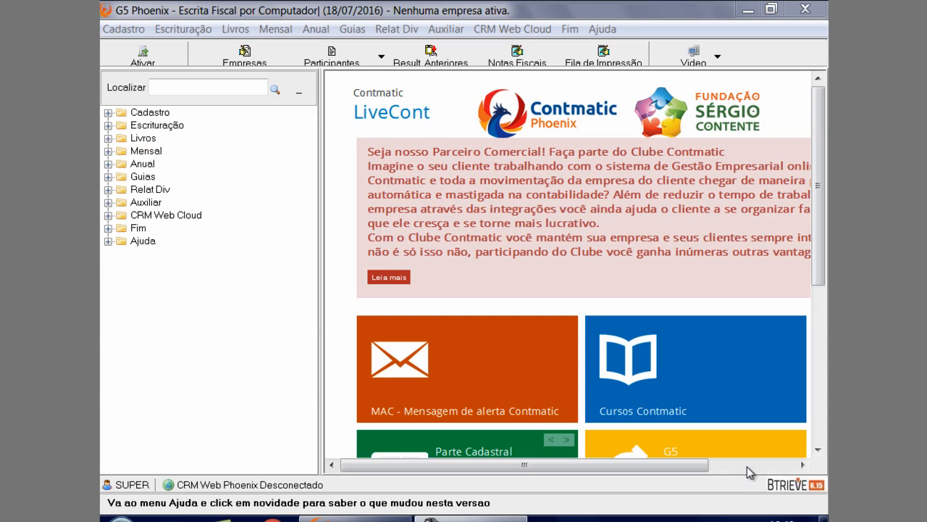
Open the company activation window and select the company with the Apelido TESTE
left_click(437, 30)
left_click(439, 30)
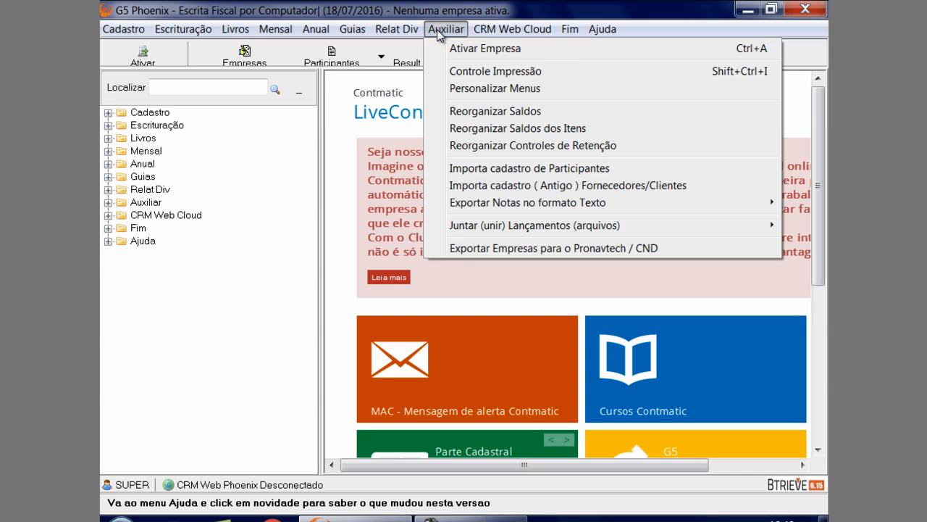
left_click(437, 44)
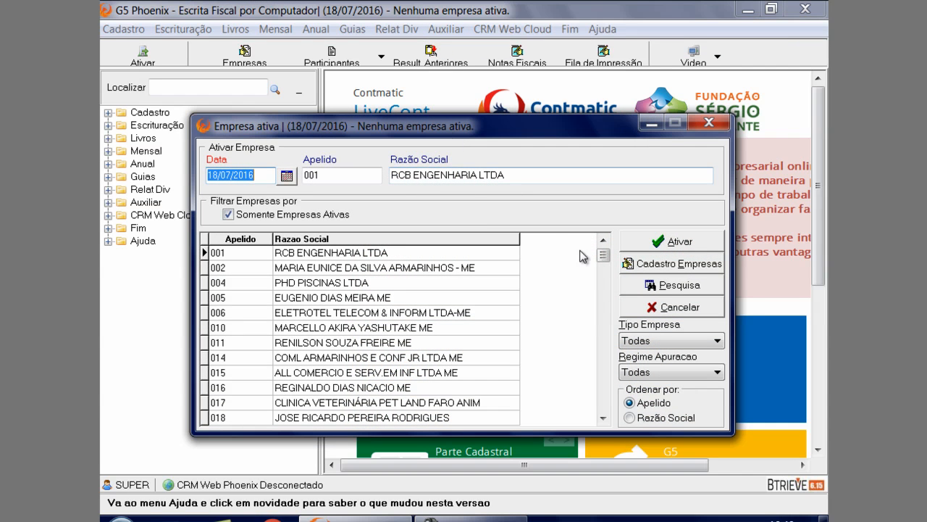
left_click_drag(602, 255, 601, 426)
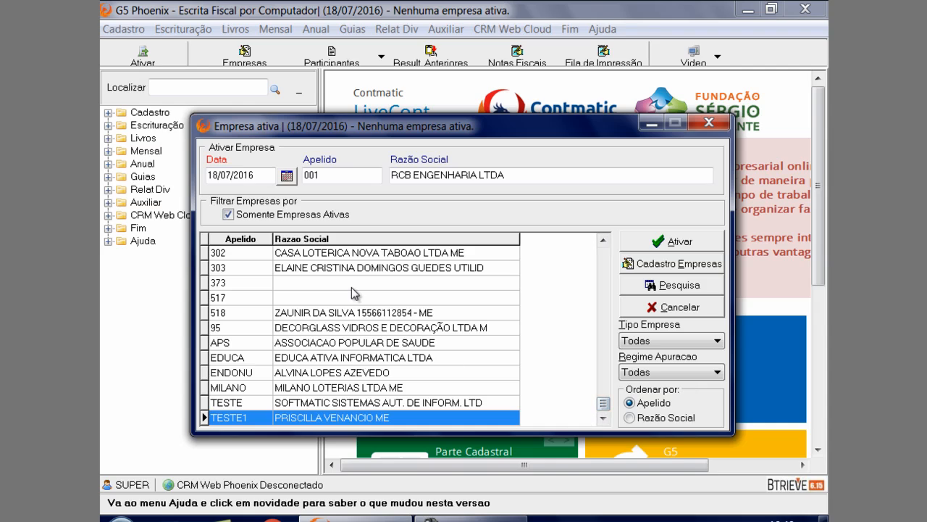
left_click(330, 175)
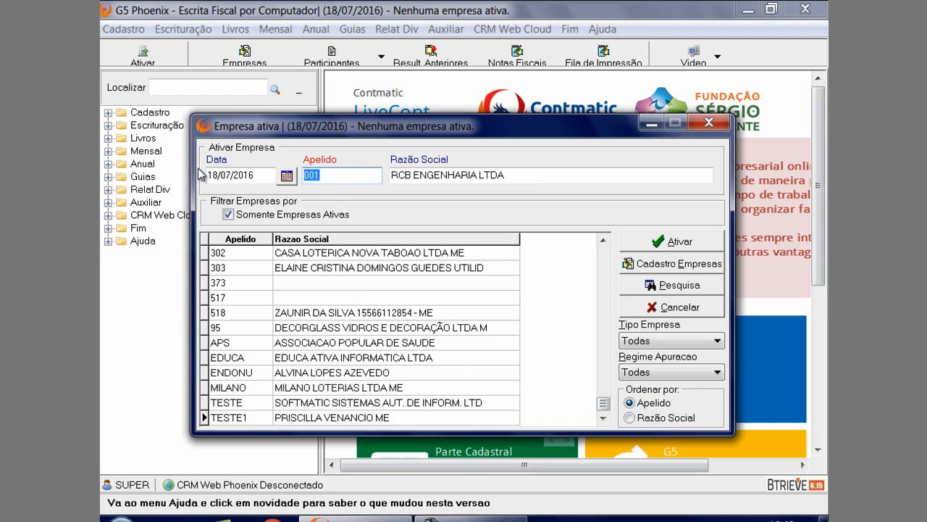
type("TESTE")
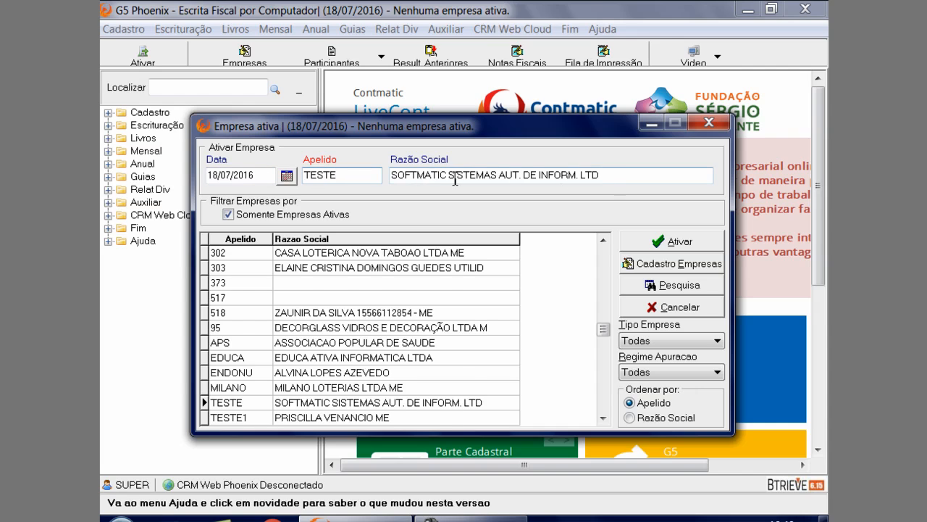
key("Tab")
left_click_drag(412, 178, 426, 199)
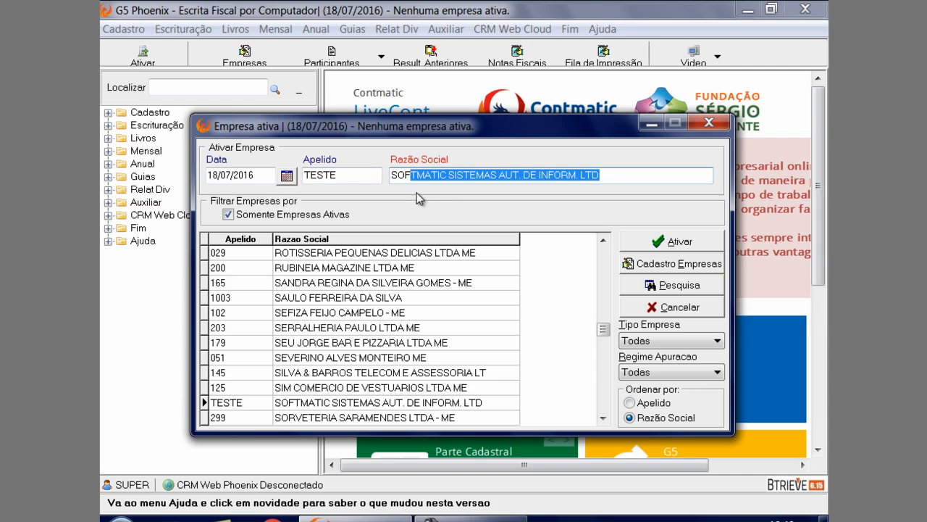
Set the activation date to 01/05/2016 and activate the selected company
left_click(232, 178)
left_click_drag(232, 179, 198, 176)
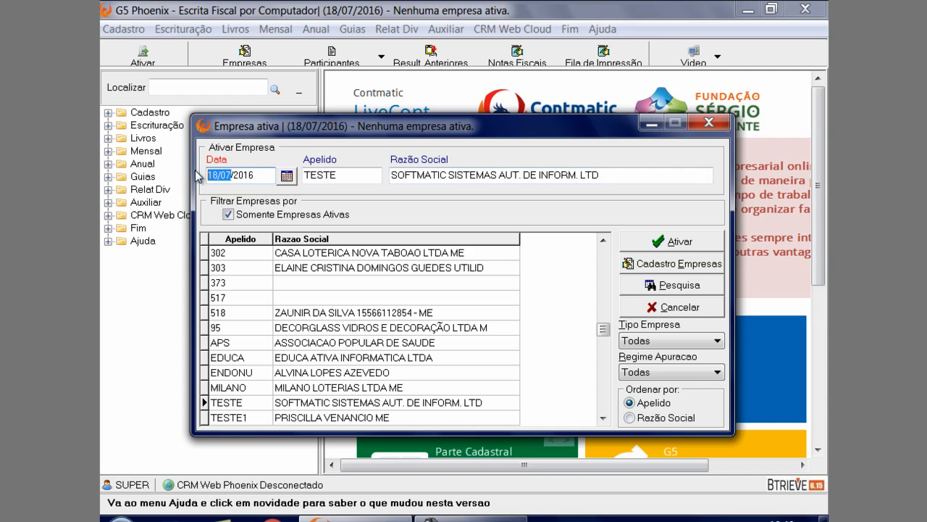
type("0106")
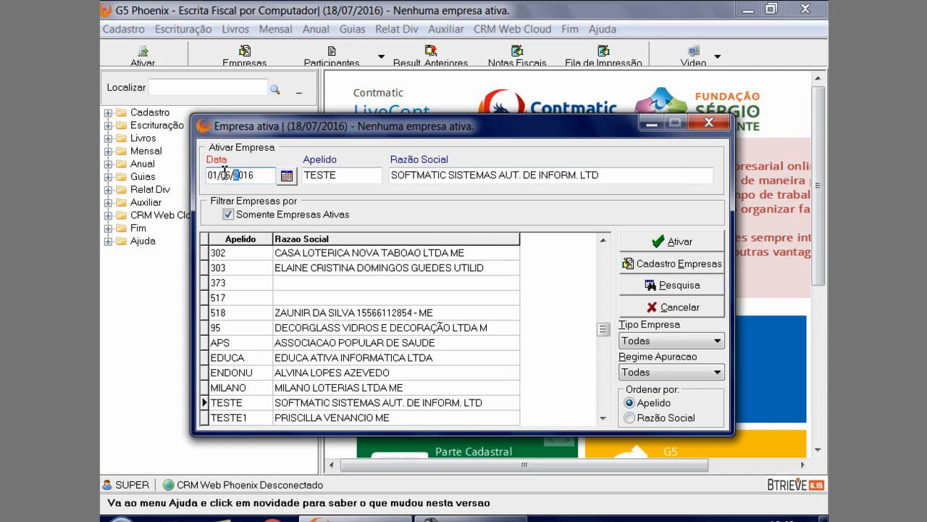
left_click_drag(221, 175, 287, 179)
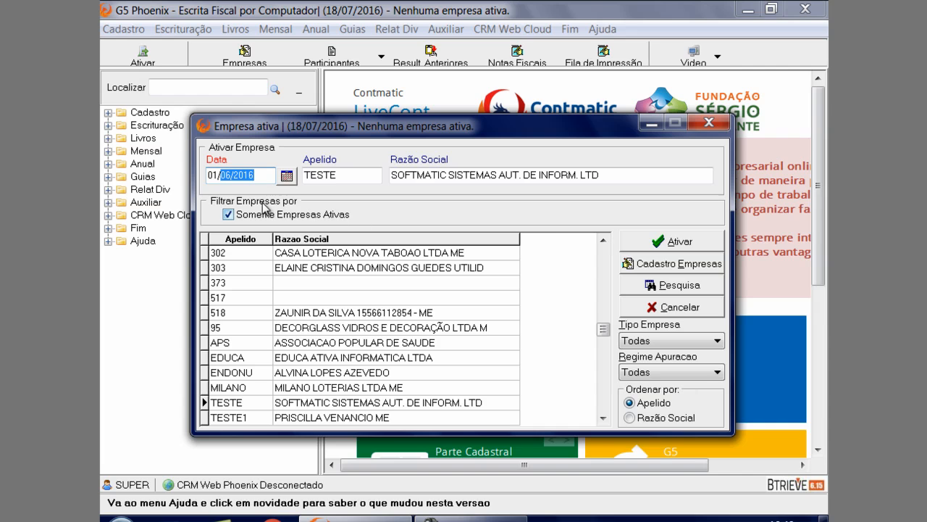
left_click(228, 176)
type("5")
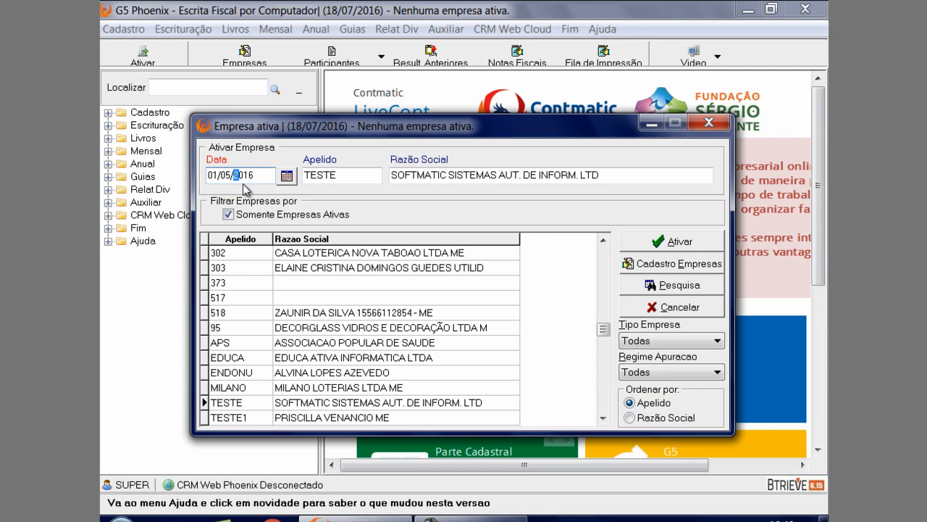
left_click(696, 246)
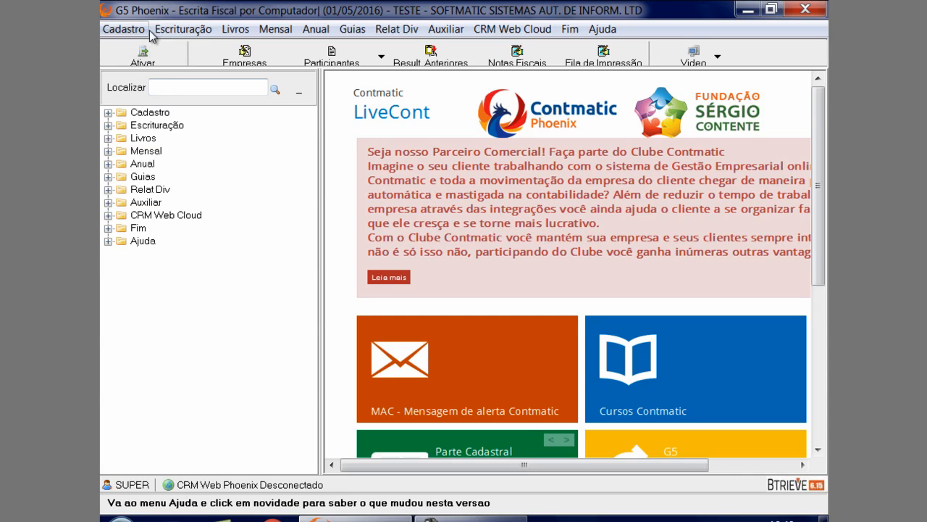
Open Lançamentos Notas Fiscais for ICMS/IPI notes and browse the recorded entries, returning to the first one
left_click(183, 29)
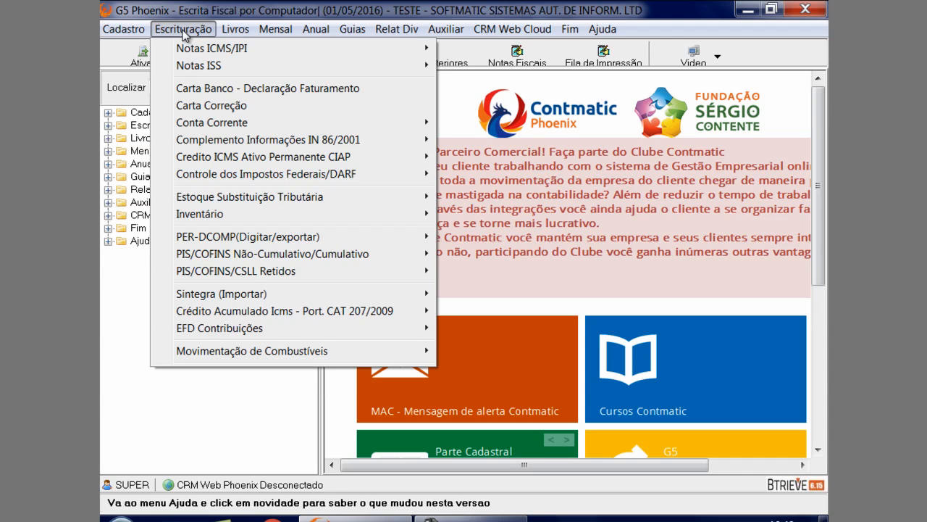
mouse_move(187, 50)
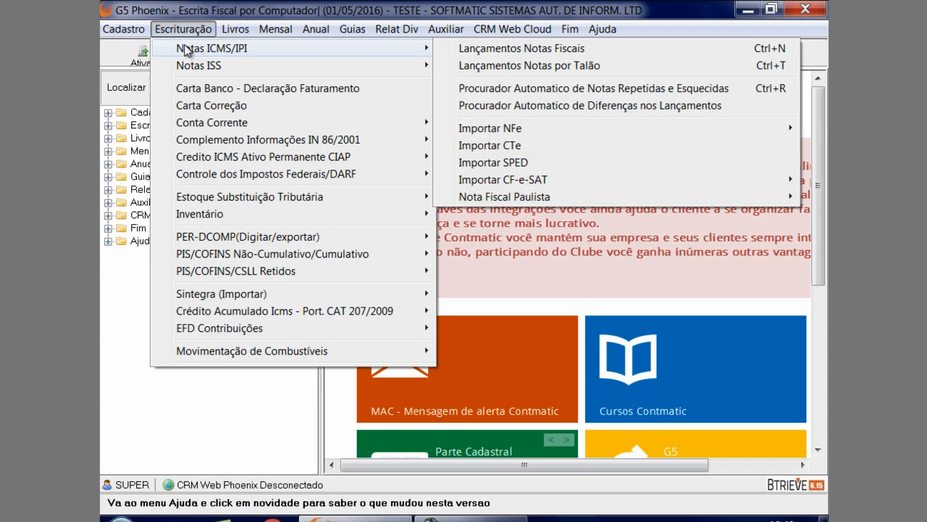
left_click(453, 49)
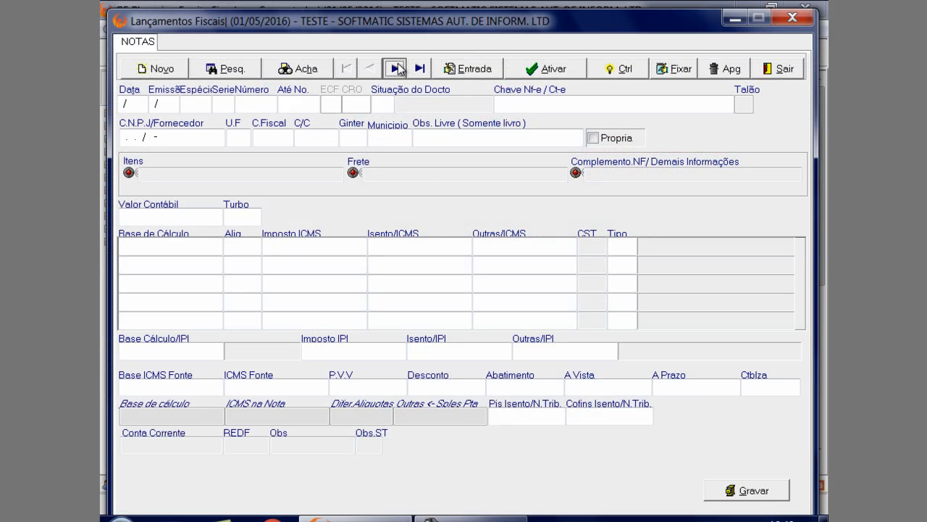
left_click(392, 70)
left_click(419, 72)
left_click(345, 72)
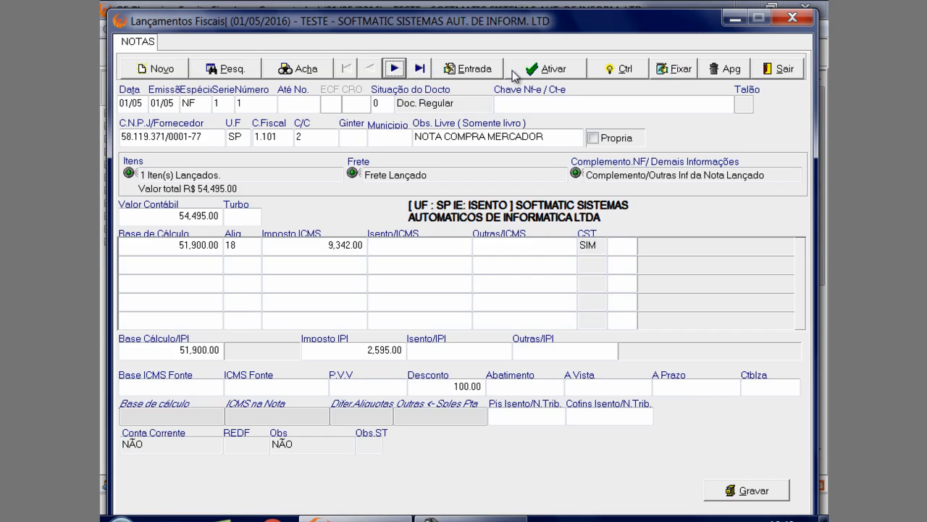
Switch the entry form to Saida and back to Entrada, then display the first recorded incoming note
left_click(483, 75)
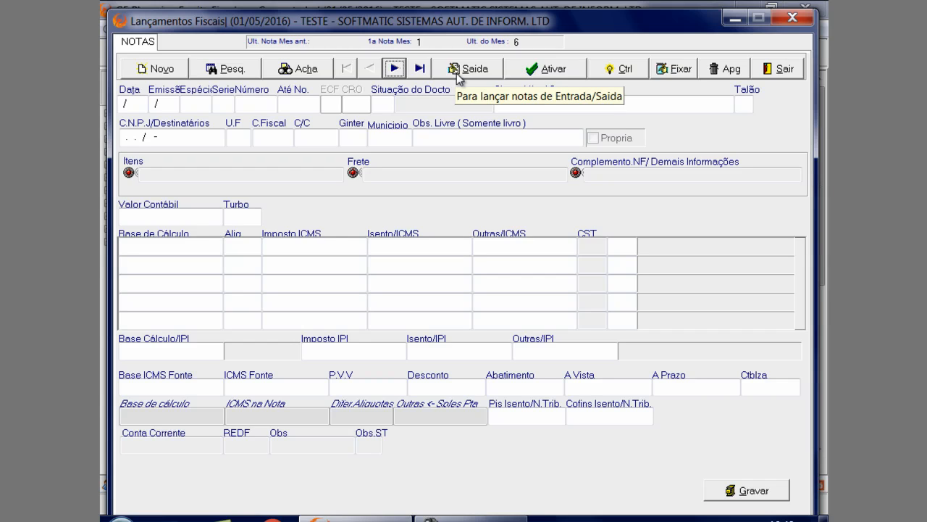
left_click(450, 74)
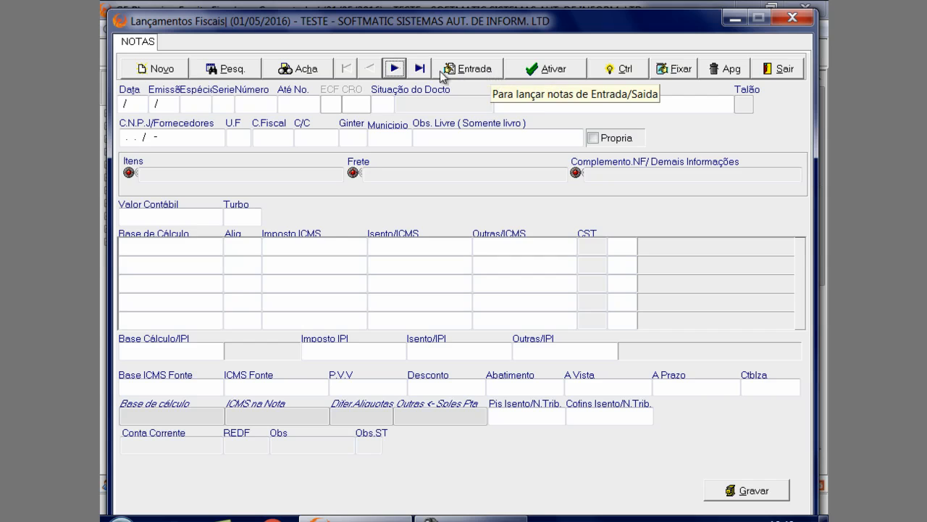
left_click(395, 69)
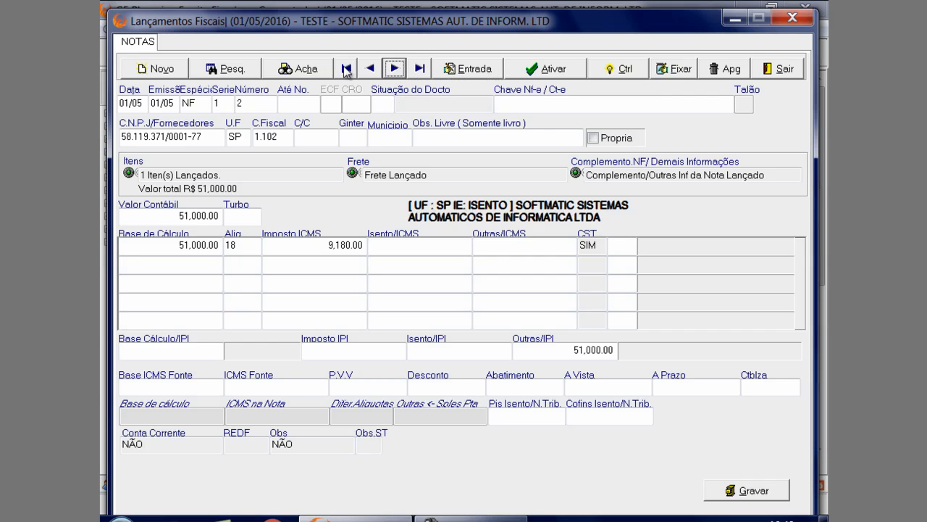
left_click(346, 68)
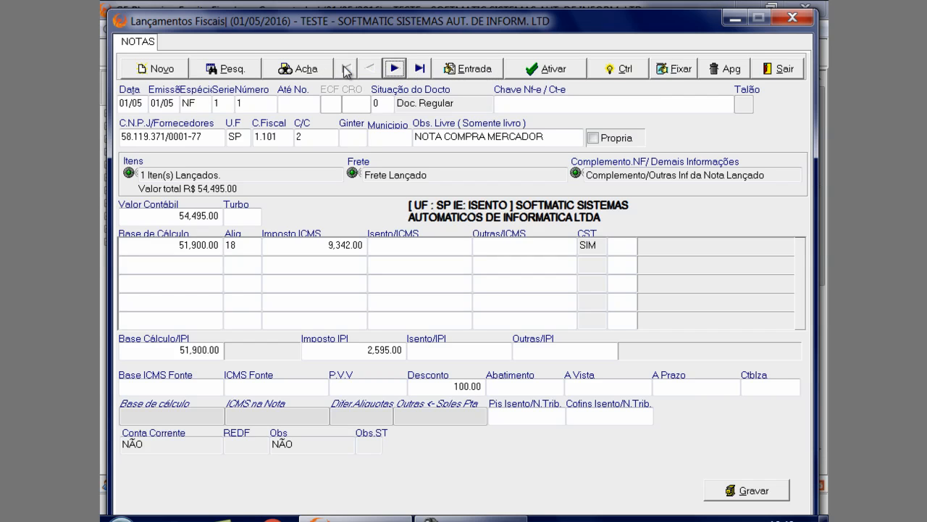
Start a new incoming note and review the document types available for the Espécie field
left_click(178, 72)
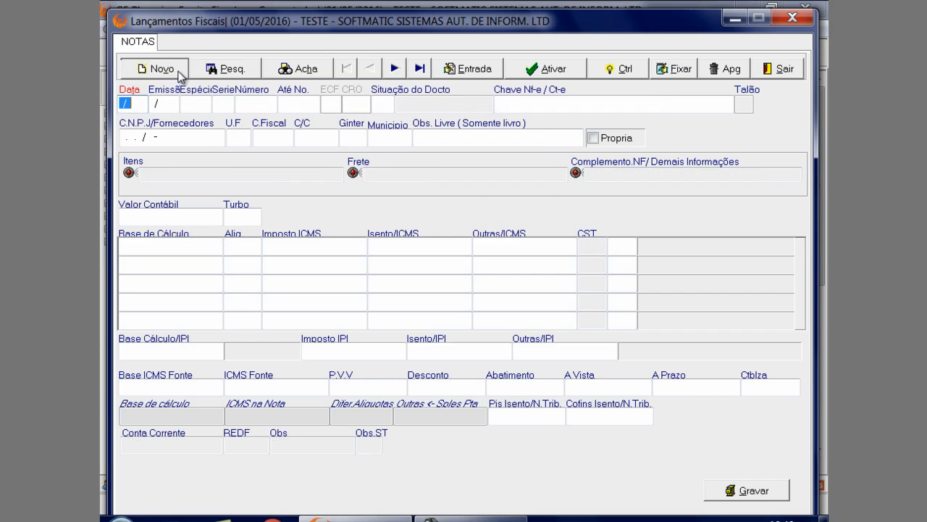
left_click(157, 106)
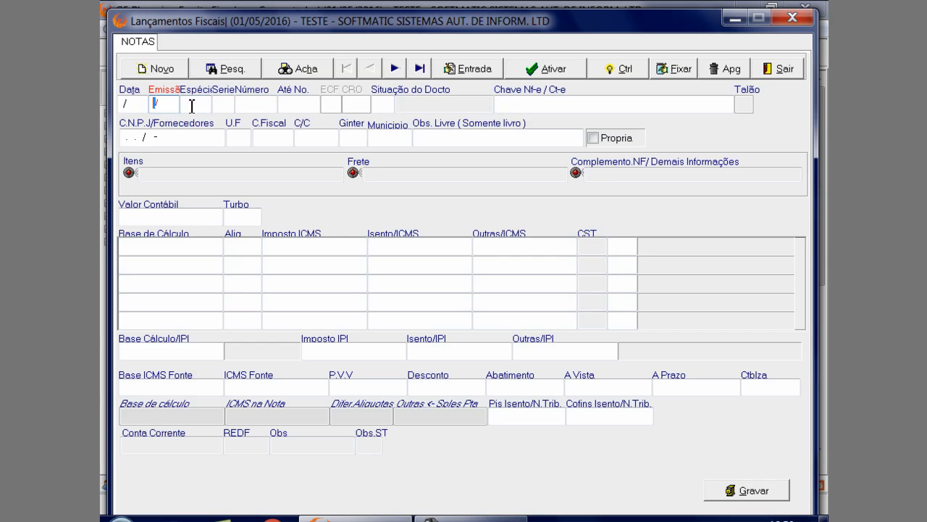
left_click(189, 104)
left_click(186, 91)
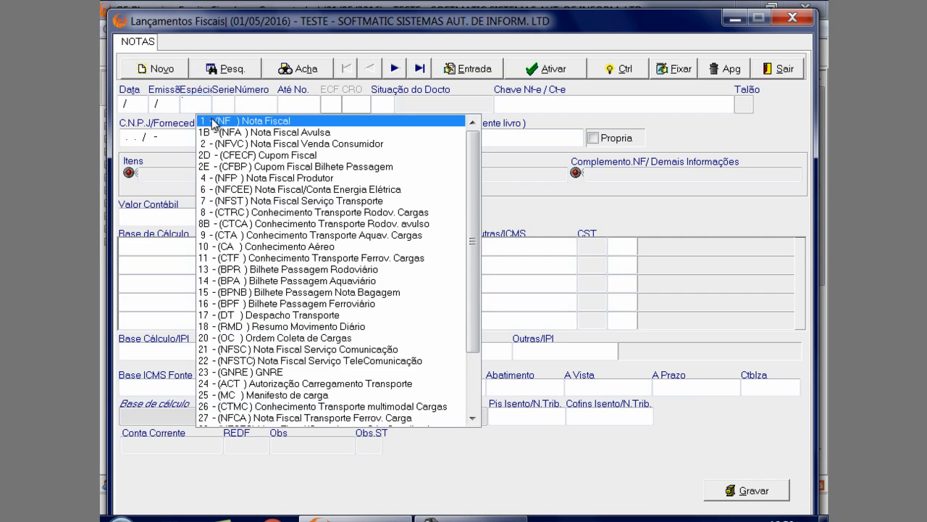
key("Down")
key("Down")
key("Down")
key("Down")
key("Down")
key("Down")
key("Down")
key("Down")
key("Down")
key("Down")
key("Down")
key("Down")
key("Down")
key("Down")
key("Down")
key("Down")
key("Down")
key("Down")
key("Down")
key("Down")
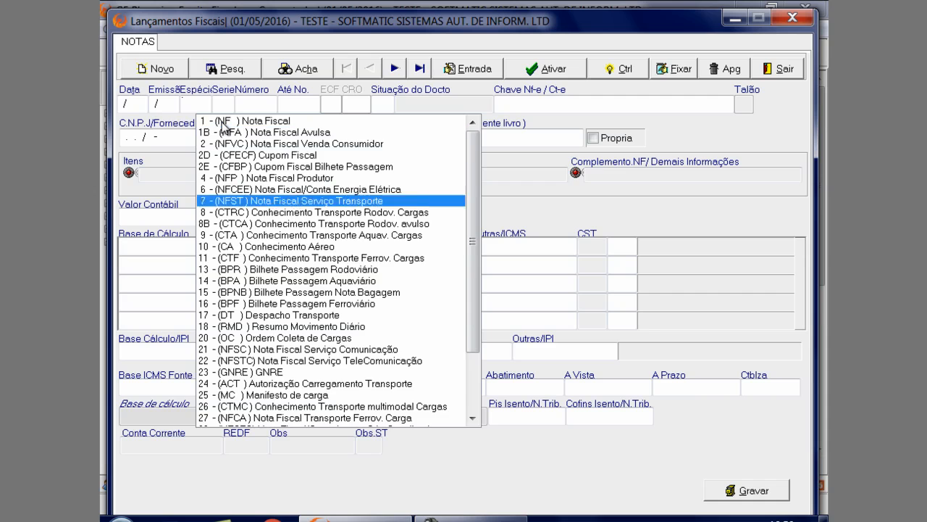
key("Down")
key("Down")
key("Down")
key("Down")
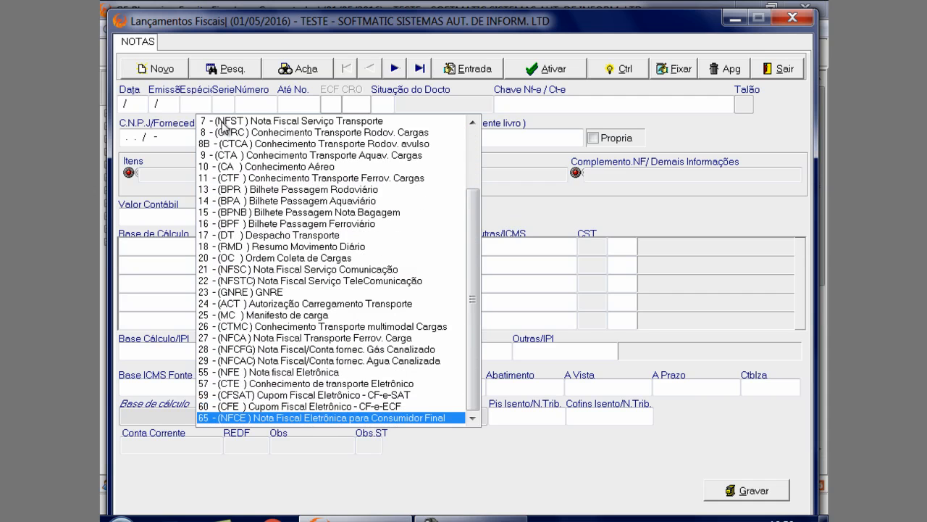
Go through the Serie, Número and Até No. fields and review the Situação do Docto options
left_click(222, 105)
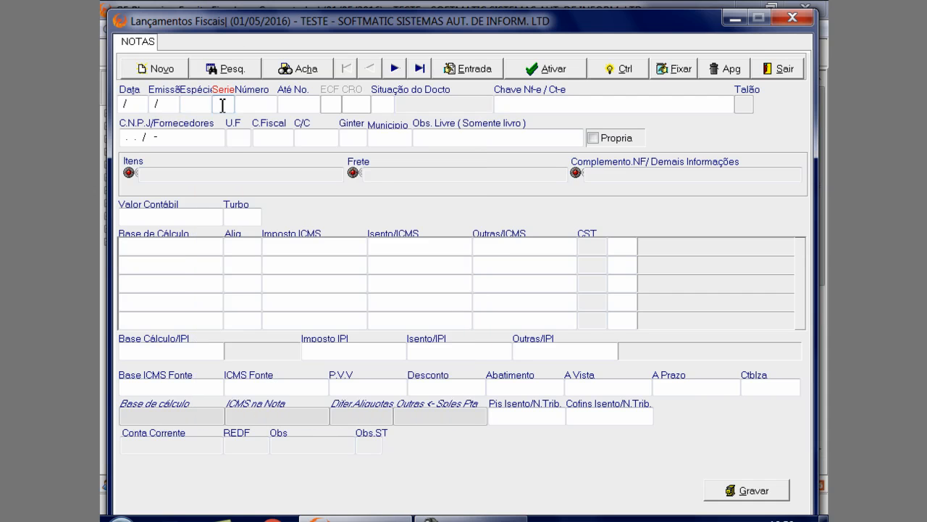
left_click(259, 103)
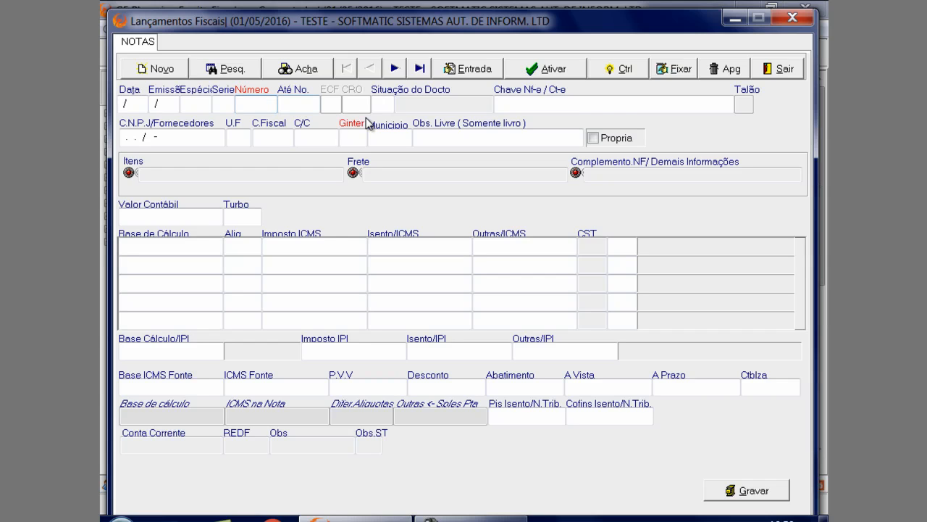
left_click(313, 103)
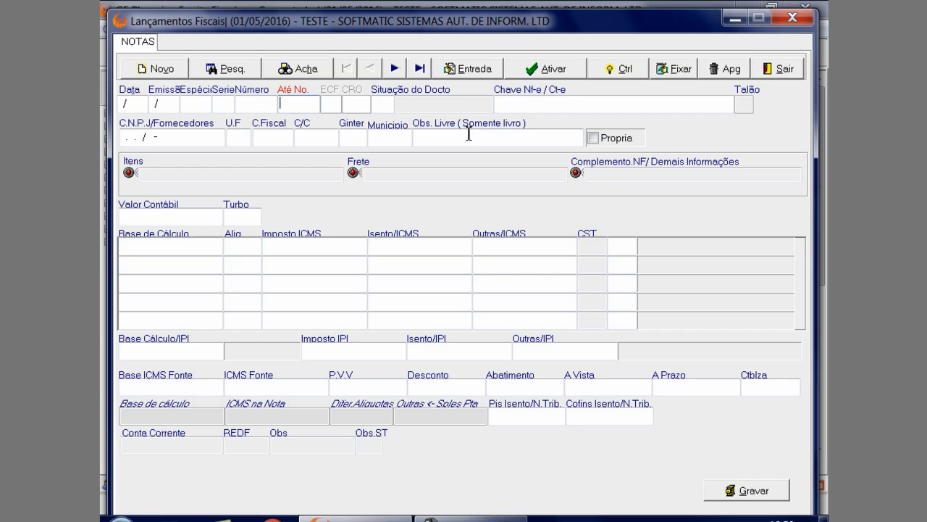
left_click(385, 102)
left_click(383, 106)
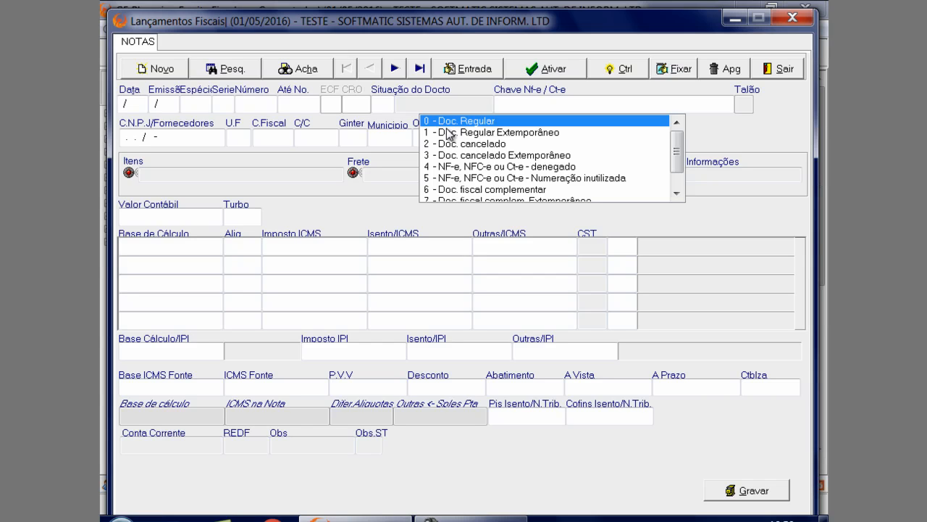
key("Down")
key("Down")
key("Down")
key("Down")
key("Down")
key("Down")
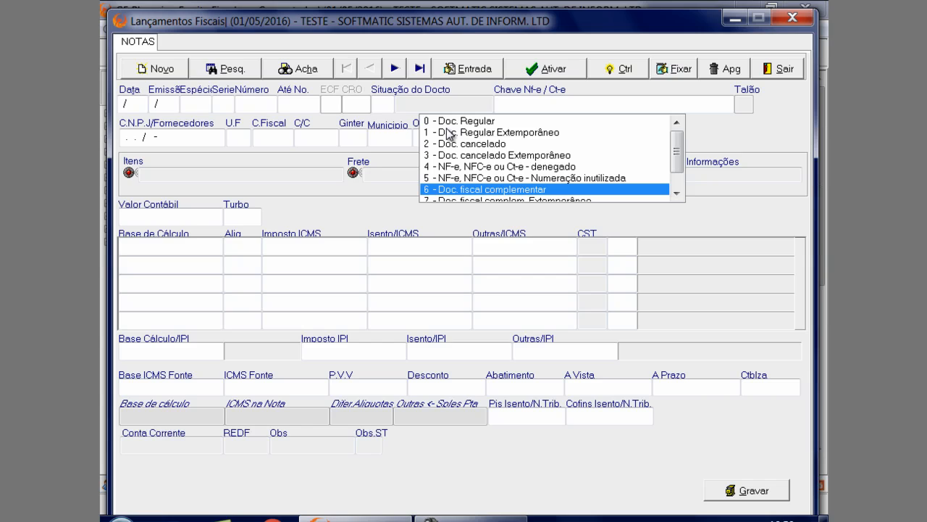
key("Down")
key("Down")
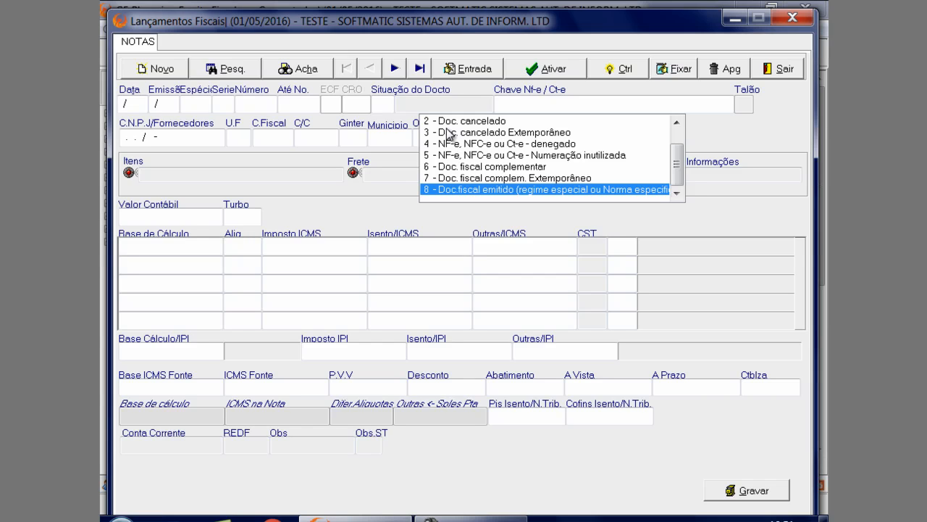
Go through the Chave Nf-e / Ct-e, supplier C.N.P.J and U.F fields of the new note
left_click(527, 103)
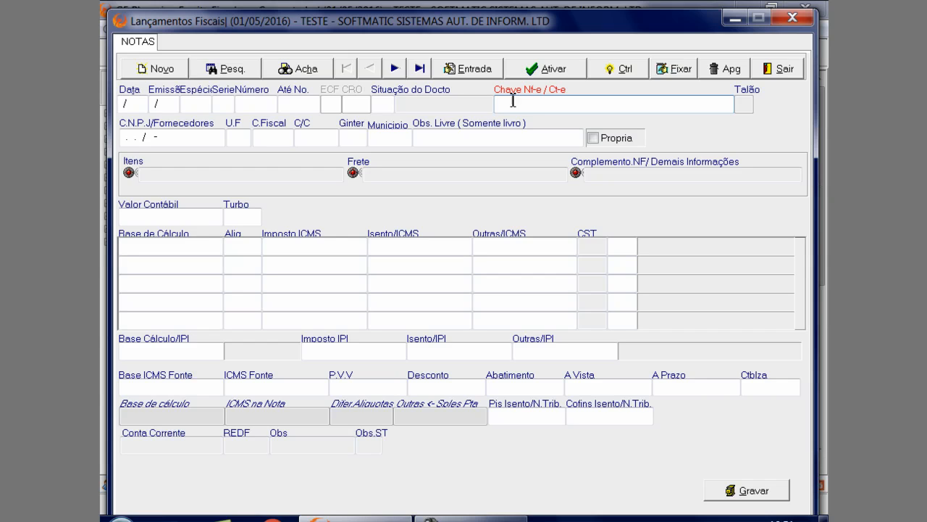
left_click(220, 142)
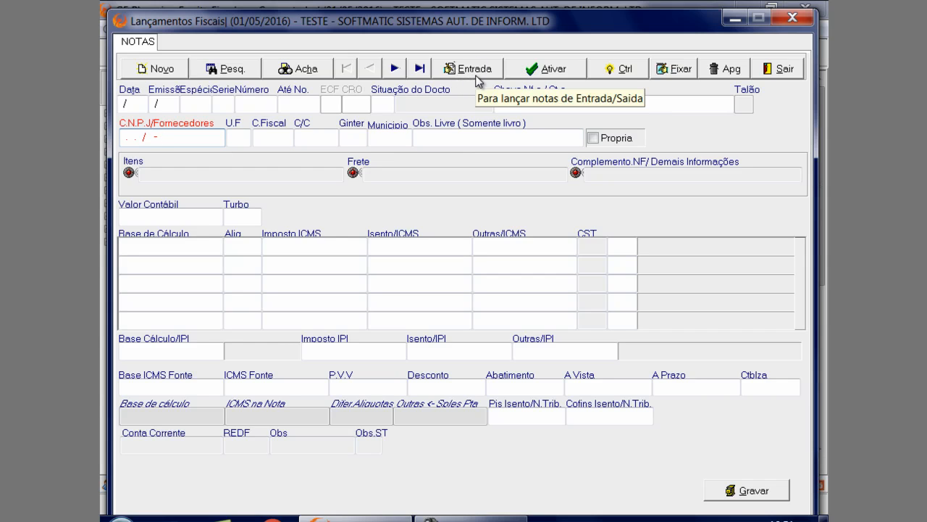
left_click(238, 137)
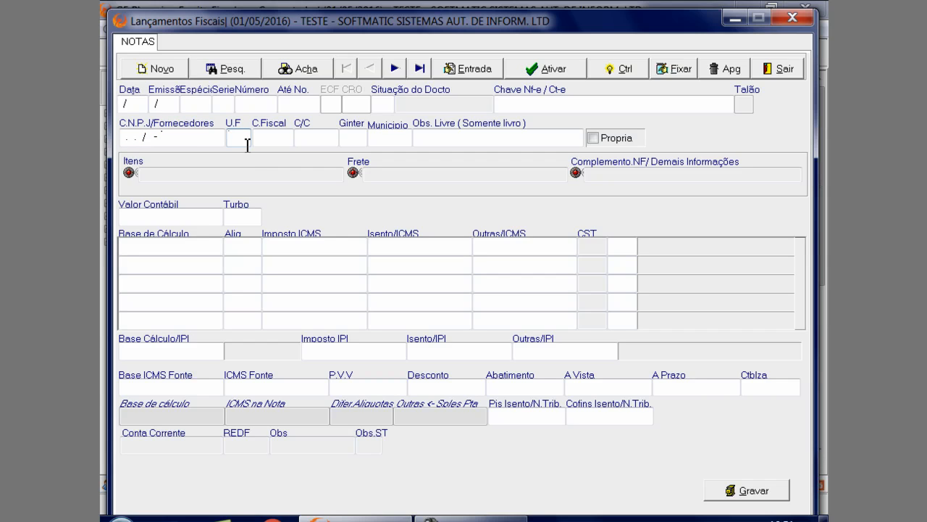
Open the CFOP register for the C.Fiscal field and view the description of code 1.102, Compra para comercialização
left_click(274, 141)
double_click(276, 140)
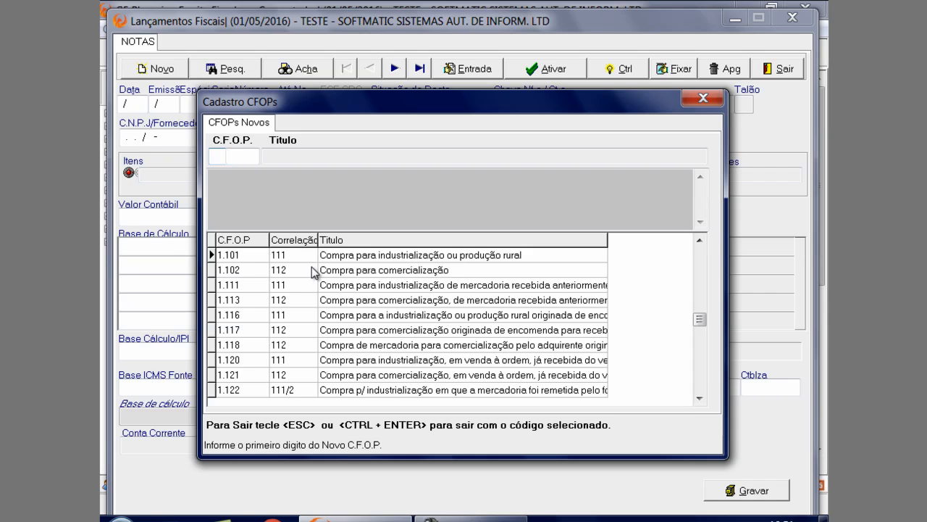
left_click(450, 265)
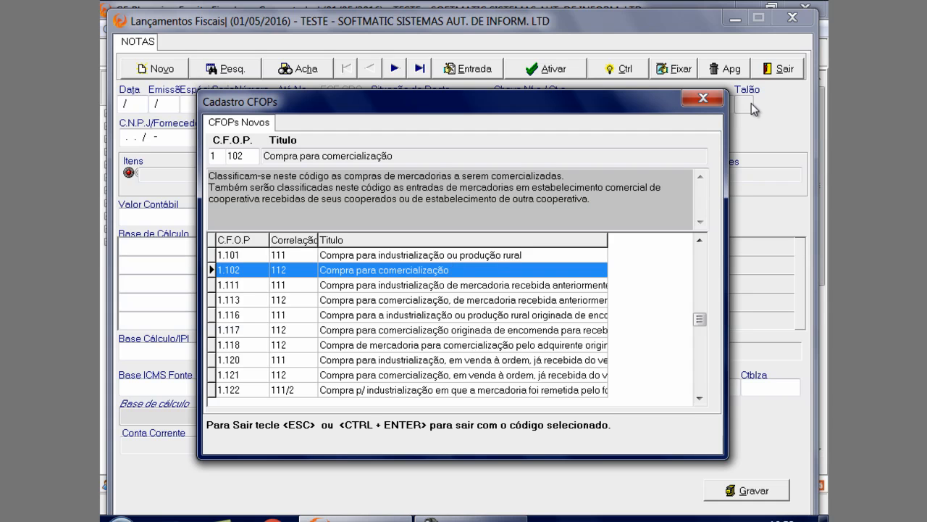
Close the CFOP register, display the recorded note and choose 0 - Doc. Regular as its Situação do Docto
left_click(702, 98)
left_click(394, 68)
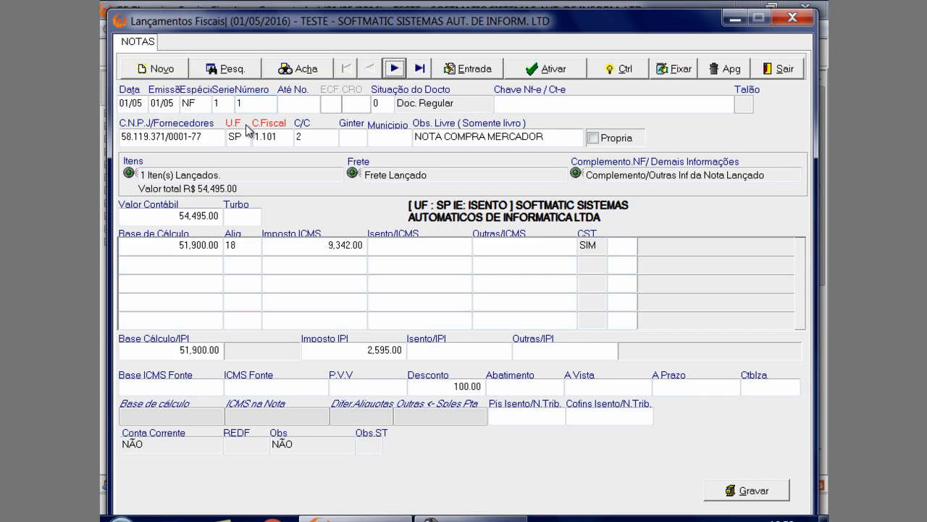
left_click(378, 104)
left_click(425, 102)
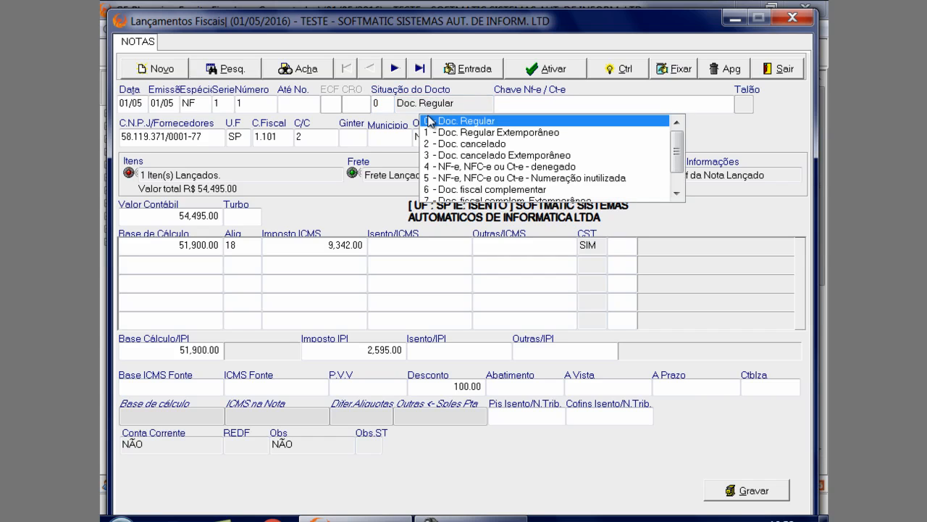
left_click(489, 122)
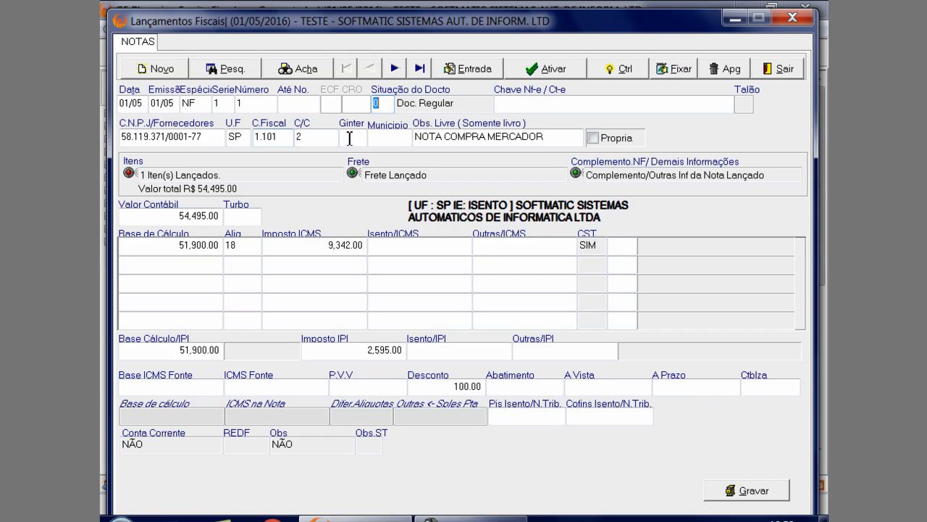
Open the supplier's participant registration, look up the address from its CEP, check the País field, and close it without saving
left_click(210, 137)
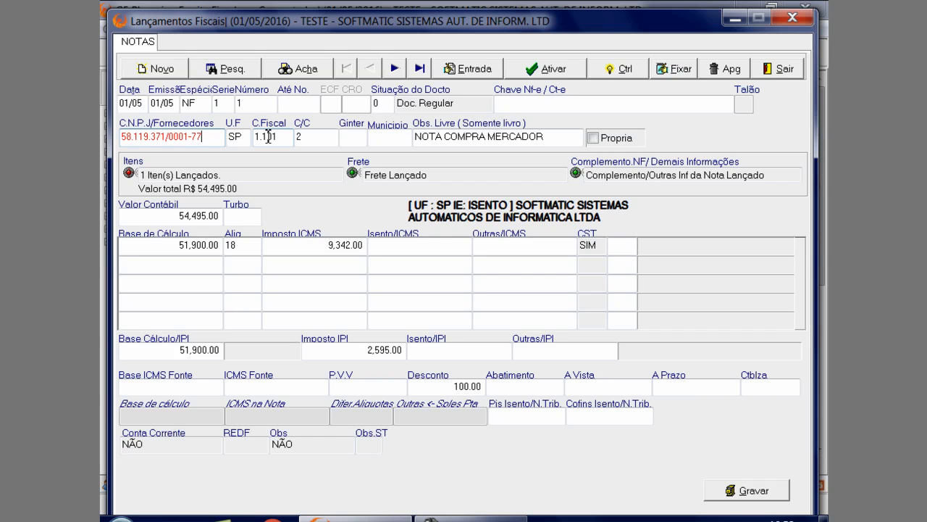
double_click(205, 138)
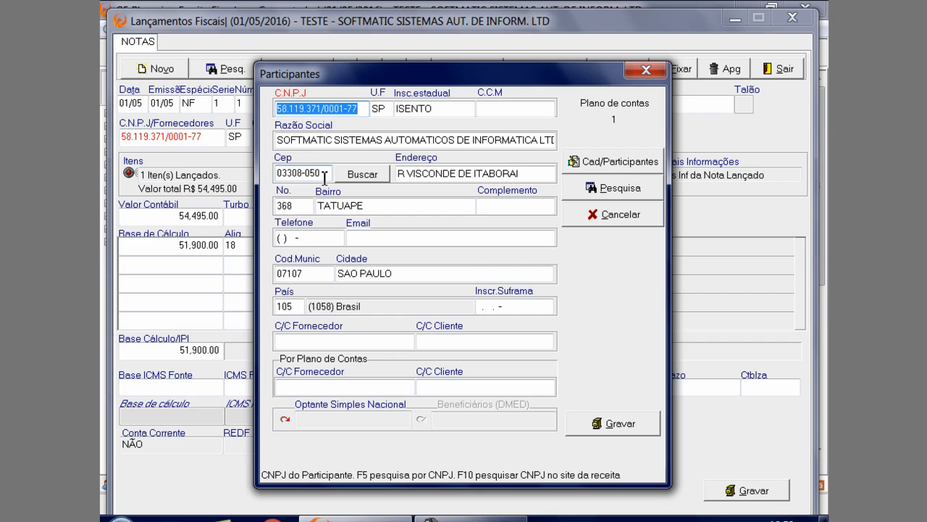
left_click(376, 175)
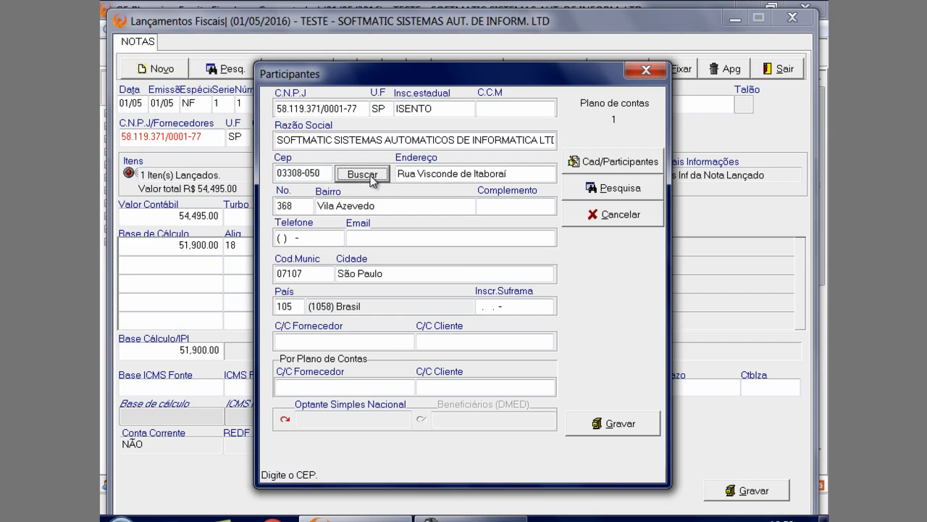
left_click(300, 307)
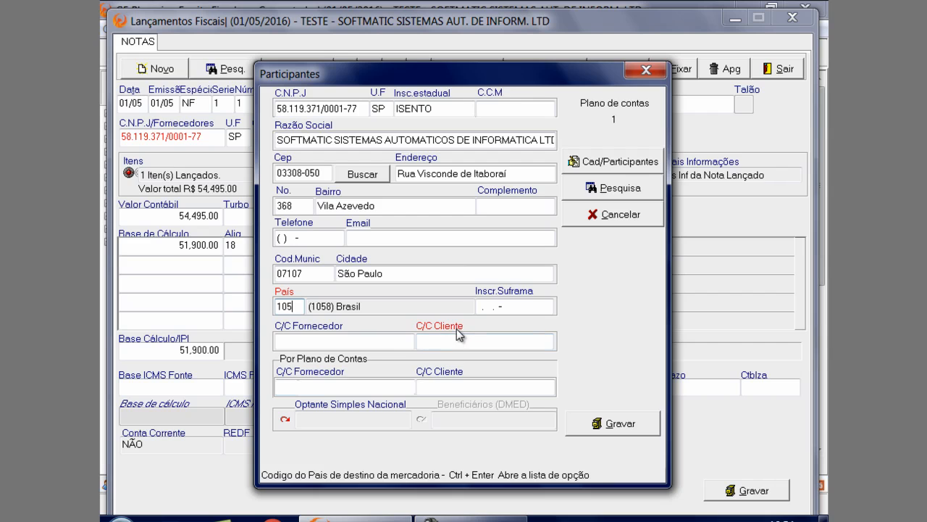
left_click(646, 70)
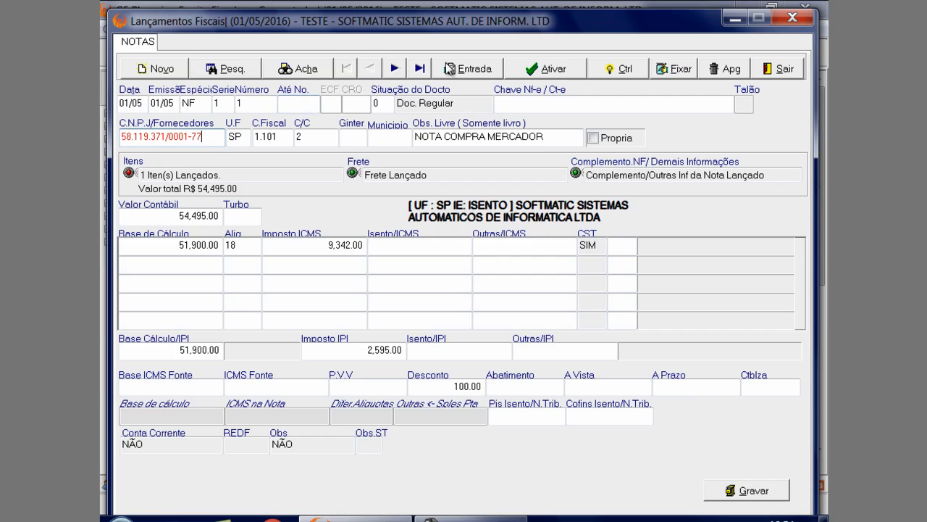
left_click(394, 68)
left_click(346, 68)
left_click(156, 68)
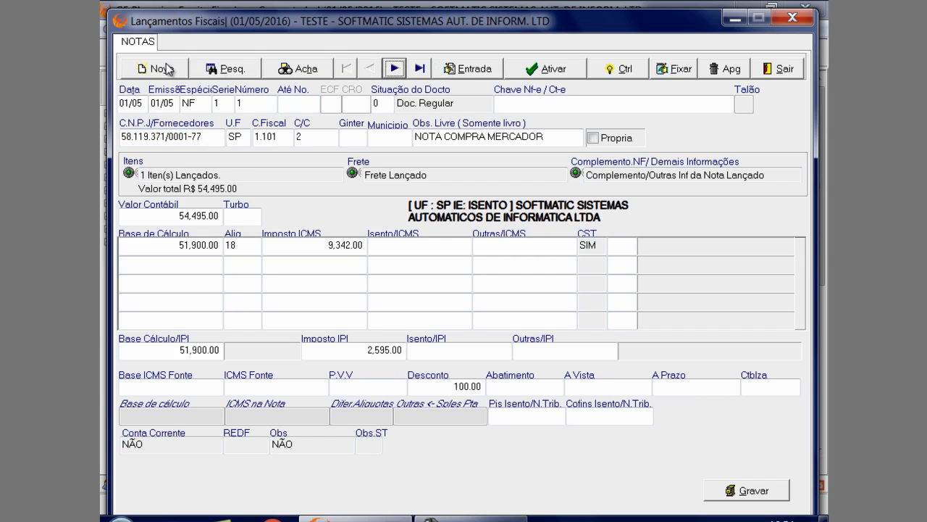
left_click(168, 138)
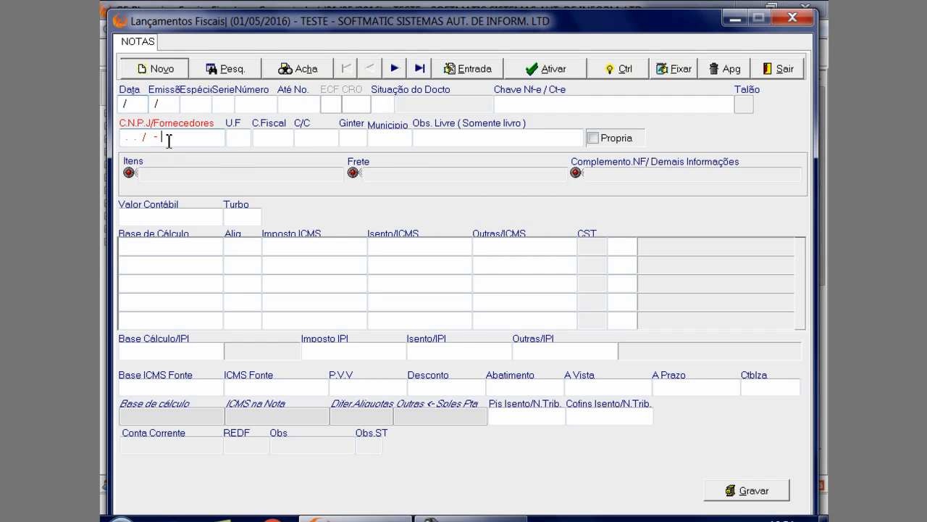
left_click(140, 99)
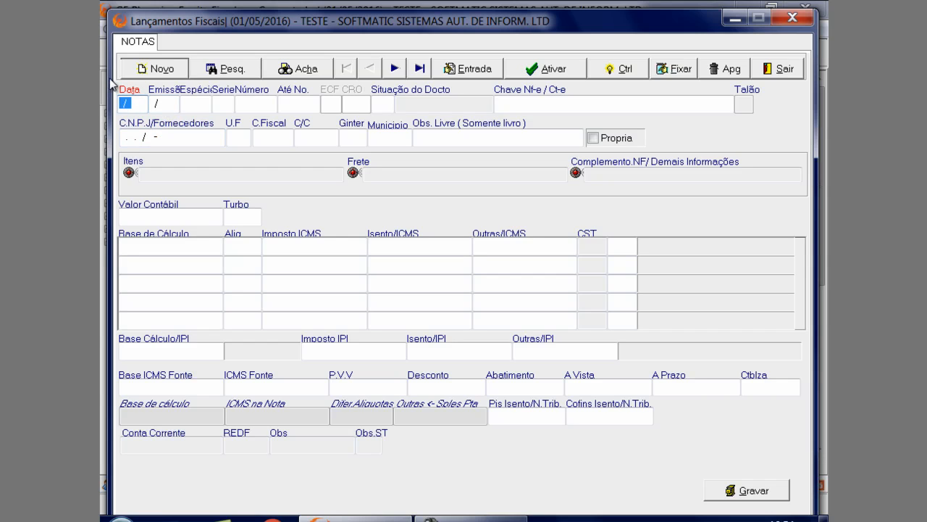
type("0501")
key("Escape")
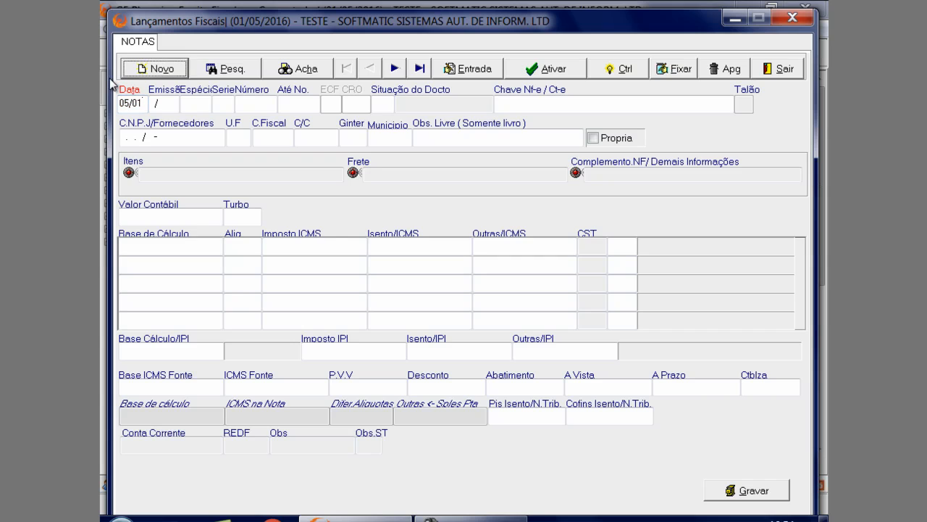
Start a new note with 05/05 as both the Data and the Emissão
left_click(139, 70)
type("05/05")
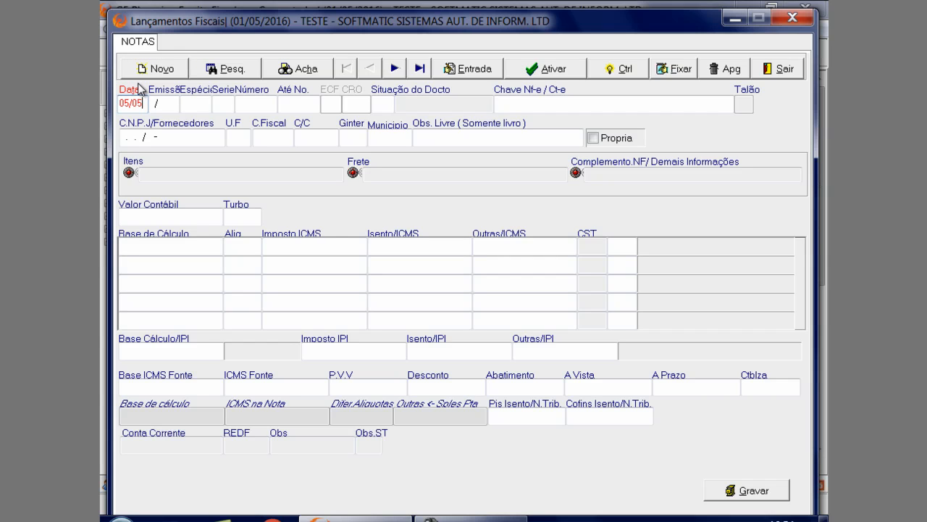
key("Return")
type("0505")
key("Return")
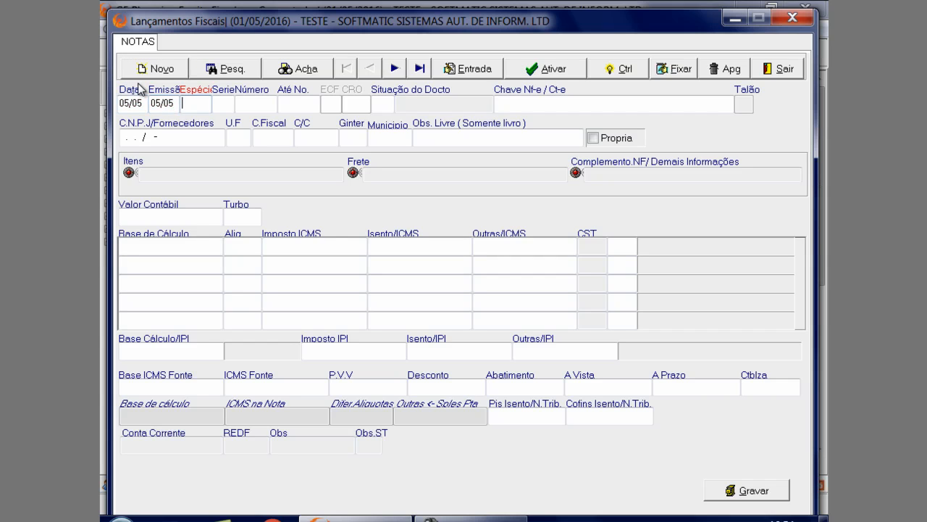
Fill the new note with Espécie NF, Serie 1, Número 1 and Situação do Docto 0, Doc. Regular, leaving Até No. and Chave blank
key("alt+Down")
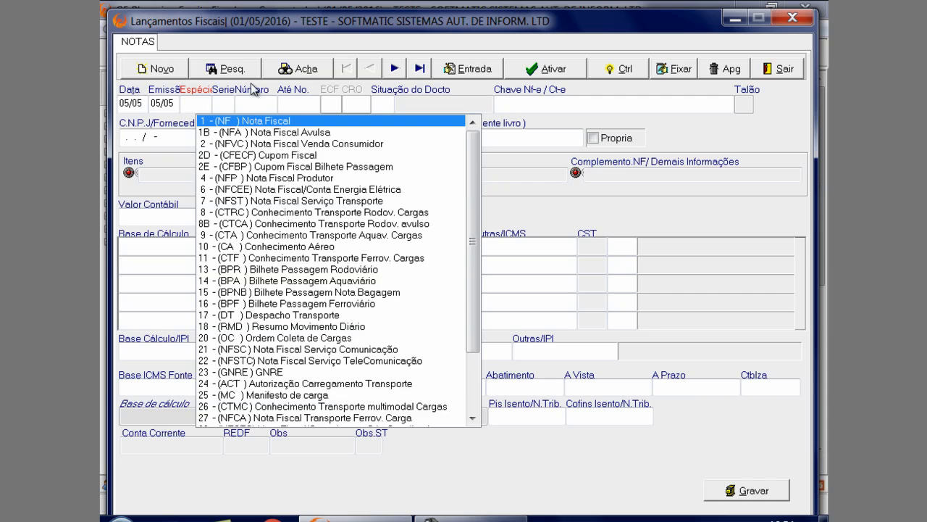
key("Return")
key("Return")
type("1")
key("Return")
type("1")
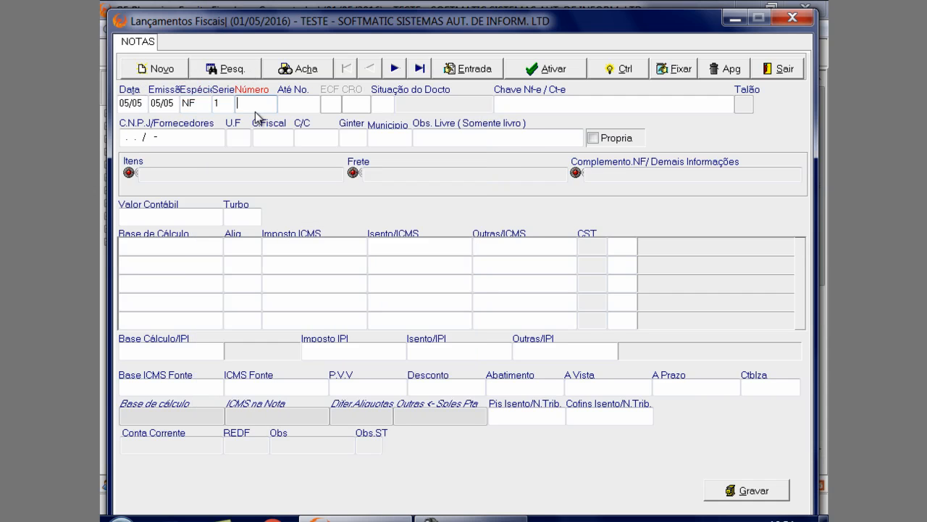
key("Return")
key("Return")
key("Return")
key("Return")
key("Return")
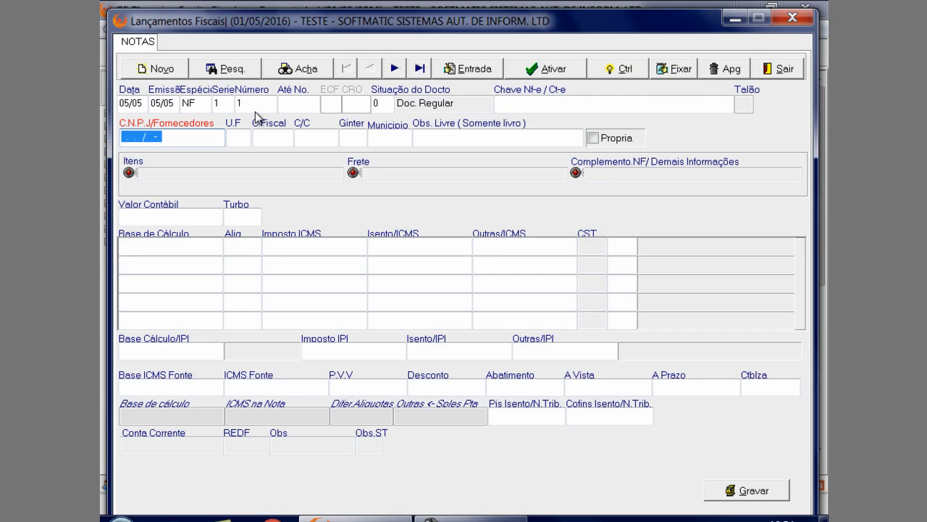
Open the participant registration for the new note's supplier, enter a test C.N.P.J, and close the form without saving
key("Return")
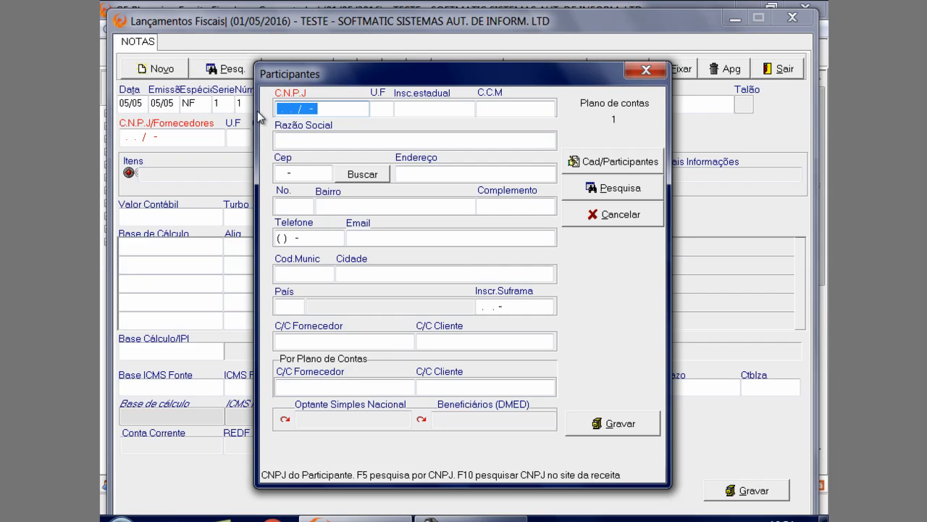
type("5")
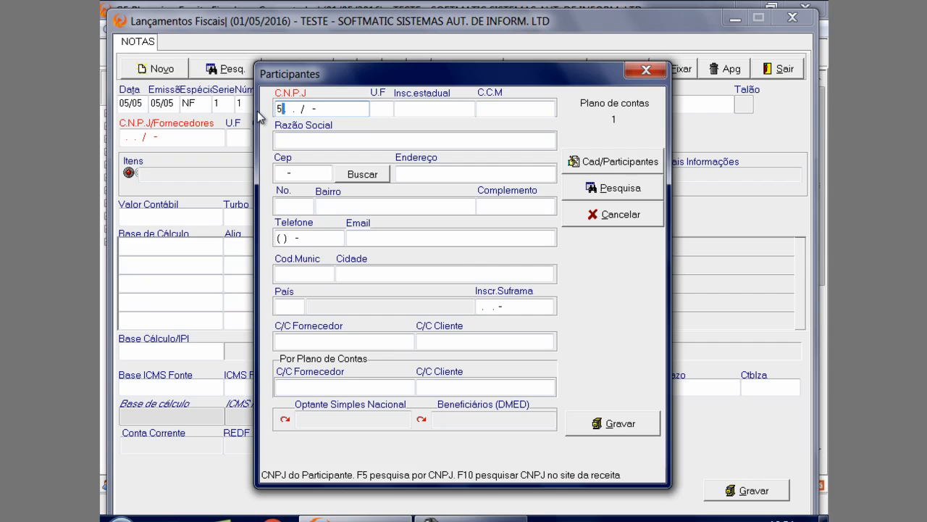
key("BackSpace")
type("11.111.111/1111-11")
left_click(636, 76)
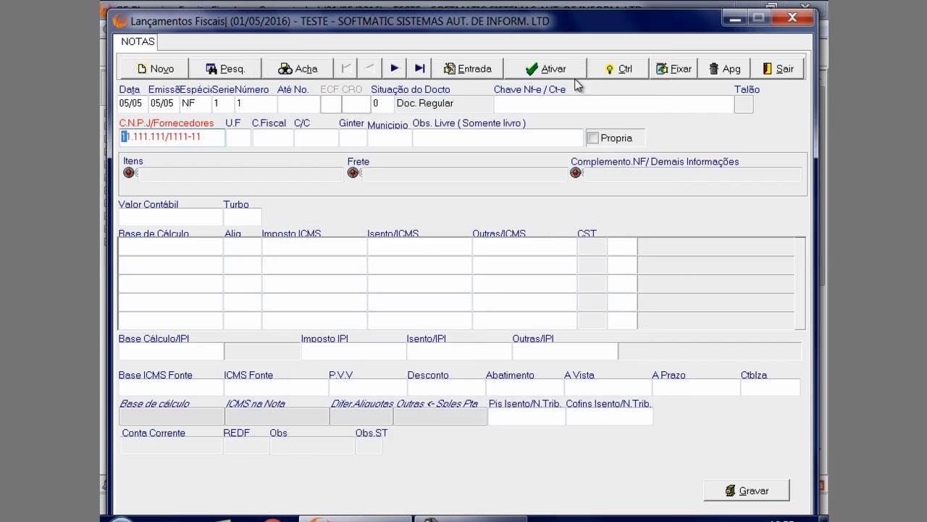
Return to the recorded note and choose SOFTMATIC SISTEMAS as its supplier through the participant search
left_click(394, 68)
left_click(395, 69)
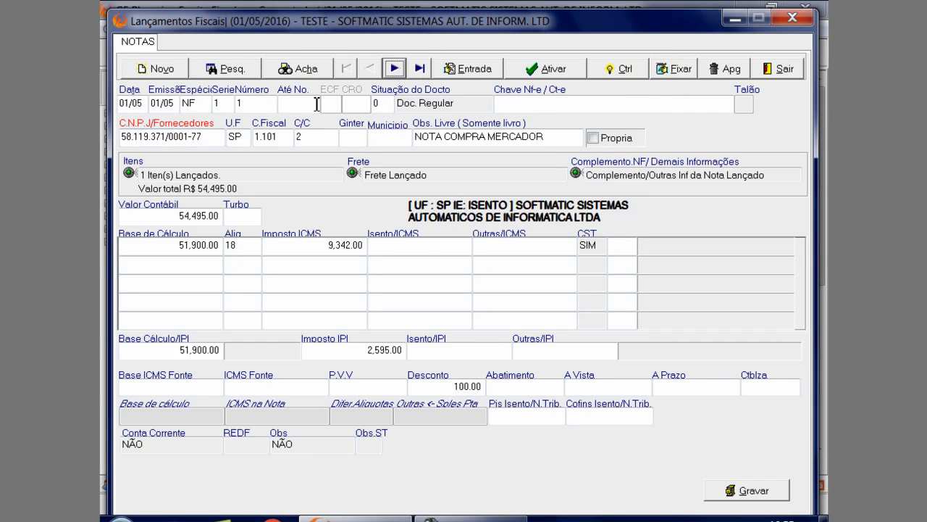
left_click(246, 139)
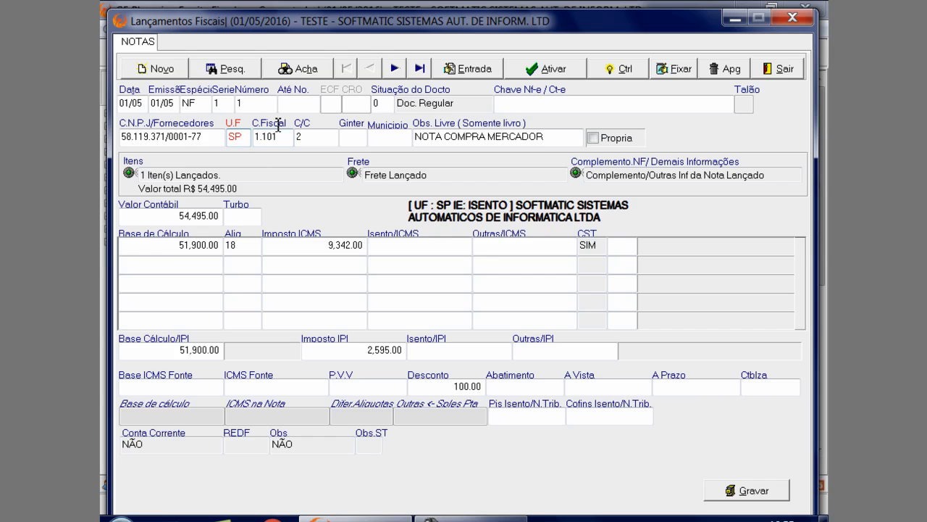
left_click(209, 134)
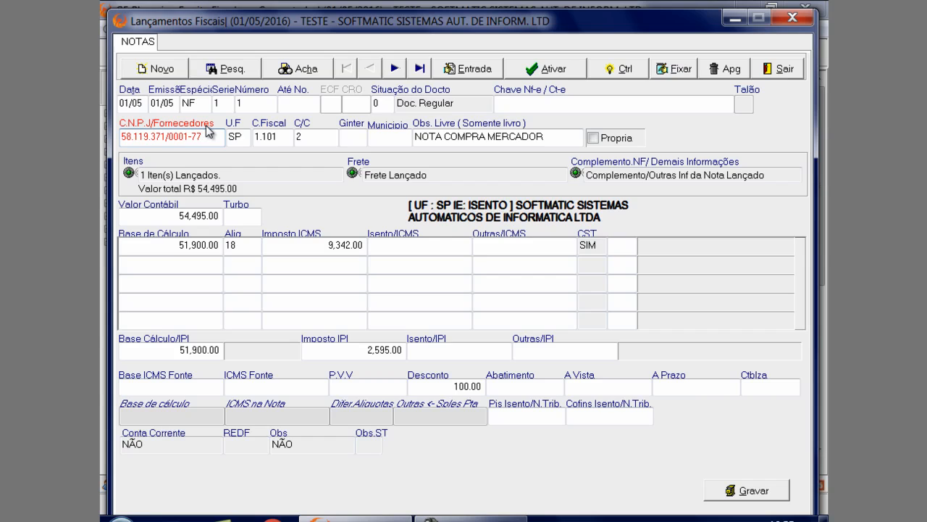
left_click(206, 126)
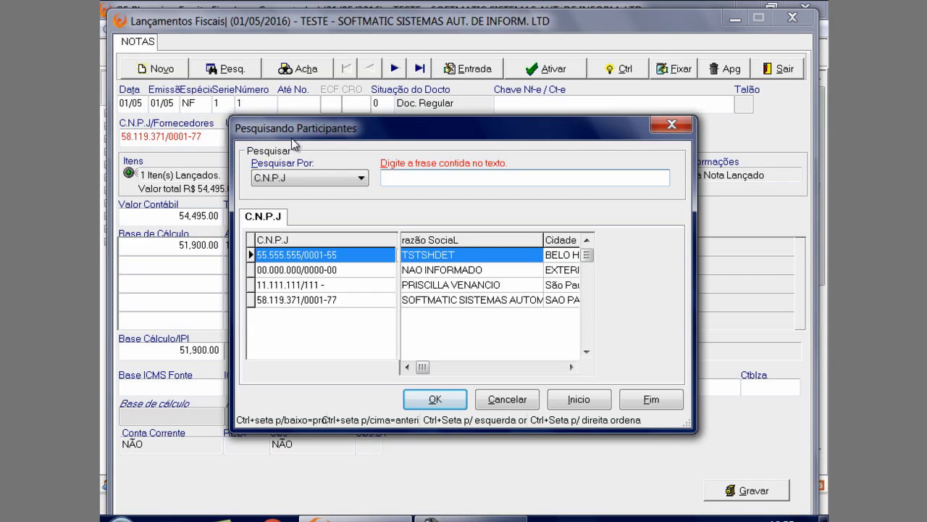
left_click(279, 258)
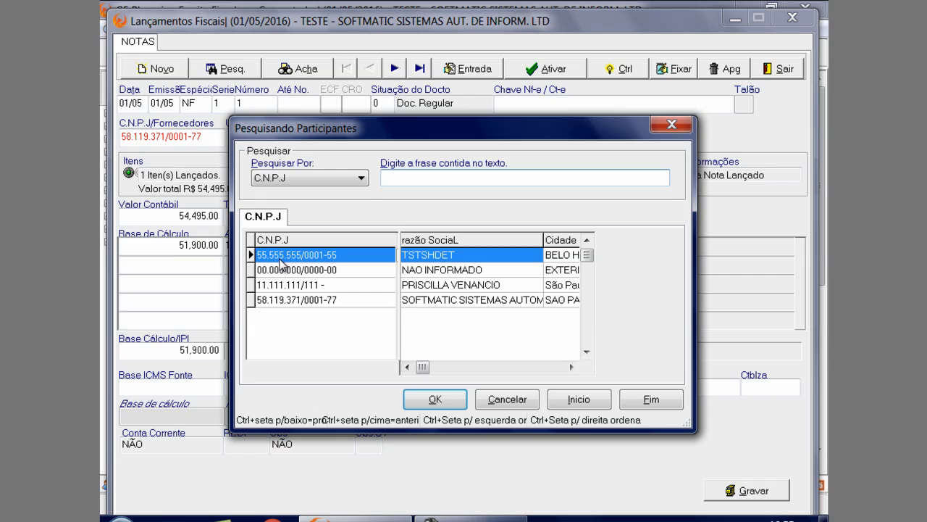
left_click(347, 300)
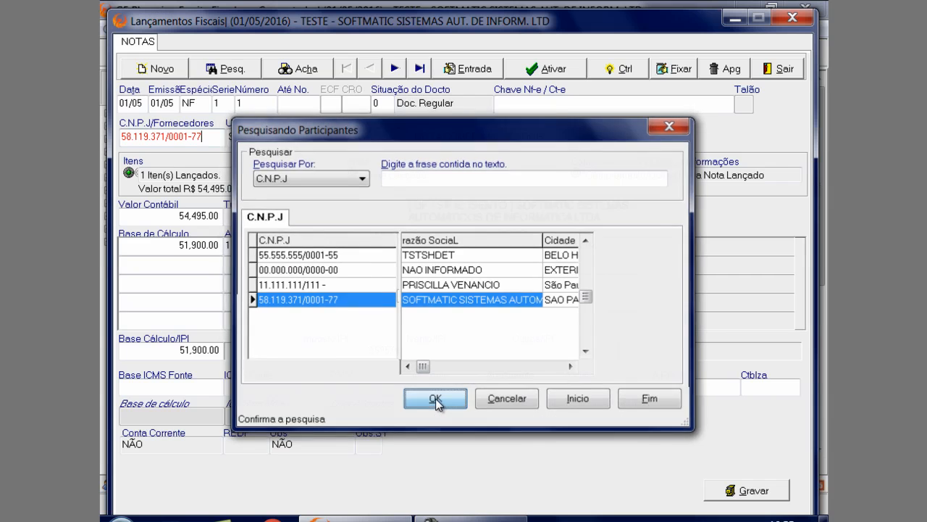
left_click(435, 399)
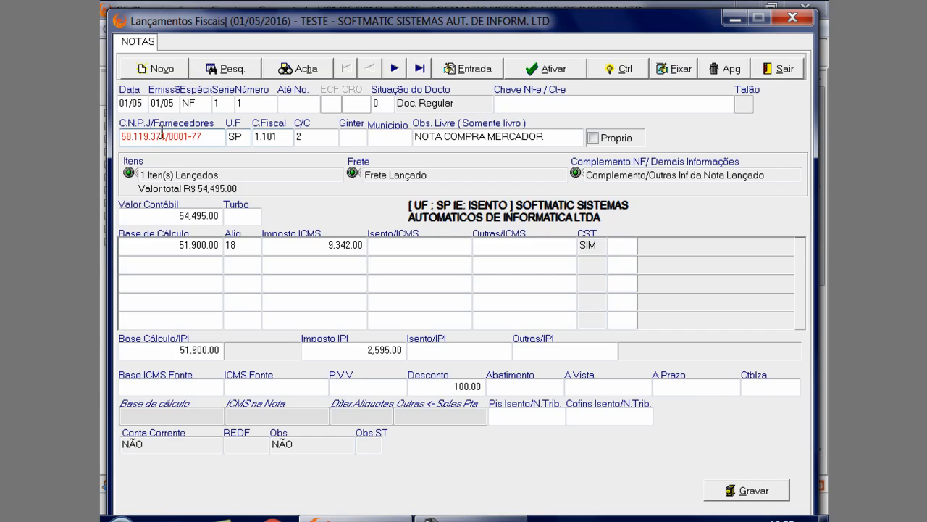
Look up the note's C.Fiscal in the CFOP register and select code 1.101, Compra para industrialização ou produção rural
left_click(231, 139)
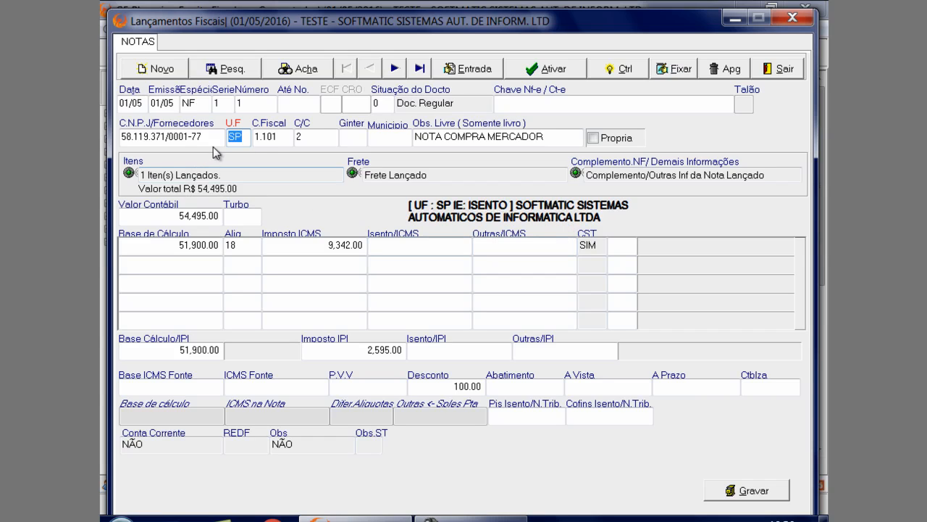
left_click(281, 137)
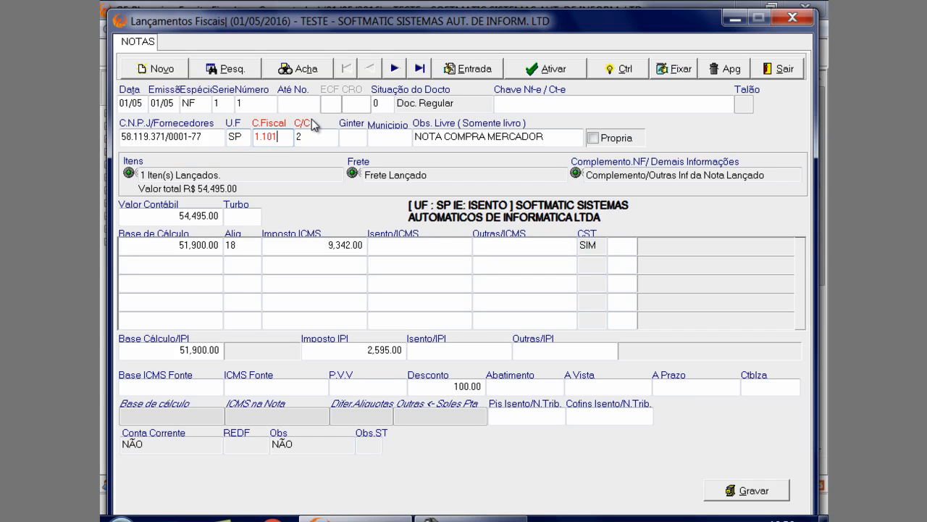
key("F2")
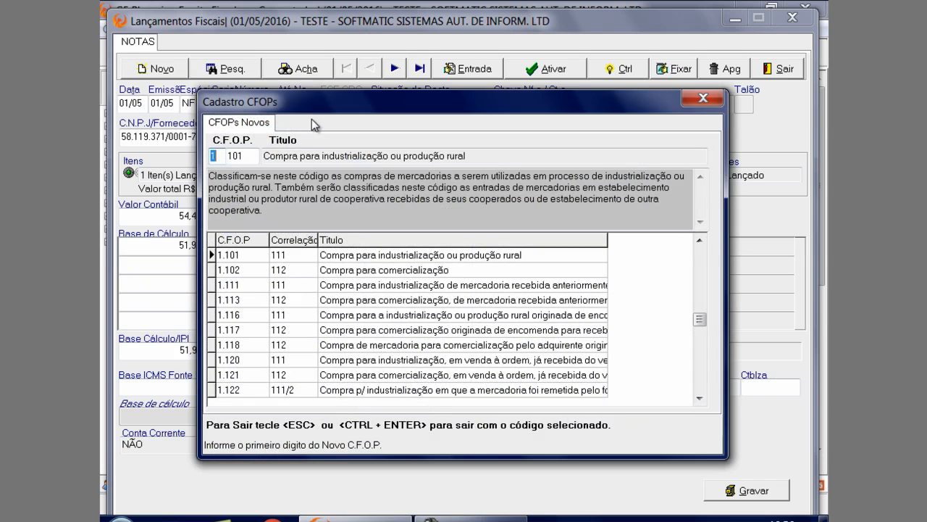
left_click_drag(309, 108, 284, 168)
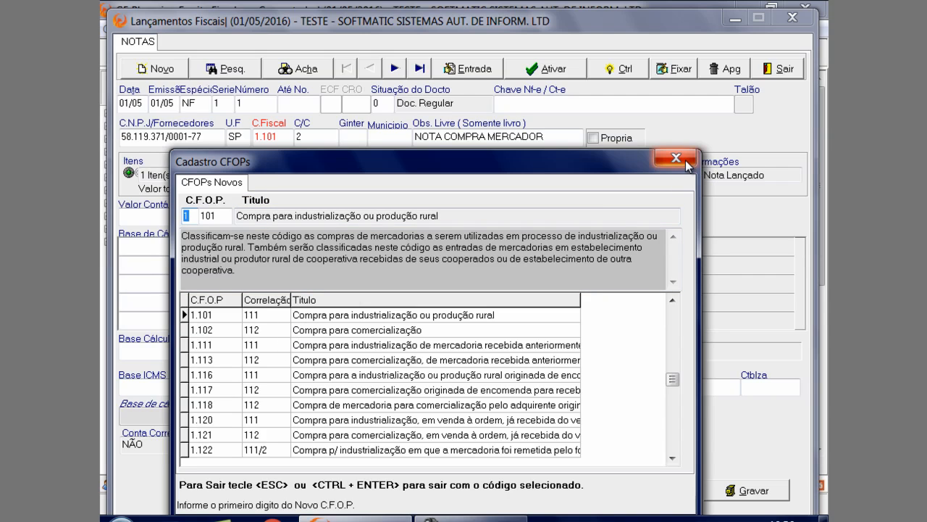
left_click(279, 316)
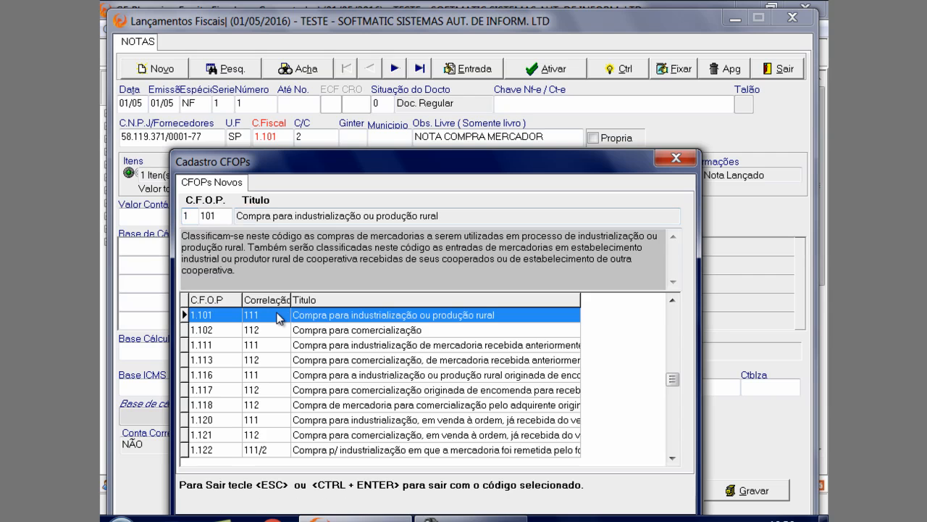
key("ctrl+Return")
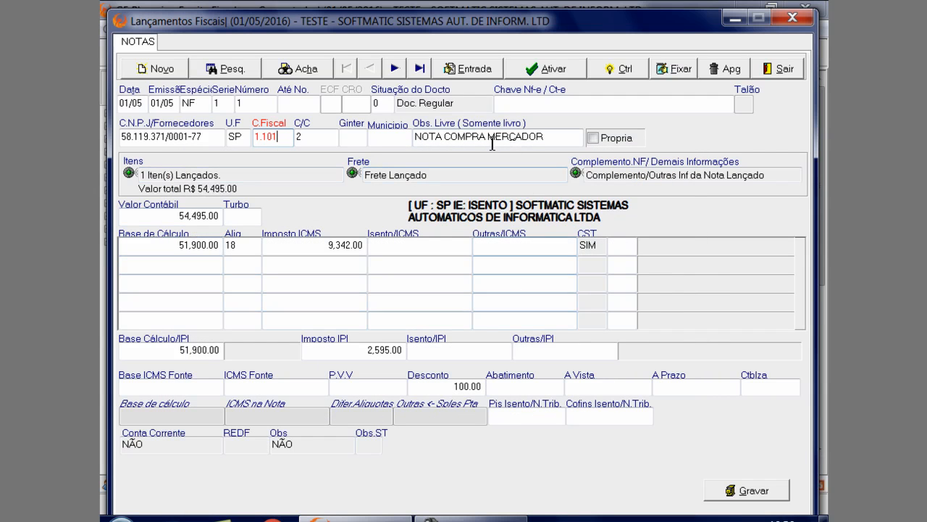
Review the Obs. Livre and Ginter fields of the recorded note
left_click(461, 142)
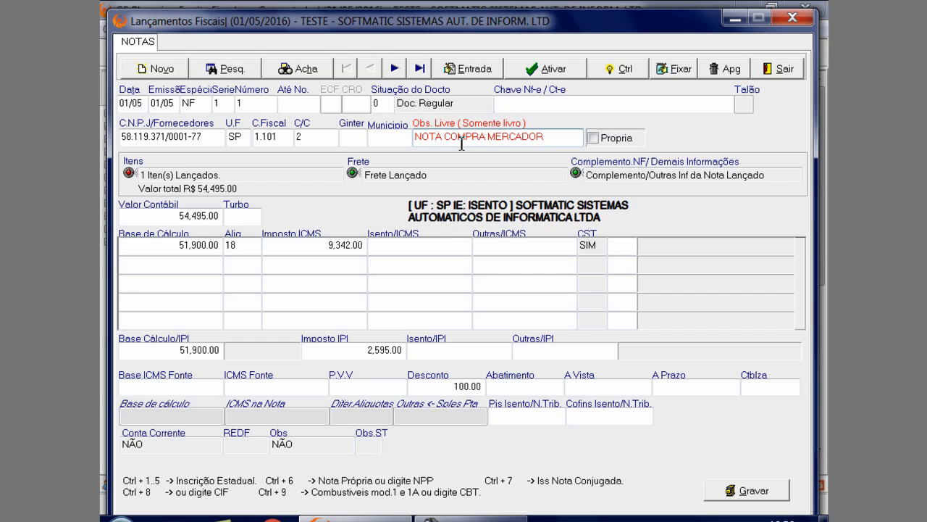
left_click(353, 137)
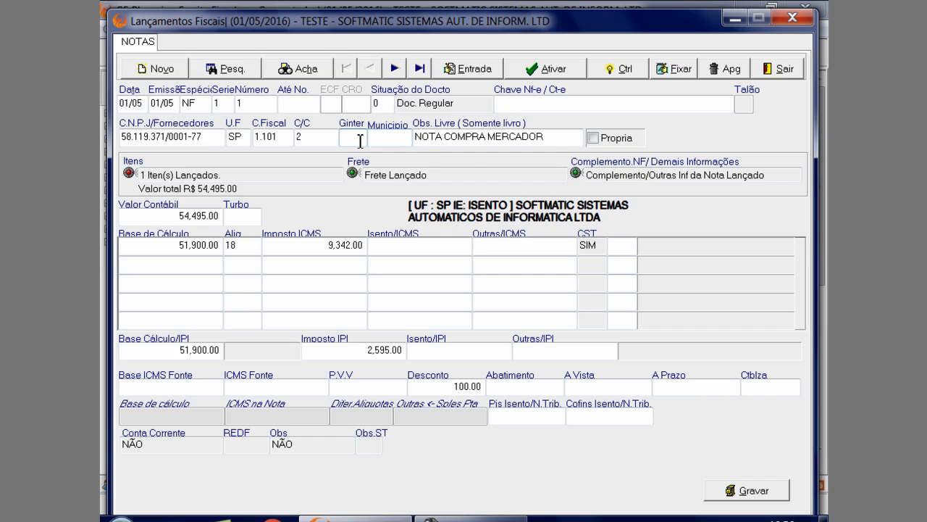
Browse the SP municipality codes available for the note's Municipio field and close the list without selecting one
mouse_move(361, 140)
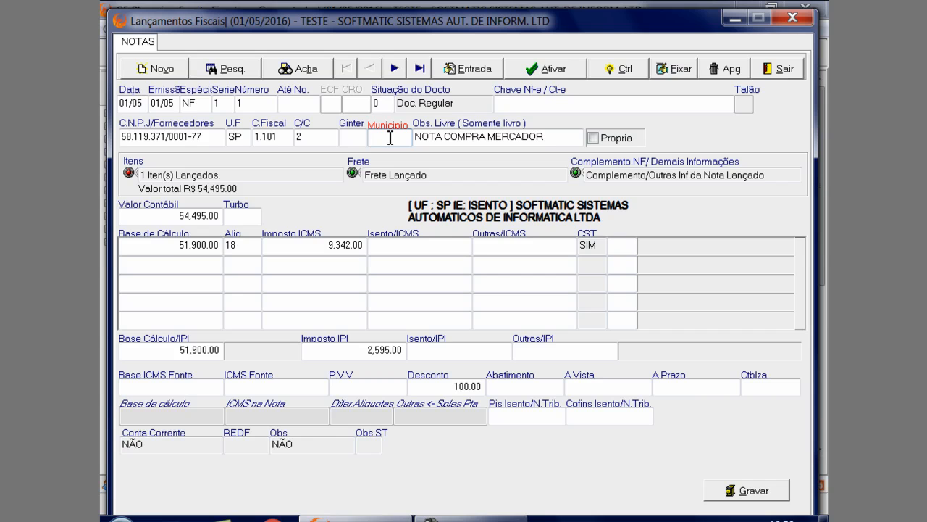
double_click(389, 138)
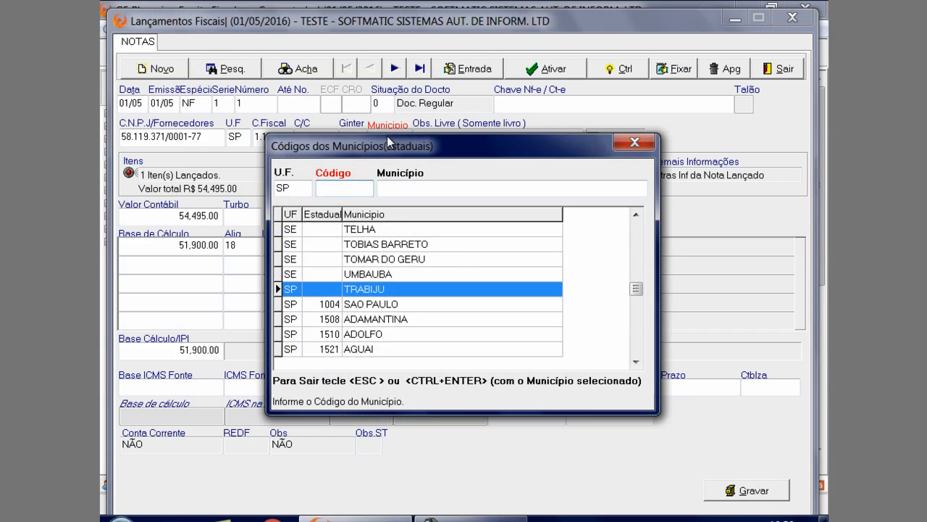
key("Down")
key("Down")
key("Down")
key("Down")
key("Down")
key("Down")
key("Down")
key("Down")
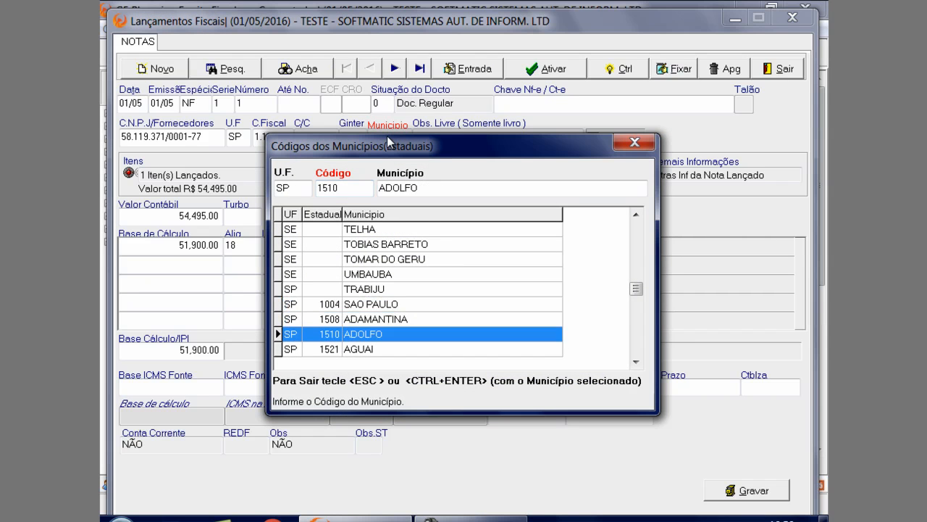
key("Down")
key("Down")
key("Down")
key("Down")
key("Down")
key("Down")
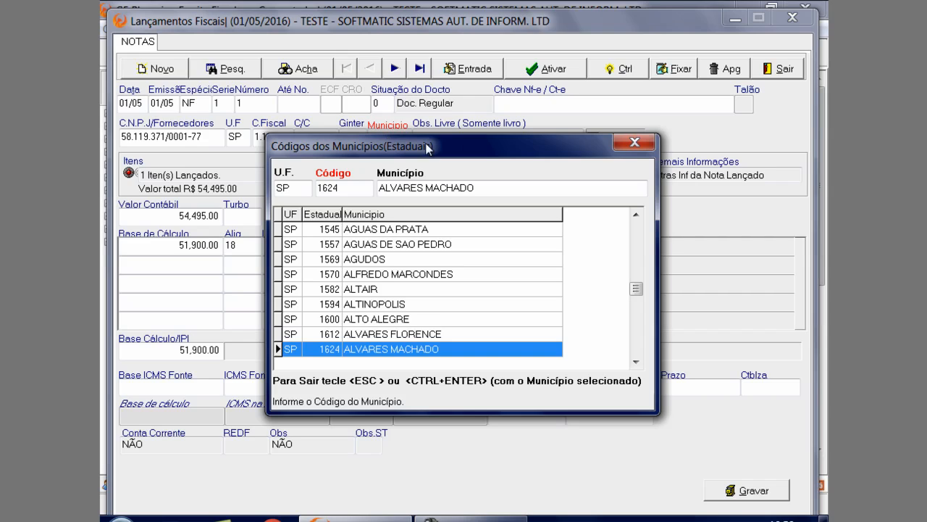
left_click(635, 142)
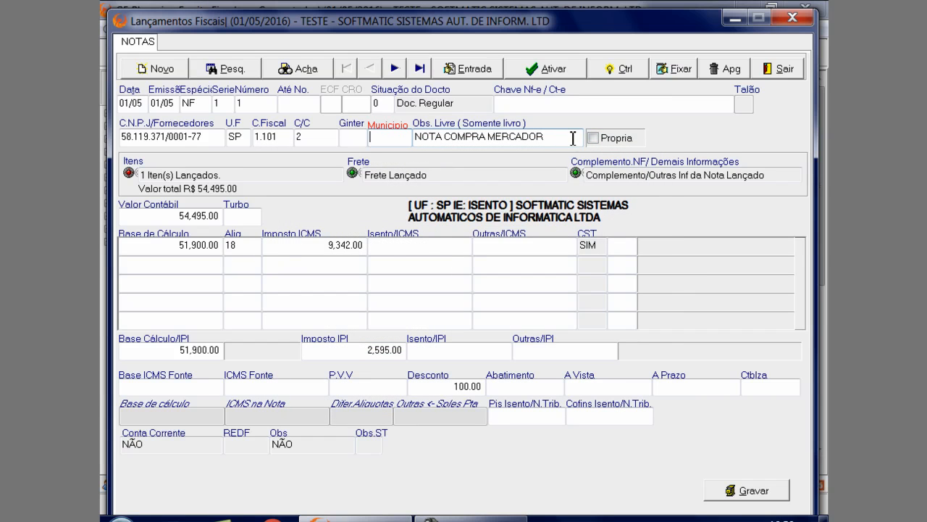
Highlight SAO PAULO (1004) and ADAMANTINA (1508) in the Municipio code list, closing it each time without a selection
key("Return")
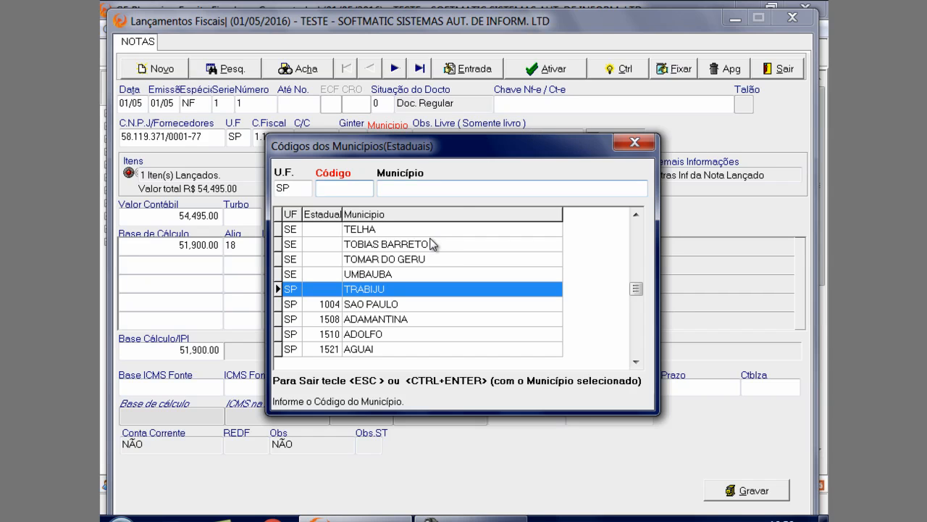
left_click(389, 304)
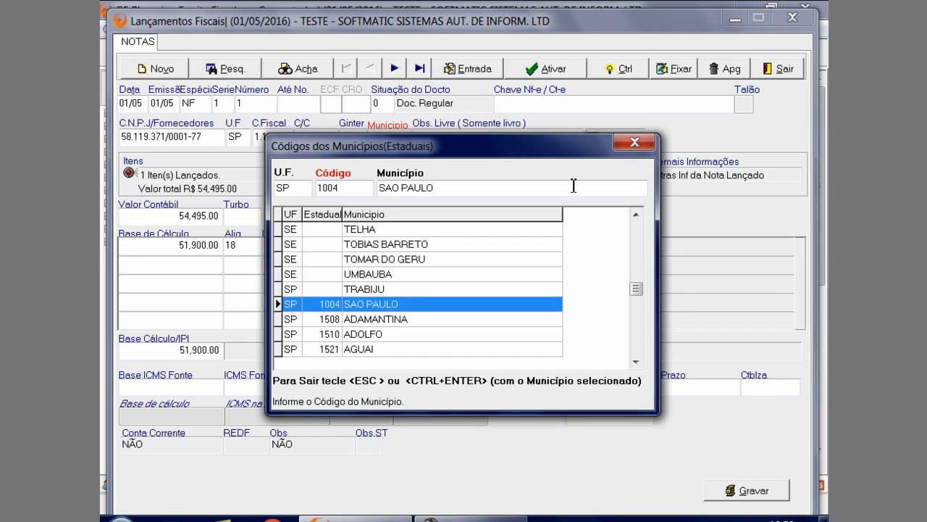
left_click(635, 142)
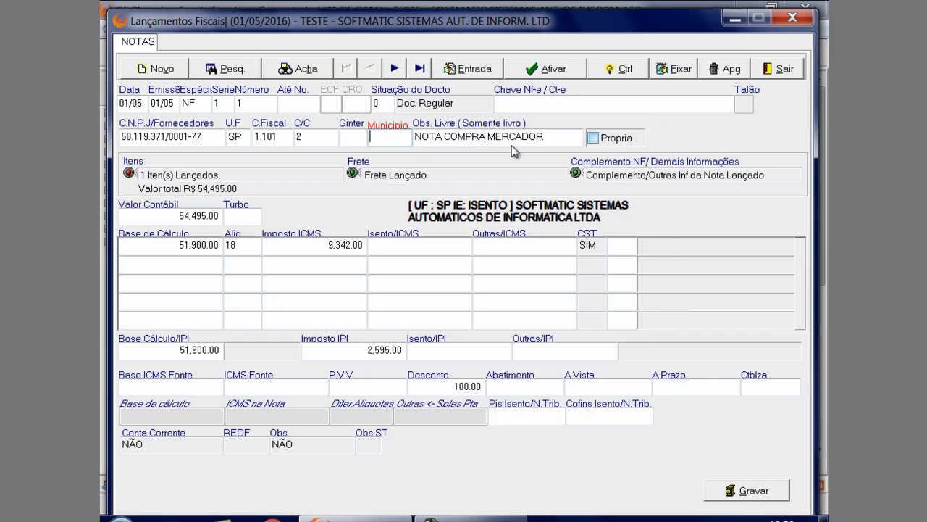
double_click(400, 140)
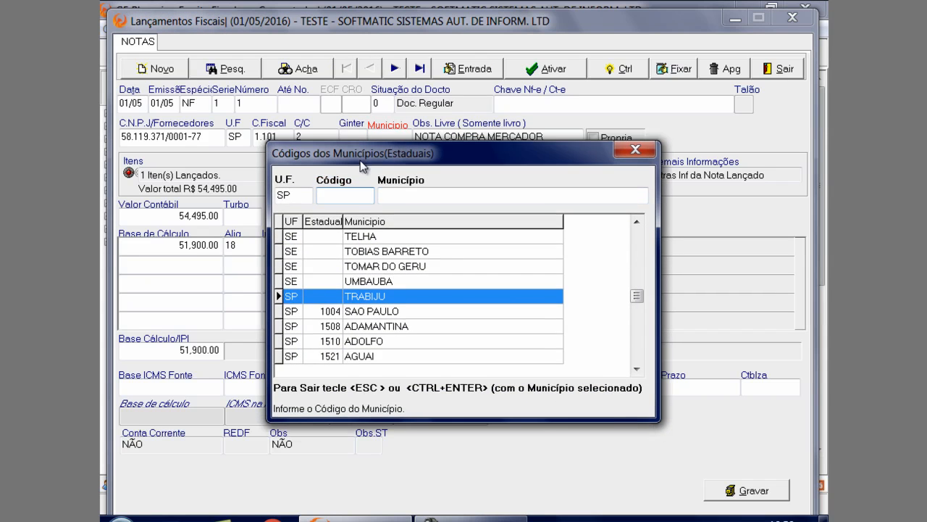
left_click(332, 352)
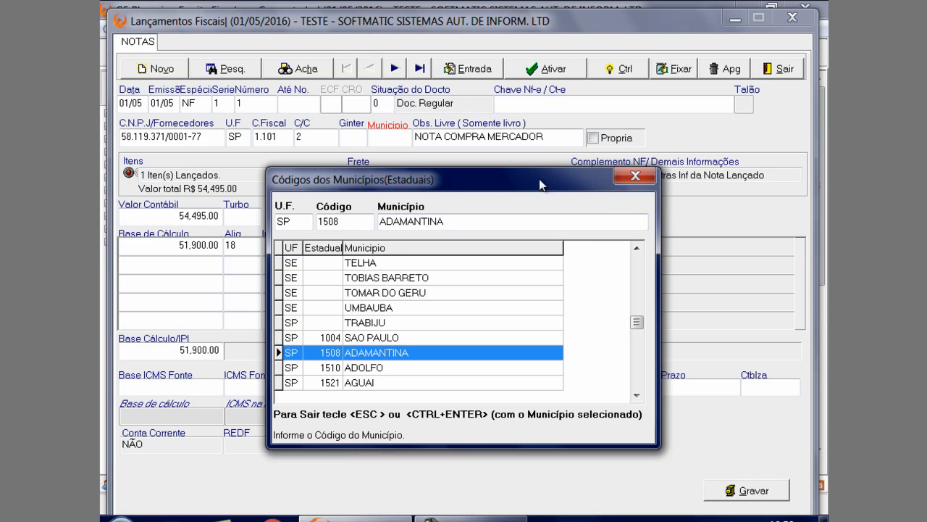
left_click(635, 175)
Generate the Livro de Entradas for month 5 in Antigo Layout and check where note 1's Obs. Livre text is printed
left_click(435, 139)
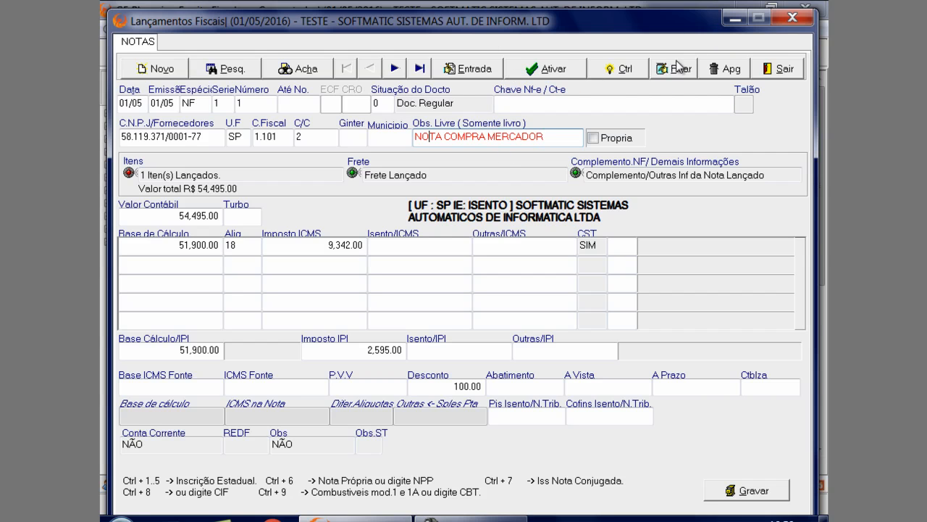
left_click(739, 17)
left_click(235, 29)
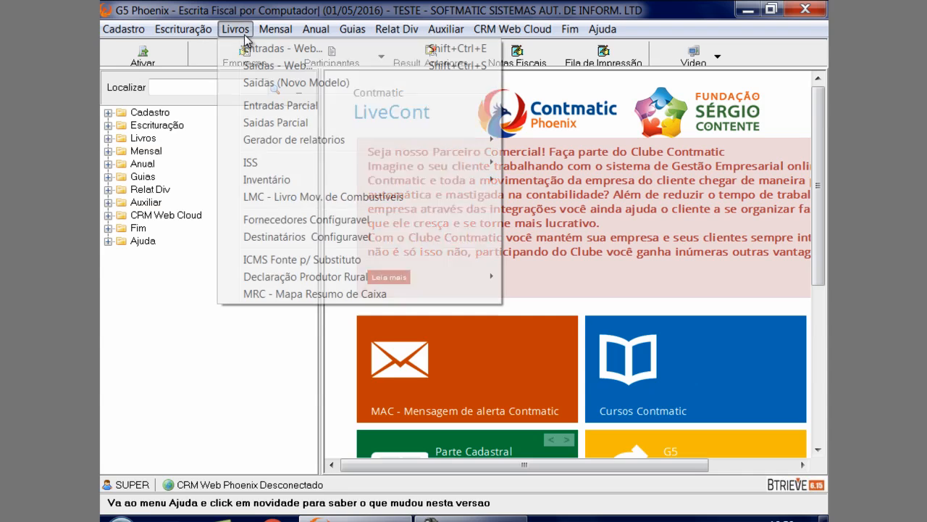
left_click(251, 48)
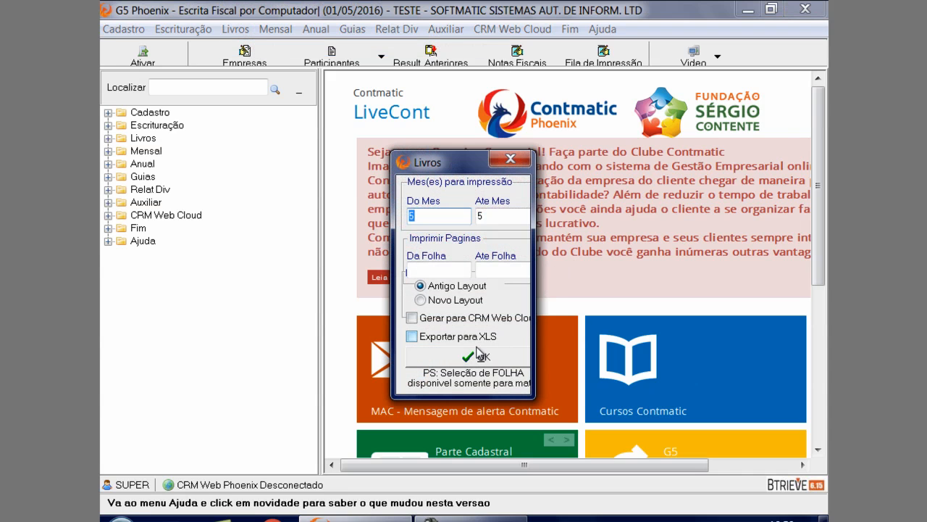
left_click(470, 353)
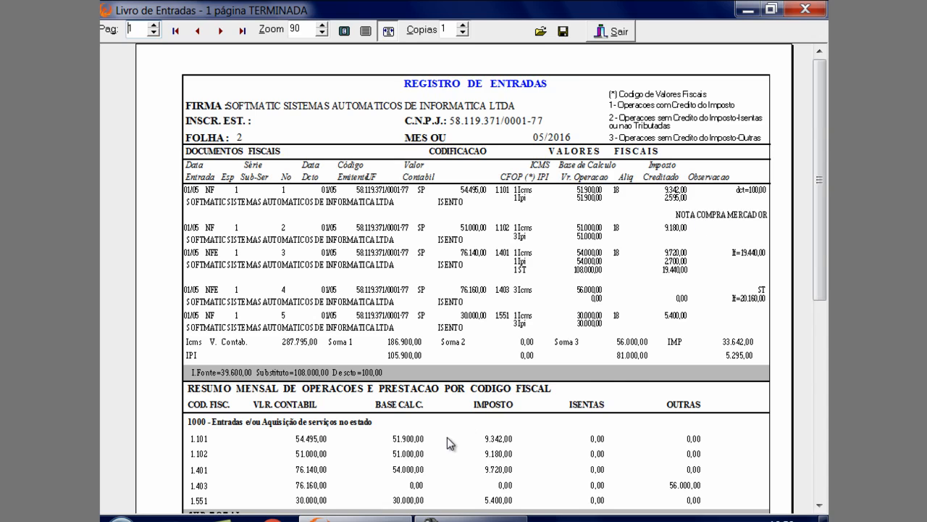
left_click(379, 518)
left_click(379, 518)
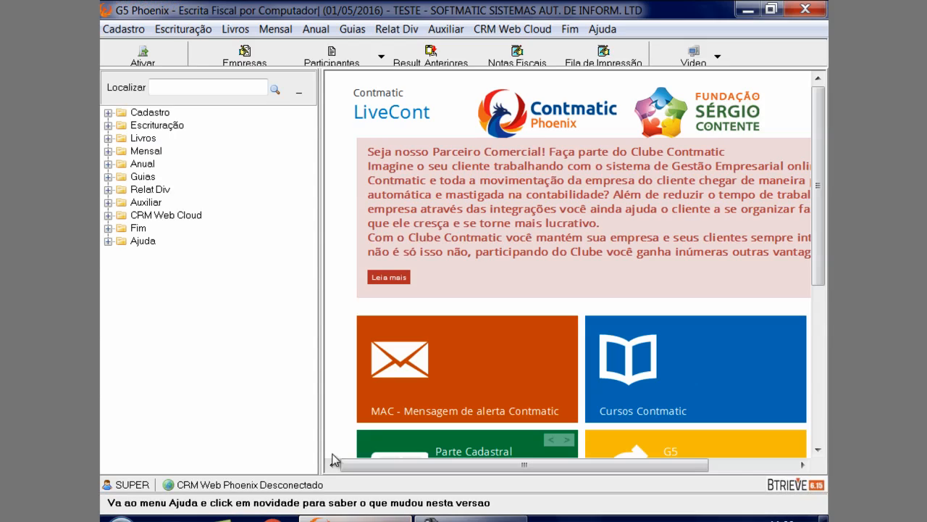
Reopen the ICMS/IPI fiscal note entries and bring up recorded NF note 1
left_click(183, 29)
mouse_move(218, 44)
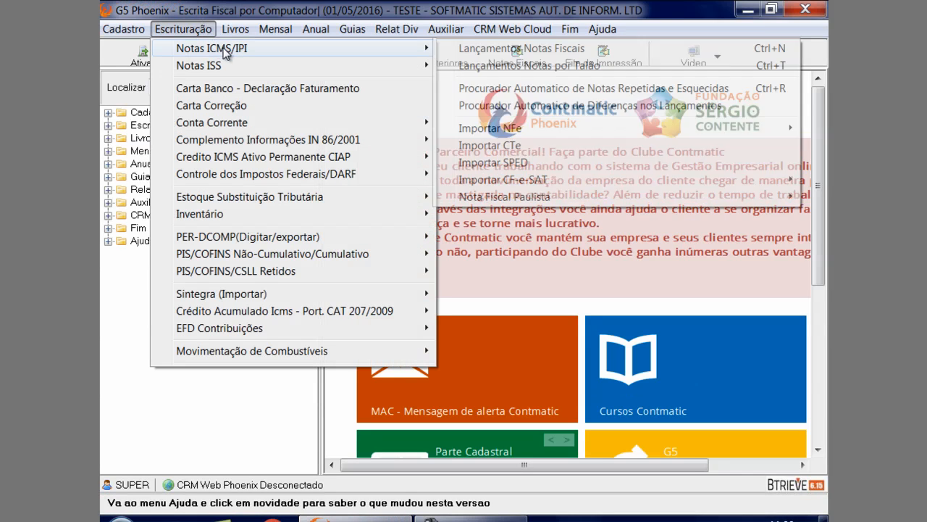
left_click(462, 47)
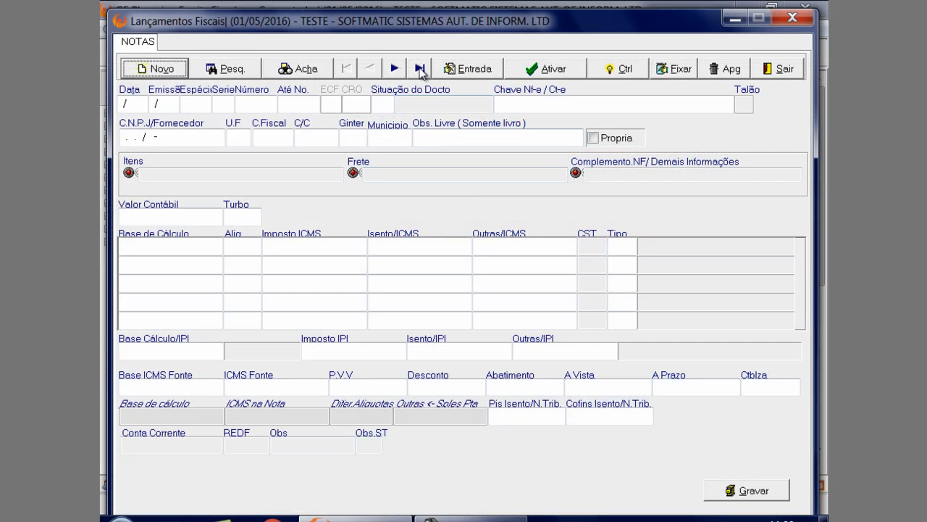
left_click(395, 70)
left_click(347, 69)
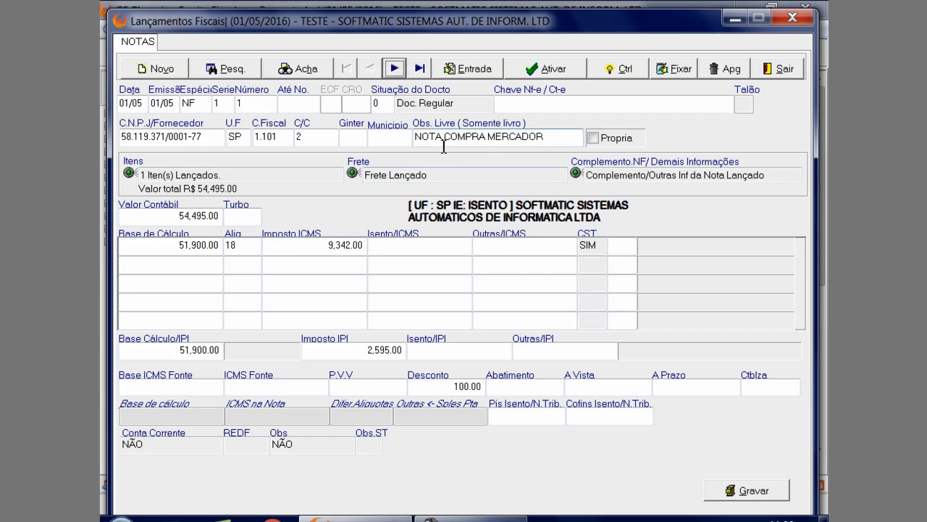
Open the items of note 1 and display the details of the recorded CHAPA DE AÇO item
left_click(250, 176)
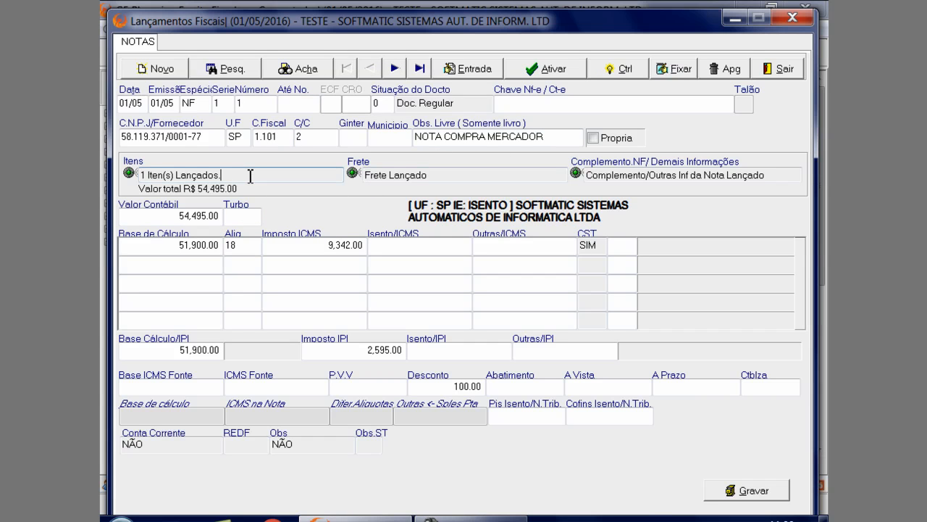
double_click(250, 176)
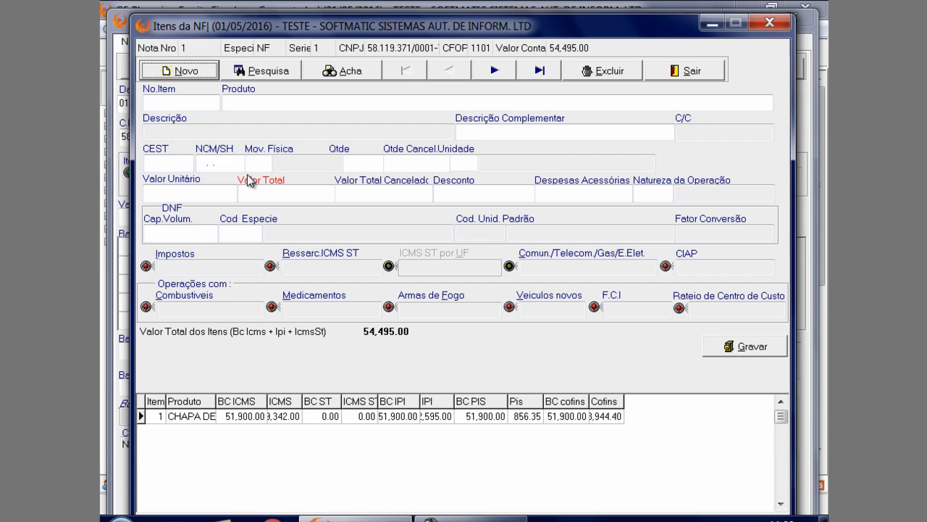
left_click(294, 415)
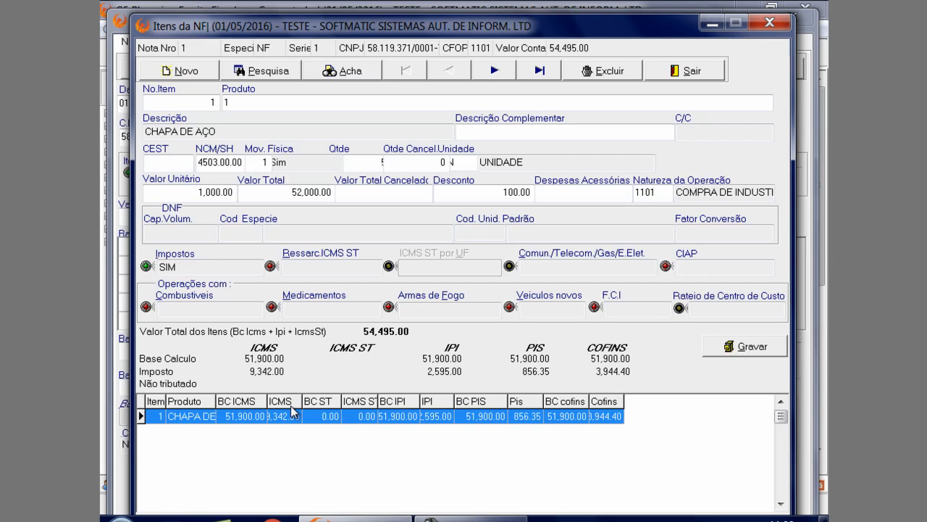
Start a new item on note 1 and choose product 1, CHAPA DE AÇO, through the item search
left_click(194, 72)
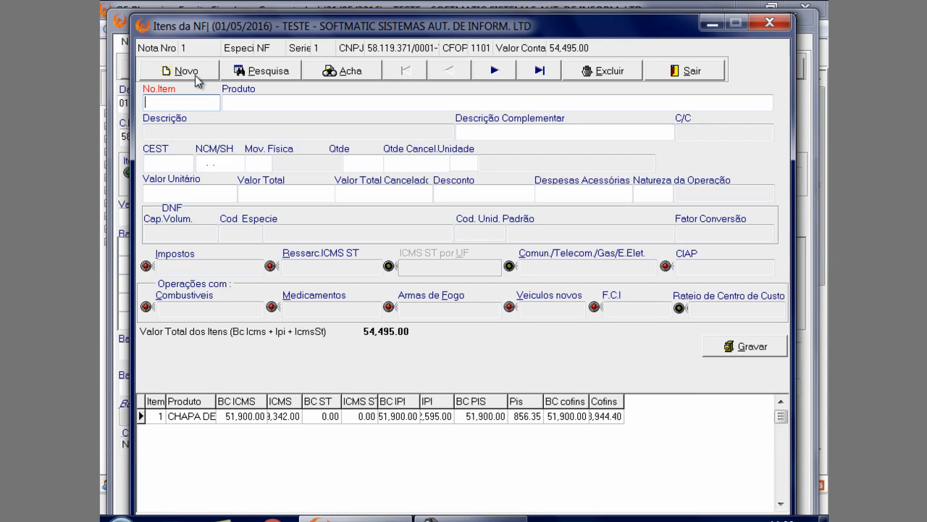
left_click(243, 103)
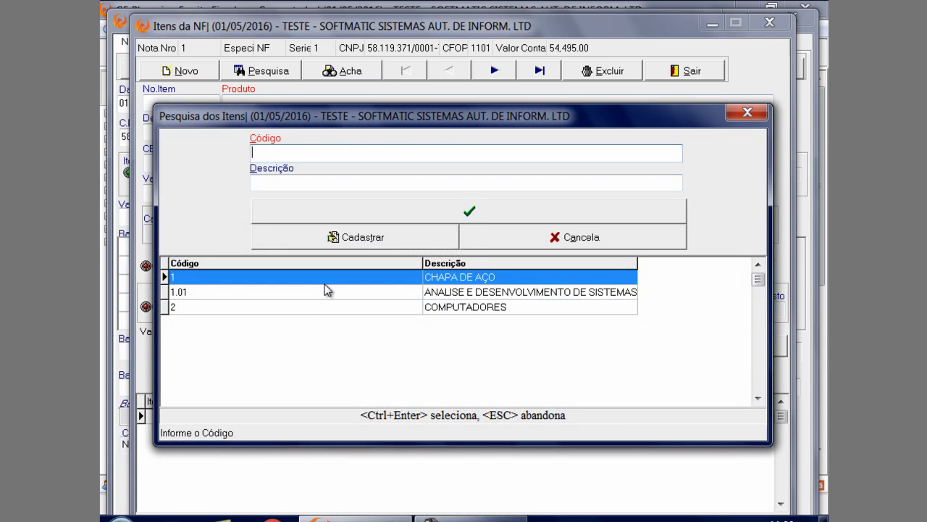
left_click(336, 277)
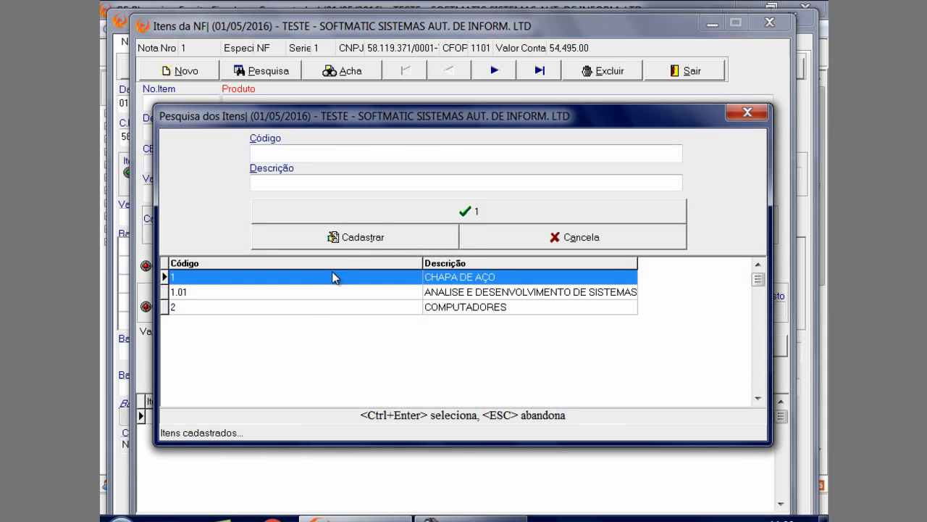
left_click(375, 216)
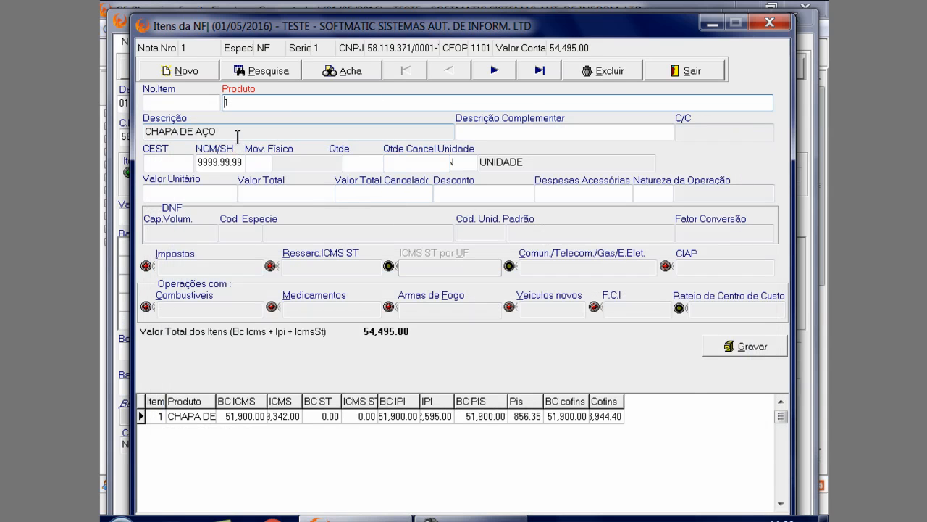
Review the new item's NCM/SH and Unidade fields and look through the list of measurement units without changing the unit
left_click(243, 163)
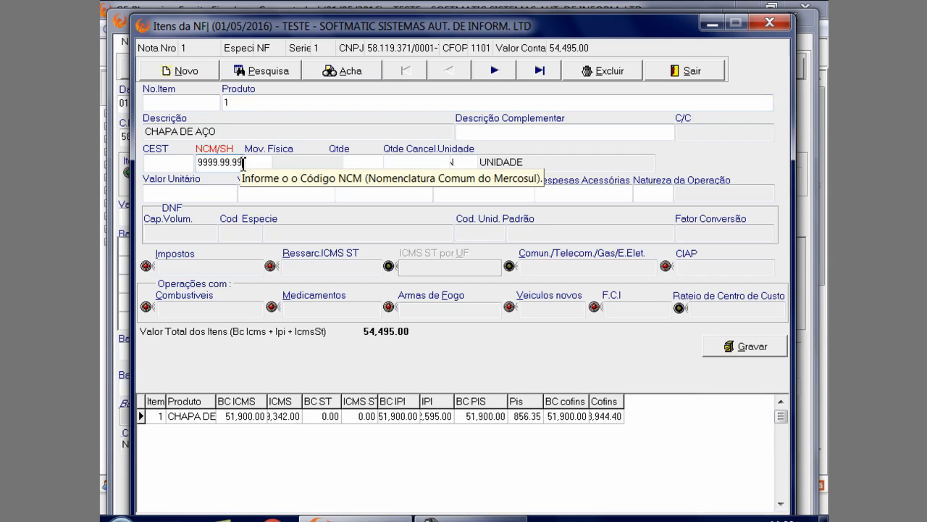
left_click(474, 162)
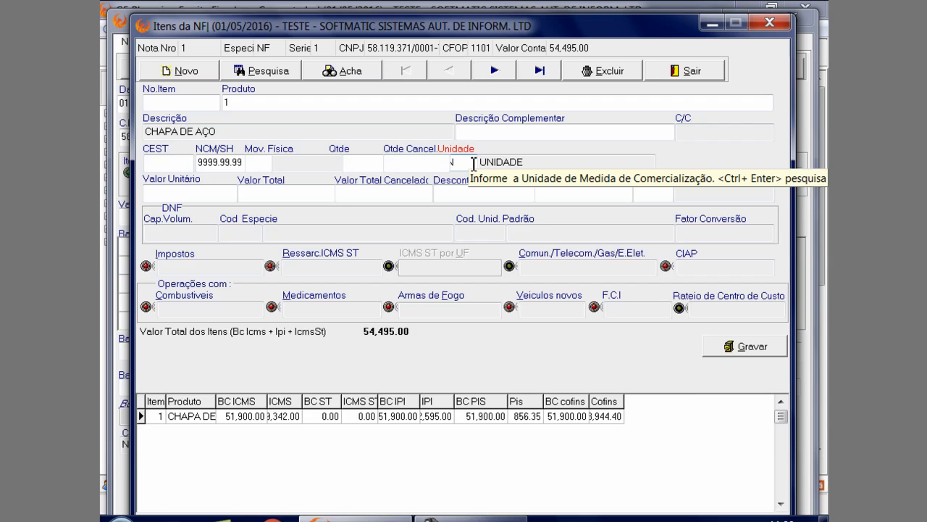
key("ctrl+Return")
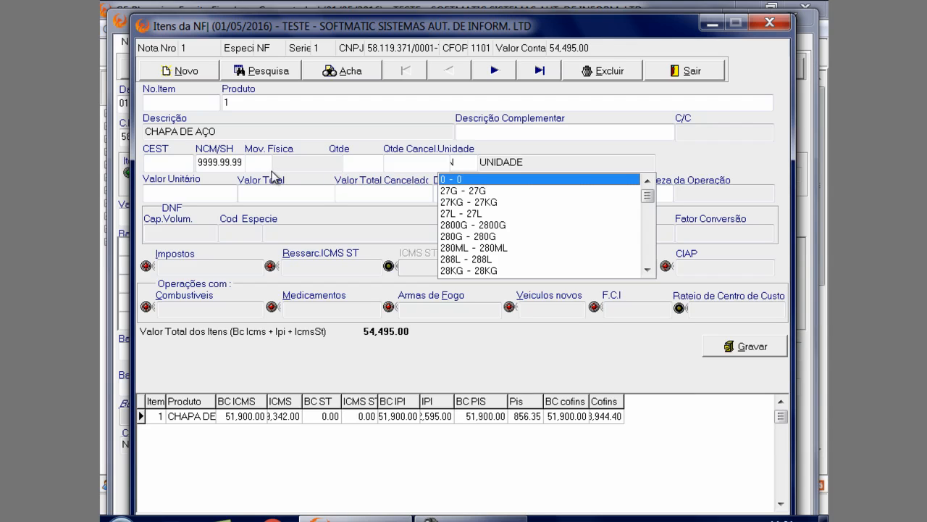
left_click(467, 165)
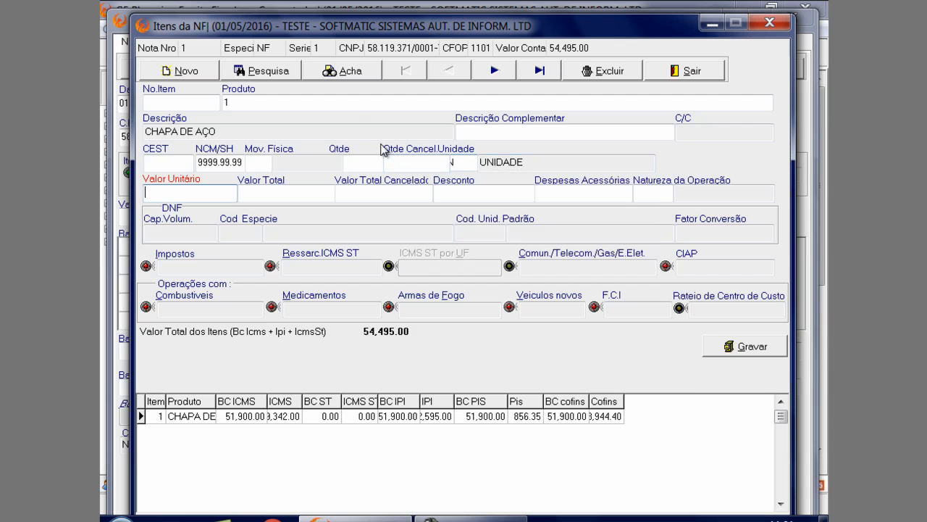
Review CHAPA DE AÇO in the item registration opened from the product search, and reload product 1 on the new item
double_click(295, 109)
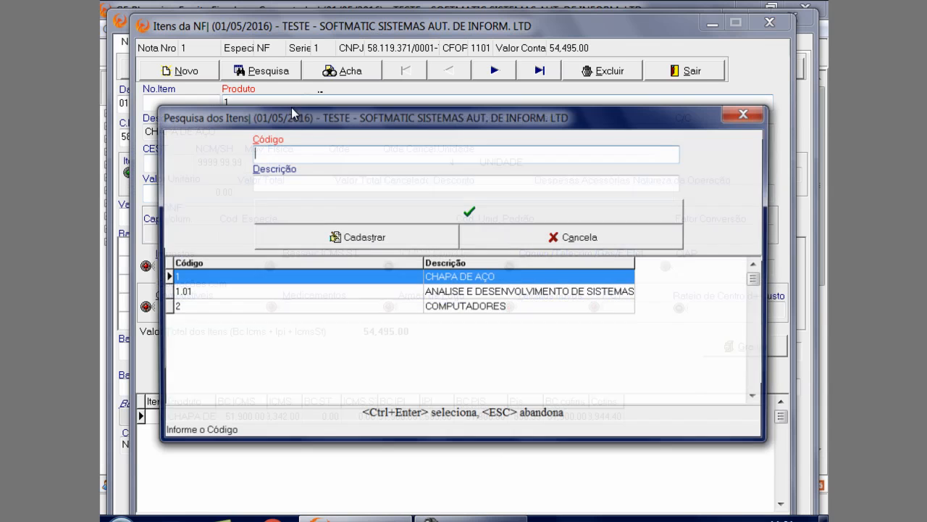
left_click(335, 237)
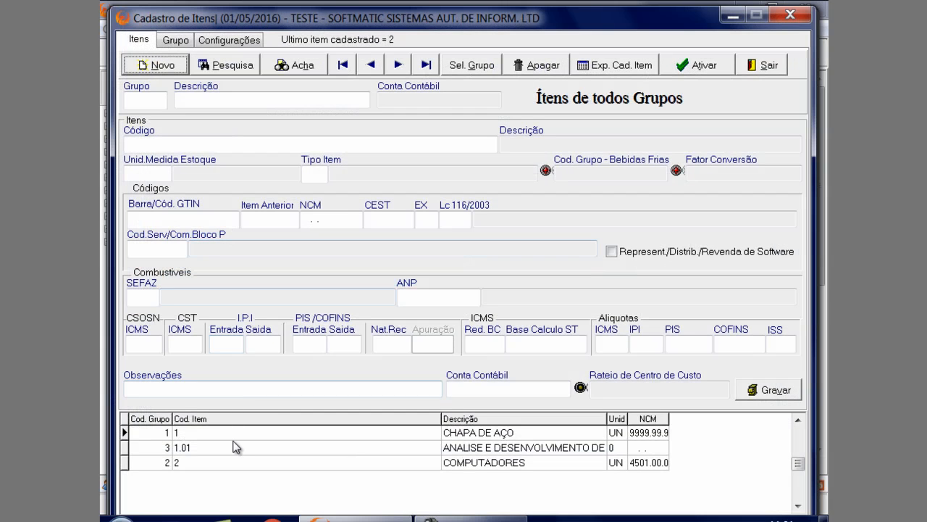
left_click(238, 435)
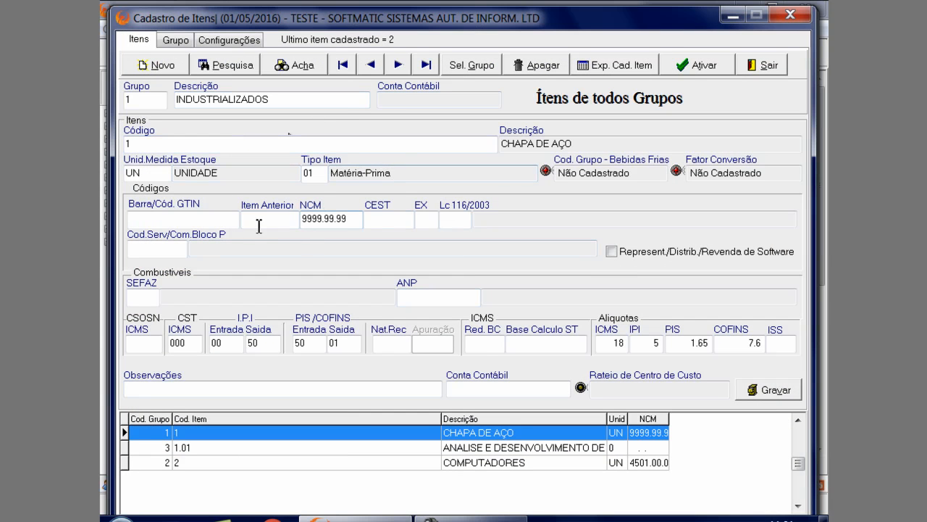
left_click(144, 206)
left_click(786, 16)
left_click(747, 113)
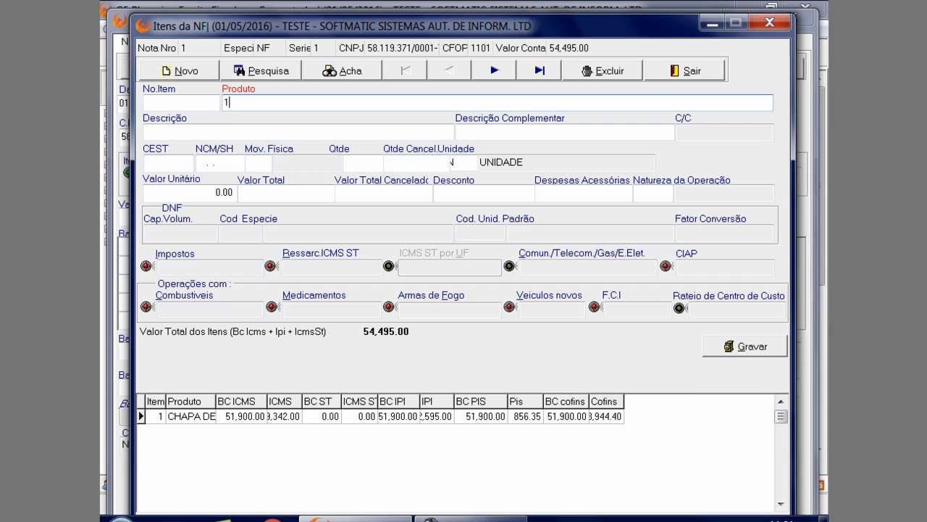
key("Return")
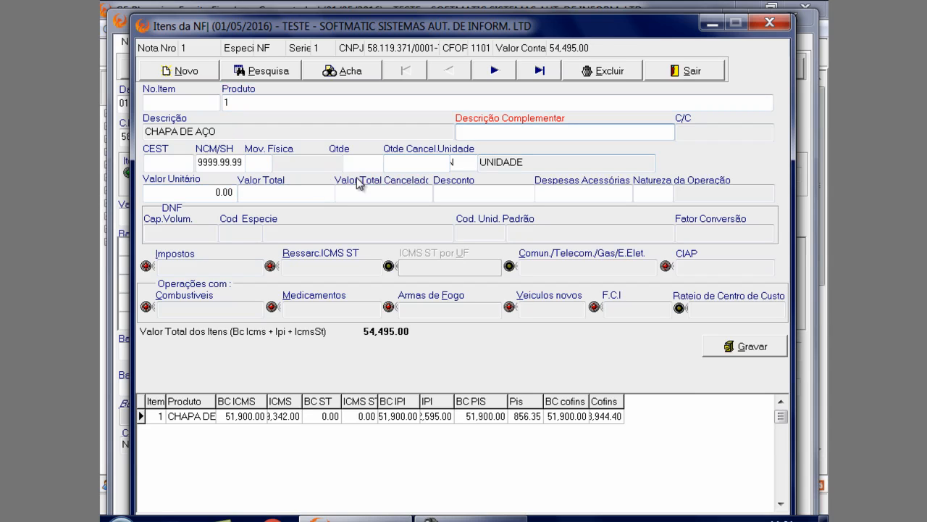
Load the recorded CHAPA DE AÇO item of note 1 into the item form and go to its Produto field
left_click(217, 106)
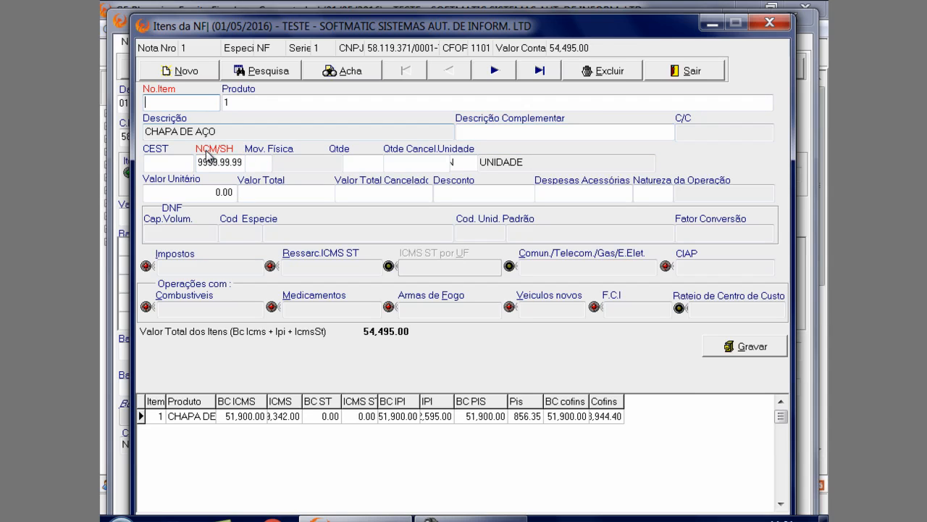
left_click(217, 418)
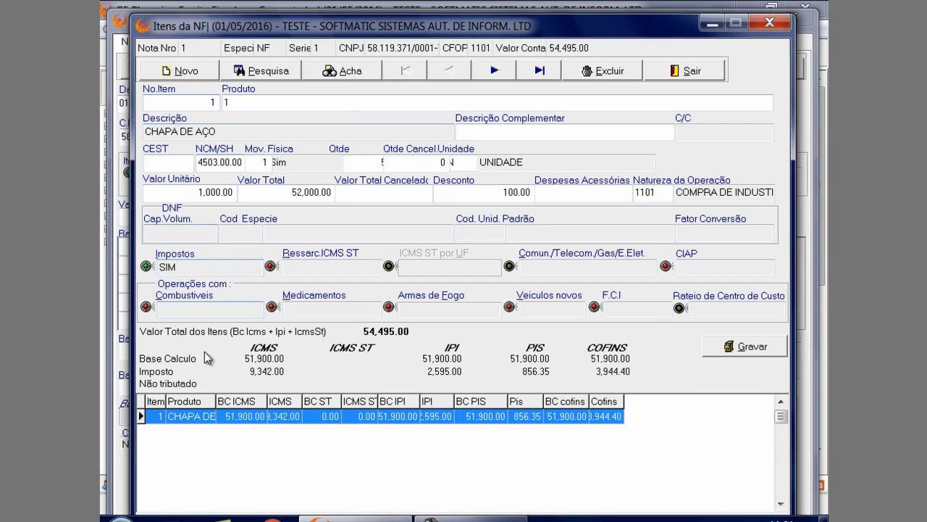
left_click(250, 102)
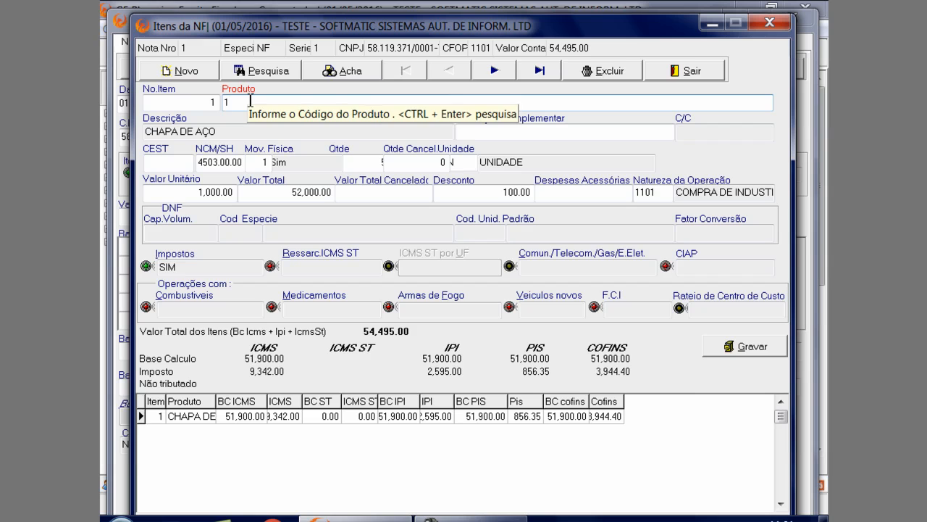
Review the CHAPA DE AÇO registration through the product search and select product 1 for the recorded item
key("ctrl+Return")
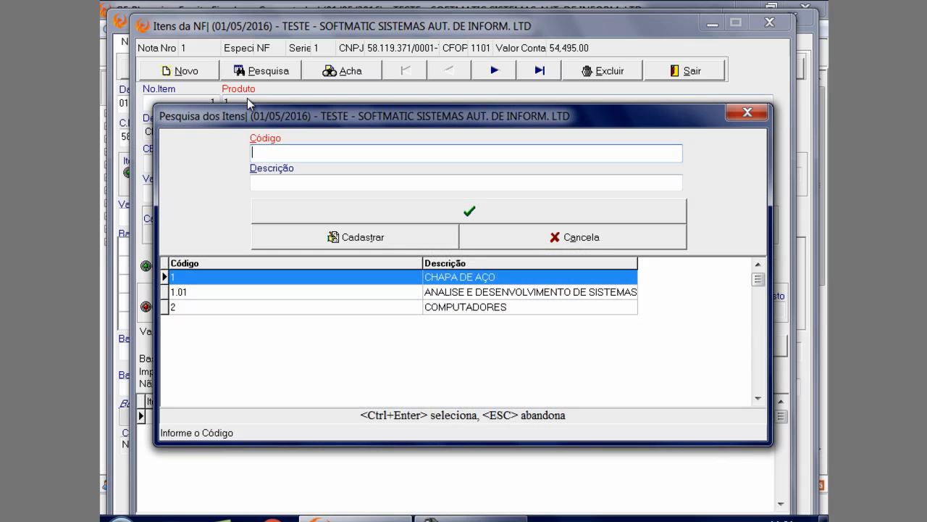
left_click_drag(335, 125, 300, 137)
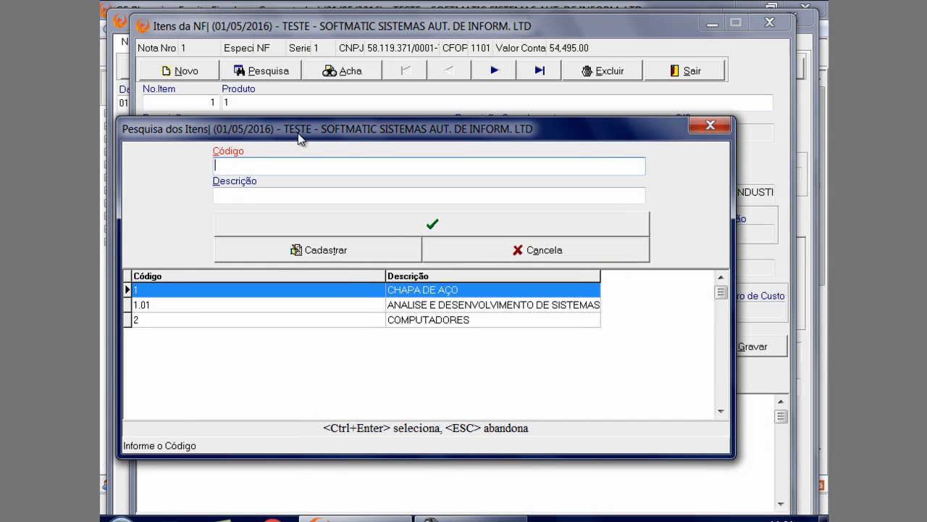
left_click(360, 290)
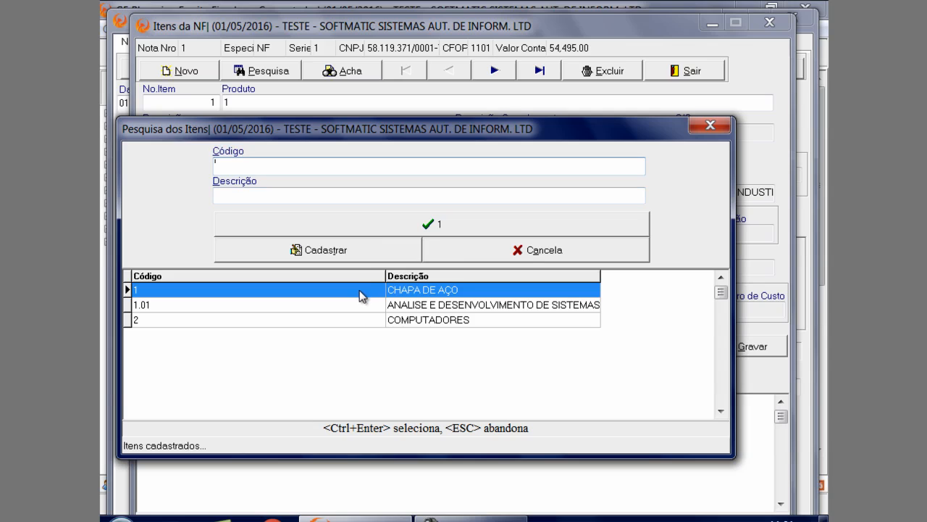
left_click(337, 250)
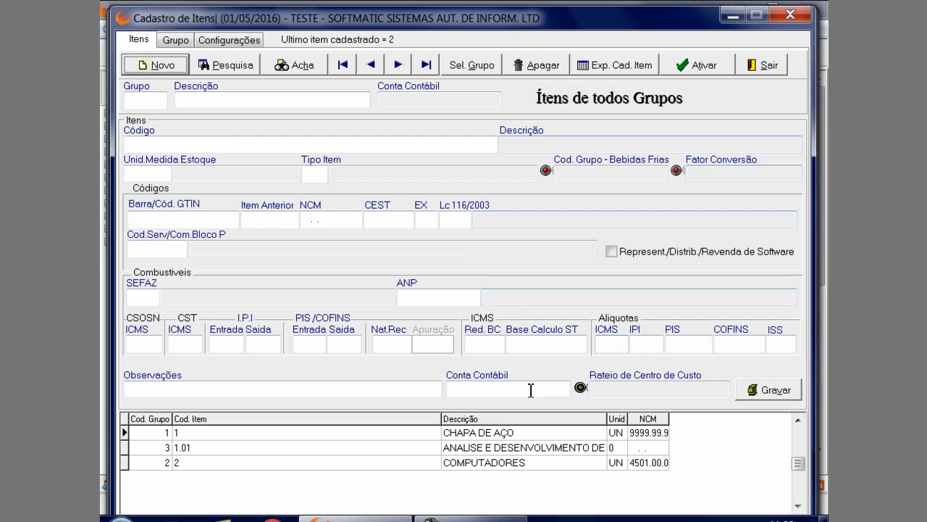
left_click(511, 433)
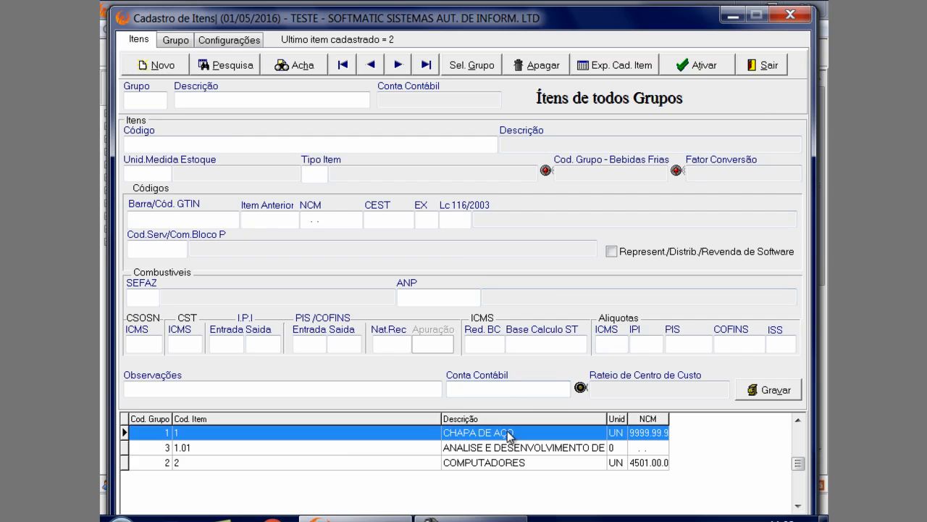
left_click(762, 65)
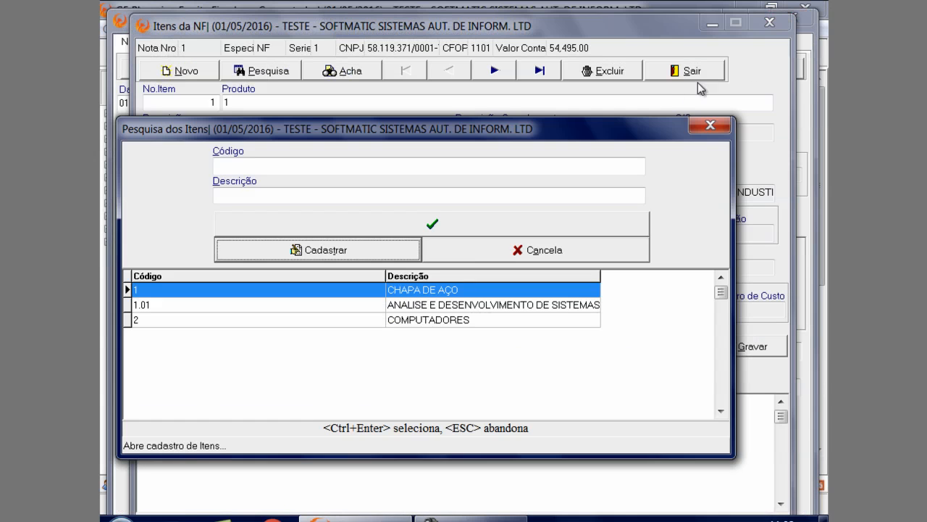
left_click(388, 228)
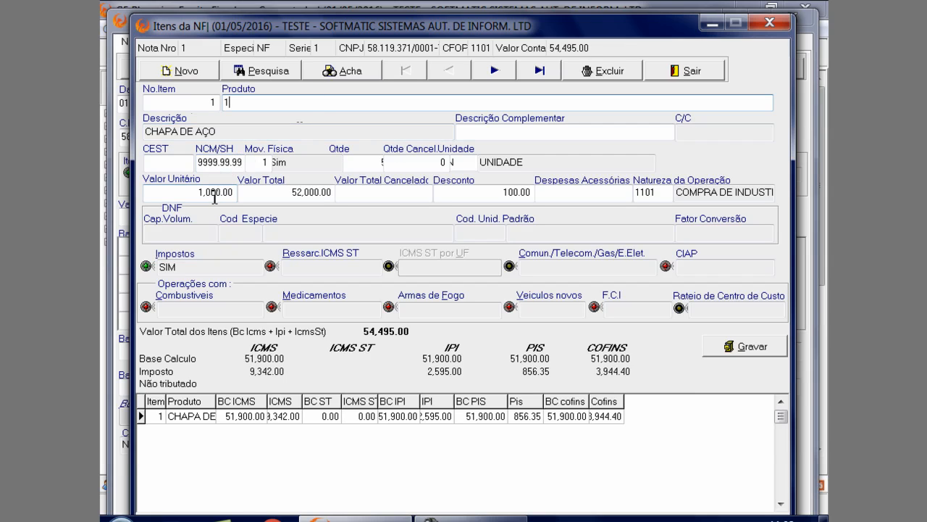
Set the item's Mov. Física to 1 - Sim and confirm its Qtde
left_click(265, 164)
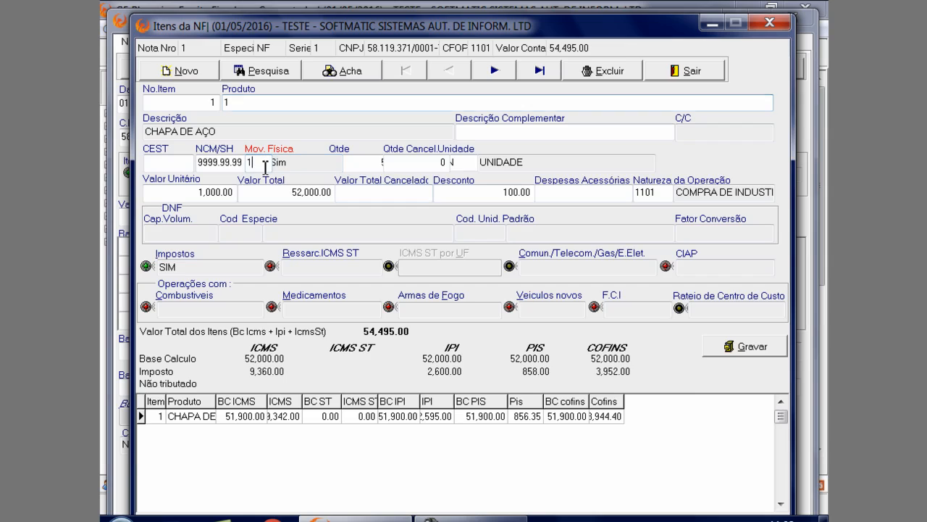
left_click(265, 163)
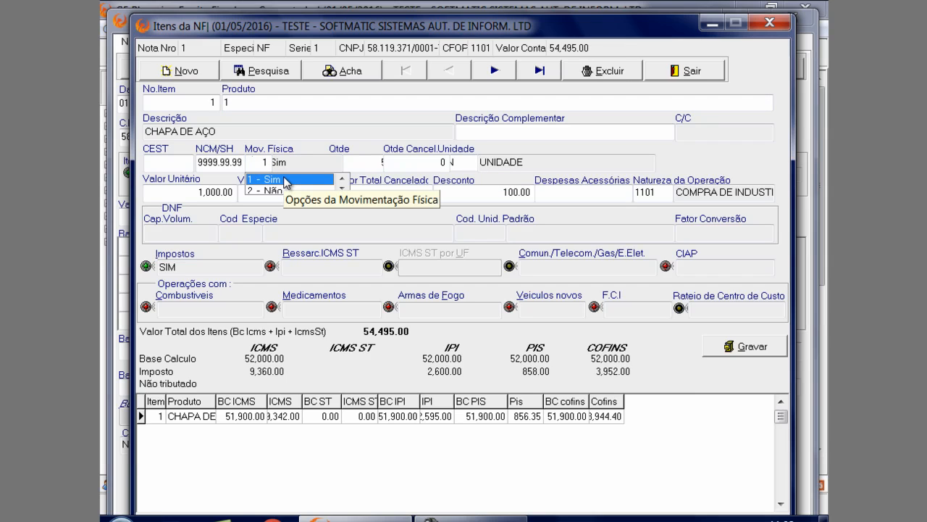
left_click(279, 179)
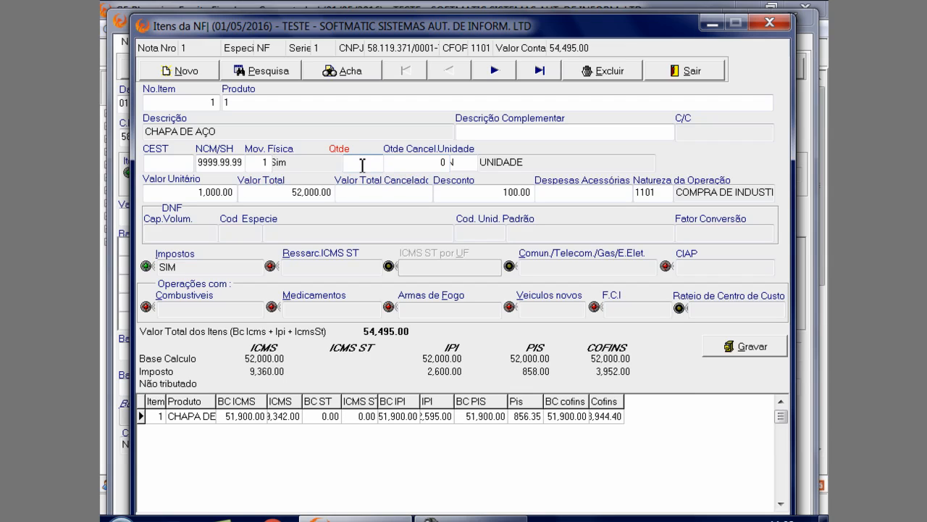
type("5")
key("Return")
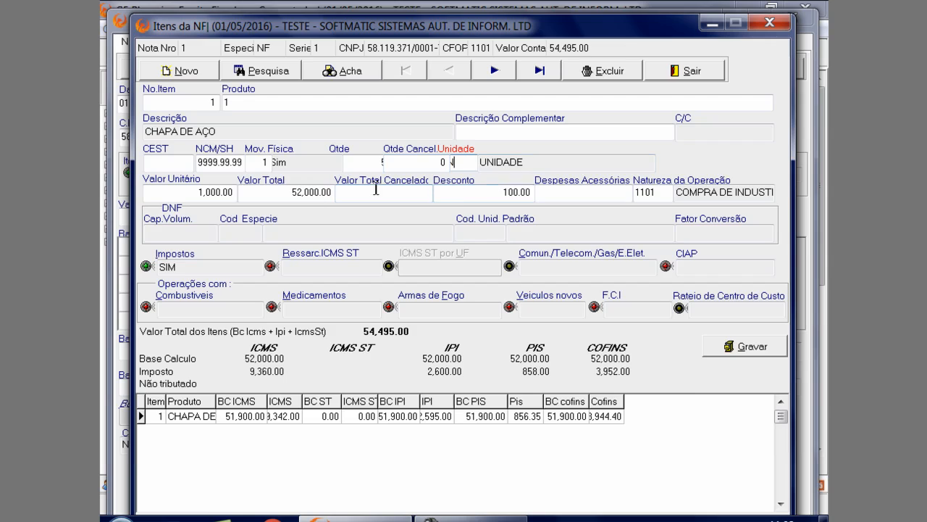
Confirm the item's Valor Unitário of 1,000.00, then clear Valor Total and have it recalculated
left_click(229, 192)
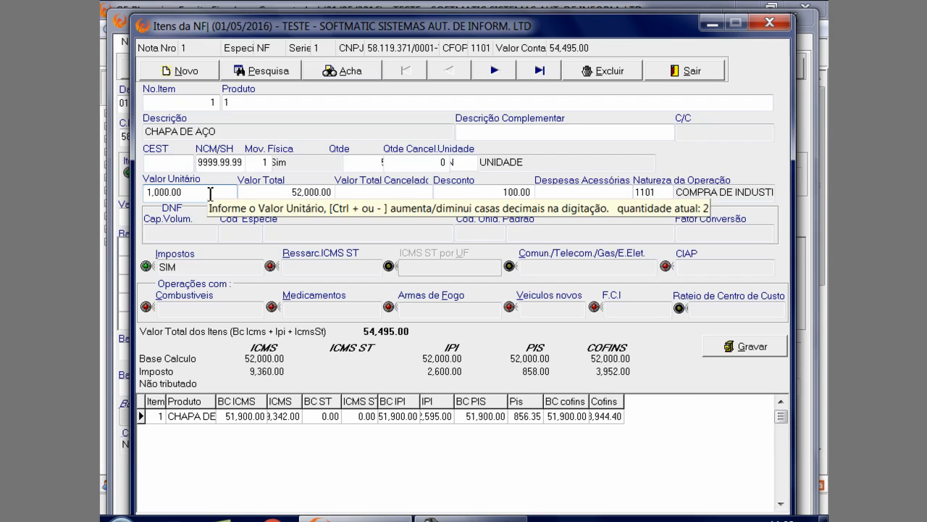
key("Return")
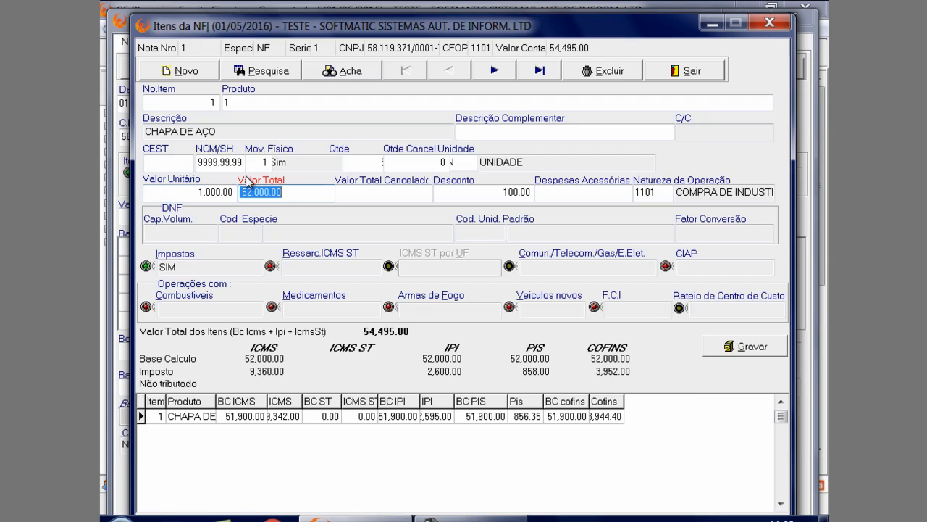
key("BackSpace")
key("Return")
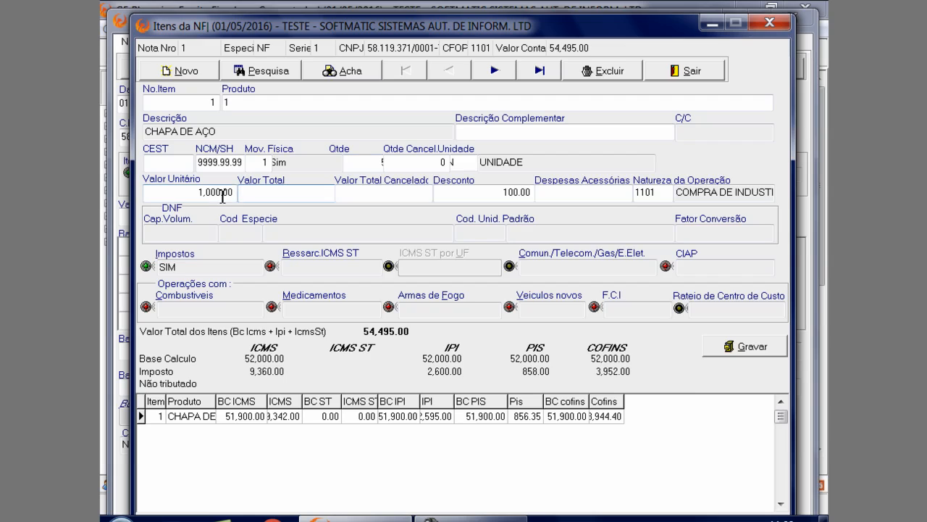
left_click(258, 192)
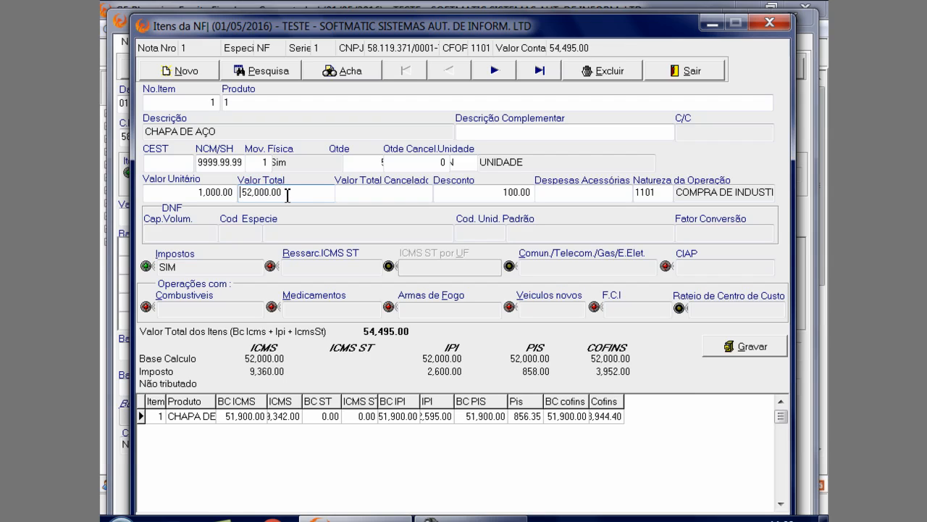
Examine the item's Desconto, Despesas Acessórias, Natureza da Operação and Impostos fields
left_click(478, 193)
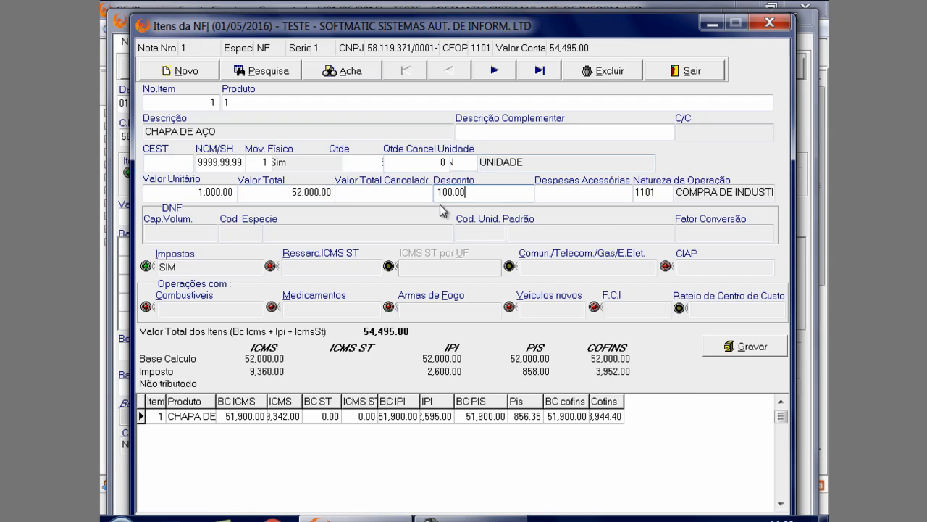
left_click(601, 193)
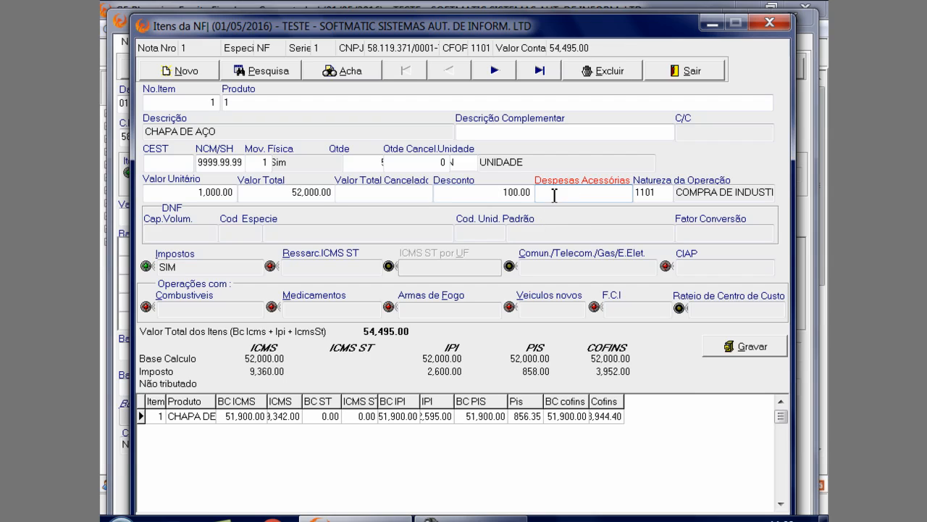
left_click(230, 267)
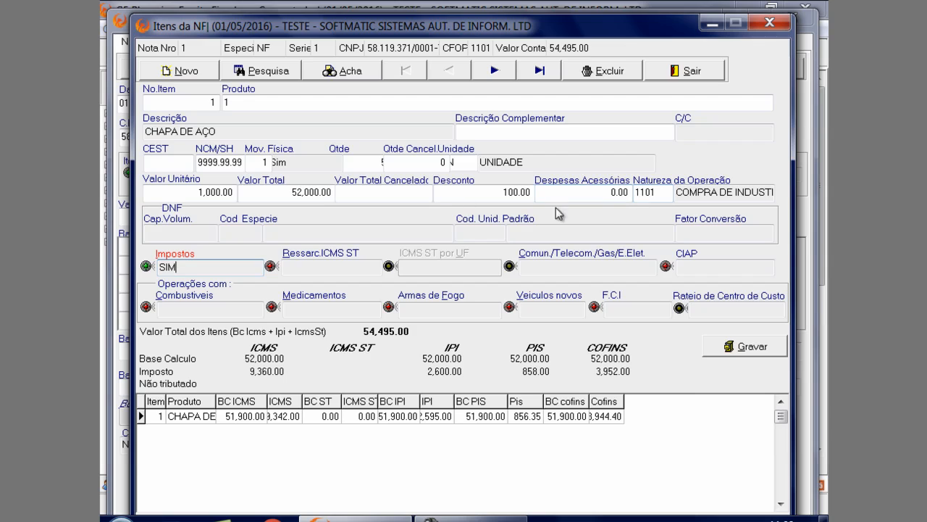
left_click(661, 193)
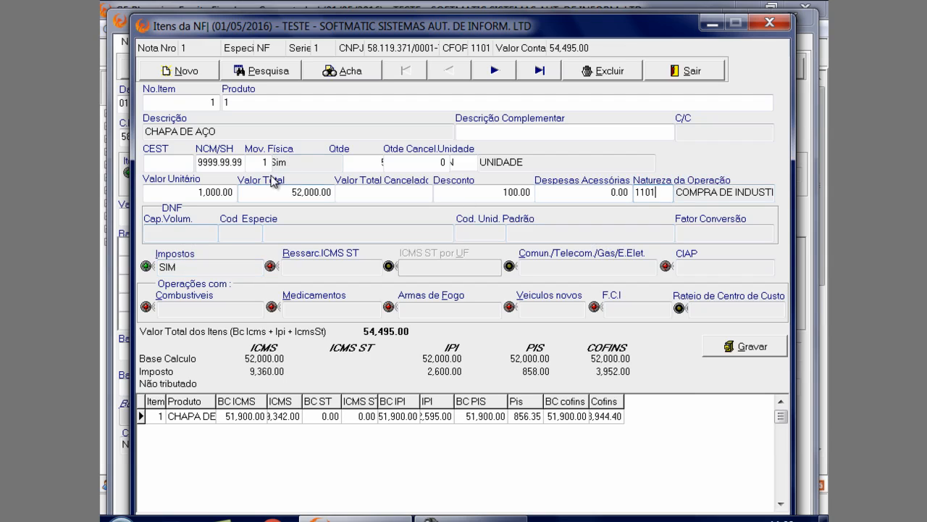
left_click(189, 267)
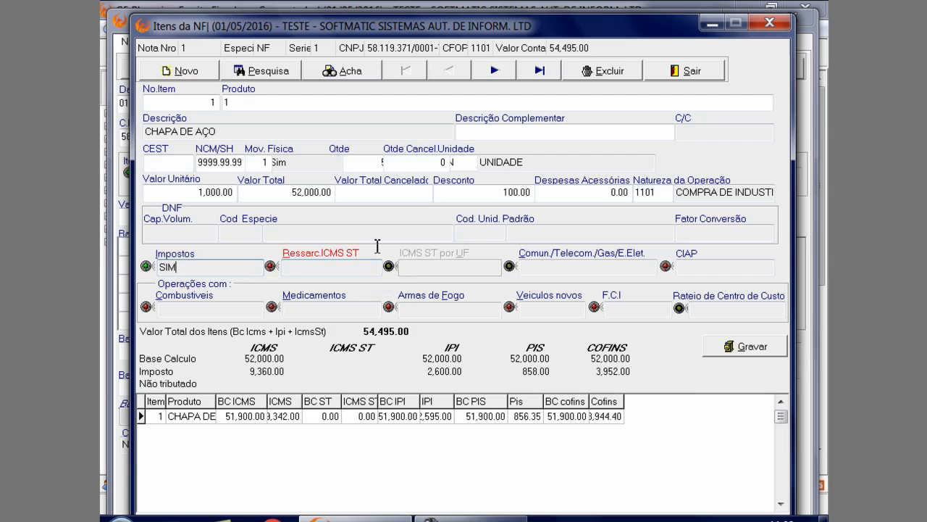
left_click(460, 192)
left_click(588, 192)
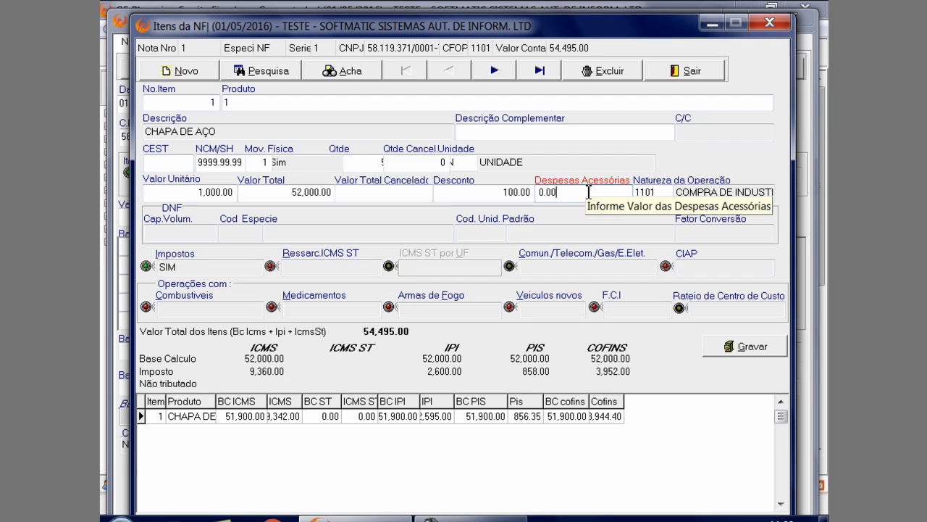
left_click(216, 267)
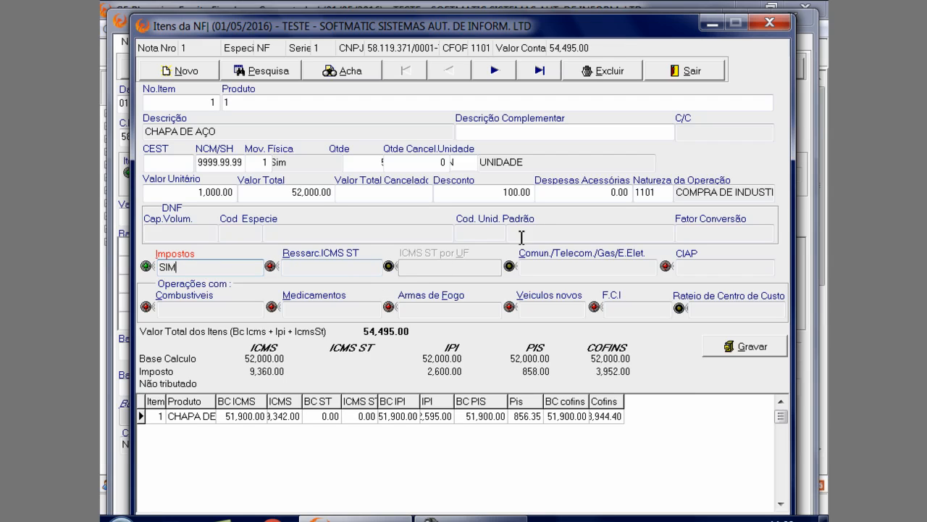
Review the Natureza da Operação registration from its search and select 1101, COMPRA DE INDUSTRIALIZADO, for the item
left_click(656, 192)
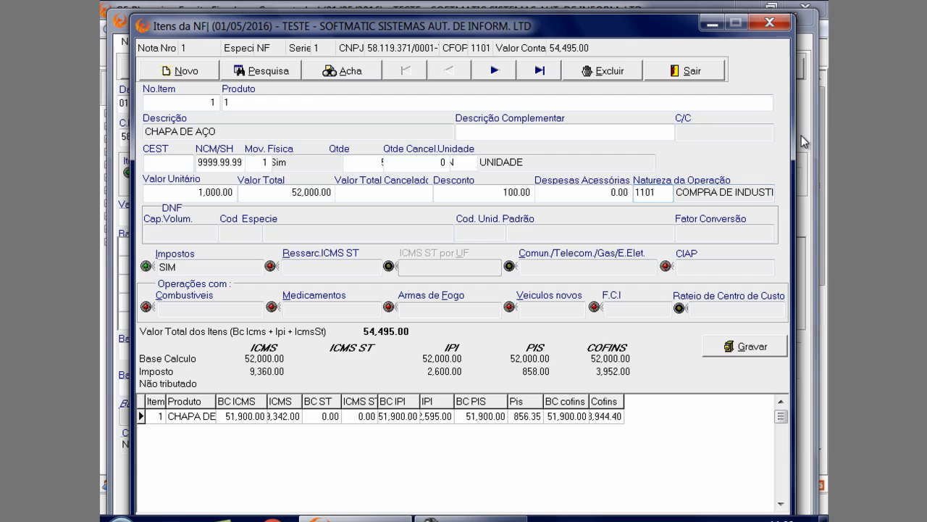
key("F2")
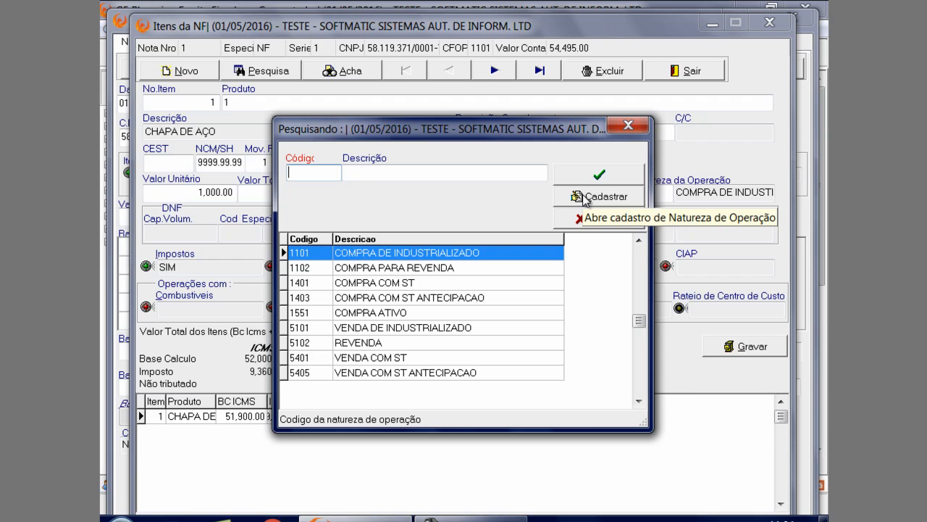
left_click(598, 197)
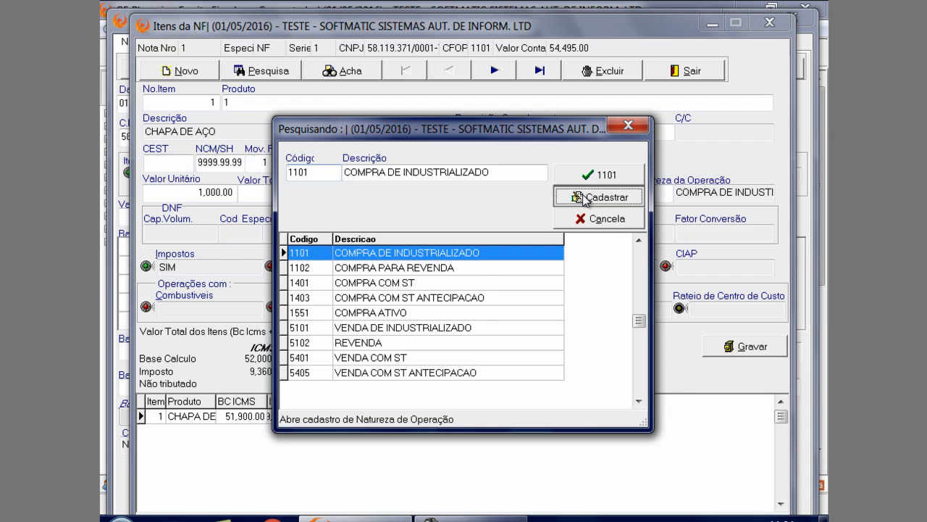
left_click_drag(545, 153, 539, 232)
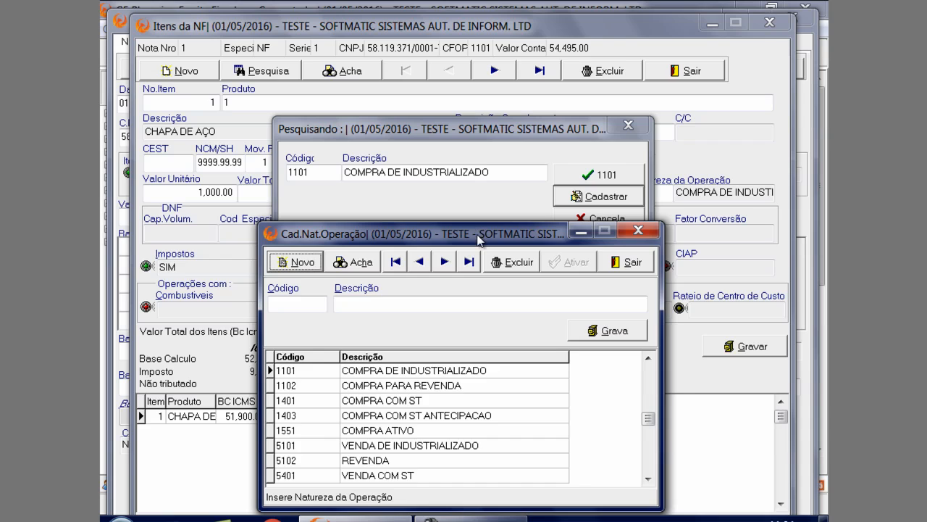
left_click_drag(478, 240, 432, 151)
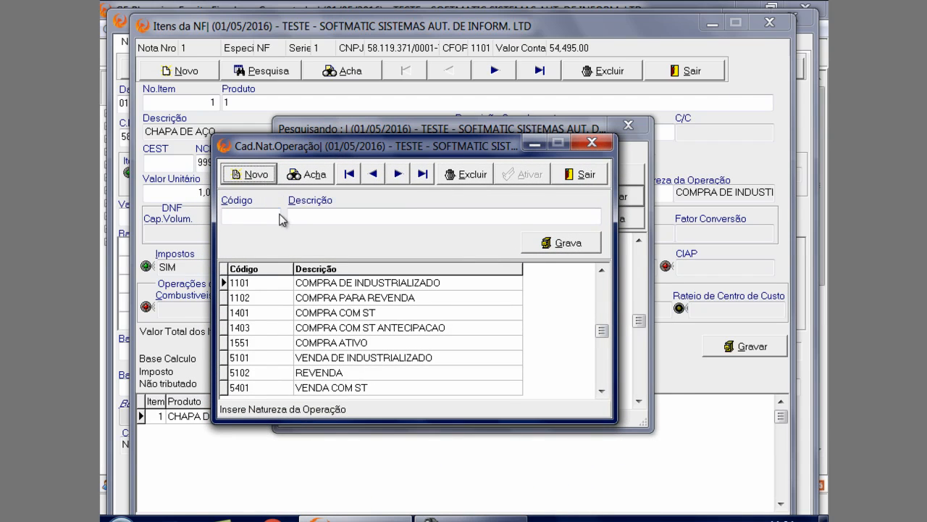
left_click(307, 287)
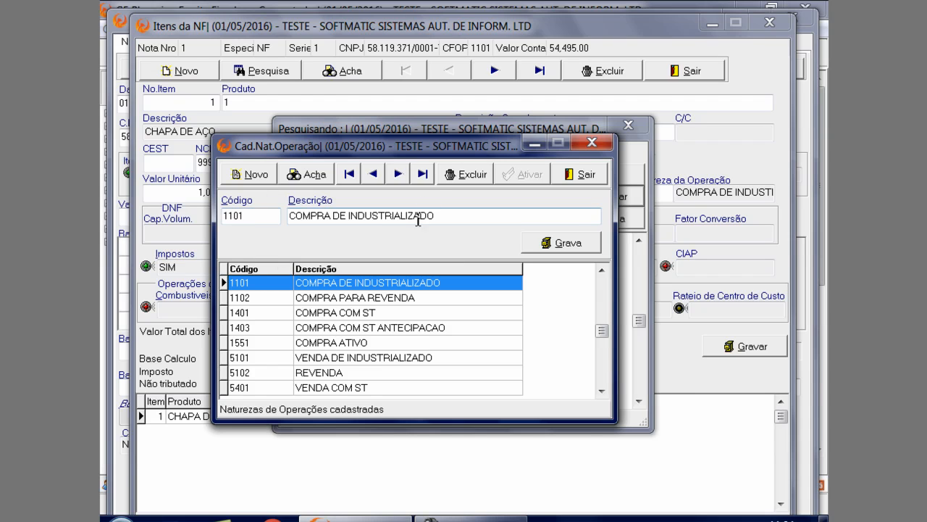
left_click(592, 143)
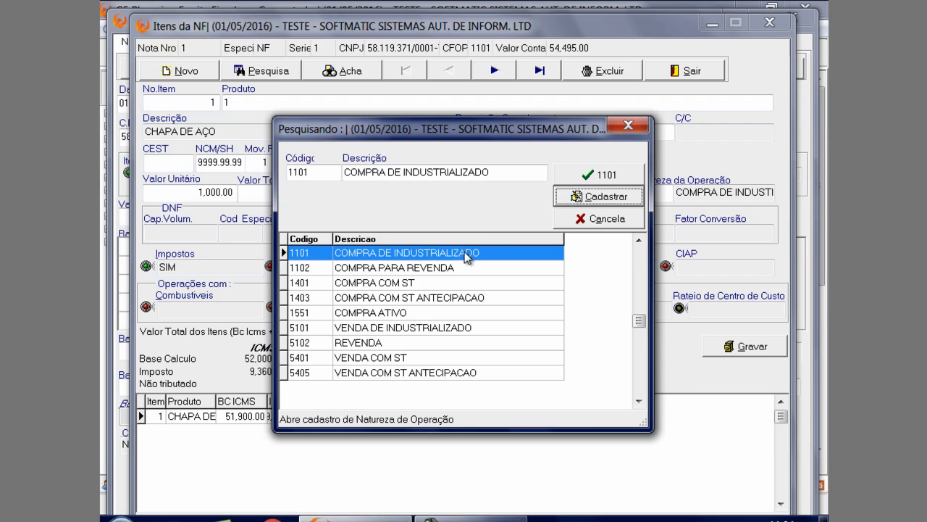
left_click(598, 175)
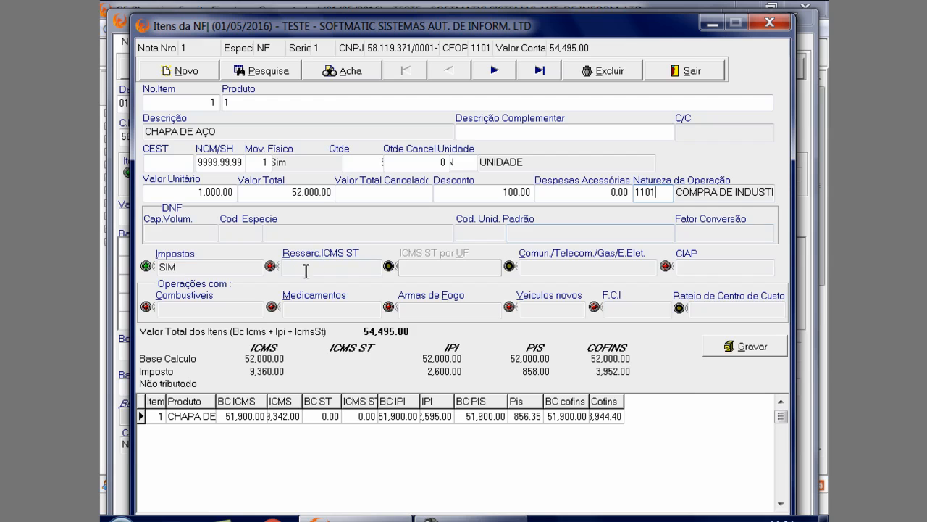
Examine the item's ICMS, IPI, PIS and COFINS CST fields in Impostos and the list of ICMS CST codes, then close Impostos
left_click(228, 267)
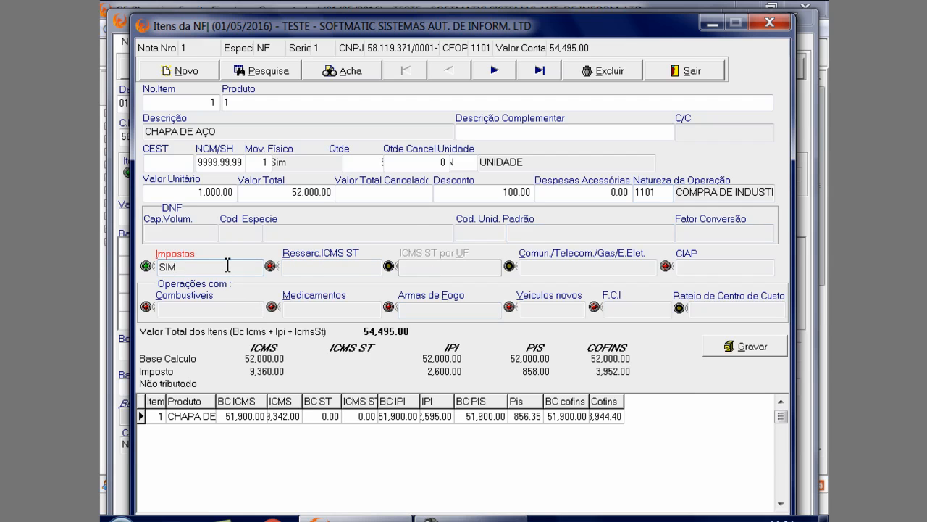
key("Return")
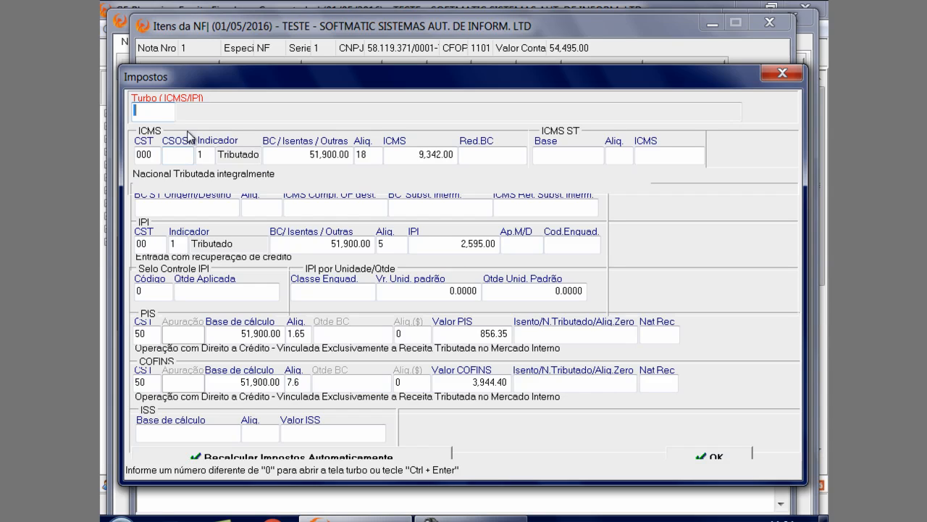
left_click(157, 154)
left_click(157, 243)
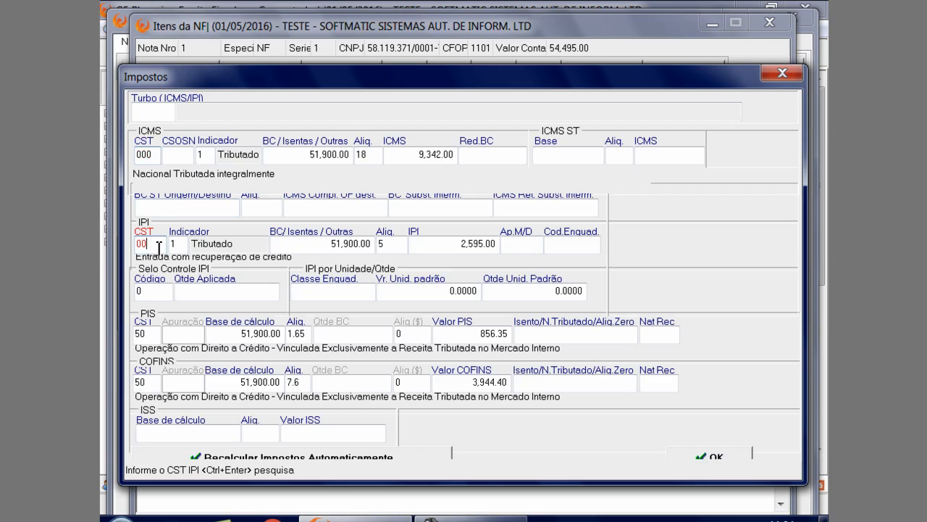
left_click(157, 333)
left_click(157, 382)
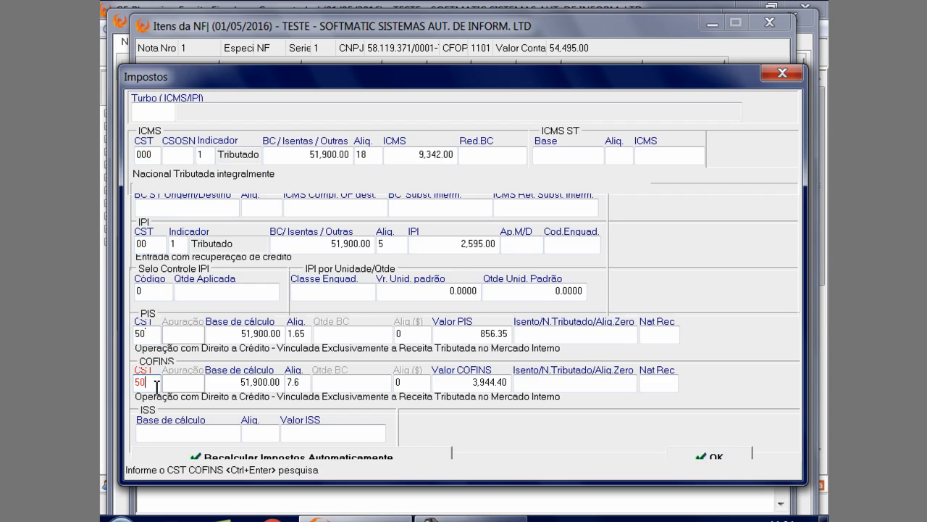
left_click(161, 153)
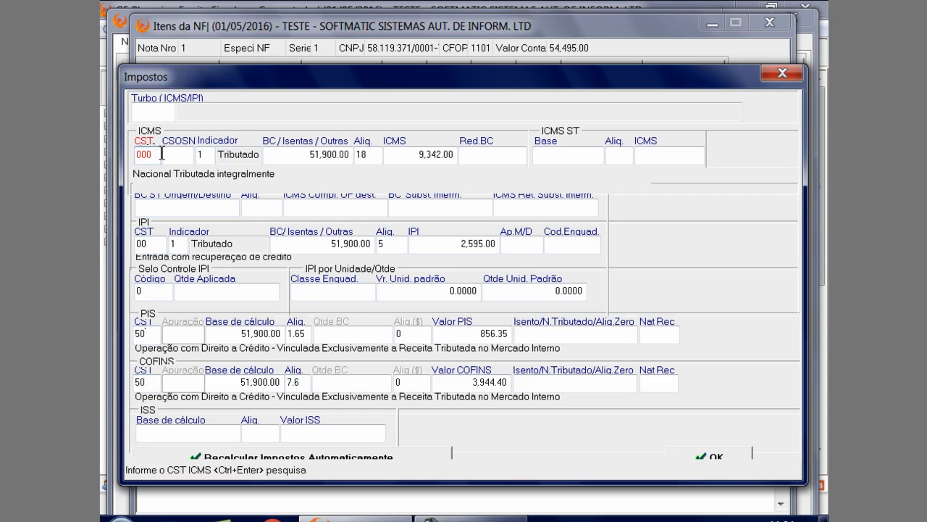
key("ctrl+Return")
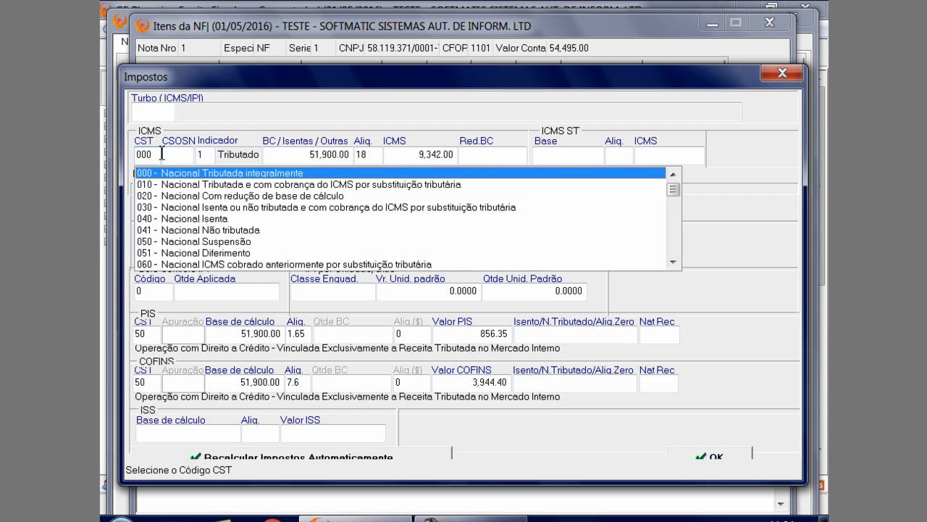
left_click(772, 77)
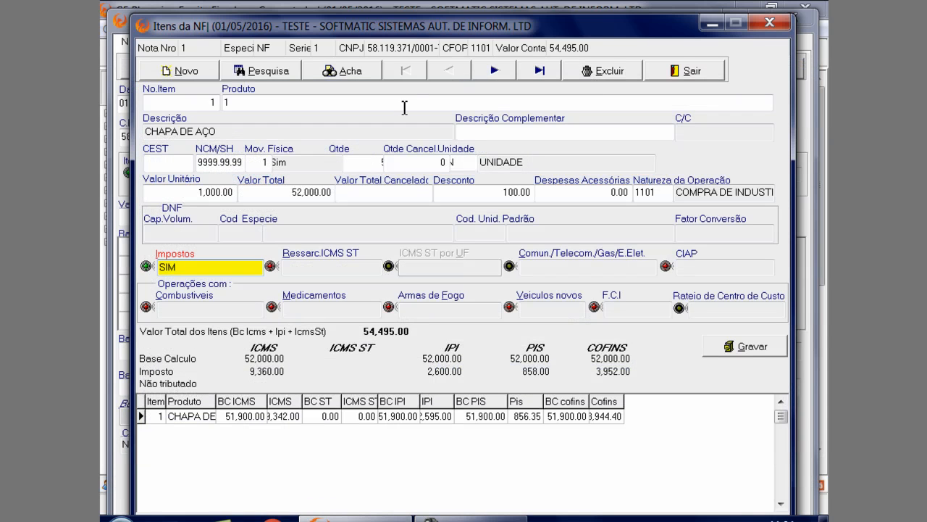
Open the registration of CHAPA DE AÇO from the product search and set its PIS/COFINS Entrada CST to 99
left_click(397, 104)
double_click(396, 105)
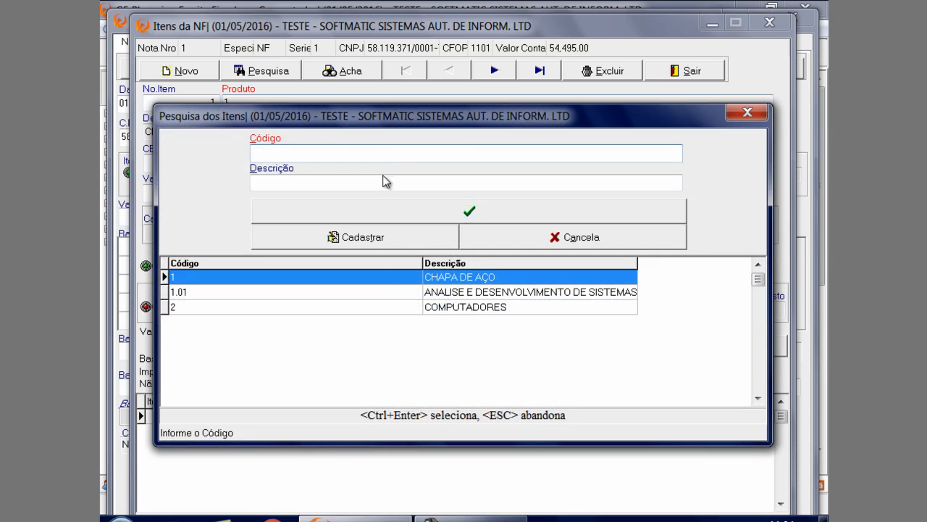
left_click(389, 241)
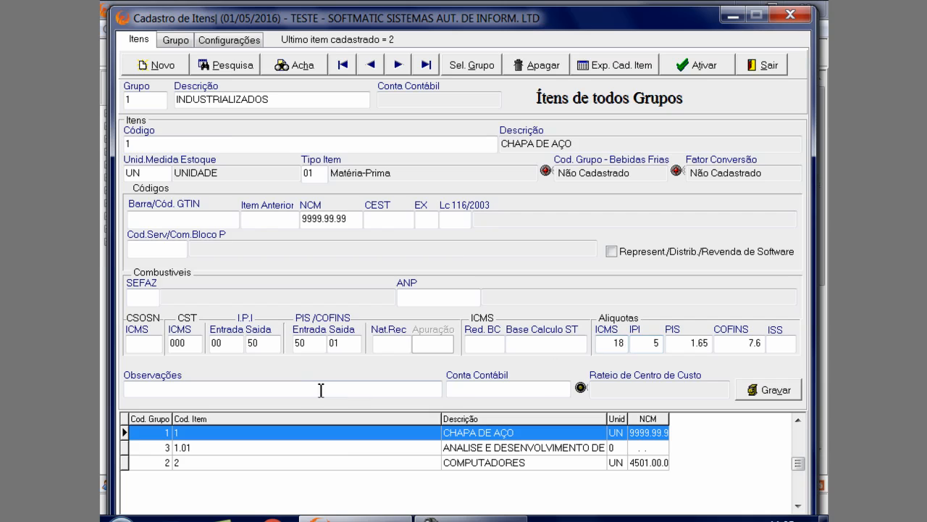
left_click(309, 343)
type("99")
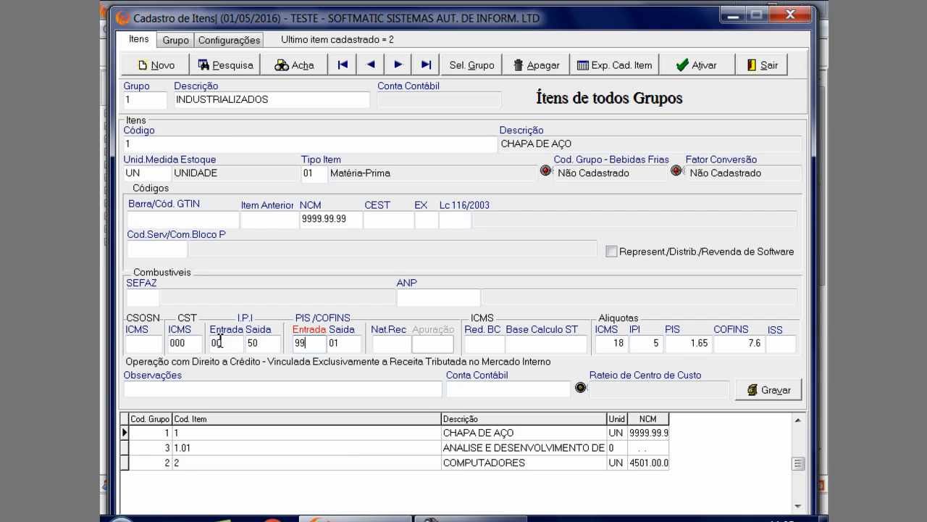
Set the PIS rate of CHAPA DE AÇO to 0.65 and its COFINS rate to 3, then save the item registration
key("Tab")
key("Tab")
key("Tab")
key("Tab")
key("Tab")
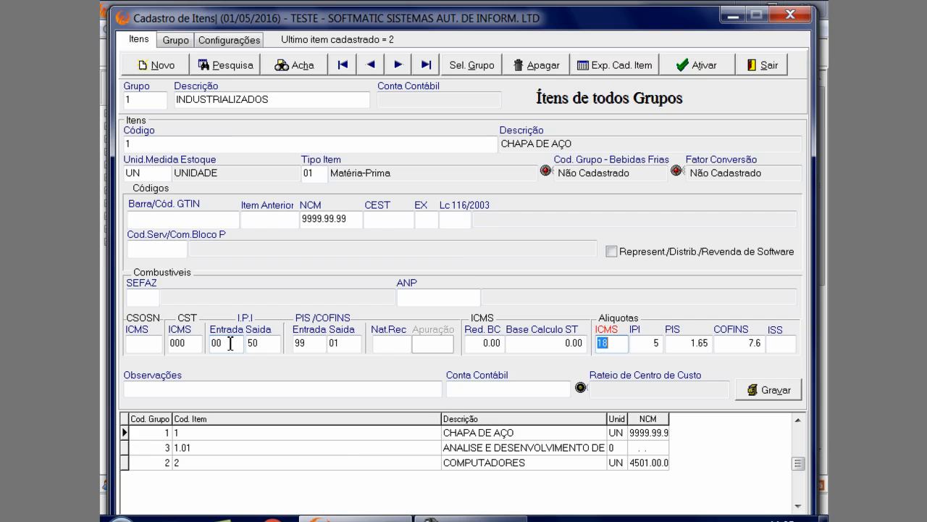
key("Tab")
key("Tab")
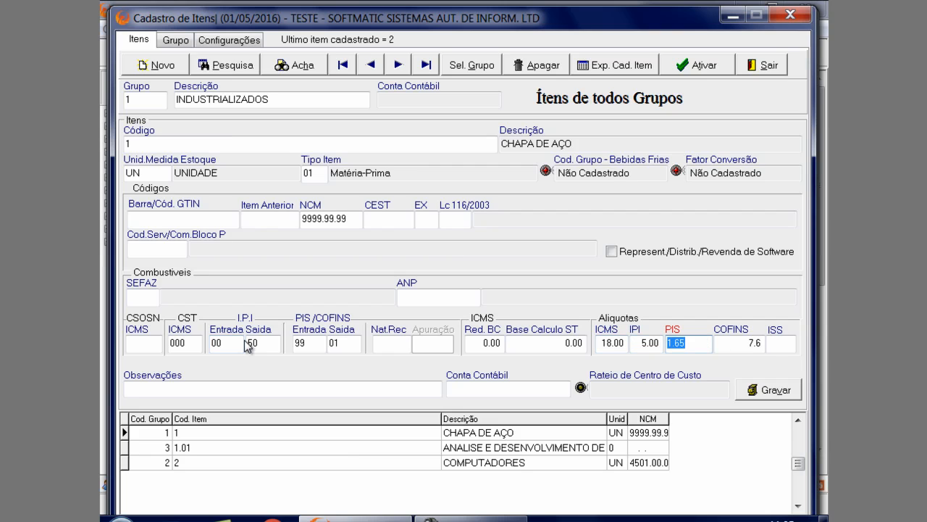
key("Tab")
key("Tab")
key("Tab")
key("Tab")
key("Tab")
key("Tab")
key("Tab")
key("Tab")
key("Tab")
key("Tab")
key("Tab")
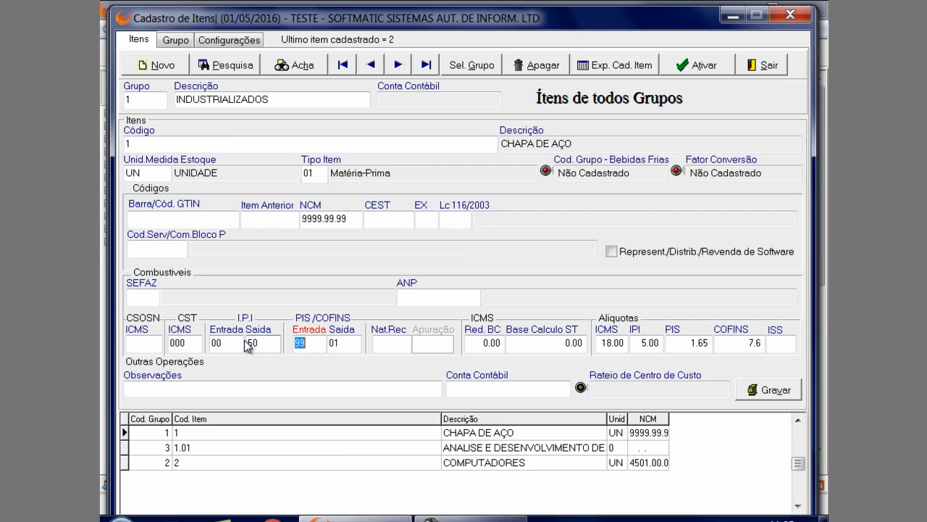
key("Tab")
key("Tab")
type("0.6516")
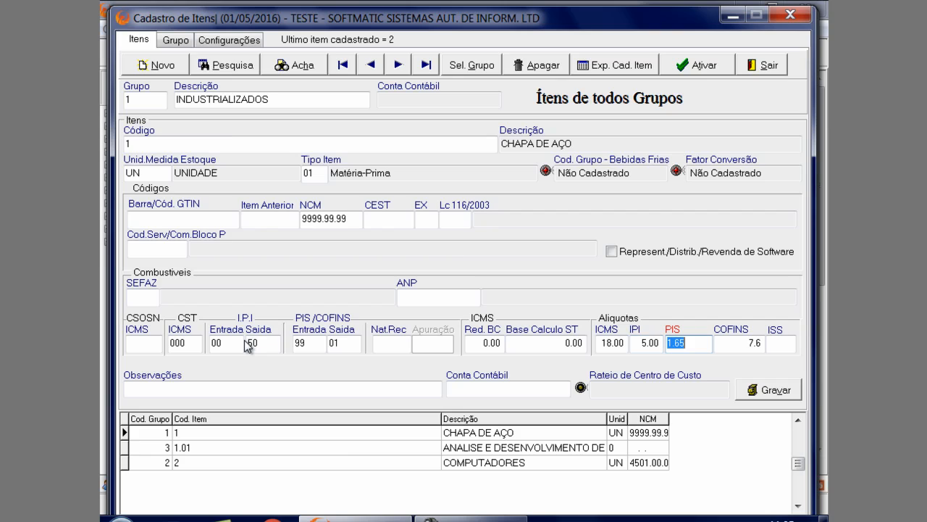
key("Tab")
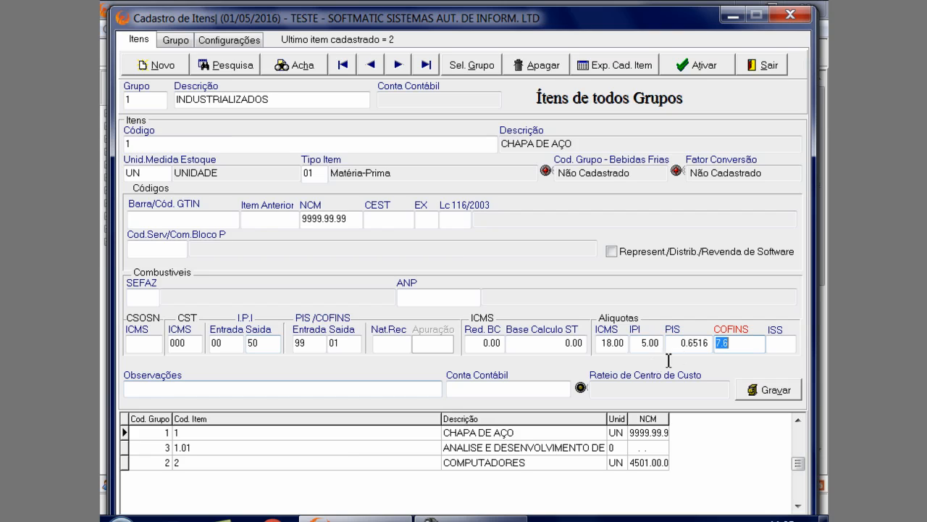
key("shift+Tab")
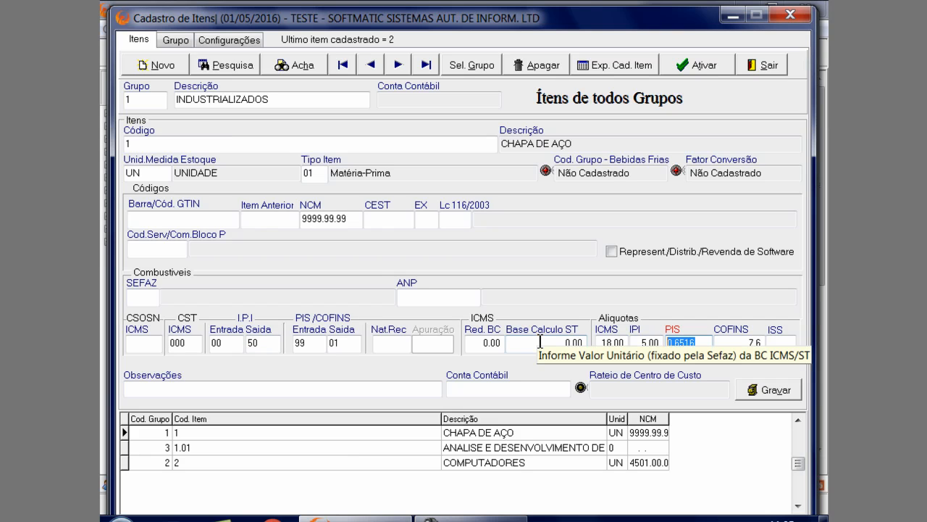
key("BackSpace")
key("Tab")
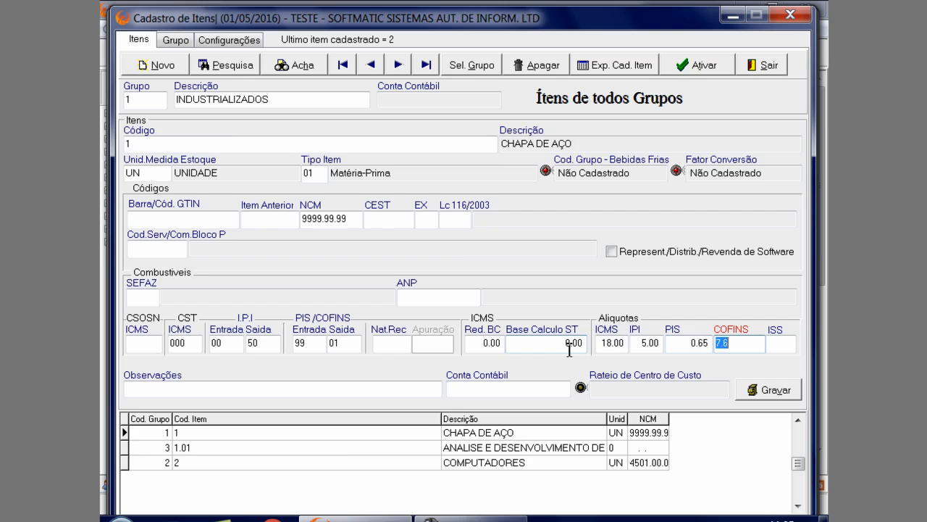
type("3")
left_click(756, 391)
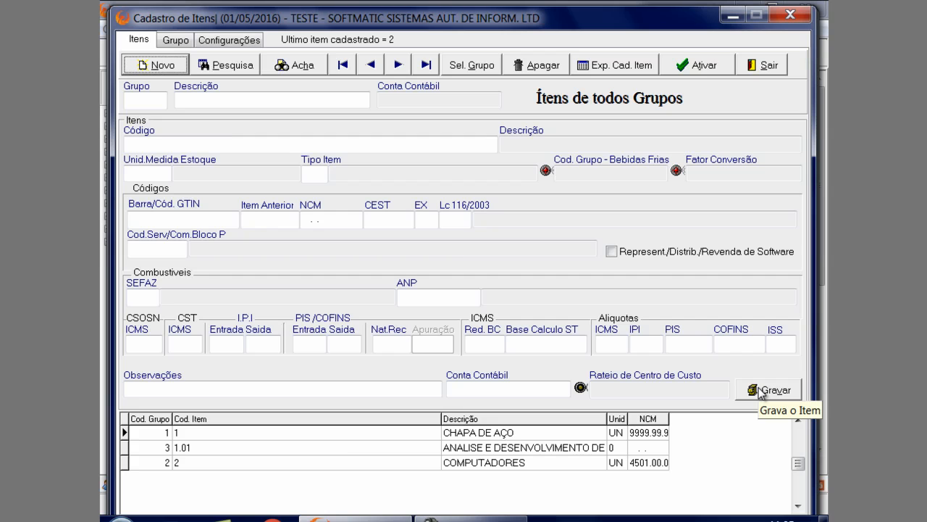
Leave the item registration and reselect product 1, CHAPA DE AÇO, for the note item
left_click(781, 66)
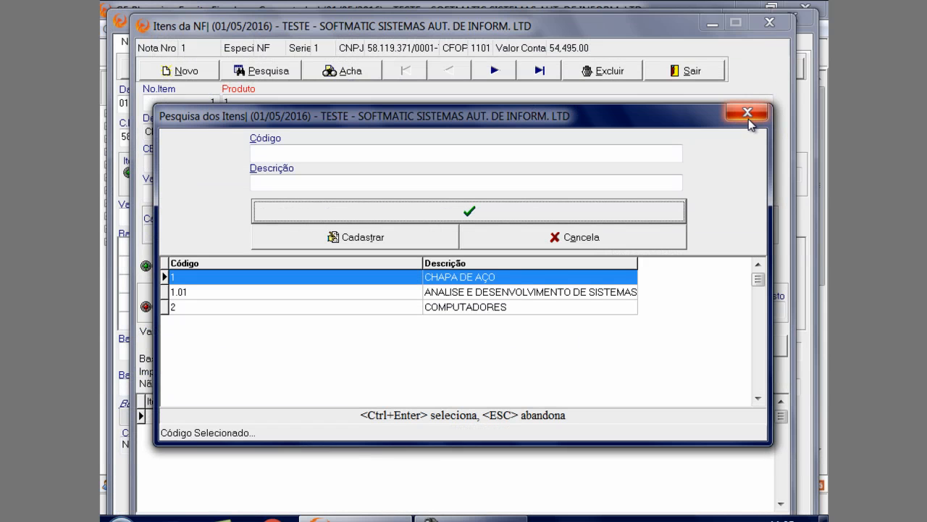
left_click(519, 282)
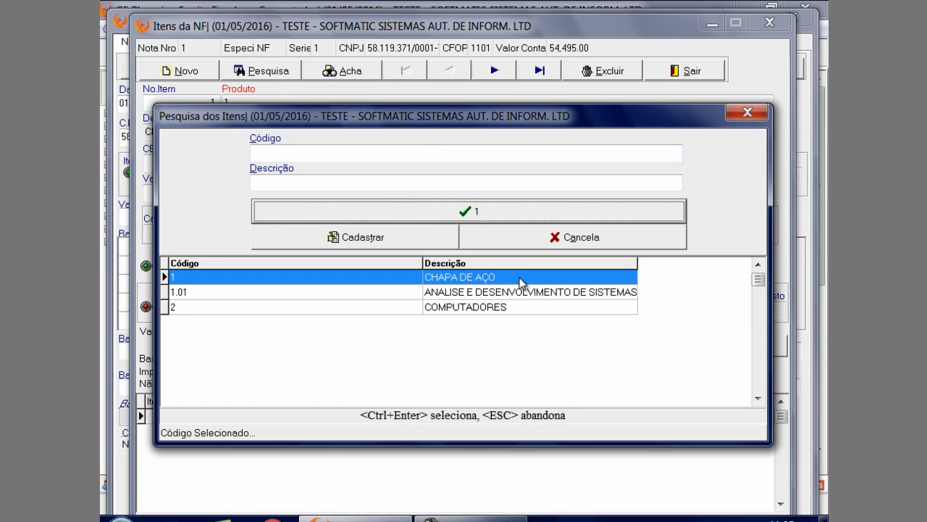
left_click(499, 209)
key("Tab")
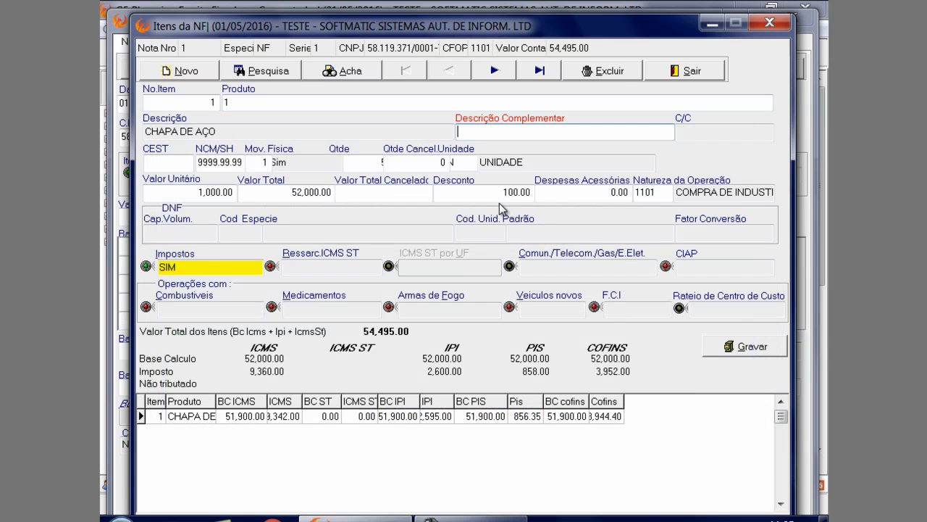
Reopen the note item's Impostos and examine its ICMS and IPI CST fields
double_click(209, 268)
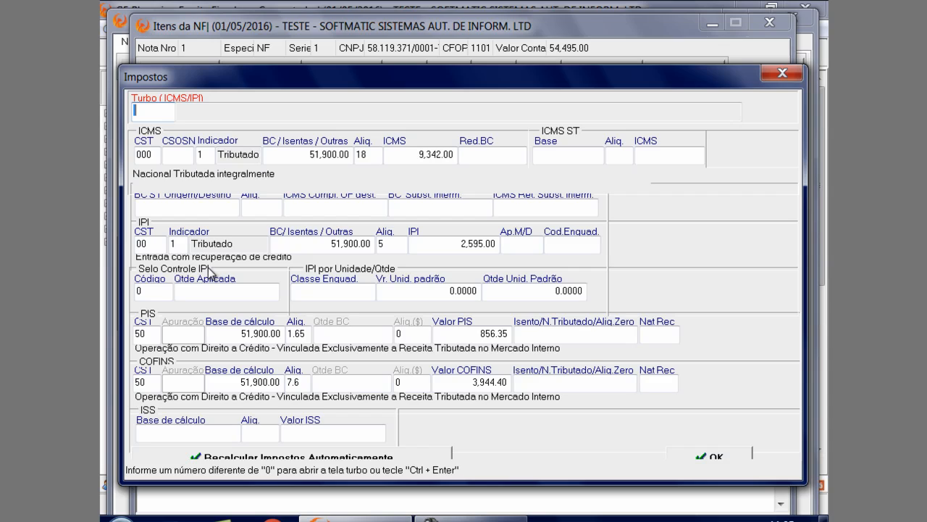
key("Return")
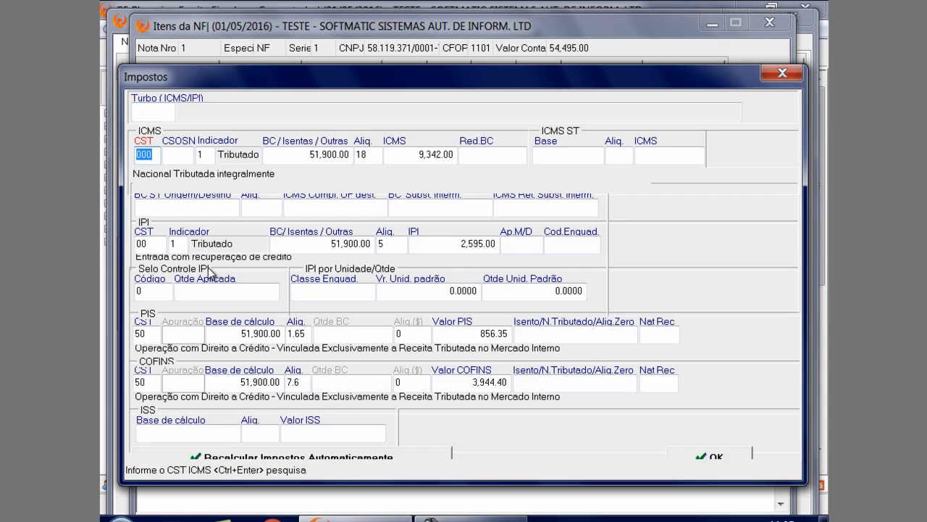
key("Return")
key("Return")
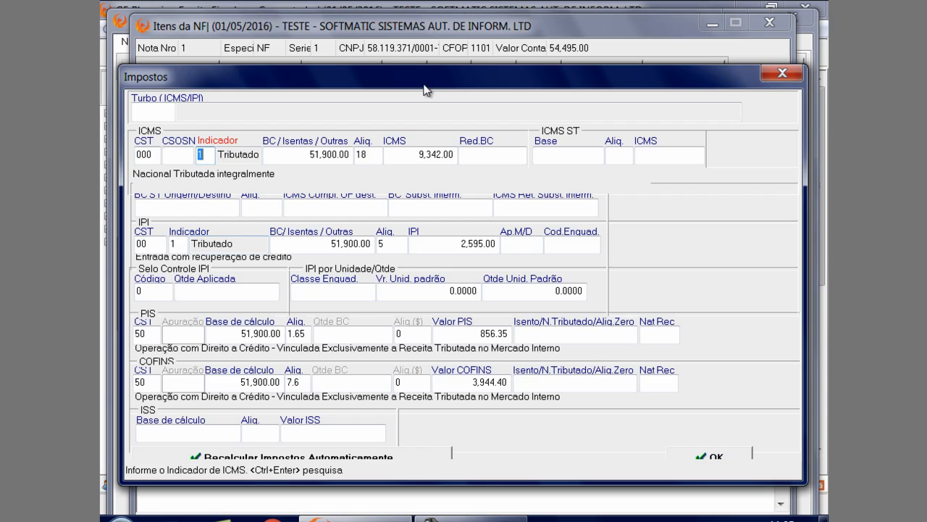
left_click_drag(424, 88, 430, 32)
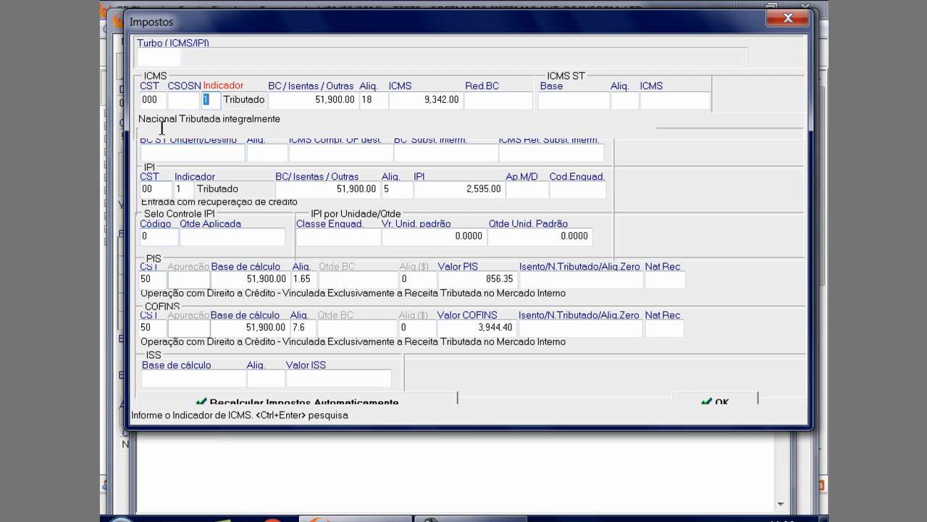
left_click(160, 101)
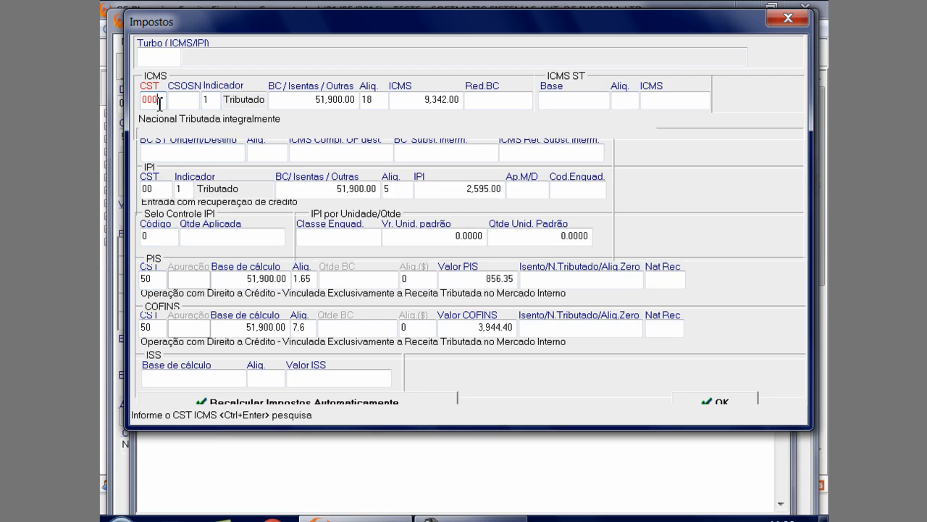
left_click(167, 190)
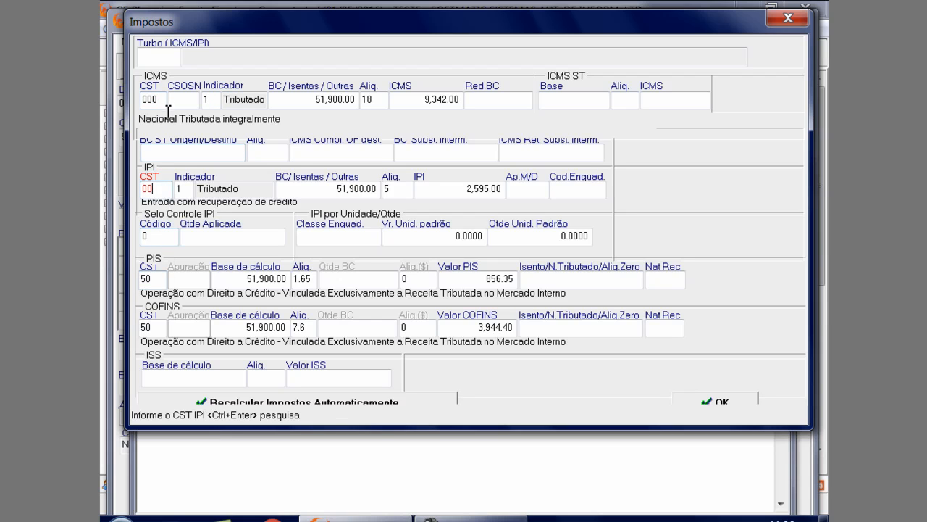
Review the ICMS Indicador options, select 1 - Tributado and check it against the ICMS CST
left_click(210, 103)
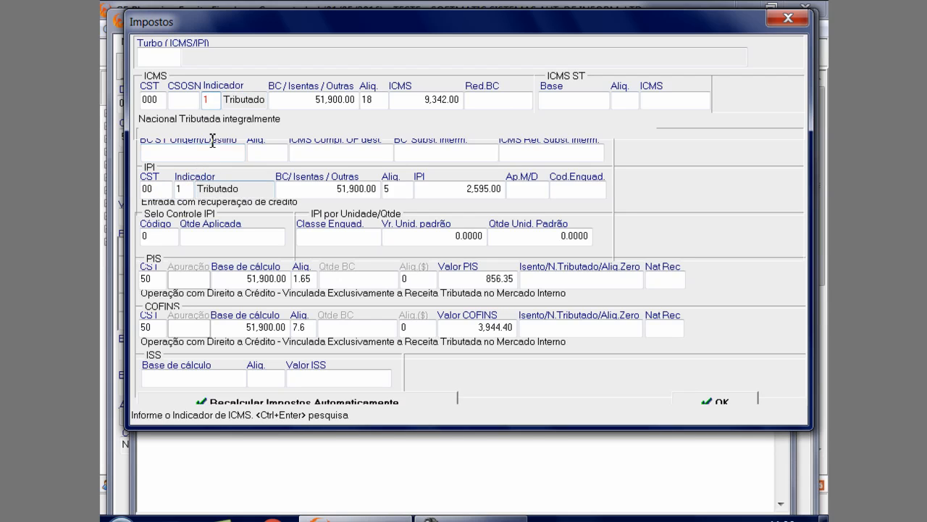
left_click(219, 99)
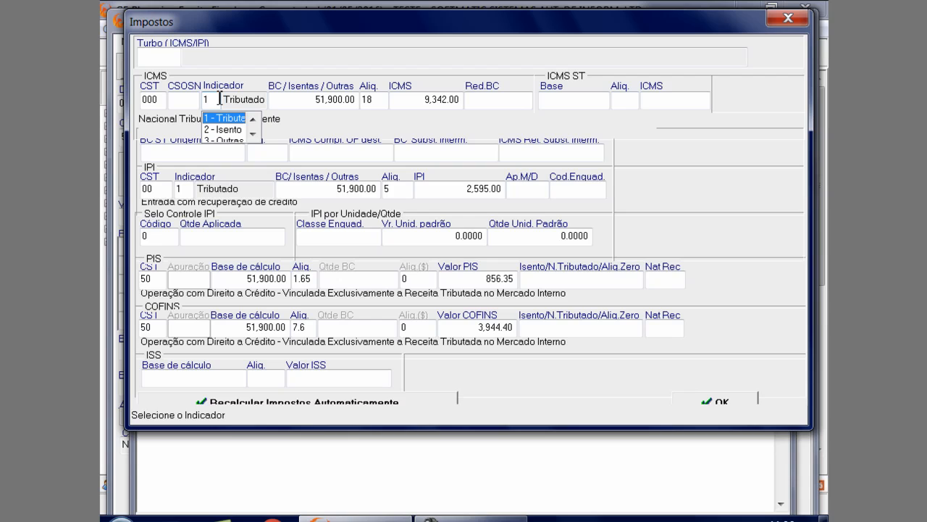
left_click(224, 118)
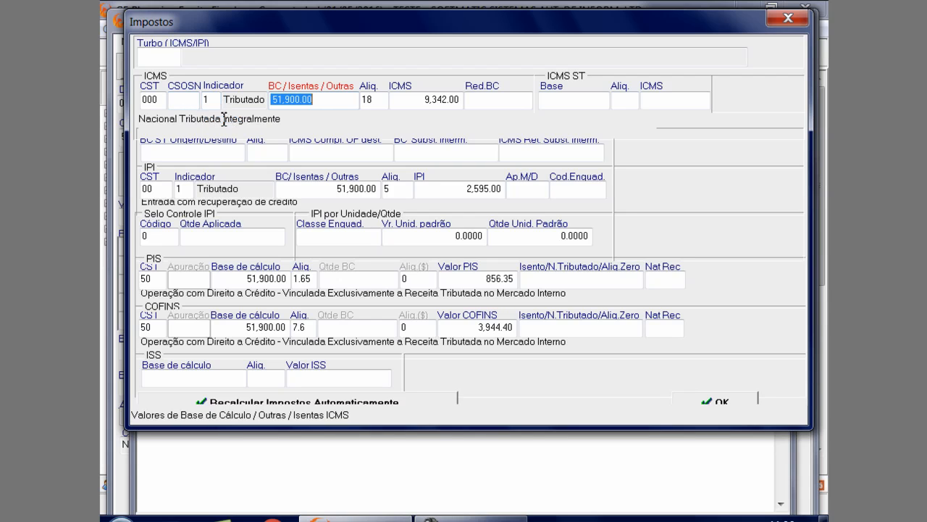
left_click(150, 101)
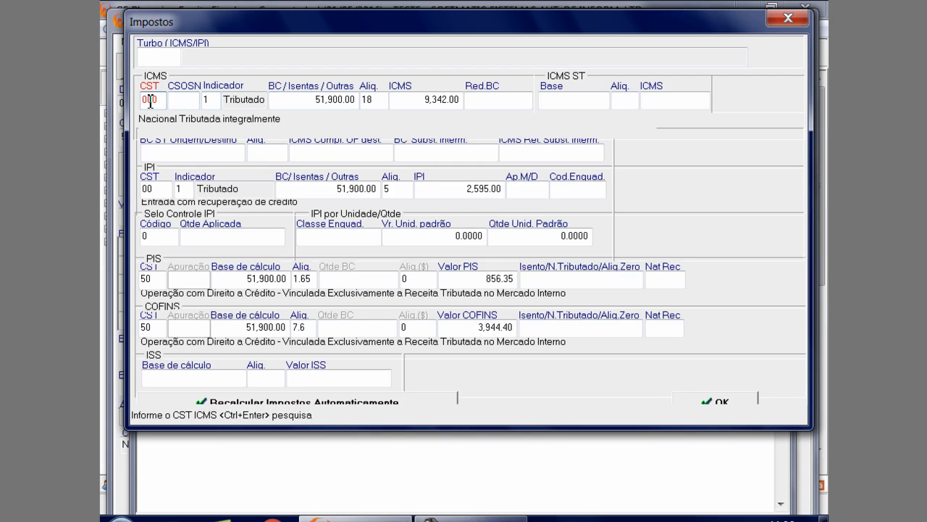
left_click_drag(163, 100, 148, 100)
Compare the ICMS calculation base with the item's Valor Total and Desconto, then check the ICMS rate and tax value
left_click(354, 99)
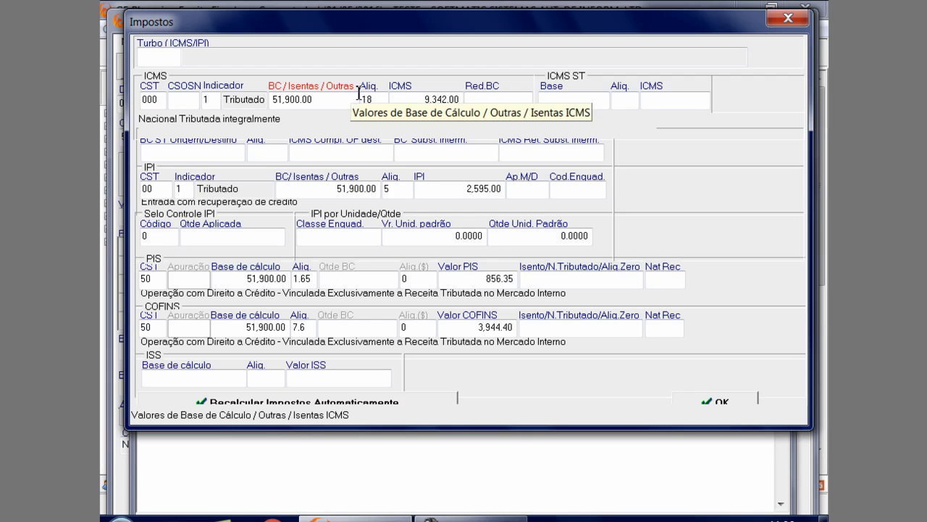
left_click_drag(379, 21, 369, 244)
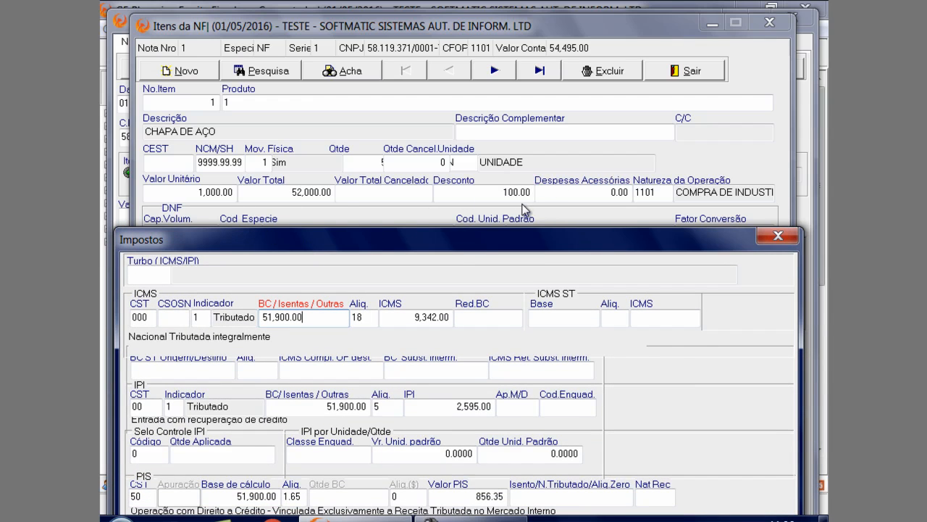
left_click_drag(564, 242, 494, 71)
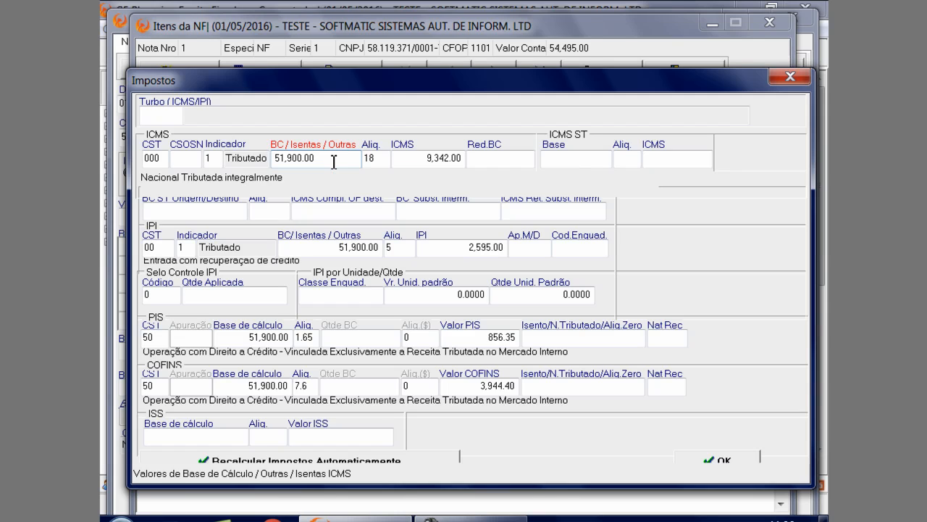
left_click(373, 161)
key("Tab")
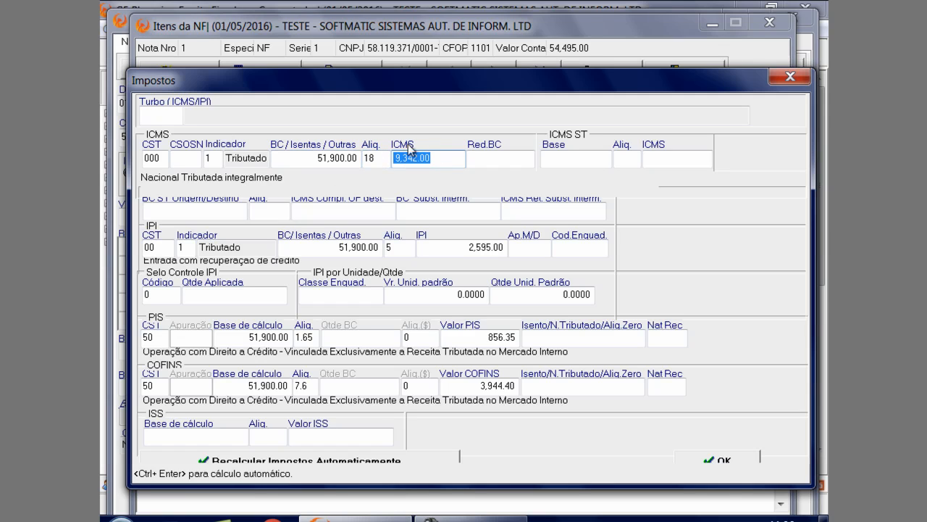
Review the note item's IPI taxation fields: Indicador options, CST, calculation base and IPI value
left_click(299, 247)
left_click(194, 250)
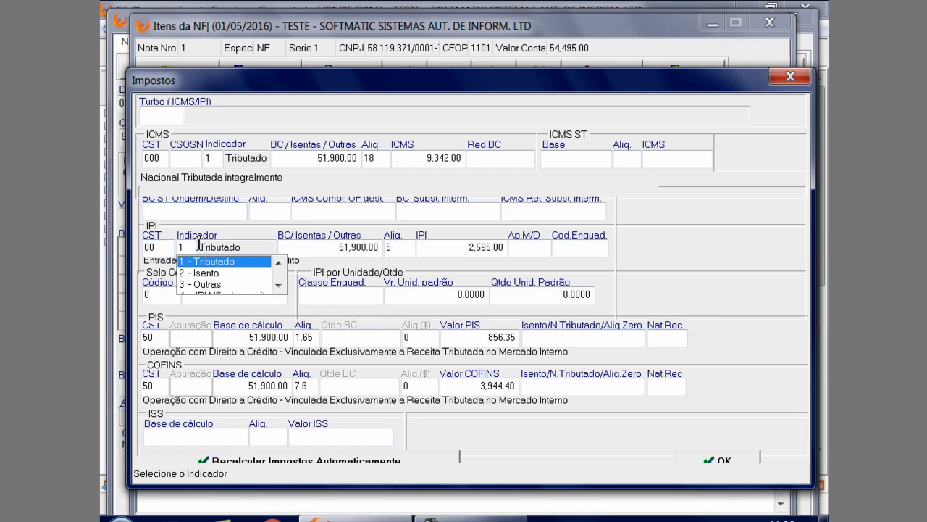
left_click(160, 251)
left_click(162, 248)
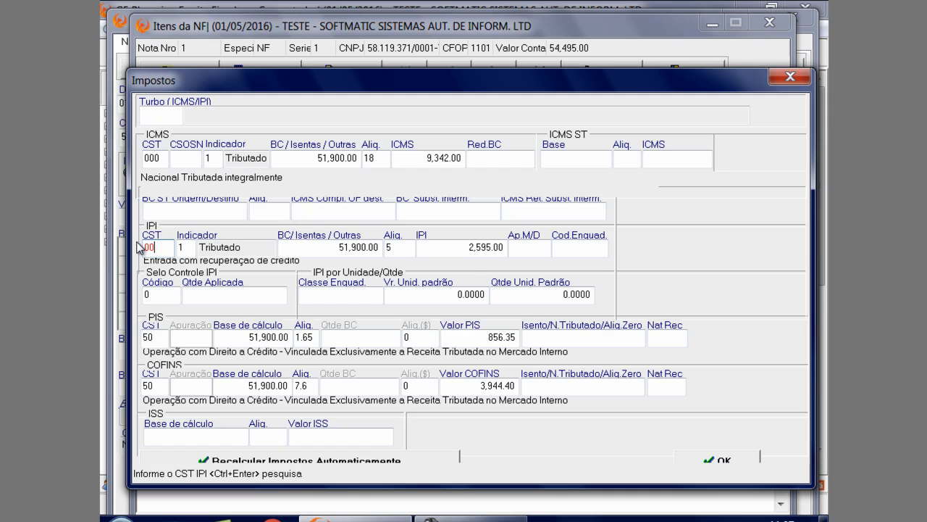
key("ctrl+Return")
left_click(161, 262)
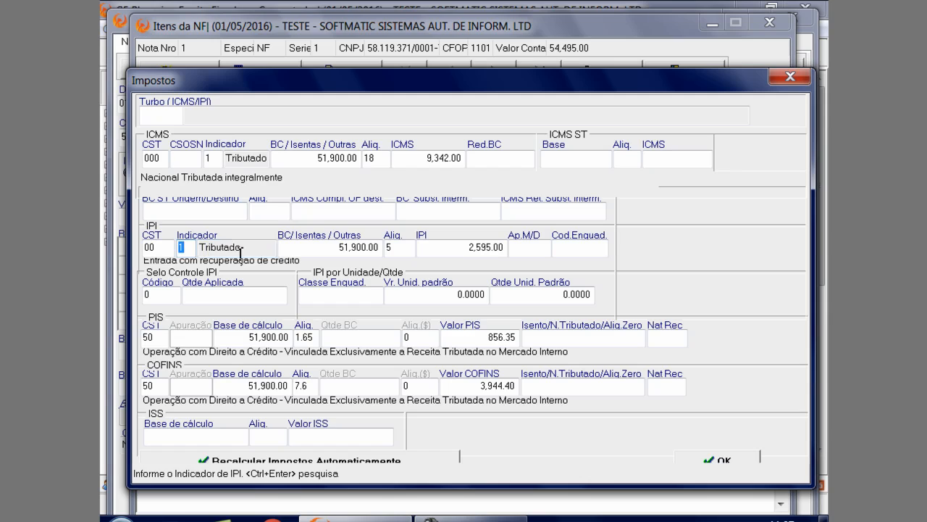
left_click(297, 253)
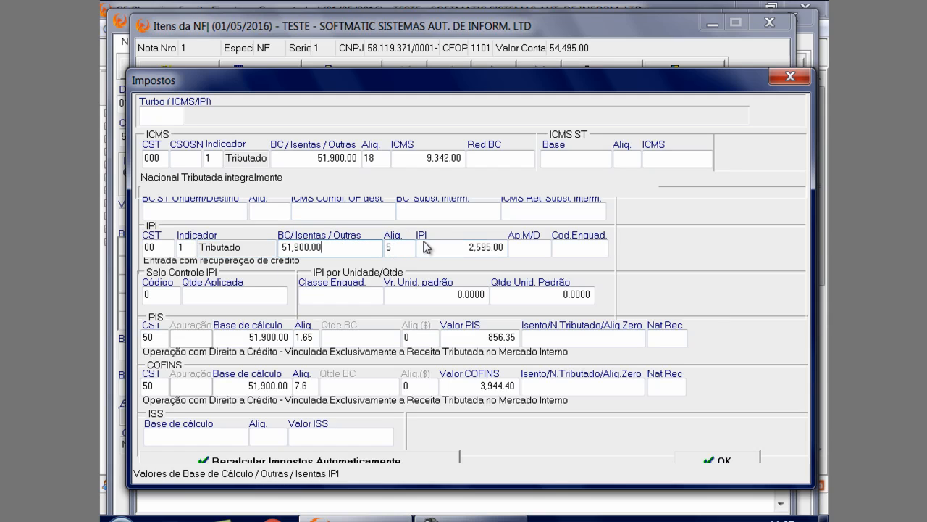
left_click(471, 244)
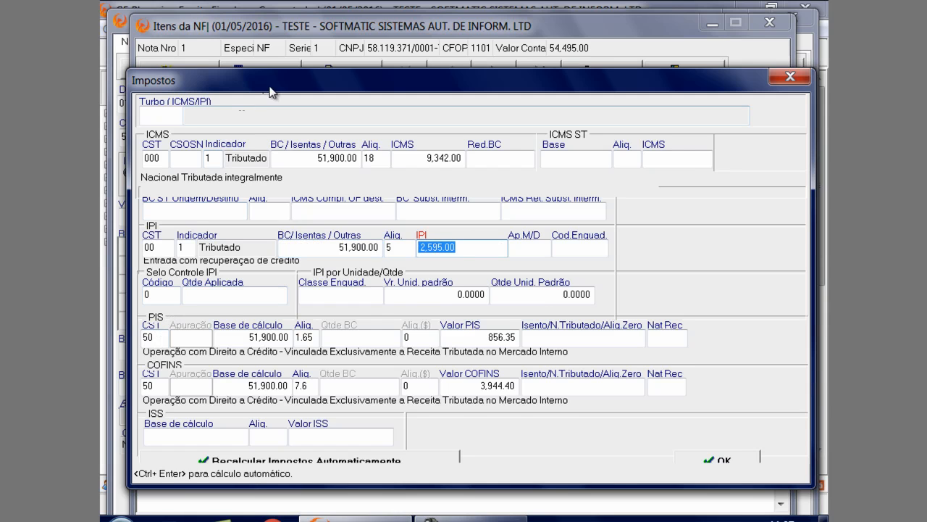
Recalculate the note item's taxes automatically and compare the Impostos window with the item data behind it
left_click_drag(269, 86, 271, 19)
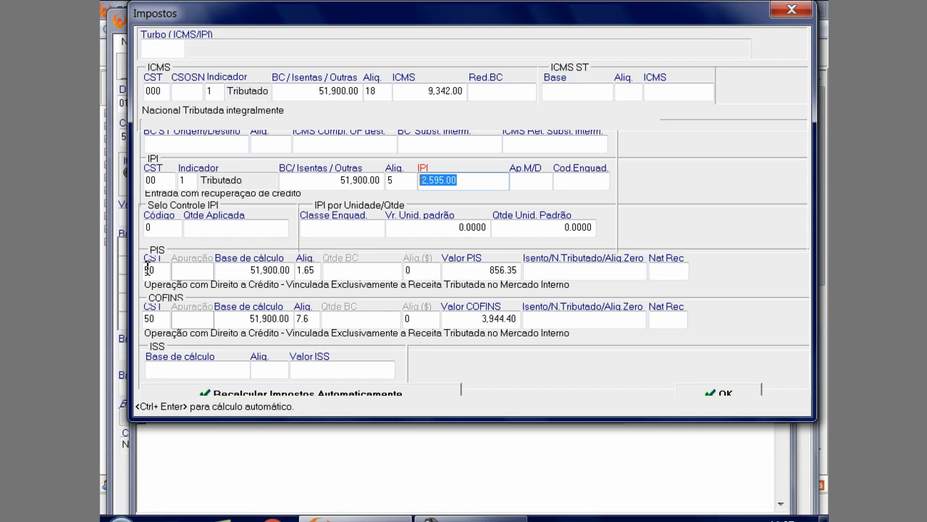
left_click_drag(417, 10, 379, 151)
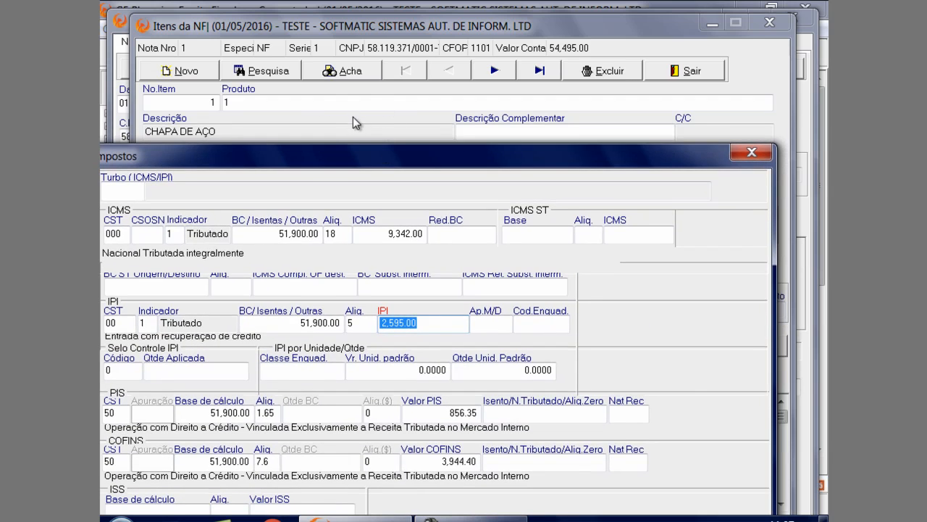
left_click_drag(360, 151, 415, 25)
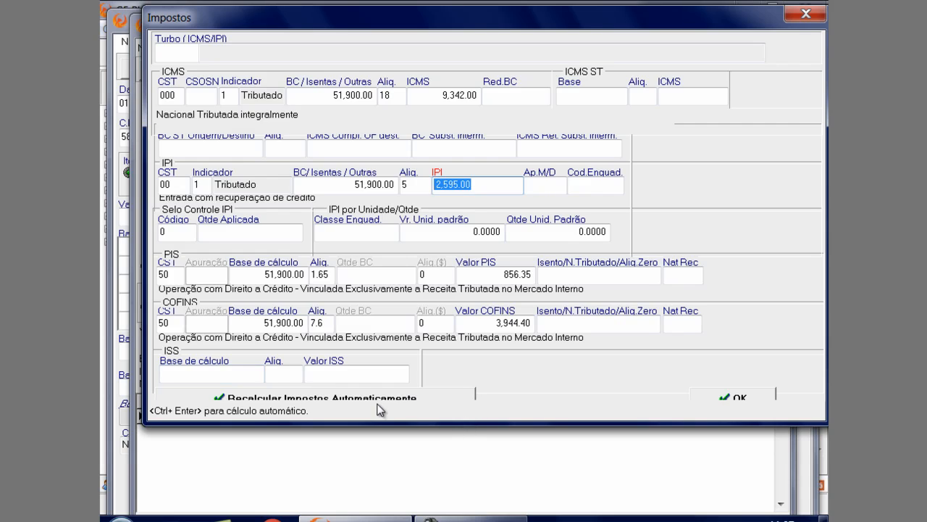
left_click(326, 398)
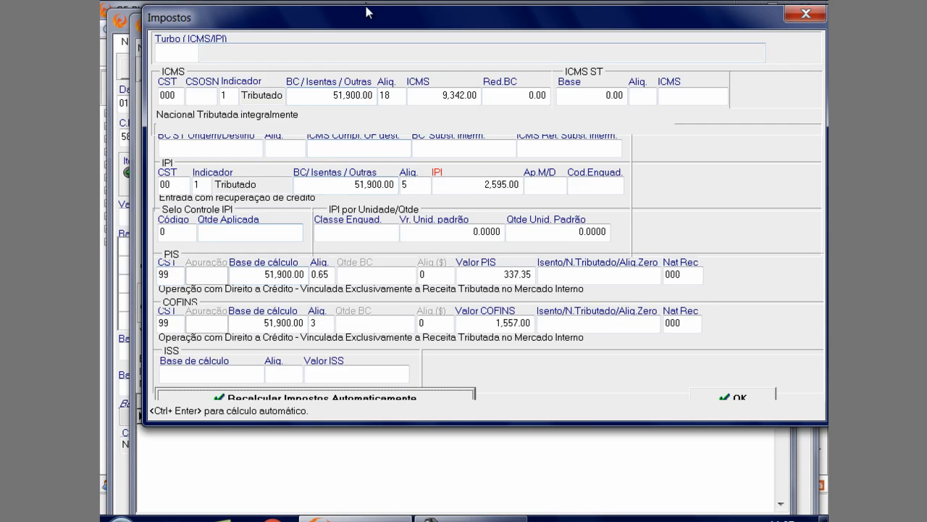
left_click_drag(369, 13, 368, 303)
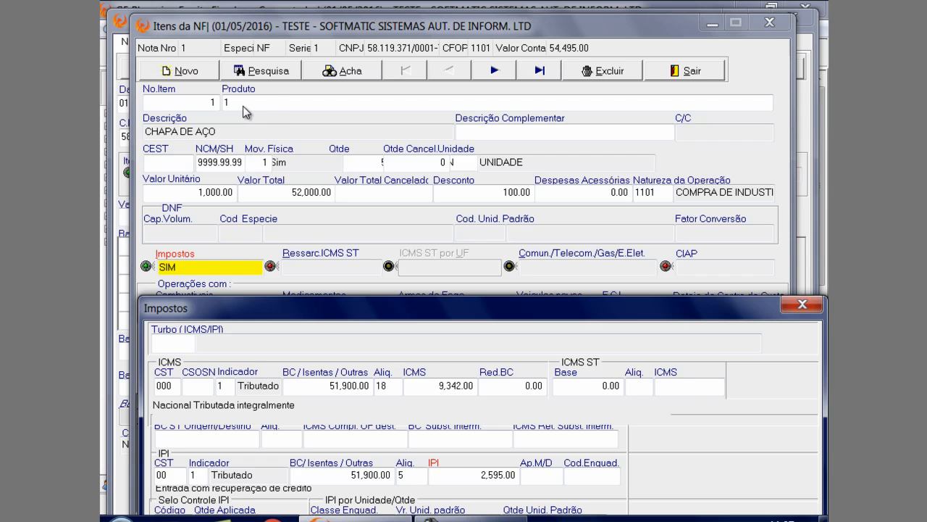
left_click_drag(372, 305, 362, 68)
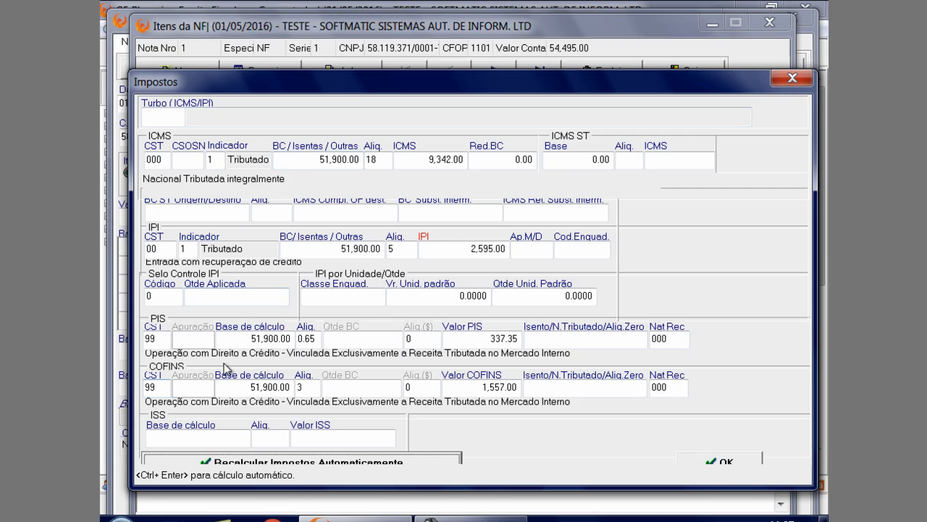
Clear the PIS and COFINS rates and tax values of the note item and confirm the Impostos
left_click(315, 338)
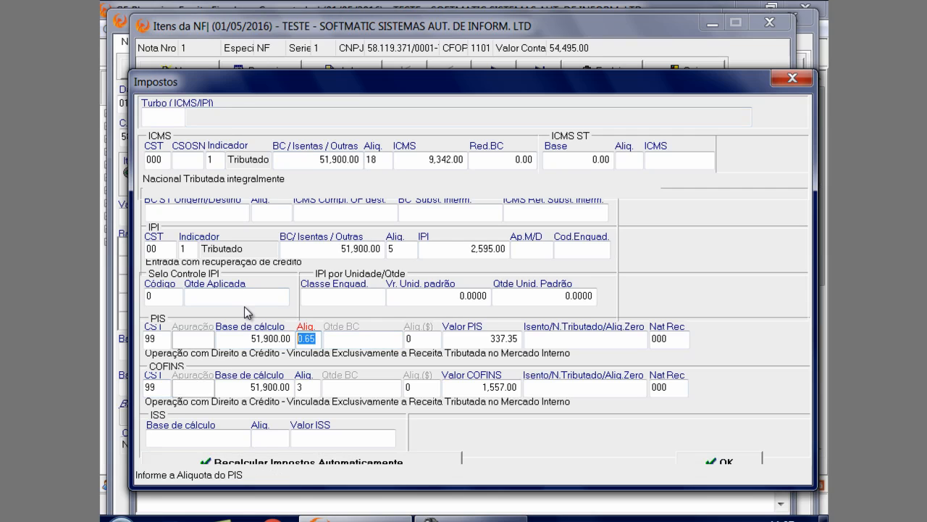
key("Delete")
key("Tab")
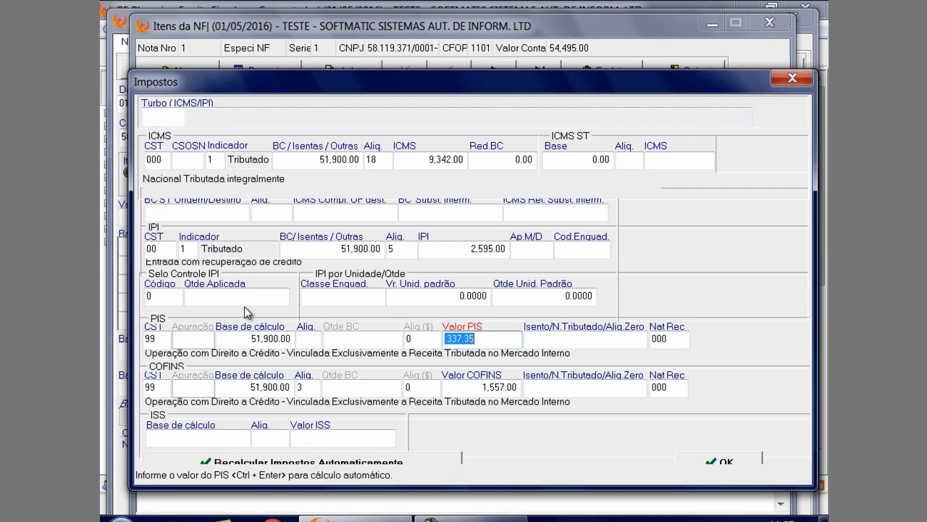
key("Delete")
left_click(308, 387)
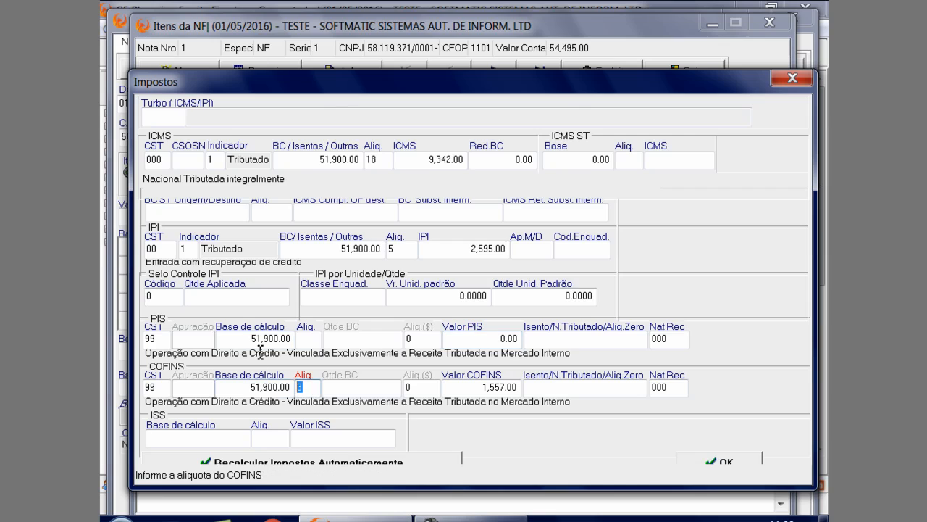
key("Delete")
key("Tab")
key("Delete")
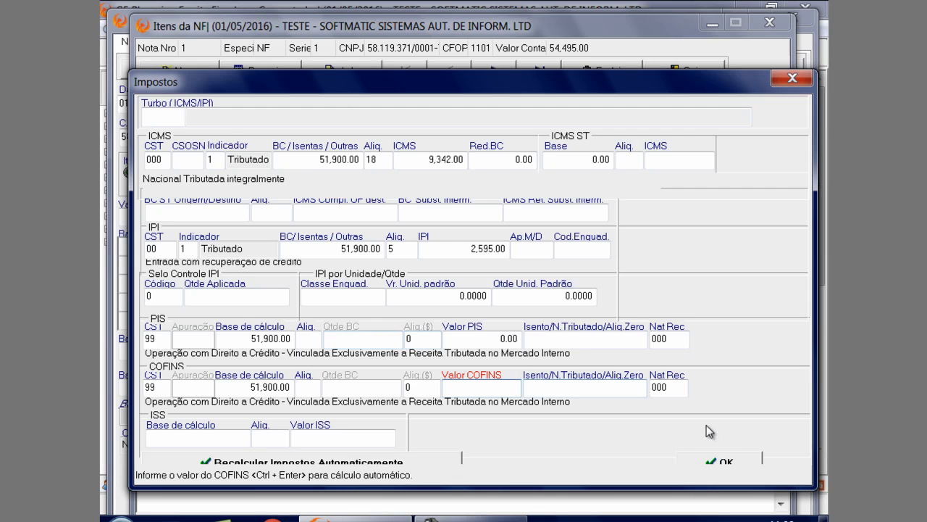
left_click(725, 463)
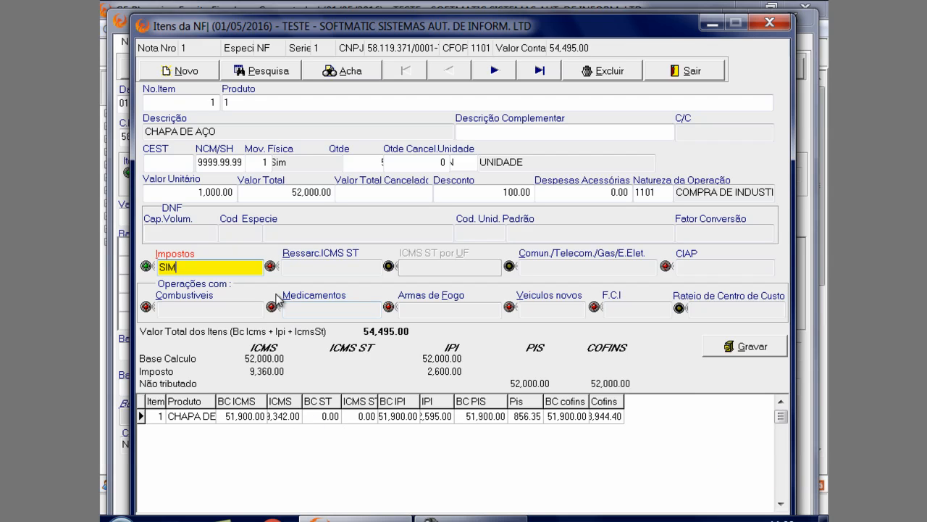
Reopen the item's Impostos and set the PIS CST to 98, followed by 70
key("Return")
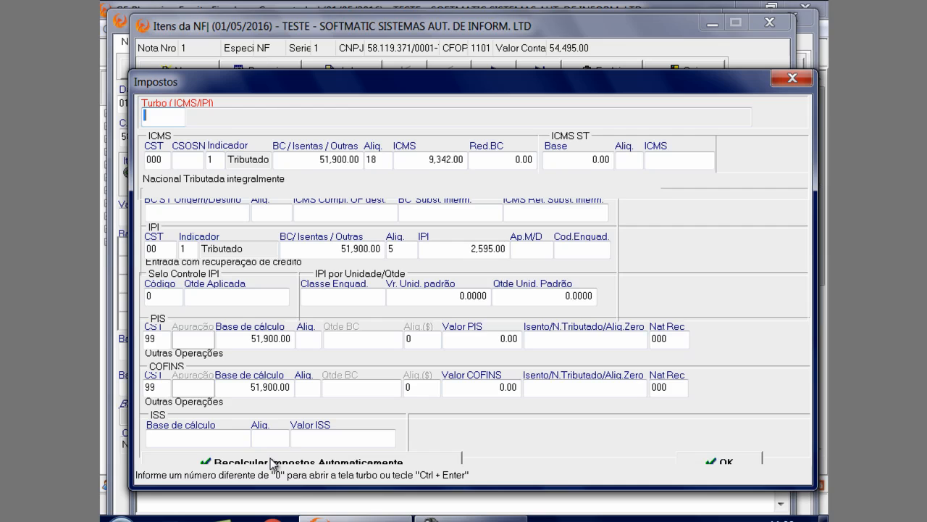
left_click(163, 336)
type("98")
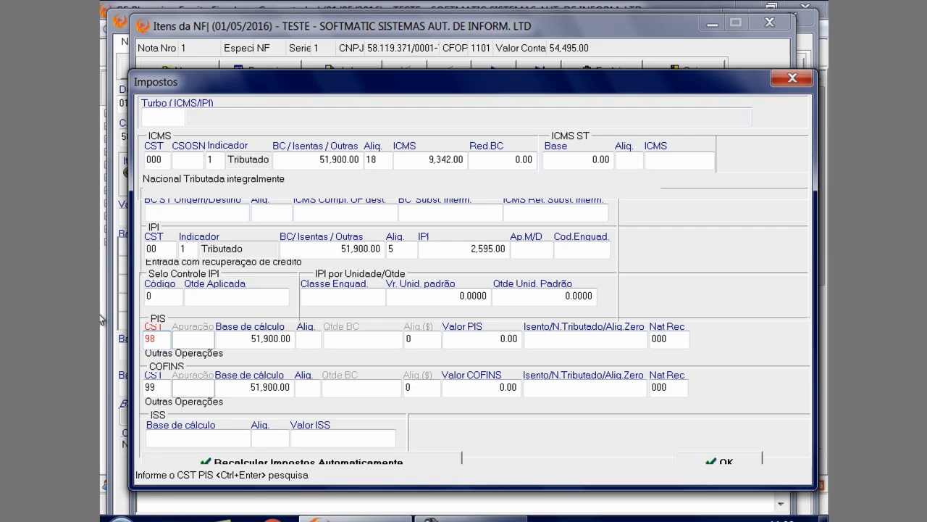
key("Return")
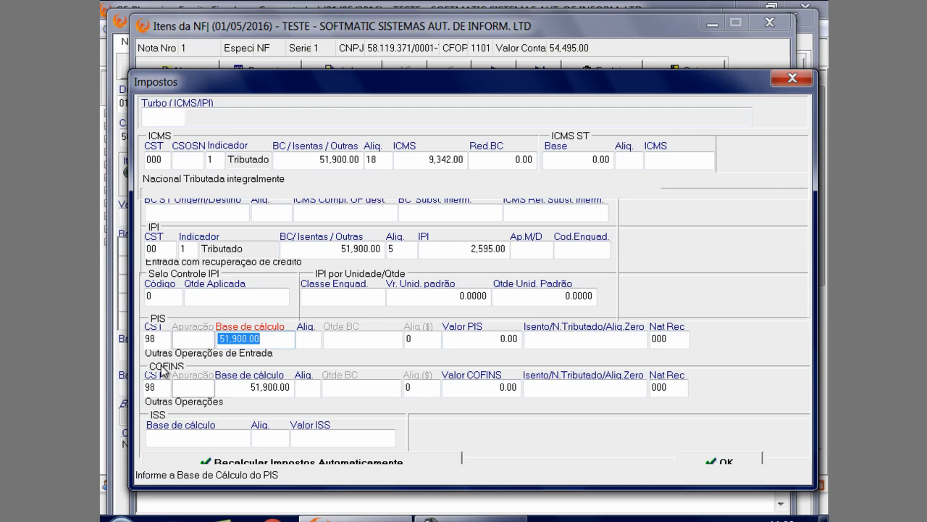
key("shift+Tab")
type("70")
key("Return")
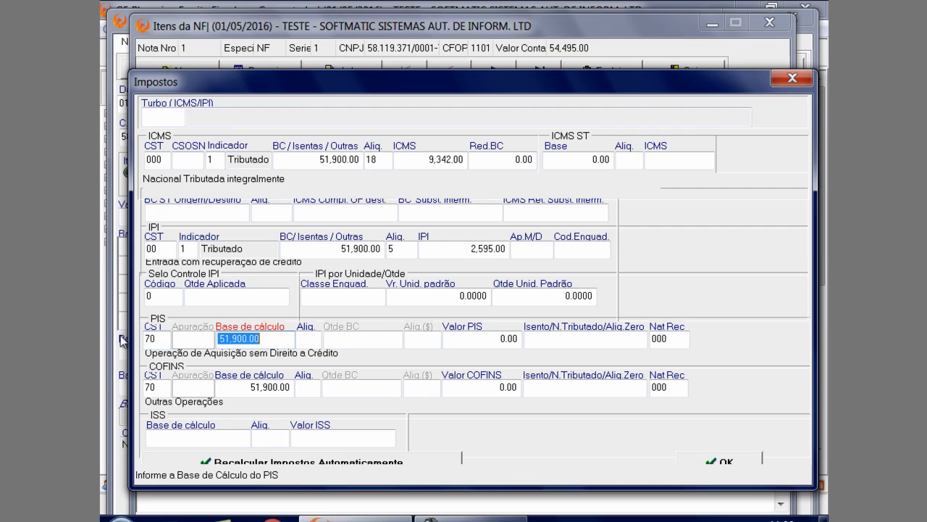
Recalculate the item's taxes automatically, replace the PIS CST with 70 and confirm the Impostos
left_click(313, 459)
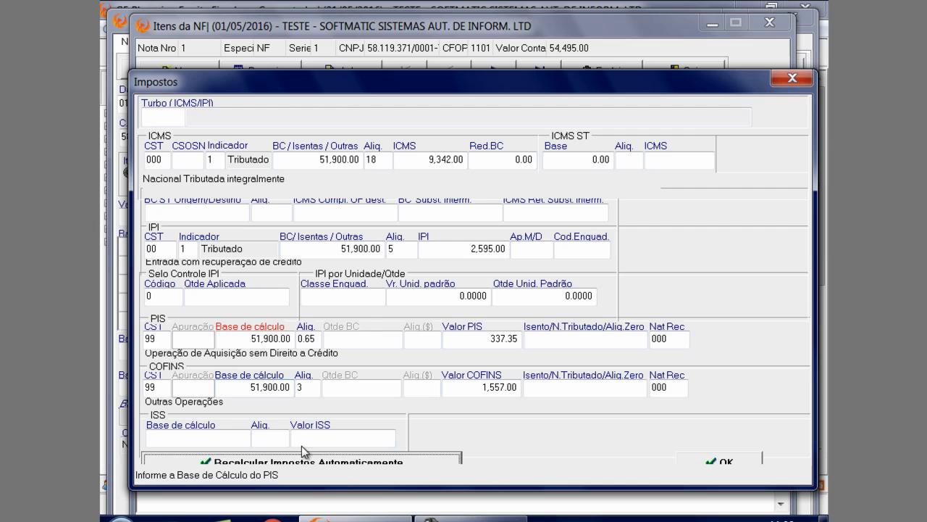
left_click_drag(314, 79, 308, 38)
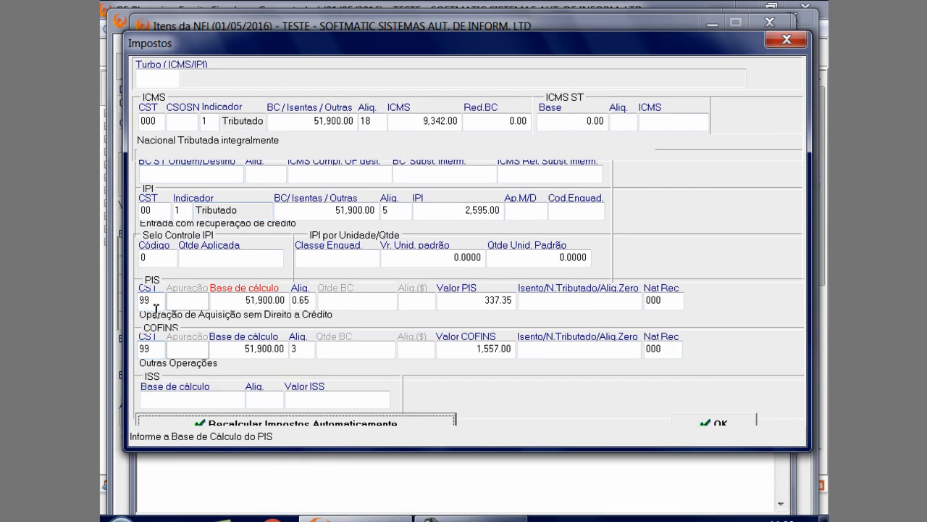
left_click(149, 300)
key("BackSpace")
key("BackSpace")
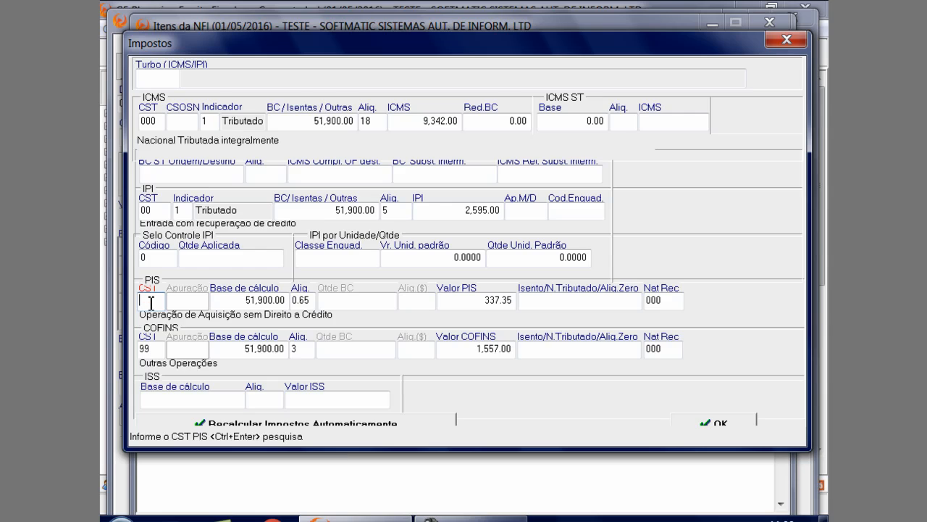
type("70")
key("Return")
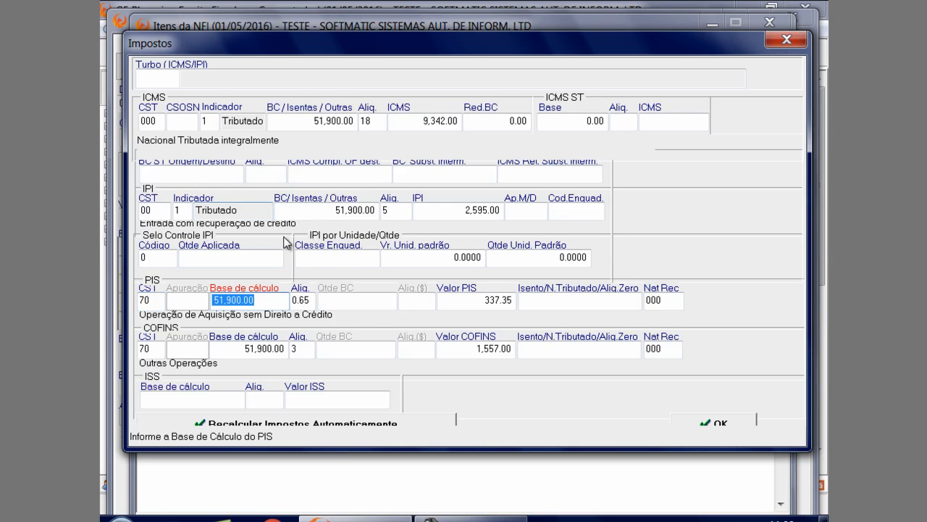
left_click(725, 423)
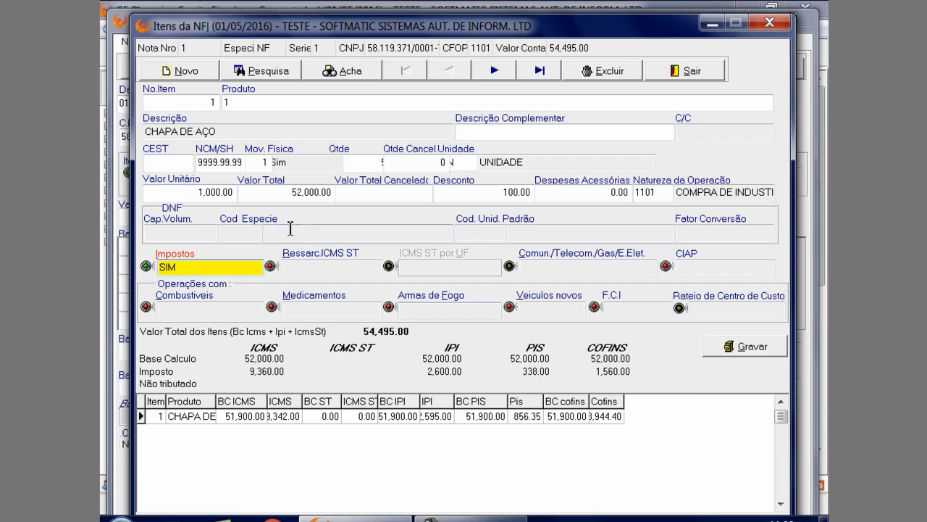
Open the item's Ressarcimento ICMS ST, choose model 1 (NF) Nota Fiscal and review the last entry note's Data, Série, Número and C.N.P.J. fields
left_click(310, 273)
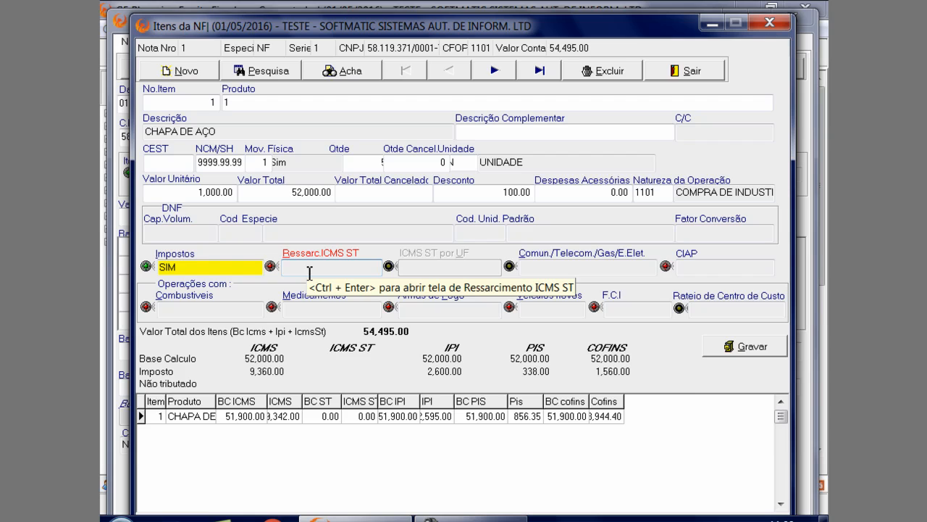
key("ctrl+Return")
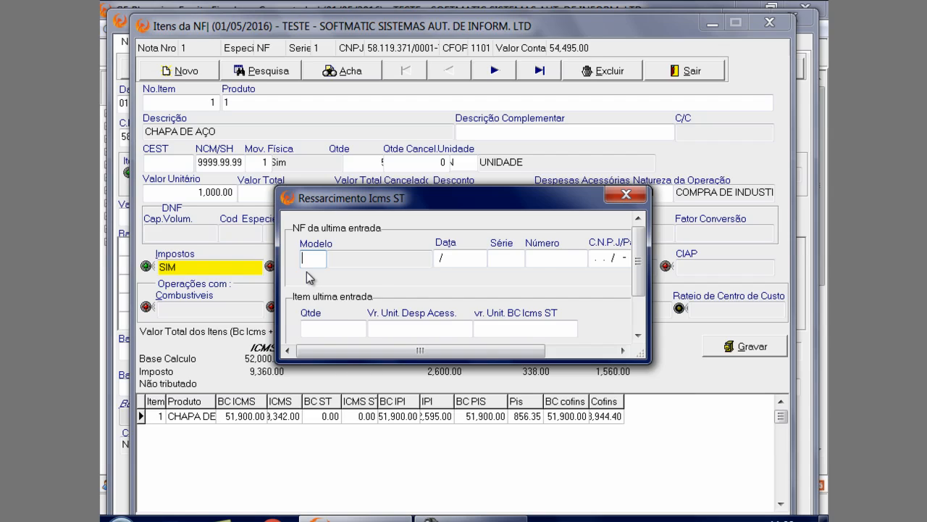
key("Return")
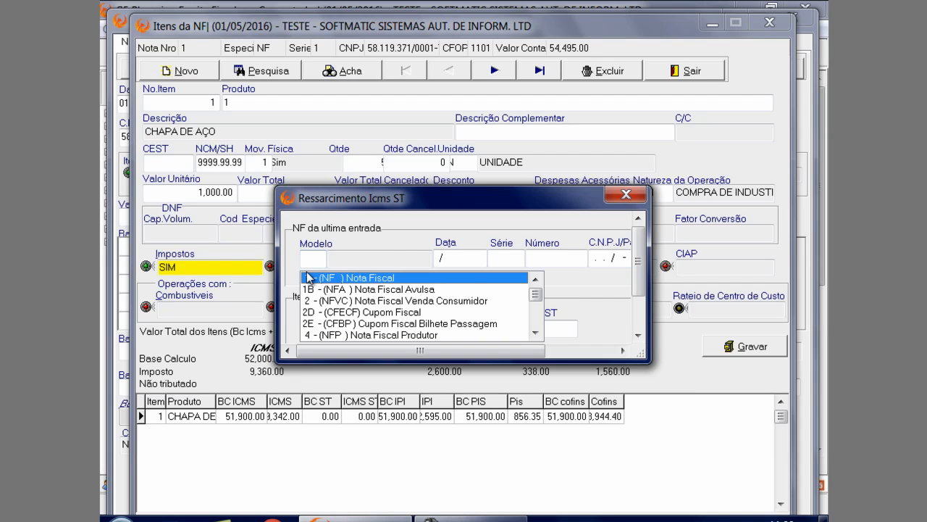
key("Return")
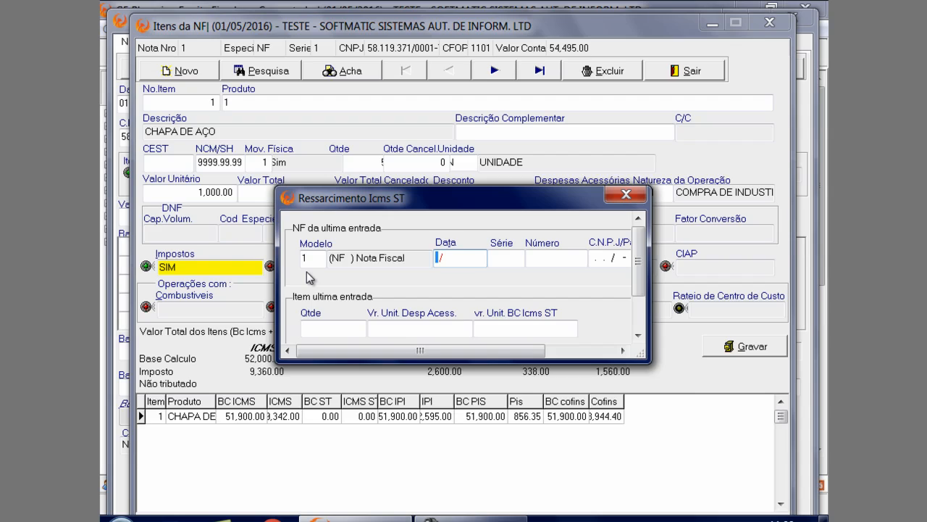
key("Return")
key("Return")
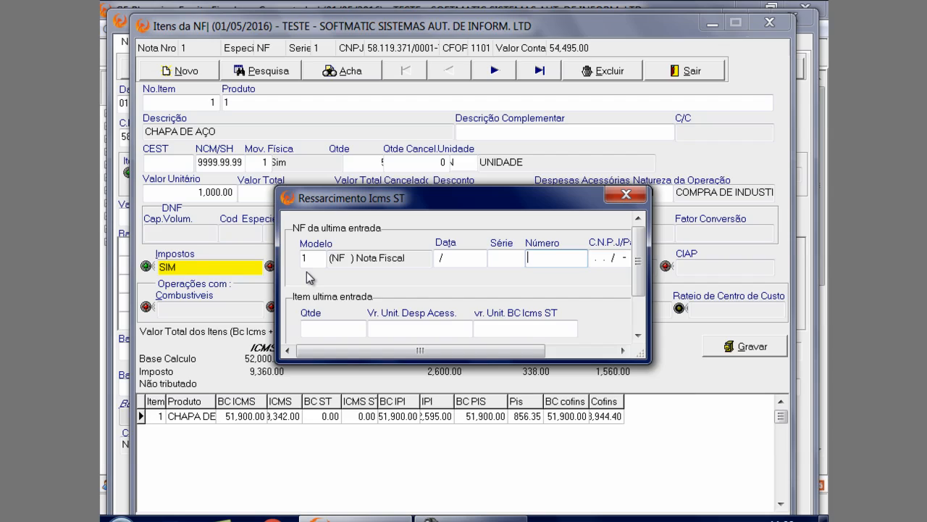
key("Return")
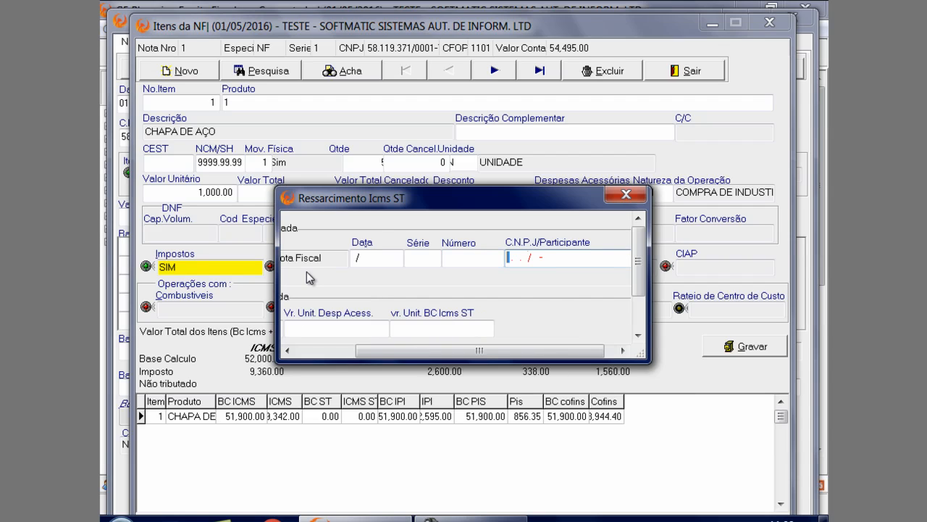
Review the last entry item's Qtde, Vr. Unit. Desp Acess. and vr. Unit. BC Icms ST fields and leave Ressarcimento Icms ST
left_click(310, 329)
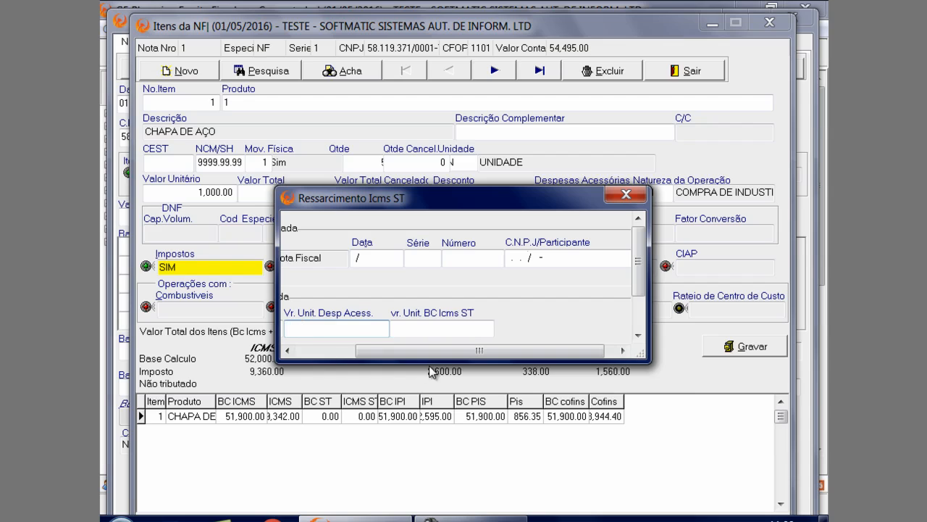
left_click(288, 351)
left_click(318, 331)
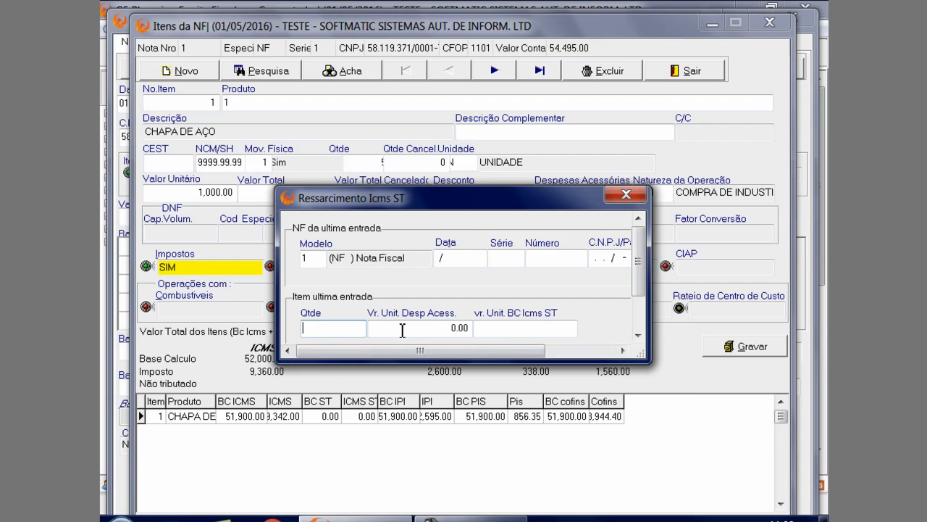
left_click(401, 330)
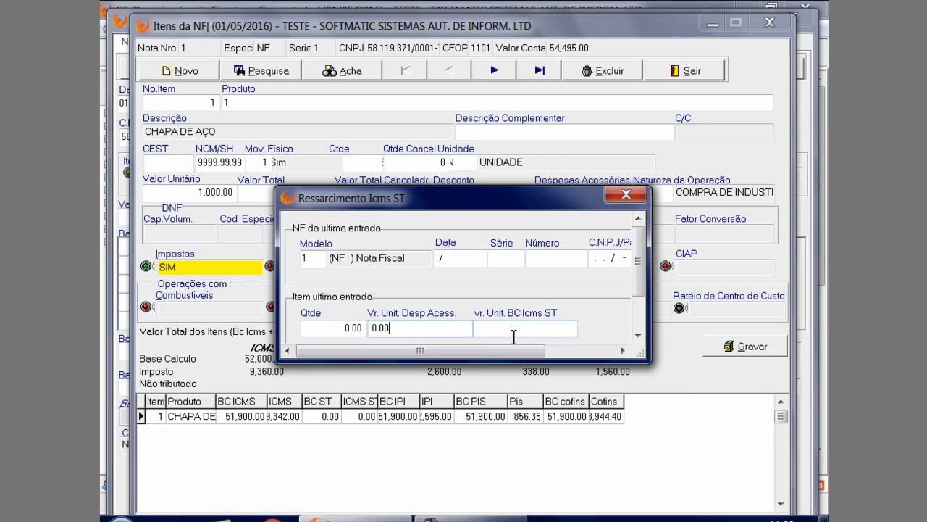
left_click(513, 333)
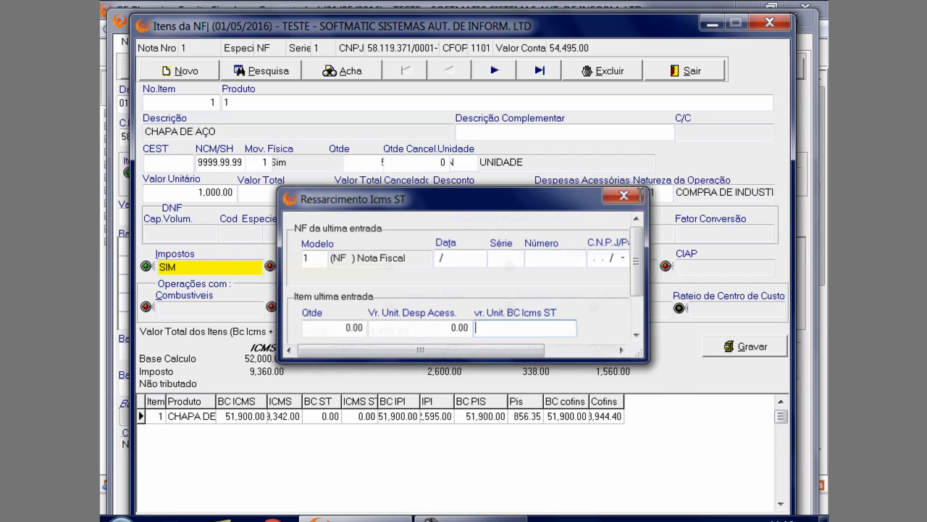
Leave Ressarcimento Icms ST, try to open the item's Comun./Telecom./Gas/E.Elet. entry and dismiss the notice about valid note models
left_click(627, 194)
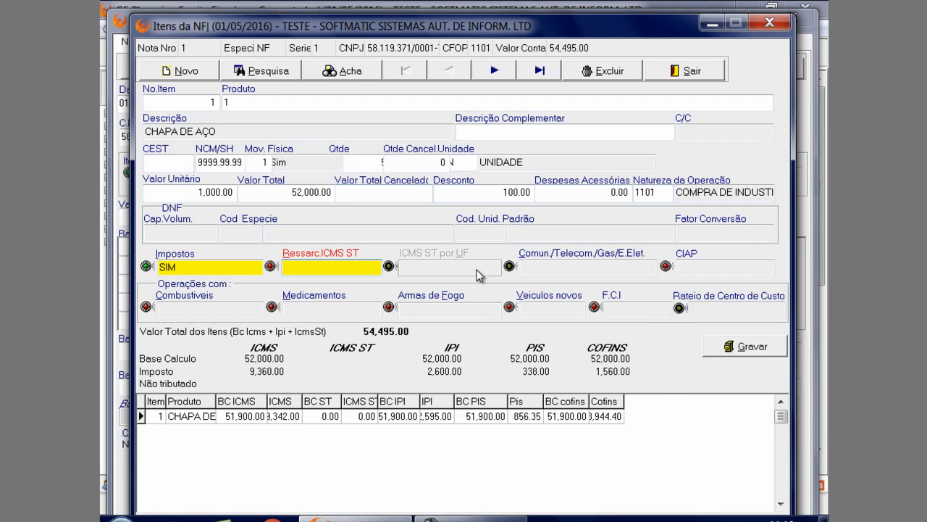
left_click(537, 271)
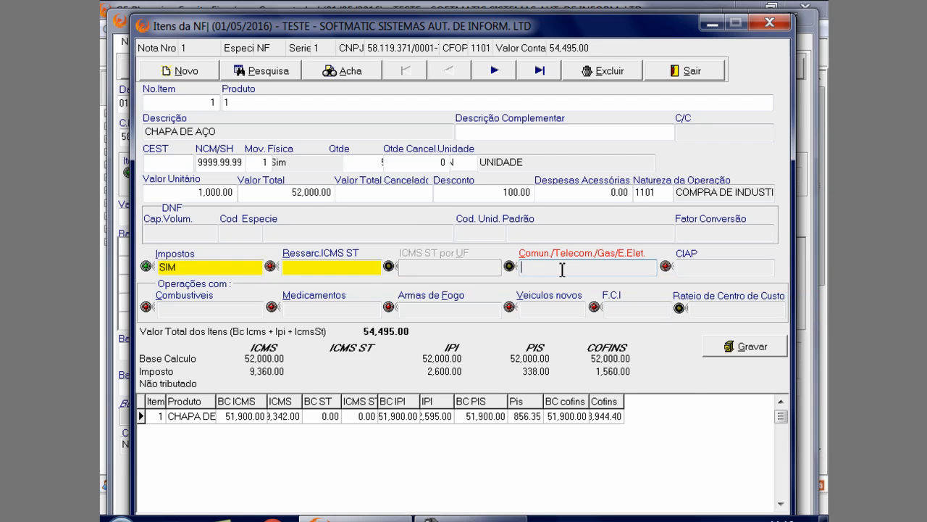
key("ctrl+Return")
left_click_drag(545, 186, 445, 79)
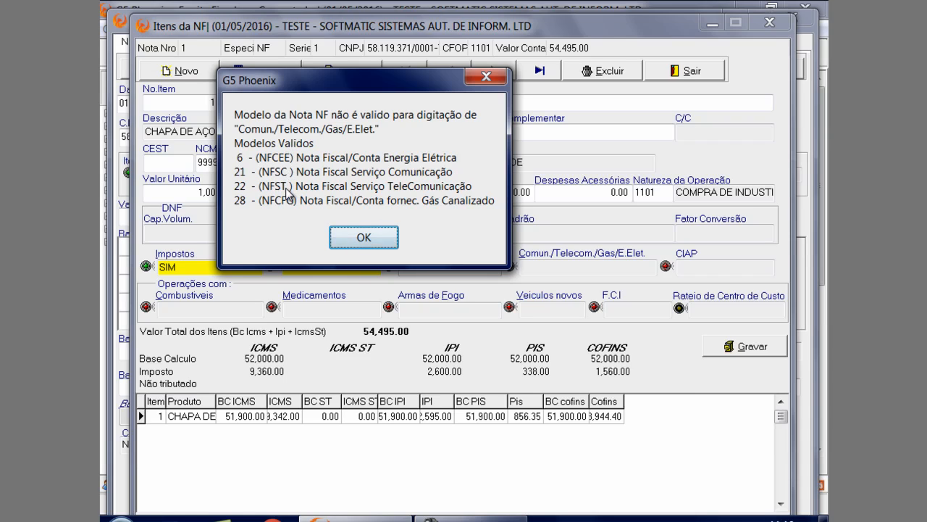
left_click(390, 239)
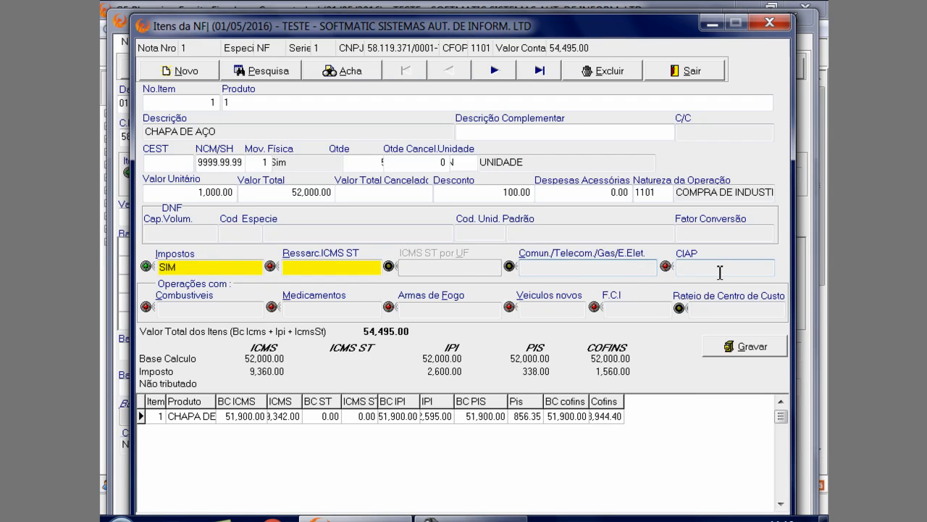
Open the CHAPA DE AÇO item's CIAP and go past the empty Plaqueta to its Inf. Contábeis
left_click(712, 268)
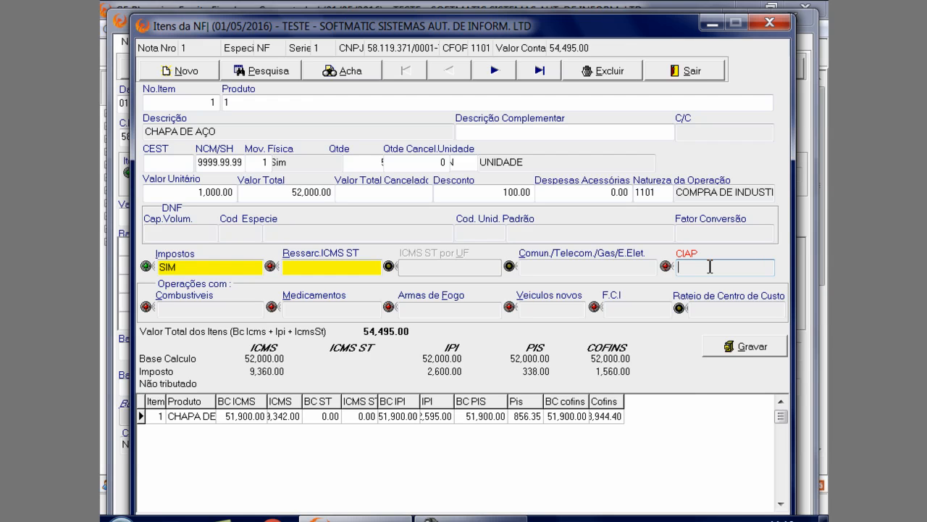
key("ctrl+Return")
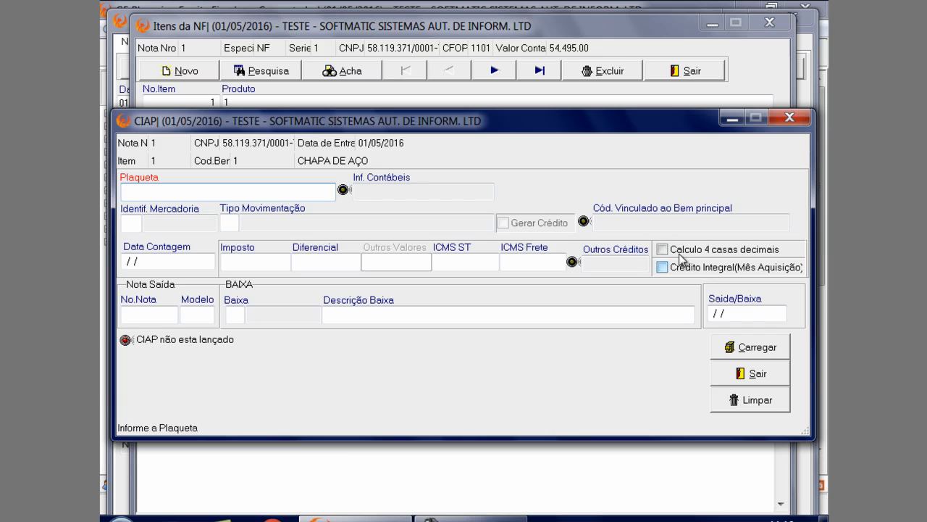
left_click_drag(418, 128, 414, 305)
left_click_drag(674, 296, 665, 18)
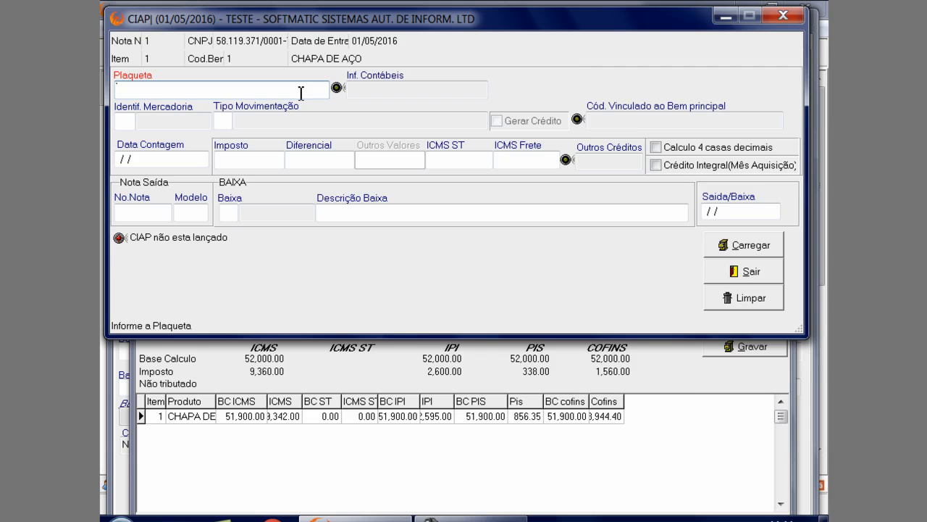
key("Return")
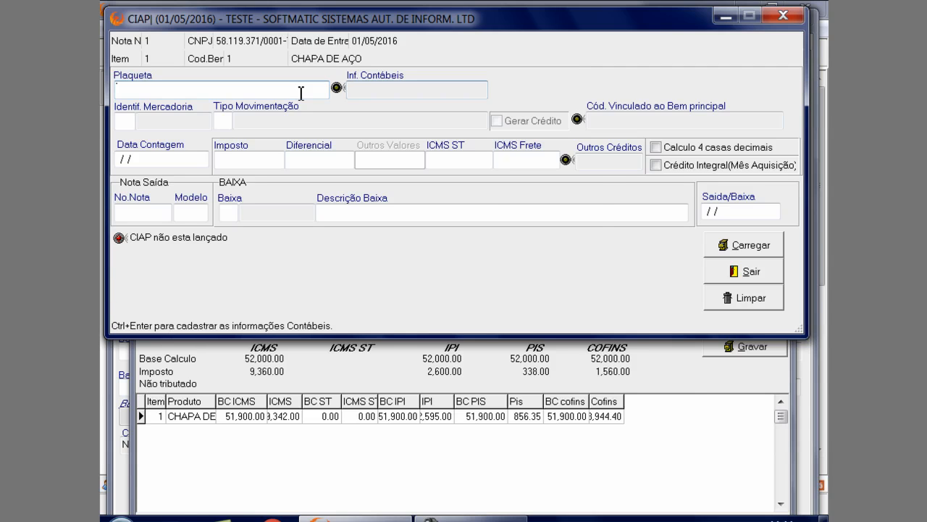
key("ctrl+Return")
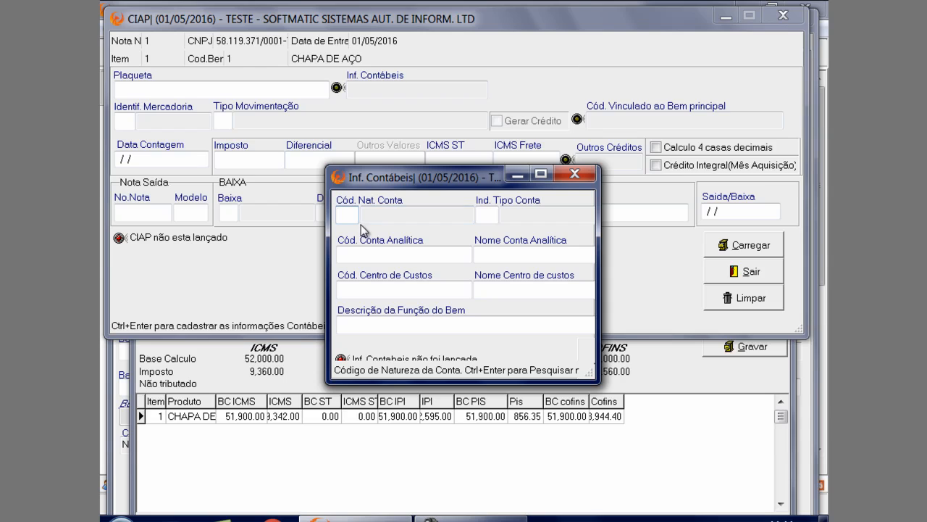
Review the Cód. Nat. Conta field, the Ind. Tipo Conta options and the account search for Cód. Conta Analítica
left_click(397, 215)
left_click(496, 216)
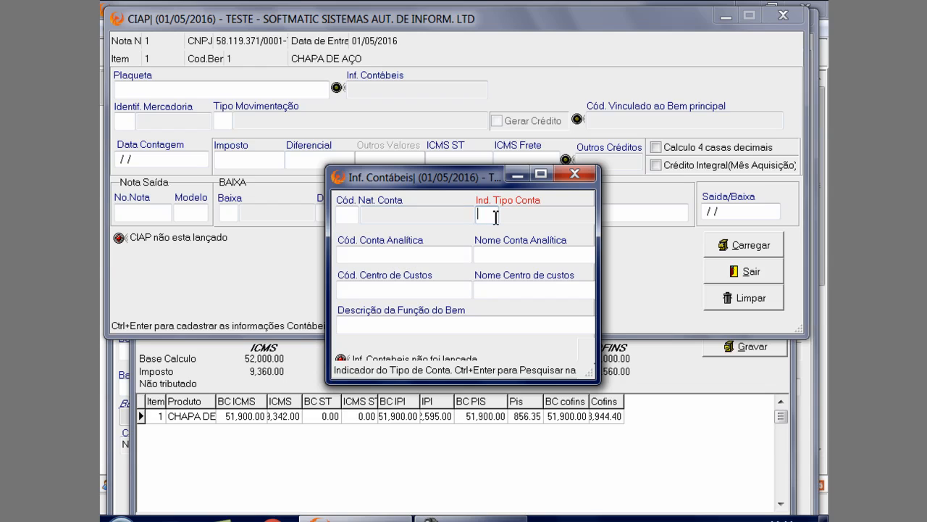
left_click(496, 217)
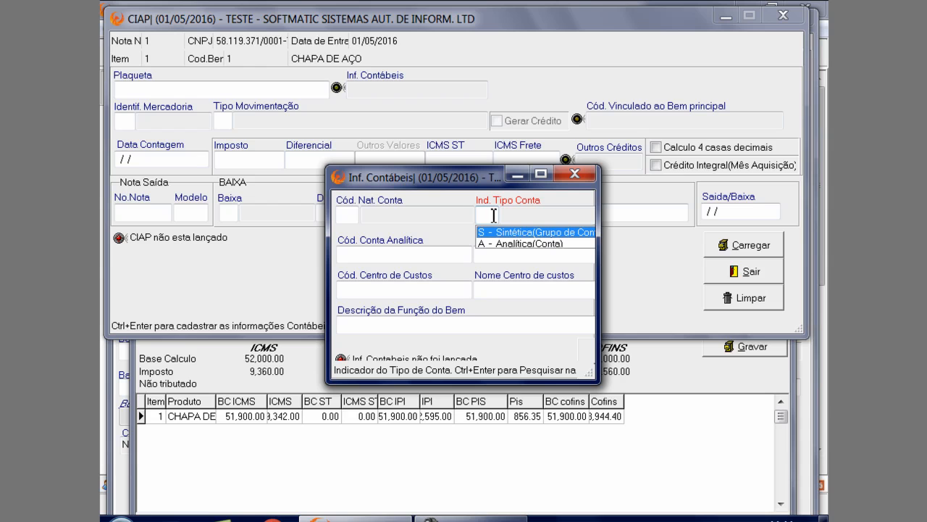
left_click(382, 255)
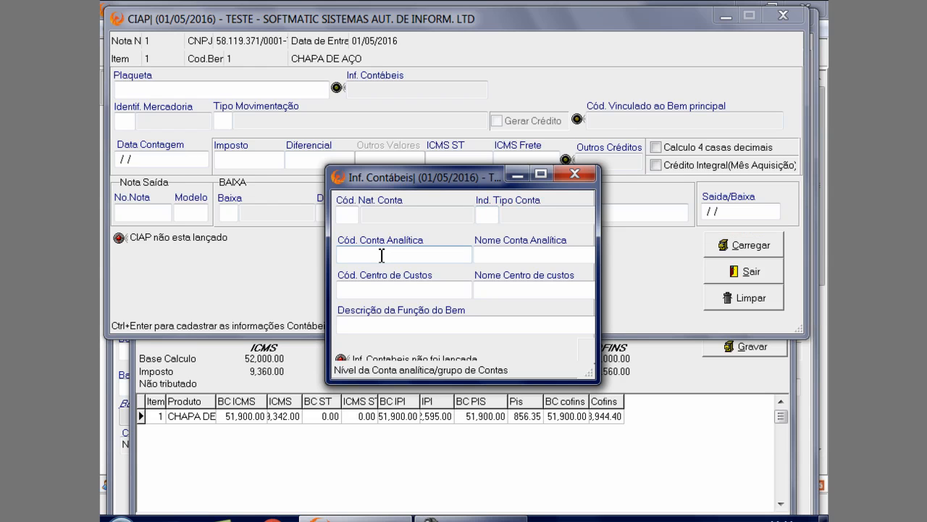
key("ctrl+Return")
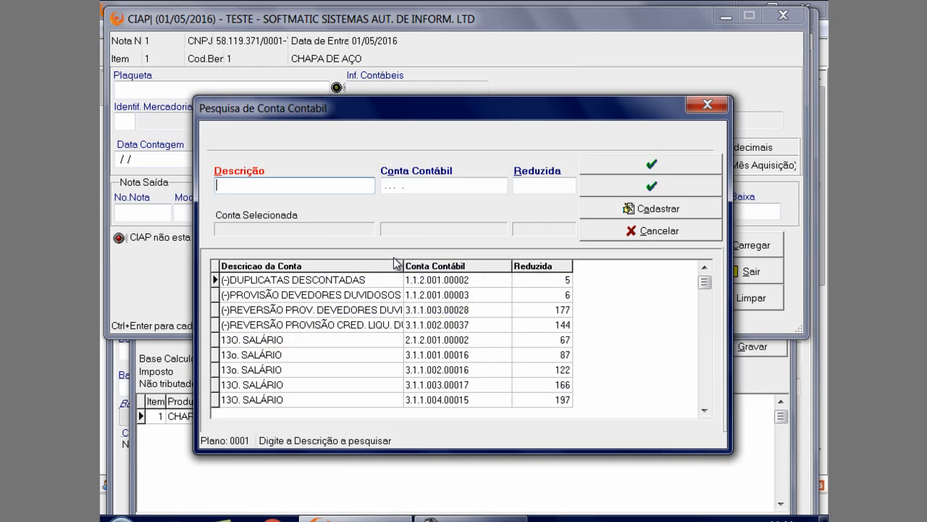
left_click_drag(470, 115, 450, 297)
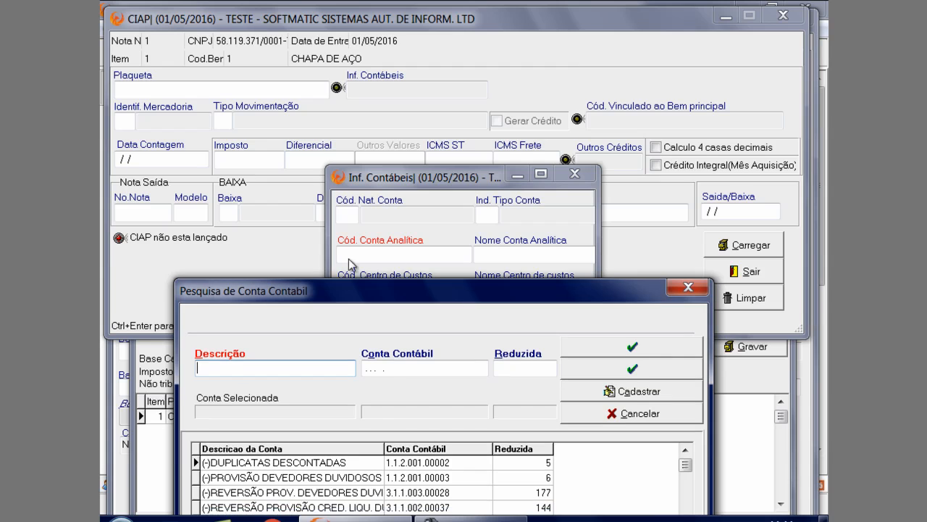
left_click(688, 288)
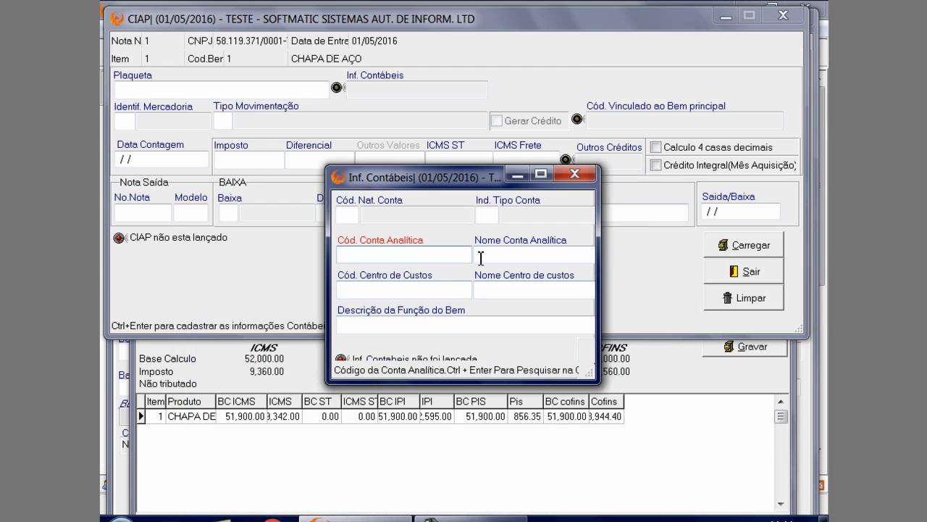
Review the analytical account name, cost centre and Descrição da Função do Bem fields, enlarging Inf. Contábeis to show all fields
left_click(481, 258)
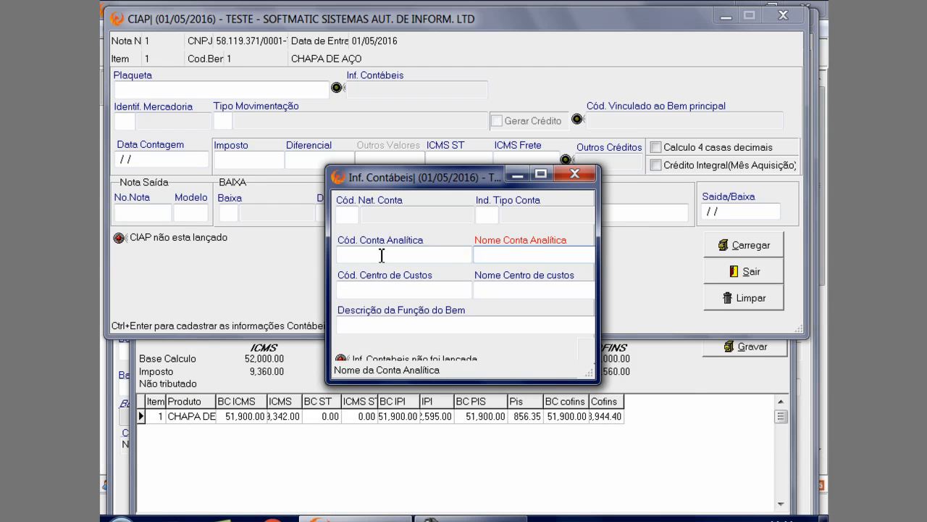
left_click(383, 290)
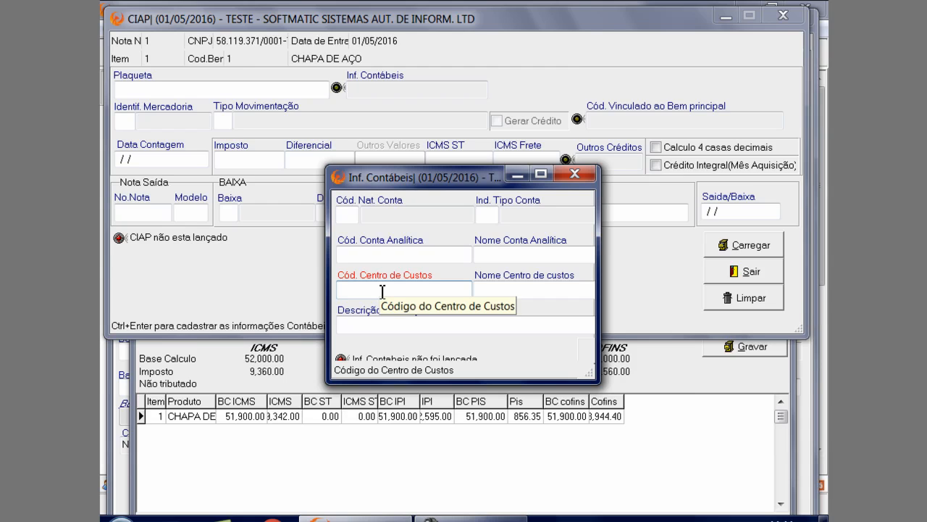
left_click(503, 293)
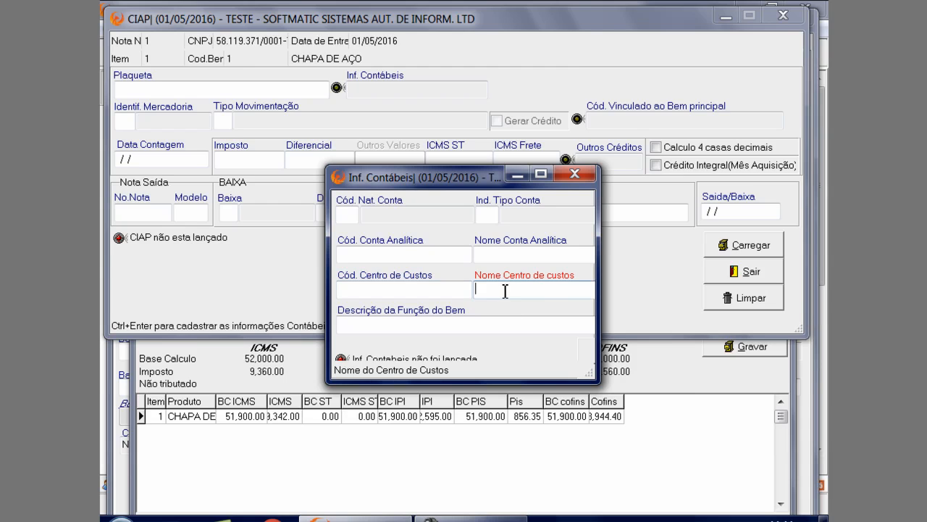
left_click(405, 325)
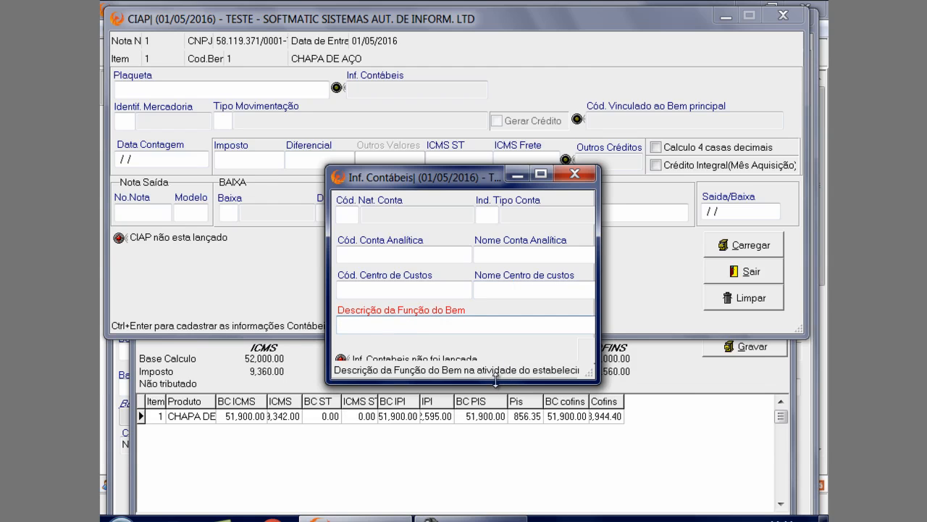
left_click_drag(496, 379, 496, 493)
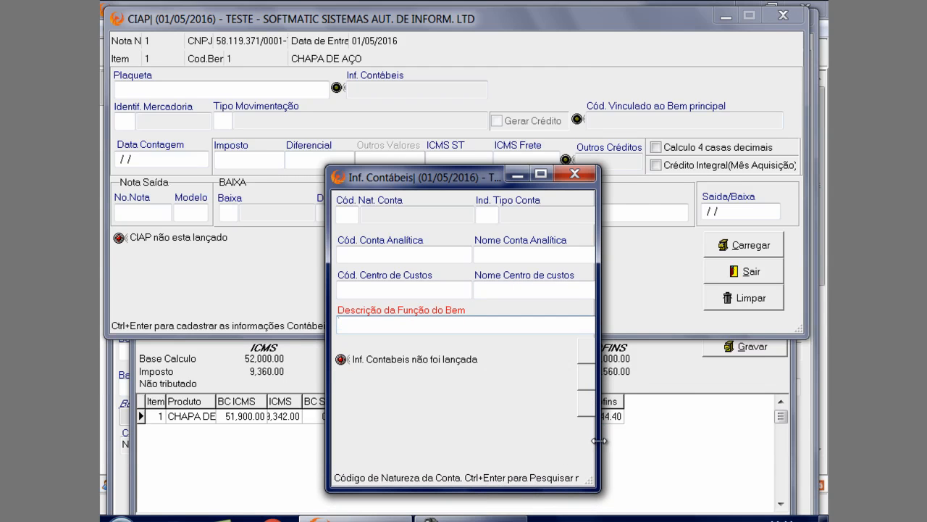
left_click_drag(599, 440, 761, 442)
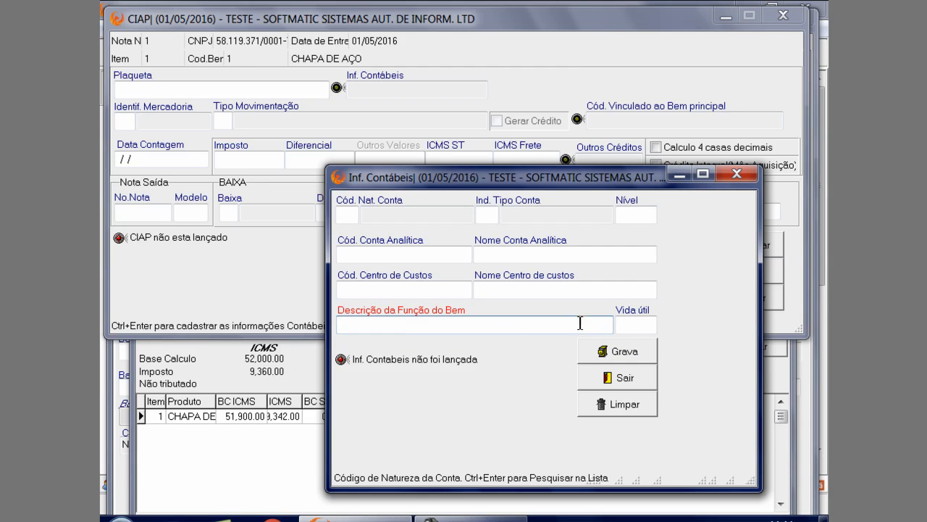
Enter a Vida útil of 100 months, clear it and leave Inf. Contábeis without saving
left_click(622, 326)
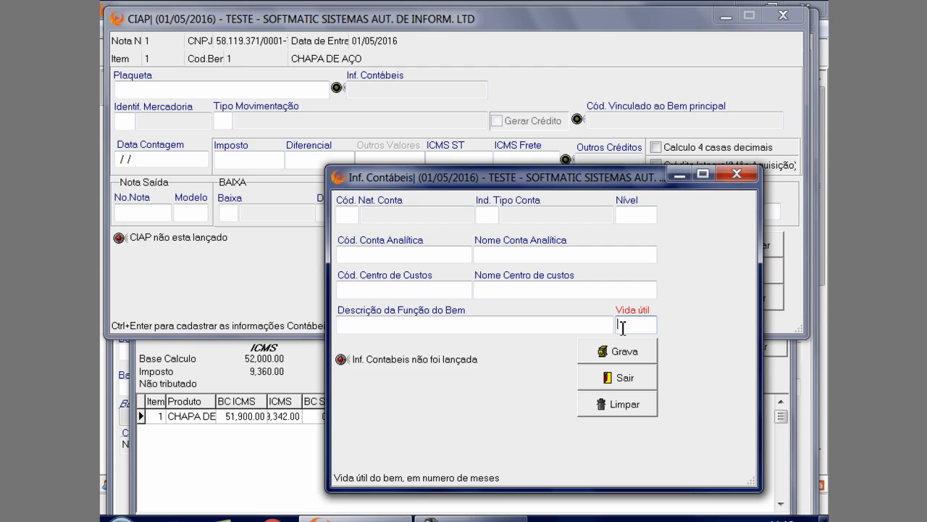
type("100")
key("BackSpace")
key("BackSpace")
key("BackSpace")
left_click(738, 174)
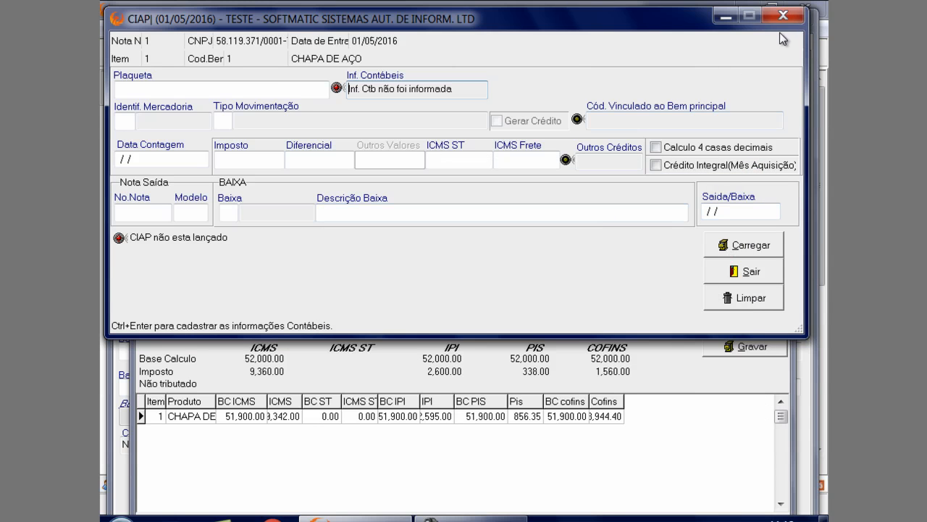
Close and reopen the item's CIAP, and examine the Identif. Mercadoria and Tipo Movimentação options without choosing any
left_click_drag(367, 26, 371, 171)
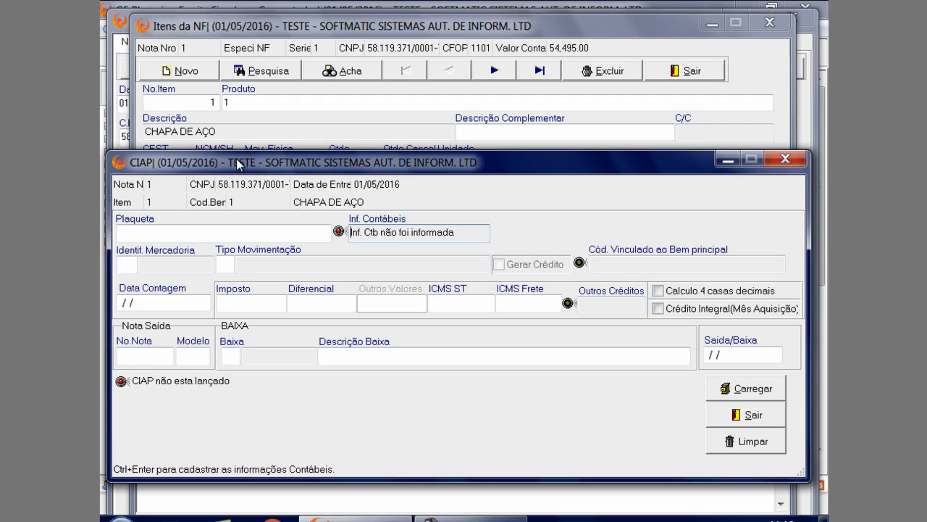
left_click(797, 159)
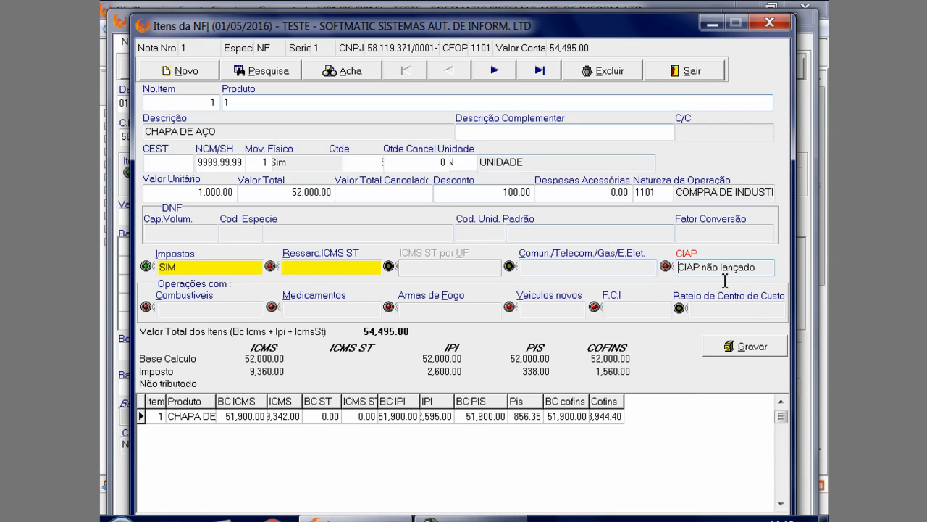
double_click(685, 267)
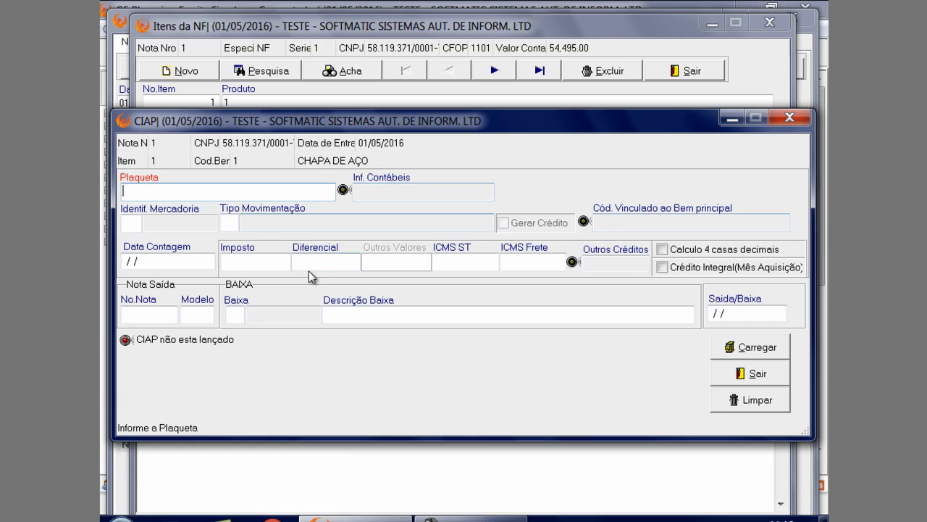
left_click(143, 226)
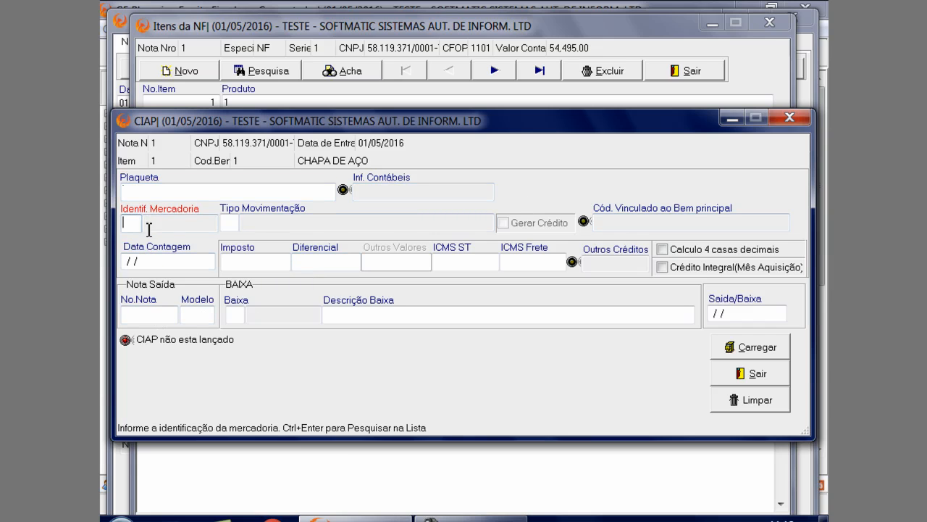
key("ctrl+Return")
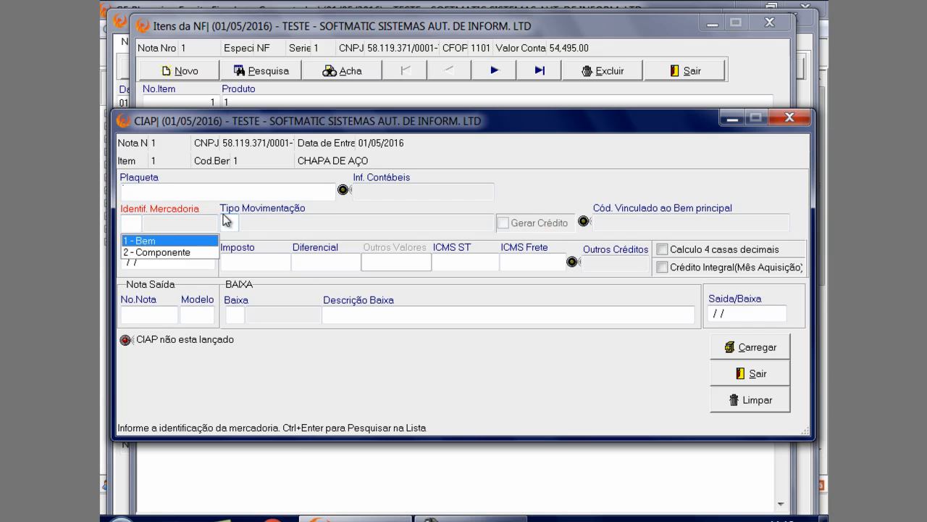
left_click(232, 220)
key("ctrl+Return")
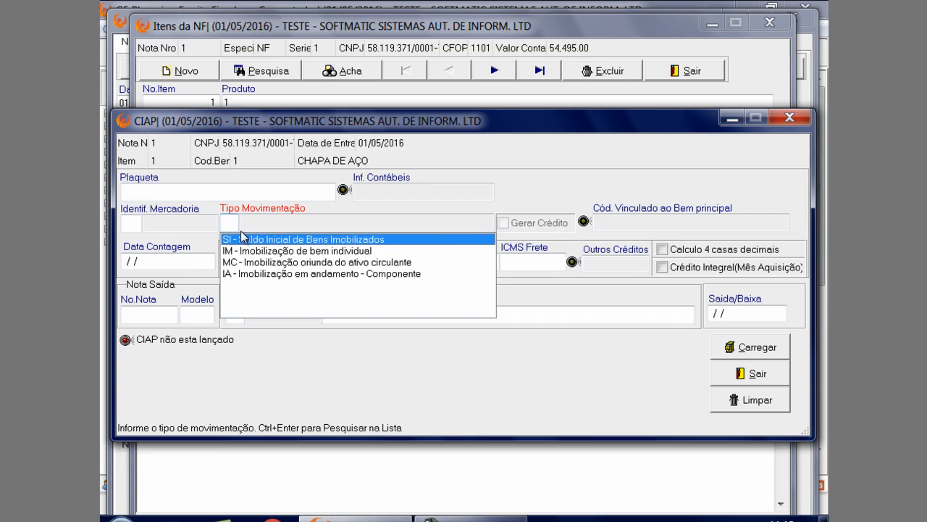
key("Tab")
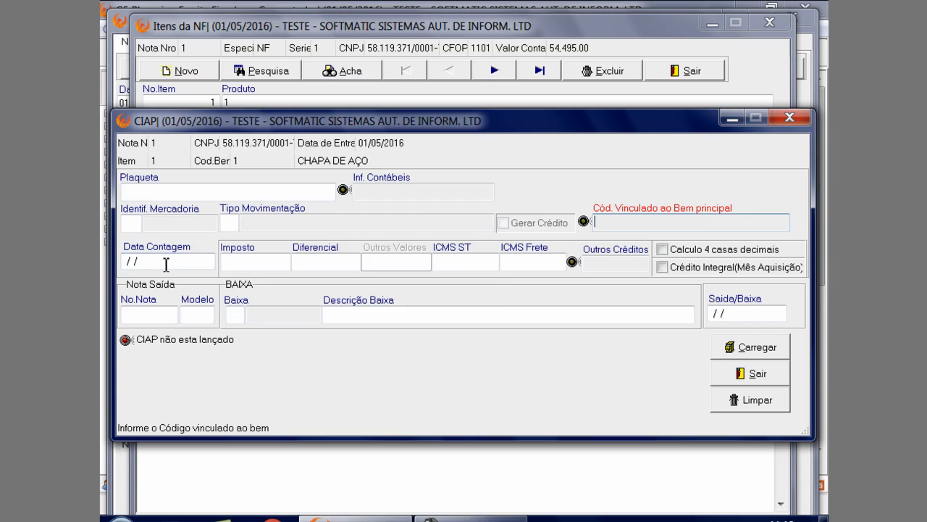
Enter 01/05/2016 as the CIAP's Data Contagem, clear it and re-enter the same date
left_click(165, 263)
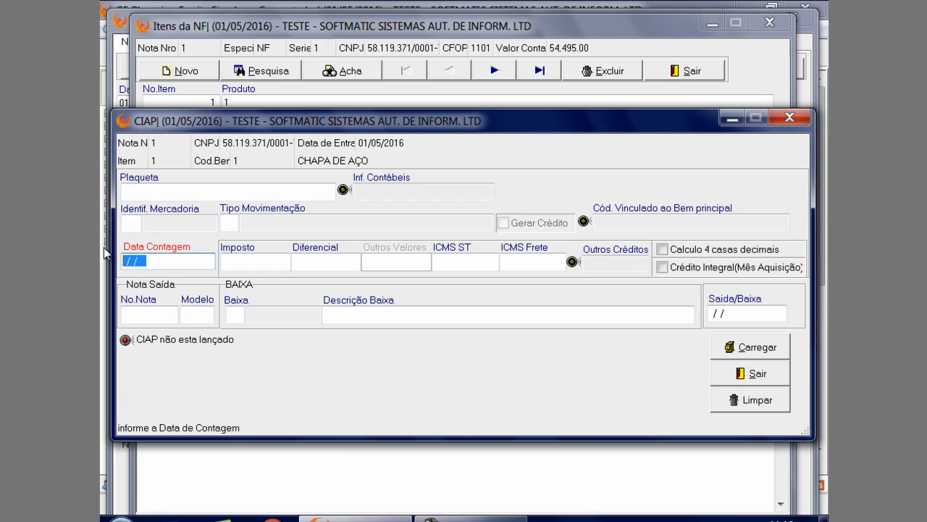
left_click(243, 262)
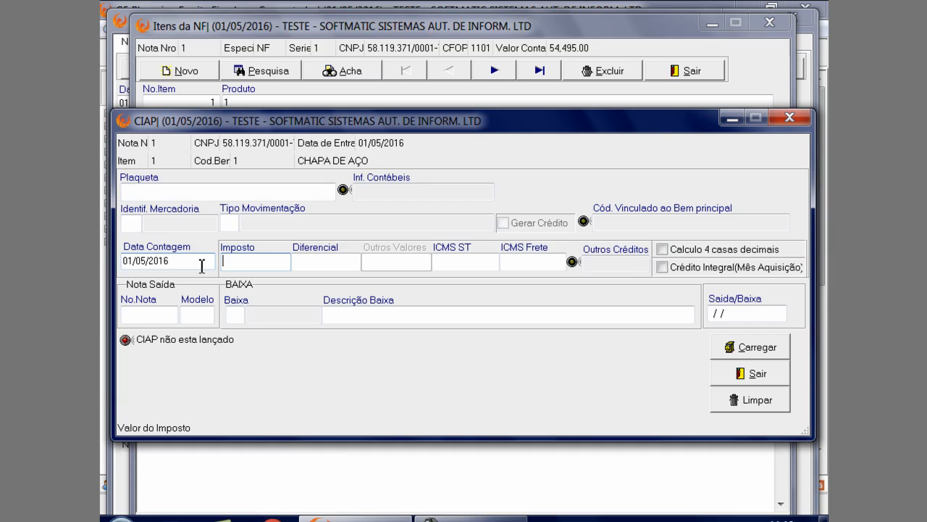
left_click(201, 264)
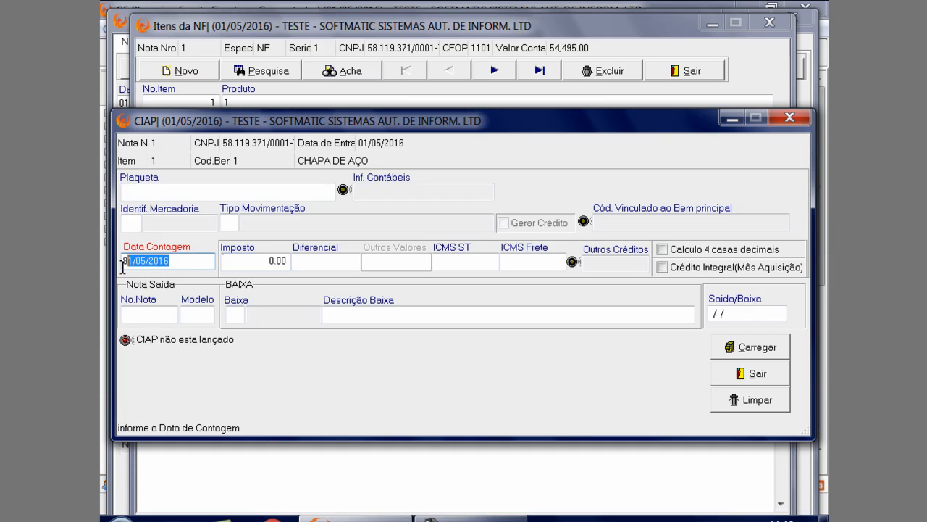
key("Delete")
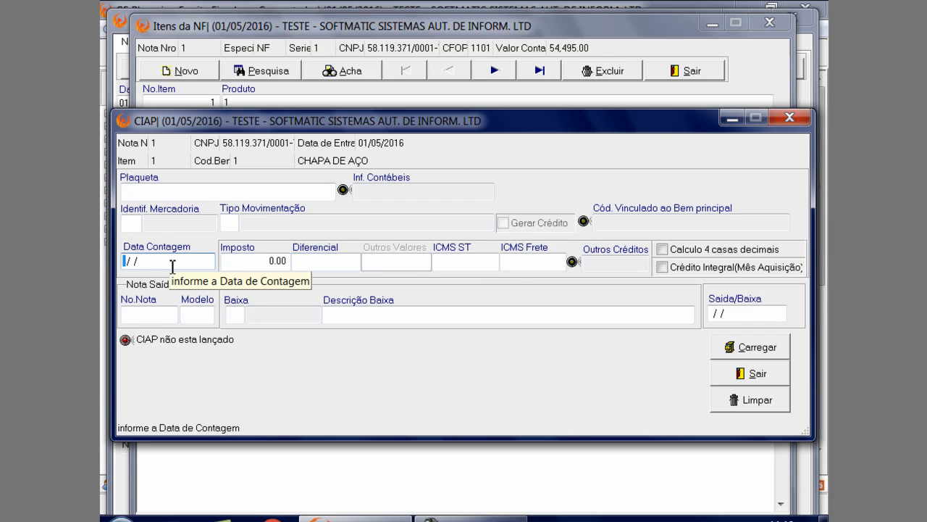
type("0101")
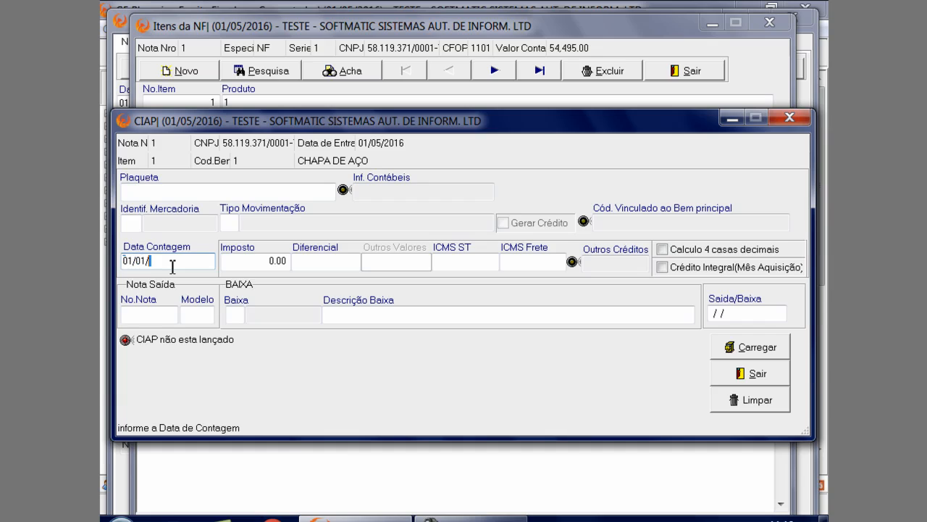
key("BackSpace")
key("BackSpace")
type("5/2016")
left_click(272, 259)
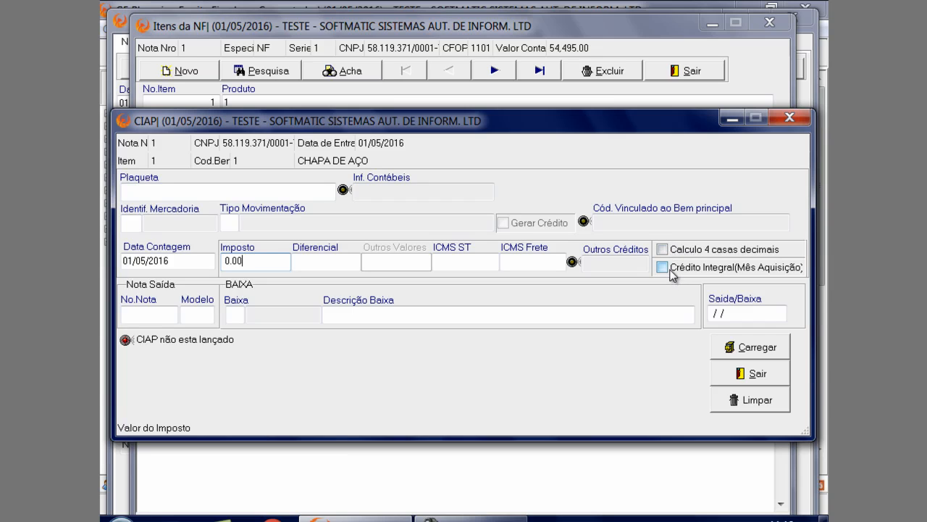
Enable Calculo 4 casas decimais in the CIAP and turn it off again
left_click(669, 251)
left_click(667, 250)
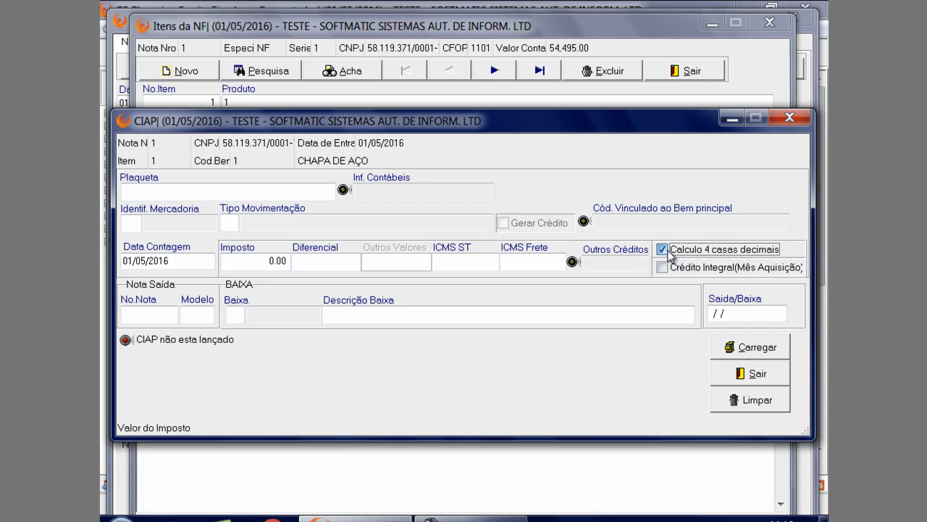
left_click(667, 250)
left_click(670, 253)
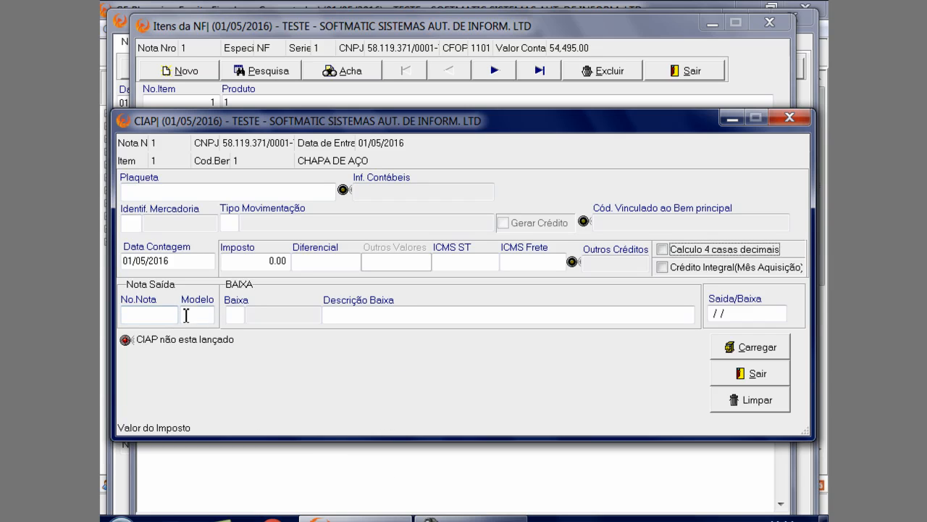
Examine the CIAP's Baixa, Descrição Baixa and Saída/Baixa fields without filling them, and leave the CIAP
left_click(235, 316)
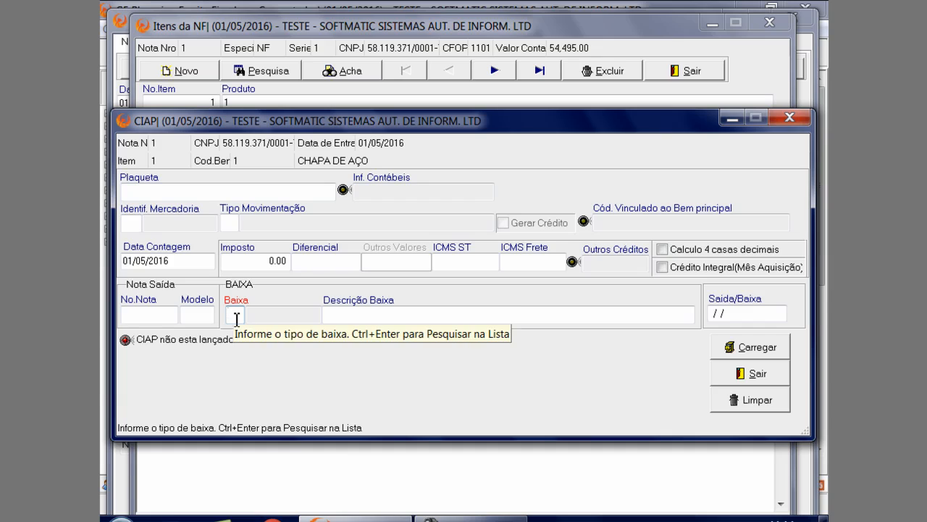
left_click(339, 316)
left_click(757, 313)
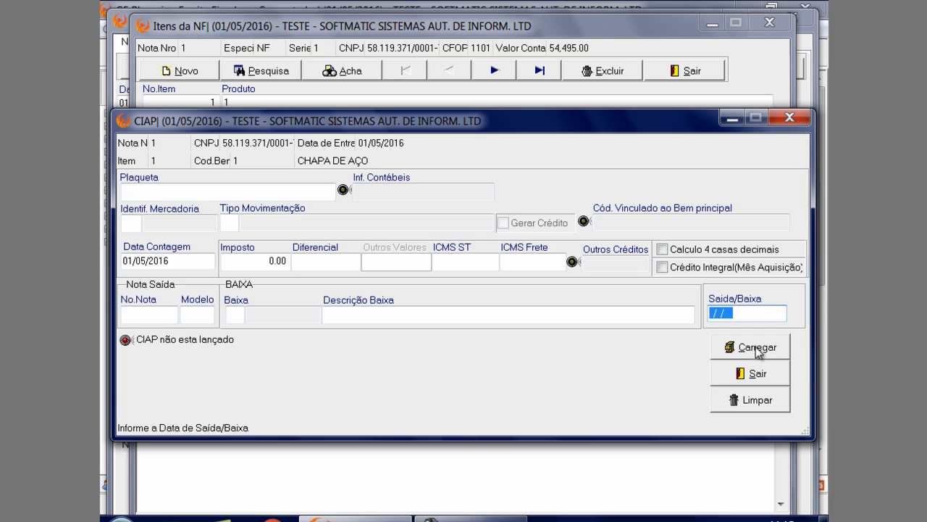
left_click(788, 118)
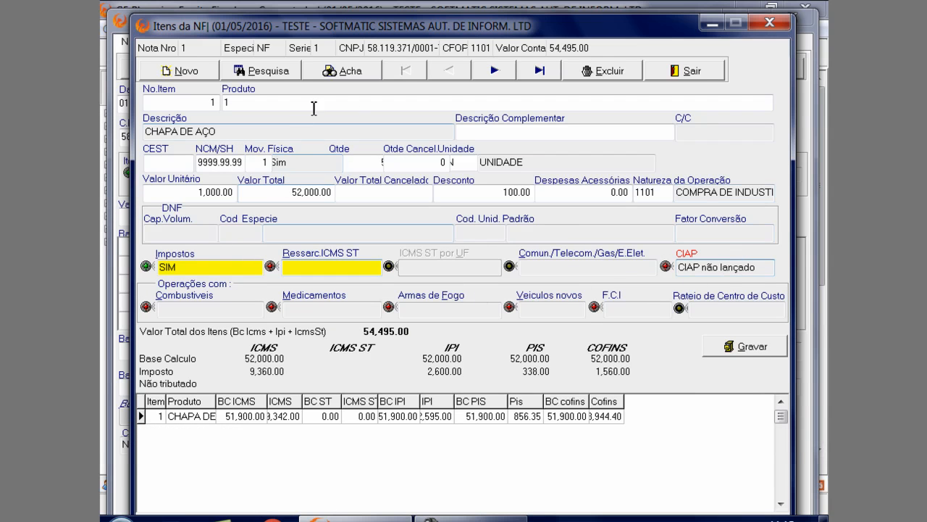
Examine the item's Combustíveis storage form and Medicamentos form, leaving each without entering data
left_click(191, 310)
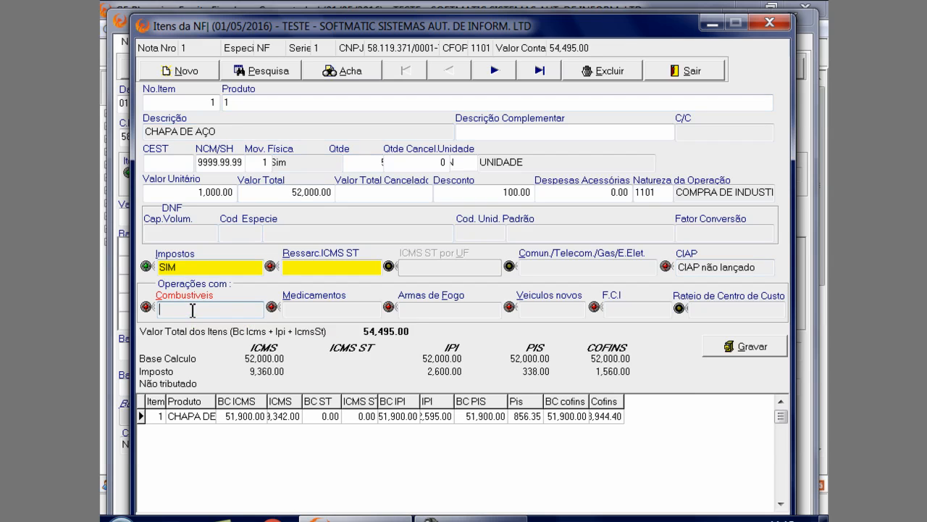
key("ctrl+Return")
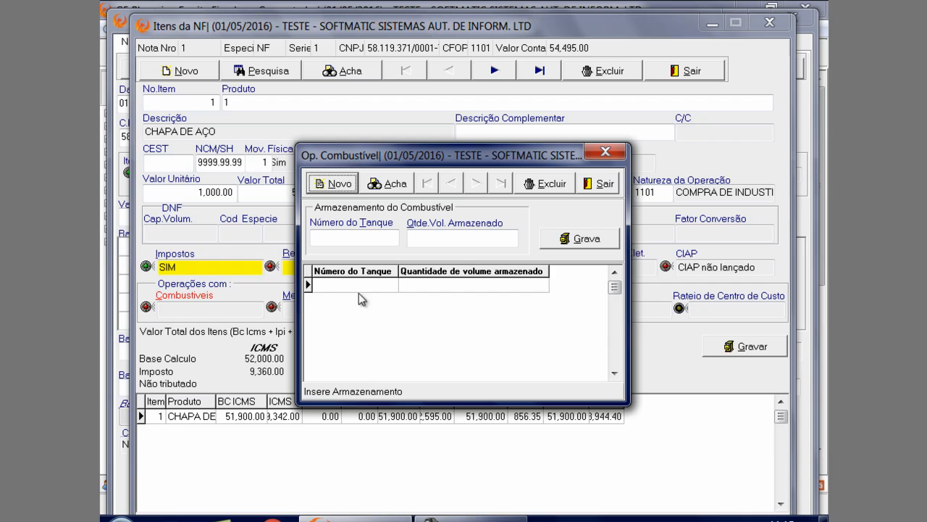
left_click(418, 240)
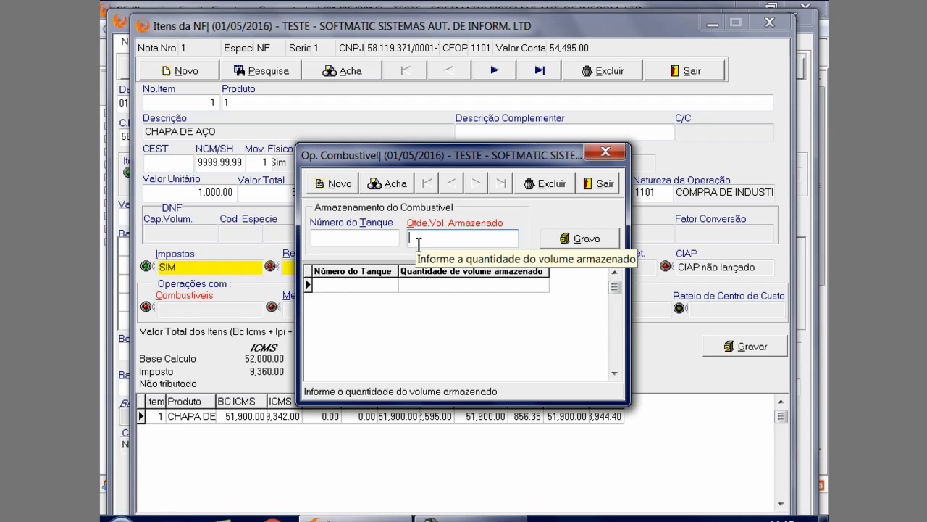
left_click(600, 183)
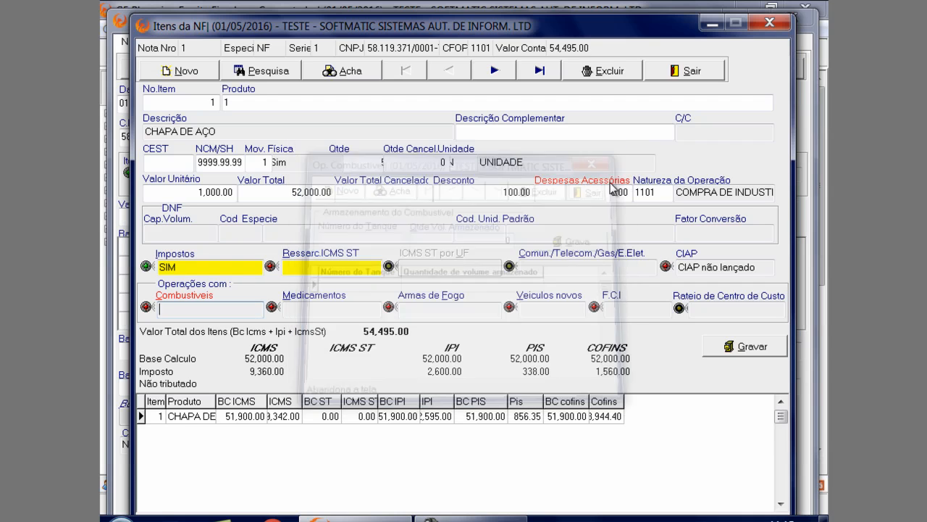
left_click(302, 311)
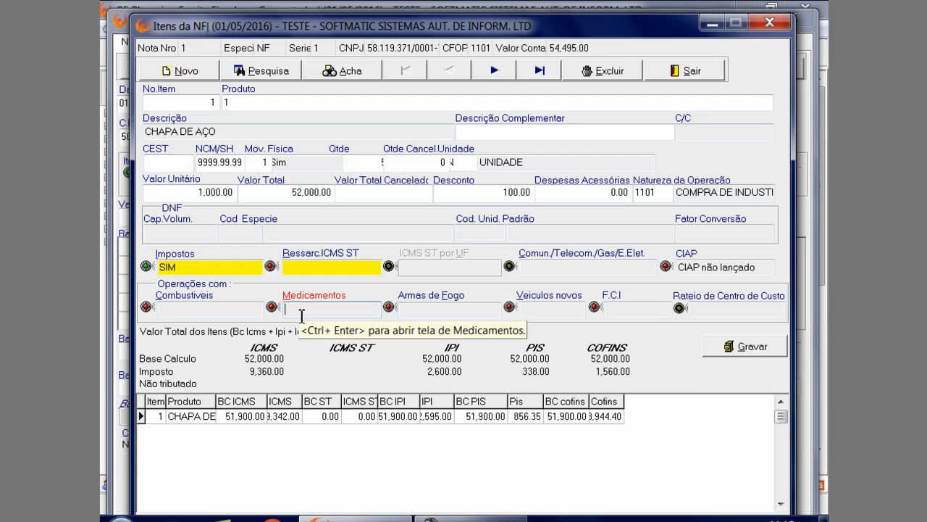
key("ctrl+Return")
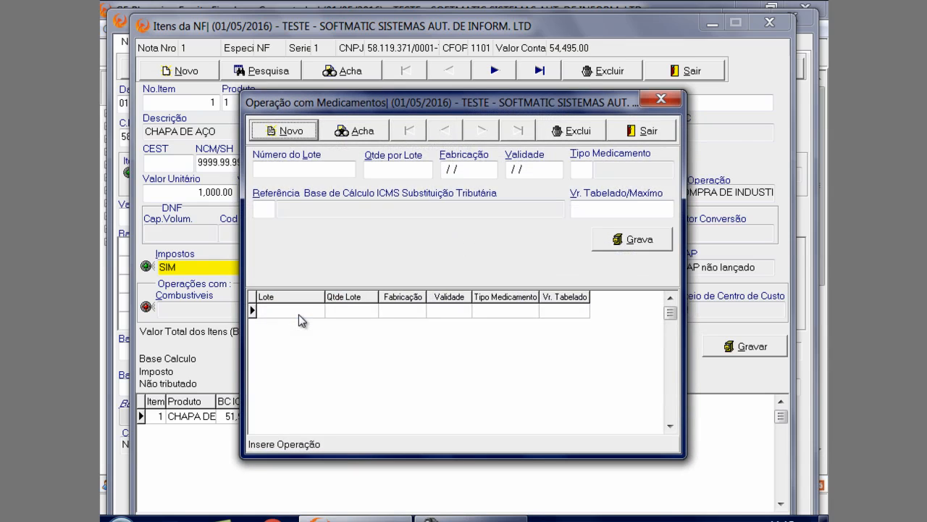
left_click(661, 99)
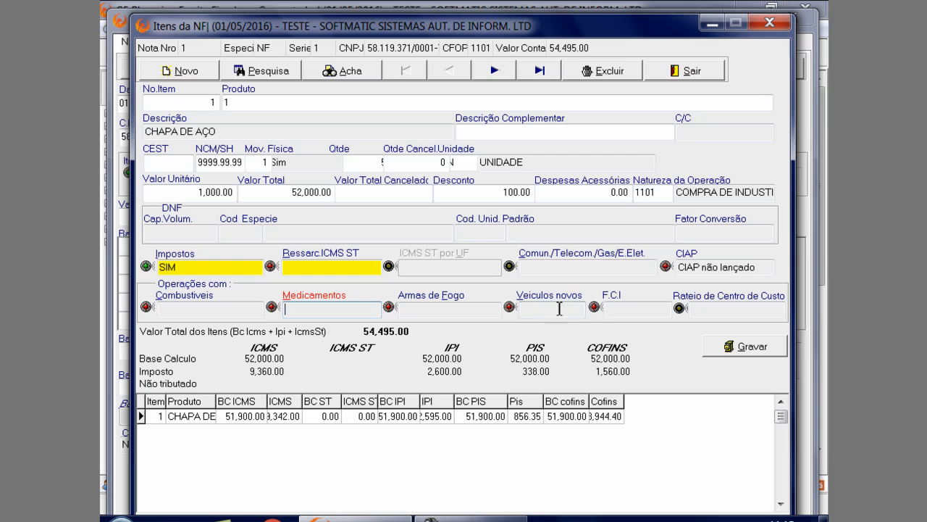
Examine the item's F.C.I. fields for import content, goods output value and imported portion, and leave without saving
left_click(628, 313)
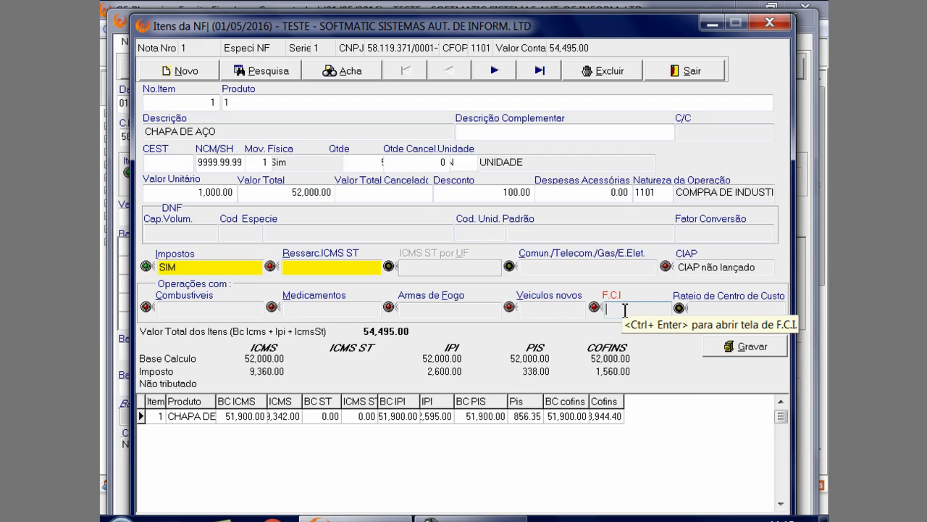
key("ctrl+Return")
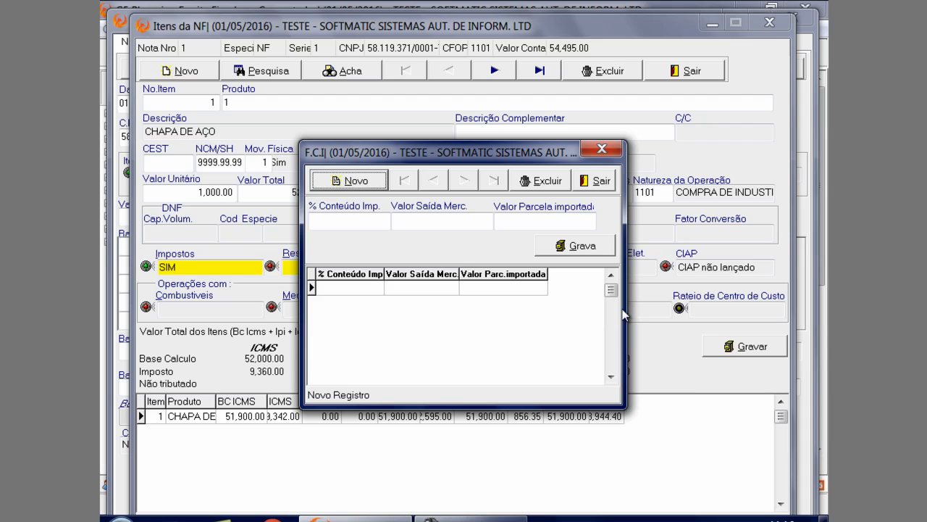
key("Return")
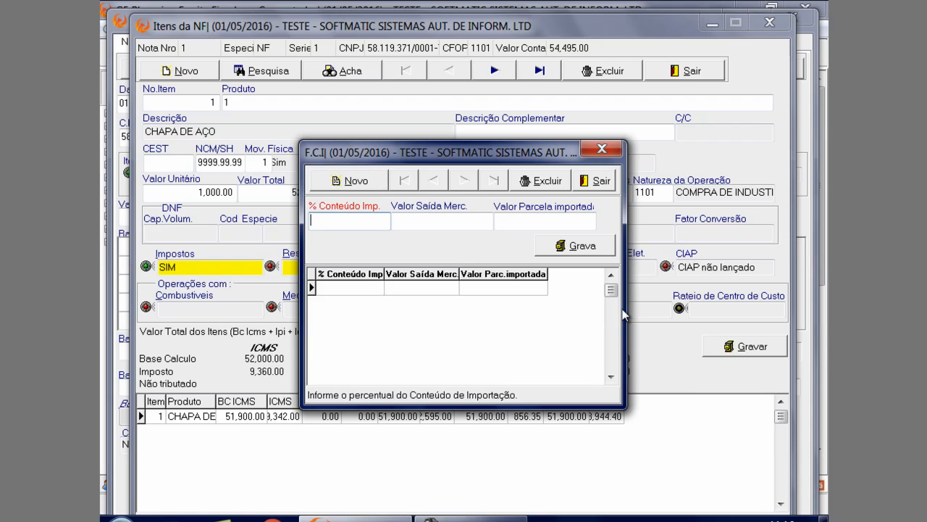
key("Return")
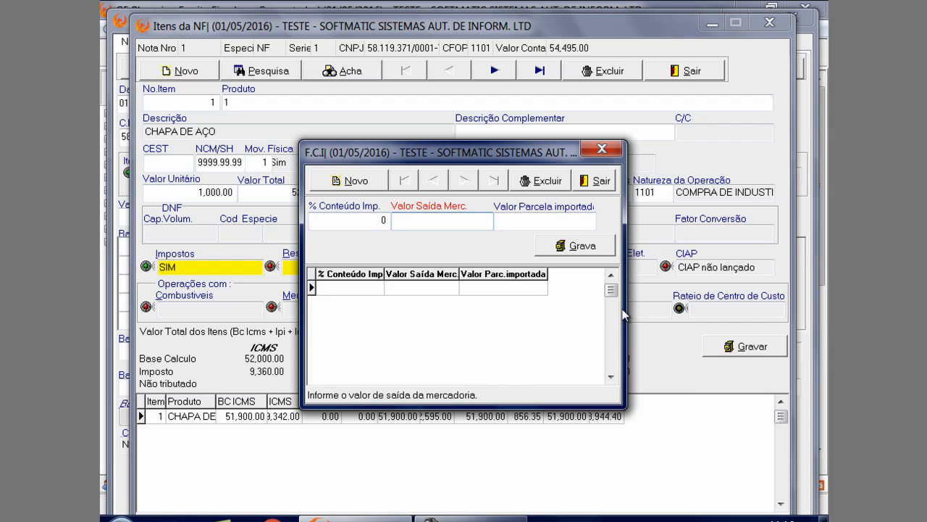
key("Return")
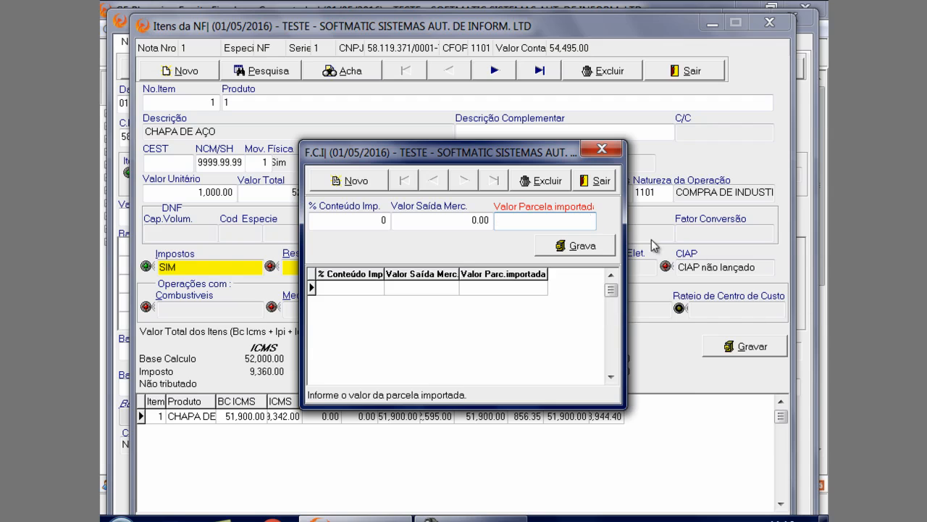
left_click(602, 149)
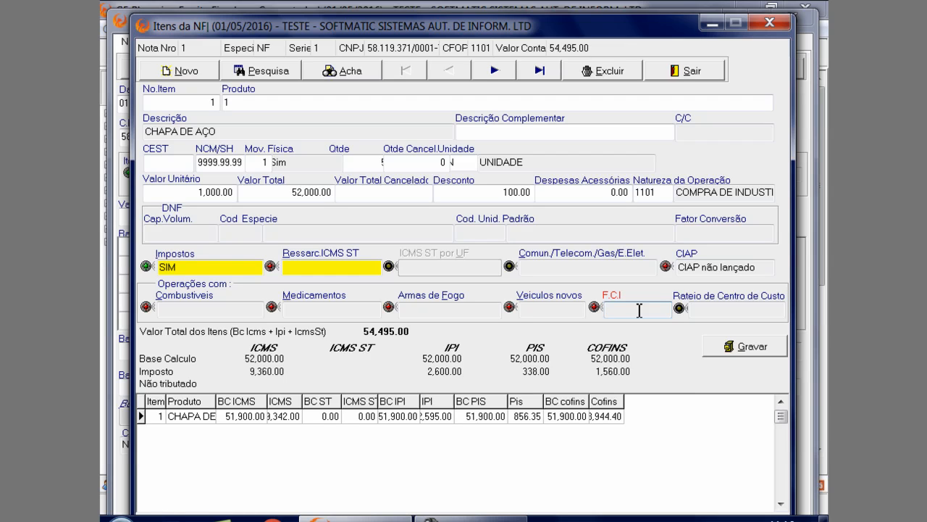
Save the CHAPA DE AÇO item despite the differing calculated taxes and return to the fiscal note
left_click(730, 348)
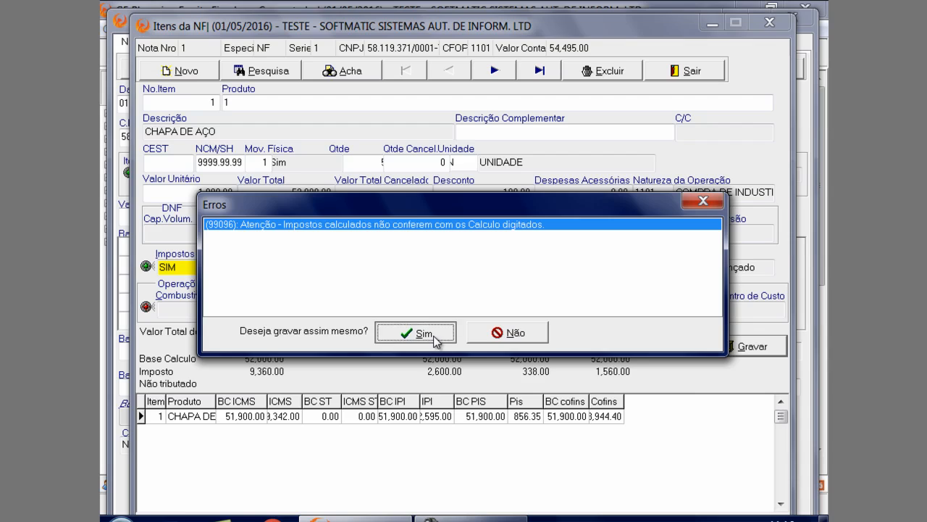
left_click(423, 332)
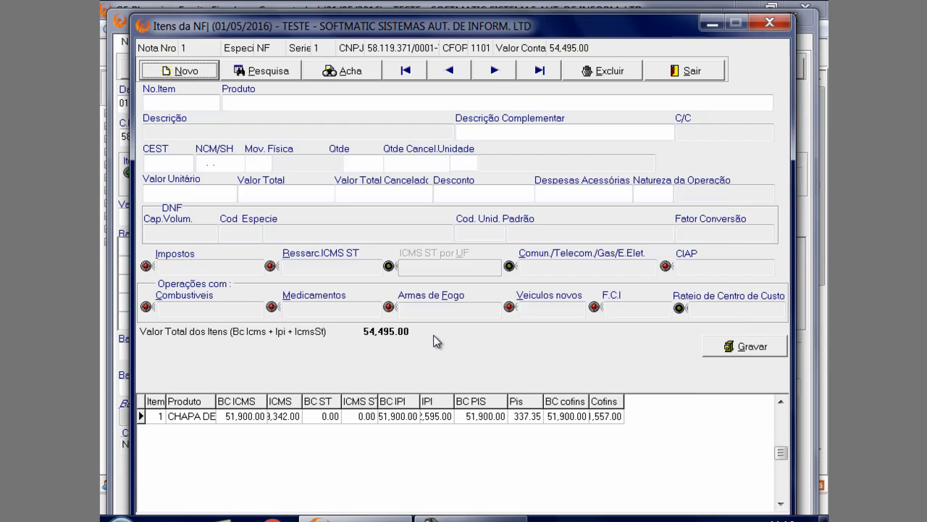
left_click(677, 82)
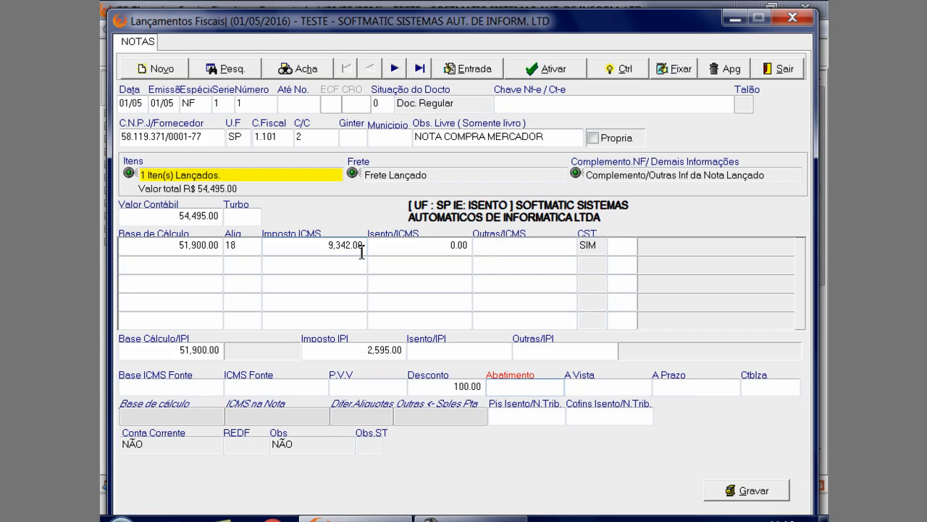
Review the note's Valor Contábil, ICMS base, rate and tax, and IPI base and tax, and save fiscal note 1
left_click(213, 216)
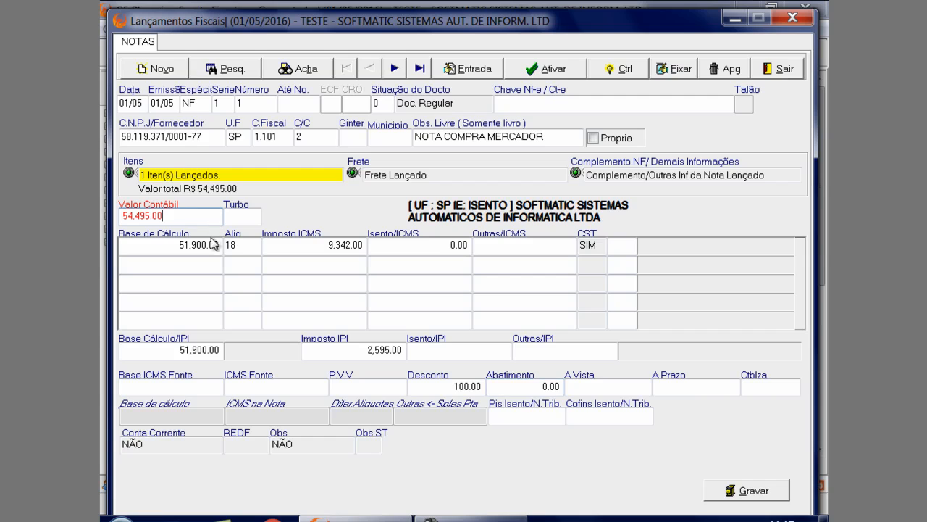
left_click(215, 245)
left_click(245, 246)
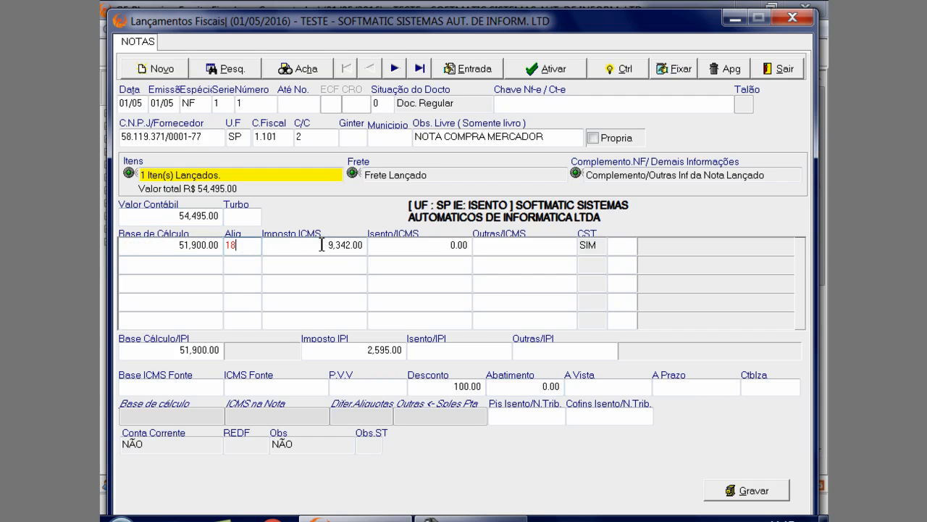
left_click(322, 245)
left_click(220, 352)
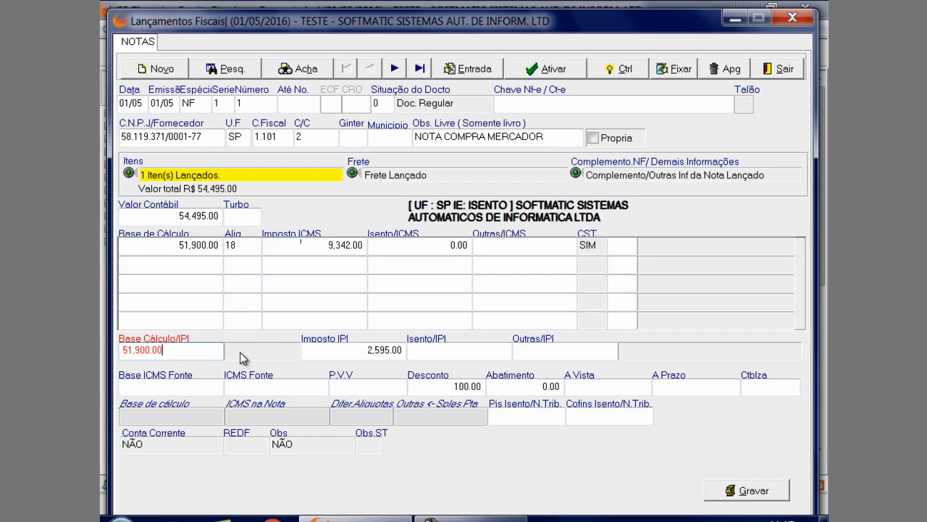
left_click(377, 351)
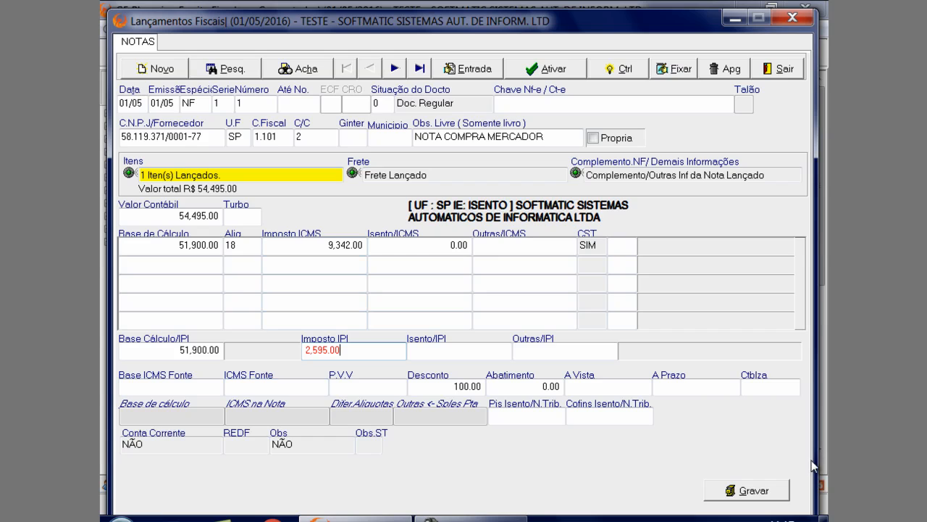
left_click(757, 495)
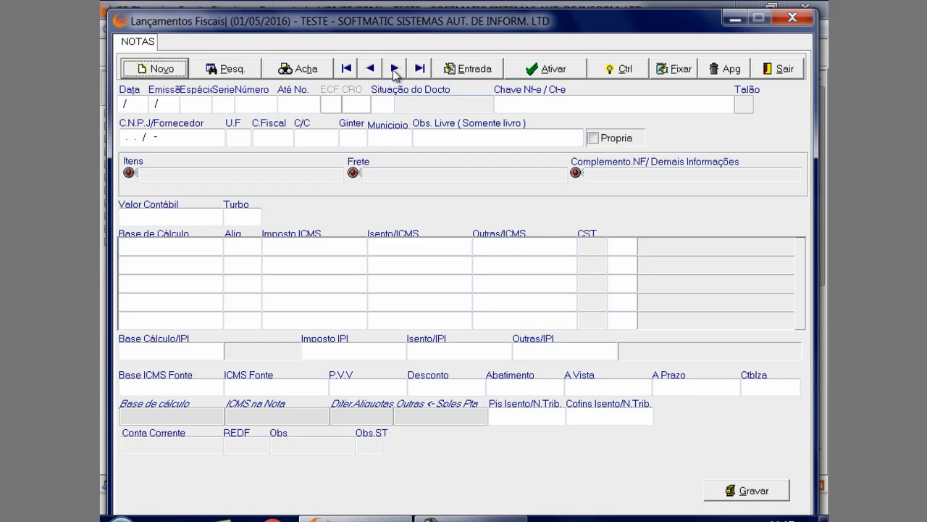
Browse the recorded fiscal notes forward and back from the first one, and bring up note 2
left_click(355, 68)
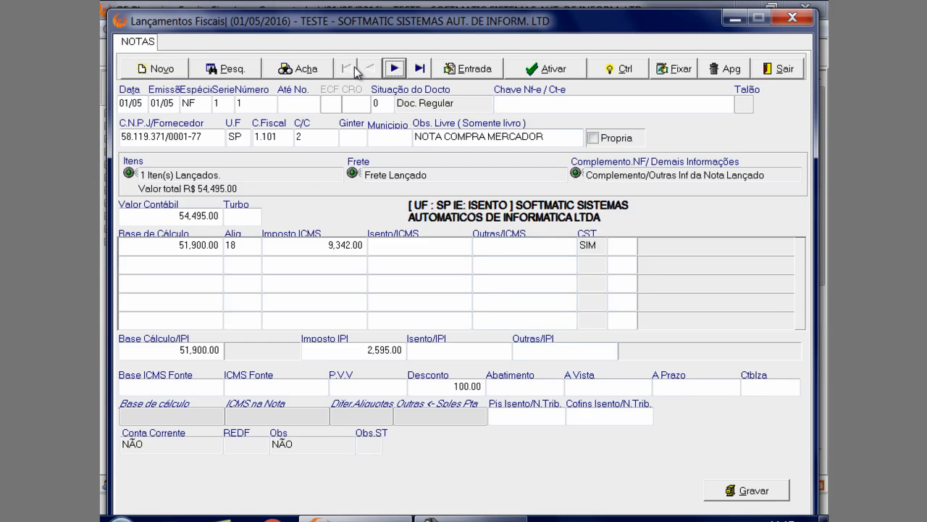
left_click(393, 71)
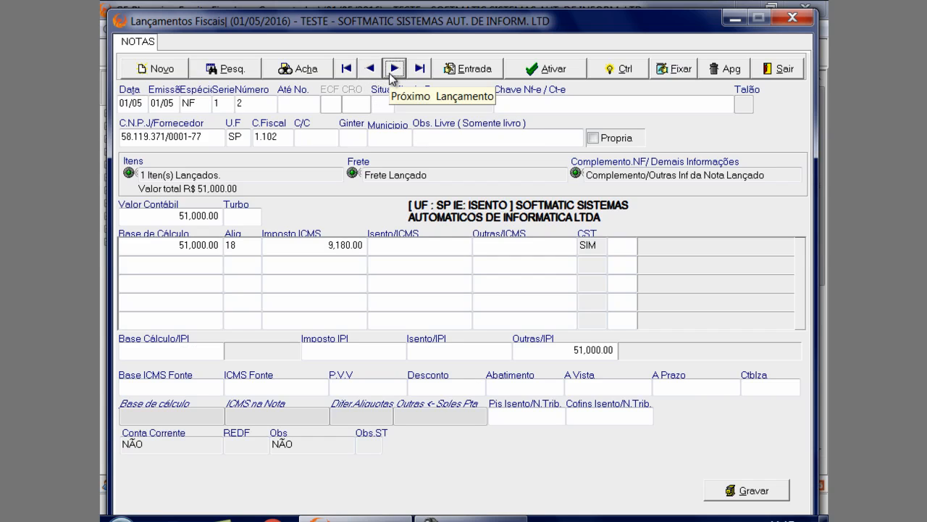
left_click(393, 73)
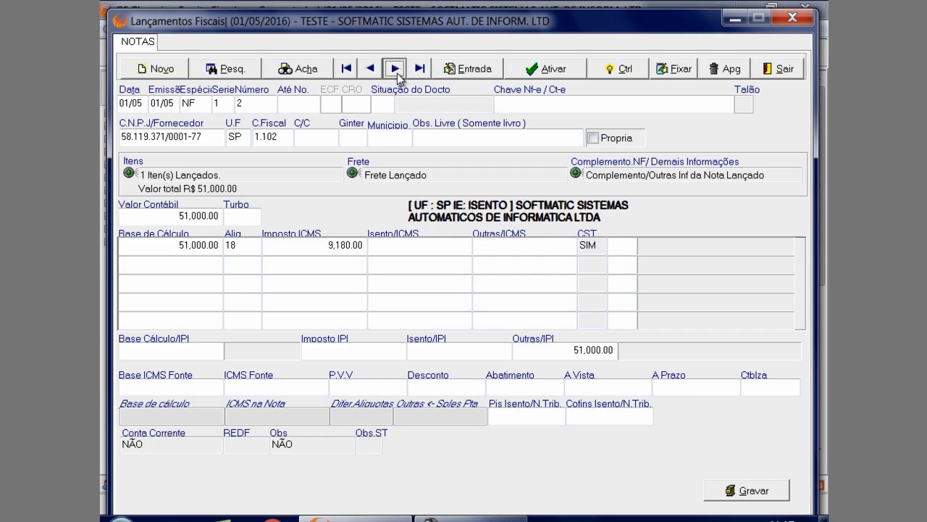
left_click(368, 70)
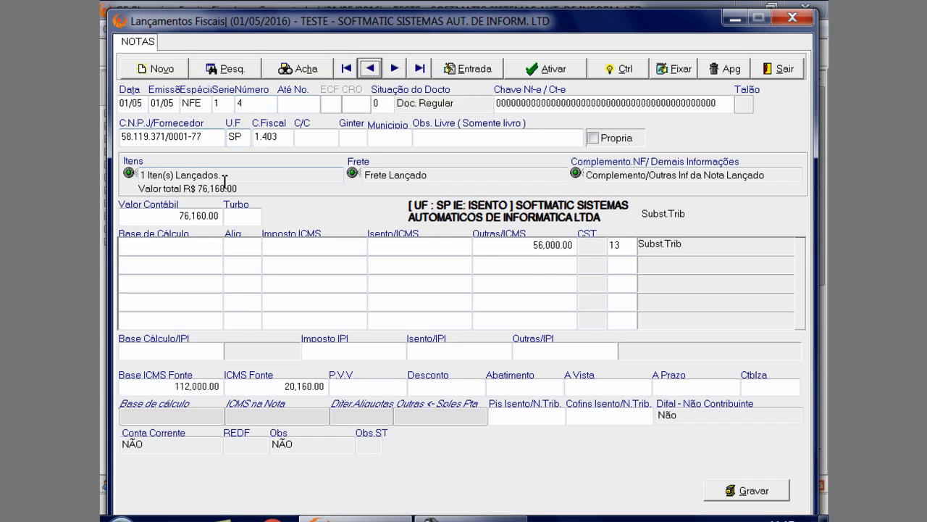
left_click(377, 70)
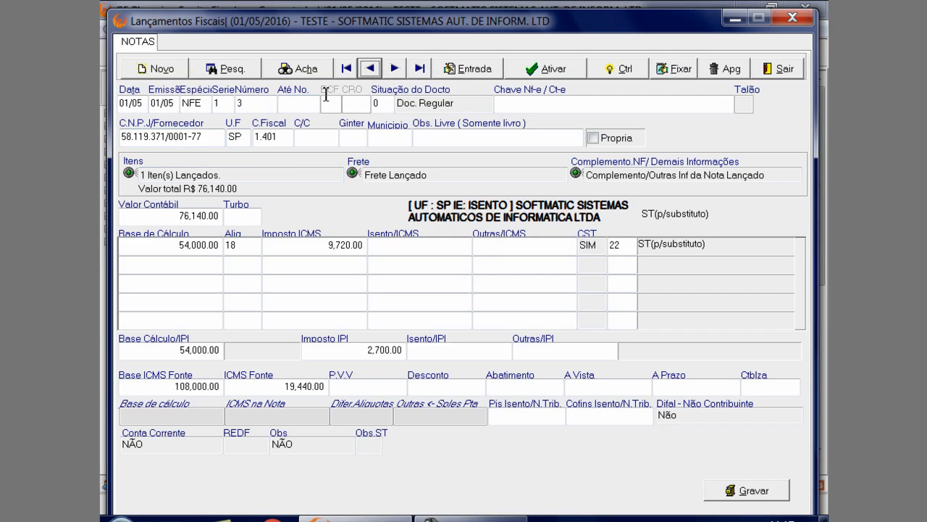
left_click(346, 68)
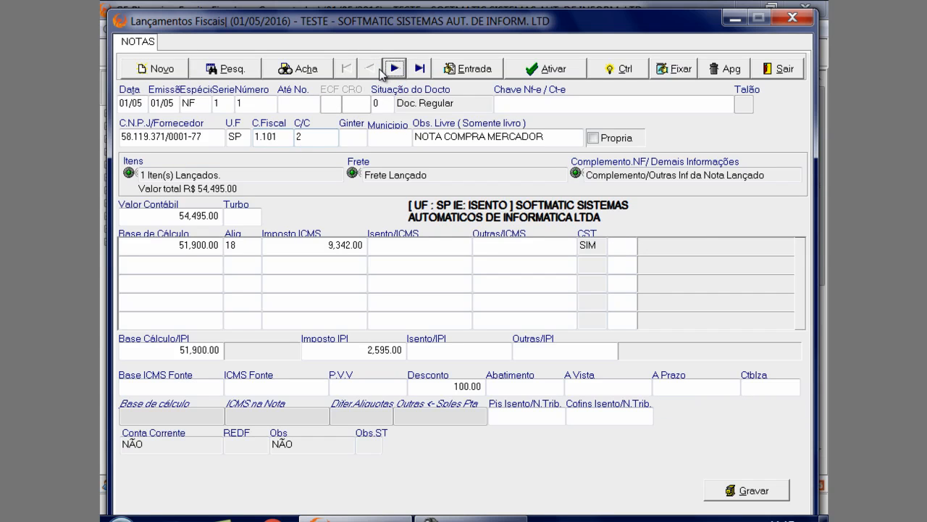
left_click(392, 70)
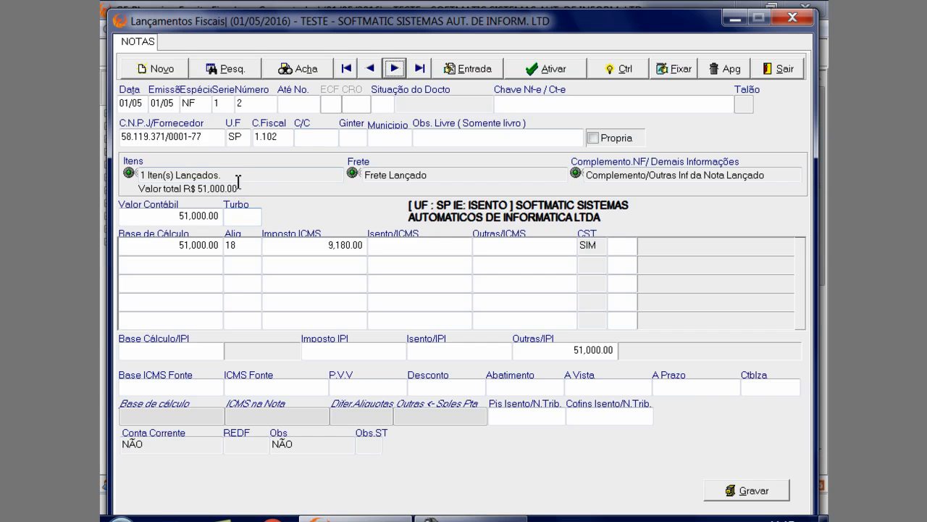
Open the COMPUTADORES item of note 2 and bring up its Impostos details
left_click(300, 174)
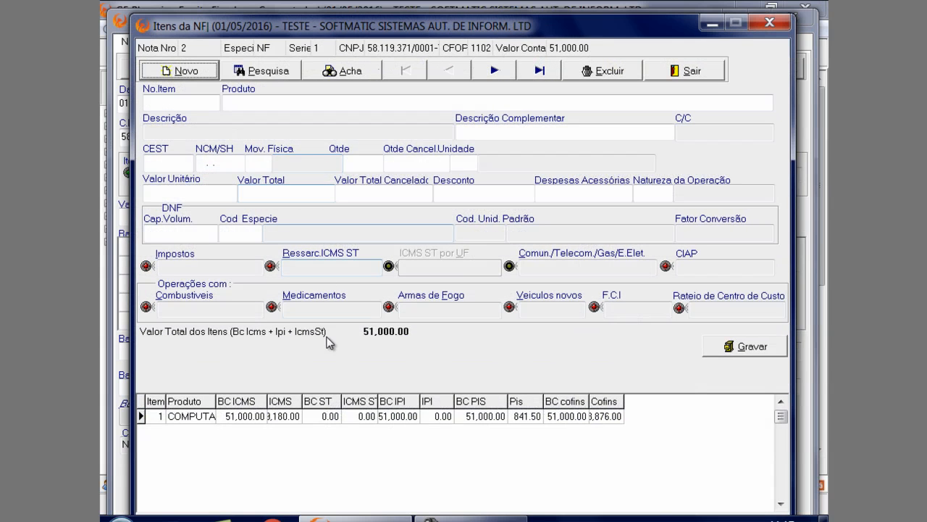
left_click(324, 417)
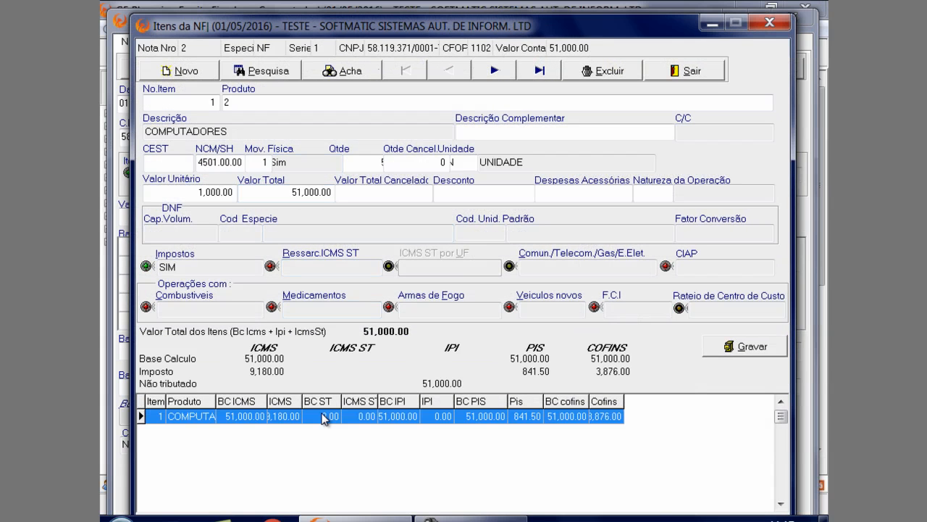
left_click(226, 268)
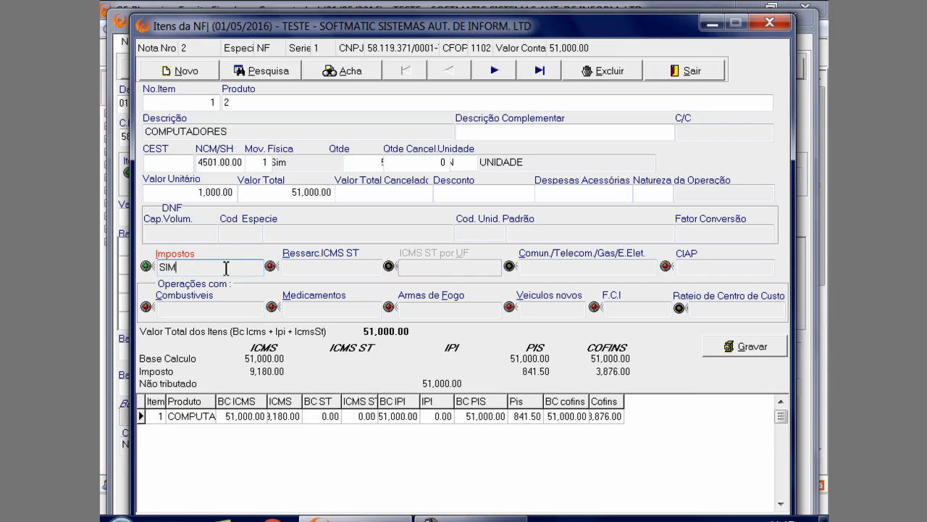
key("ctrl+Return")
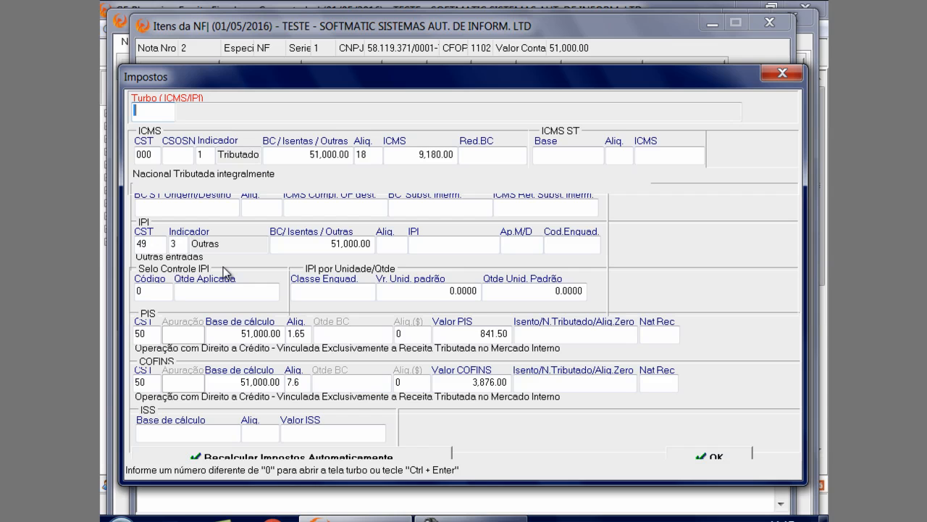
Set the COMPUTADORES item's PIS CST to 99, clear the PIS rate and zero the PIS value, keeping the calculation base
left_click_drag(347, 65, 370, 43)
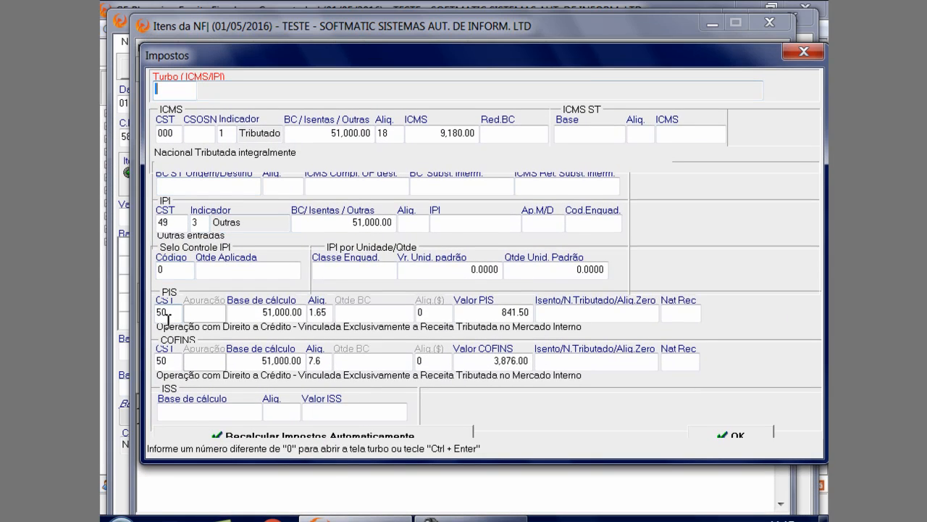
left_click(167, 312)
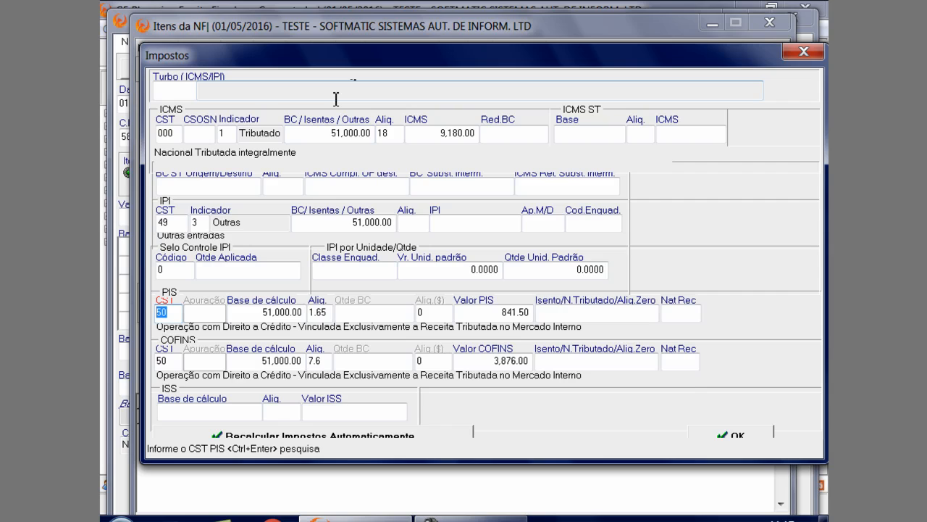
type("99")
key("Return")
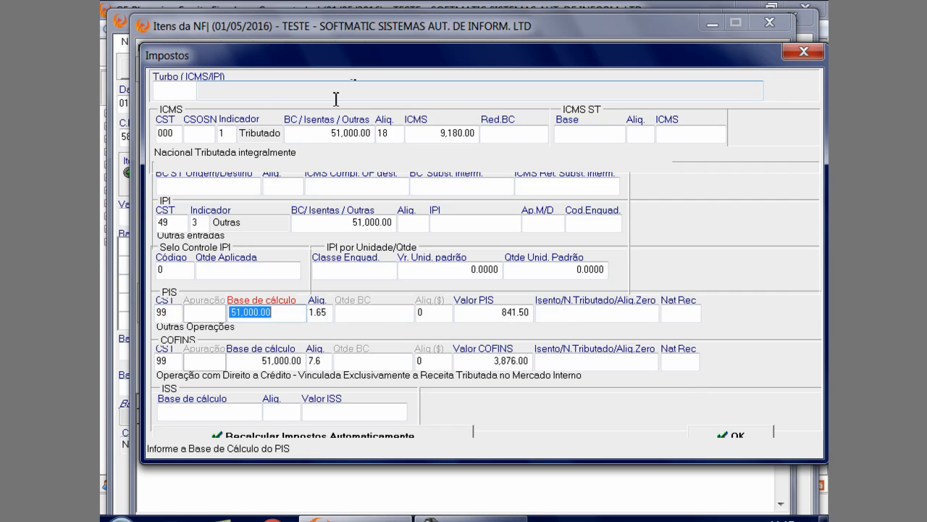
key("Return")
key("BackSpace")
key("Return")
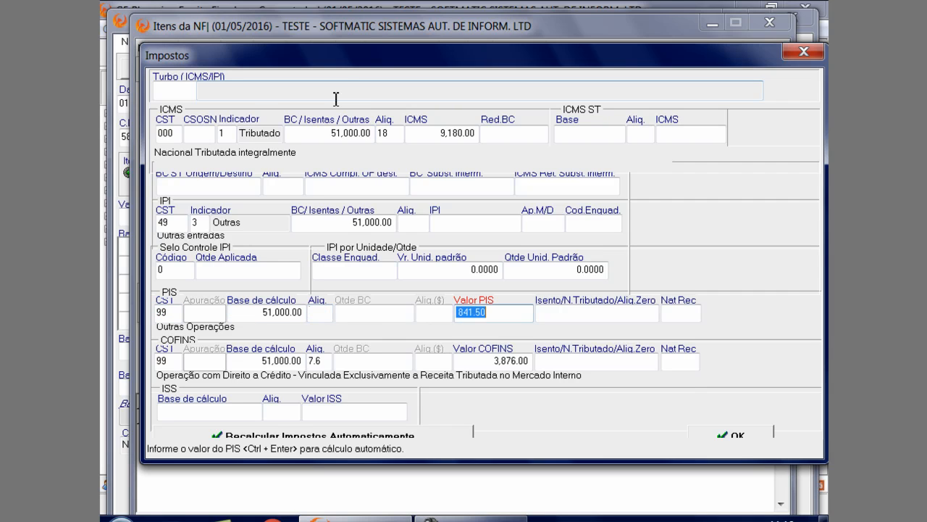
key("Return")
key("Return")
Clear the COFINS rate, zero the COFINS value and accept the item's taxes
key("Return")
key("Return")
key("Return")
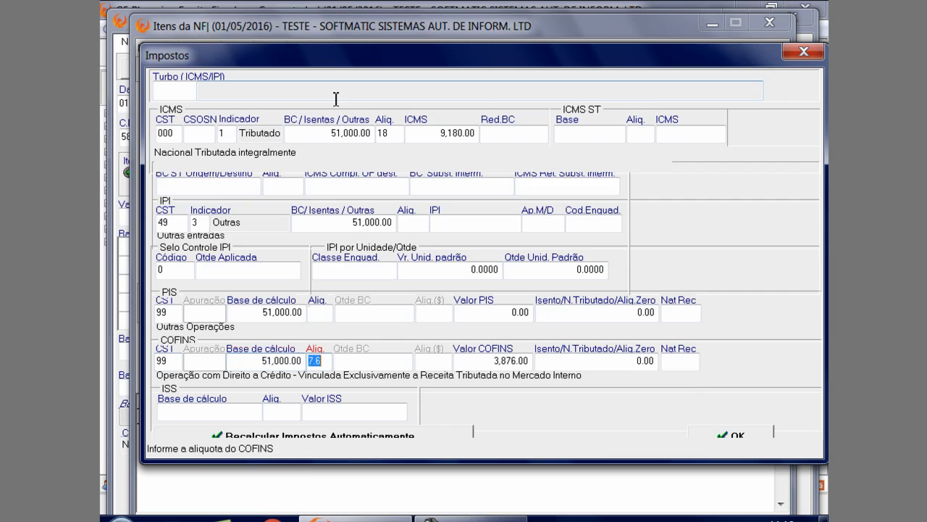
key("BackSpace")
key("Return")
key("BackSpace")
key("Return")
key("Return")
key("Return")
key("Return")
key("Return")
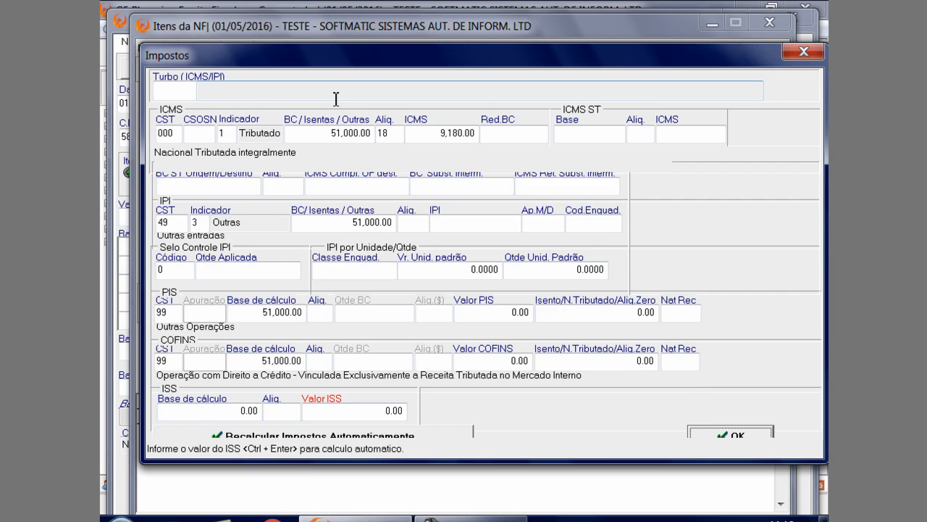
left_click(733, 433)
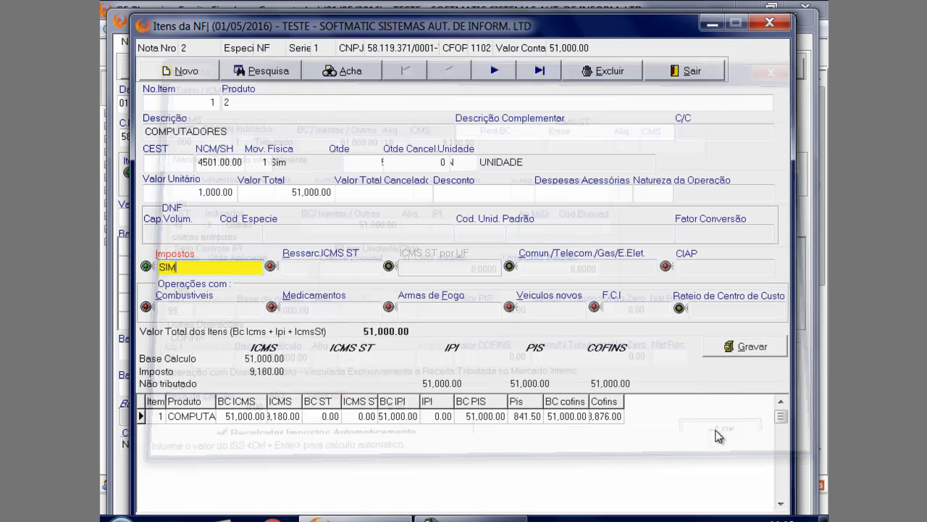
Save the COMPUTADORES item despite the missing Natureza da Operação, and save fiscal note 2
left_click(752, 346)
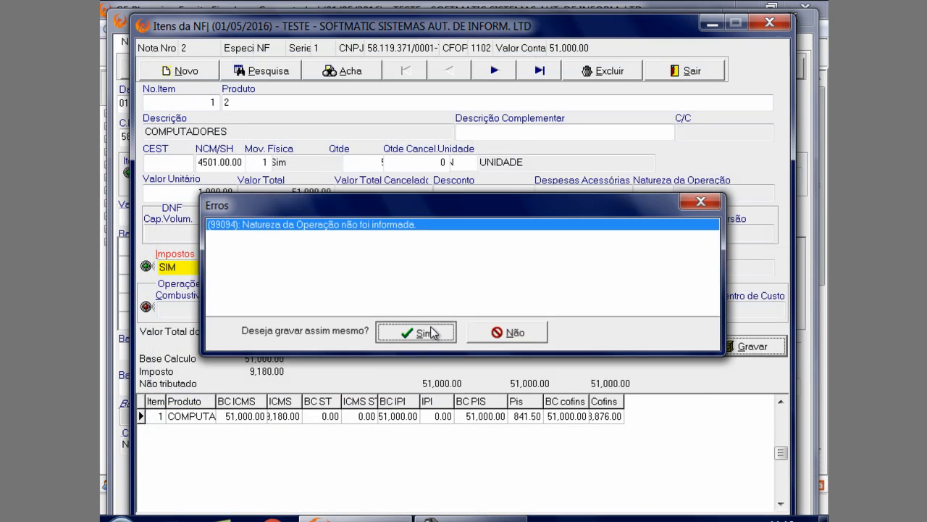
left_click(427, 331)
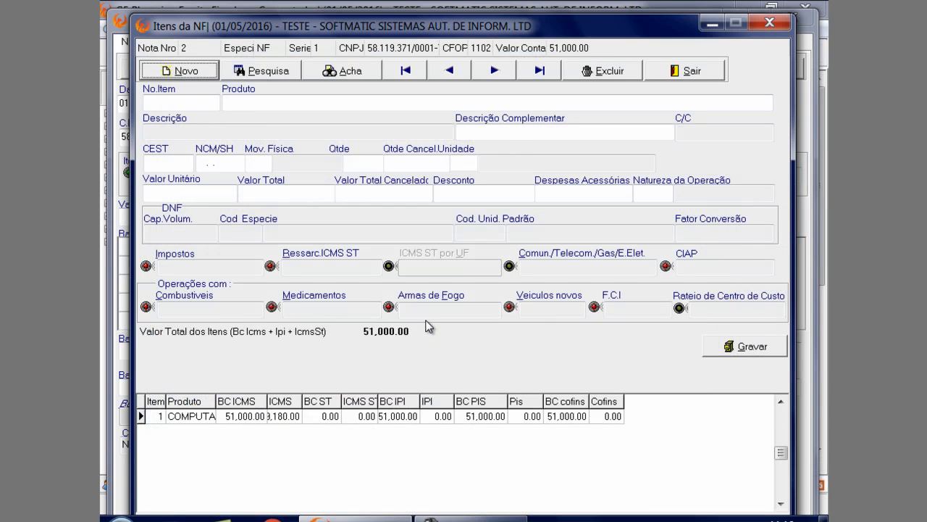
left_click(695, 72)
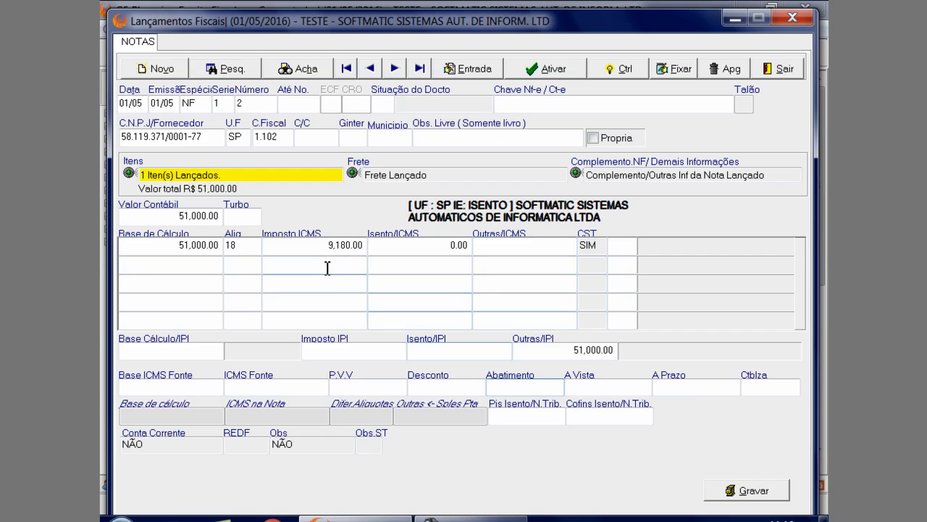
left_click(732, 489)
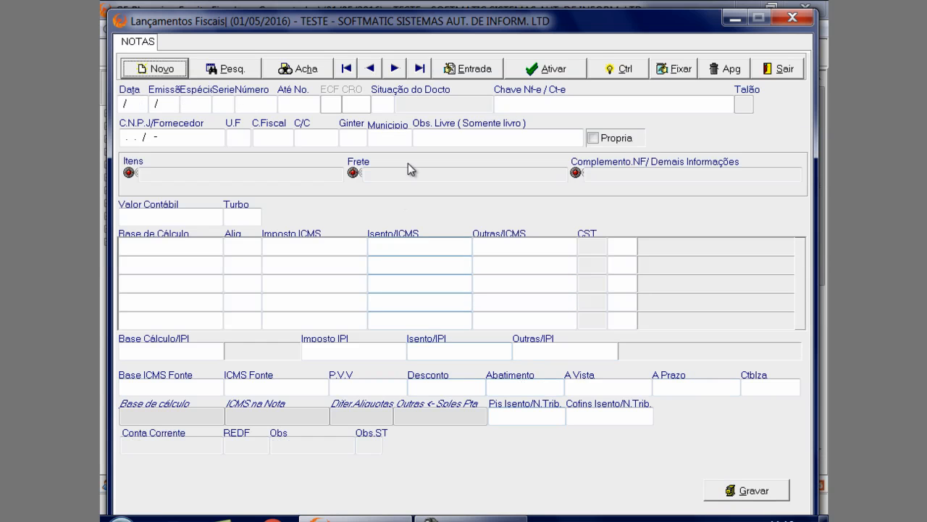
Bring up fiscal note 3 and open the Impostos details of its CHAPA DE AÇO item
left_click(395, 70)
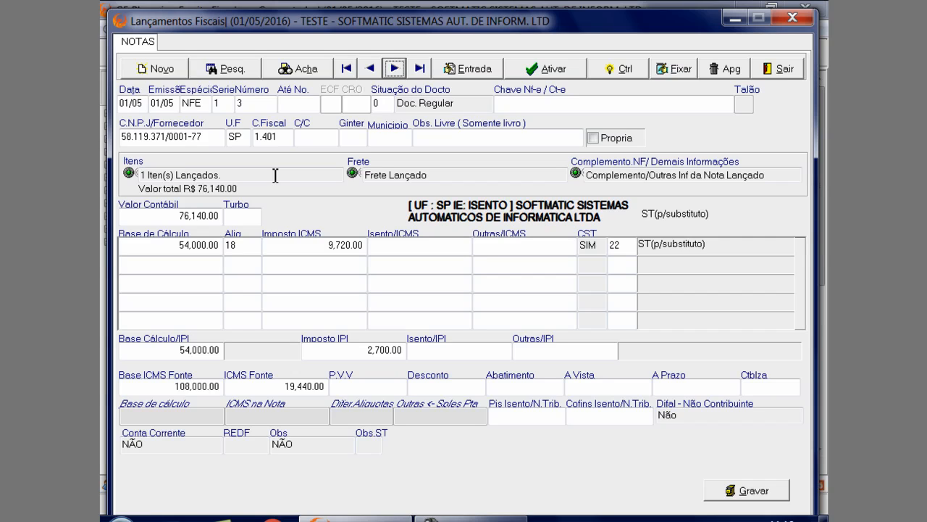
left_click(315, 176)
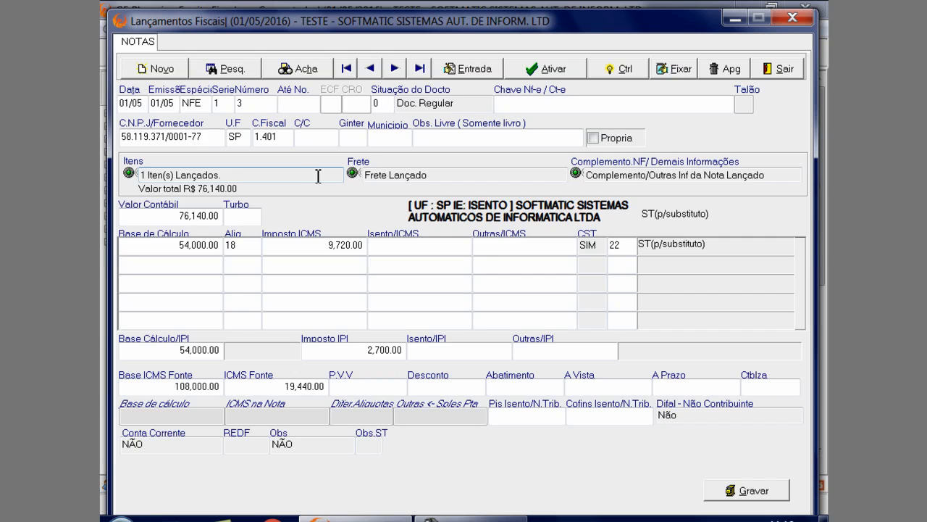
double_click(316, 175)
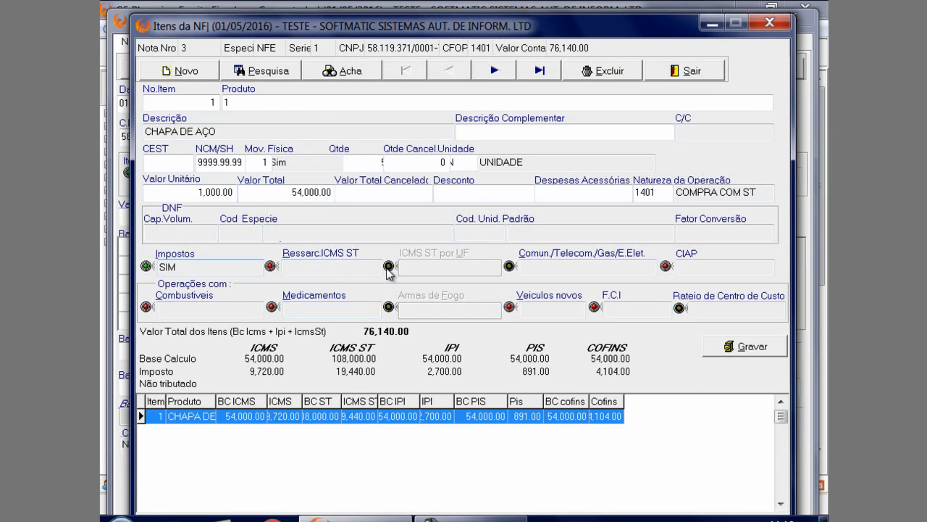
left_click(237, 272)
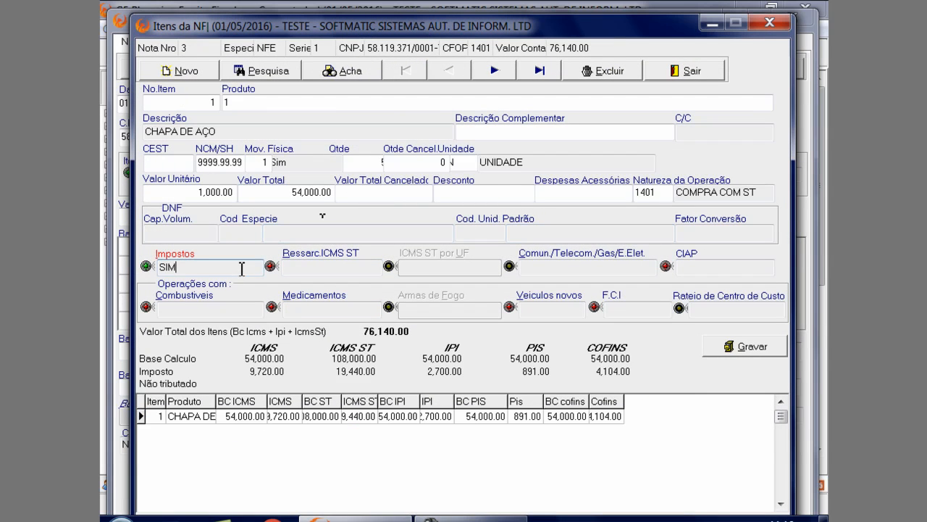
key("ctrl+Return")
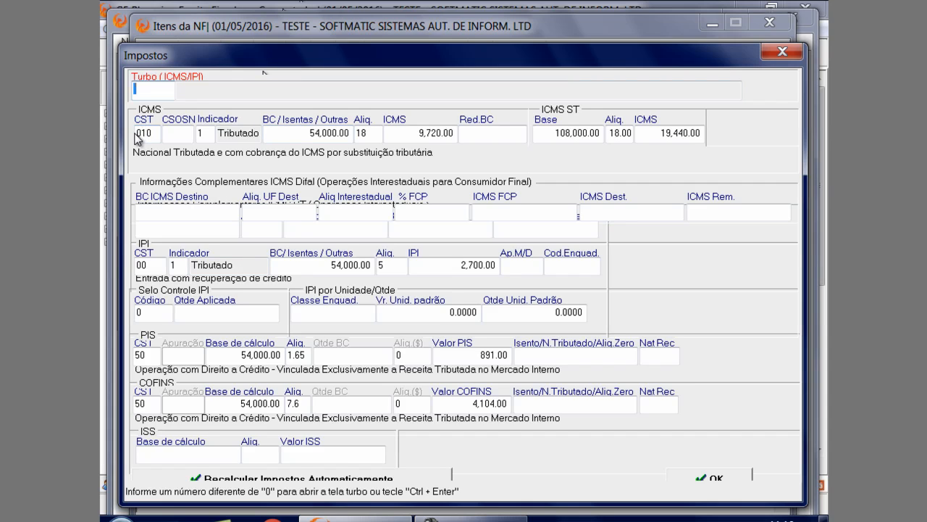
Examine the ICMS ST base, rate and tax of the CHAPA DE AÇO item and return to the fiscal note
left_click(588, 132)
double_click(589, 133)
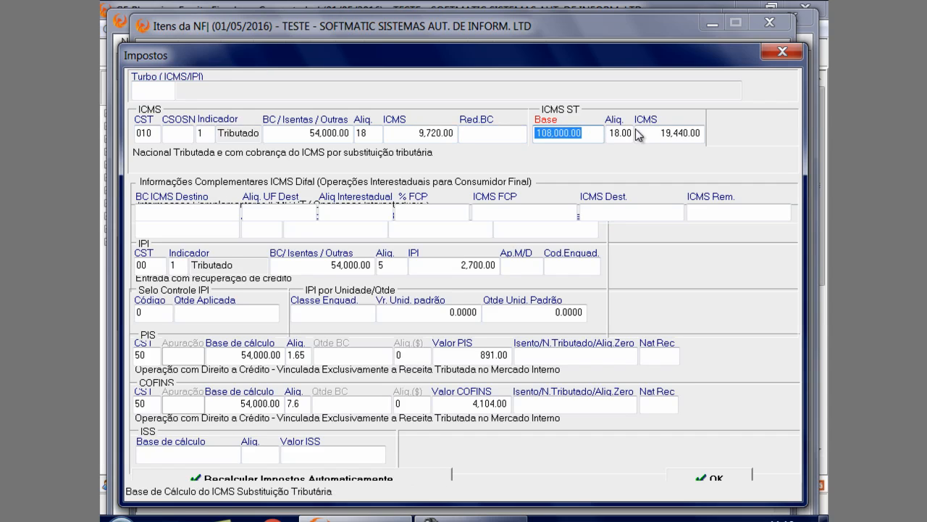
left_click(625, 132)
double_click(623, 134)
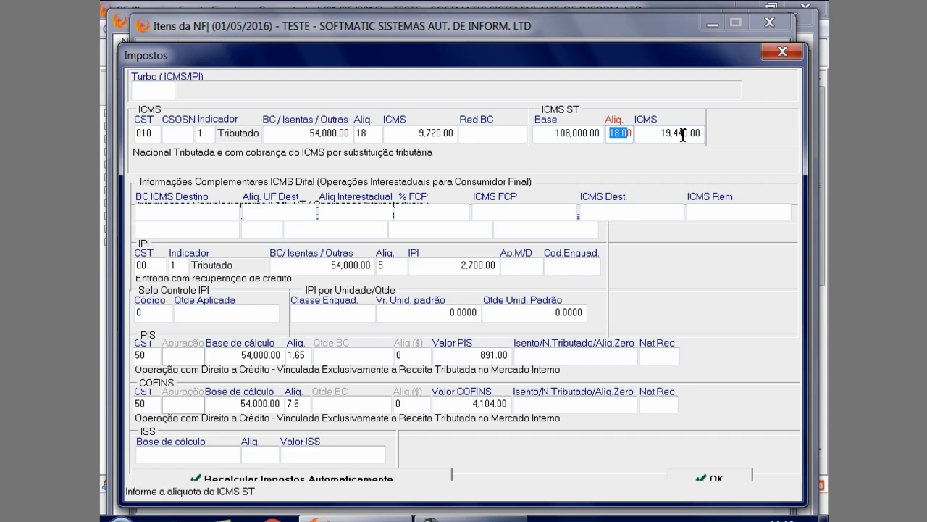
key("Tab")
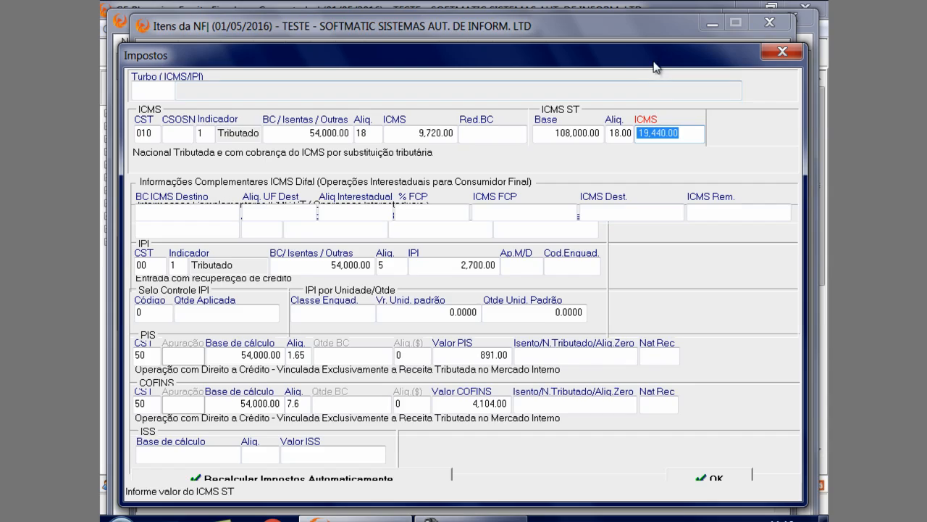
left_click_drag(654, 62, 551, 52)
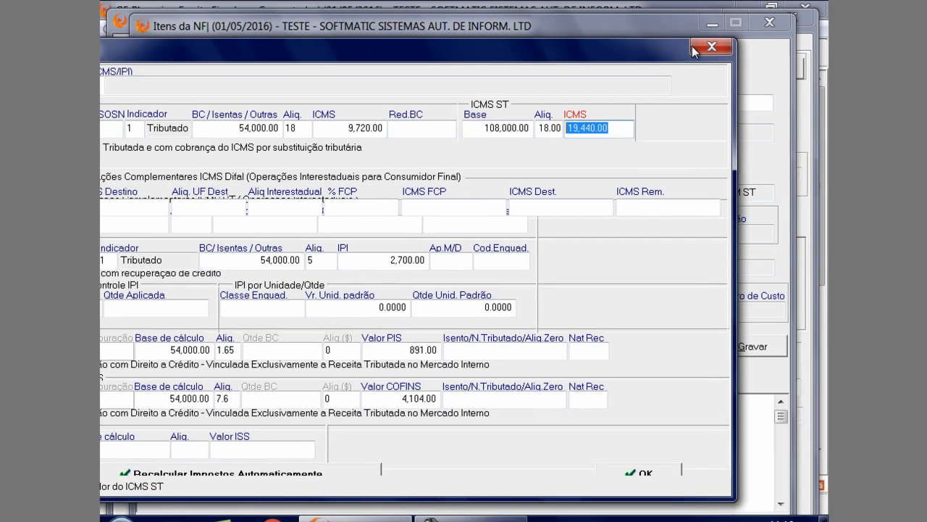
left_click(712, 47)
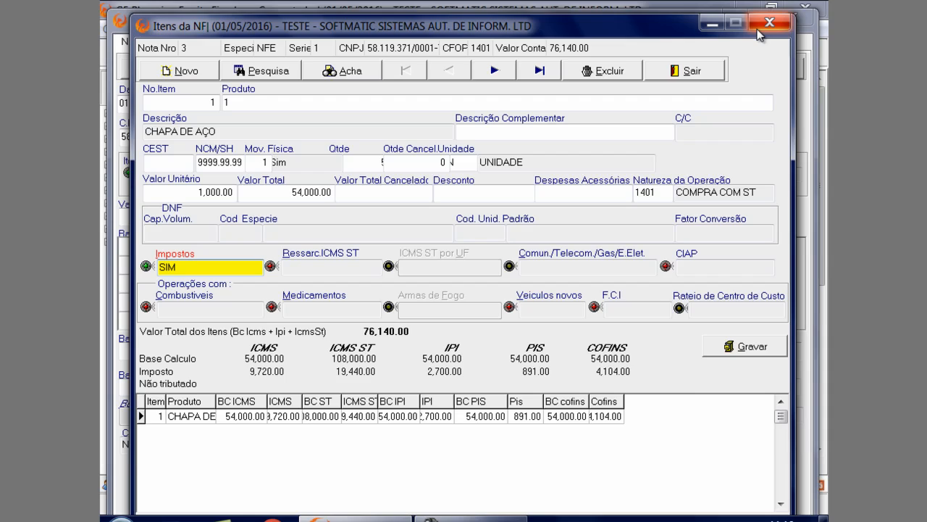
left_click(769, 22)
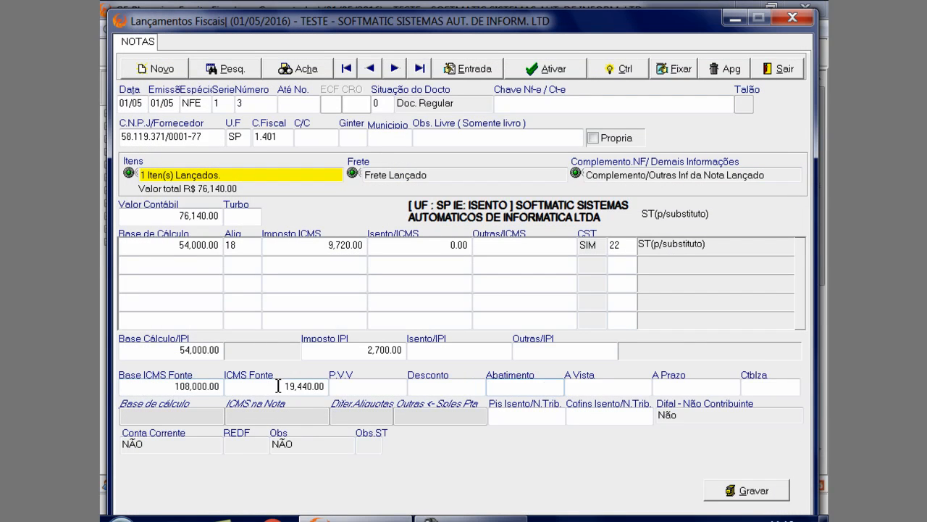
Check the note's ICMS Fonte and look up the description of CFOP 1.401 in the CFOP register
left_click(237, 387)
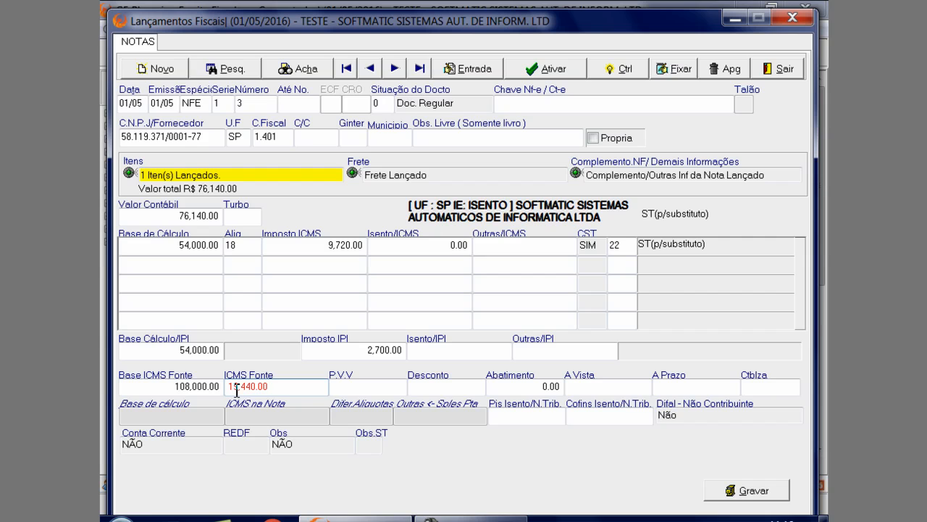
left_click(255, 138)
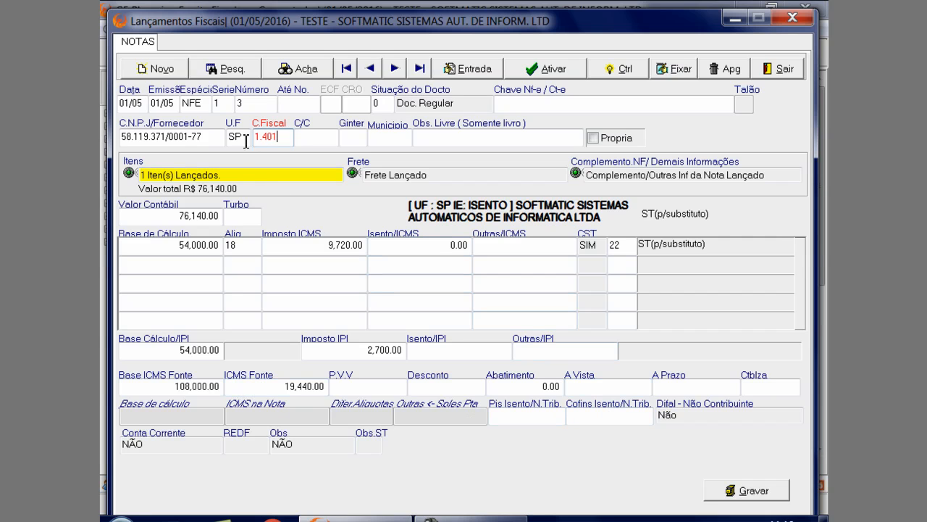
key("F1")
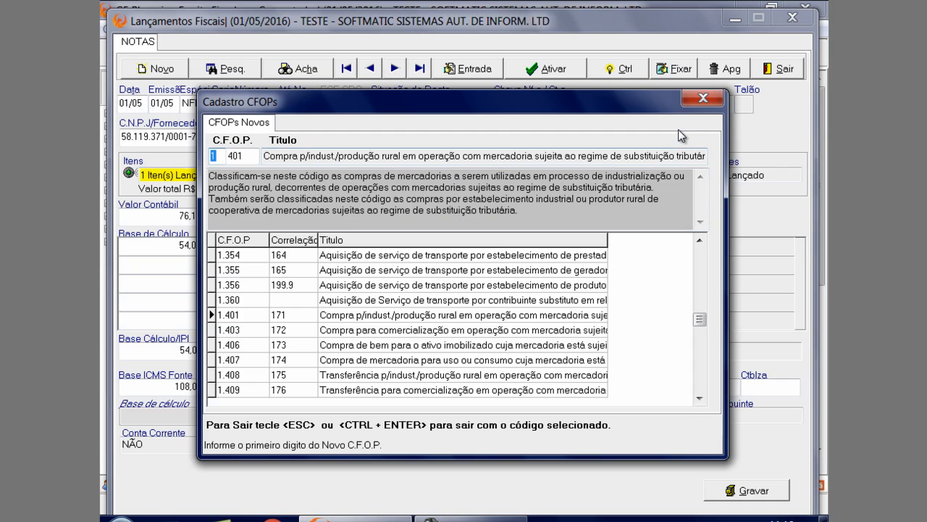
left_click(703, 98)
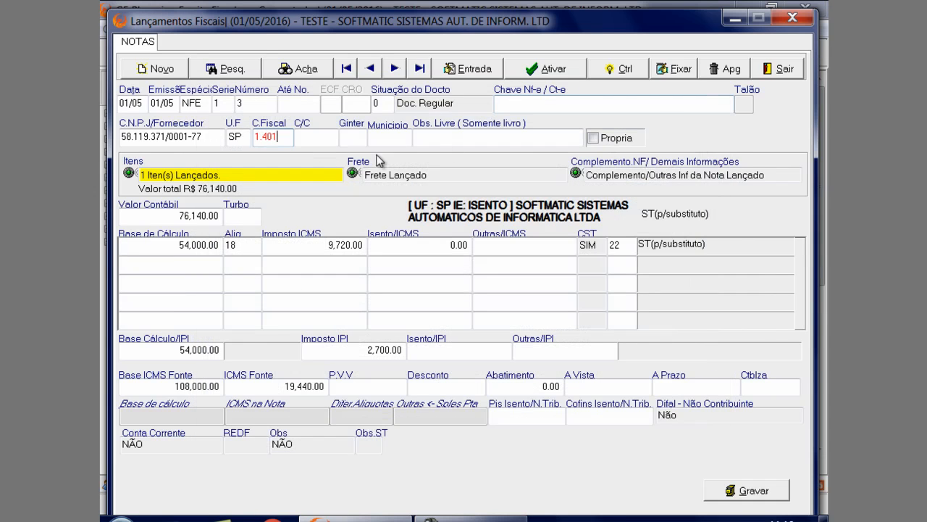
Choose code 22 - St(p/Substituto) for the first ICMS line and save fiscal note 3
left_click(616, 246)
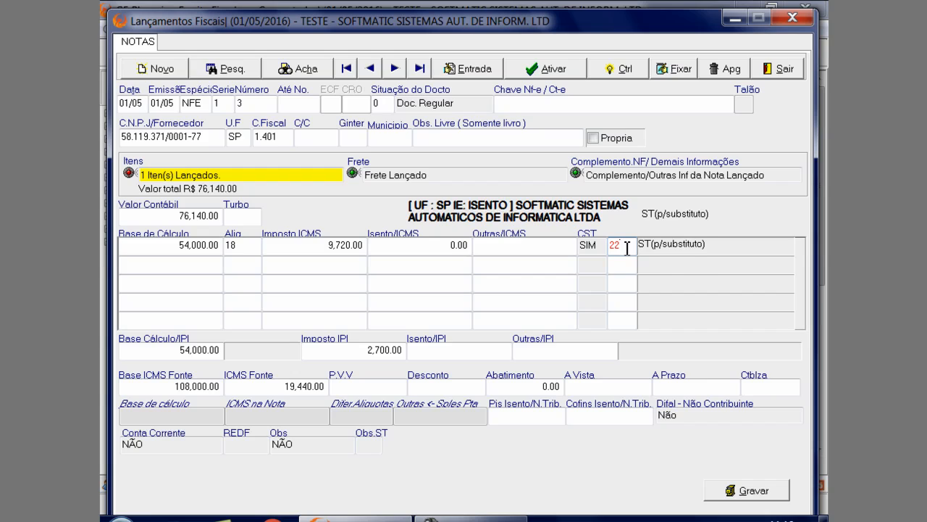
left_click(627, 247)
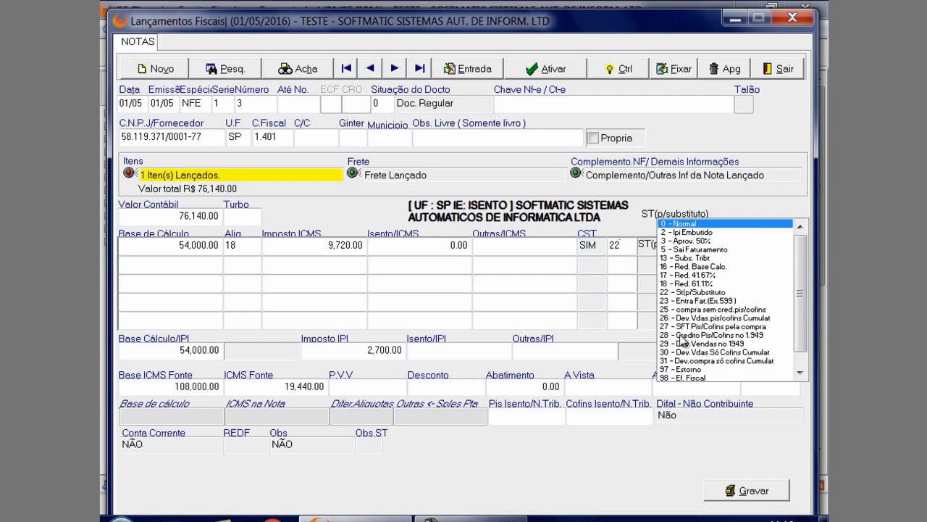
left_click(671, 293)
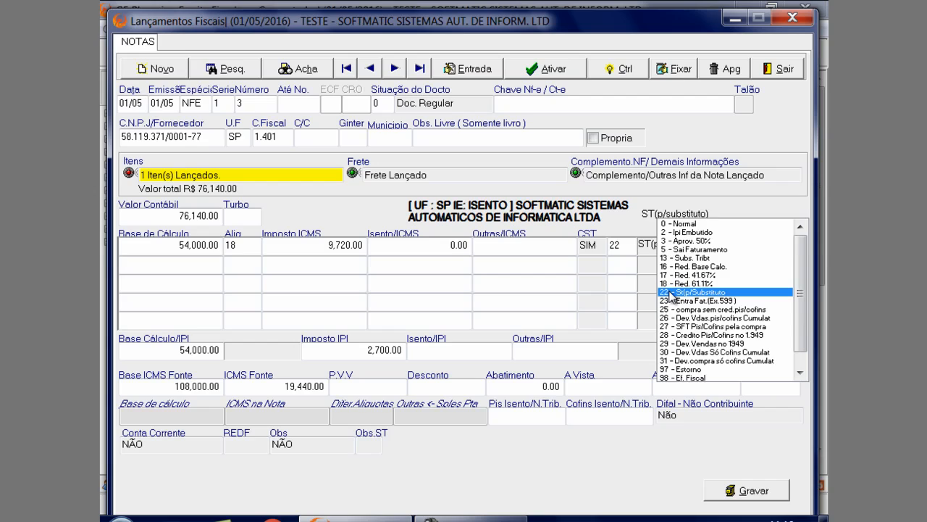
left_click(672, 292)
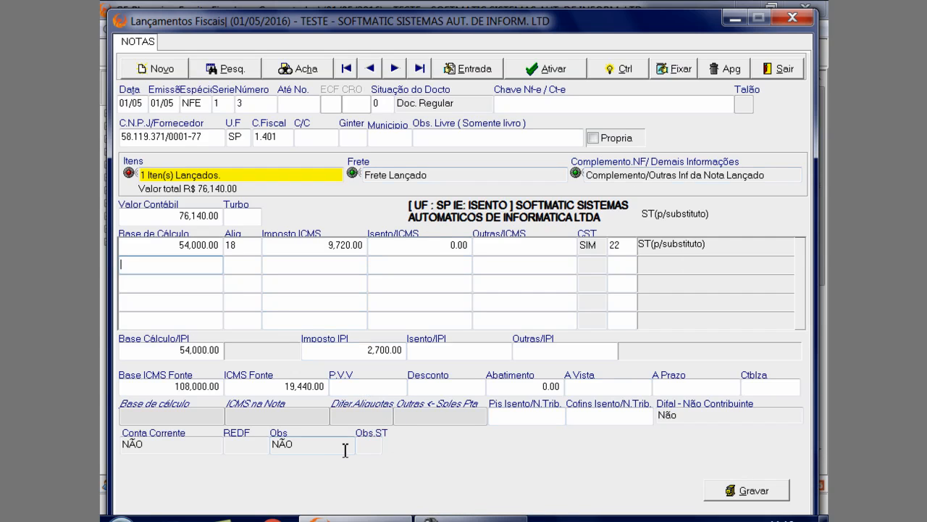
left_click(749, 493)
Bring up fiscal note 4 and examine its Espécie and the Chave Nf-e / Ct-e
left_click(397, 68)
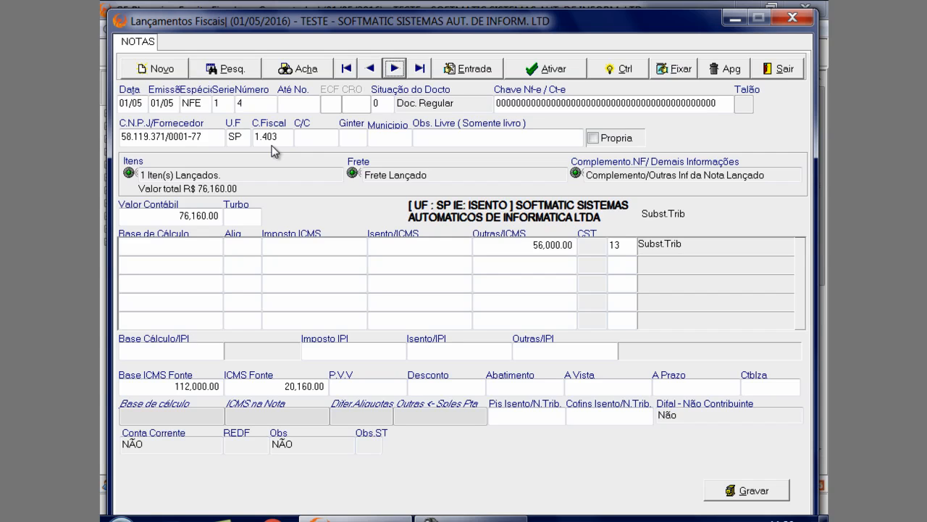
left_click(200, 103)
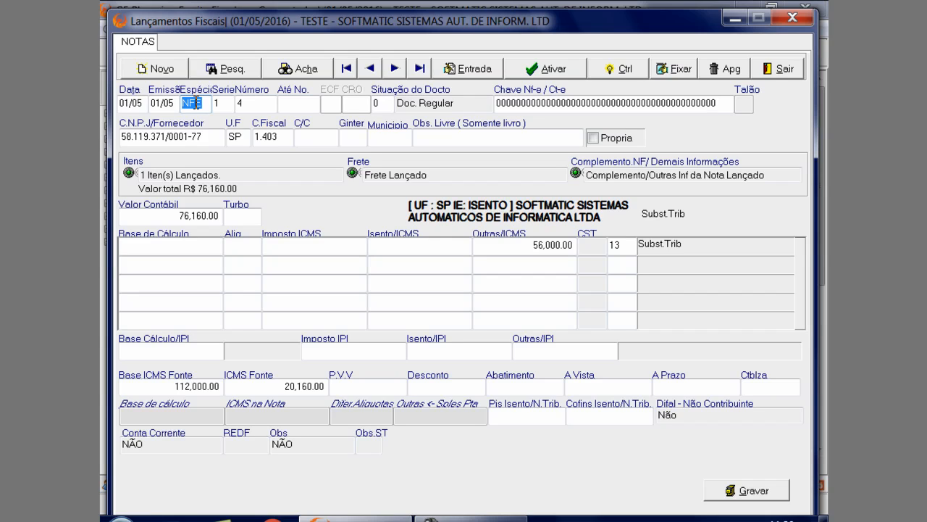
left_click_drag(721, 103, 505, 103)
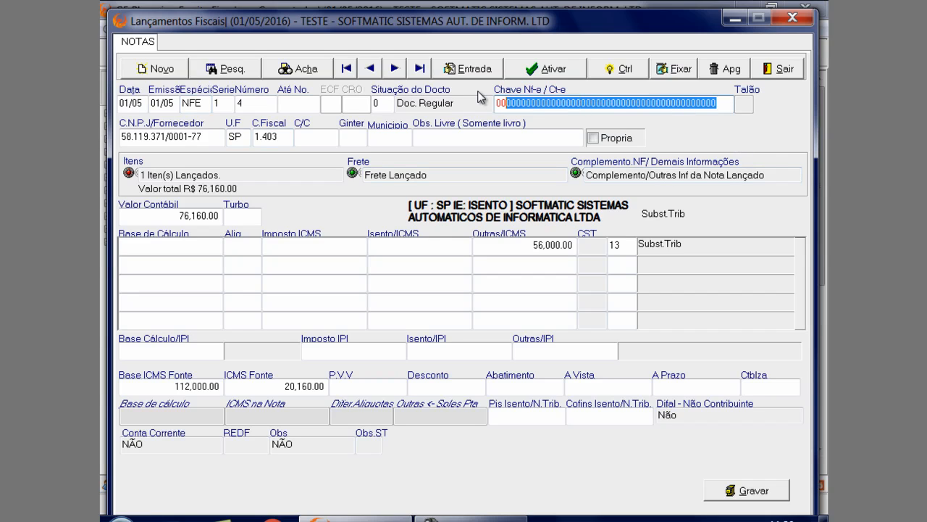
key("Home")
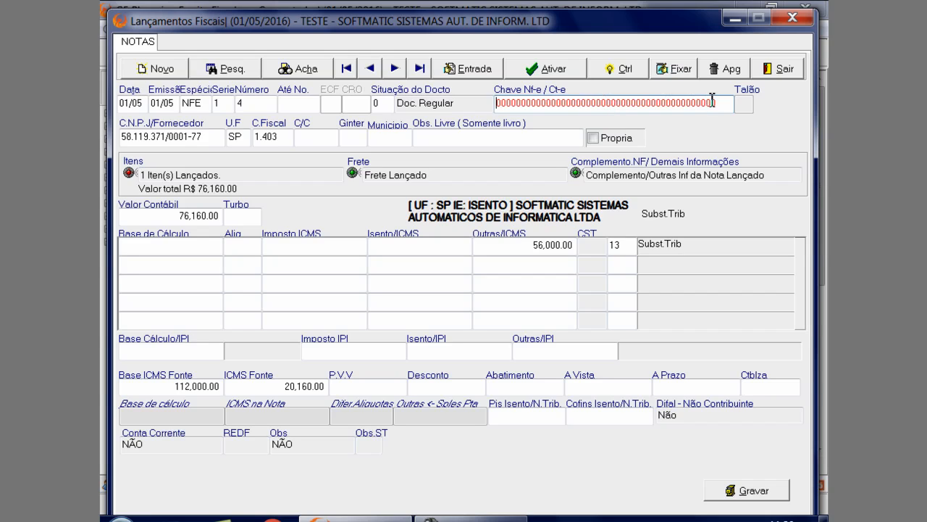
left_click_drag(719, 103, 501, 105)
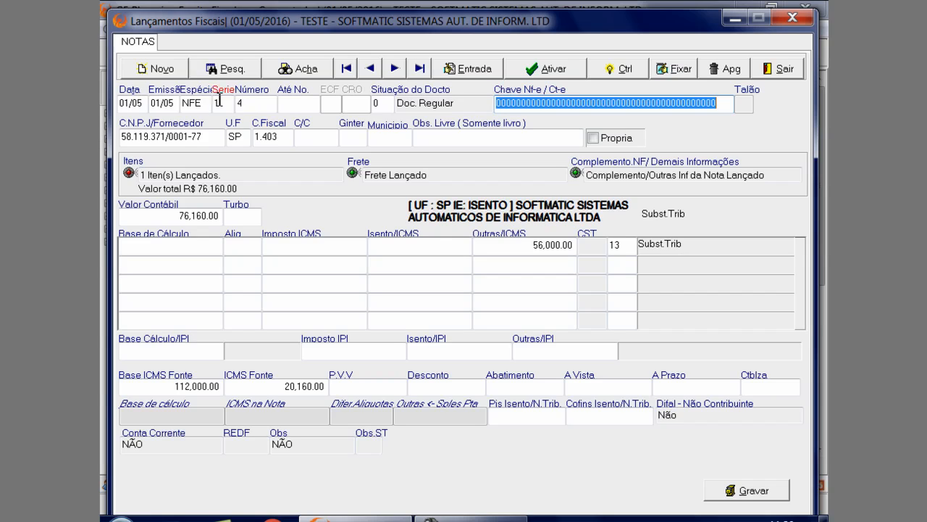
Check the C.Fiscal of fiscal note 4 and open the taxes of its COMPUTADORES item
left_click(265, 137)
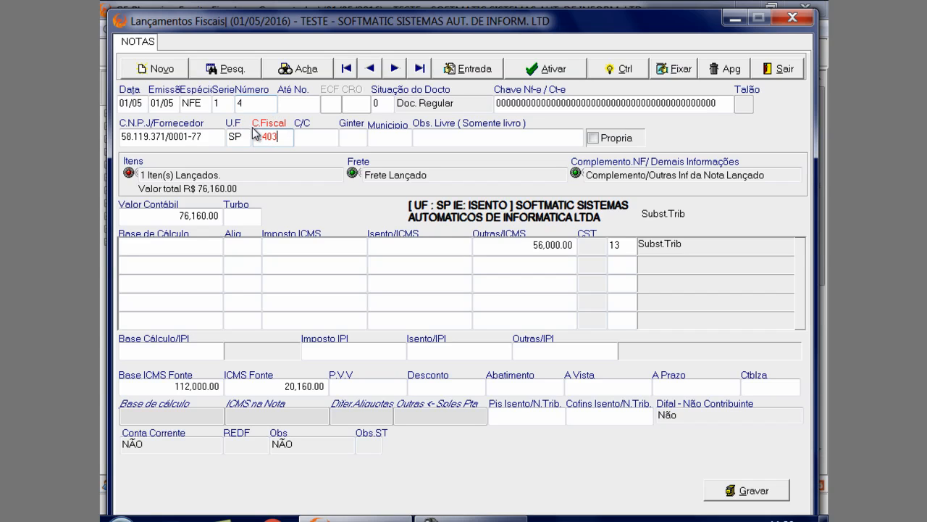
left_click(240, 177)
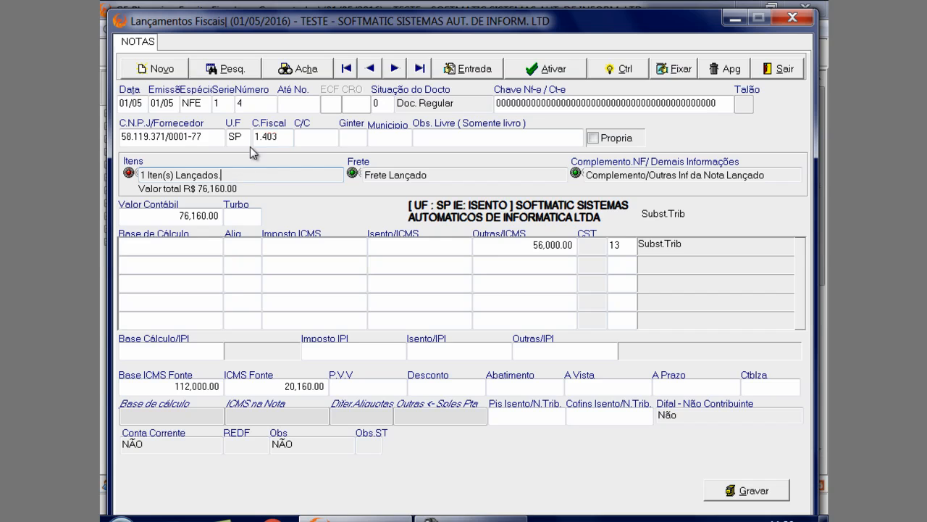
key("Return")
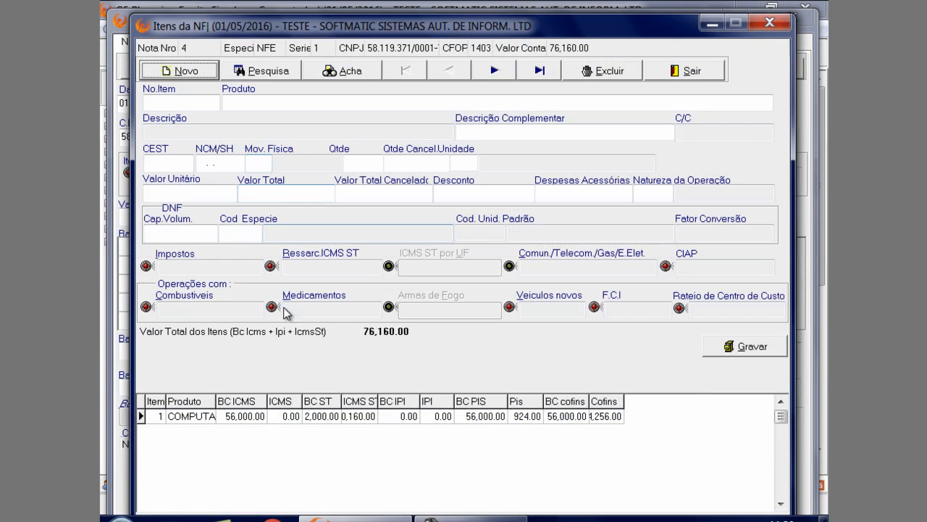
left_click(298, 416)
left_click(234, 268)
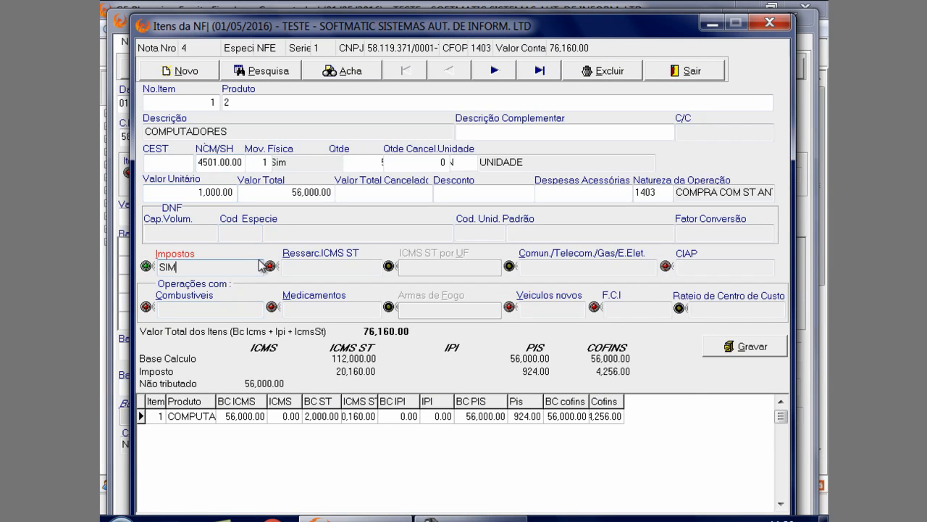
key("Return")
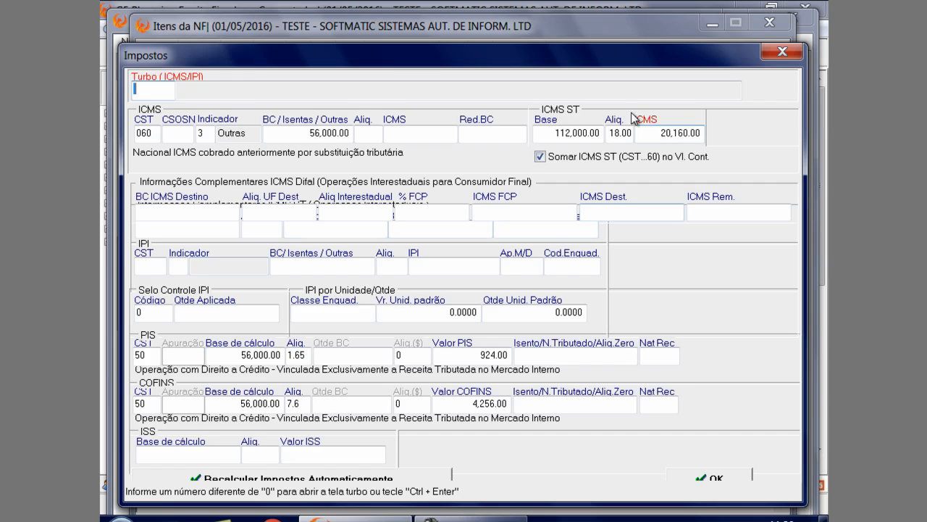
Examine the ICMS CST and the ICMS ST base, rate and tax of the COMPUTADORES item
left_click(155, 136)
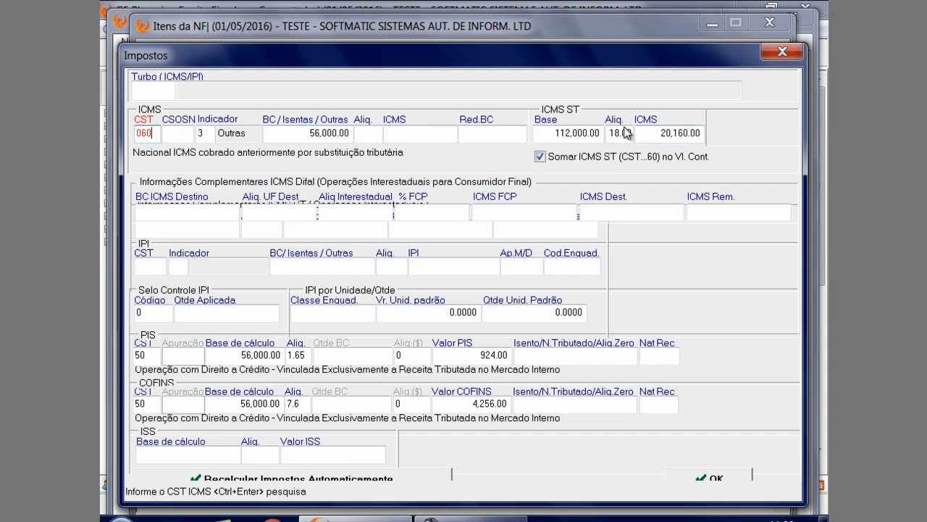
left_click(581, 135)
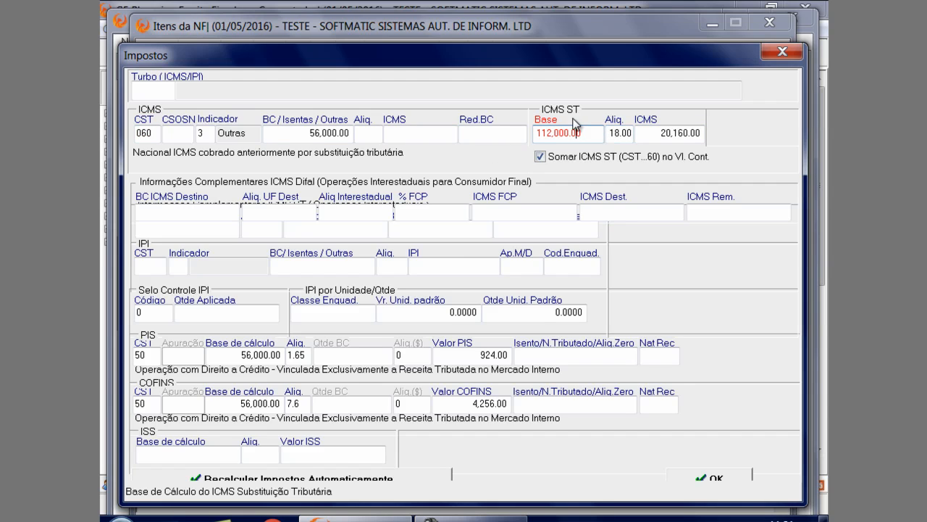
left_click(628, 138)
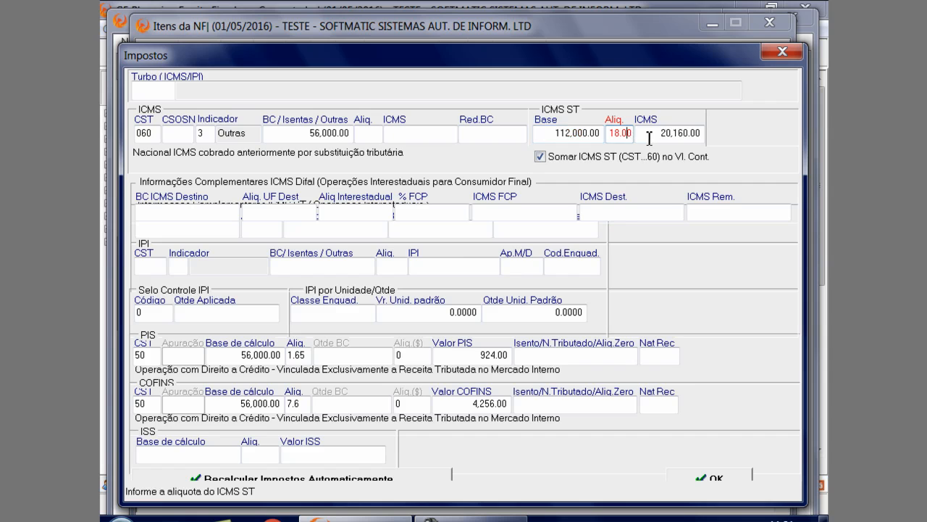
left_click(647, 136)
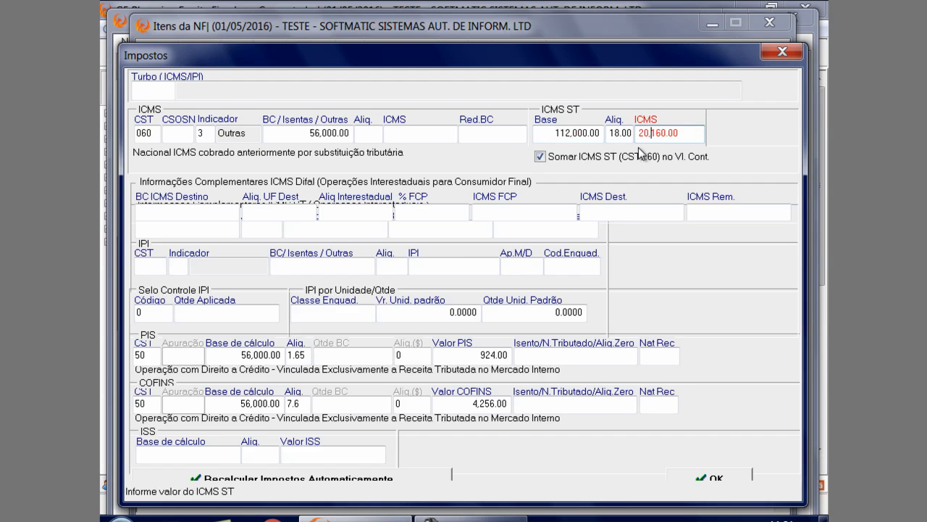
Confirm the taxes, save the COMPUTADORES item as it stands and return to the fiscal note
left_click(719, 473)
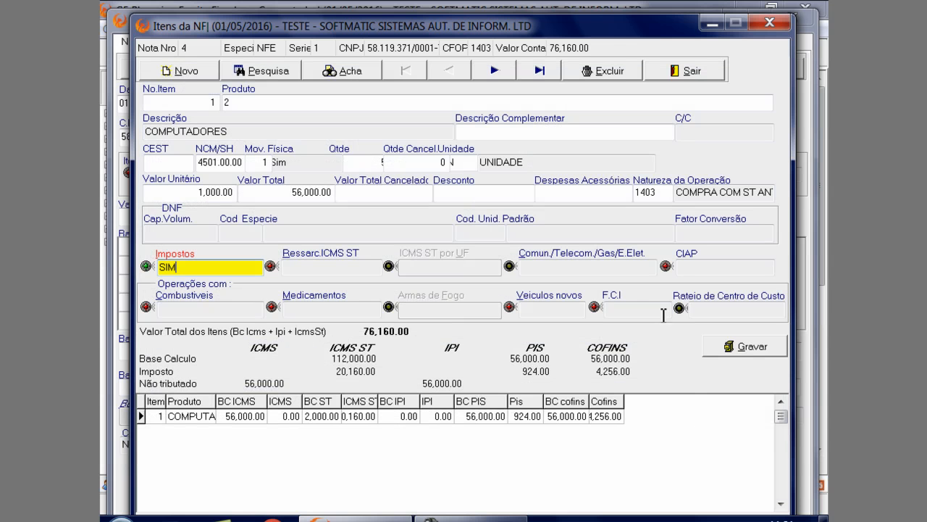
left_click(732, 346)
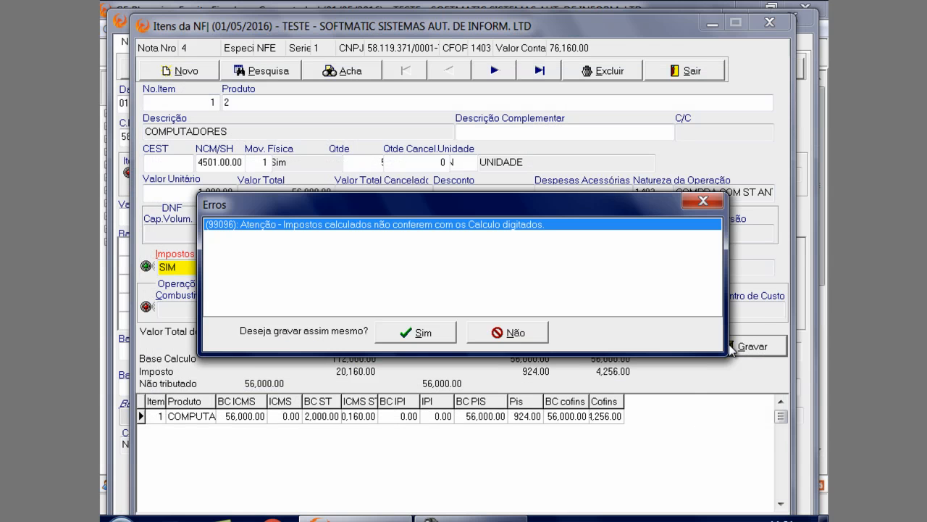
left_click(423, 333)
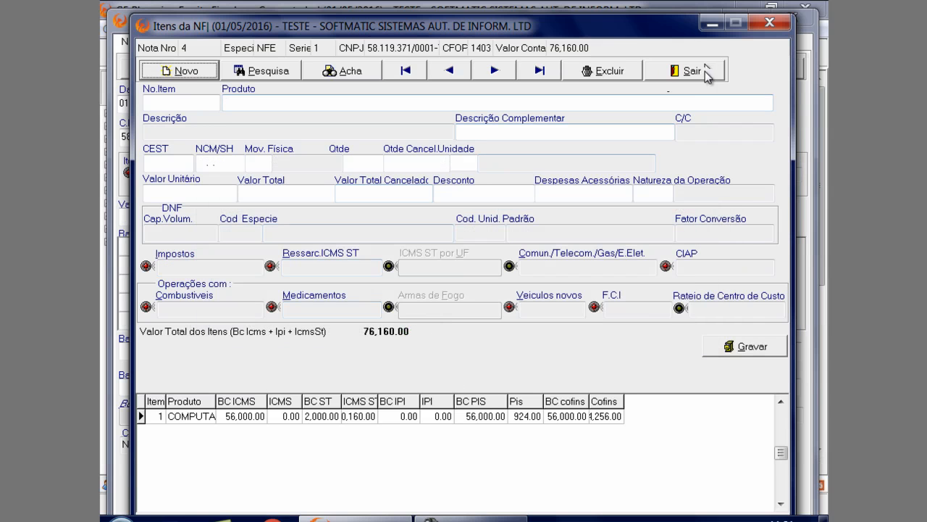
left_click(704, 70)
Reload fiscal note 4 and choose code 13 - Subs. Tribt for its first ICMS line
left_click(366, 67)
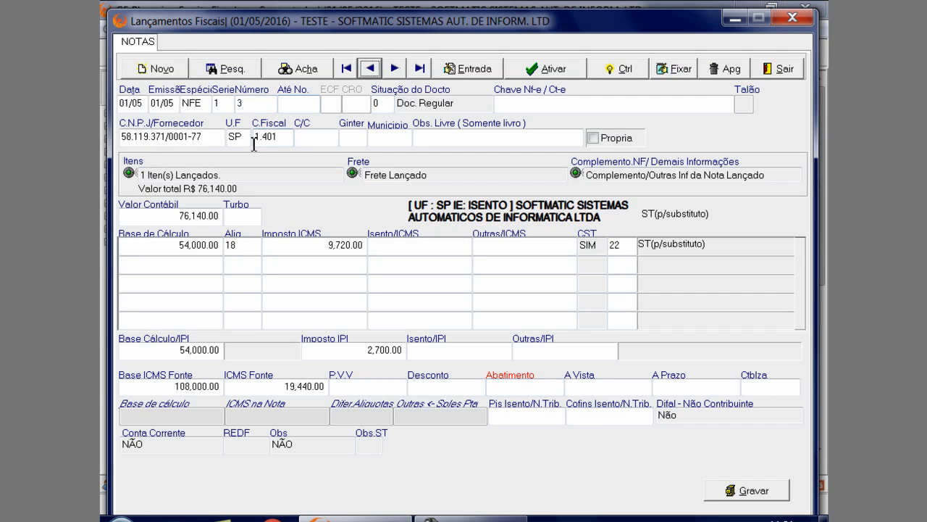
left_click(395, 67)
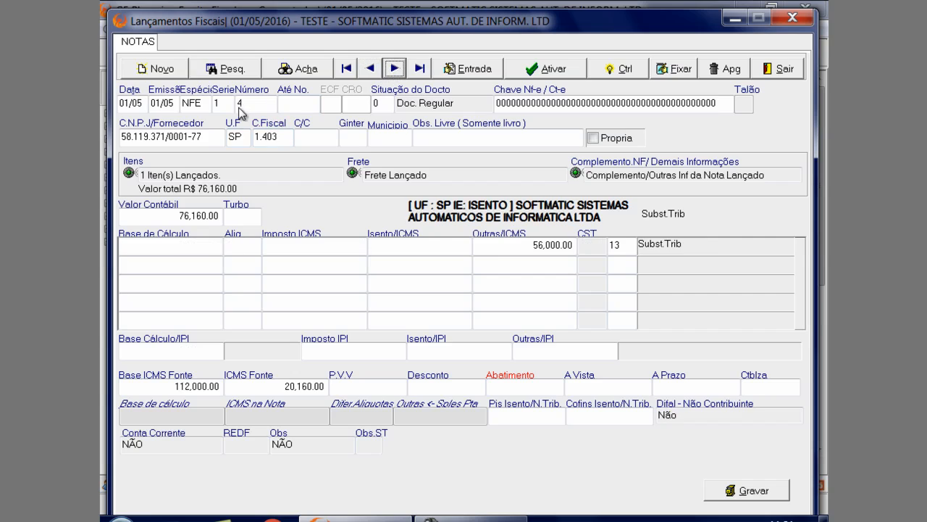
left_click(286, 136)
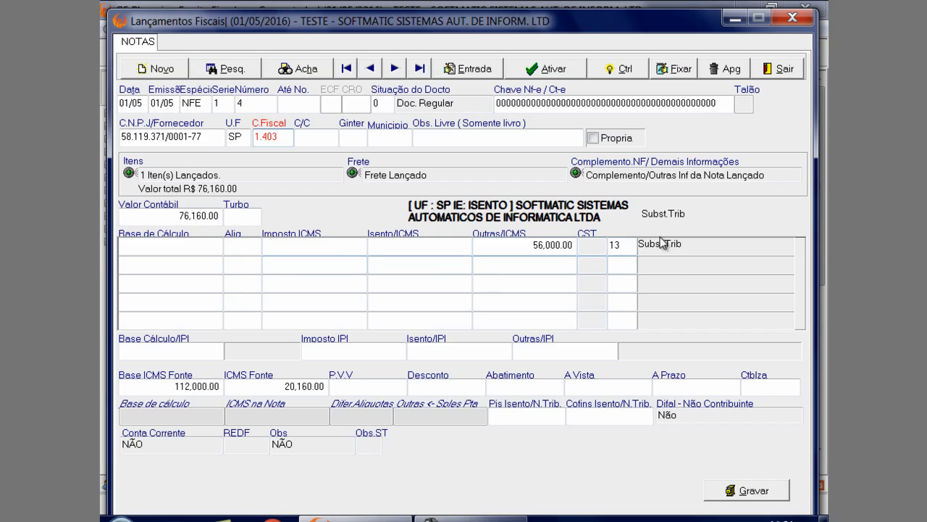
left_click(628, 246)
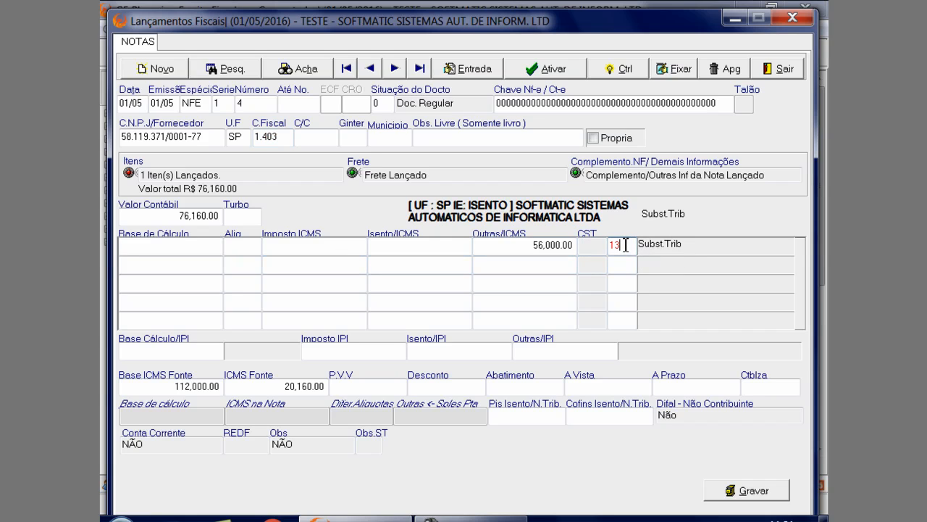
double_click(626, 246)
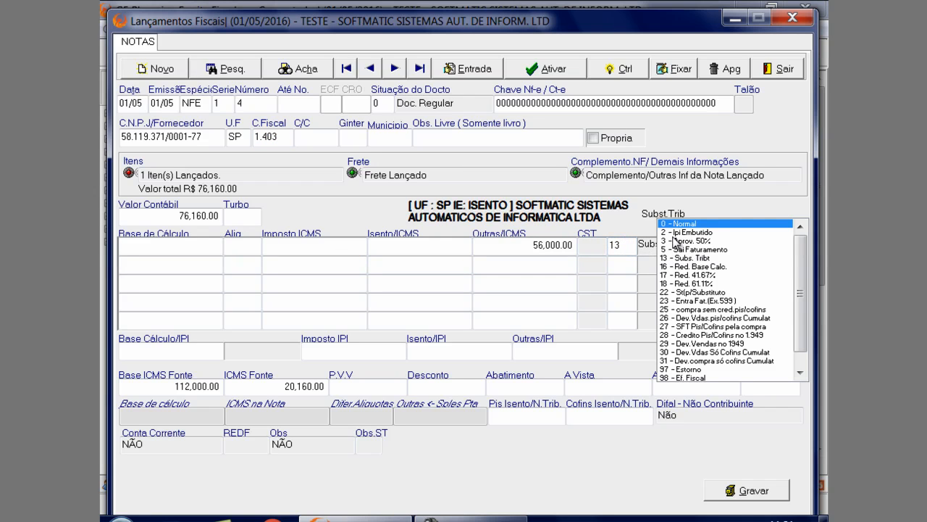
double_click(680, 259)
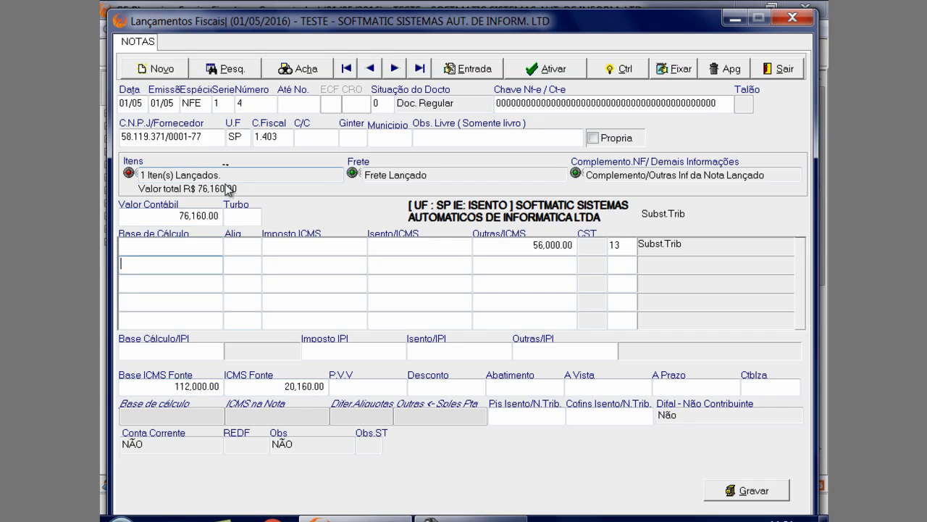
Open the Obs.ST record of fiscal note 4 and reposition its window over the note
left_click(368, 452)
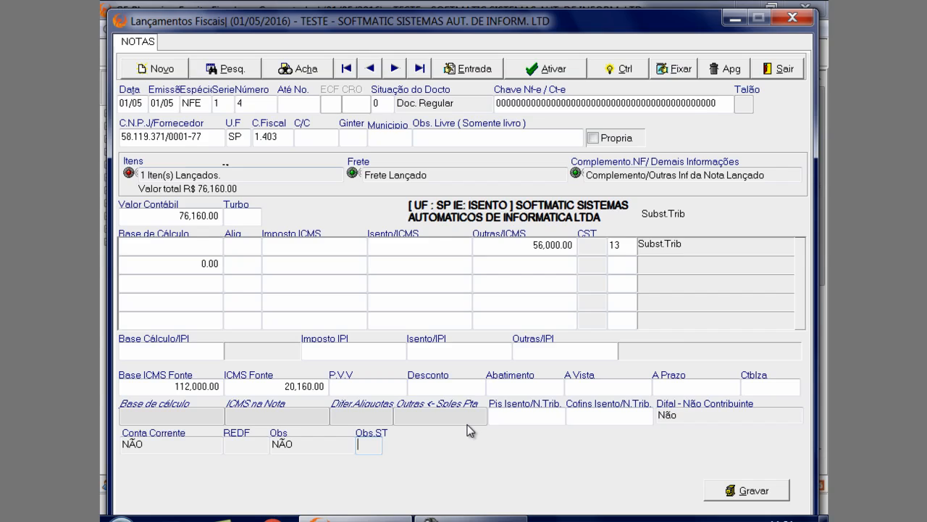
key("Return")
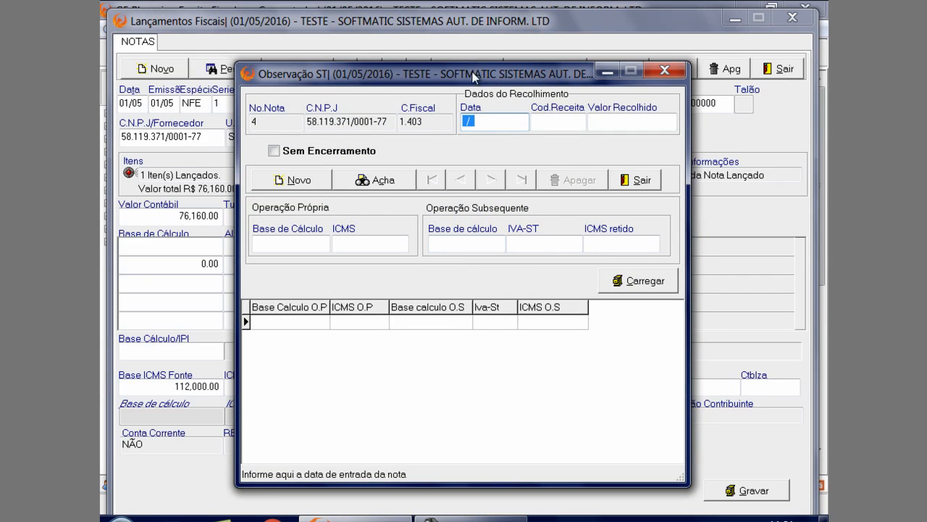
left_click_drag(481, 73, 433, 9)
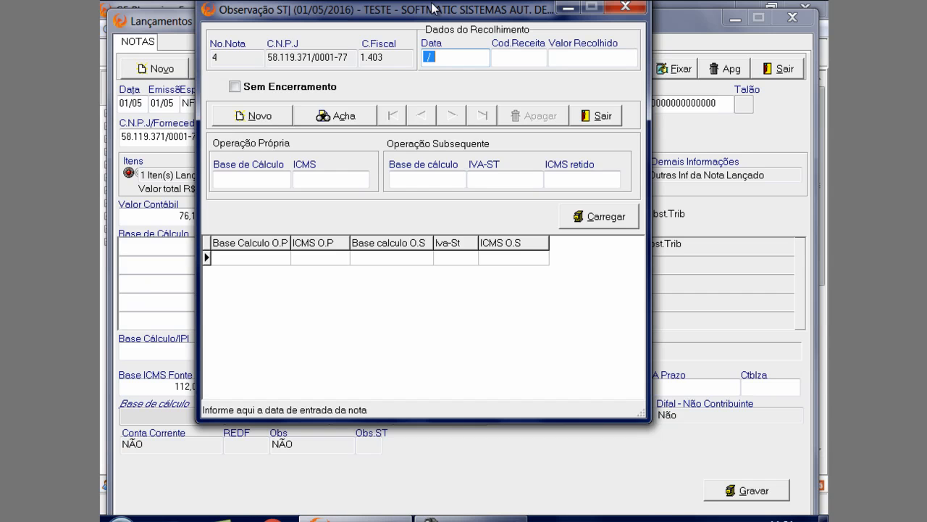
left_click_drag(432, 9, 720, 298)
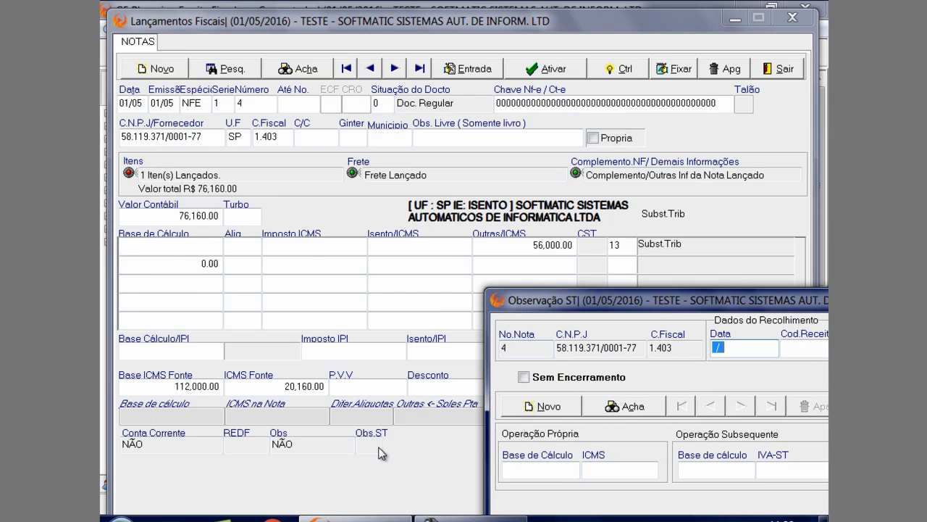
left_click_drag(537, 303, 286, 106)
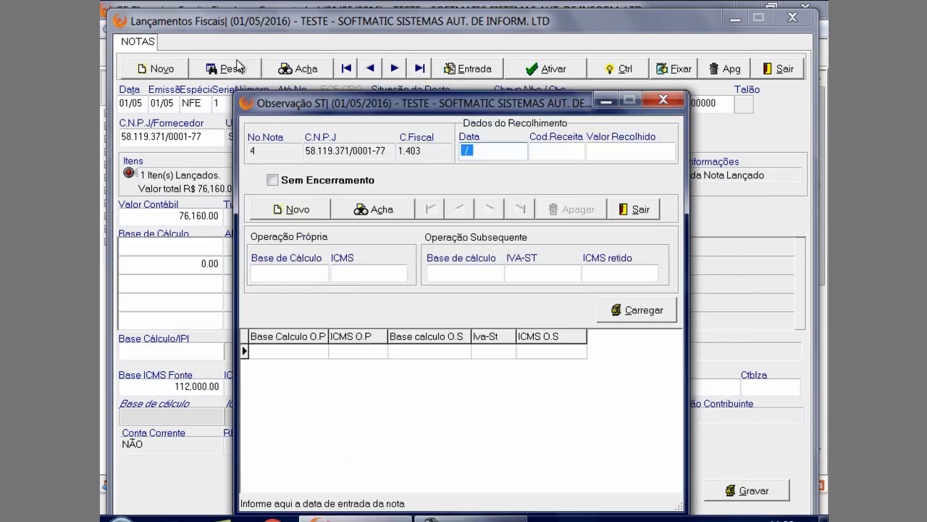
left_click_drag(239, 67, 211, 10)
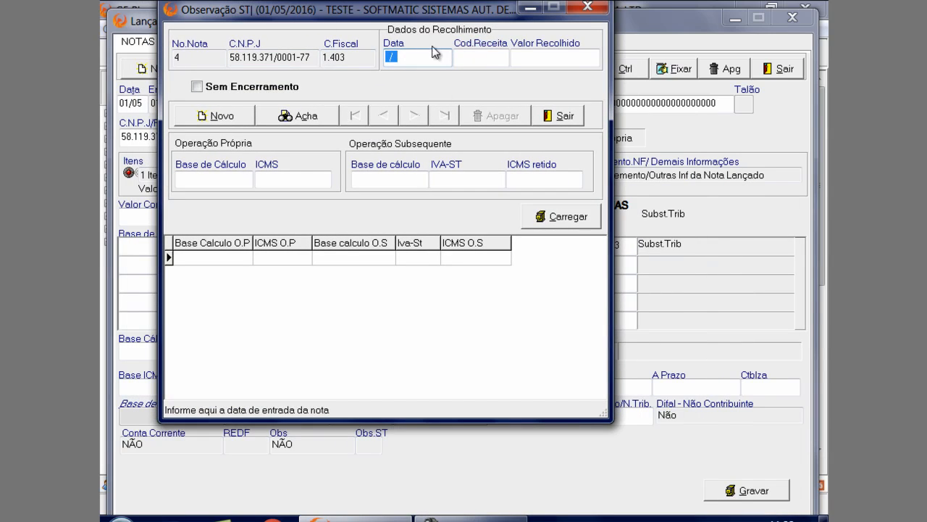
Examine the Dados do Recolhimento, Operação Própria and Operação Subsequente fields of the ST observation, through to ICMS retido
left_click(464, 60)
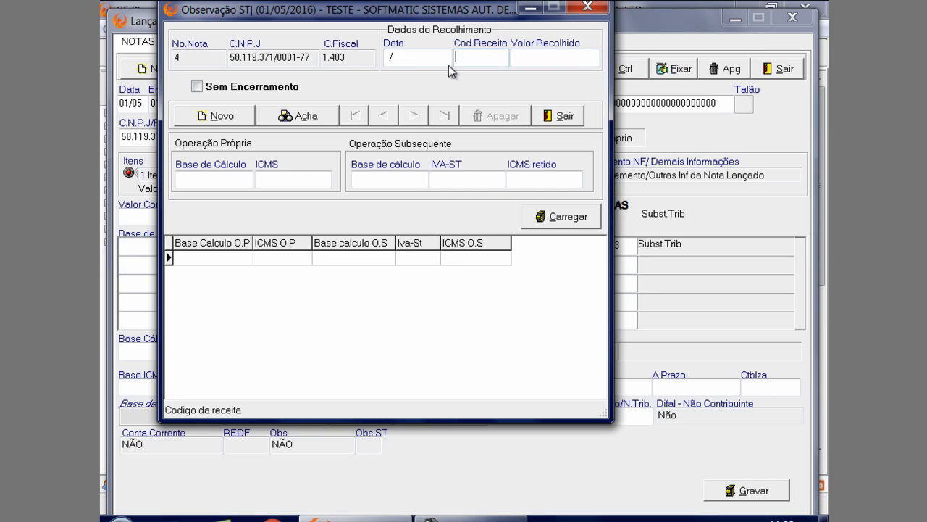
left_click(550, 61)
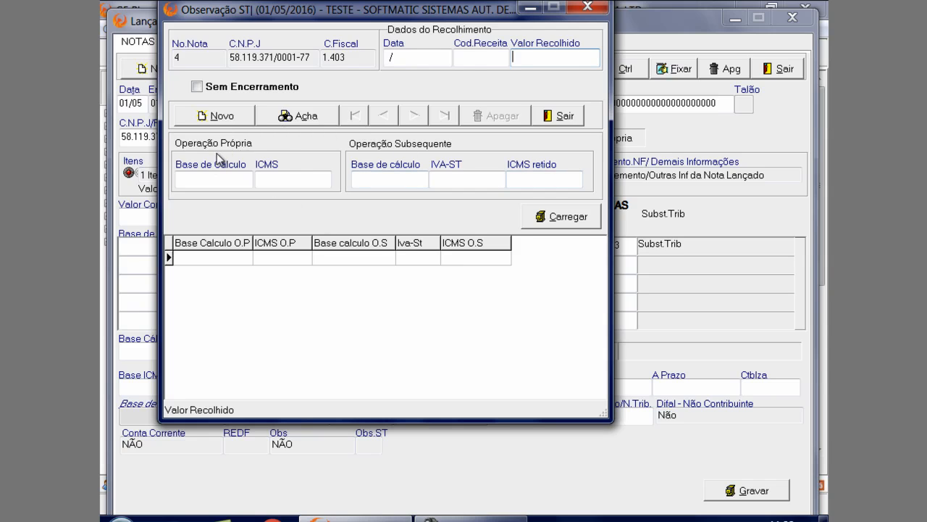
left_click(223, 185)
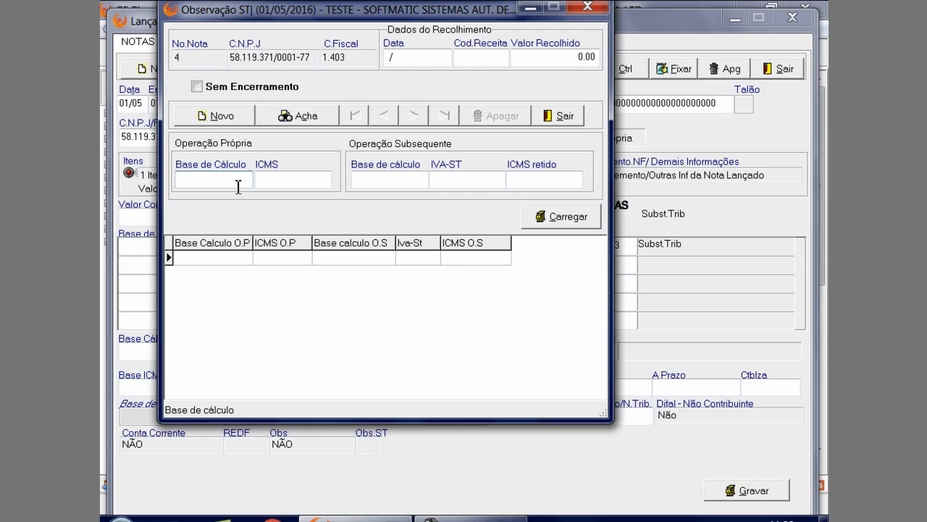
left_click(271, 182)
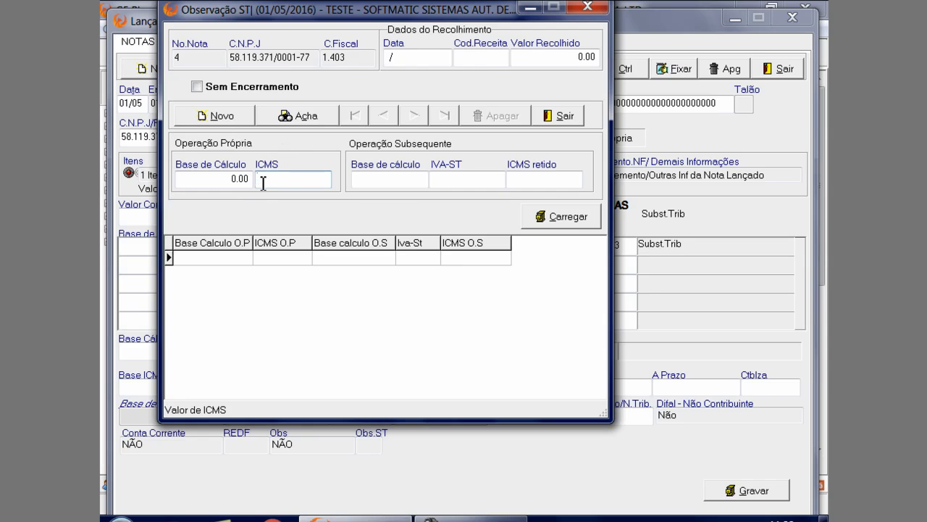
left_click(413, 187)
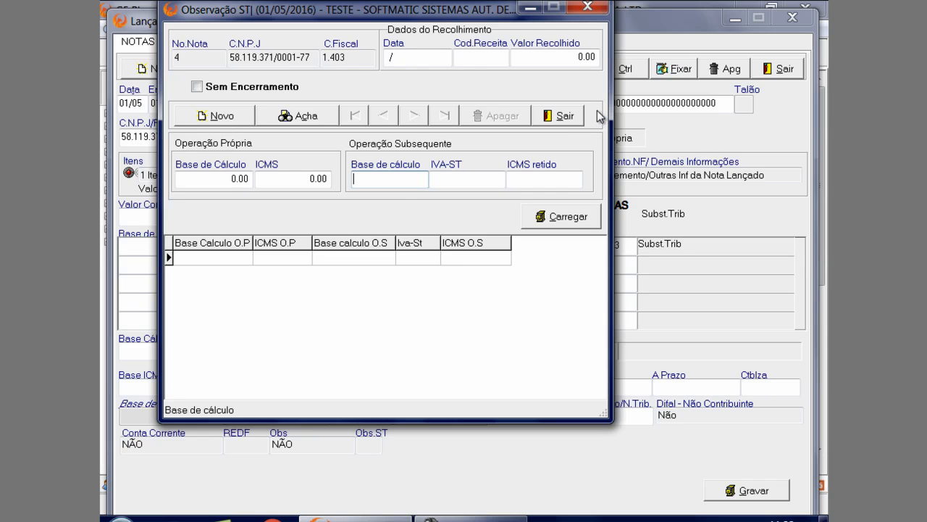
left_click(477, 181)
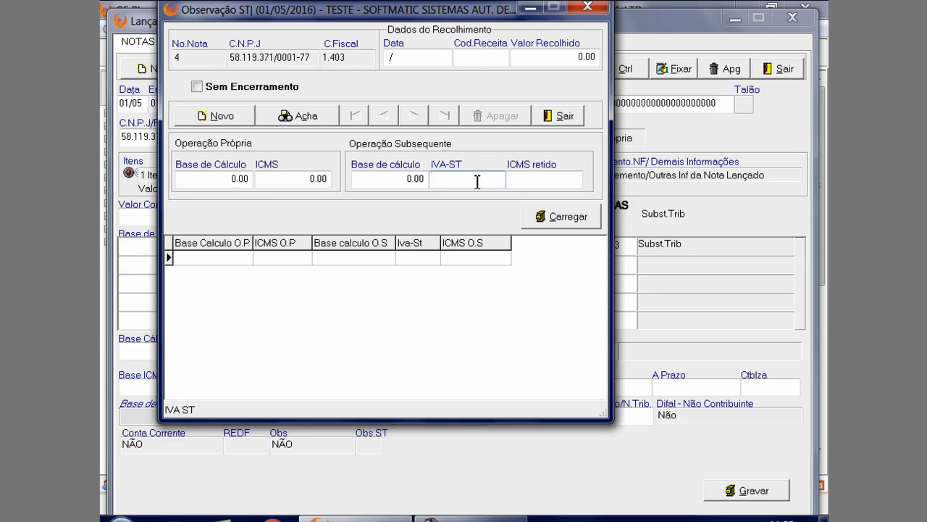
key("Tab")
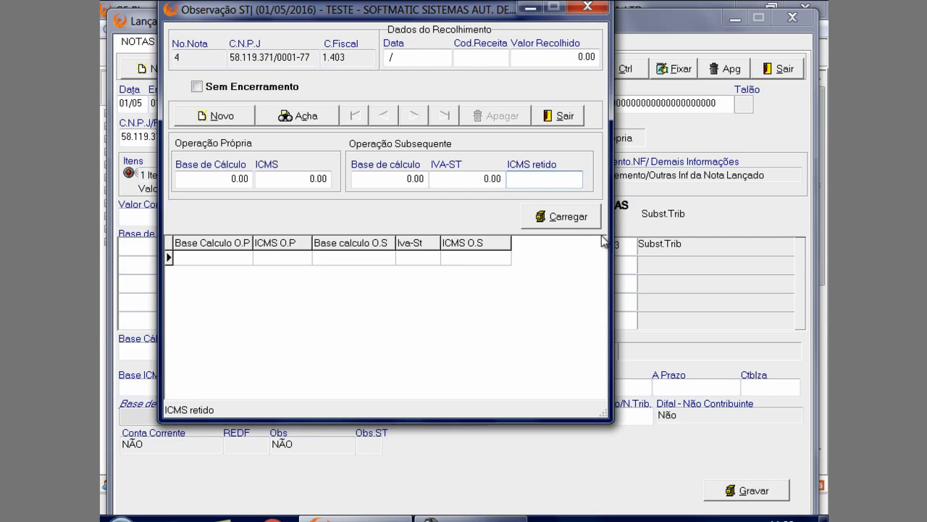
Leave the ST observation without loading any data and save fiscal note 4 as it stands
left_click(564, 124)
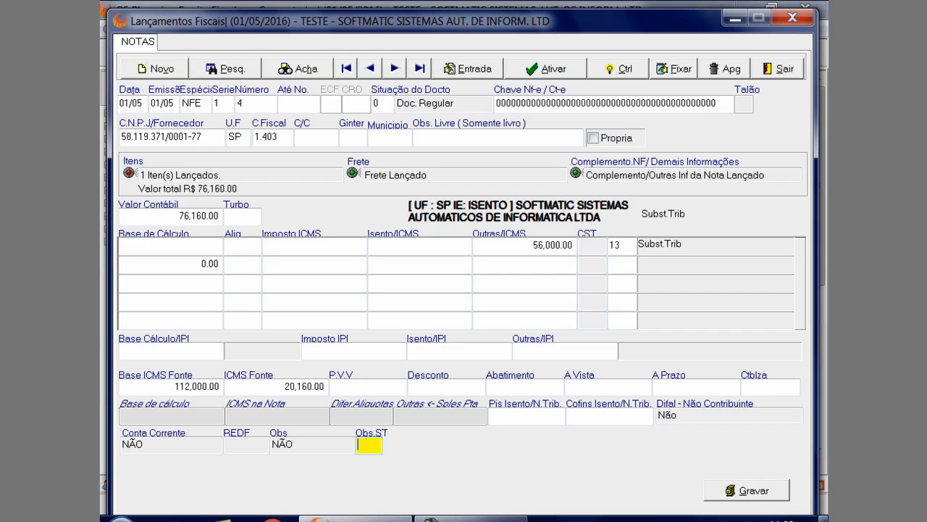
left_click(774, 491)
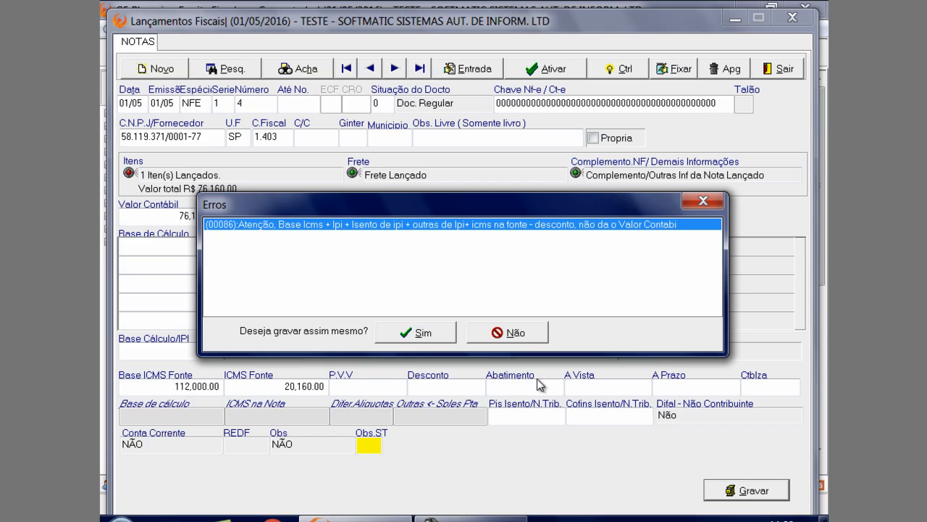
left_click(424, 331)
Go to fiscal note 5 and open the CIAP record of its COMPUTADORES item
left_click(394, 69)
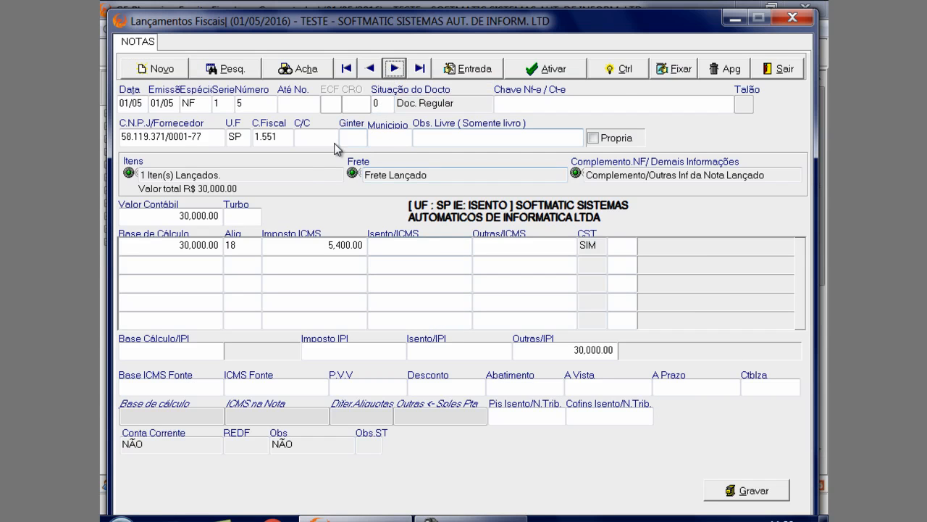
left_click(337, 176)
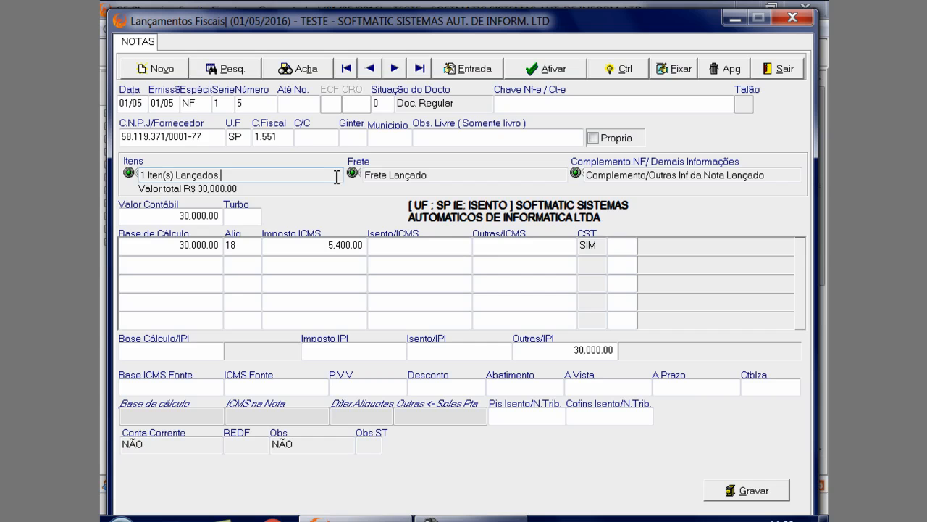
key("Return")
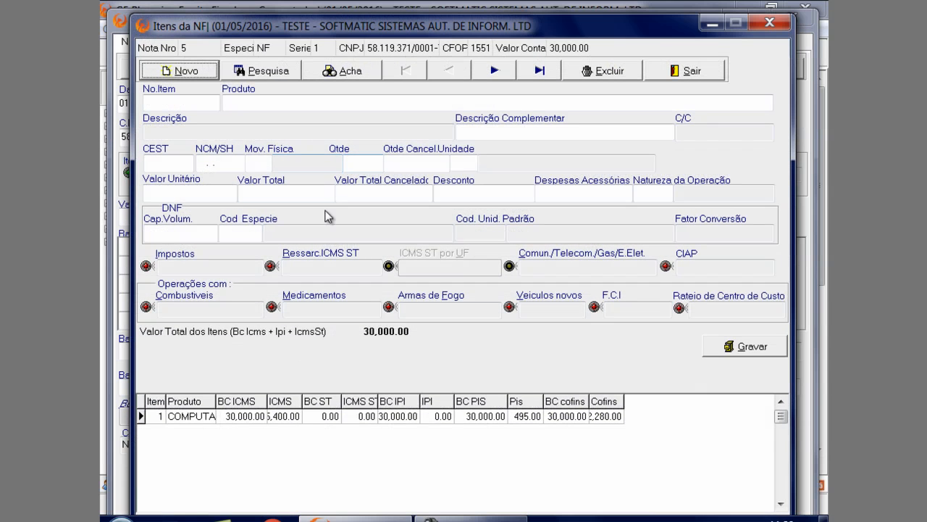
left_click(306, 415)
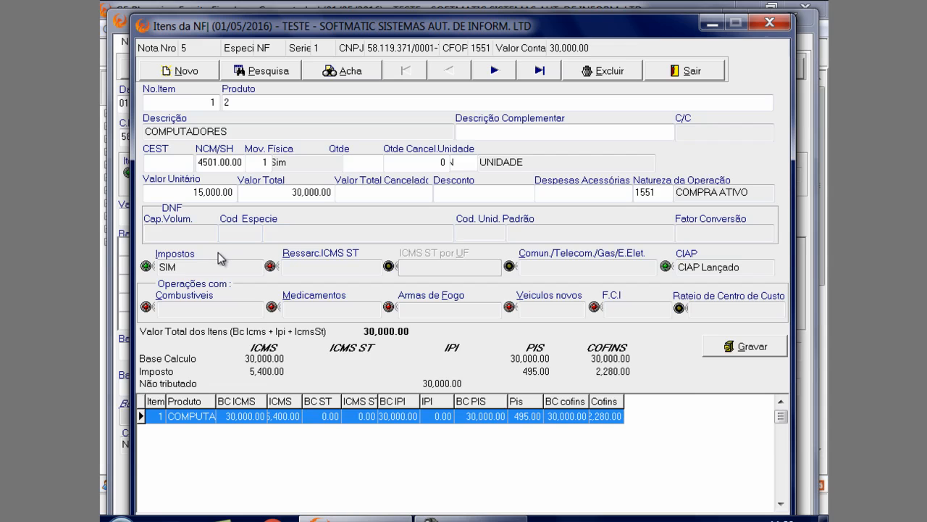
left_click(697, 267)
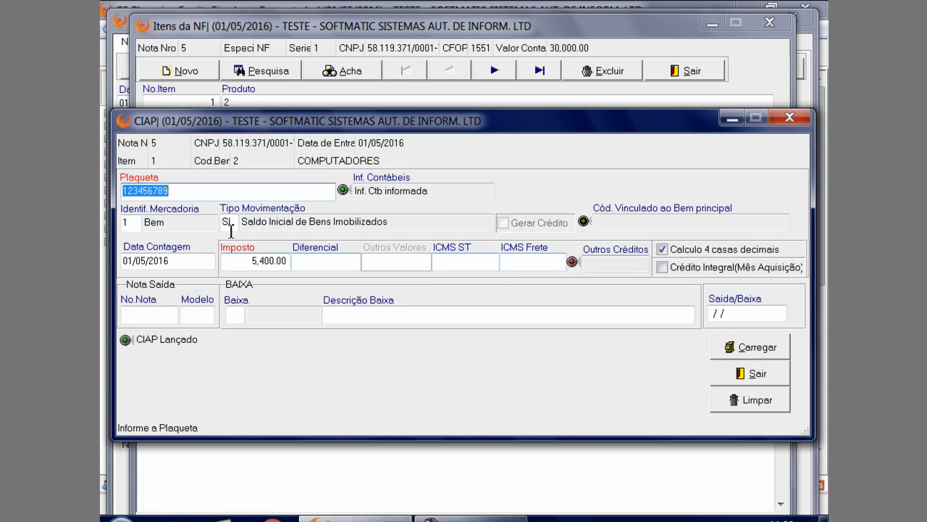
Review the accounting information in the item's CIAP record, load the CIAP data and return to the item
left_click(397, 193)
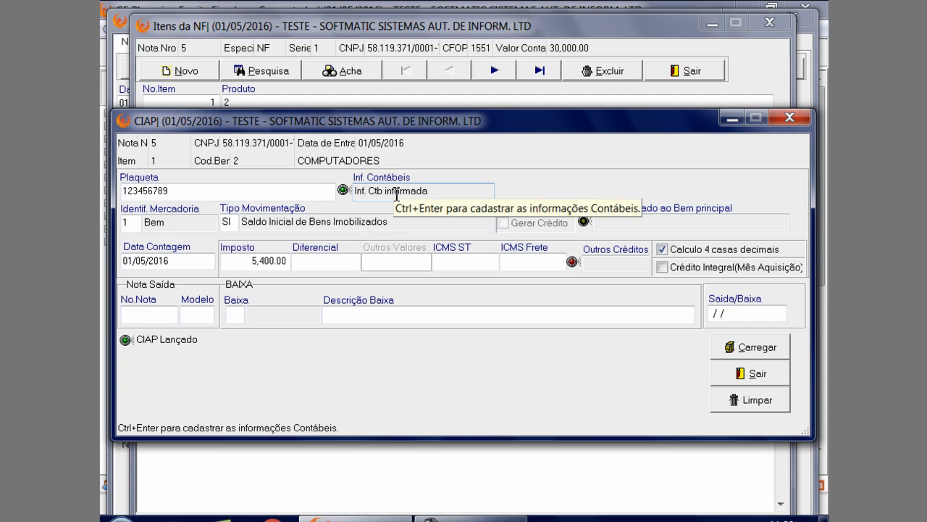
key("ctrl+Return")
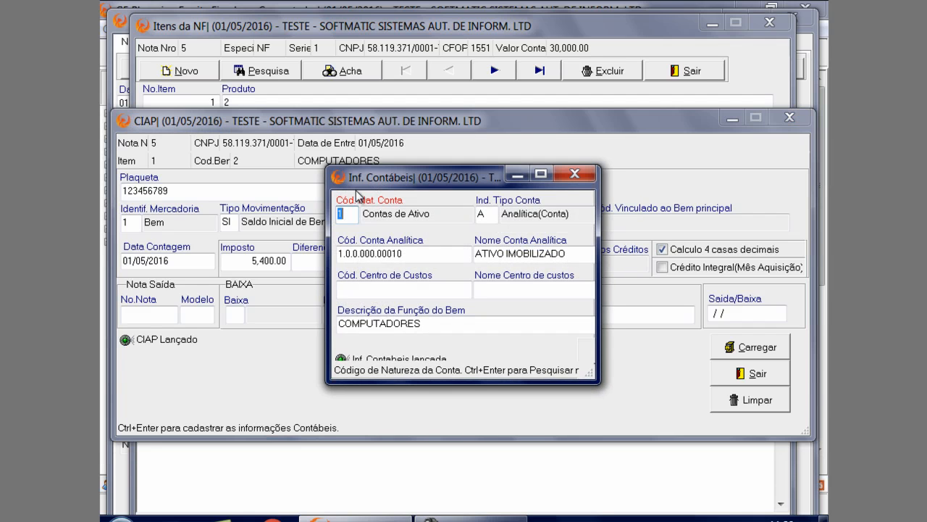
left_click_drag(380, 183, 375, 247)
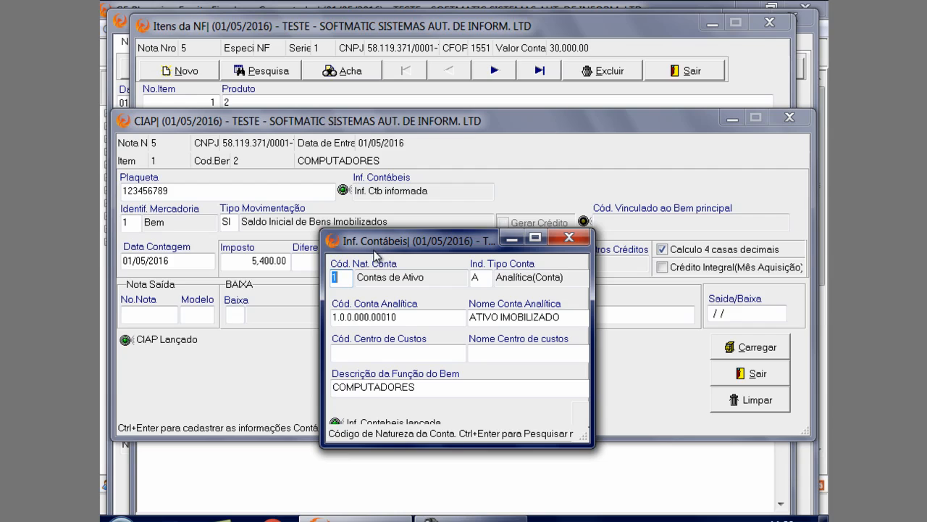
left_click(569, 237)
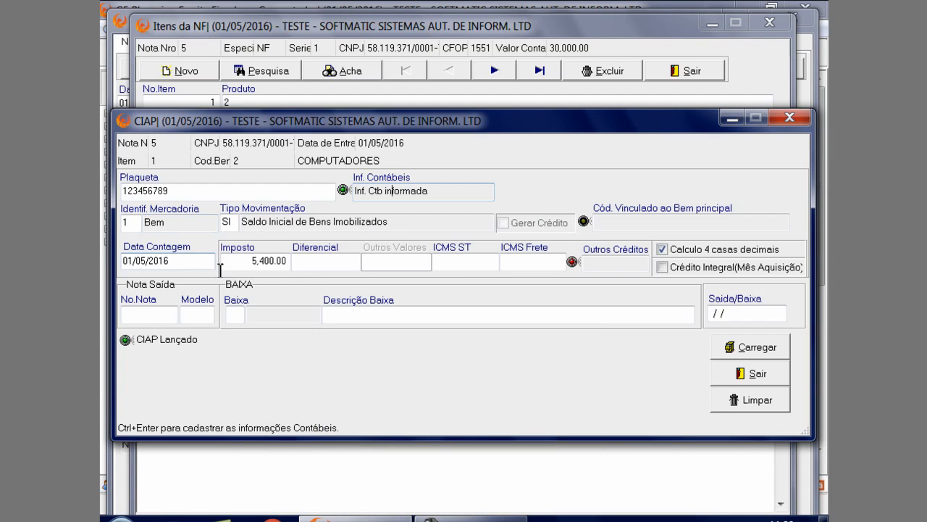
left_click(739, 351)
left_click(755, 373)
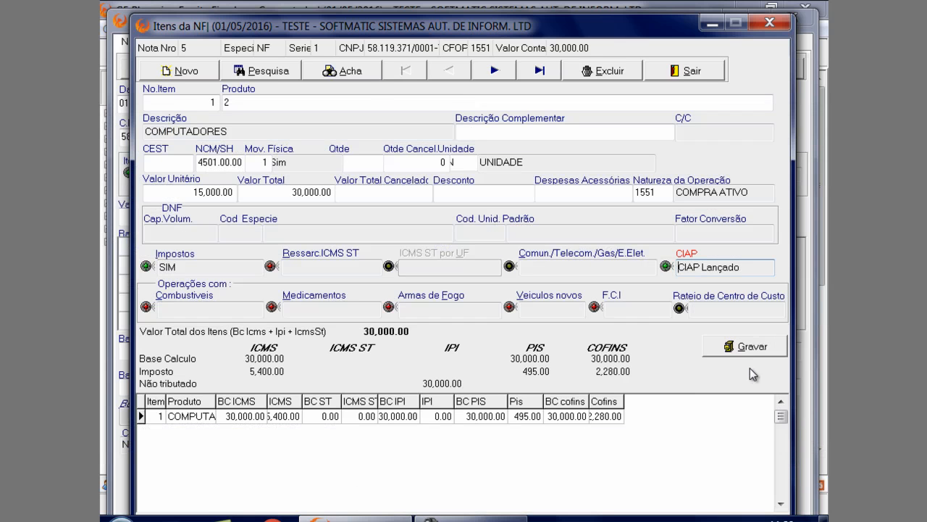
Review the taxes of the COMPUTADORES item and save both the item and fiscal note 5
left_click(187, 267)
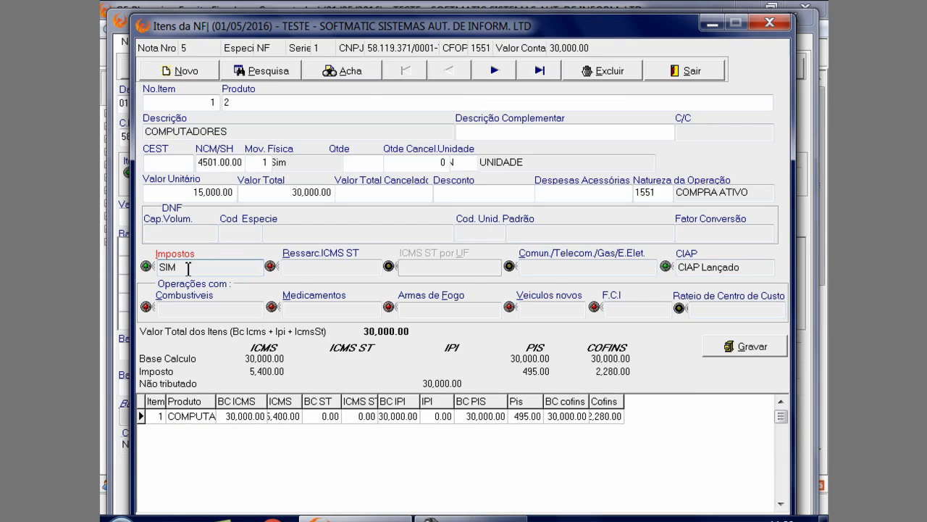
key("Return")
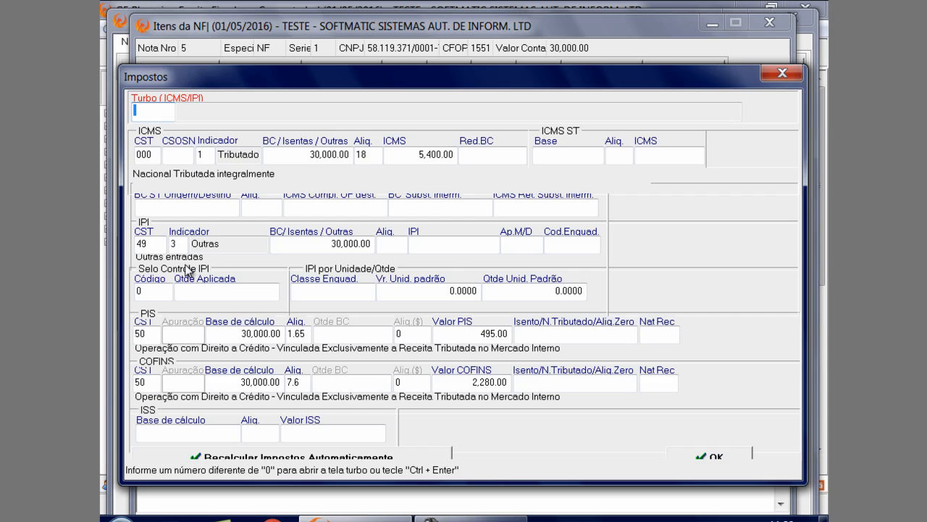
left_click(782, 72)
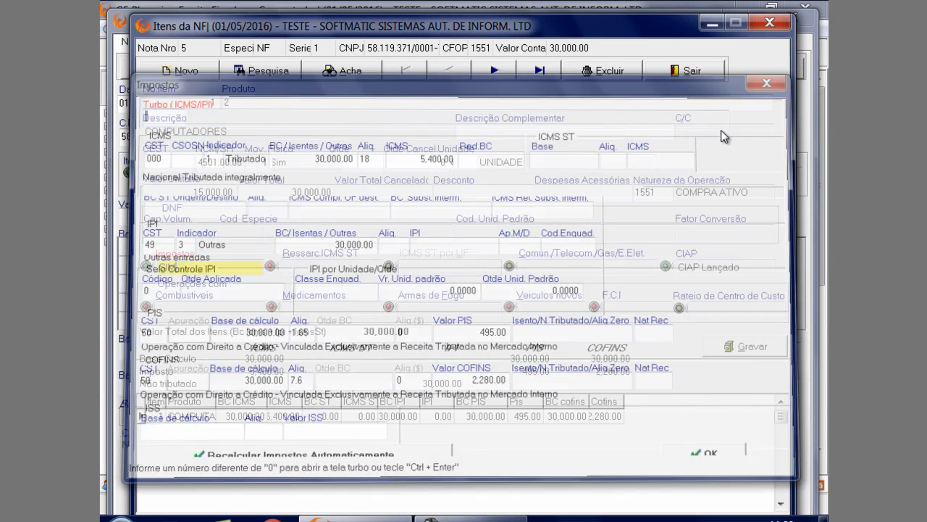
left_click(746, 347)
left_click(692, 70)
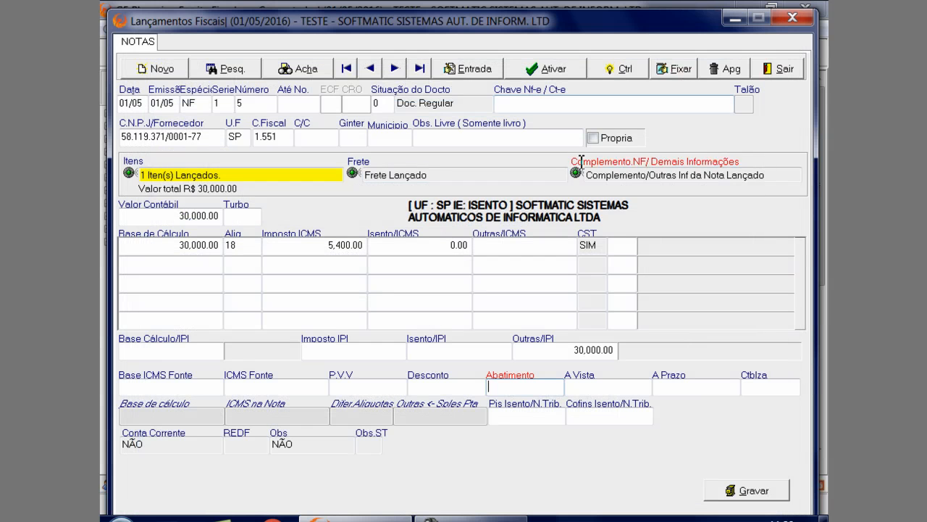
left_click(747, 490)
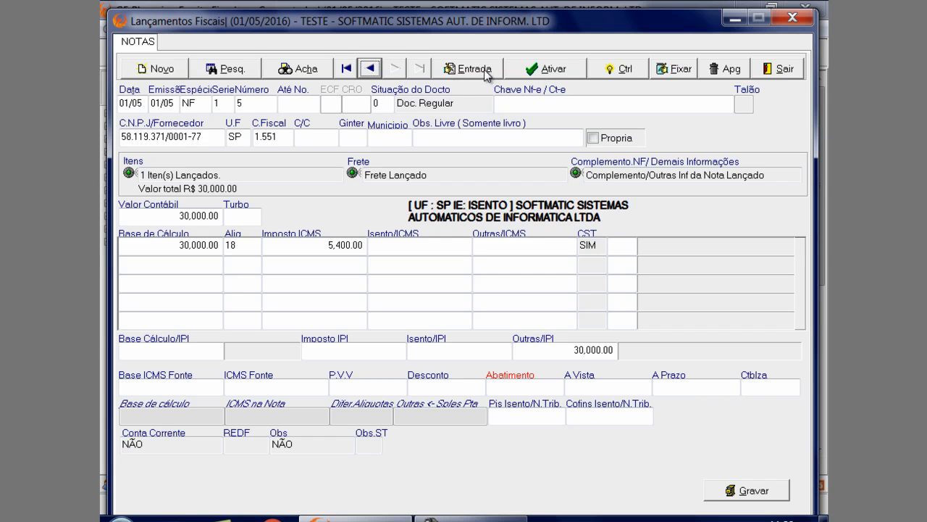
Switch the fiscal entries to outgoing notes and bring up note 1
left_click(450, 71)
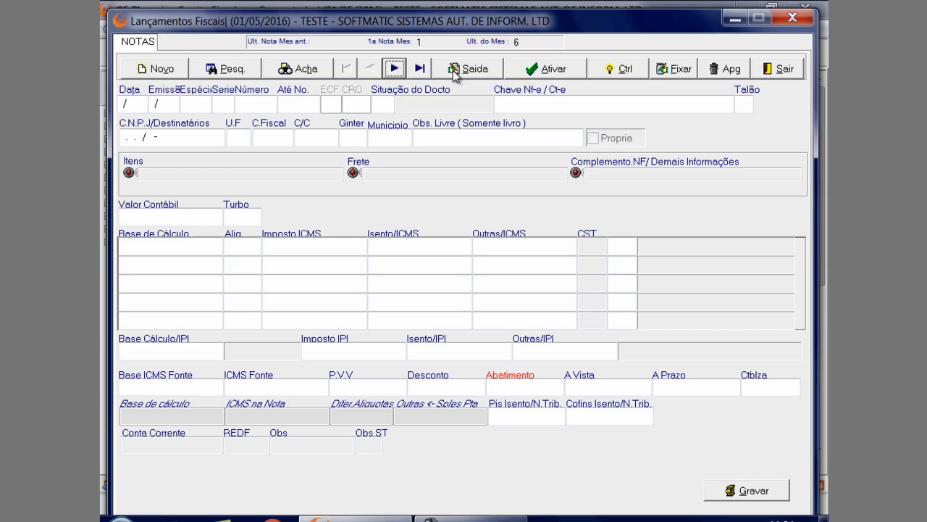
left_click(394, 68)
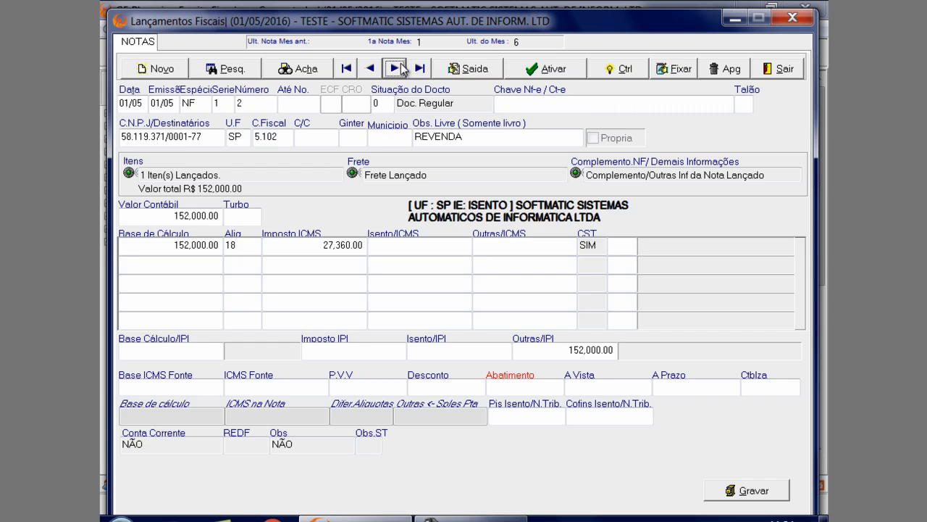
left_click(369, 69)
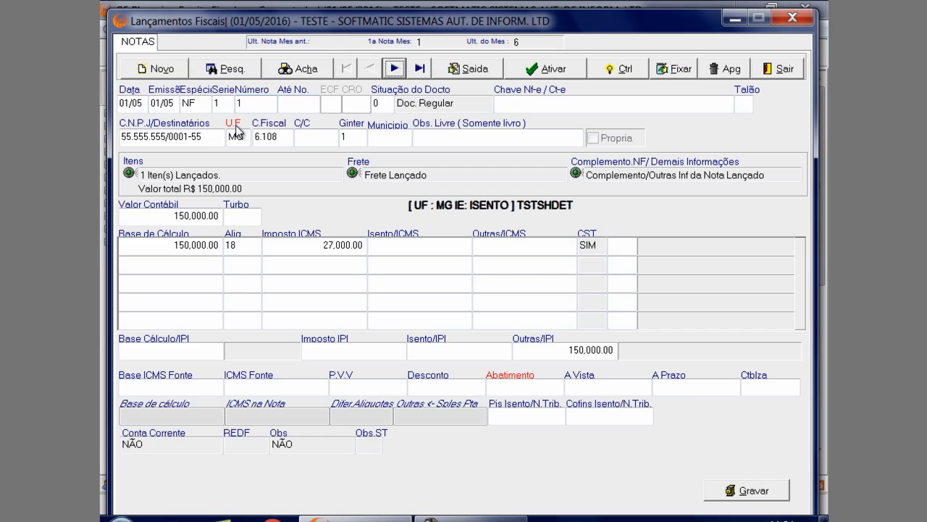
Examine the recipient CNPJ, the register description of CFOP 6.108 and the Ginter field of outgoing note 1
left_click(272, 136)
double_click(274, 137)
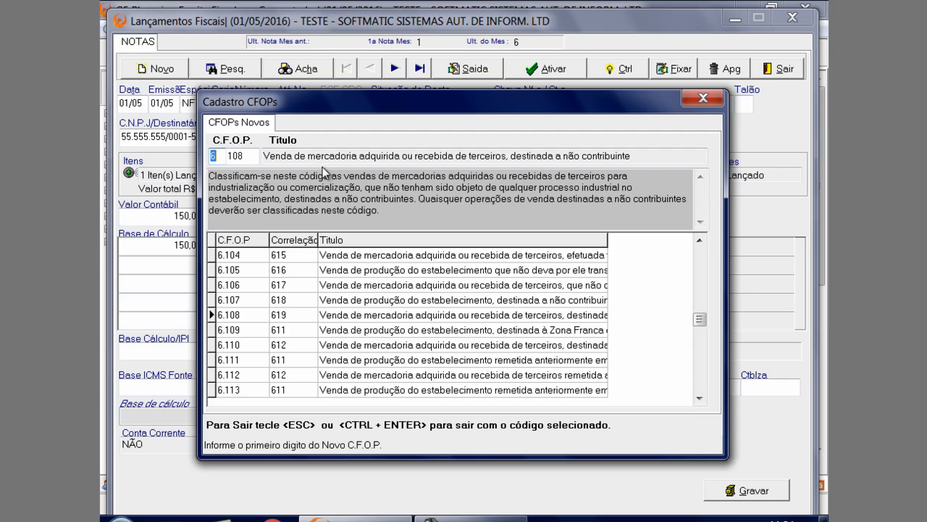
left_click(701, 99)
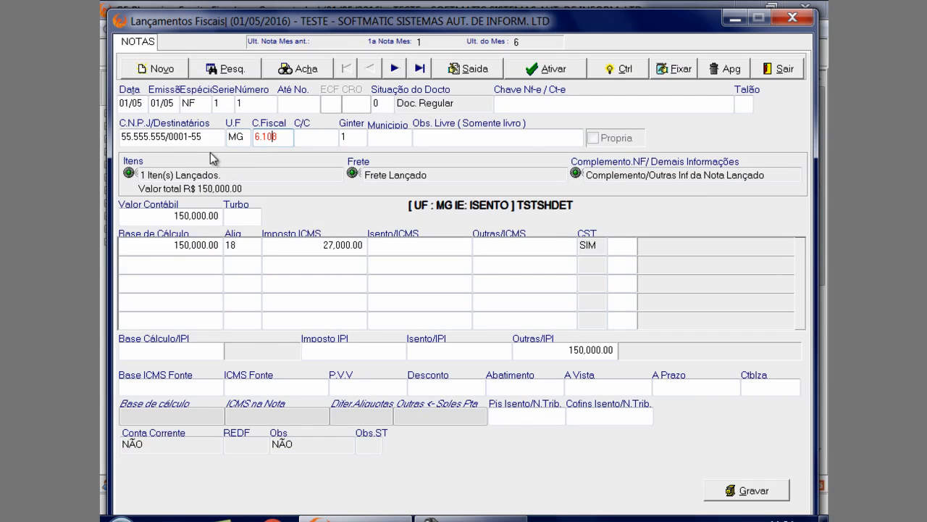
left_click(241, 176)
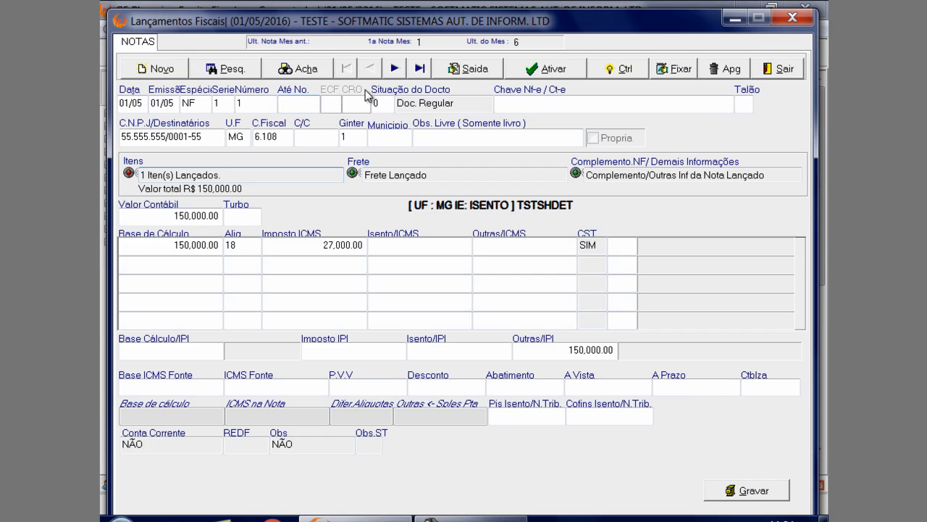
left_click(219, 138)
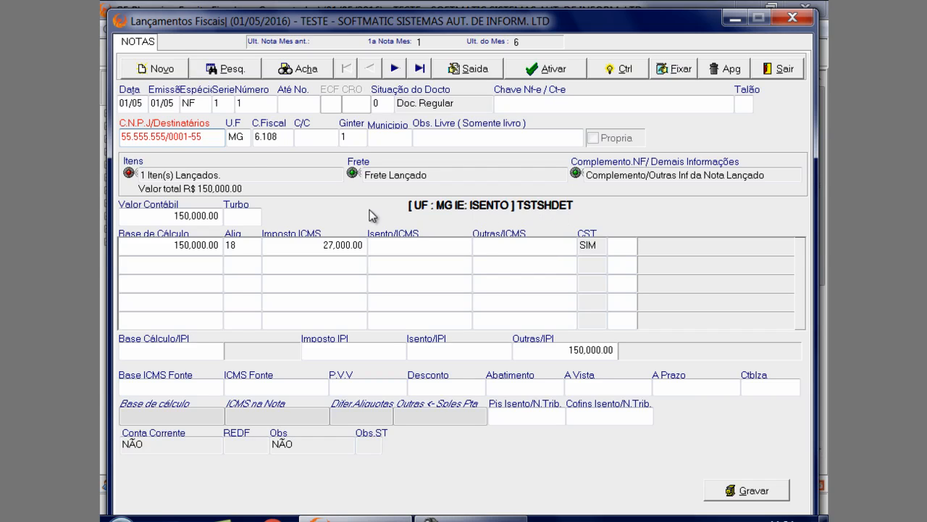
left_click(281, 142)
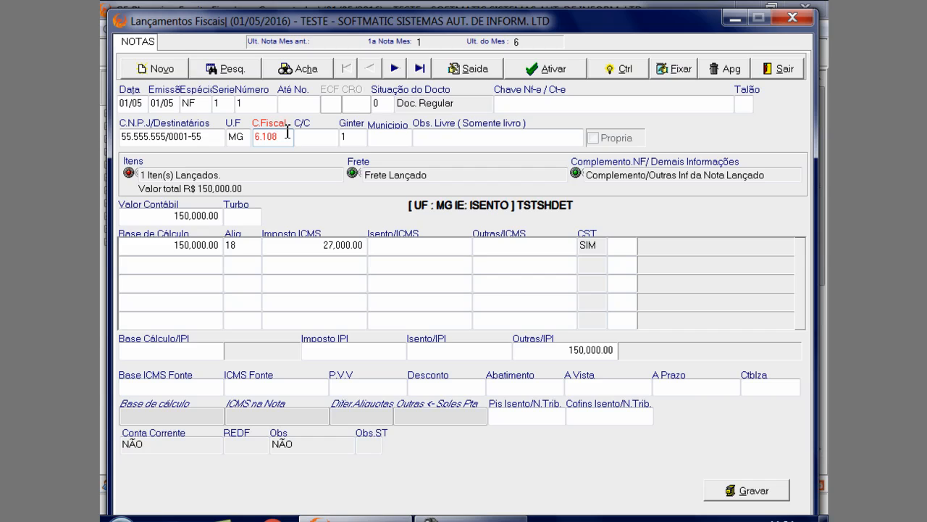
left_click(282, 127)
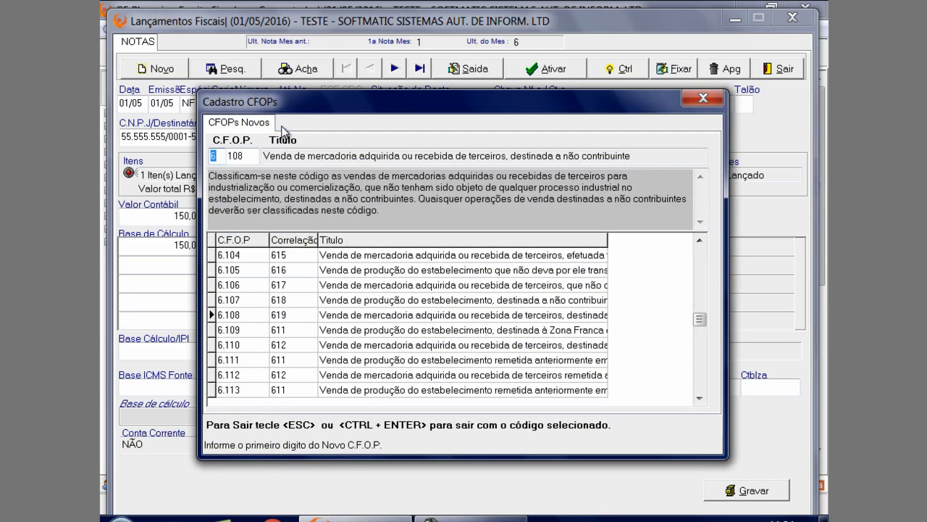
left_click_drag(322, 106, 283, 174)
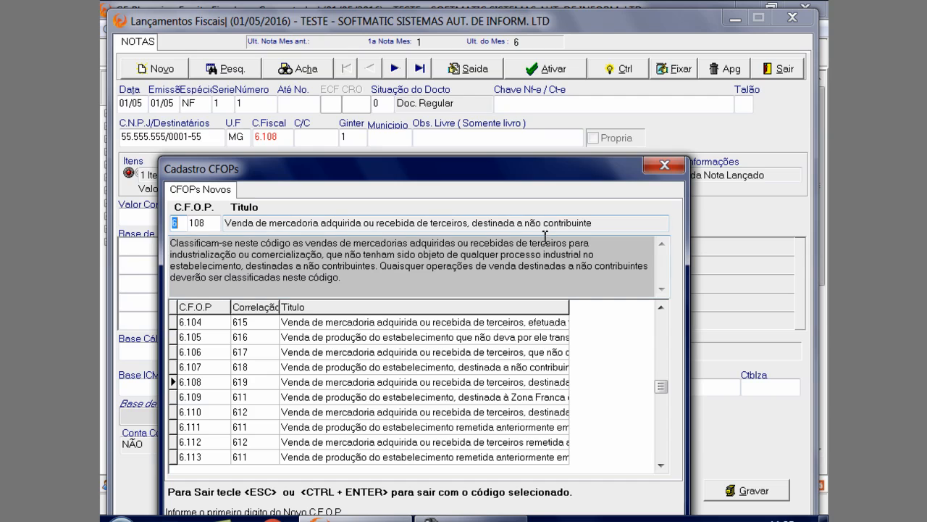
left_click(664, 165)
left_click(360, 138)
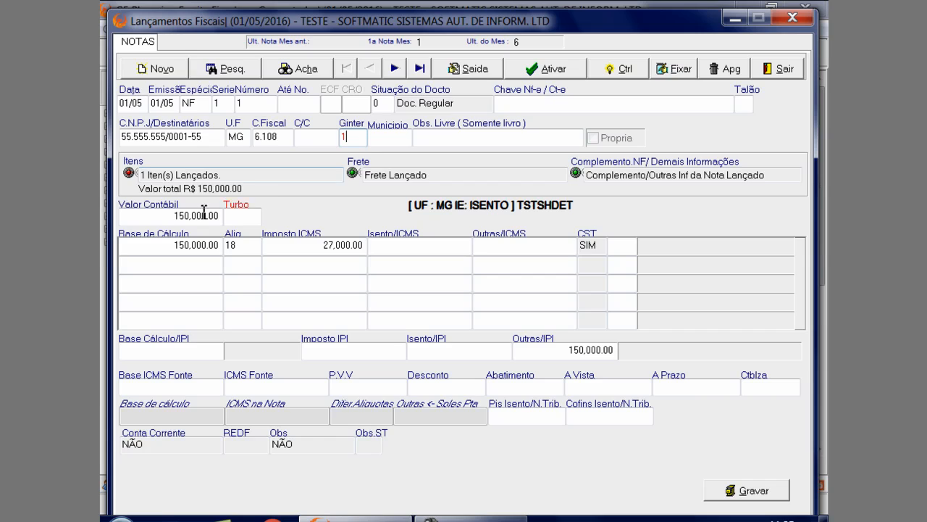
Open the Impostos window of outgoing note 1's CHAPA DE AÇO item and reposition it to show all tax fields
left_click(247, 176)
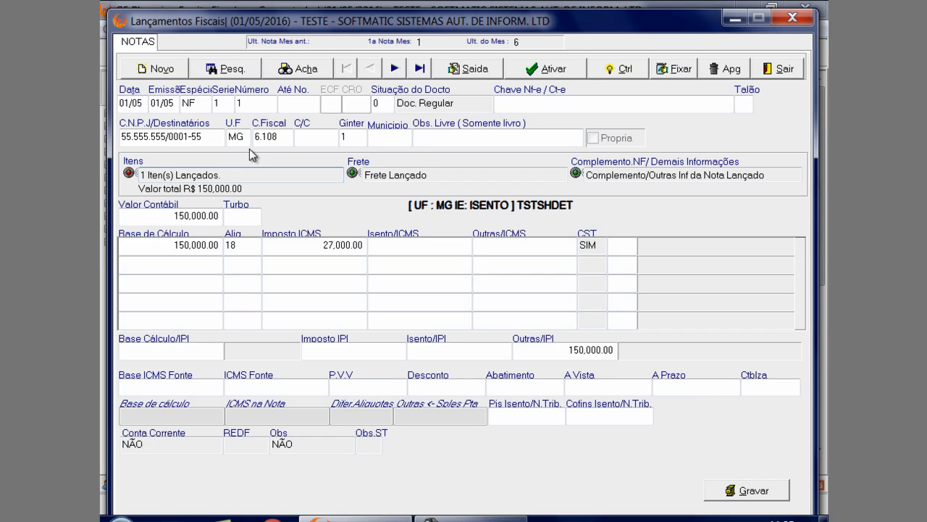
key("Return")
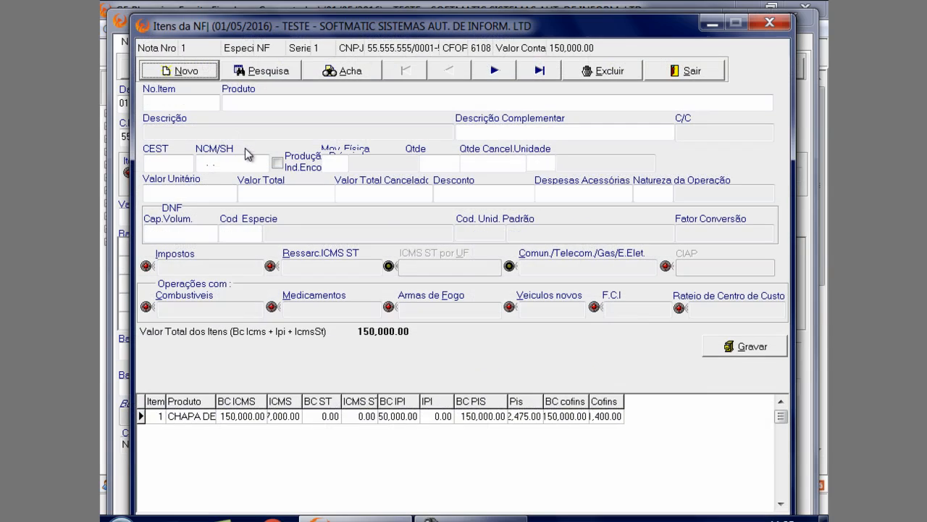
left_click(278, 416)
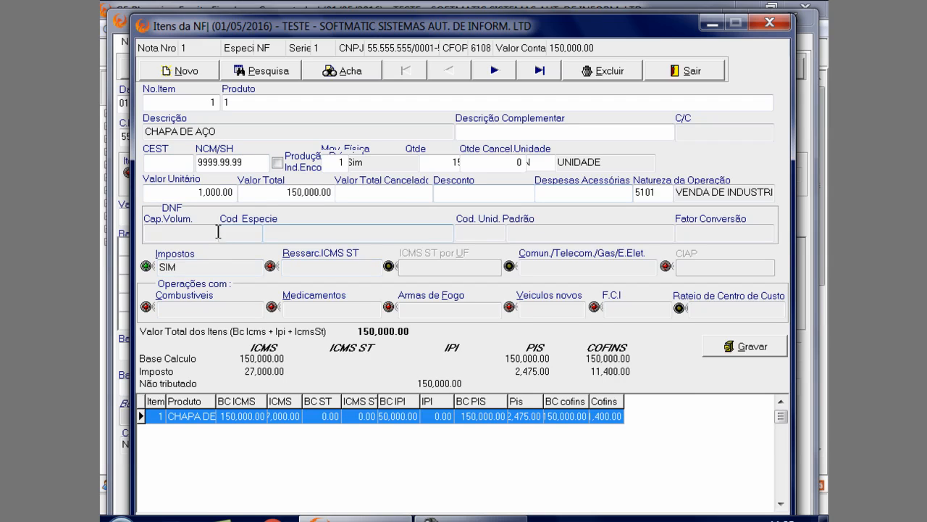
left_click(207, 267)
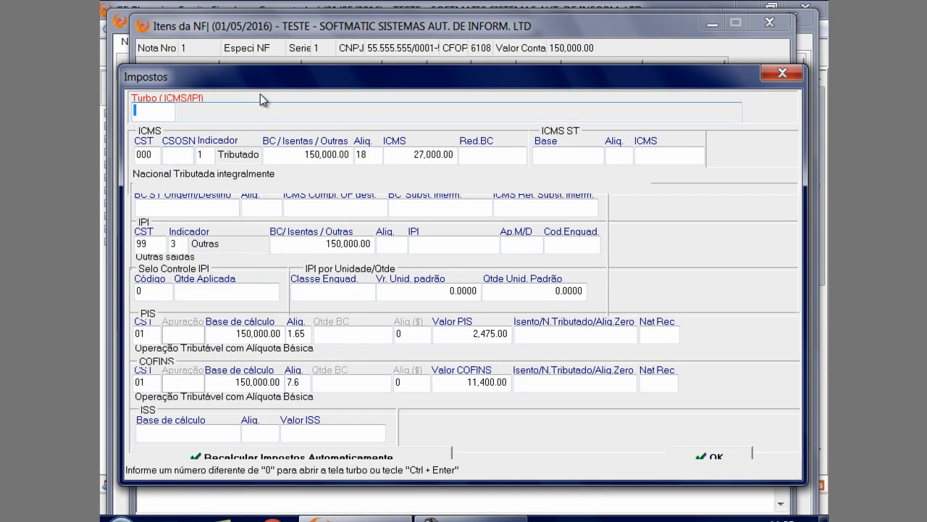
left_click_drag(260, 92, 263, 159)
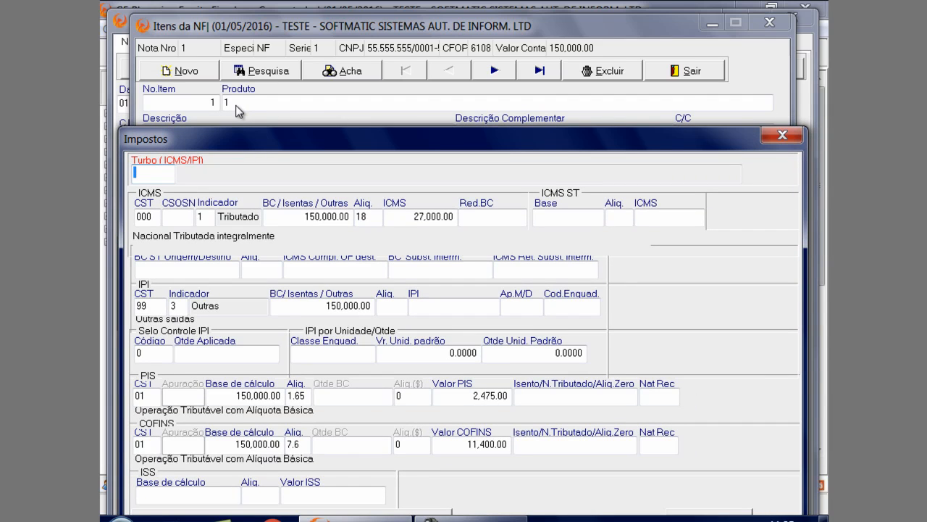
left_click_drag(268, 139, 264, 33)
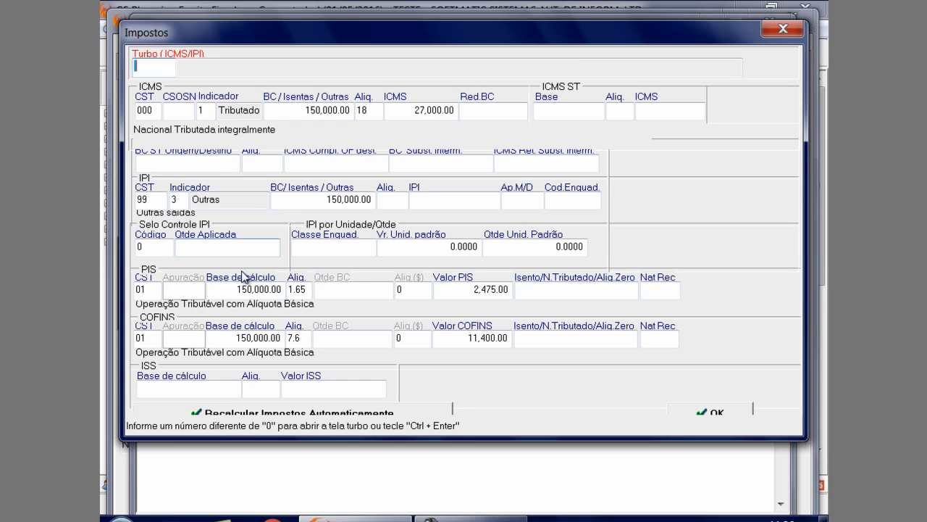
Recalculate the taxes of outgoing note 1's CHAPA DE AÇO item automatically and save the item, accepting the validation errors
left_click(299, 411)
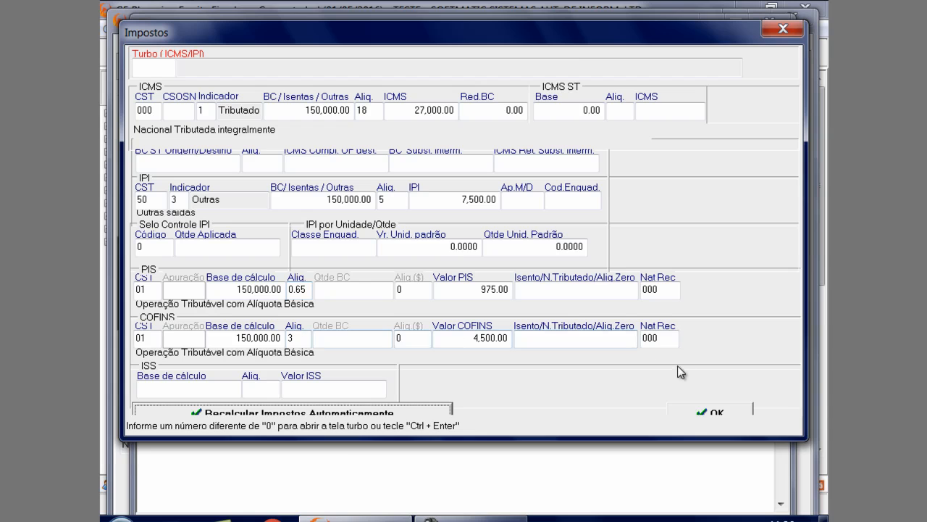
left_click(716, 414)
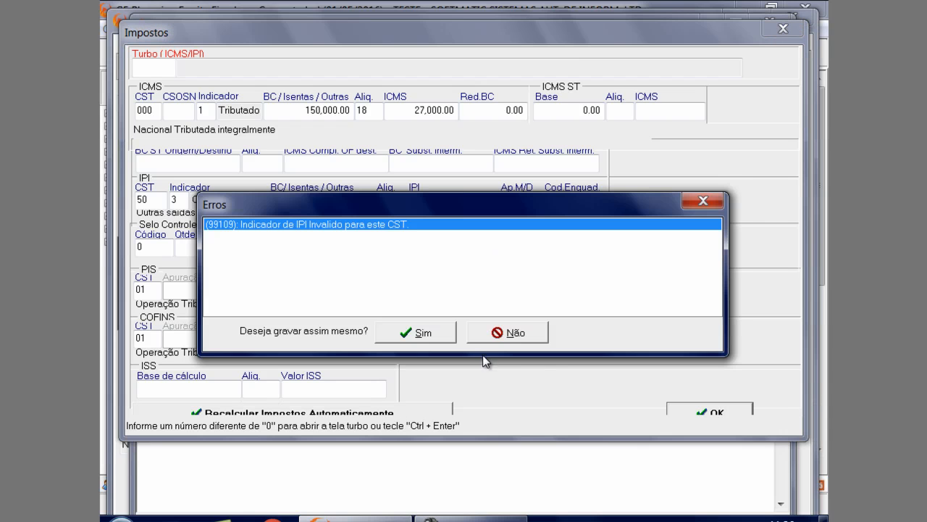
left_click(439, 333)
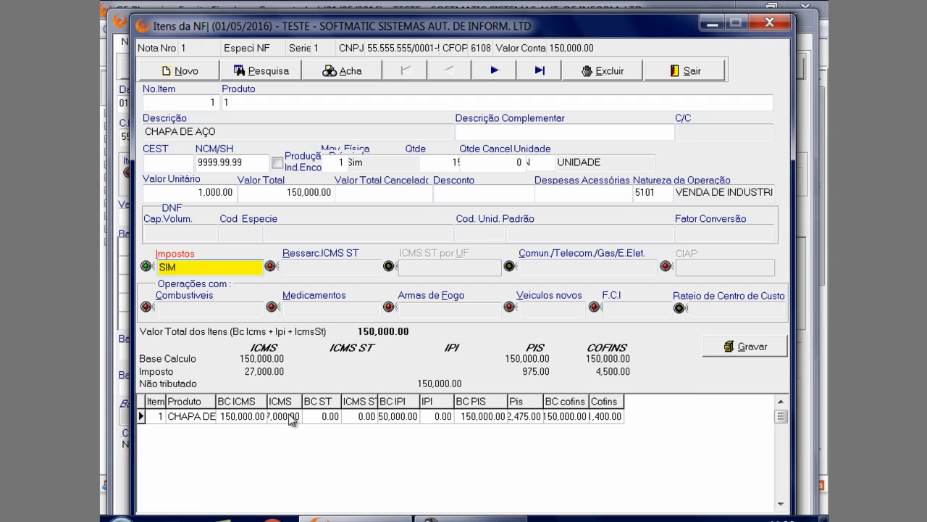
left_click(754, 352)
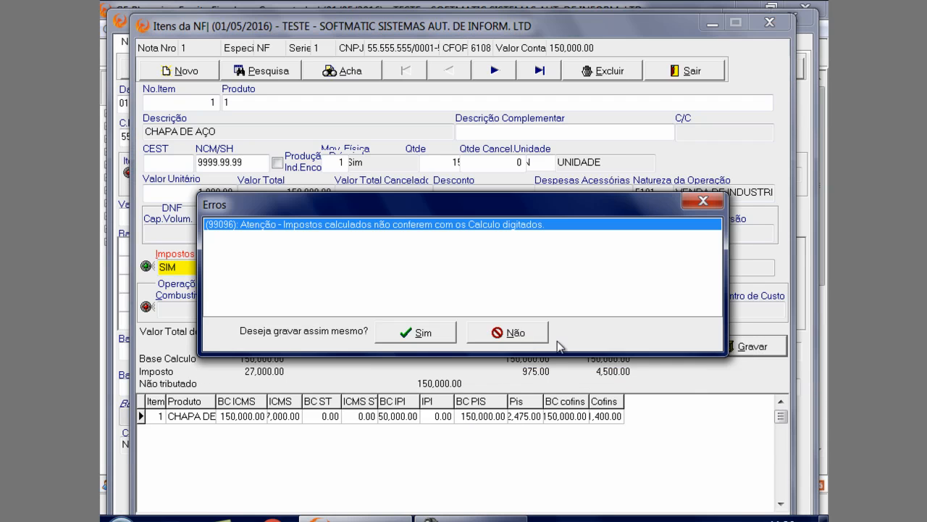
left_click(426, 336)
Leave the items of outgoing note 1, update the note's values from its item, and save the note
left_click(684, 71)
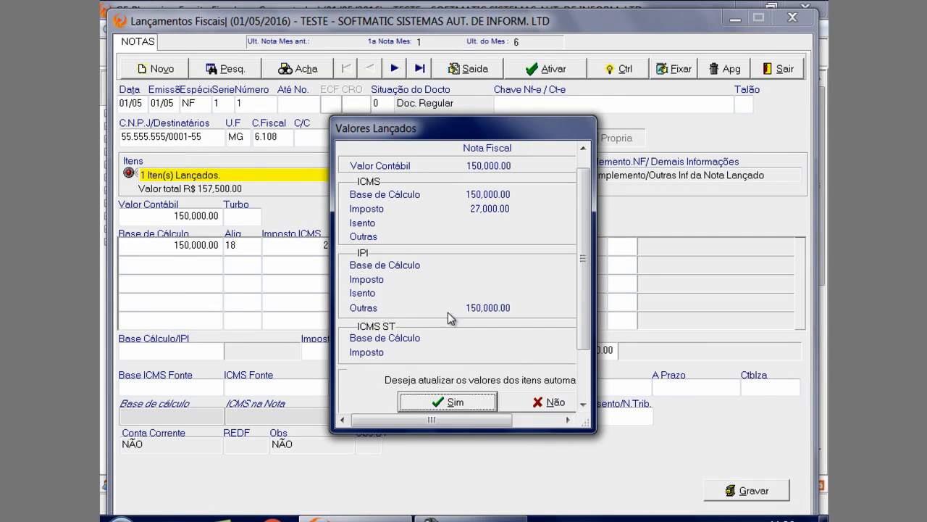
left_click(437, 405)
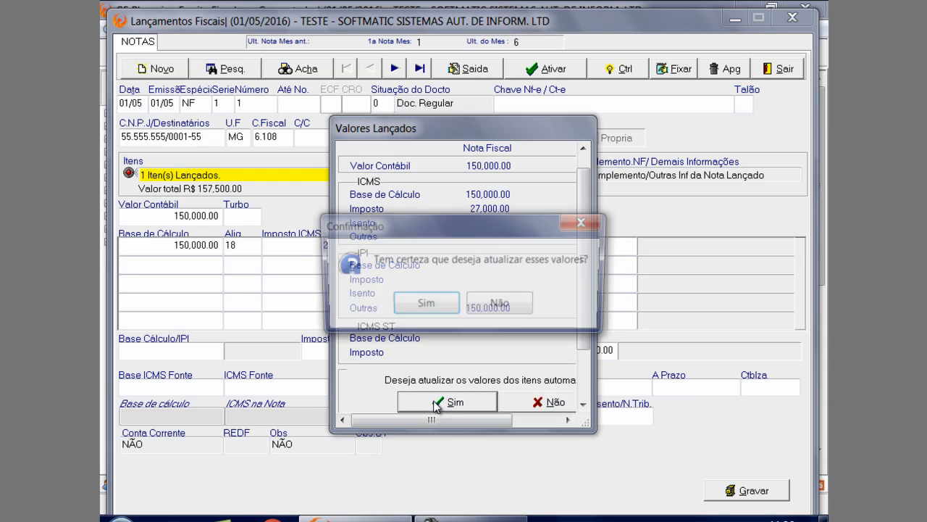
left_click(416, 308)
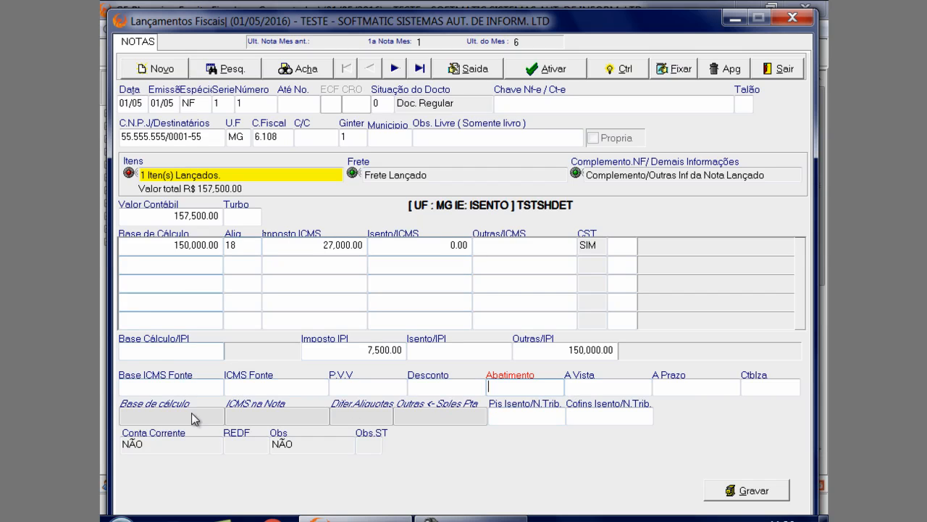
left_click(741, 498)
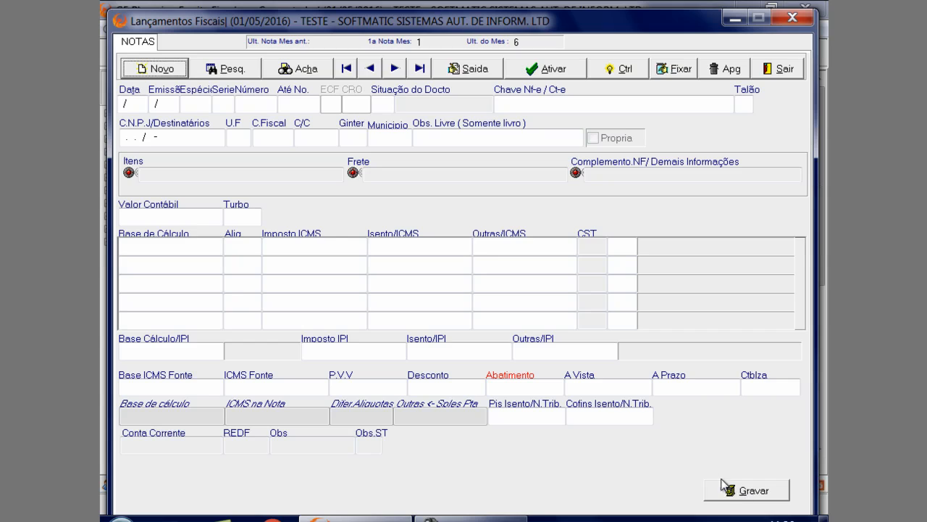
Bring up outgoing note 2 and open the Impostos window of its COMPUTADORES item to review the taxes
left_click(388, 69)
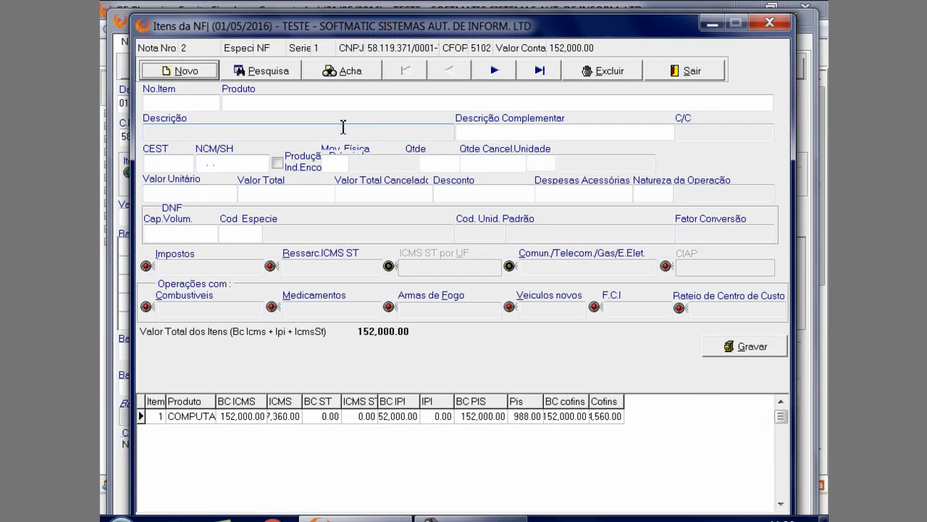
left_click_drag(356, 23, 313, 164)
left_click_drag(484, 163, 527, 6)
left_click(324, 404)
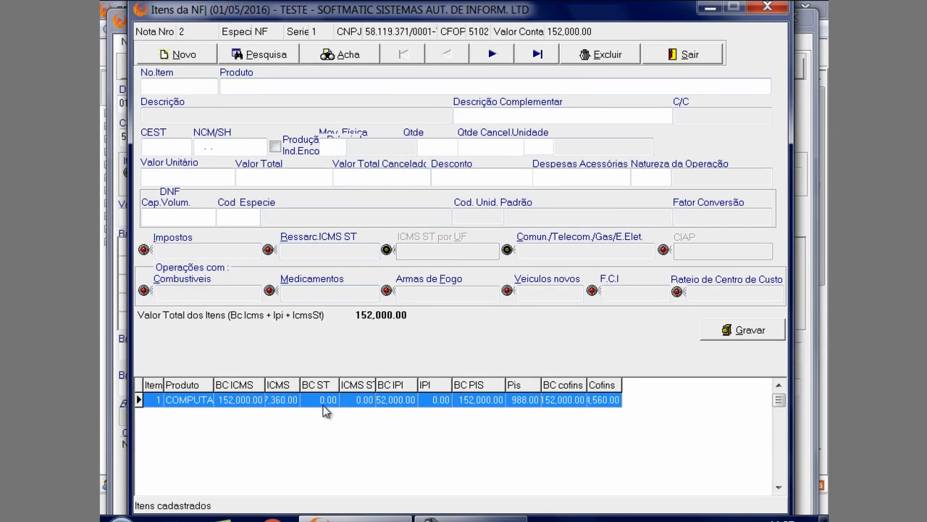
left_click(210, 250)
key("ctrl+Return")
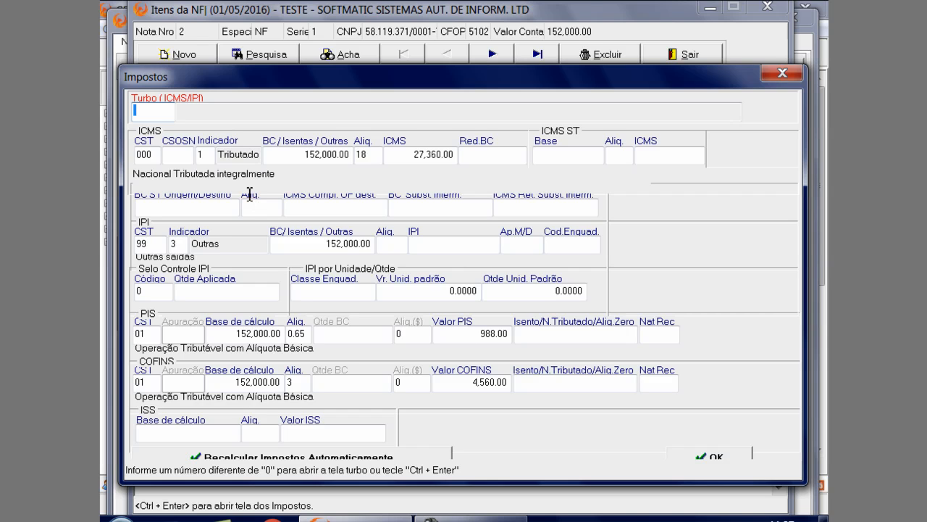
Accept the taxes of outgoing note 2's COMPUTADORES item and save both the item and the note
left_click(725, 456)
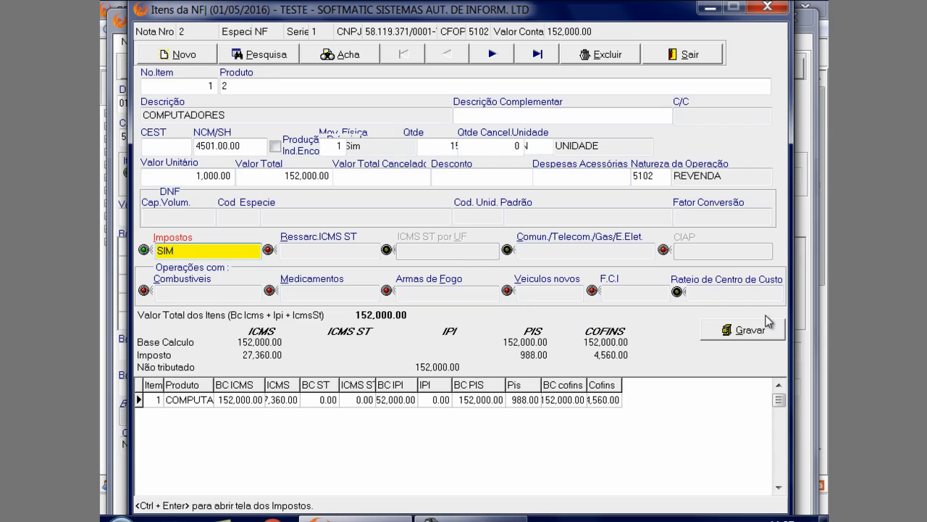
left_click(749, 335)
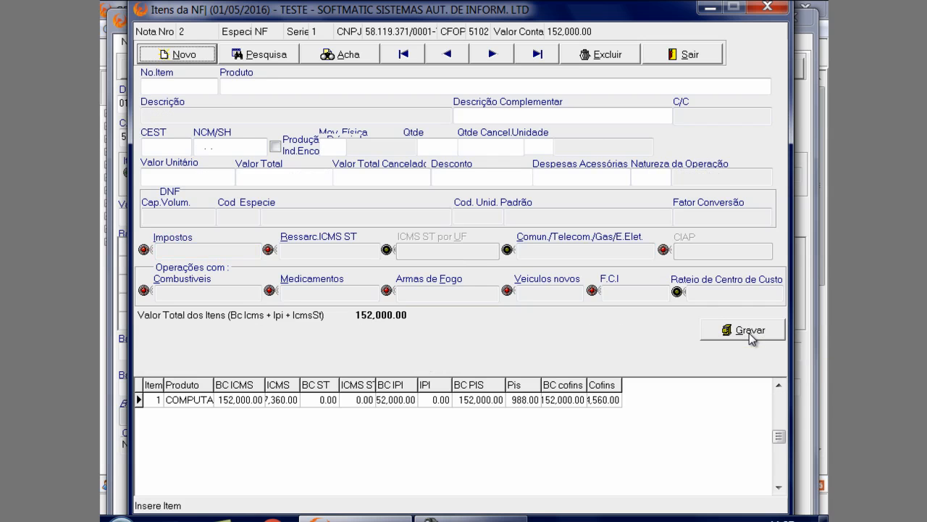
left_click(700, 57)
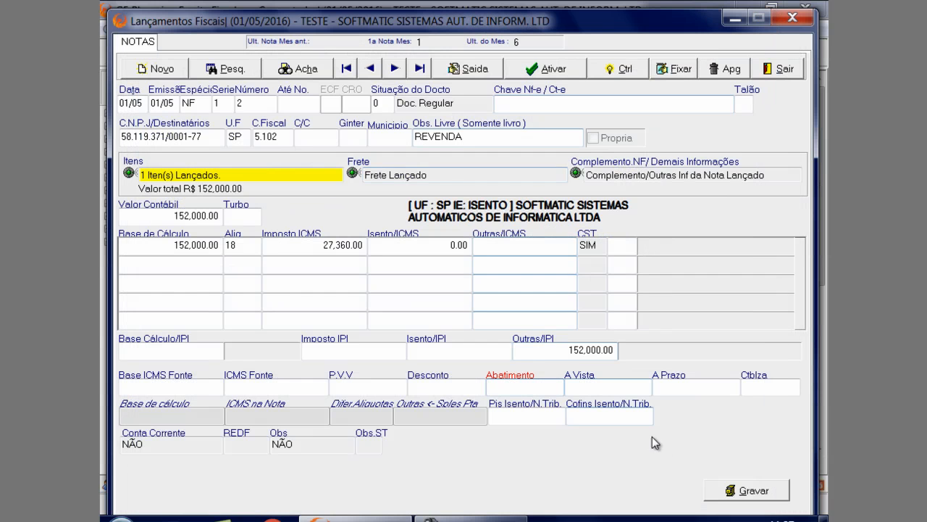
left_click(722, 487)
Bring up outgoing note 3 and choose NFVC (Nota Fiscal Venda Consumidor) as its document type
left_click(394, 68)
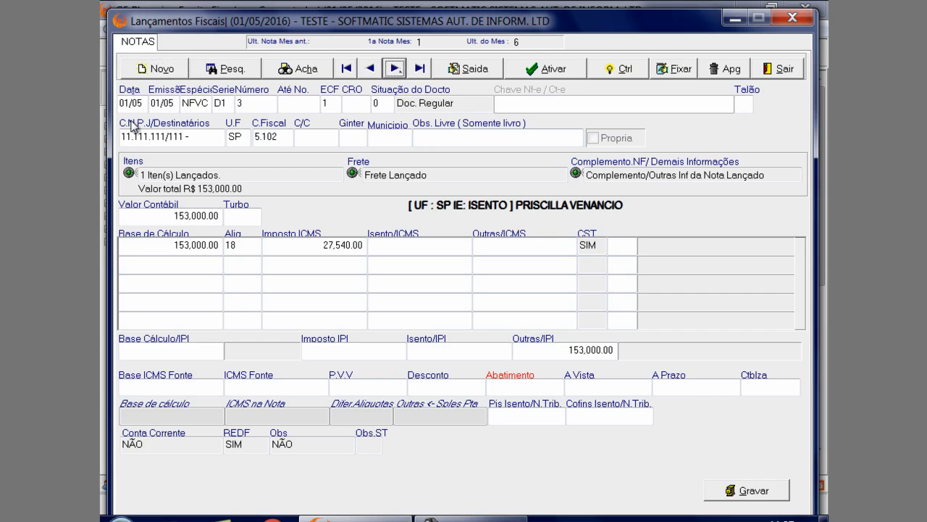
left_click(215, 132)
left_click(206, 102)
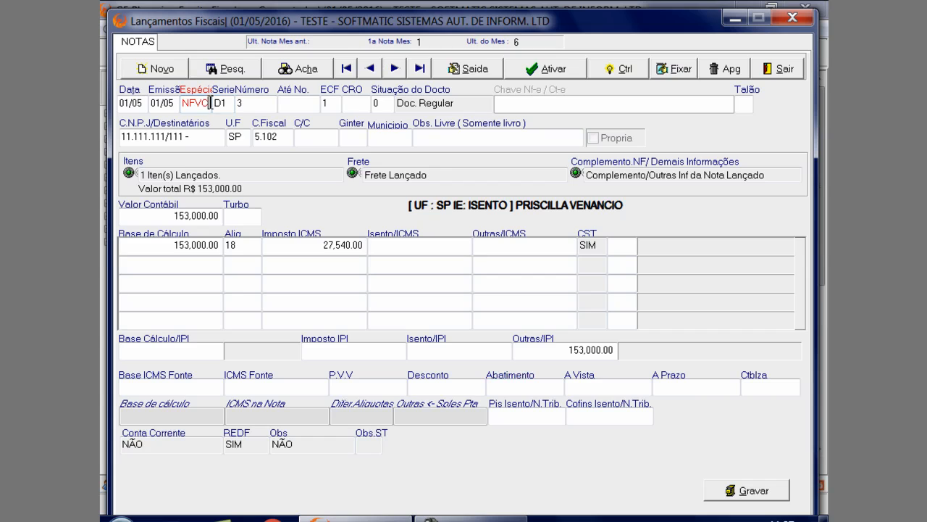
left_click(214, 104)
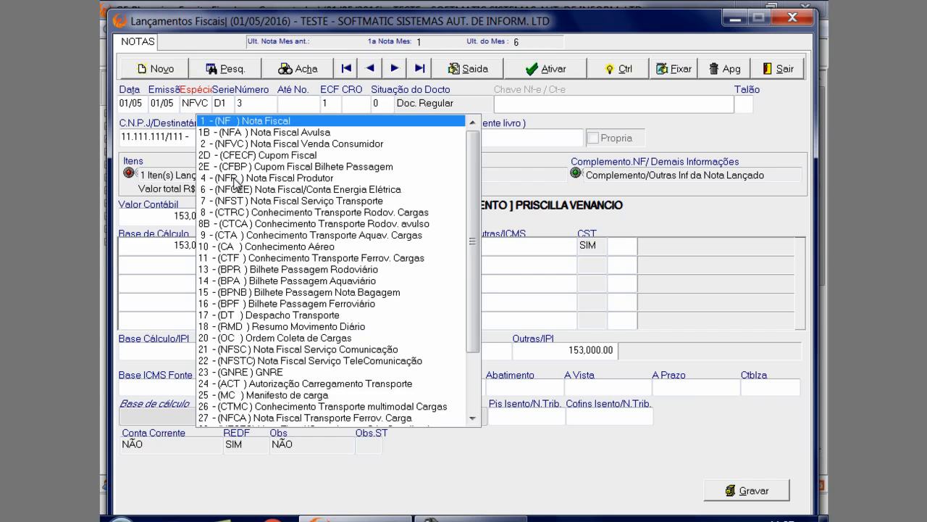
left_click(251, 145)
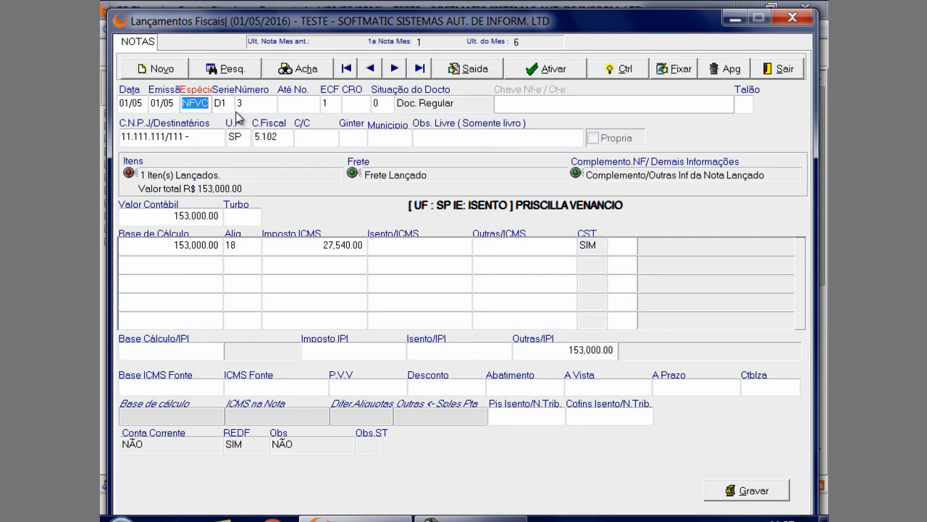
key("Return")
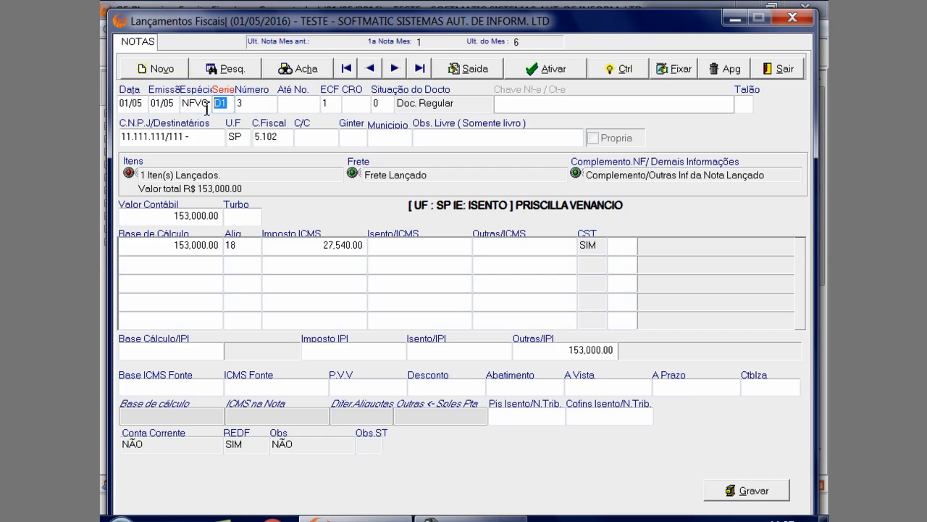
Examine the Número, Até No., Talão, ECF, CRO and Situação do Docto fields of outgoing note 3
left_click(278, 105)
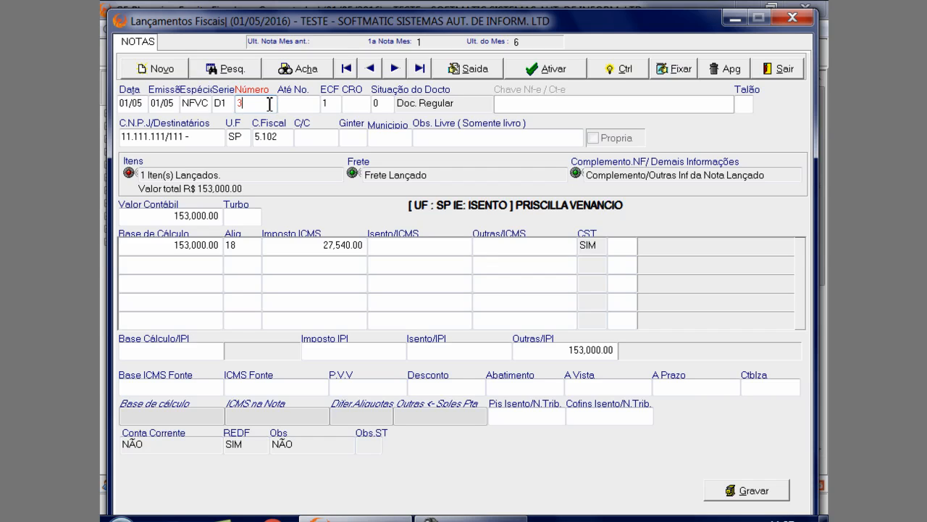
left_click(293, 105)
left_click(752, 108)
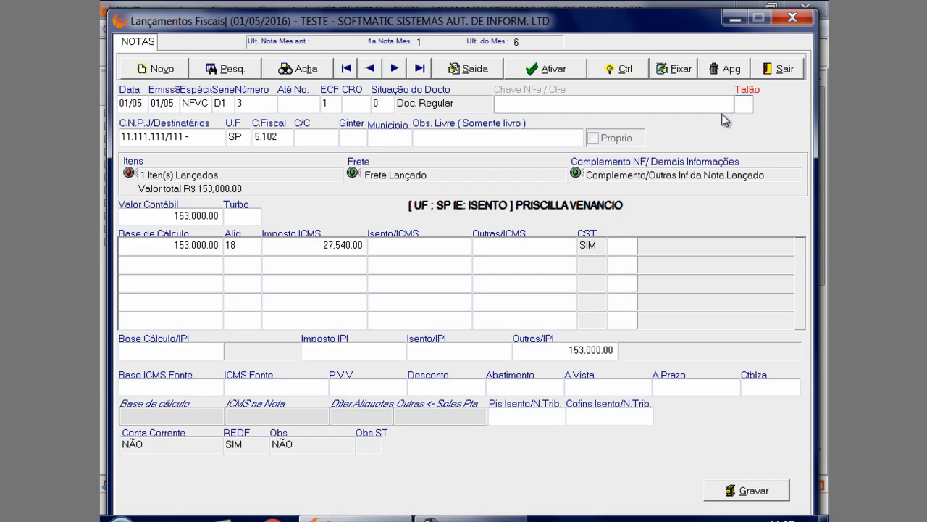
left_click(293, 106)
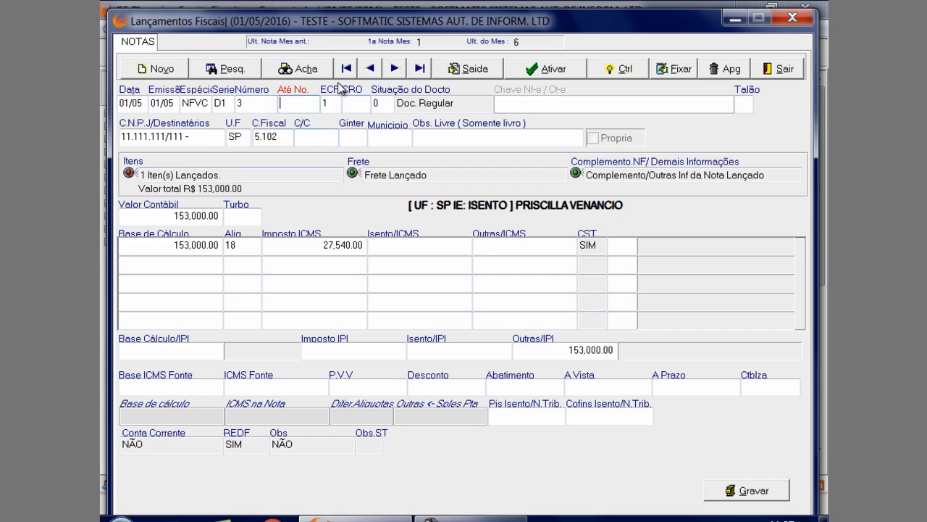
left_click(328, 103)
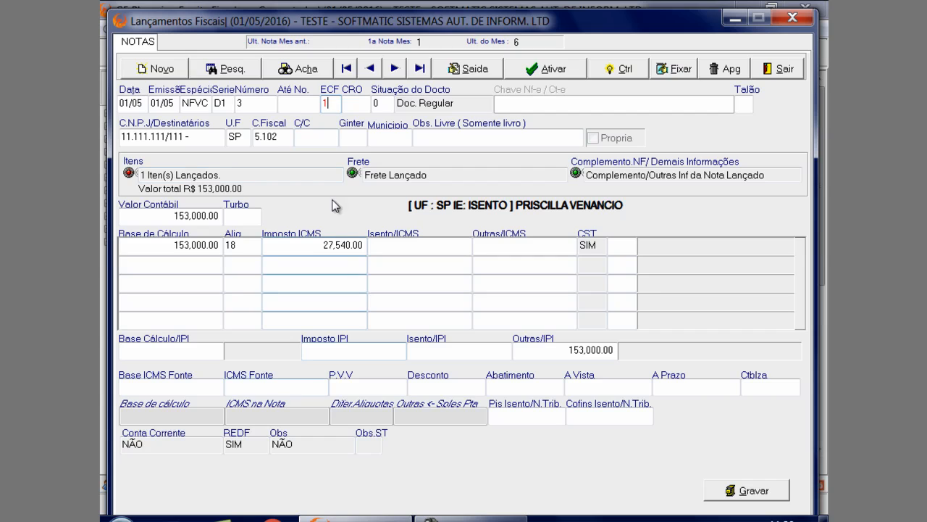
left_click_drag(554, 27, 557, 7)
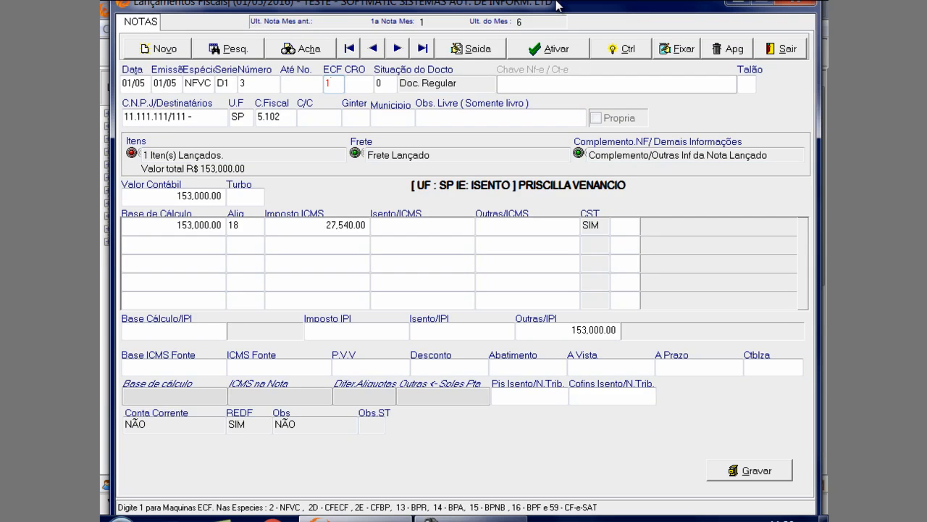
left_click_drag(558, 5, 559, 5)
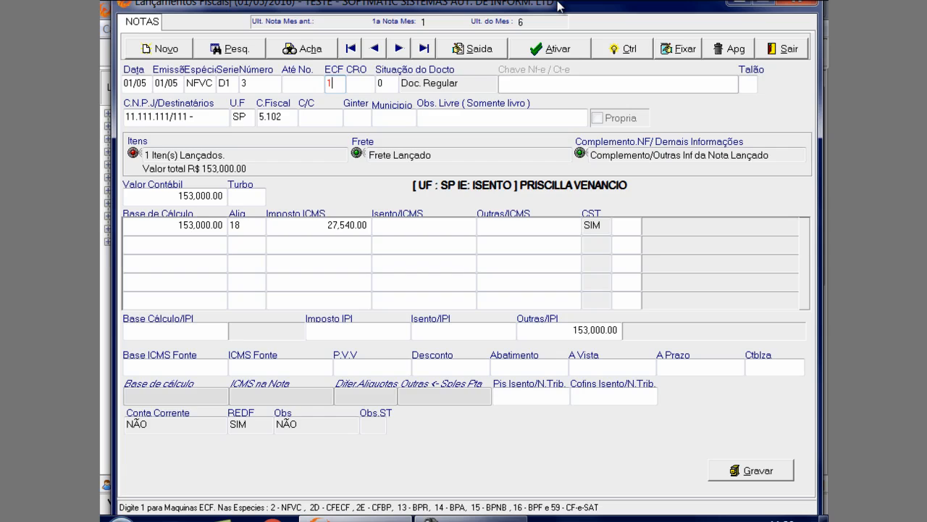
left_click_drag(558, 6, 558, 15)
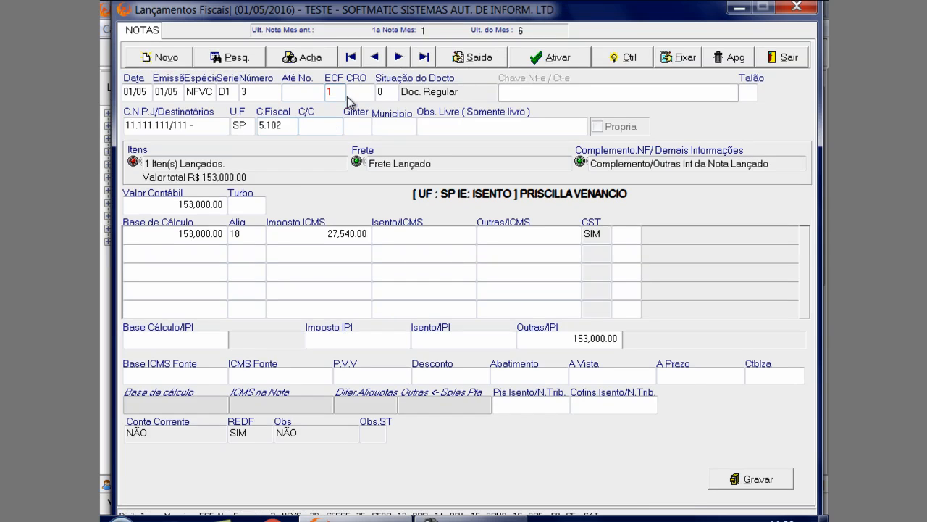
left_click(388, 91)
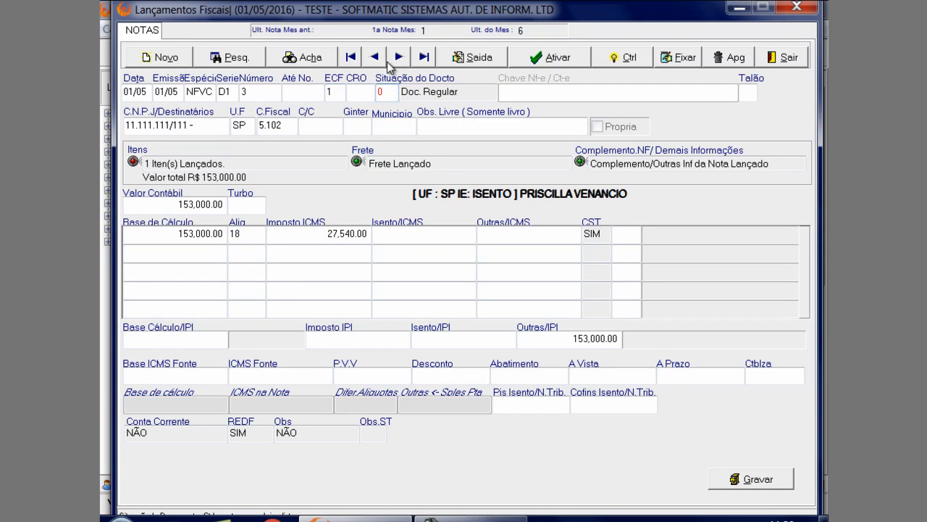
left_click(369, 94)
left_click(389, 92)
Choose the individual from São Paulo as outgoing note 3's recipient through the participant search, and check its CFOP 5.102
left_click(200, 128)
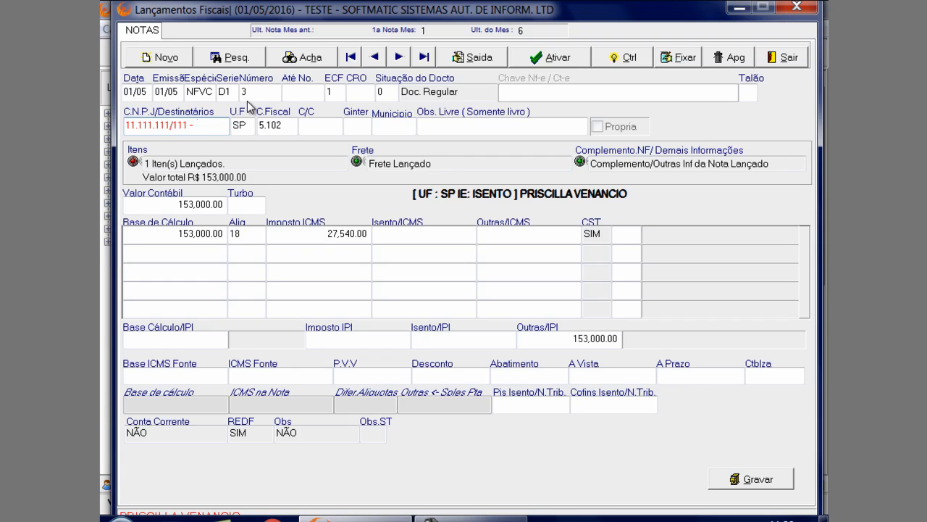
key("F2")
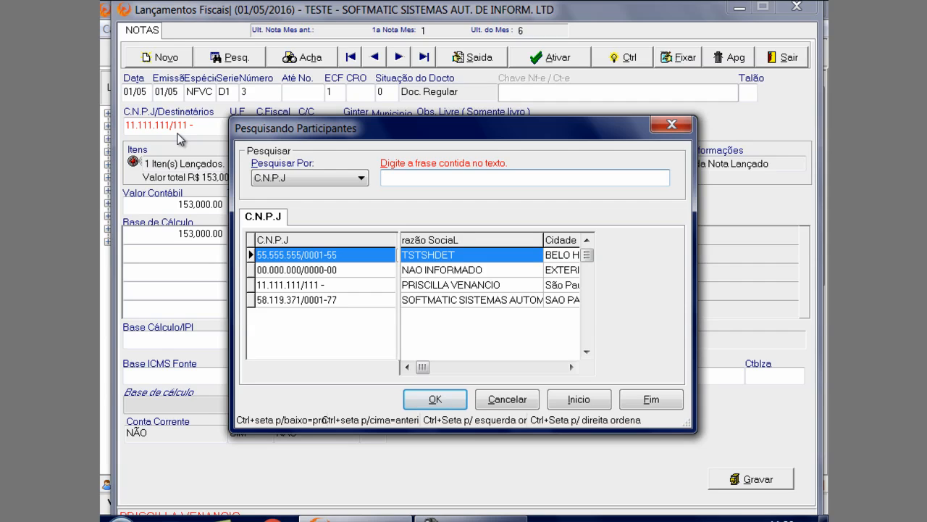
left_click(338, 281)
left_click(437, 398)
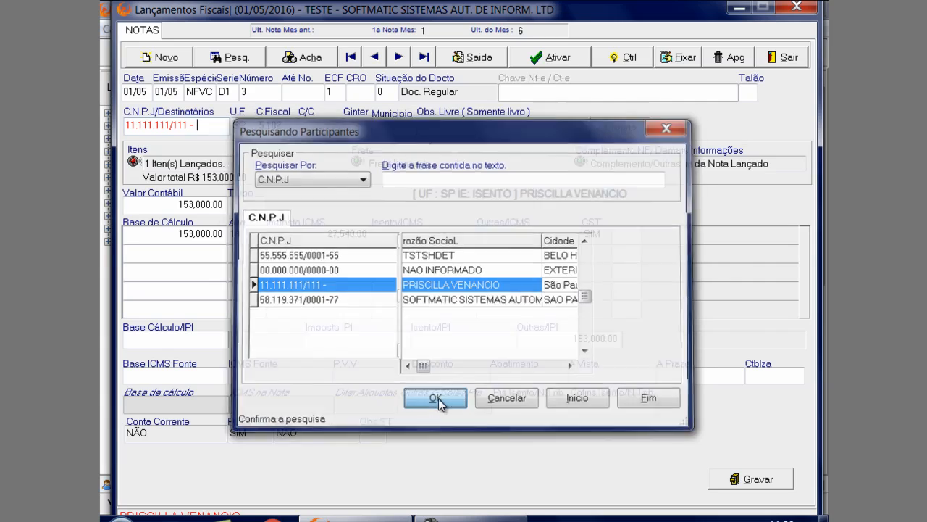
key("Return")
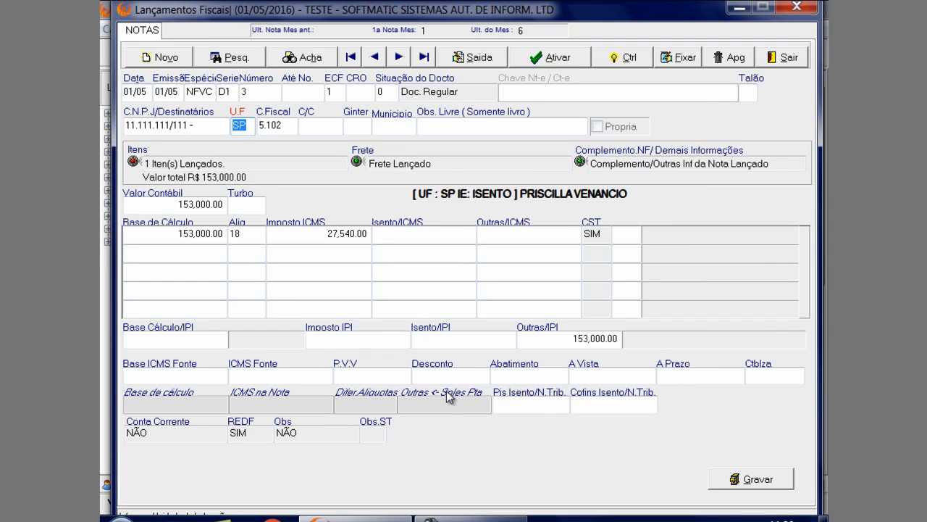
key("Return")
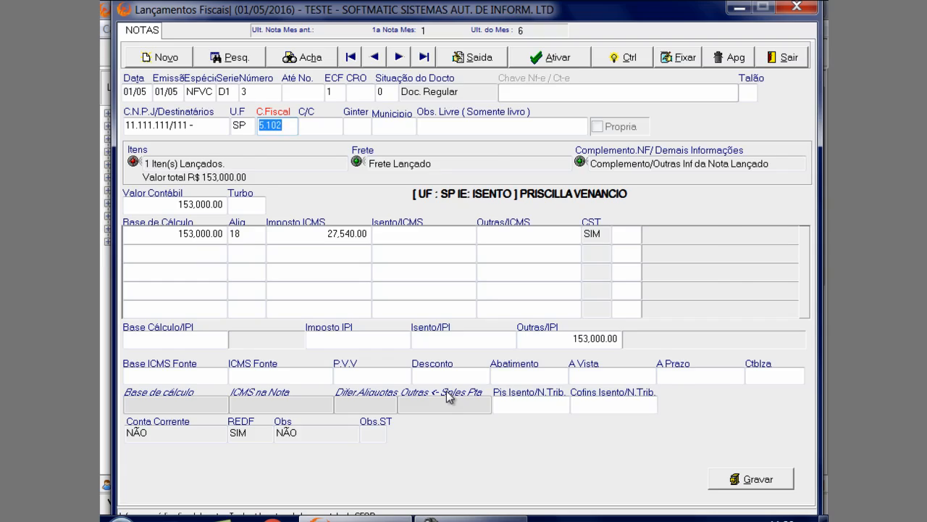
key("Insert")
left_click(689, 104)
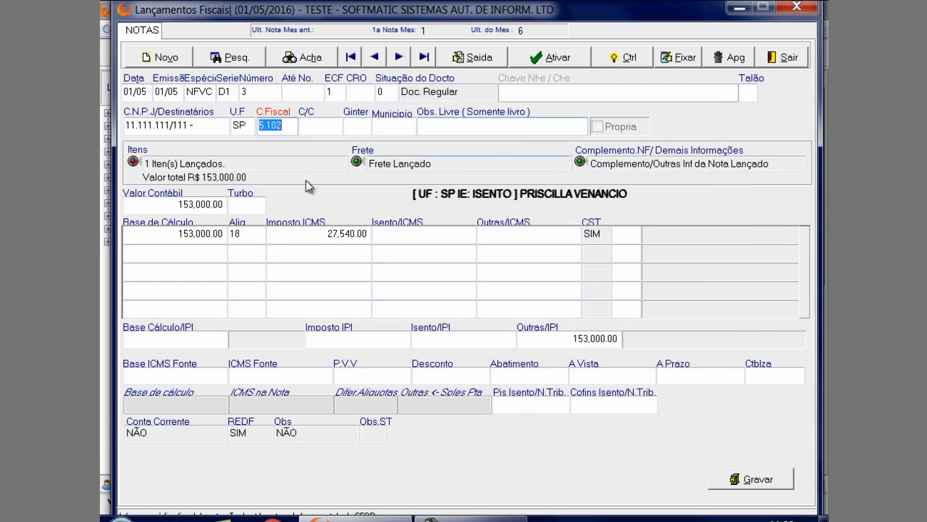
Open the items of outgoing note 3 and load its COMPUTADORES item
left_click(284, 161)
double_click(284, 161)
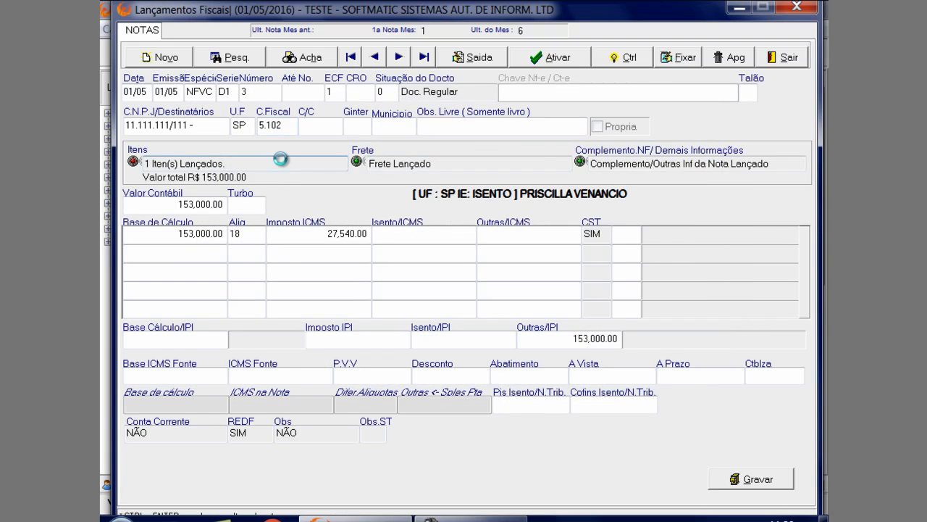
left_click(228, 418)
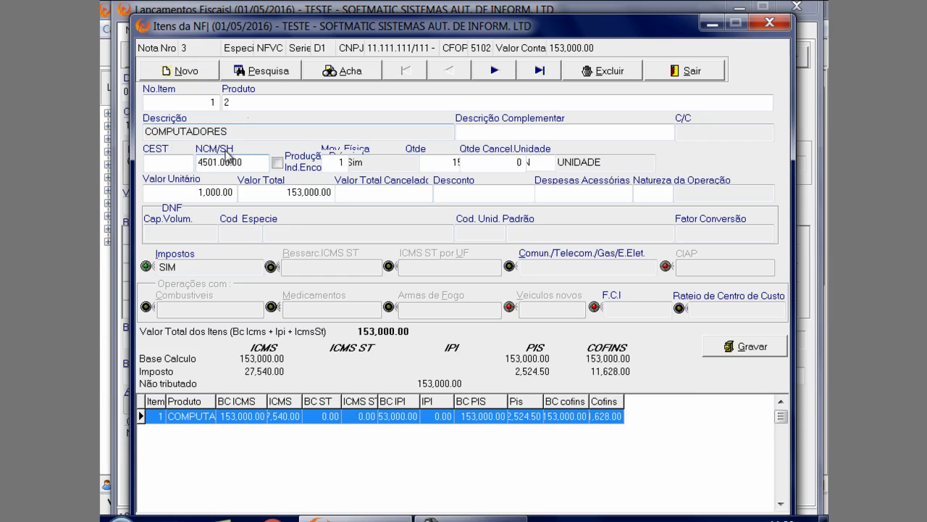
Choose COMPUTADORES (code 2) as the product of outgoing note 3's item through the item search
left_click(257, 102)
left_click(258, 102)
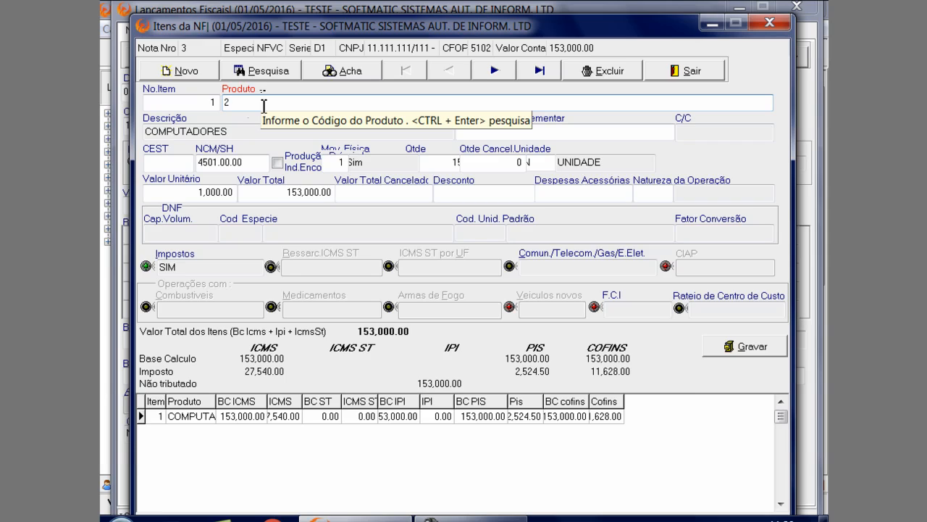
left_click(201, 78)
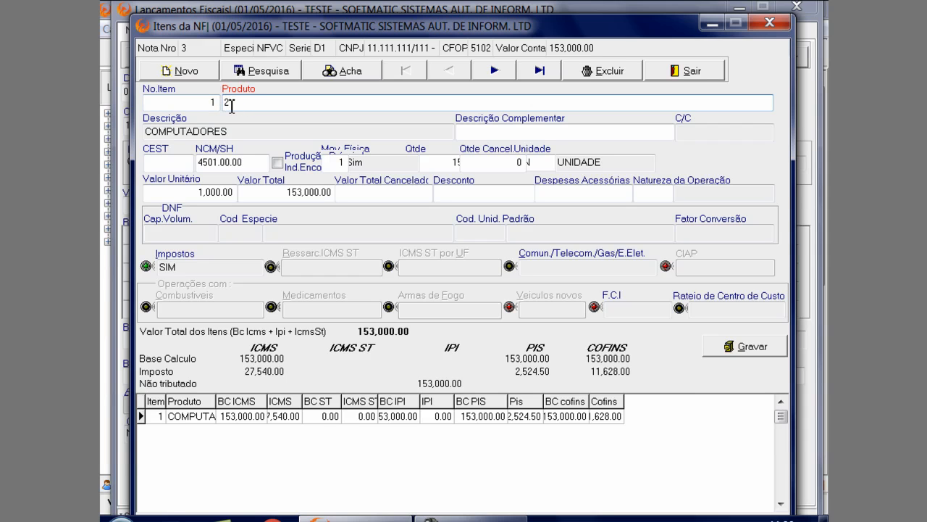
double_click(231, 106)
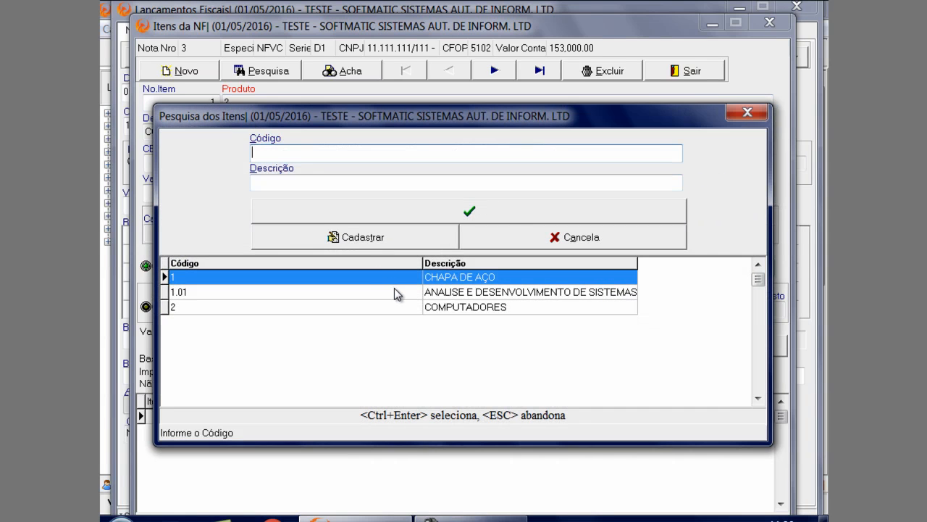
left_click(394, 307)
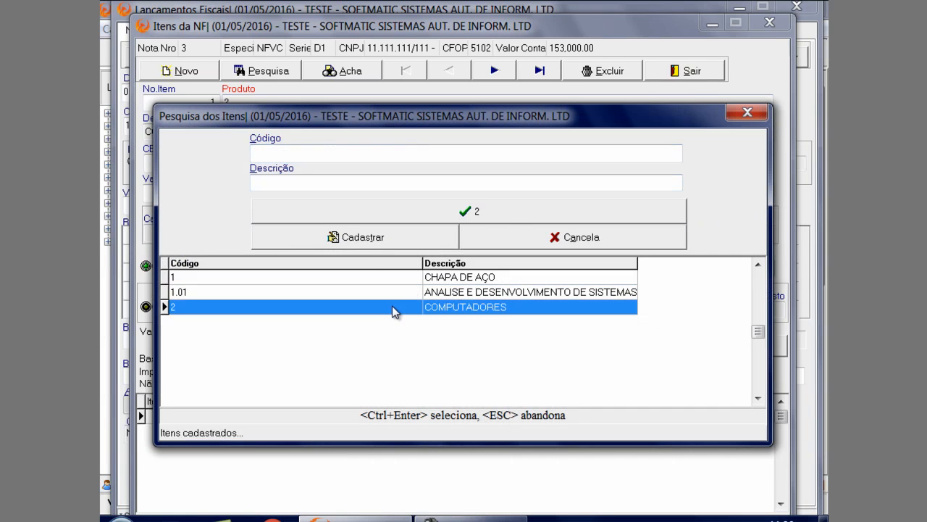
left_click(442, 211)
key("Return")
Review the COMPUTADORES item's physical movement, quantity, cancelled quantity, unit and unit value fields
key("Return")
key("Return")
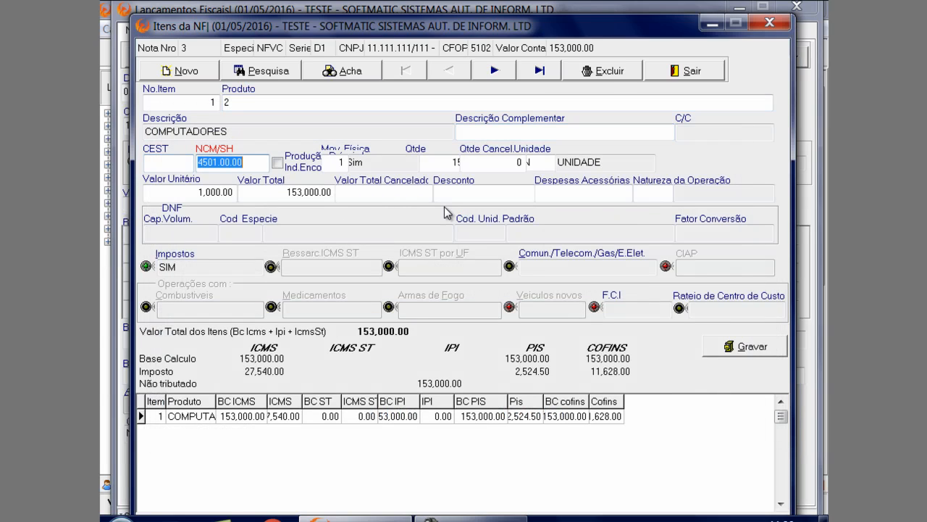
key("Return")
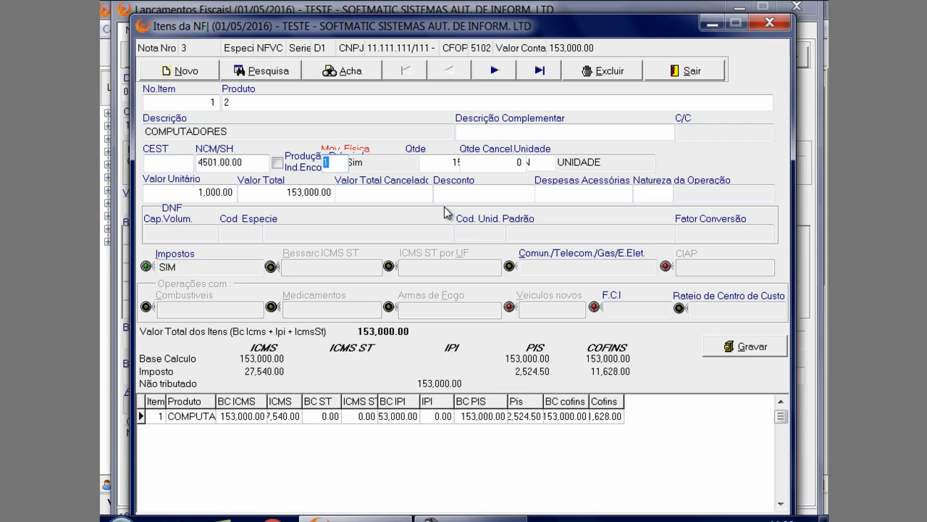
key("Return")
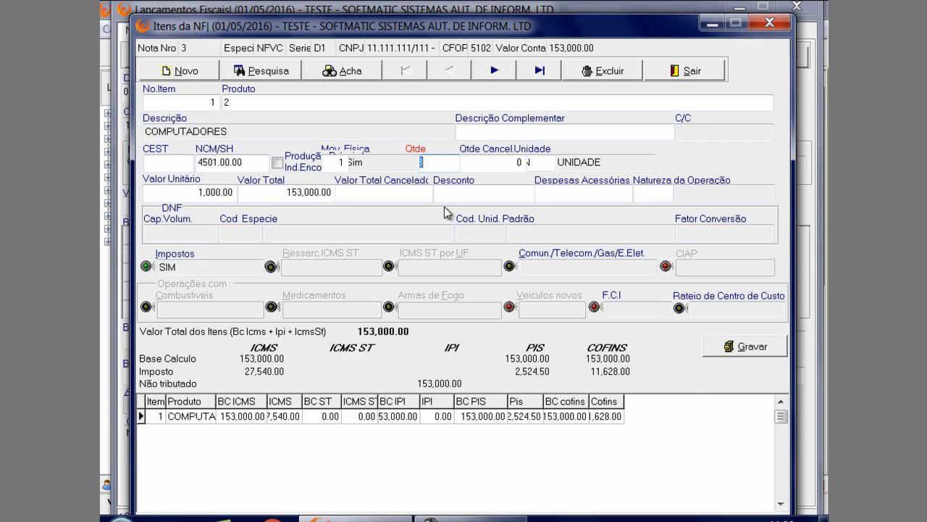
type("150")
key("Return")
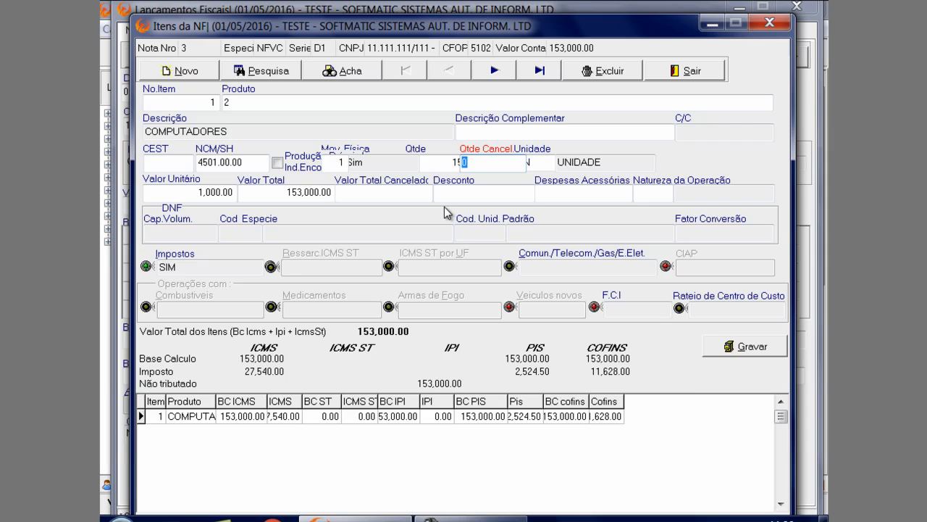
key("Return")
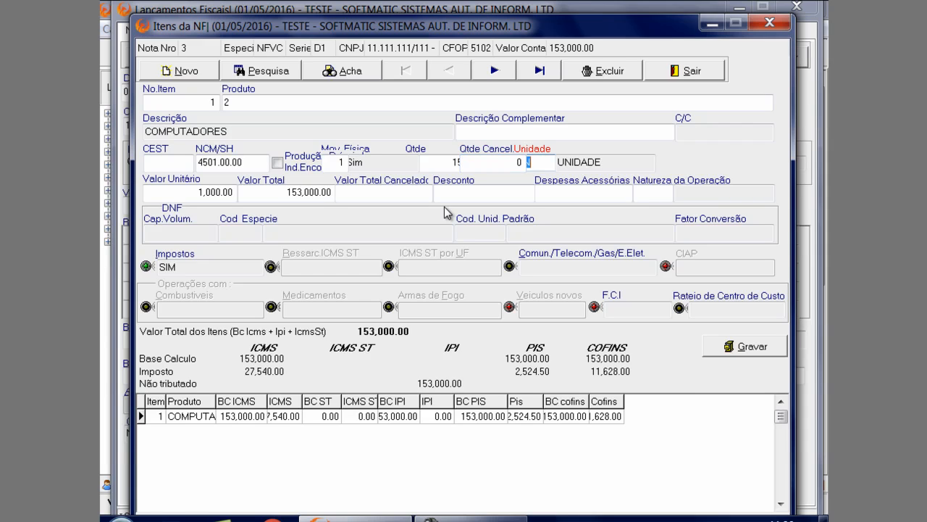
key("Return")
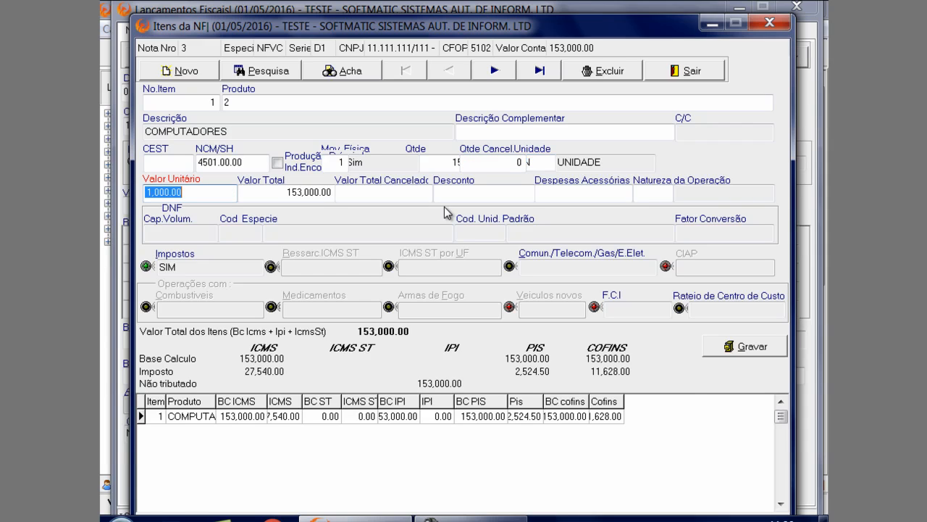
key("Return")
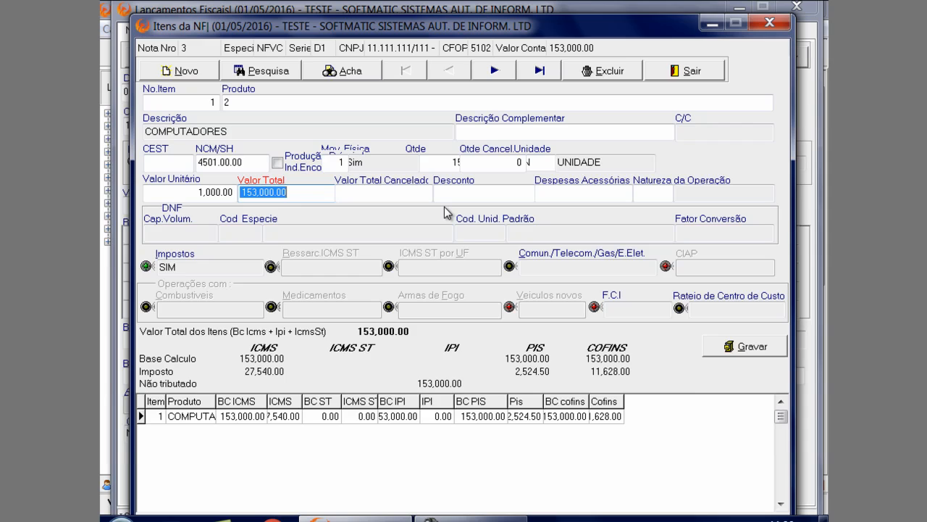
Clear the item's Valor Total so it recalculates from the unit value, and accept 0.00 for Valor Total Cancelado, Desconto and Despesas Acessórias
key("BackSpace")
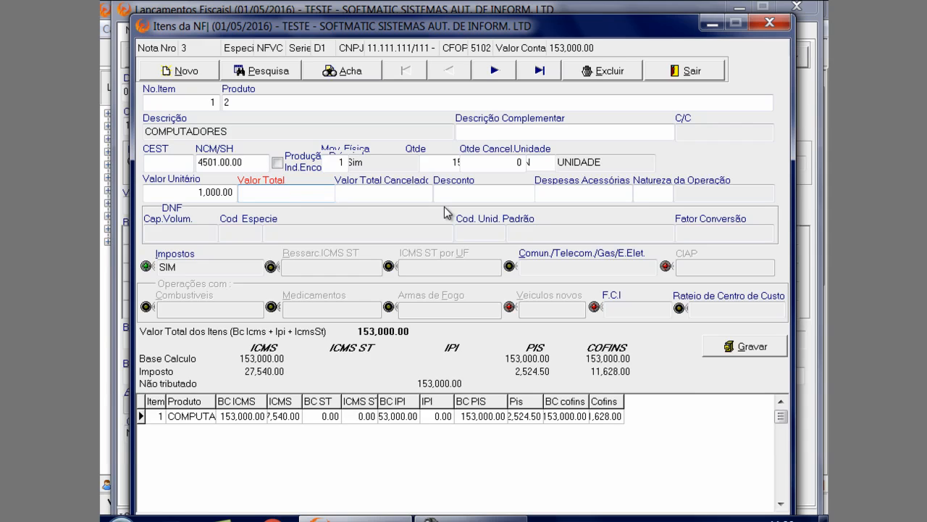
left_click(178, 191)
key("Return")
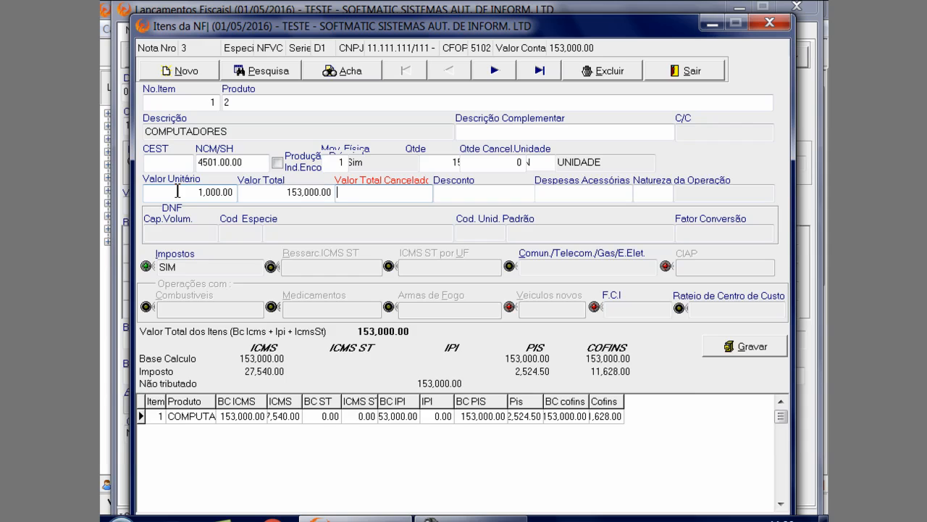
key("Return")
key("Return")
key("Return")
key("Return")
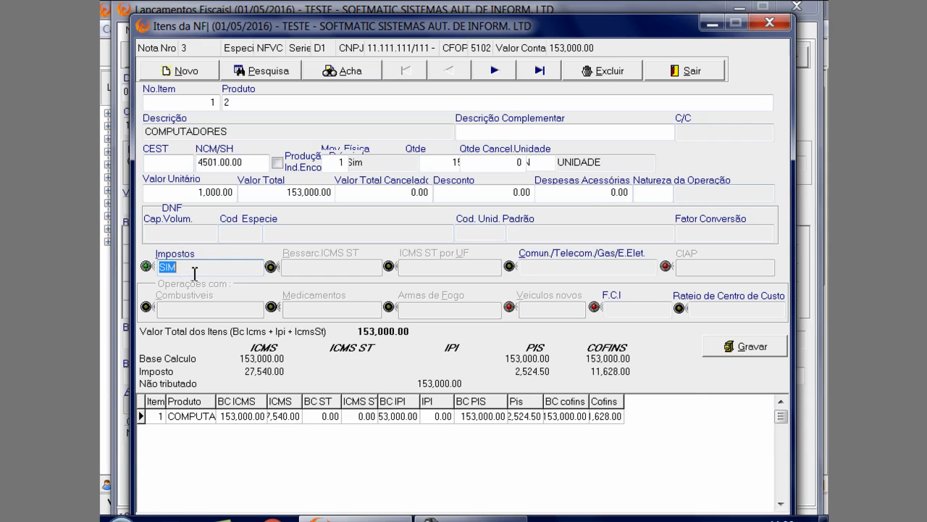
Recalculate the COMPUTADORES item's taxes automatically and set its PIS rate to .65
key("ctrl+Return")
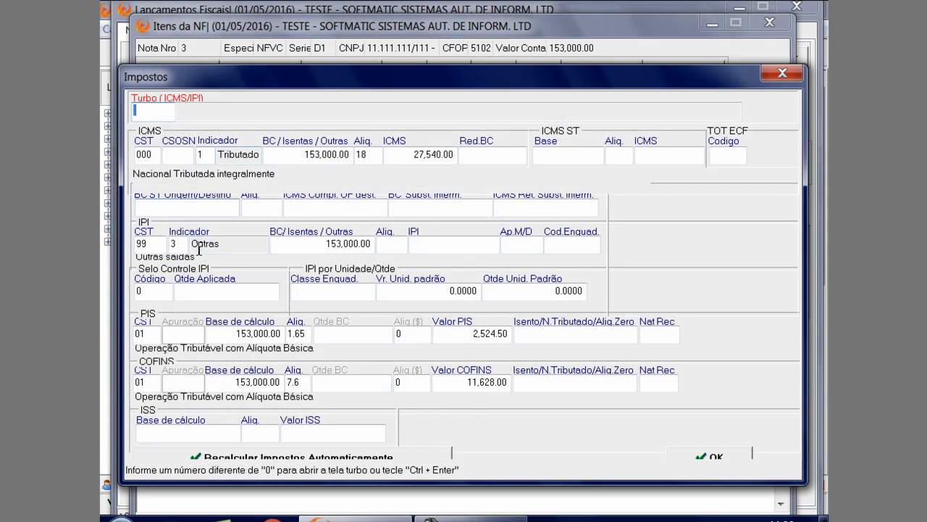
left_click(337, 455)
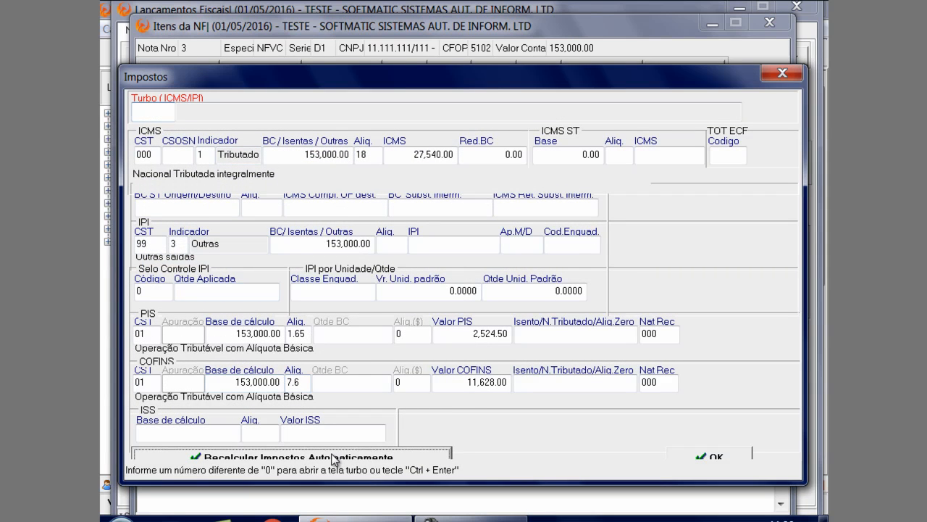
left_click(298, 334)
type(".65")
key("Return")
key("Return")
key("Return")
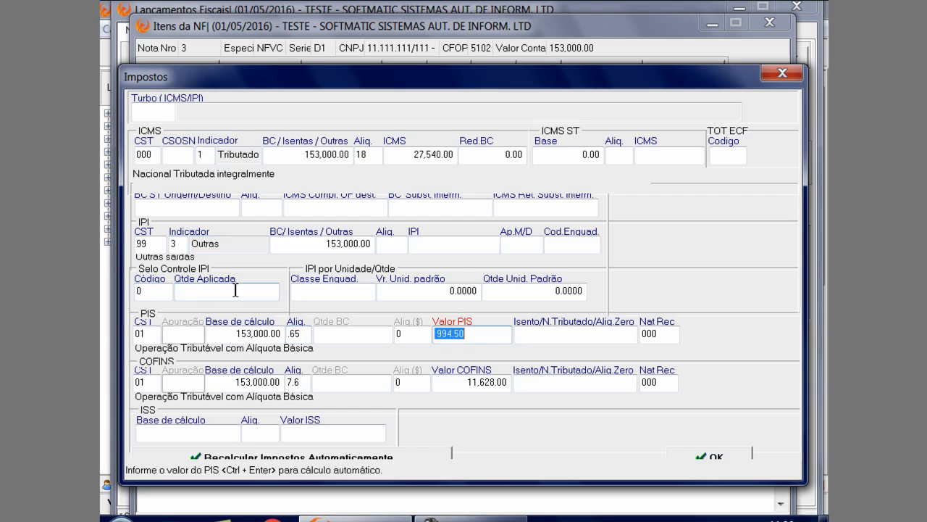
Set the item's COFINS rate to 3, save the item and return to outgoing note 3
type("3")
key("Return")
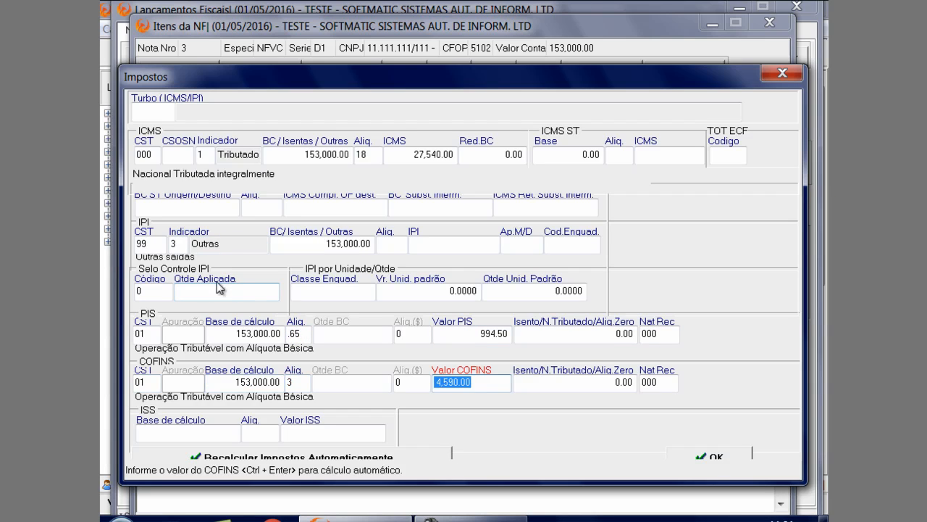
left_click(715, 456)
left_click(424, 336)
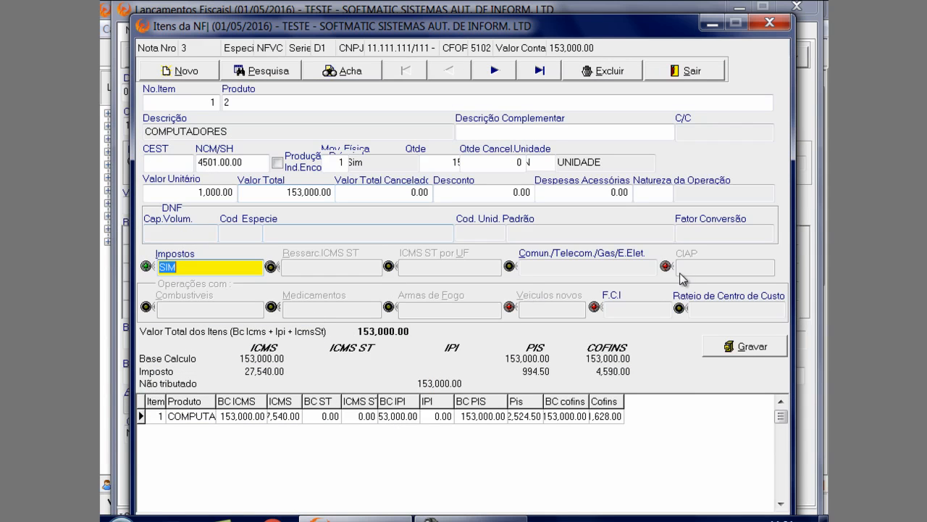
left_click(740, 352)
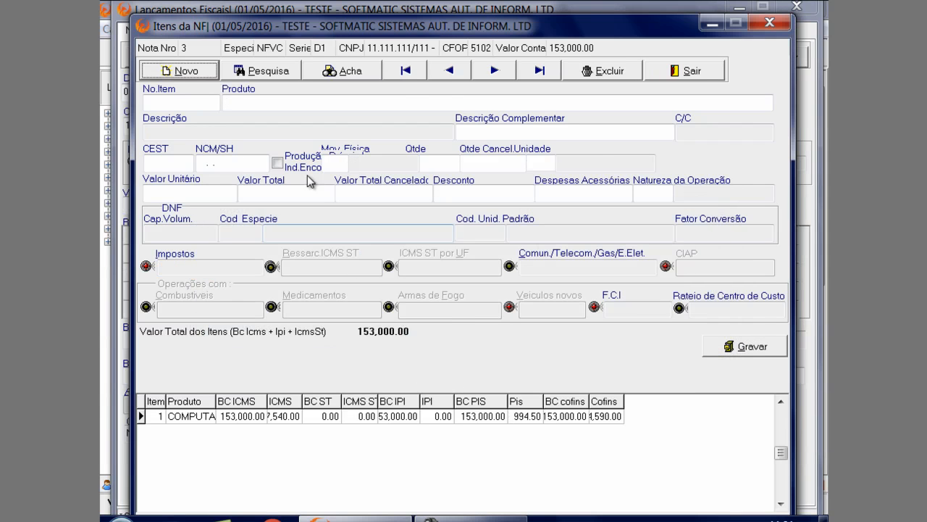
left_click(674, 70)
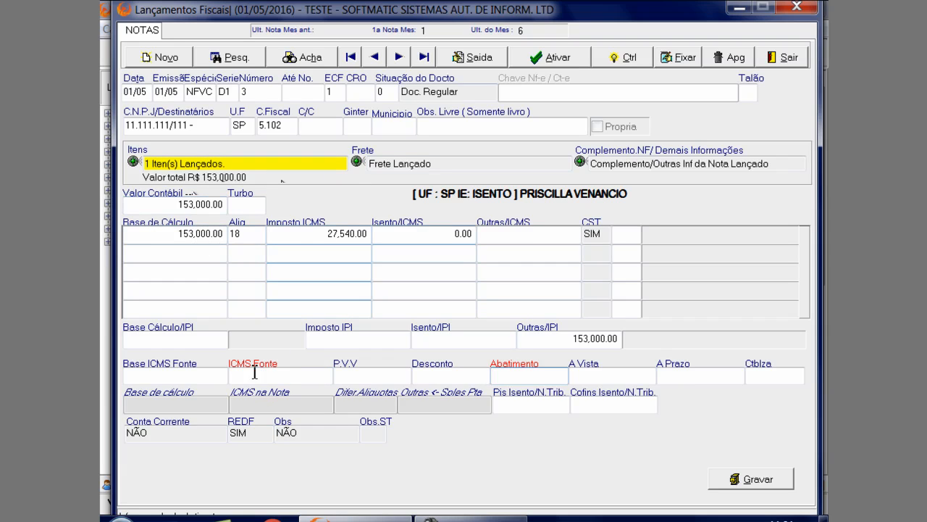
Open the REDF data of outgoing note 3, set Possui Entrega to 2 - Não and check the Pagto Prazo options
left_click(256, 437)
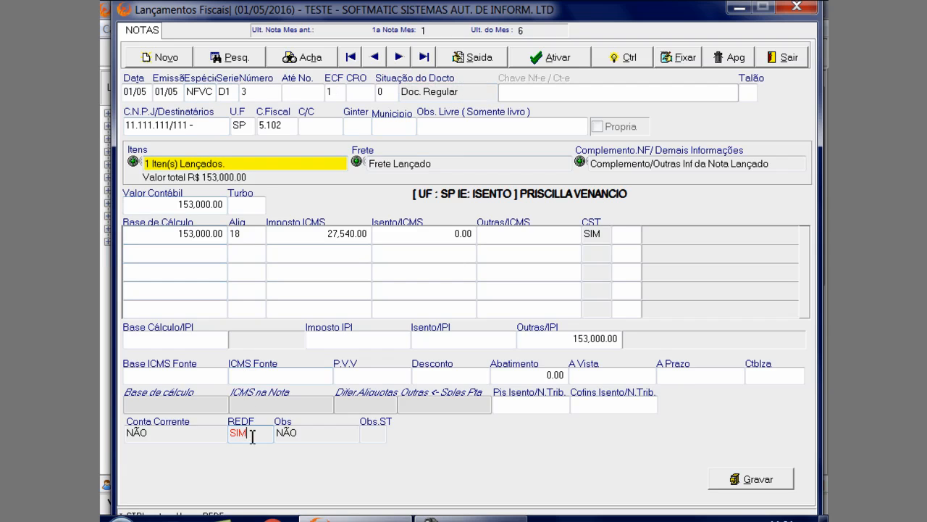
left_click(239, 418)
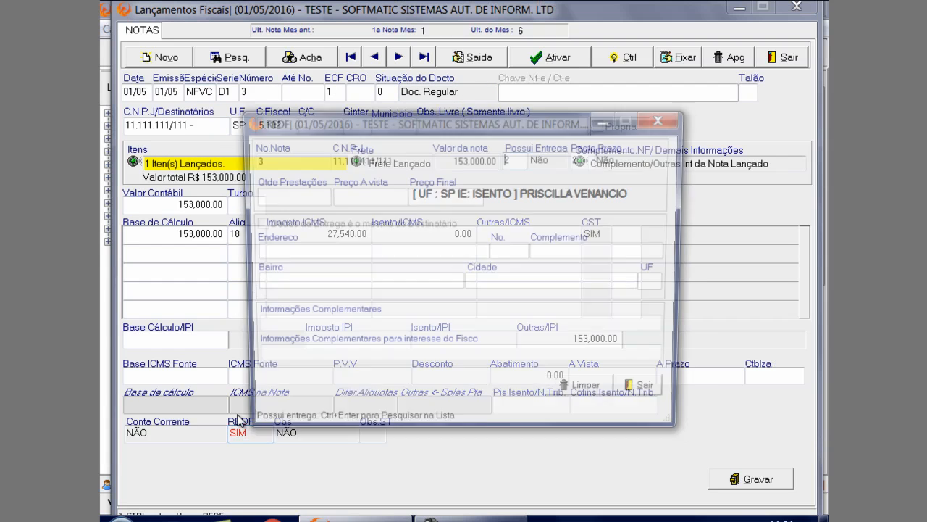
left_click_drag(370, 115, 304, 30)
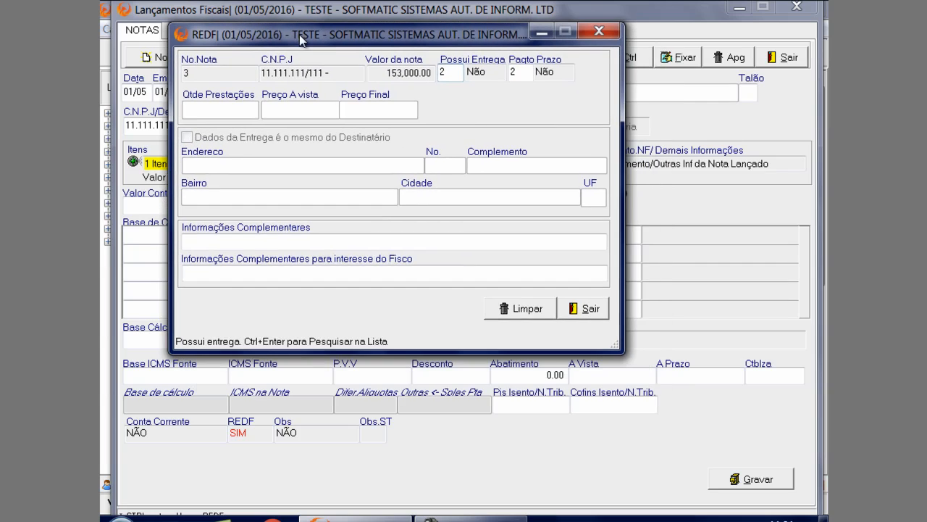
key("ctrl+Return")
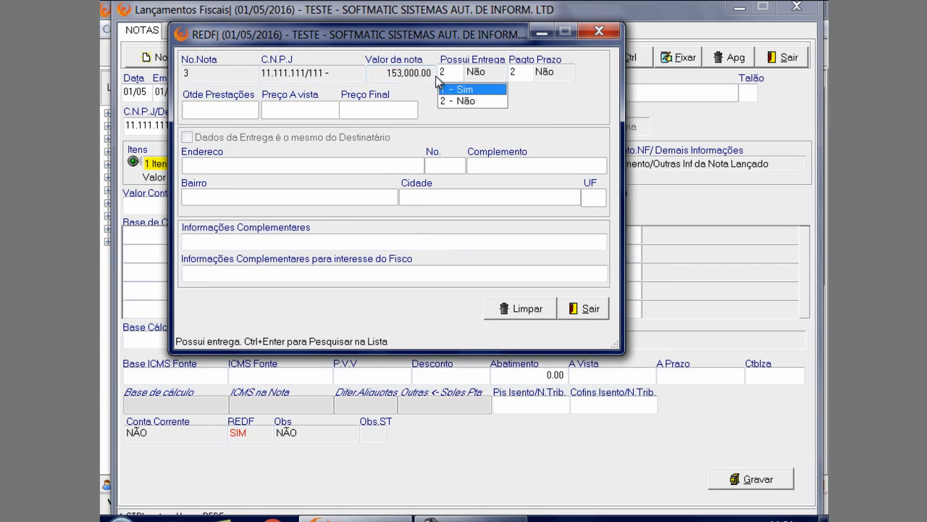
left_click(482, 101)
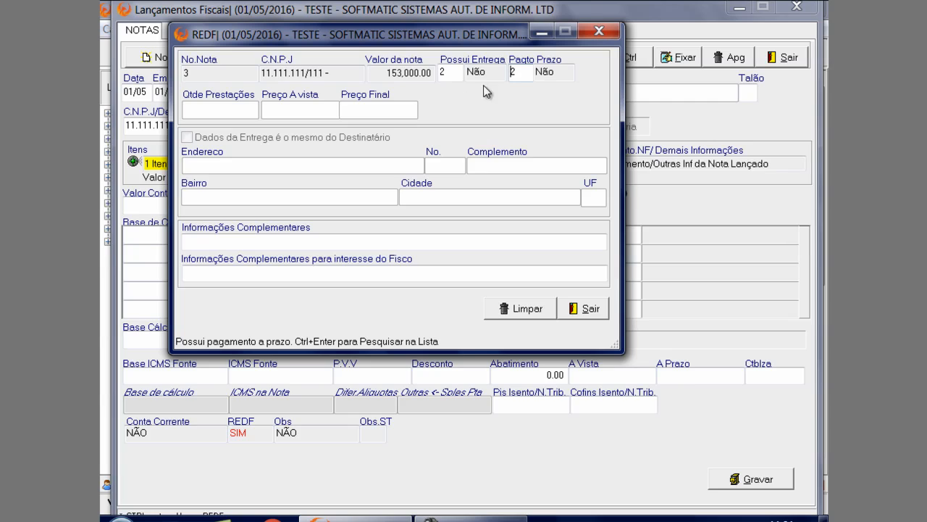
key("ctrl+Return")
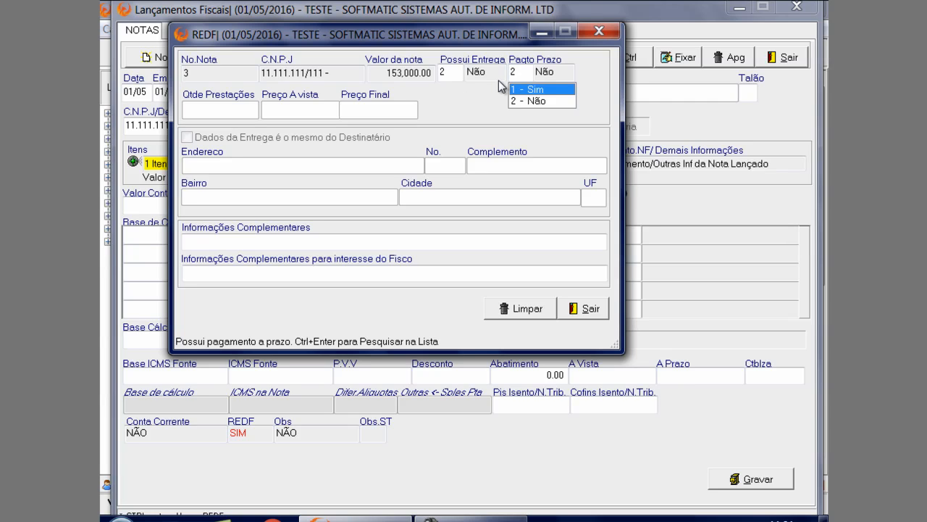
left_click(449, 77)
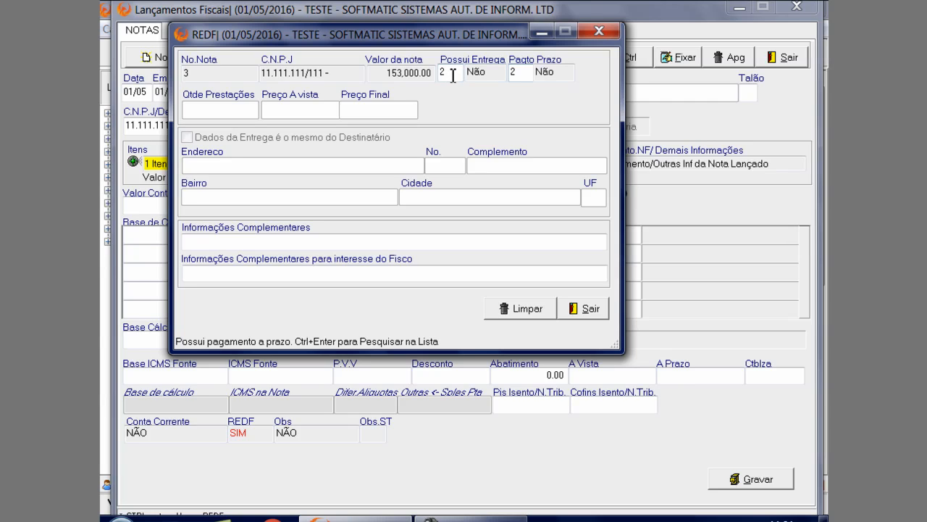
Choose 2 - Não for both Possui Entrega and Pagto Prazo in the REDF data
left_click(453, 76)
key("ctrl+Return")
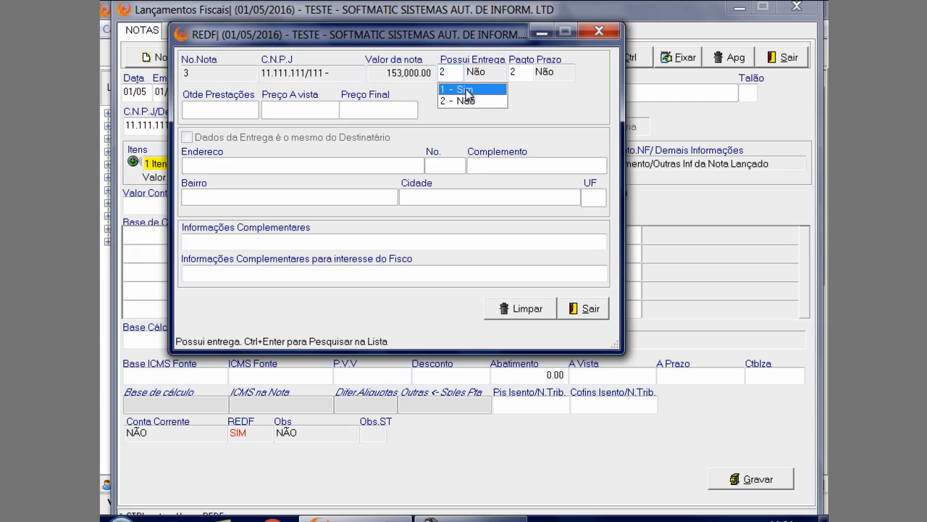
left_click(461, 103)
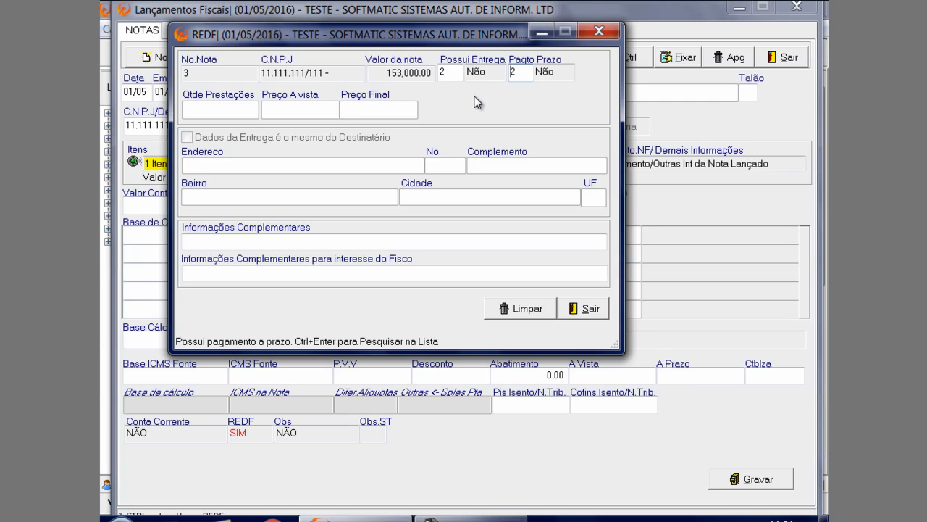
key("ctrl+Return")
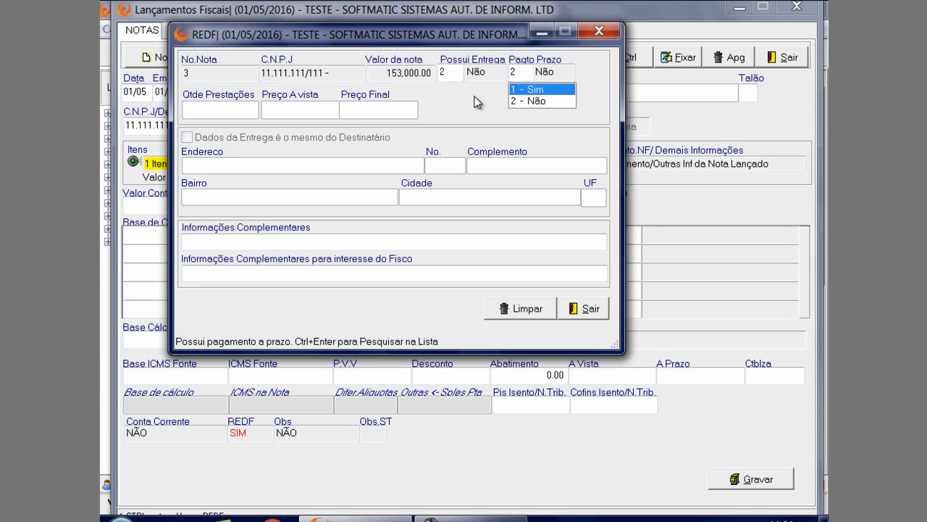
left_click(526, 101)
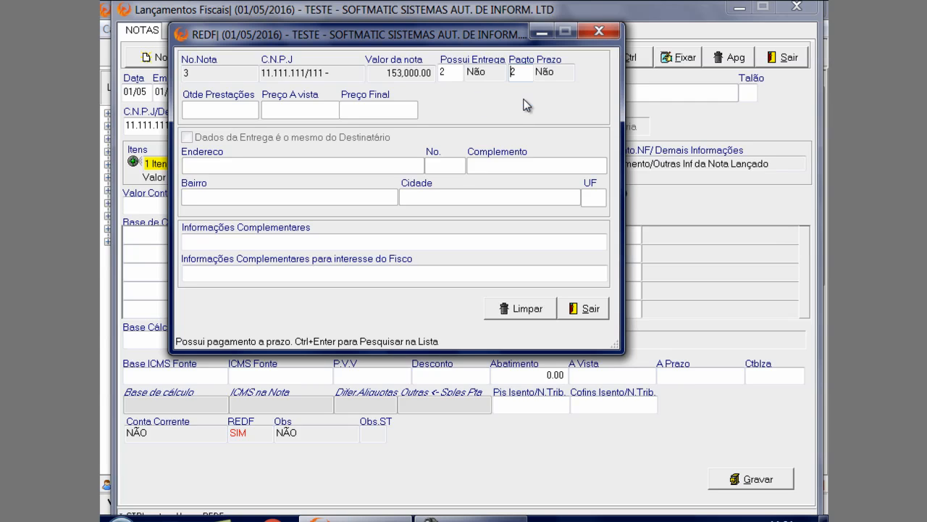
Save outgoing note 3 with its REDF data and bring up outgoing note 4
left_click(450, 75)
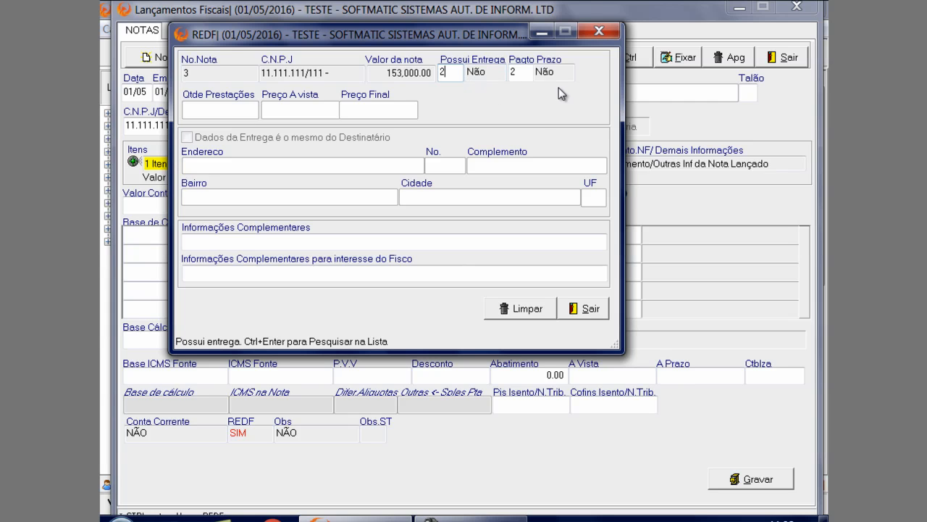
left_click(585, 309)
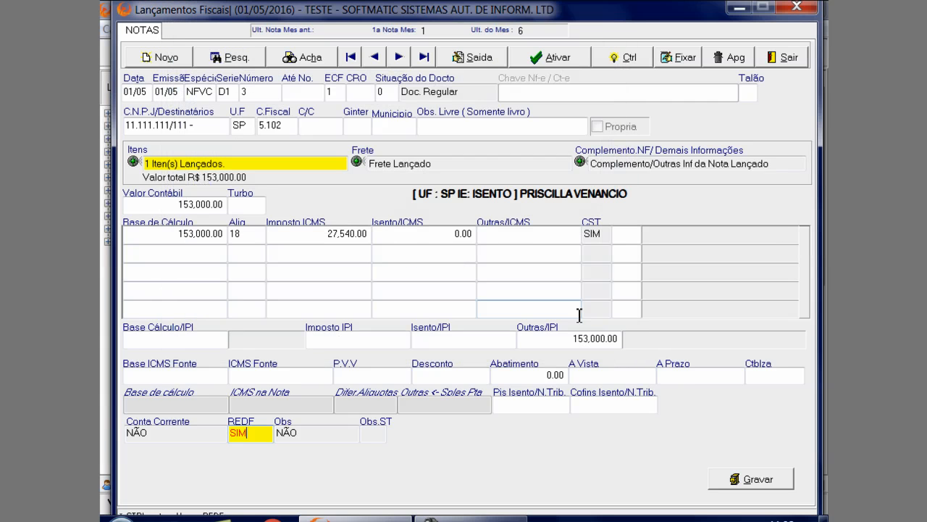
left_click(750, 484)
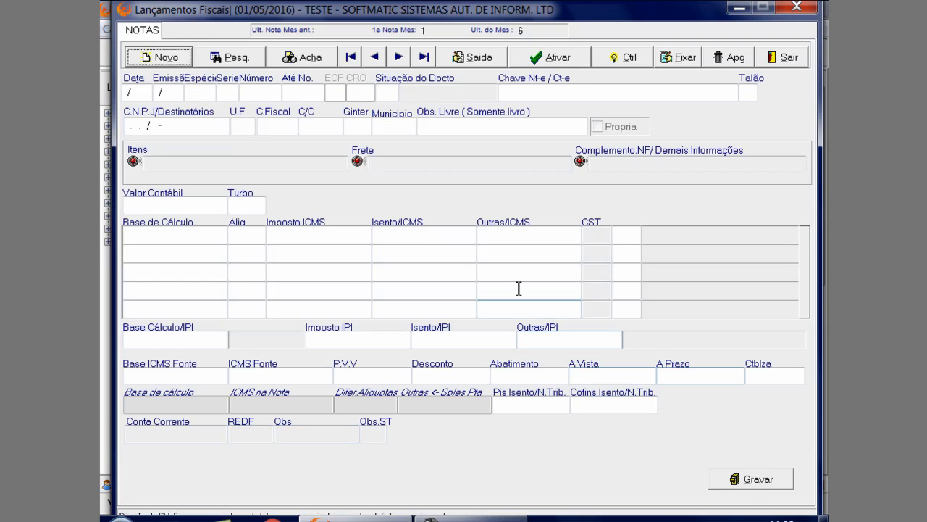
left_click(399, 58)
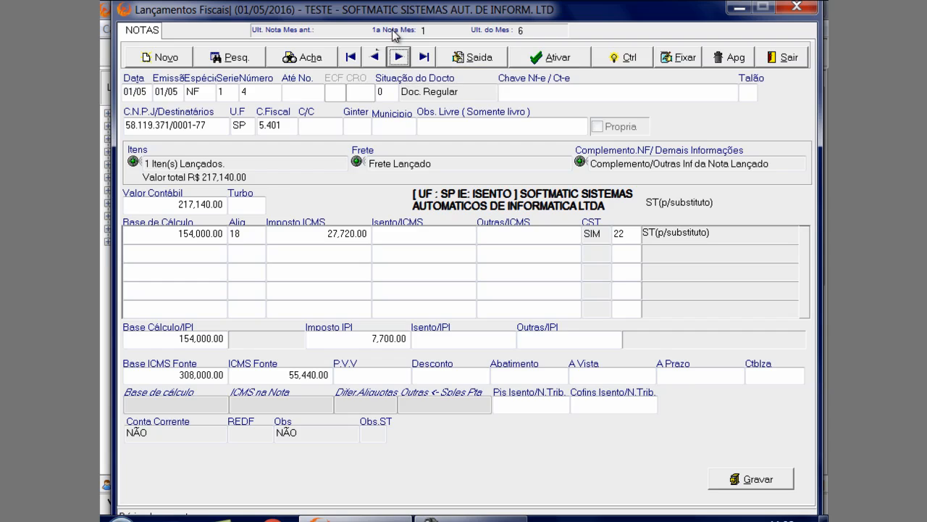
Return to outgoing note 4 and open the taxes of its CHAPA DE AÇO item
left_click(383, 58)
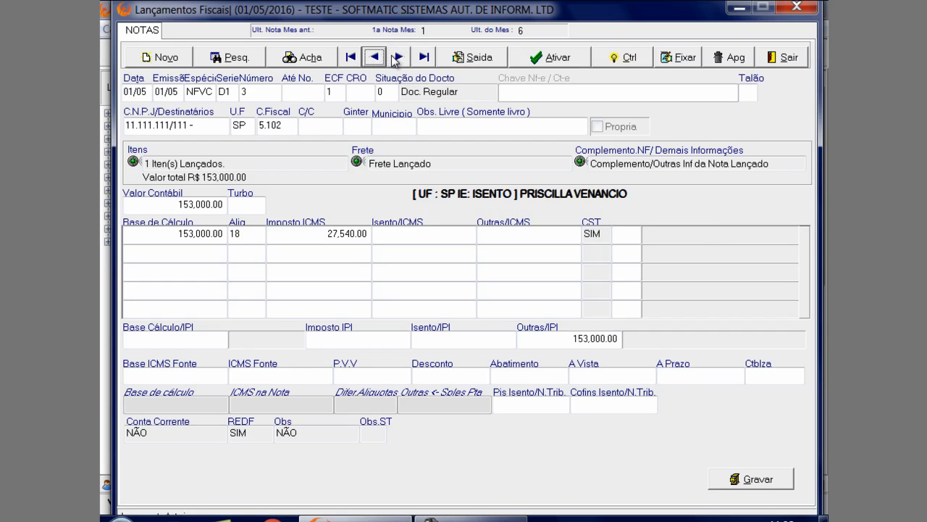
left_click(398, 56)
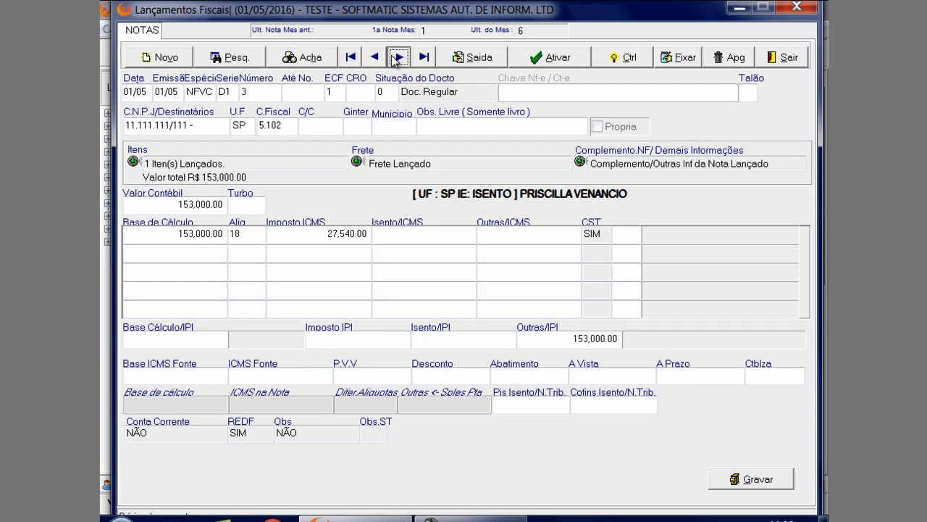
left_click(269, 164)
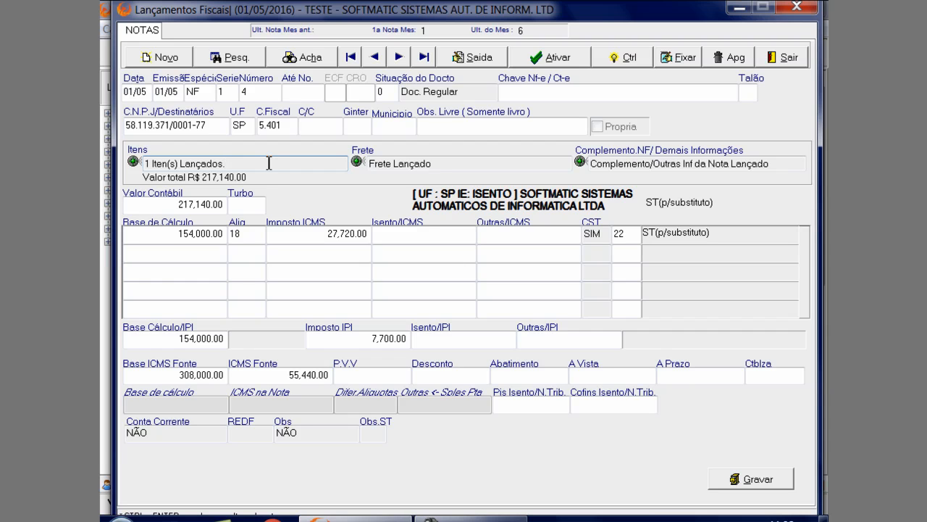
key("ctrl+Return")
left_click(248, 416)
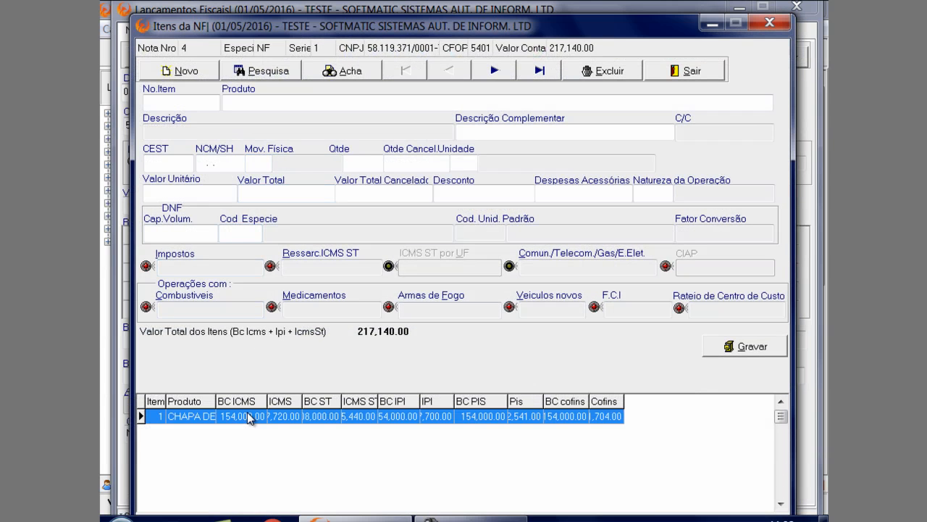
left_click(211, 267)
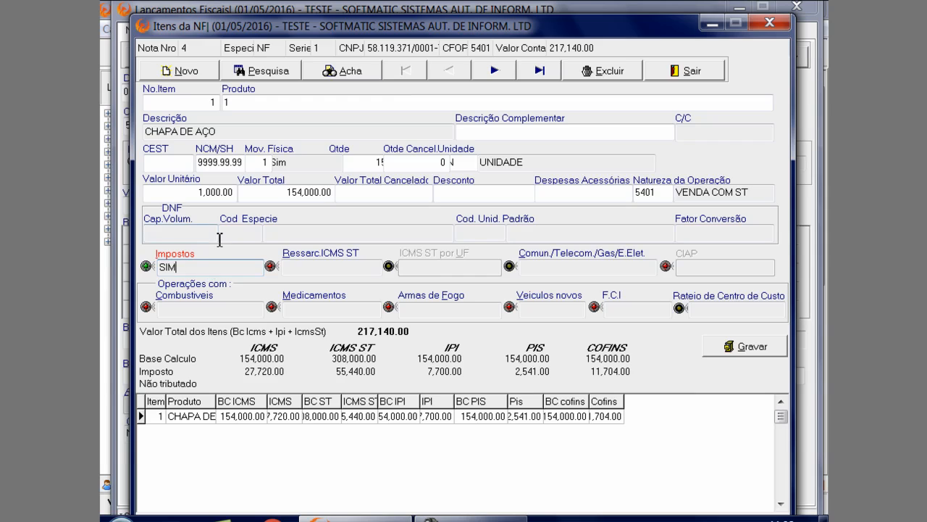
key("Return")
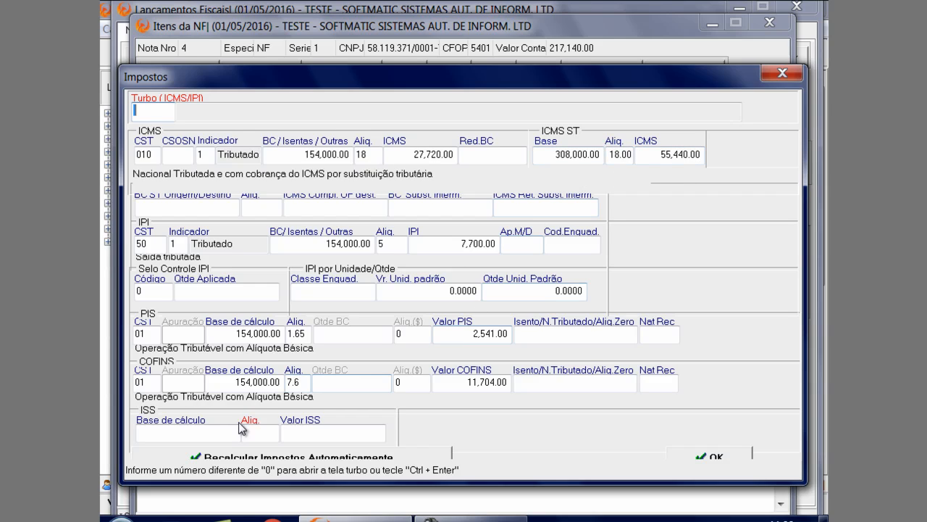
Recalculate the item's taxes automatically, accept them despite the listed errors and save the CHAPA DE AÇO item
left_click(350, 457)
left_click(725, 456)
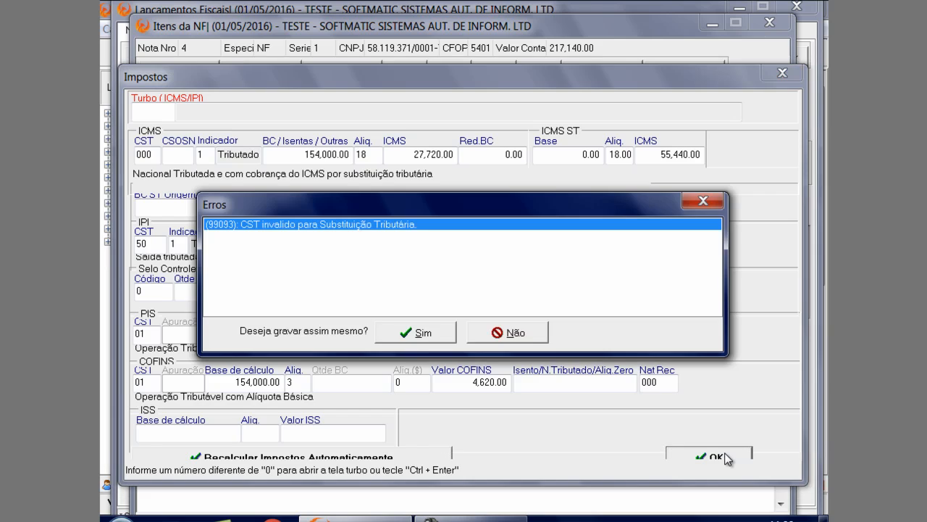
left_click(425, 333)
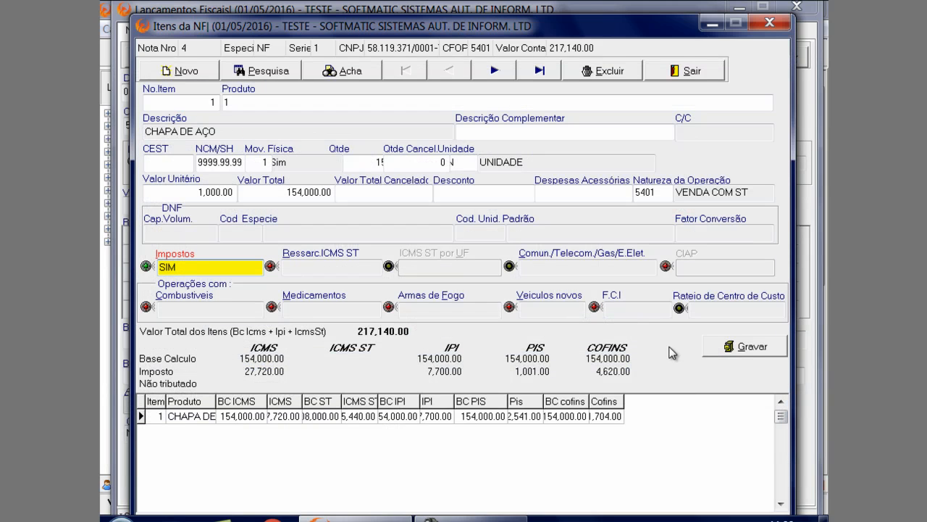
left_click(719, 350)
left_click(444, 337)
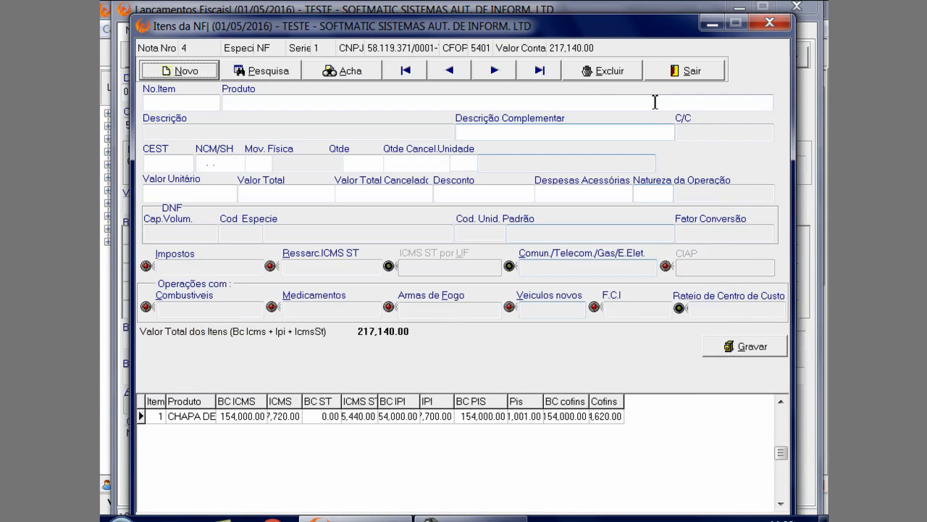
Leave the items of note 4 and update the note's values from its items
left_click(687, 70)
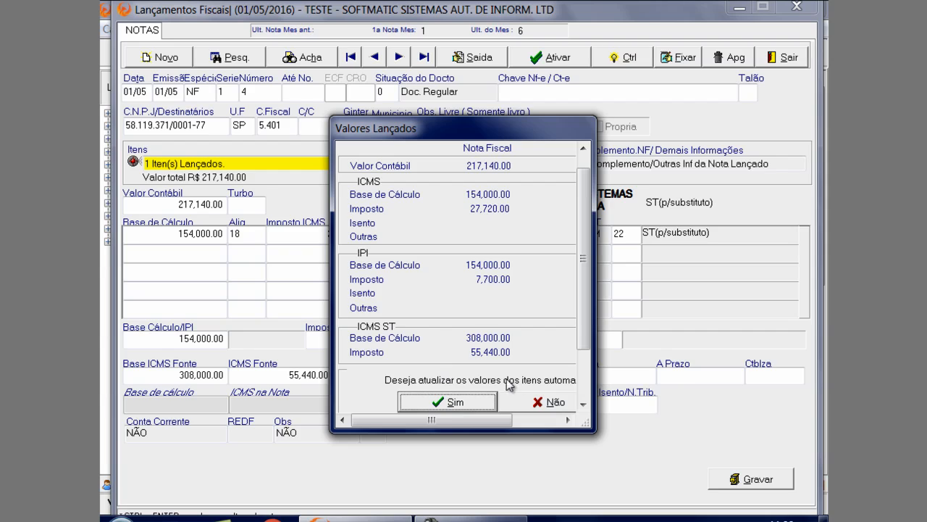
left_click(471, 402)
left_click(437, 307)
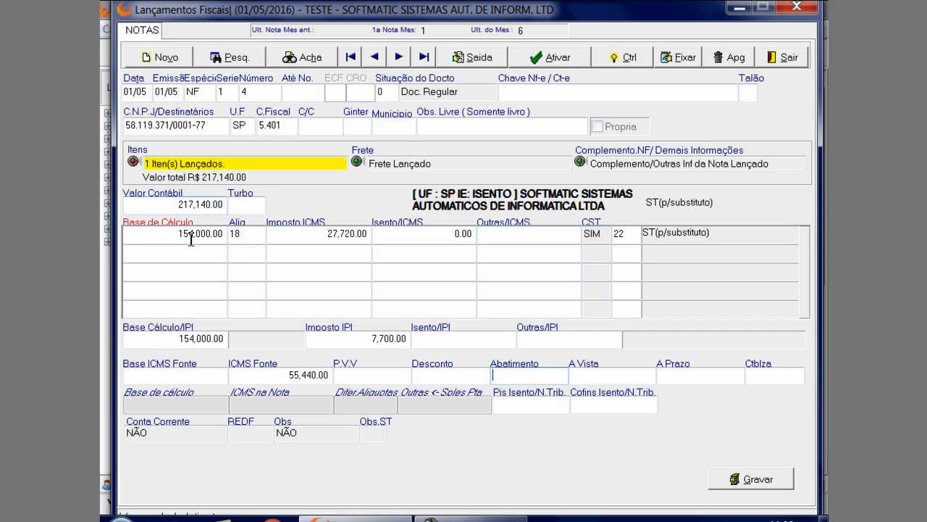
Choose code 22 - St(p/Substituto) for the ICMS line with CFOP 5.401 and save outgoing note 4
left_click(631, 234)
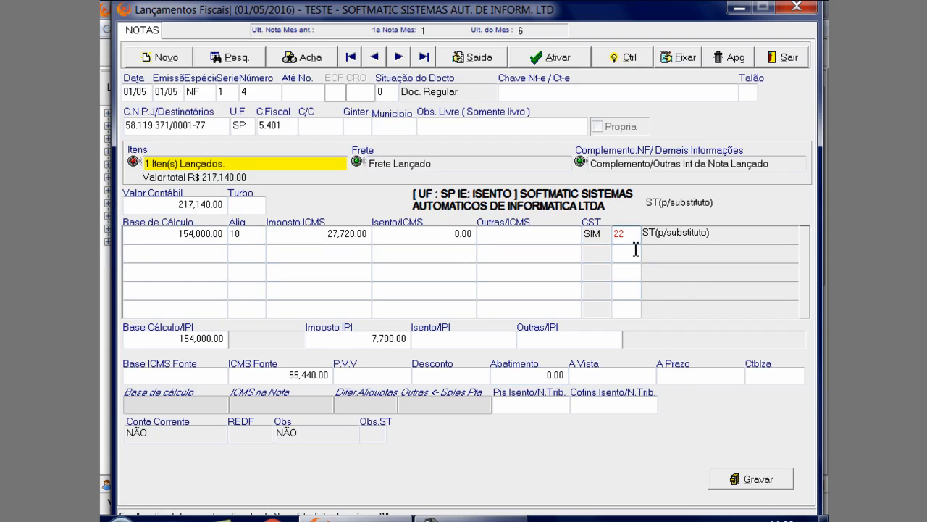
double_click(614, 235)
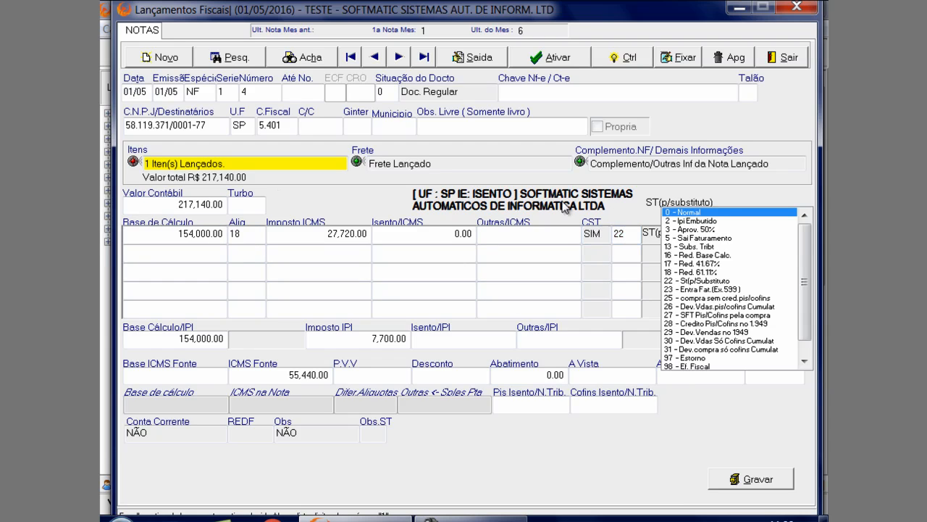
left_click(291, 126)
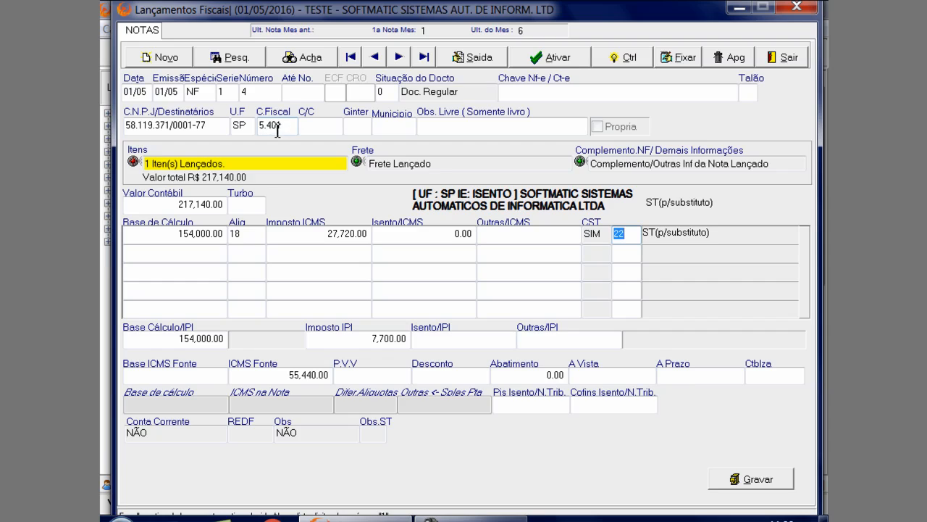
left_click_drag(278, 127, 261, 126)
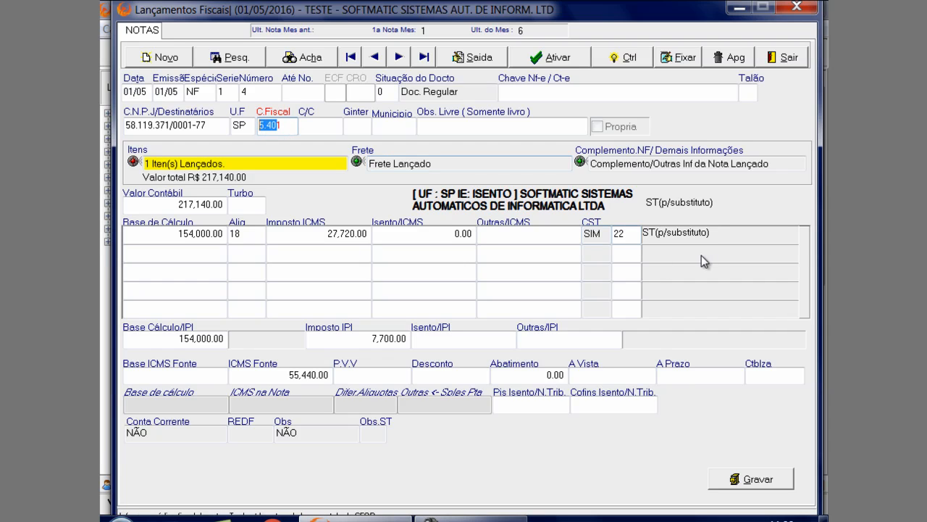
double_click(616, 234)
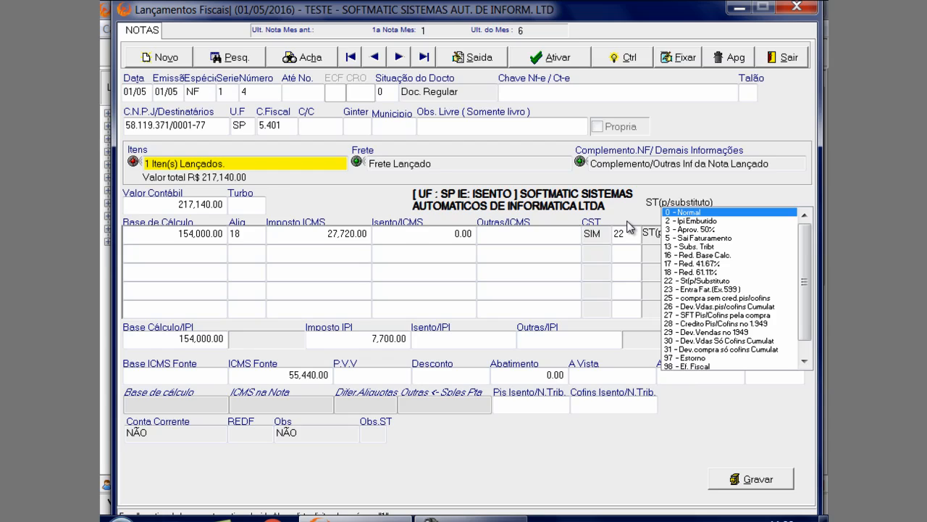
left_click(684, 280)
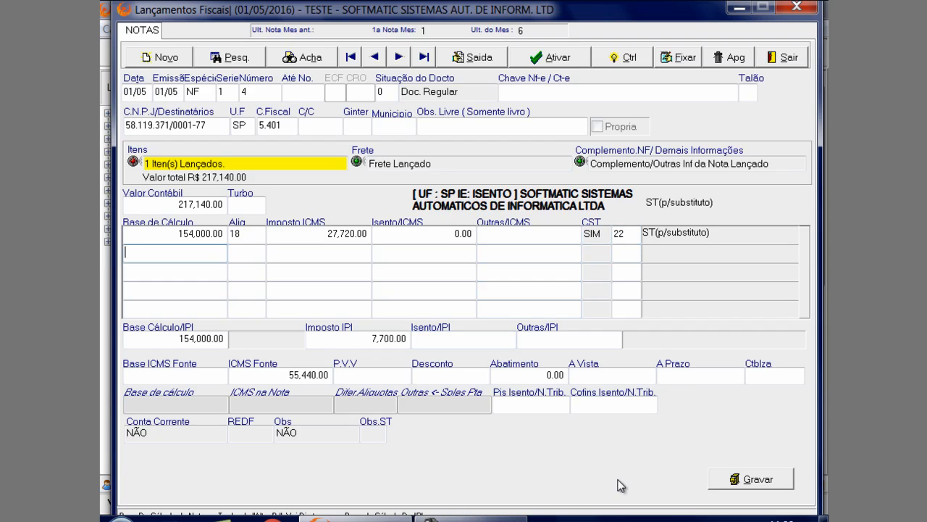
left_click(725, 482)
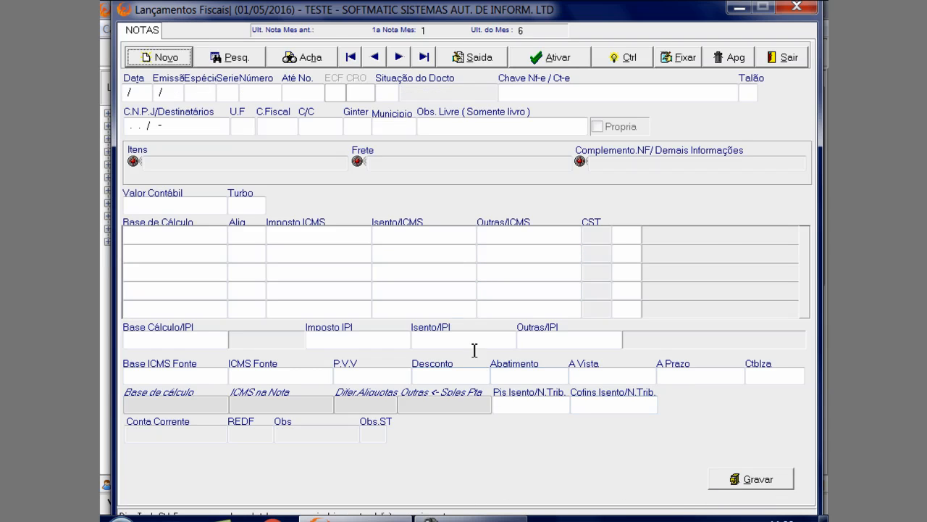
Bring up outgoing note 5 and open the taxes of its COMPUTADORES item
left_click(397, 59)
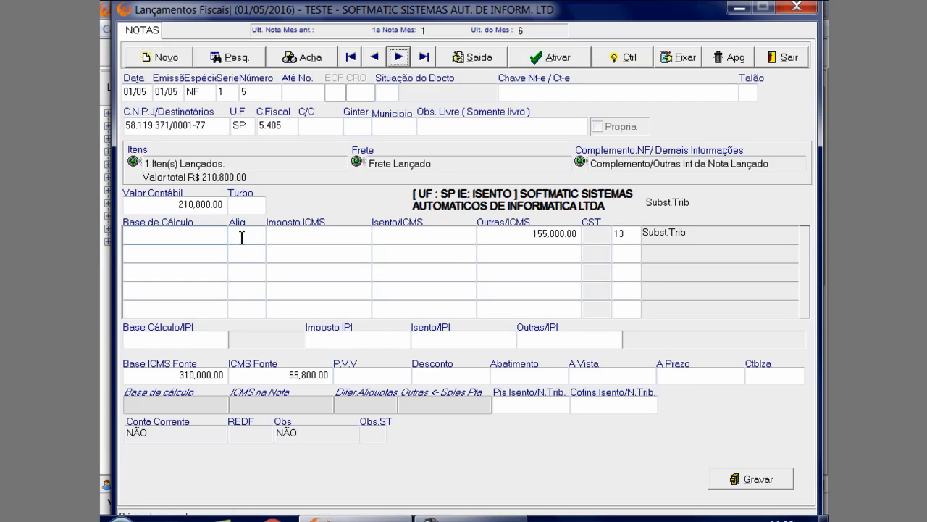
left_click(302, 237)
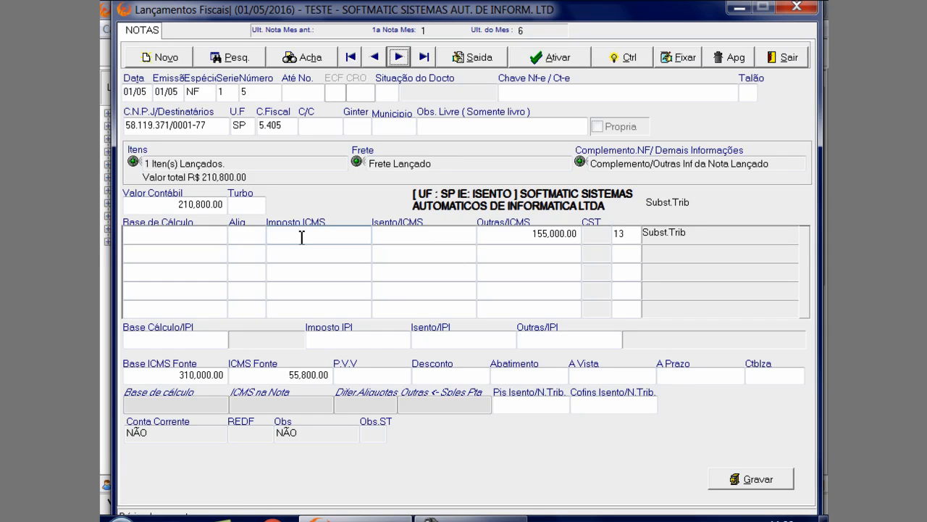
left_click(248, 166)
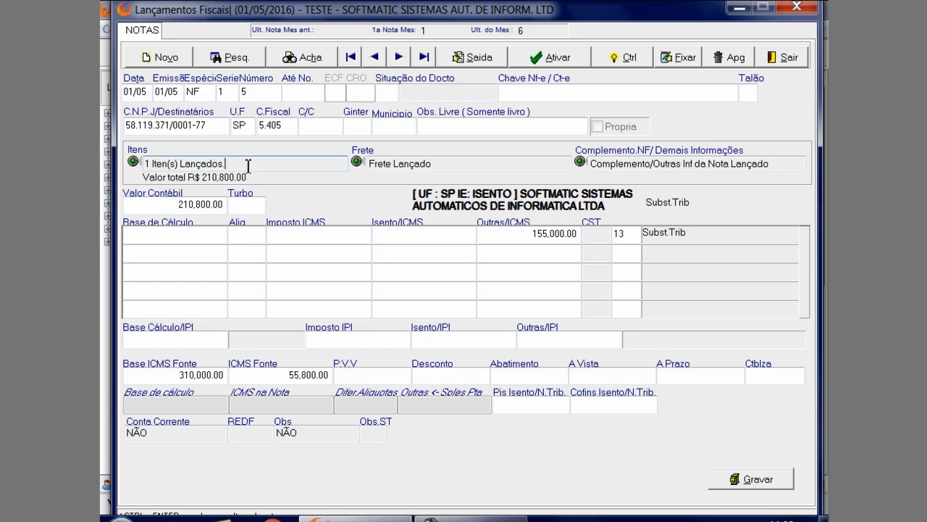
double_click(248, 166)
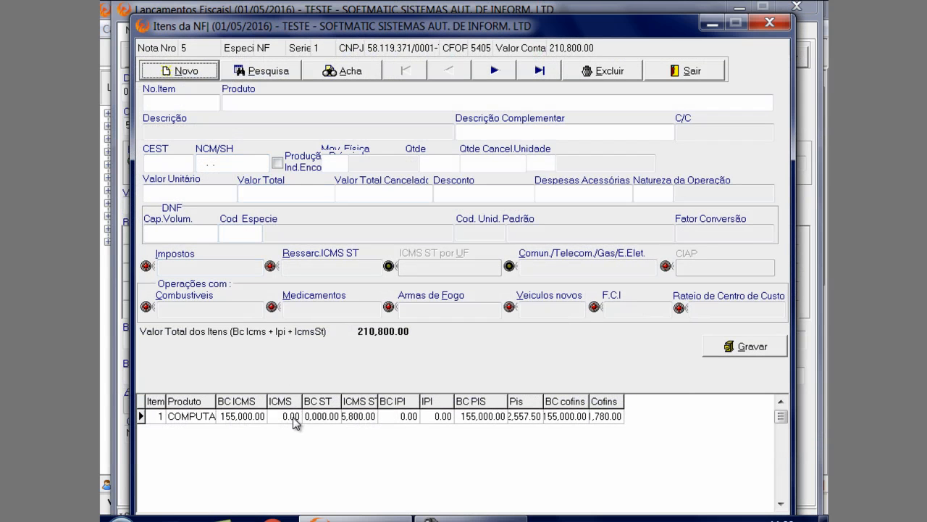
left_click(294, 418)
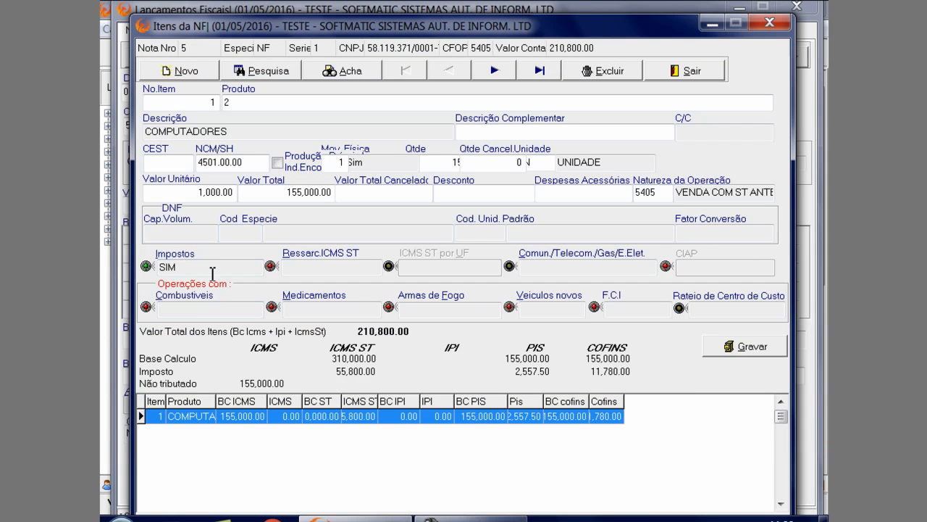
left_click(220, 266)
double_click(221, 267)
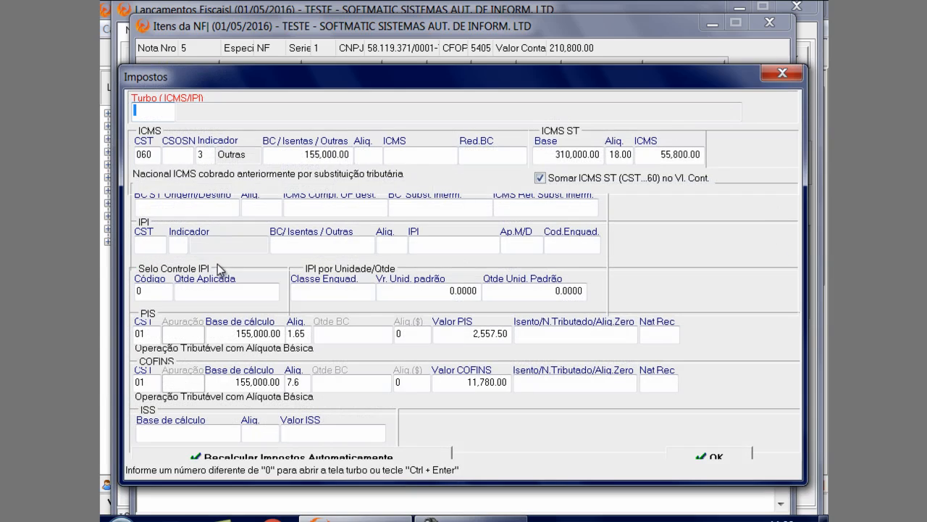
Try to confirm the COMPUTADORES item's taxes, dismiss the error list and recalculate the taxes automatically
left_click(692, 454)
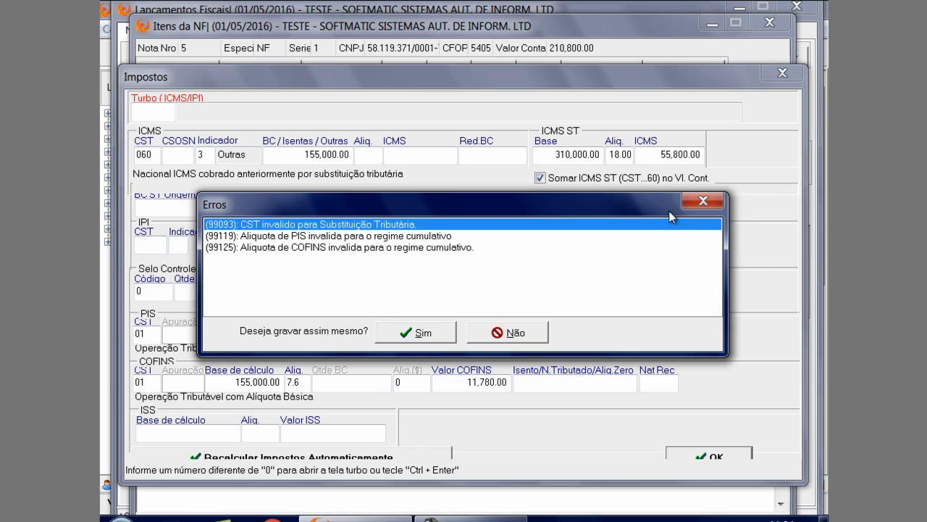
left_click(702, 200)
left_click(151, 334)
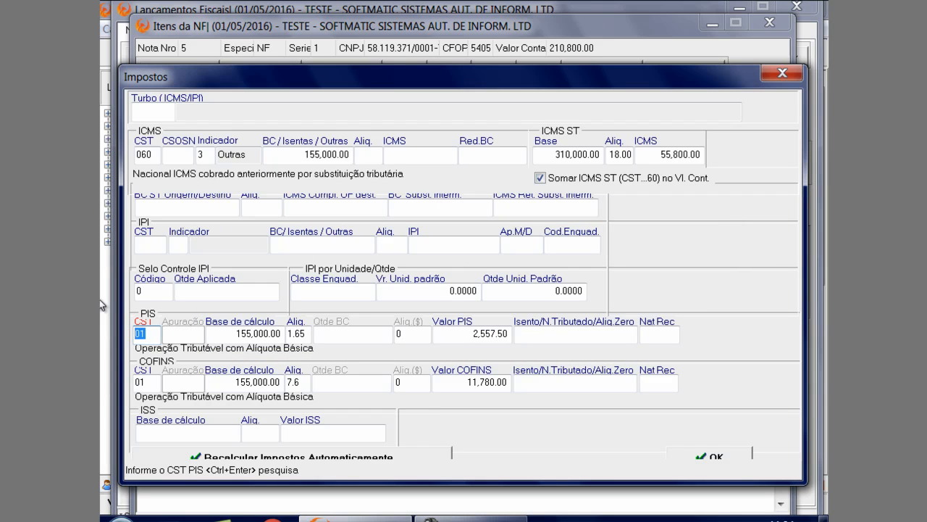
left_click(288, 456)
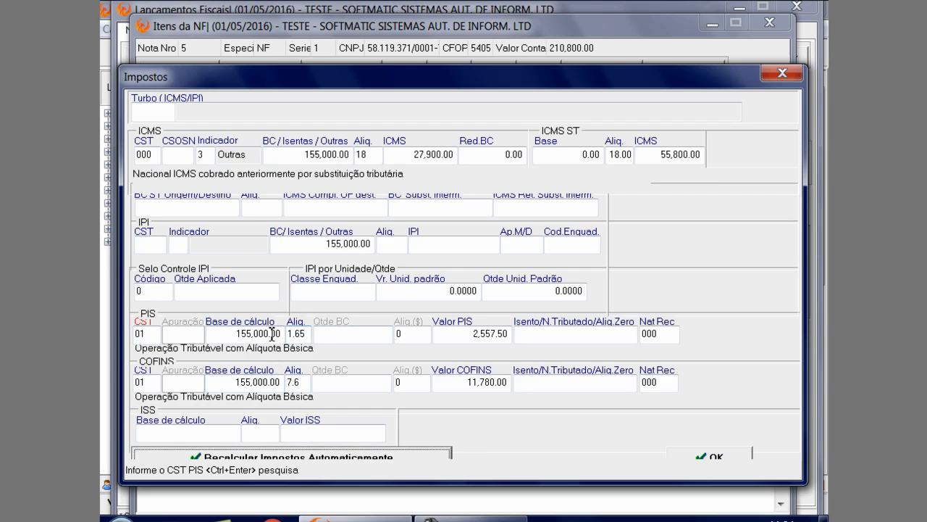
Set the item's PIS rate to .65 and its COFINS rate to 3, recalculating both tax amounts
left_click(306, 334)
type(".65")
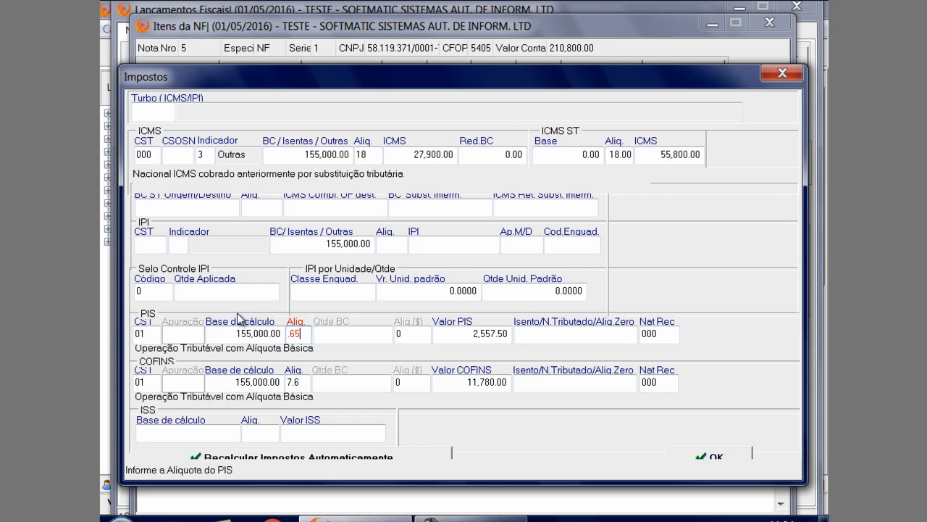
key("Return")
key("Return")
key("Return")
key("Return")
type("3")
key("Return")
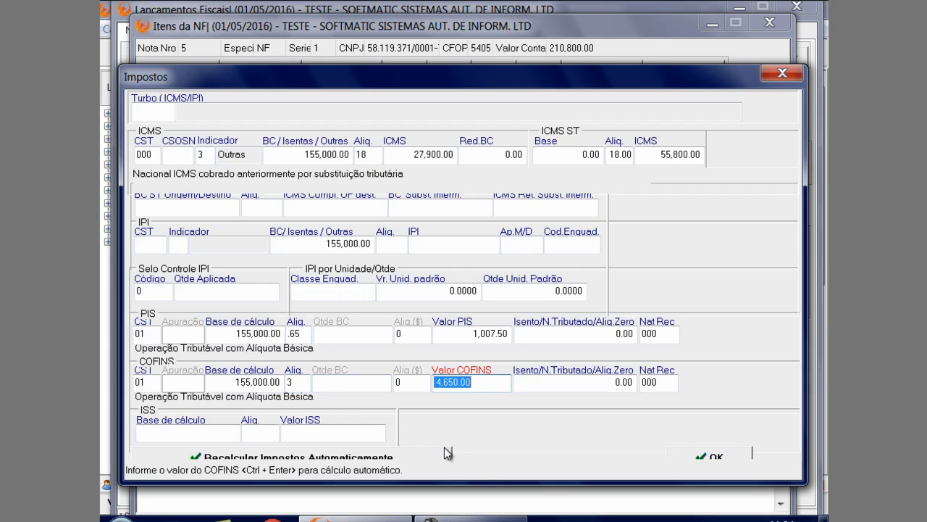
Accept the COMPUTADORES item's taxes despite the listed errors and save the item
left_click(710, 457)
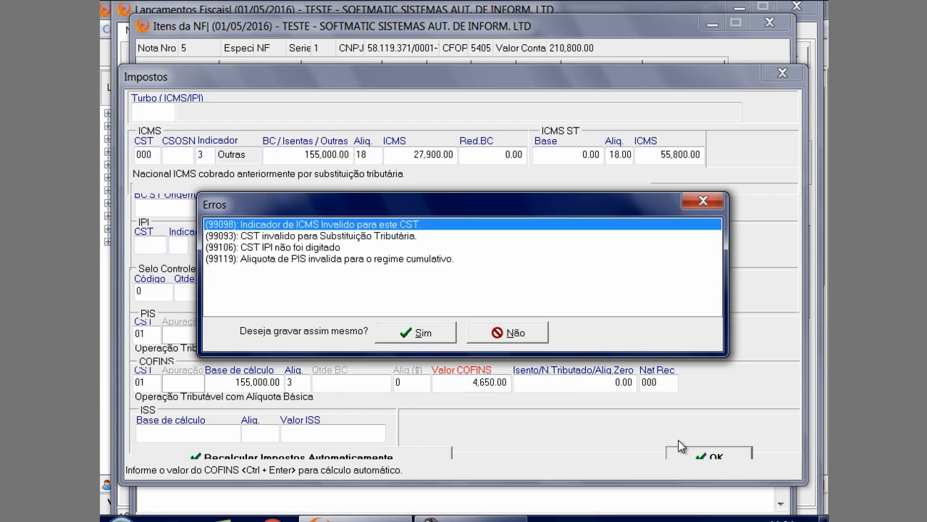
left_click(441, 335)
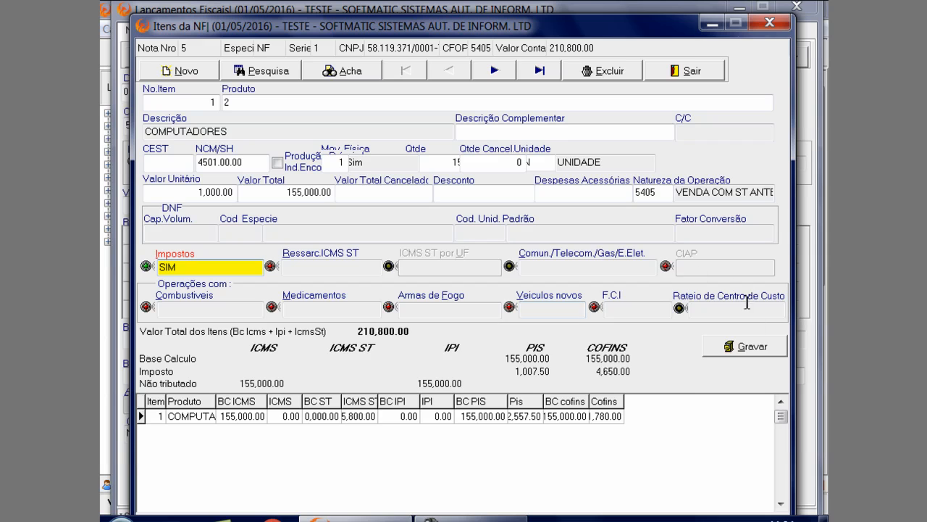
left_click(754, 346)
left_click(391, 335)
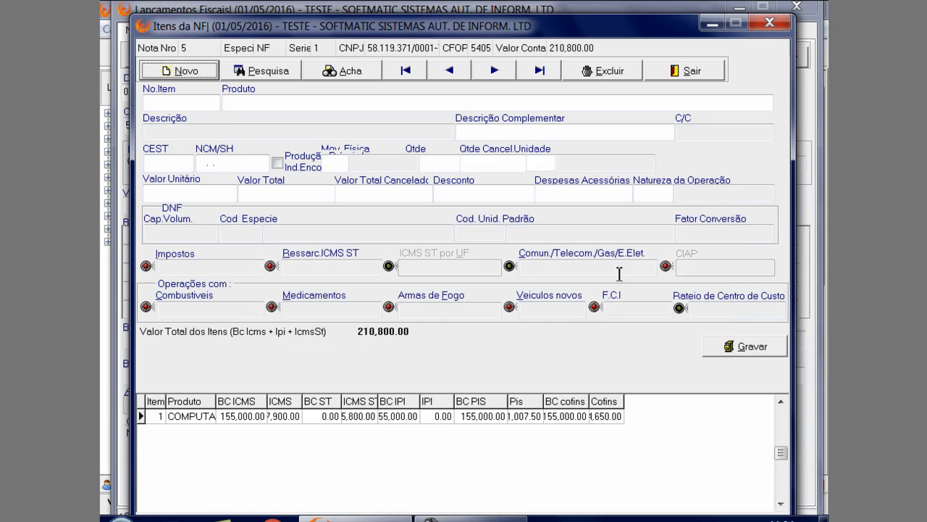
Leave the items of note 5 and confirm updating the note's values from its items
left_click(712, 71)
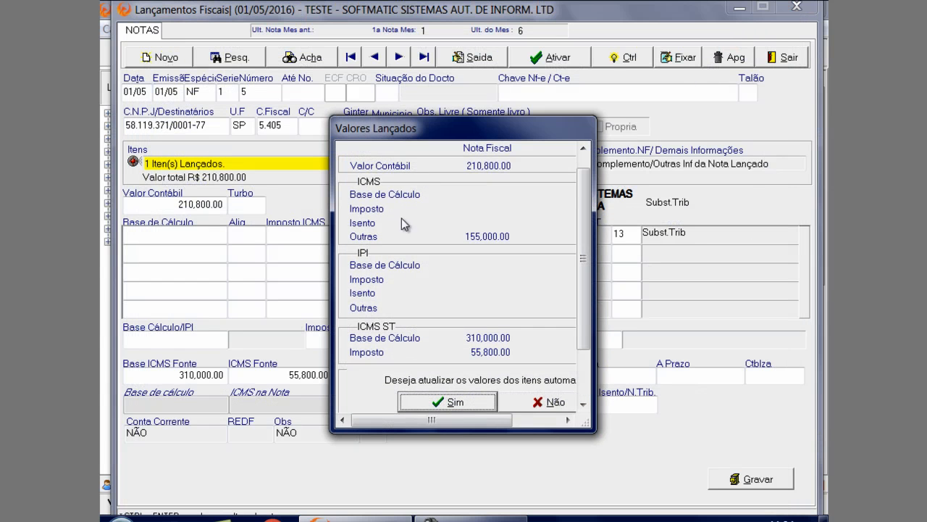
left_click(463, 403)
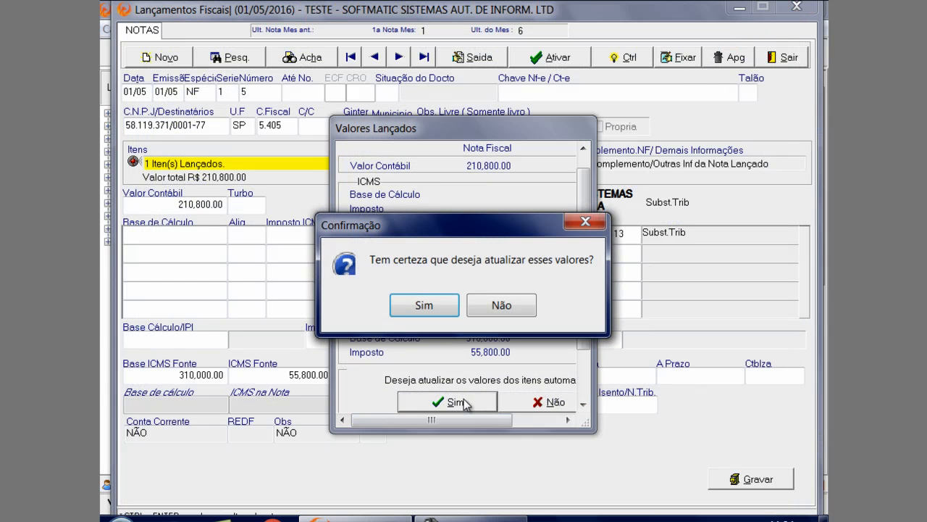
left_click(424, 305)
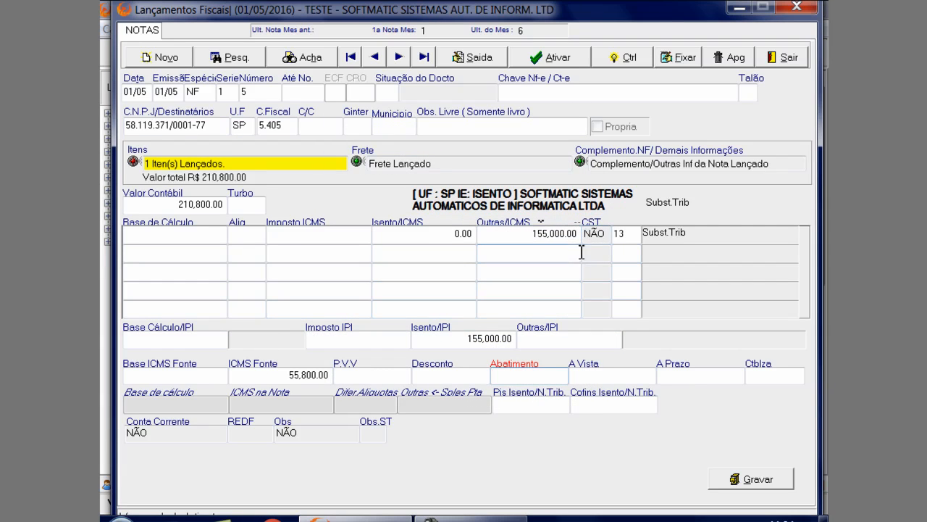
Set the ICMS line code of note 5 to 13 - Subs. Tribt and save the note
double_click(641, 233)
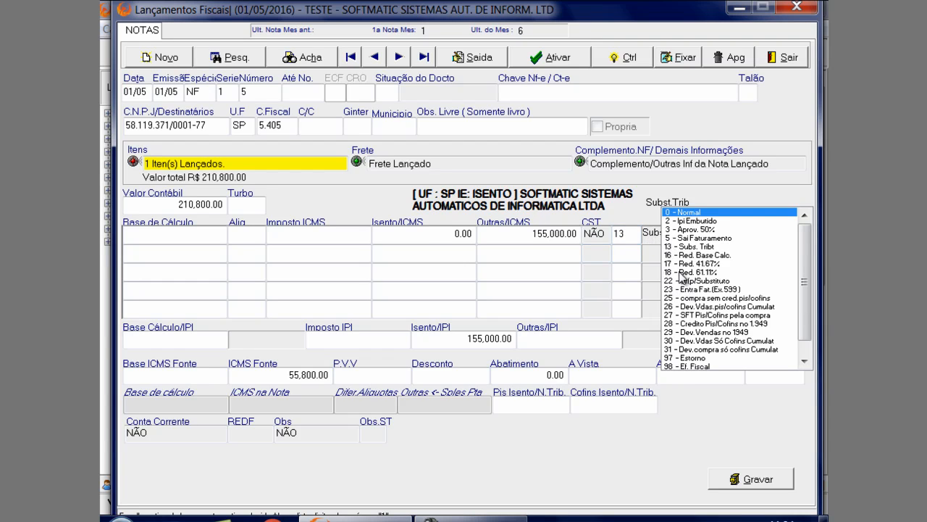
left_click(683, 247)
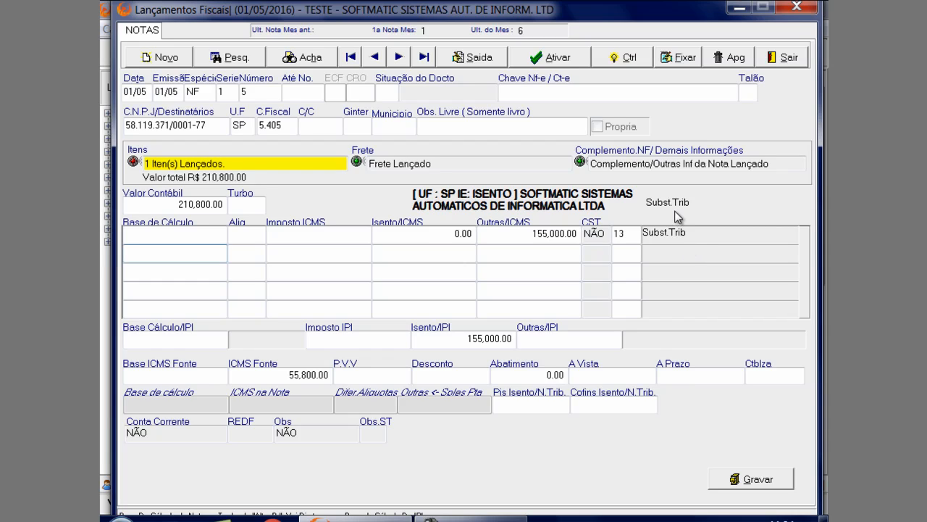
left_click(770, 484)
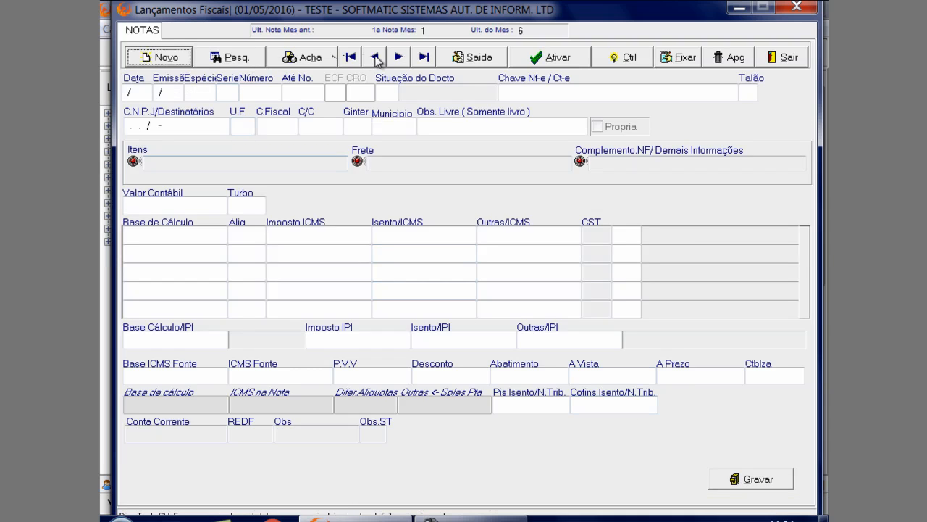
Open note 6 and set its document situation to 2 - Doc. cancelado
left_click(396, 58)
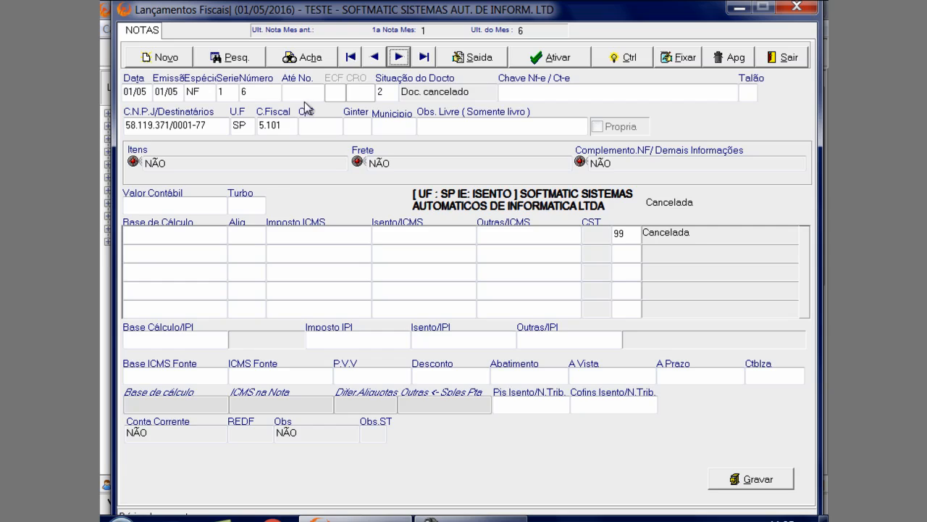
left_click(393, 96)
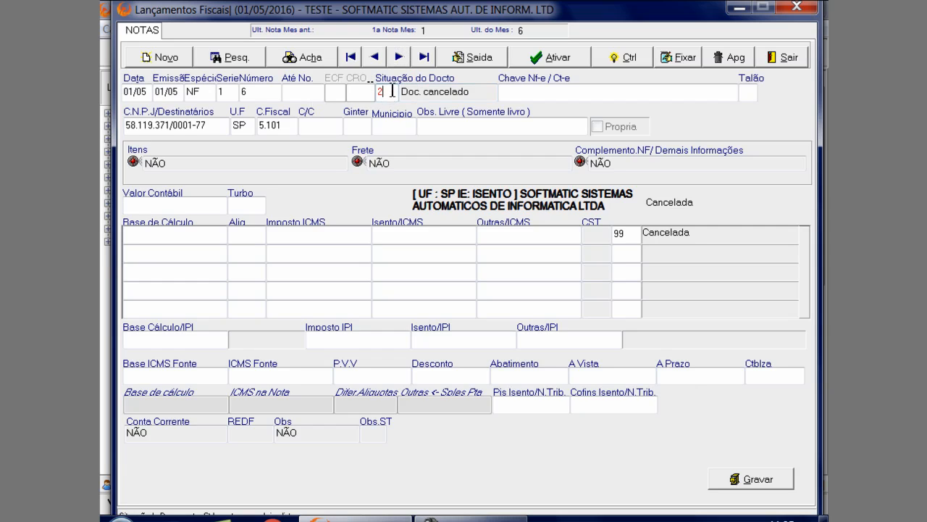
left_click(394, 88)
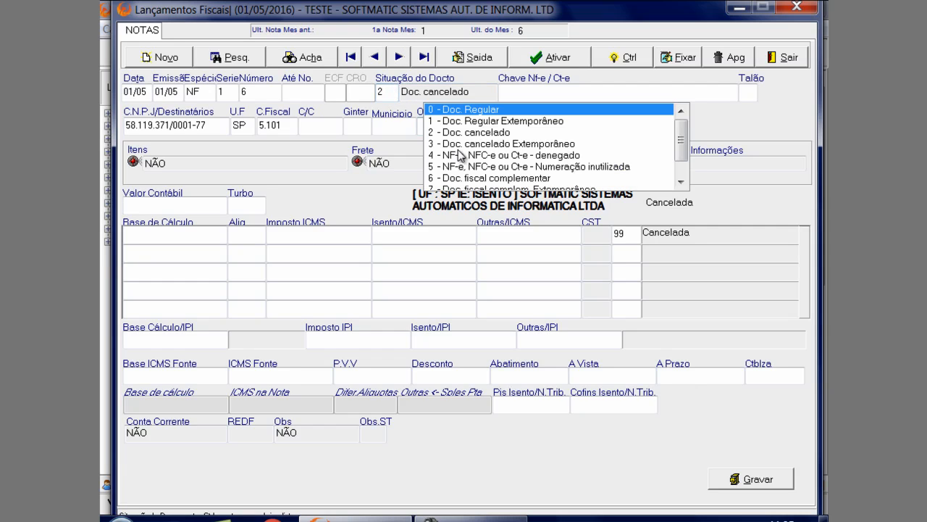
left_click(484, 141)
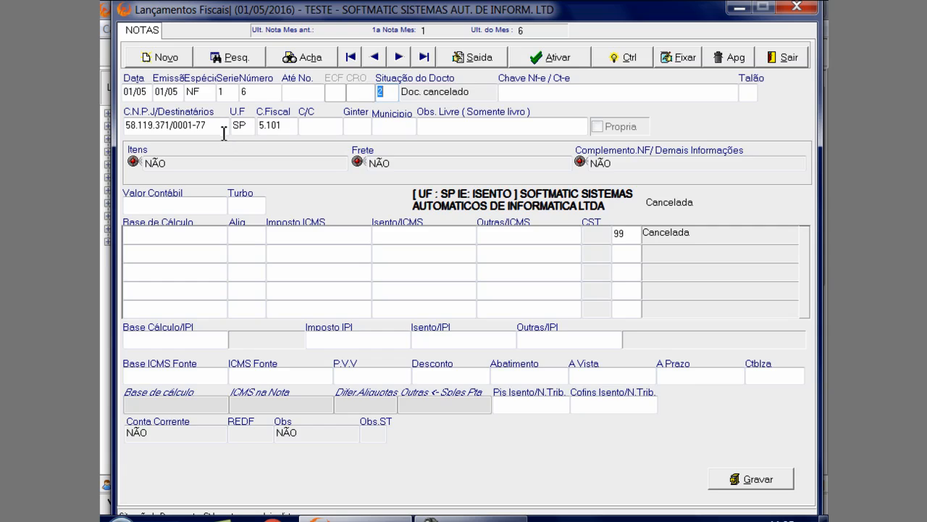
Review note 6's recipient CNPJ, state and fiscal code, checking the code's description in the CFOP register
left_click_drag(209, 125, 196, 127)
left_click(248, 125)
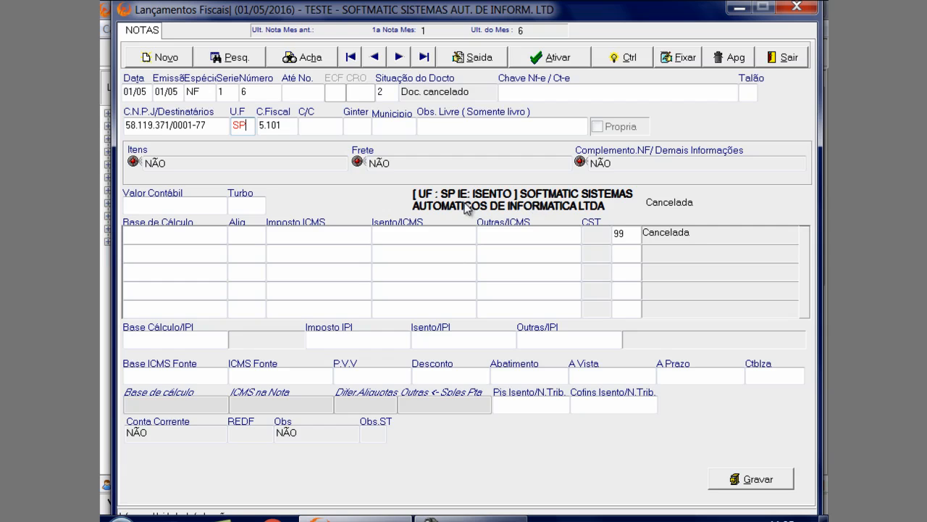
left_click(286, 128)
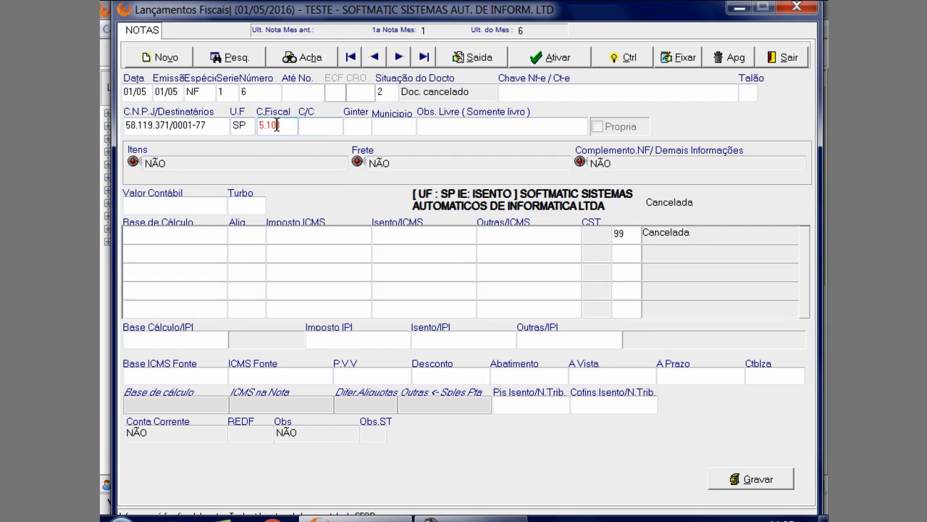
double_click(277, 126)
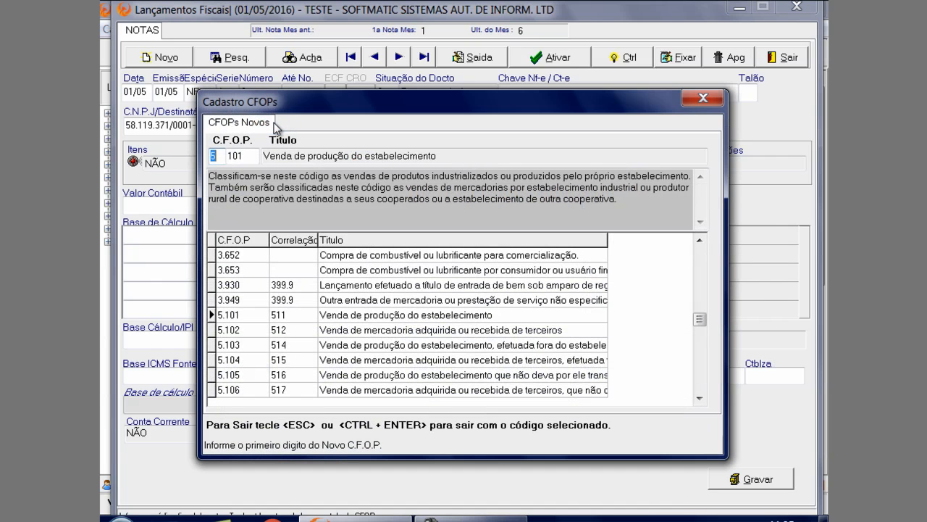
left_click(710, 101)
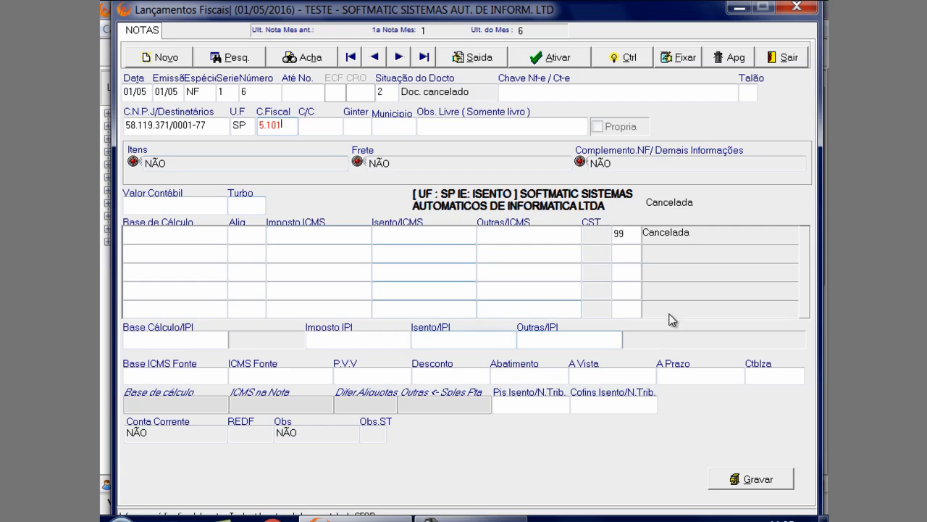
Set note 6's ICMS line code to 99 - cancelada and save the note despite the missing values
left_click(639, 236)
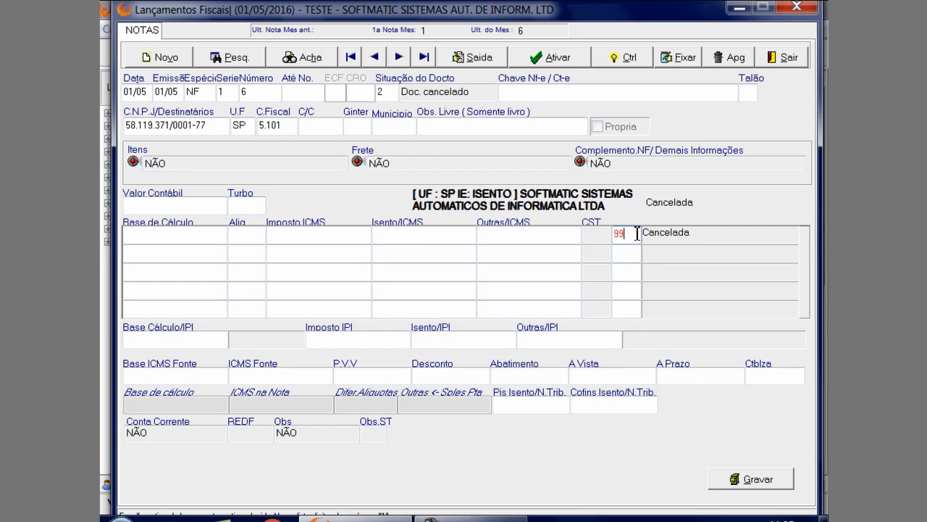
left_click(637, 232)
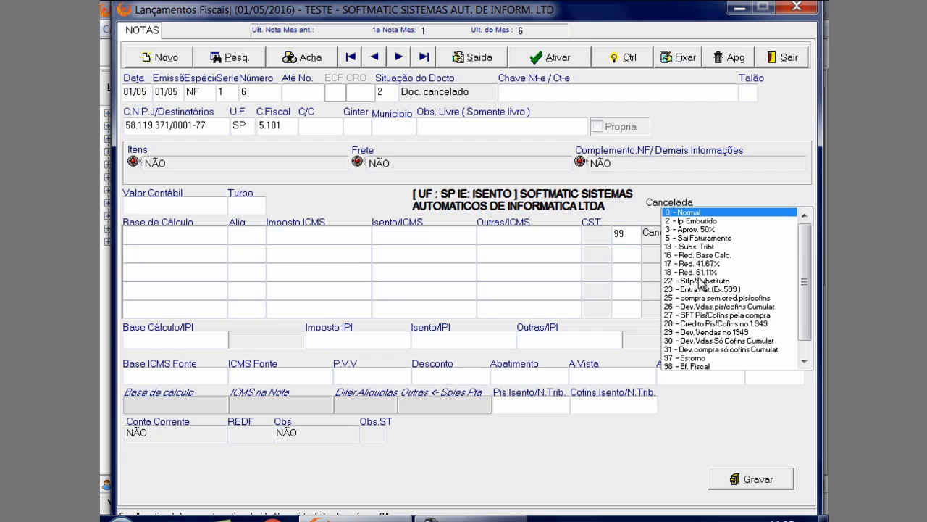
left_click(700, 364)
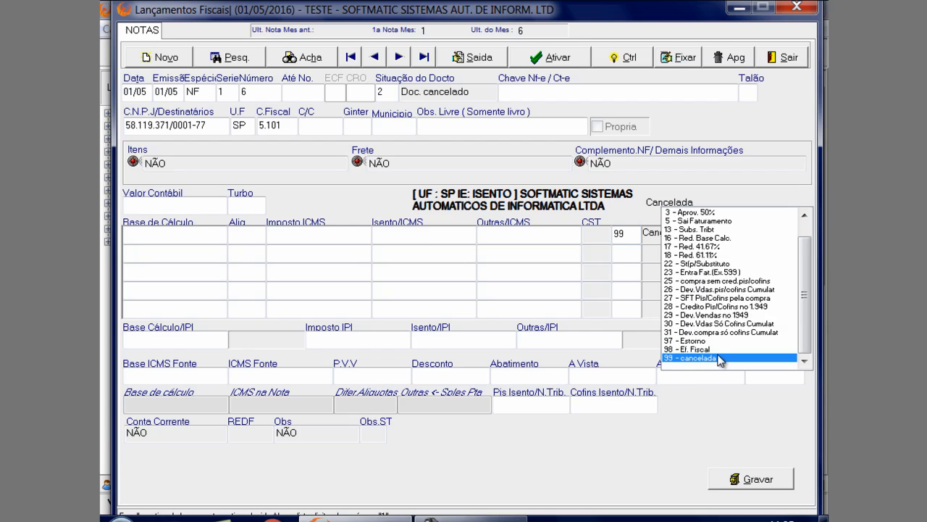
left_click(721, 360)
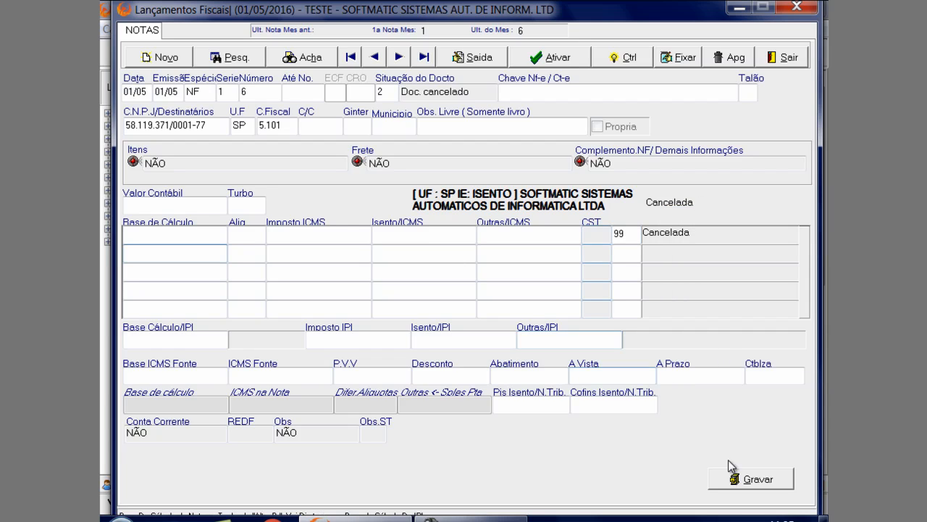
left_click(745, 478)
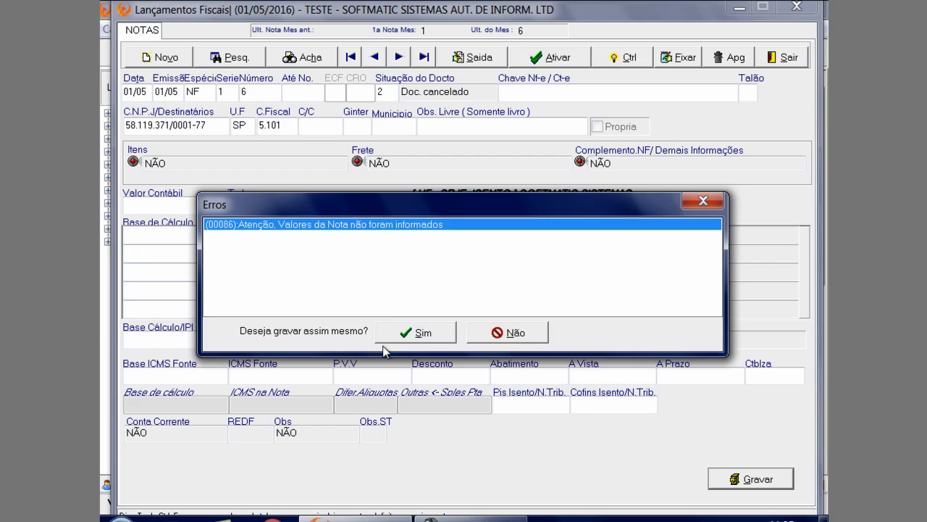
left_click(397, 335)
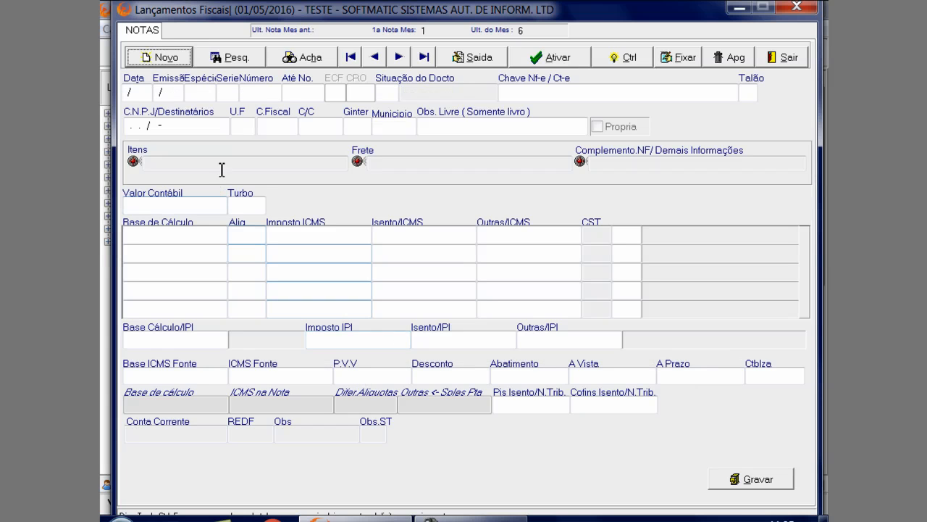
Leave the fiscal notes entry window and open the NFe import for ICMS/IPI notes
left_click(785, 57)
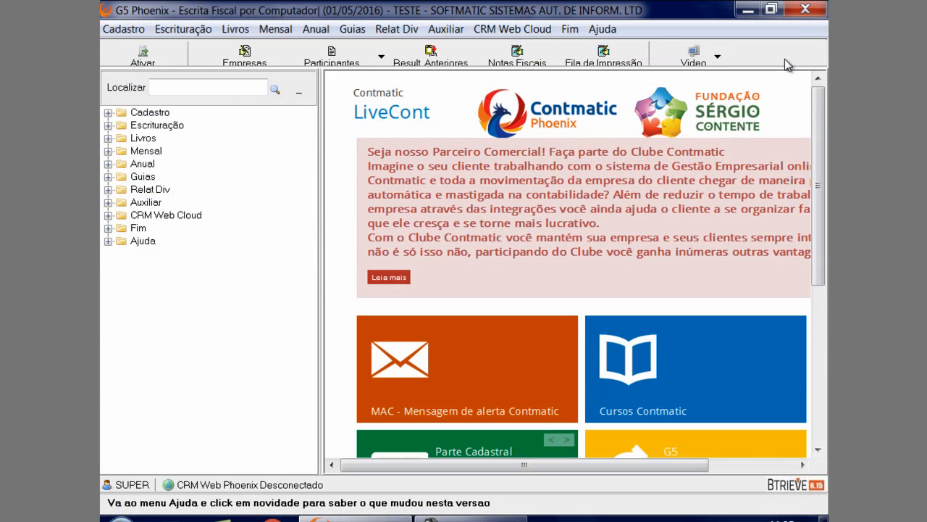
left_click(193, 31)
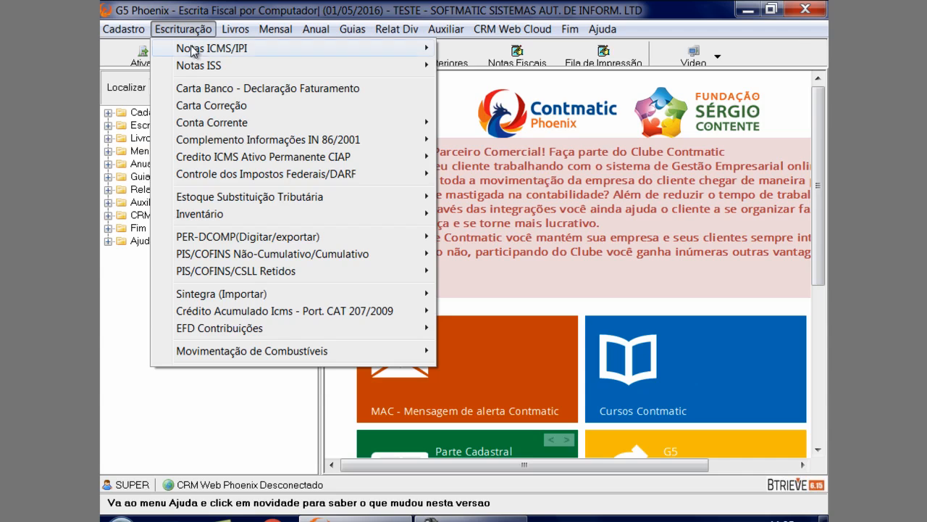
mouse_move(196, 49)
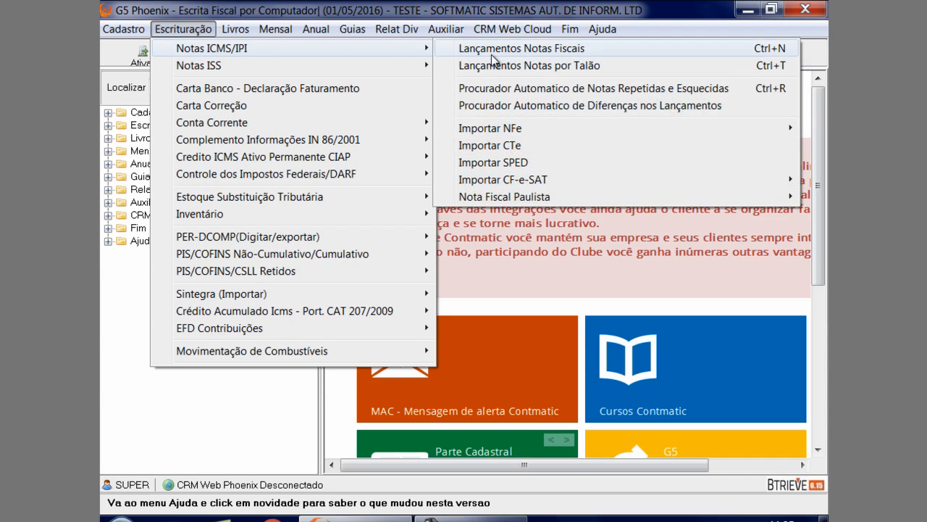
mouse_move(494, 132)
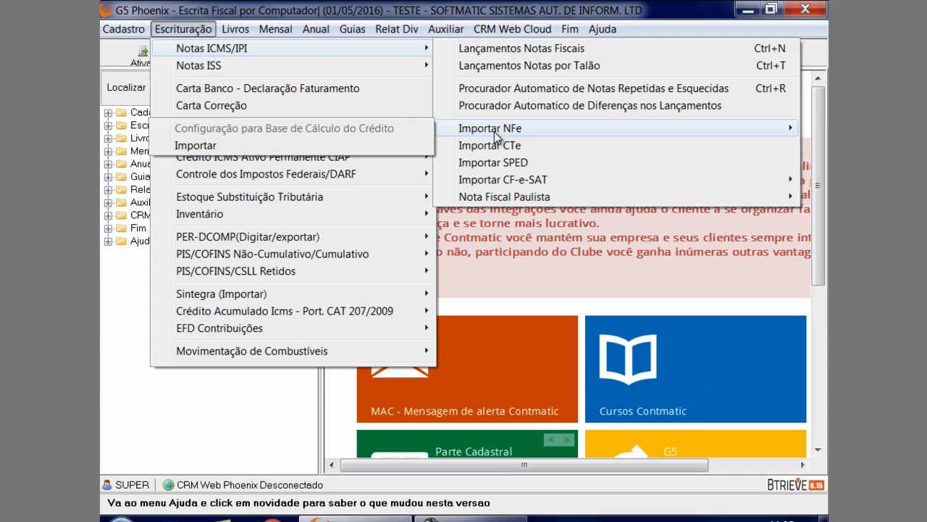
left_click(399, 143)
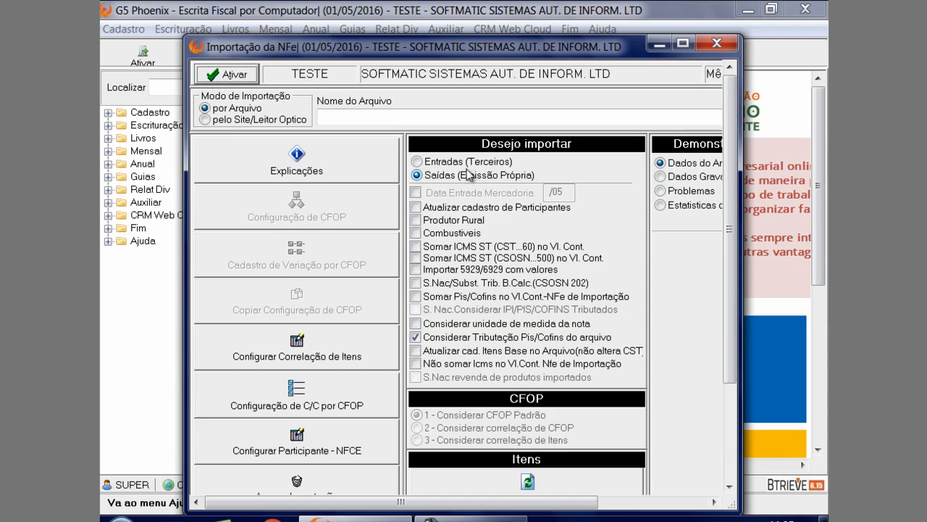
Compare the import options for Entradas (Terceiros) and Saídas (Emissão Própria), and maximize the import window
left_click(448, 165)
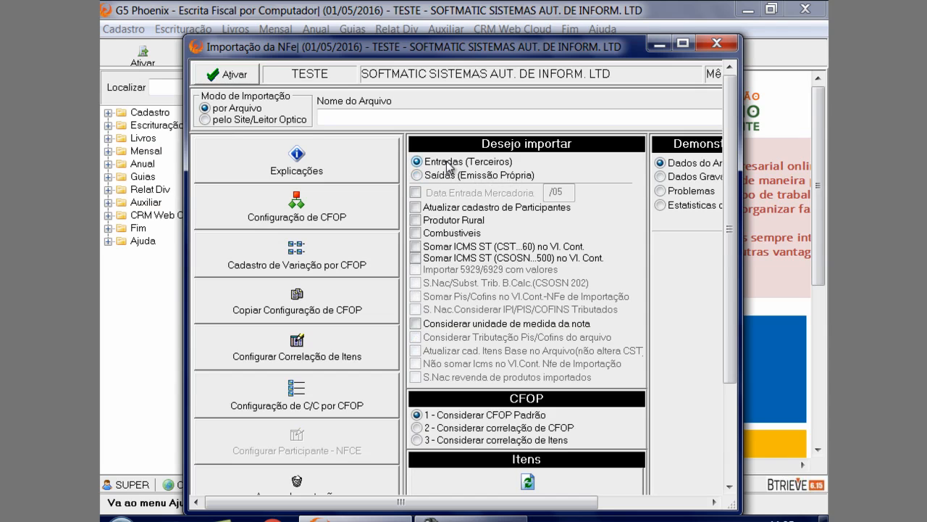
left_click(442, 176)
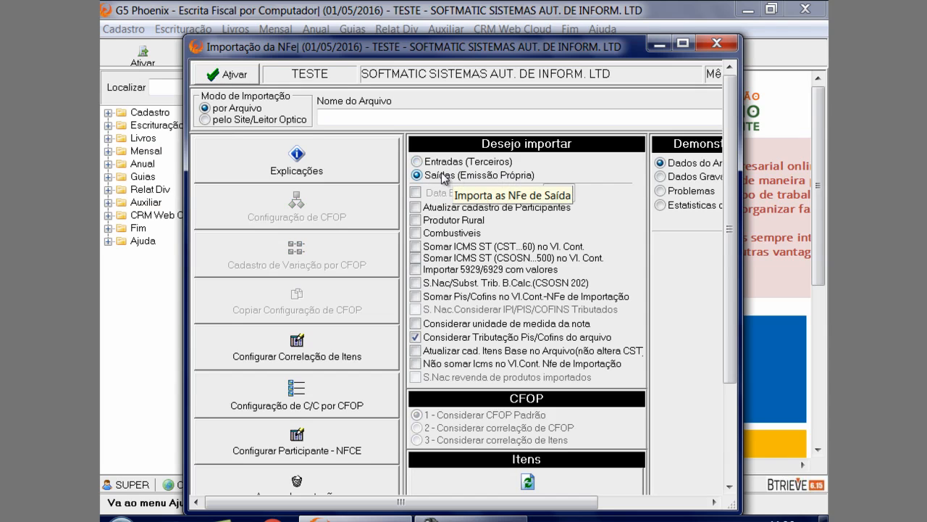
left_click(682, 45)
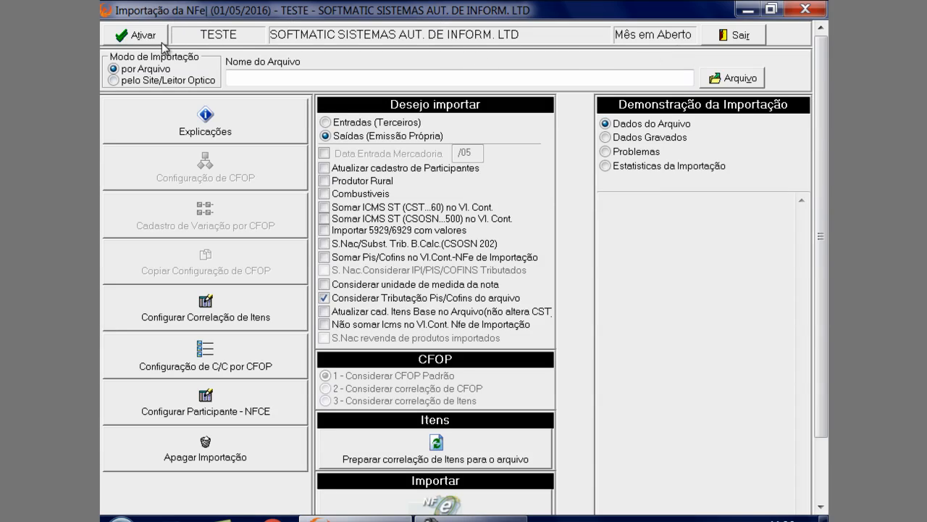
Set the import mode to pelo Site/Leitor Optico and choose to import Entradas (Terceiros)
left_click(156, 81)
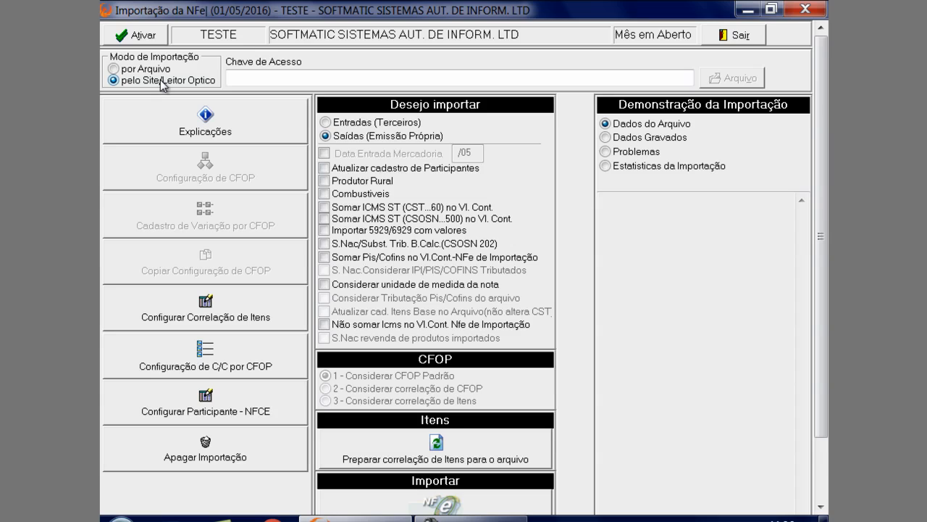
left_click(283, 76)
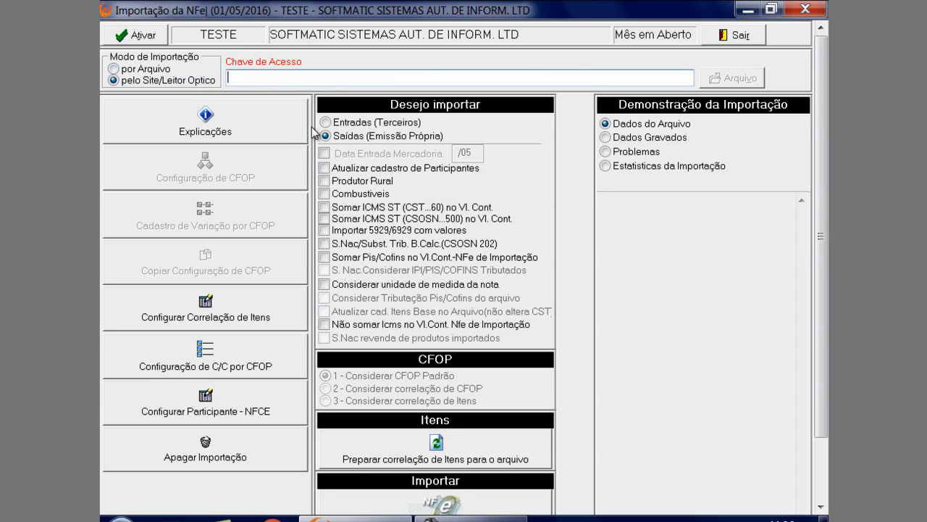
left_click(350, 123)
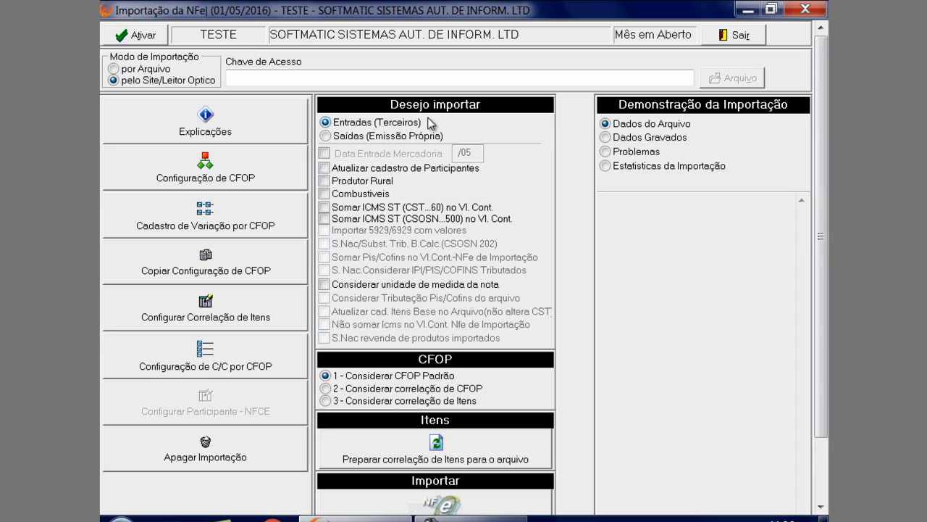
left_click(410, 137)
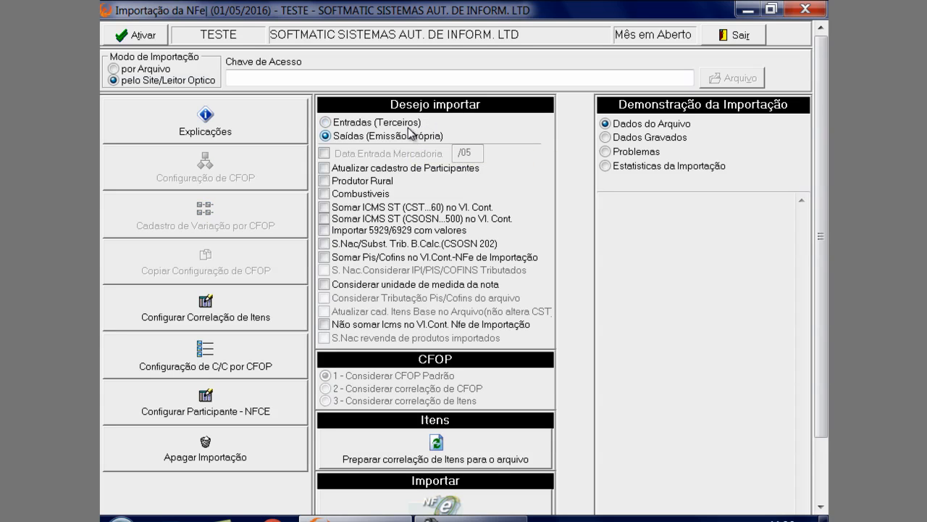
left_click(408, 125)
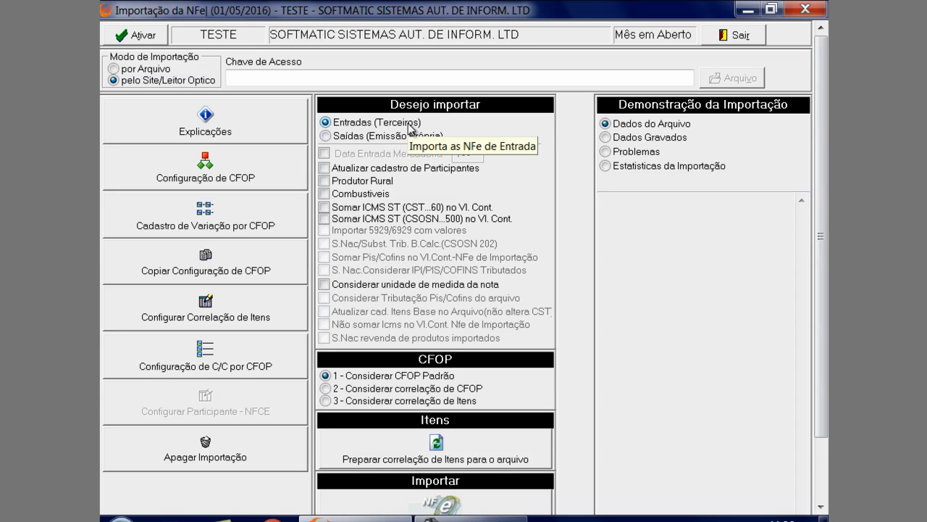
left_click(411, 135)
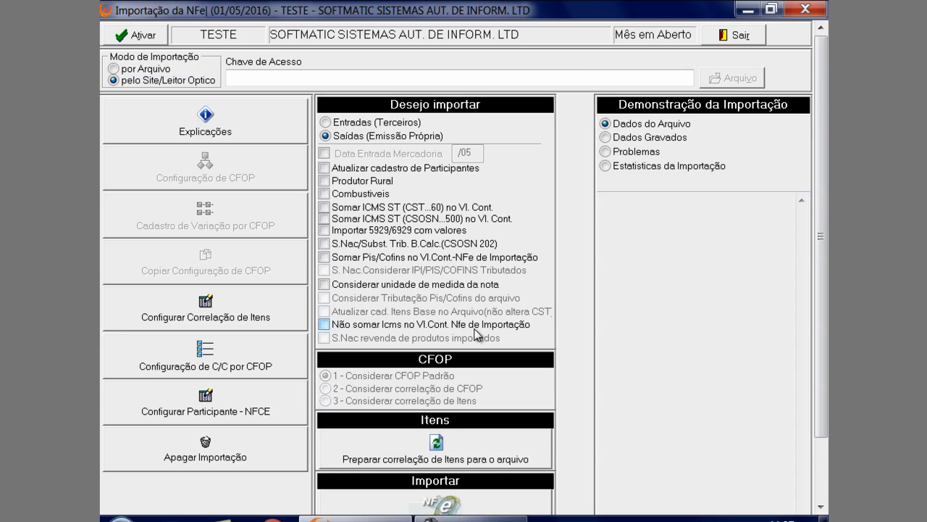
left_click(353, 123)
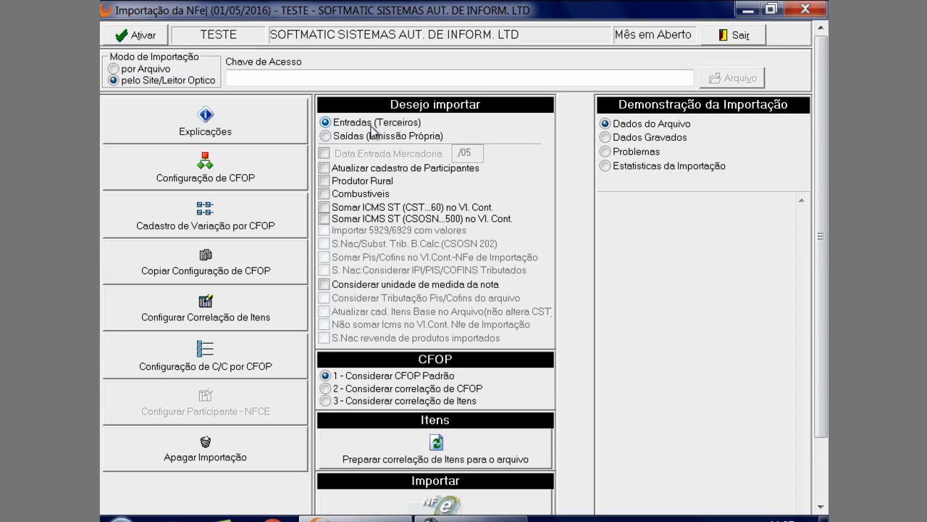
Enable Data Entrada Mercadoria for the import and set the goods entry date to 01/05
left_click(327, 153)
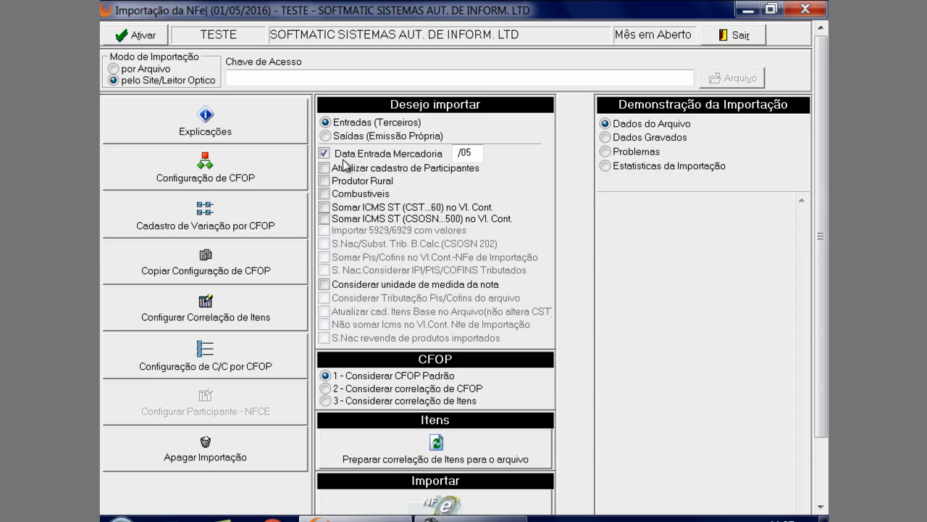
left_click(463, 152)
type("01")
Choose 2 - Considerar correlação de CFOP and save the CFOP configuration with an empty CFOP Padrão
left_click(357, 390)
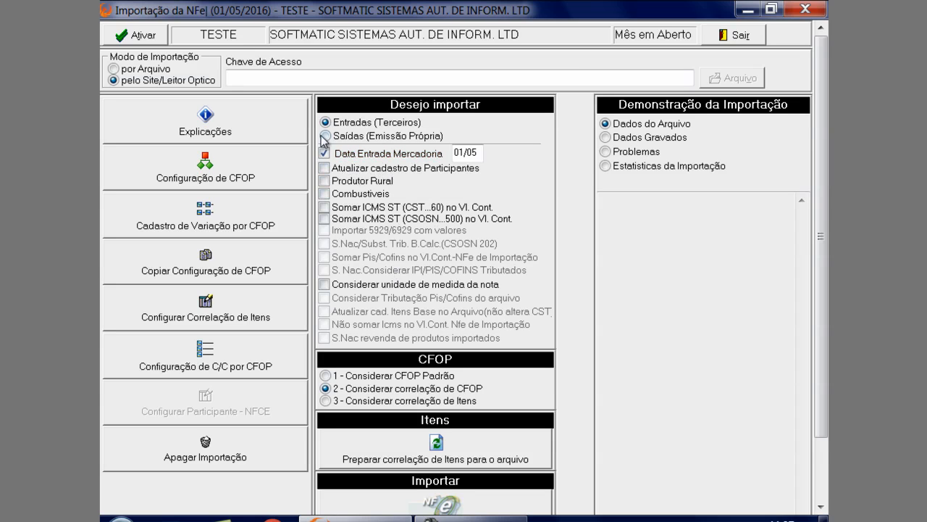
left_click(233, 179)
left_click_drag(310, 82, 263, 223)
key("BackSpace")
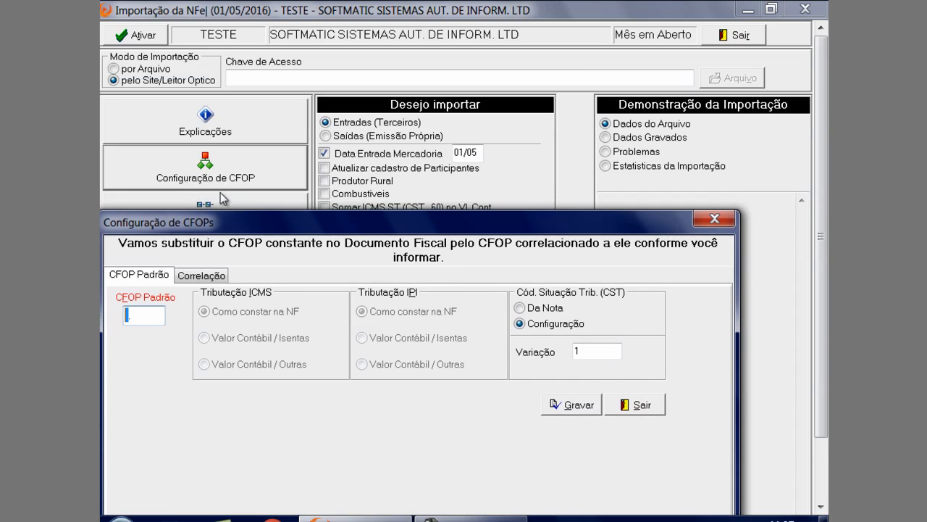
left_click(577, 406)
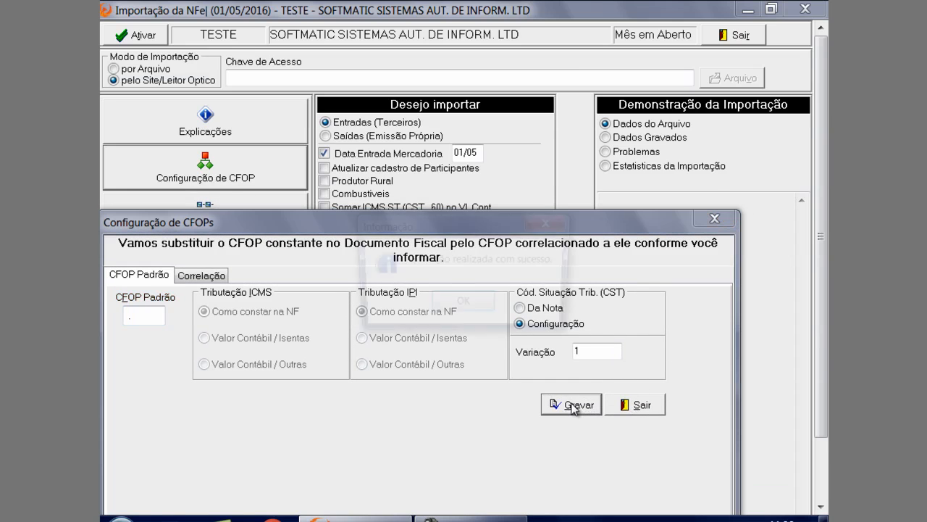
left_click(468, 307)
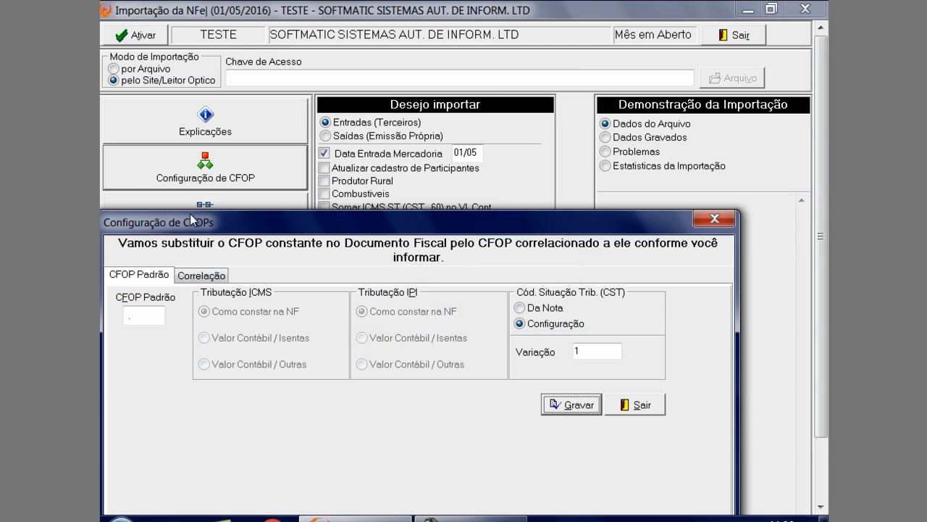
Move the CFOP configuration dialog and open its CFOP Padrão value for editing
left_click_drag(190, 214, 205, 201)
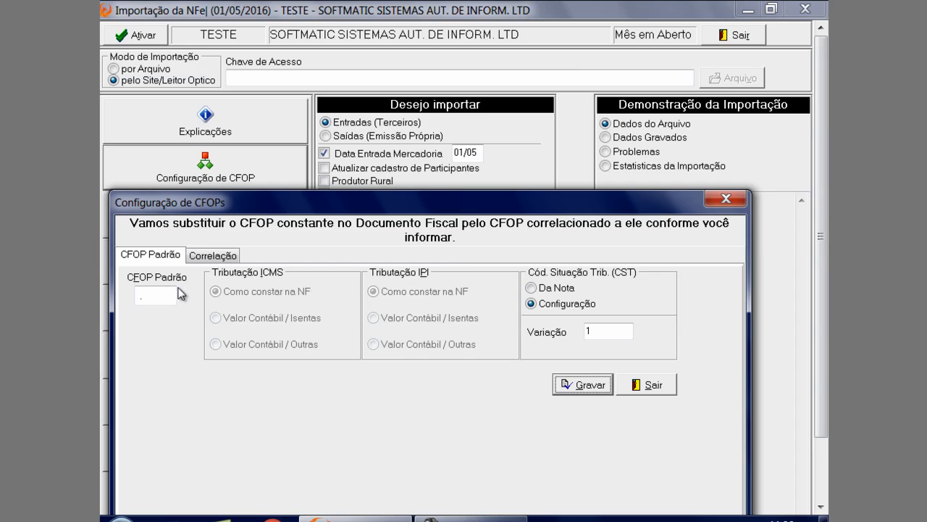
left_click(148, 295)
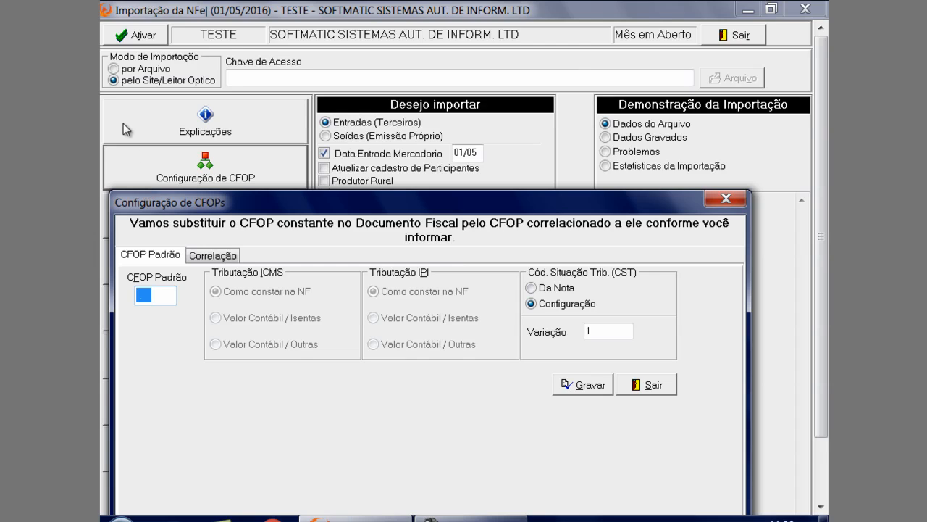
Enter 1.556 as the CFOP Padrão and look up that code in the CFOP register
type("1.556")
key("Tab")
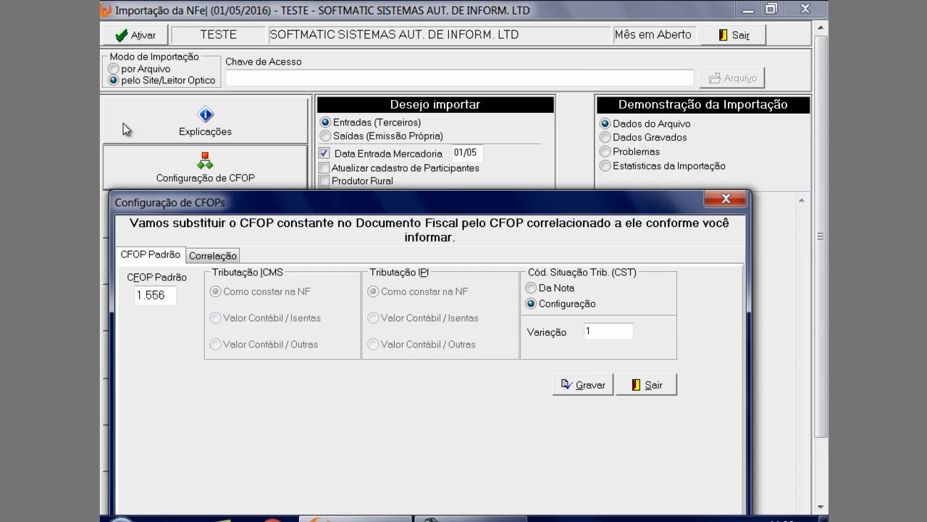
left_click(165, 294)
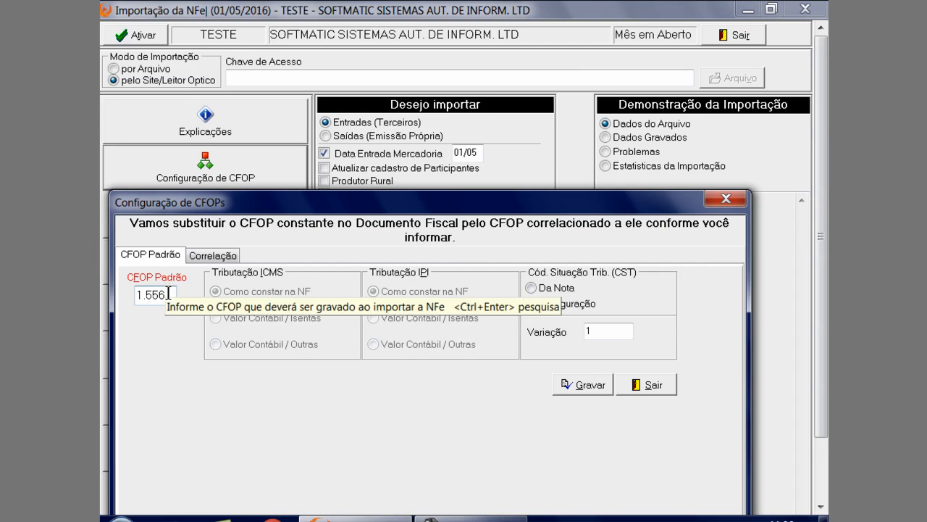
key("ctrl+Return")
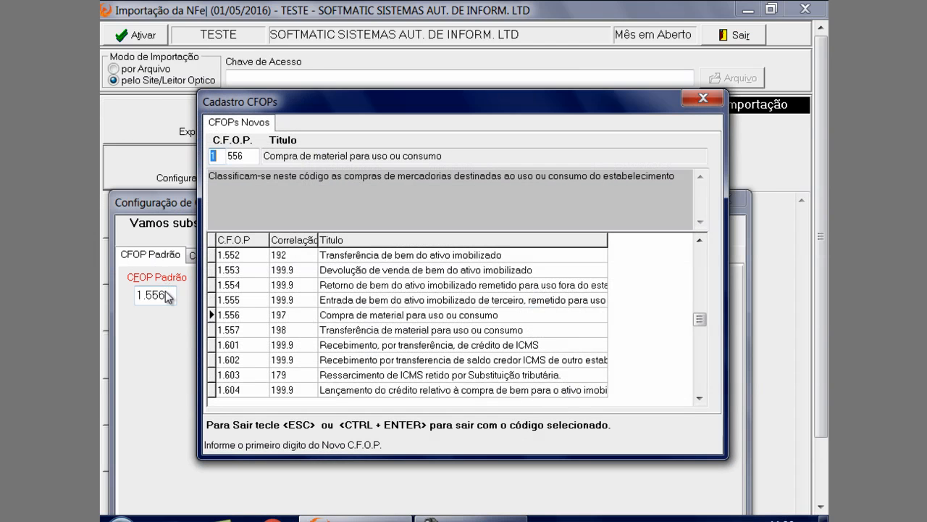
left_click(685, 98)
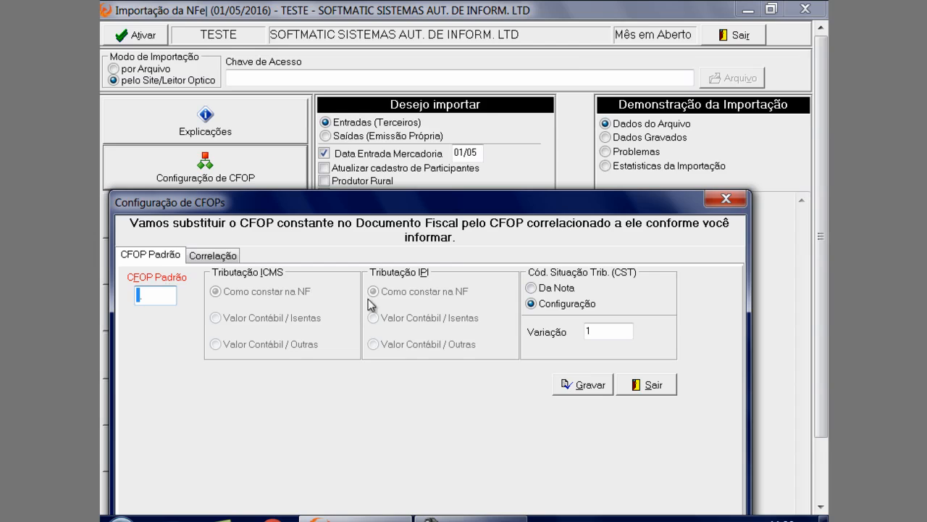
Set the CST source to Configuração and the CFOP Padrão to 1.556
left_click(572, 288)
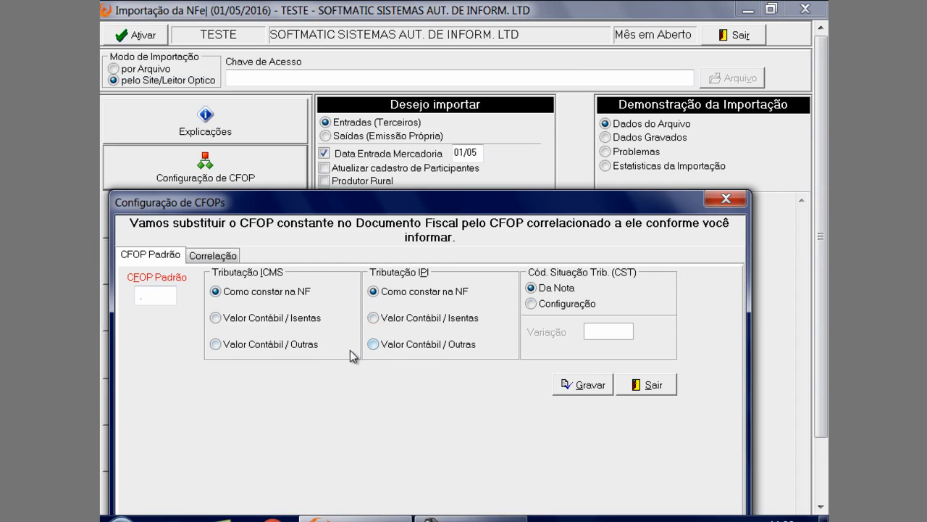
left_click(554, 304)
left_click(558, 290)
left_click(569, 304)
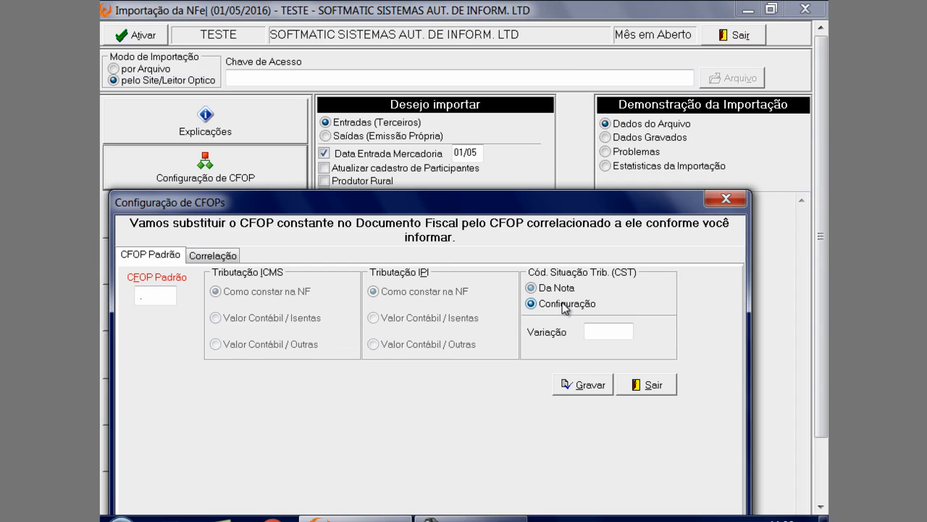
left_click(591, 332)
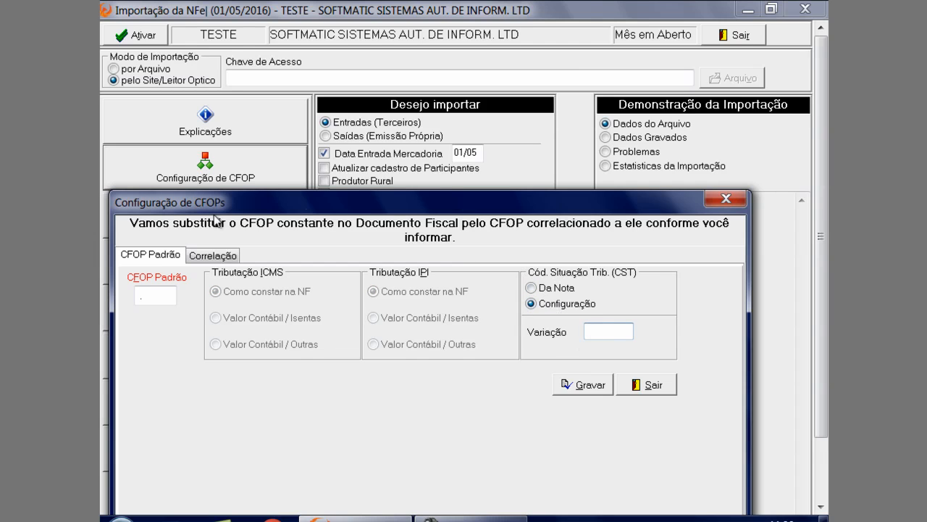
left_click(167, 296)
type("1.556")
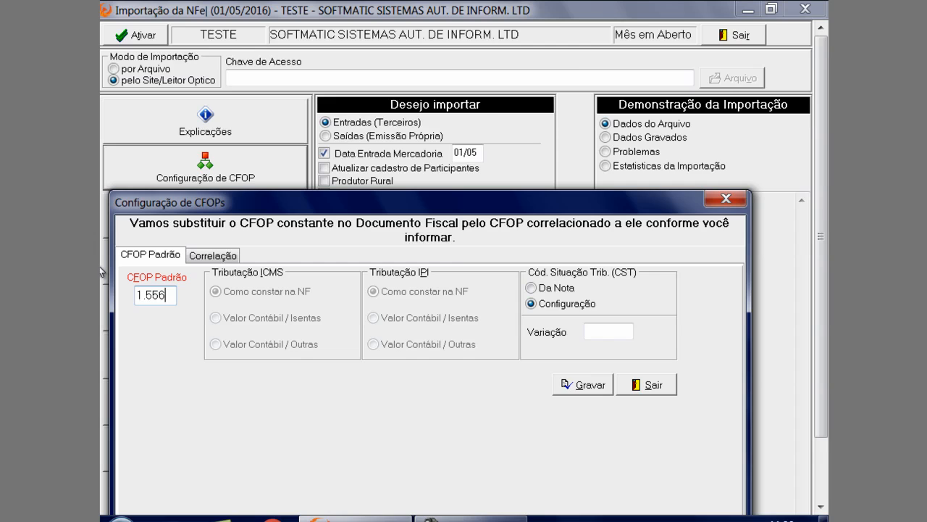
key("Tab")
Search the variations registered for CFOP 1.556 and select variation 1
left_click(593, 334)
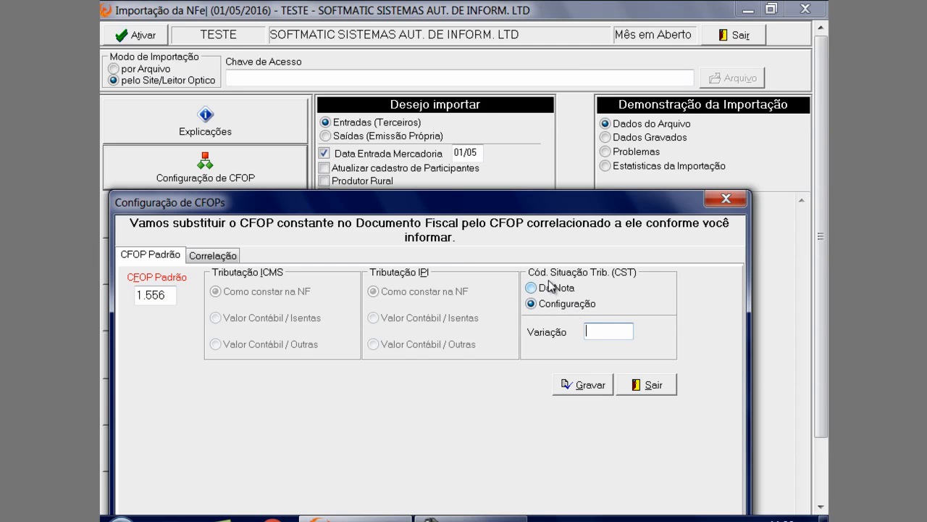
key("F2")
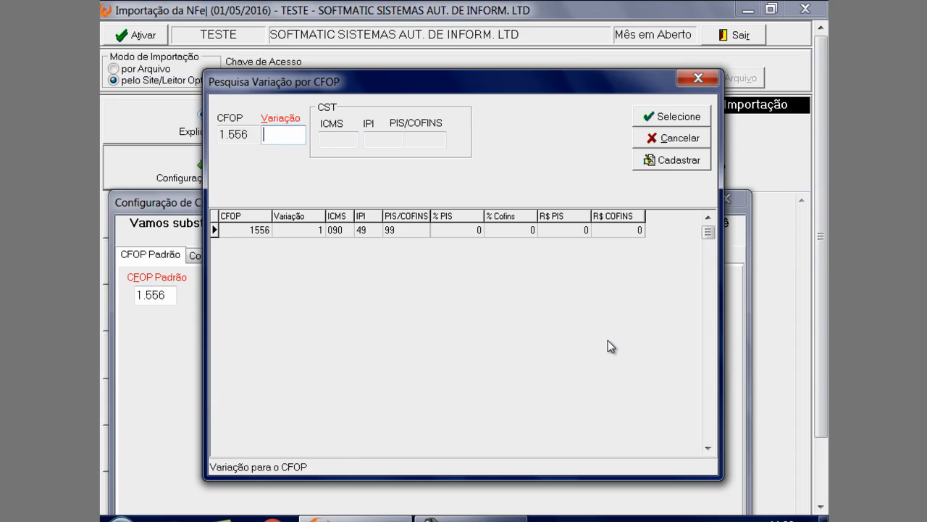
left_click(482, 234)
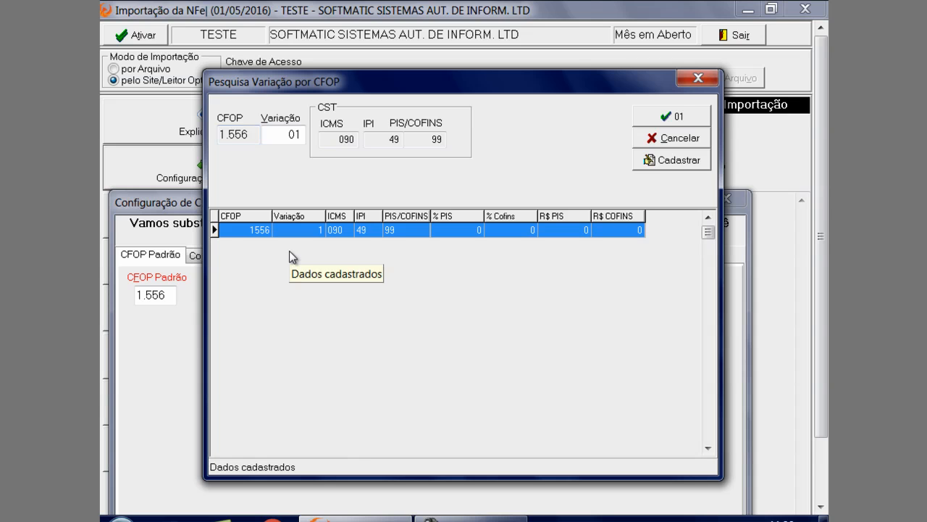
Start registering a new CST record for CFOP 1.556 with variation 2
left_click(679, 161)
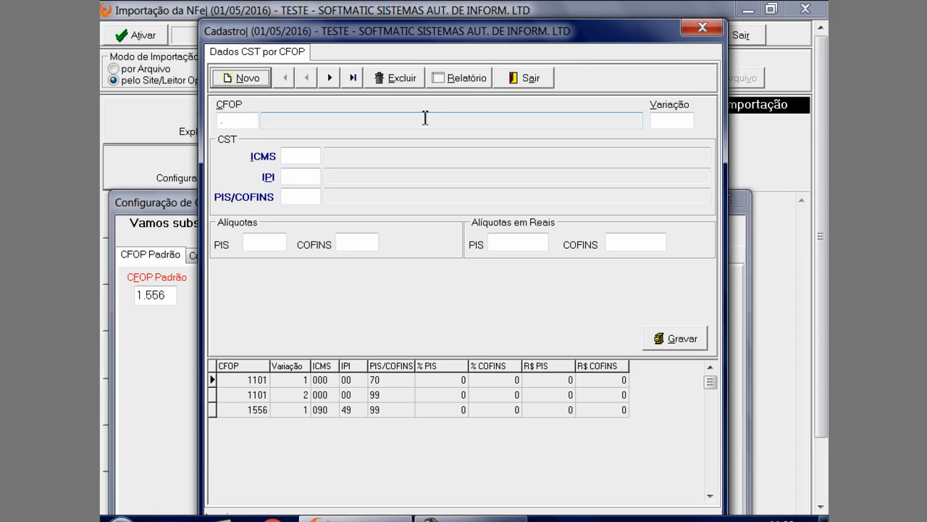
left_click(252, 80)
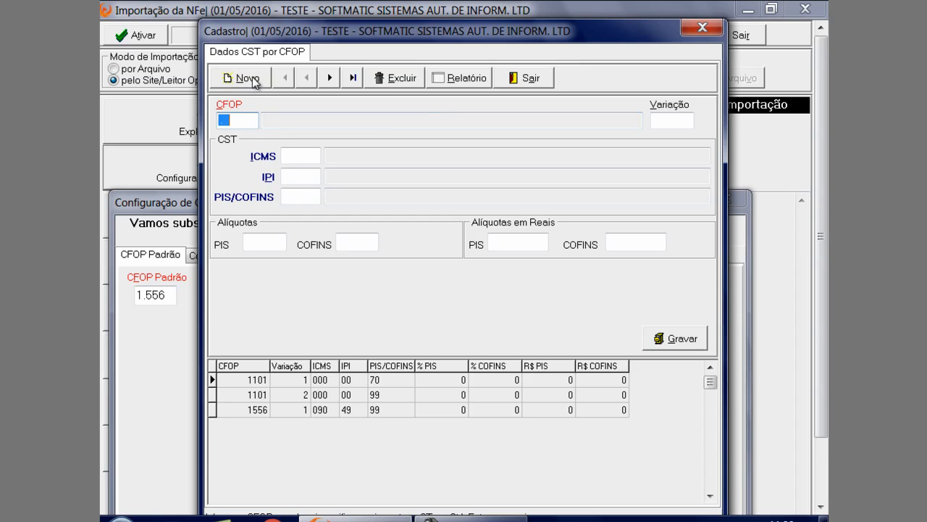
type("1556")
key("Return")
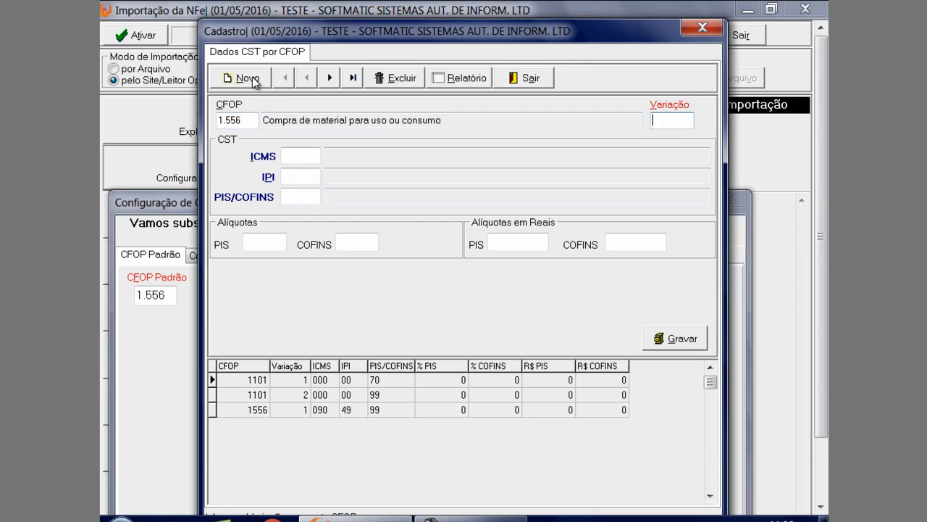
type("2")
key("Return")
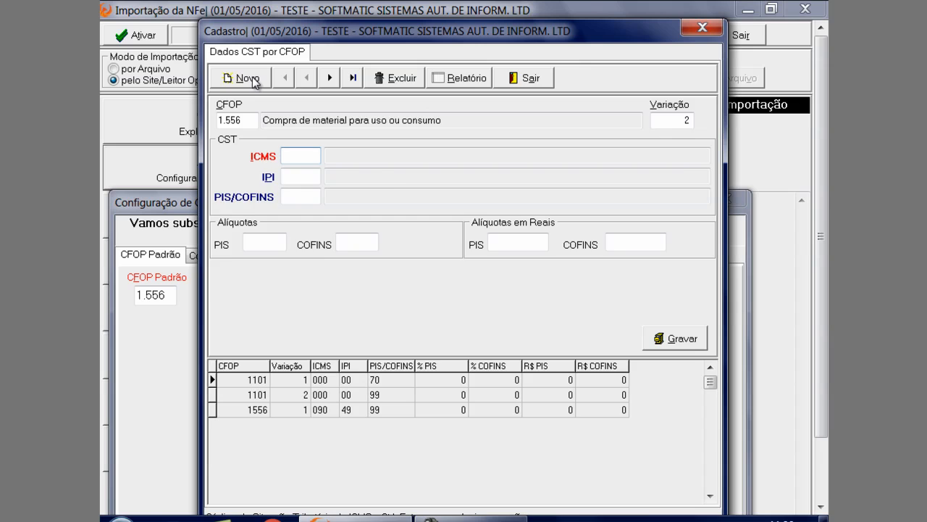
Set the new record's ICMS CST to 090 - Nacional Outras
key("ctrl+Return")
left_click(231, 174)
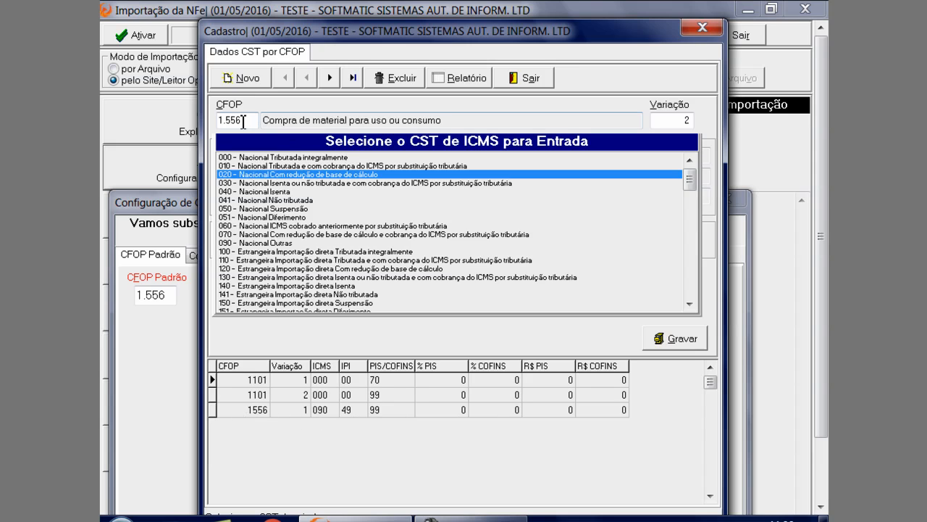
left_click(245, 304)
scroll(252, 310, "down", 2)
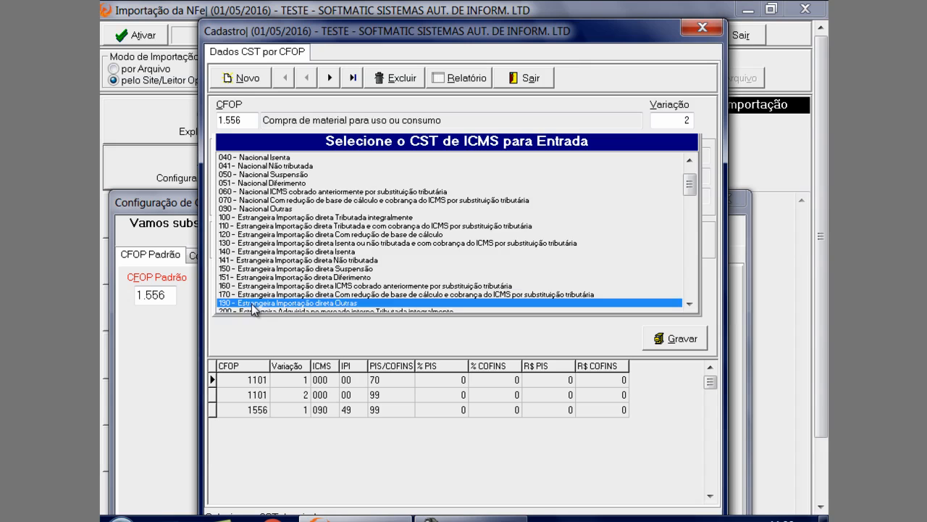
scroll(252, 304, "up", 7)
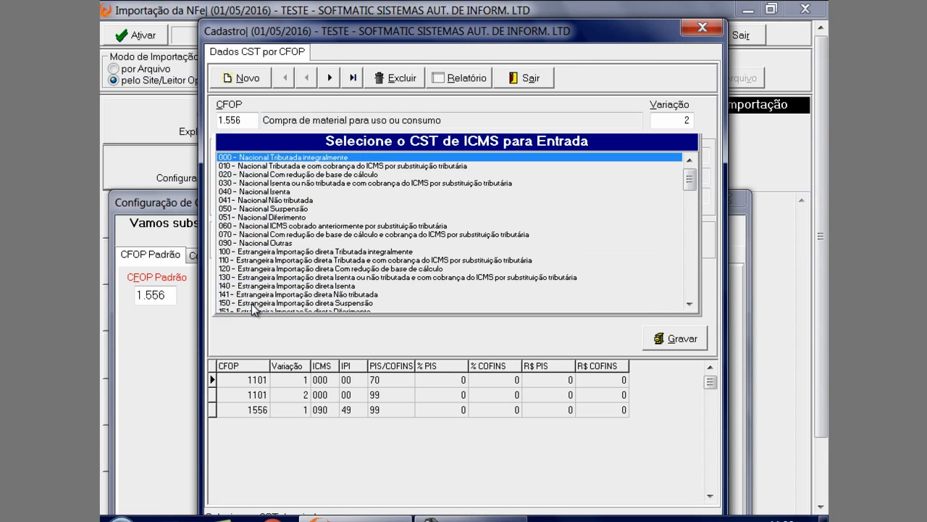
key("Down")
key("Down")
key("Down")
key("Down")
key("Down")
key("Down")
key("Down")
key("Down")
key("Down")
key("Down")
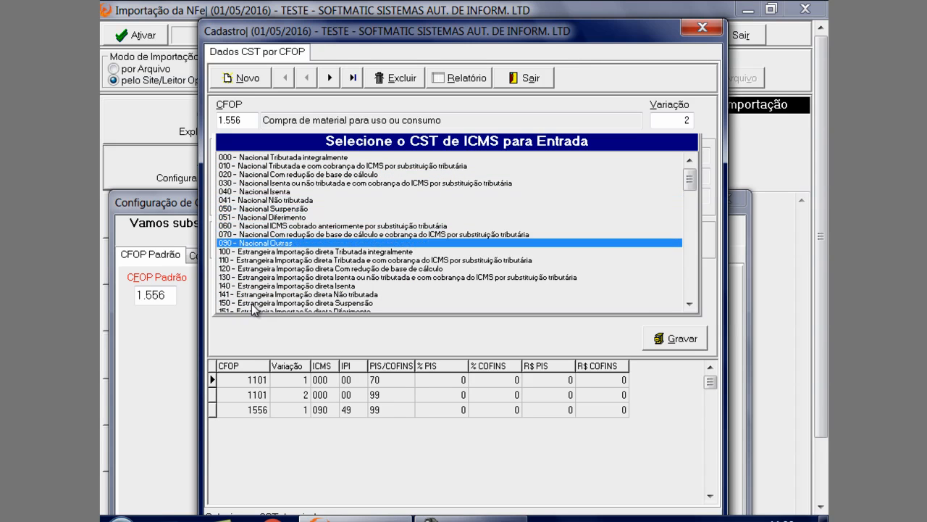
key("Return")
Set the IPI CST to 49 and the PIS/COFINS CST to 70, then save and check the new variation record
key("ctrl+Return")
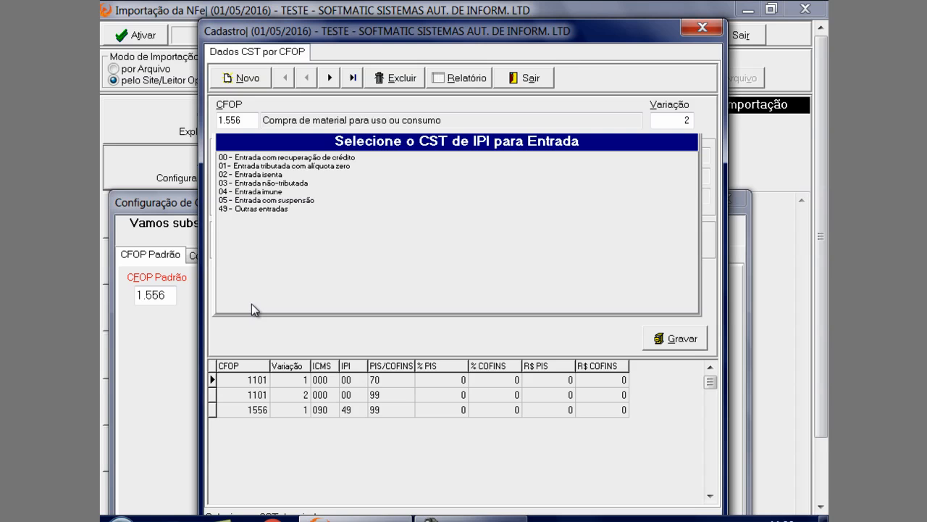
left_click(240, 208)
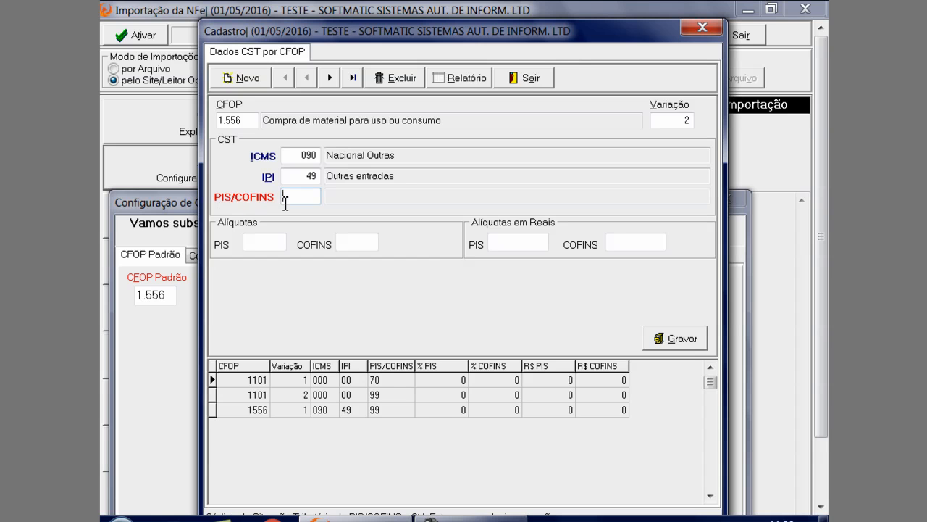
key("ctrl+Return")
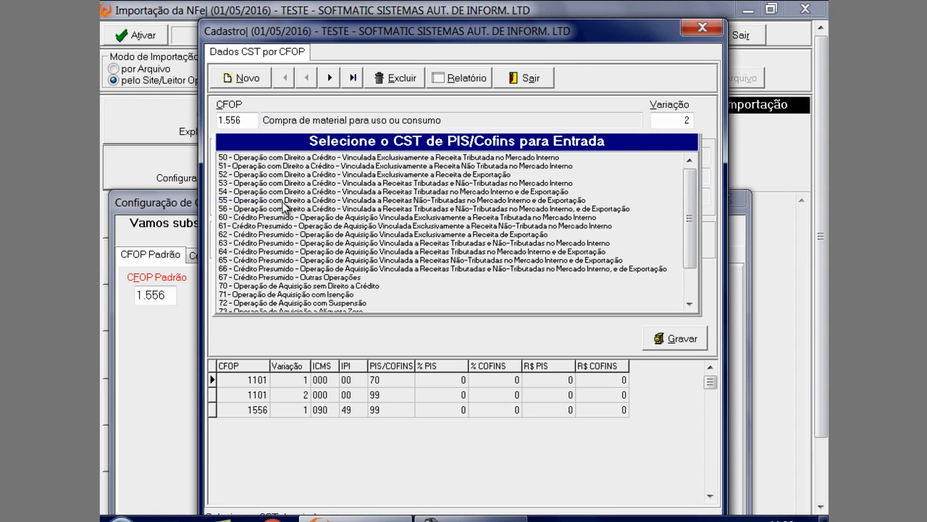
left_click(284, 296)
left_click(683, 344)
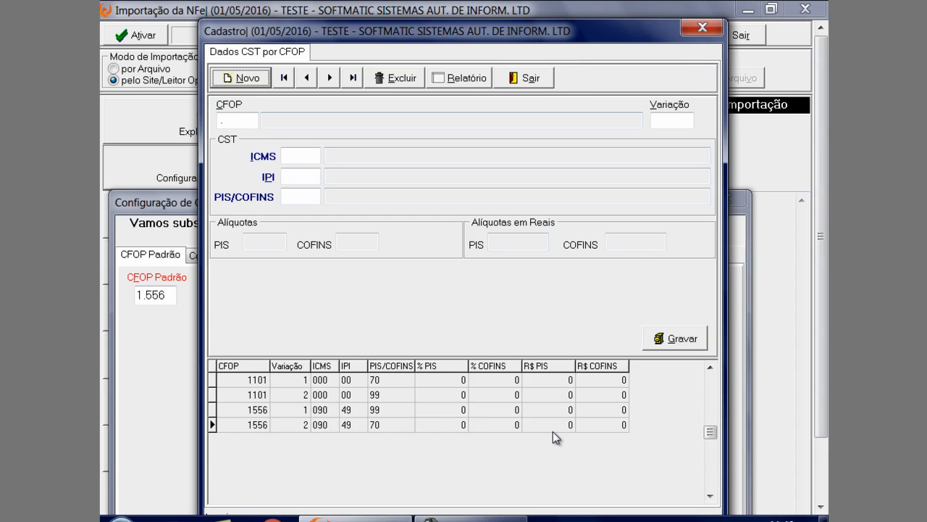
left_click(439, 424)
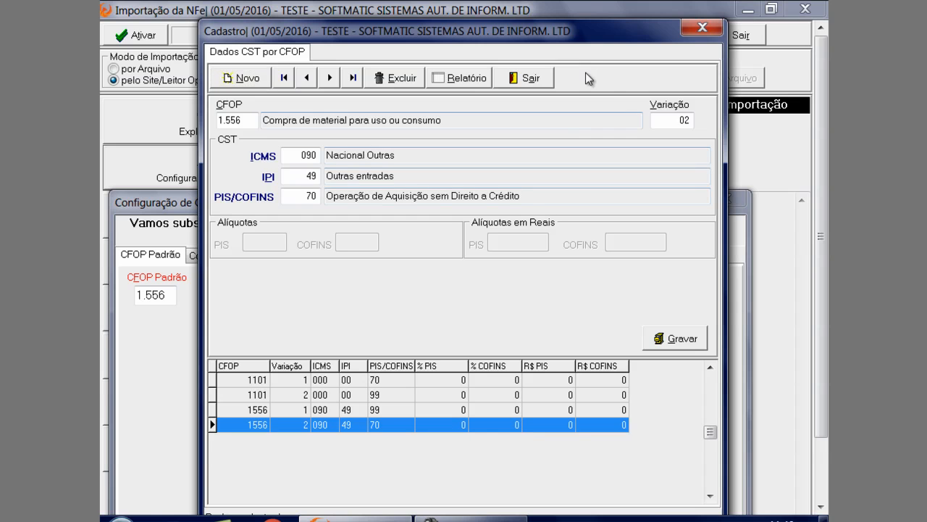
left_click(531, 77)
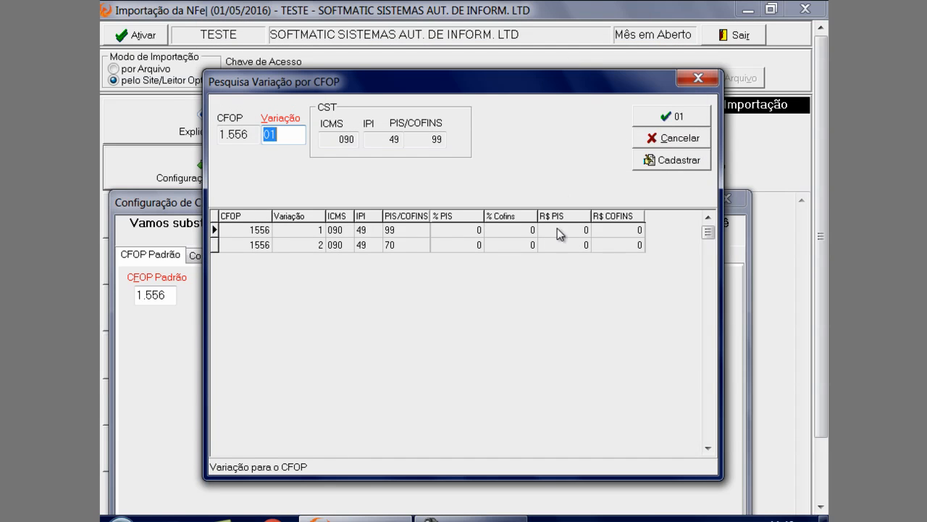
Choose variation 1 for the CFOP Padrão 1.556, then save and close the CFOP configuration
left_click(390, 230)
left_click(688, 122)
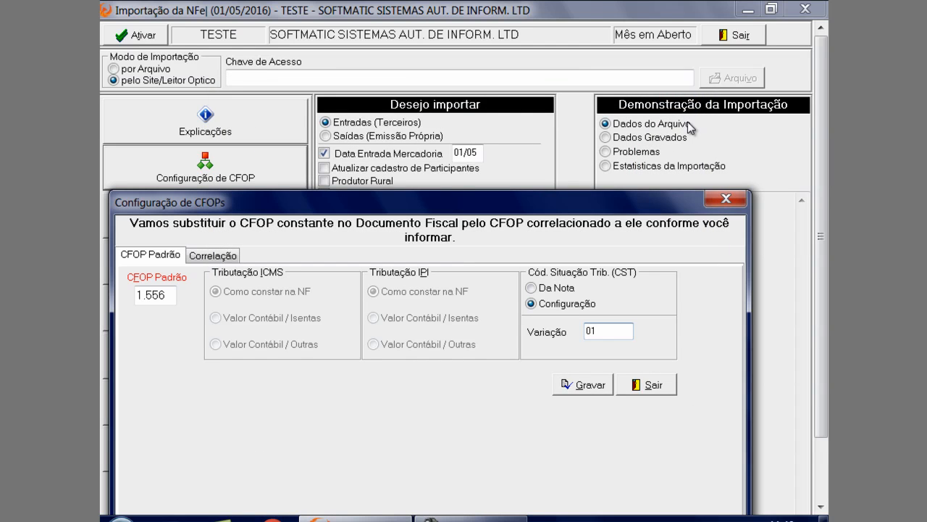
left_click(599, 389)
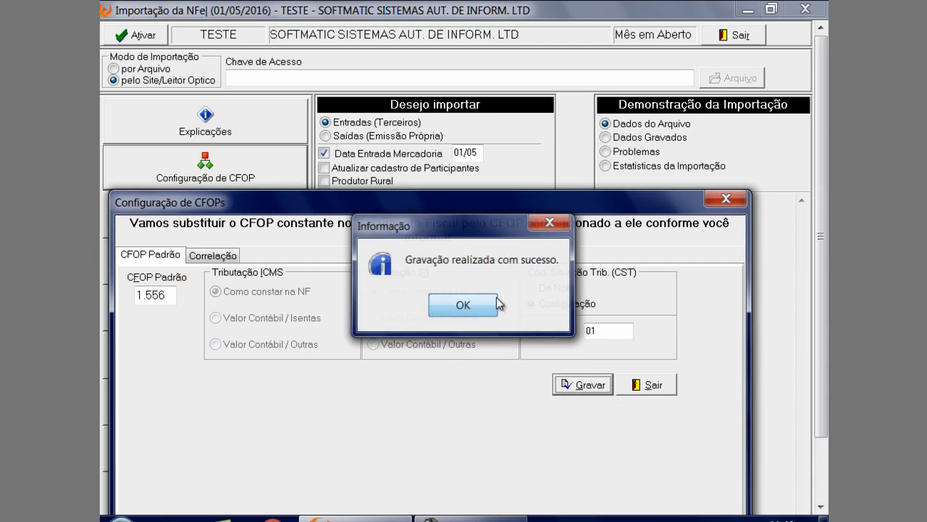
left_click(464, 303)
left_click(710, 206)
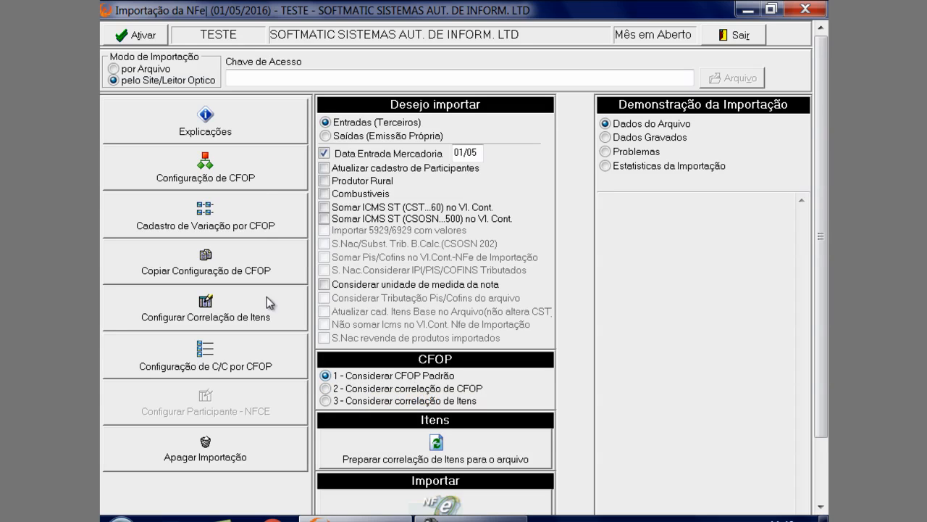
Set the import mode to por Arquivo and clear the CFOP Padrão in the CFOP configuration
left_click(164, 70)
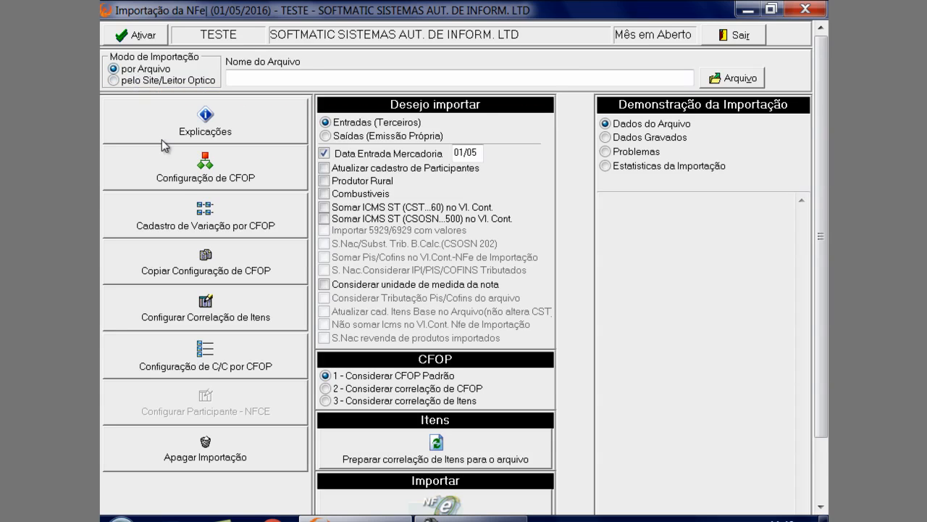
left_click(183, 176)
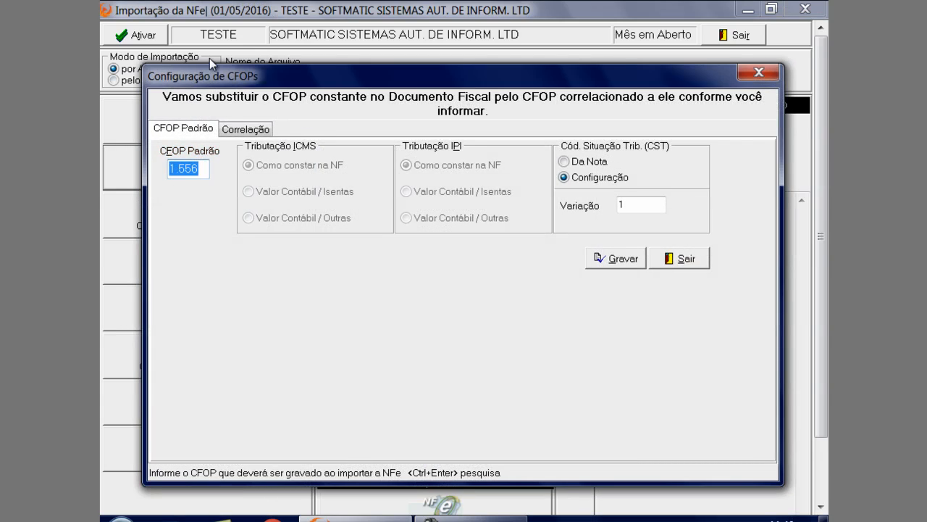
left_click_drag(210, 75, 185, 134)
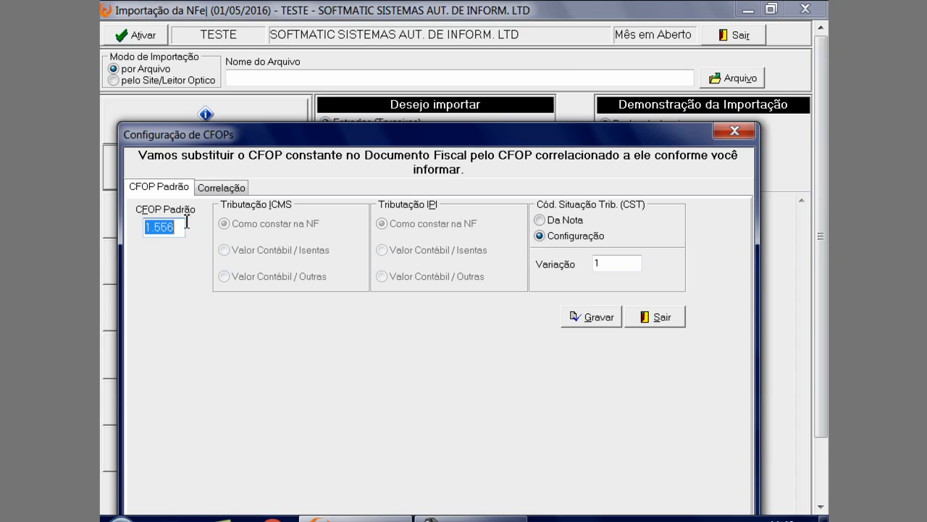
key("Delete")
In the 5.101 to 1.101 correlation, set the CST source to Configuração and look up variation 1 of CFOP 1.101
left_click(221, 188)
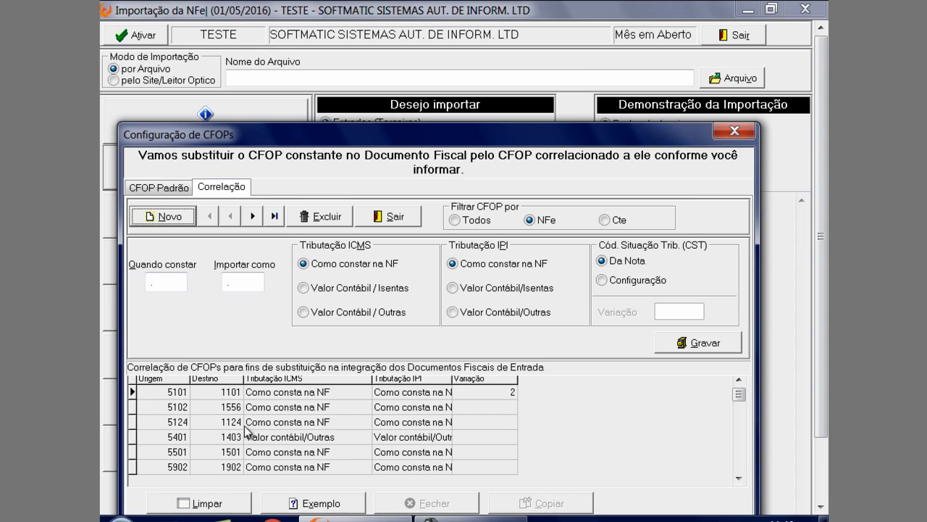
left_click(244, 392)
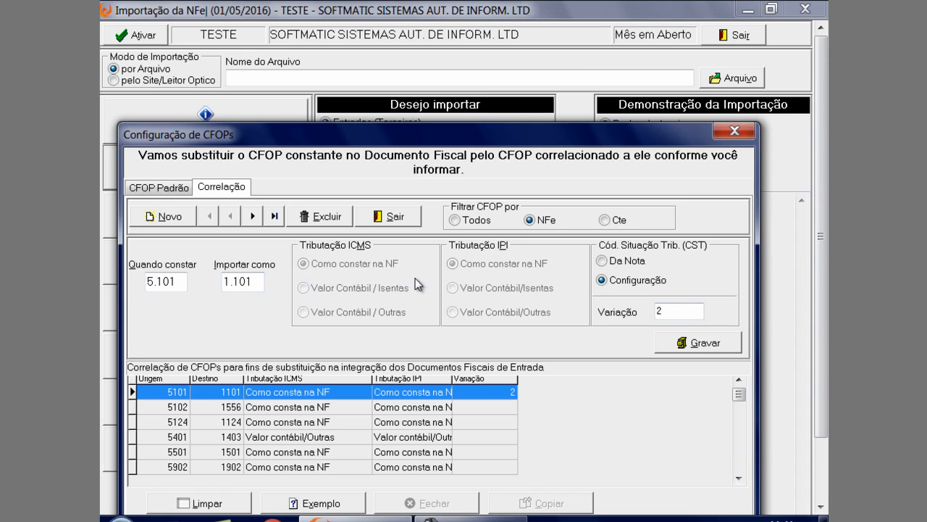
left_click(613, 262)
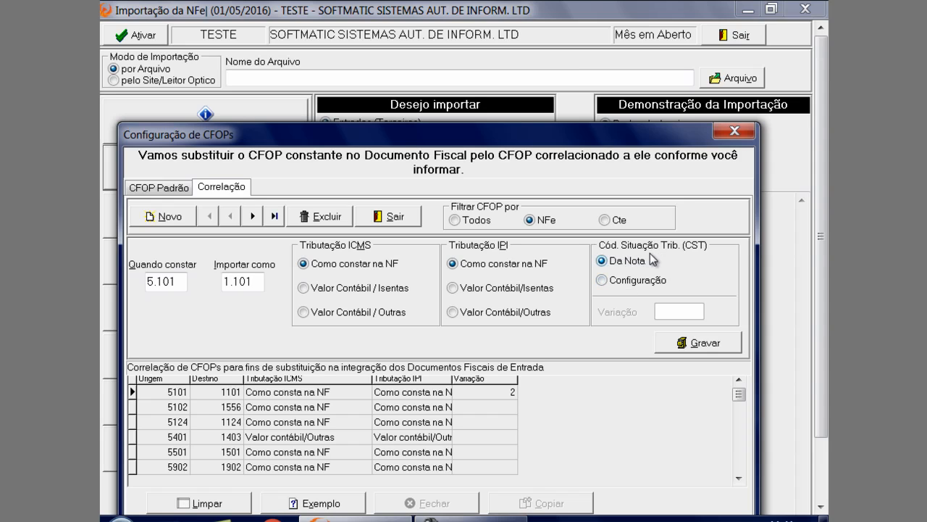
left_click(614, 280)
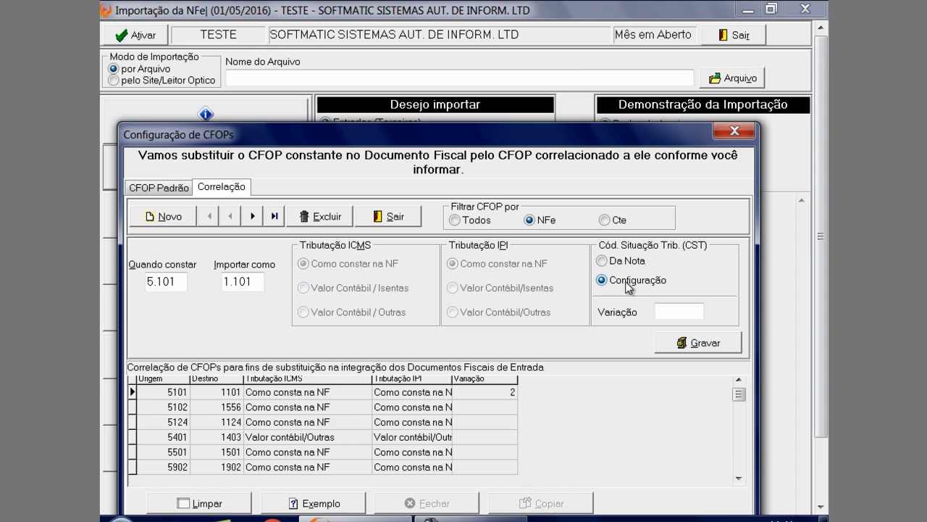
left_click(623, 262)
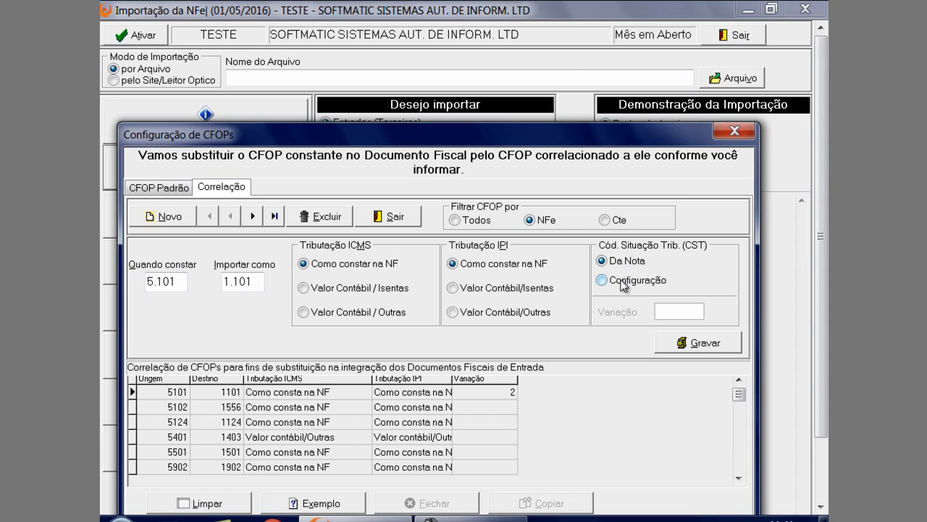
left_click(621, 280)
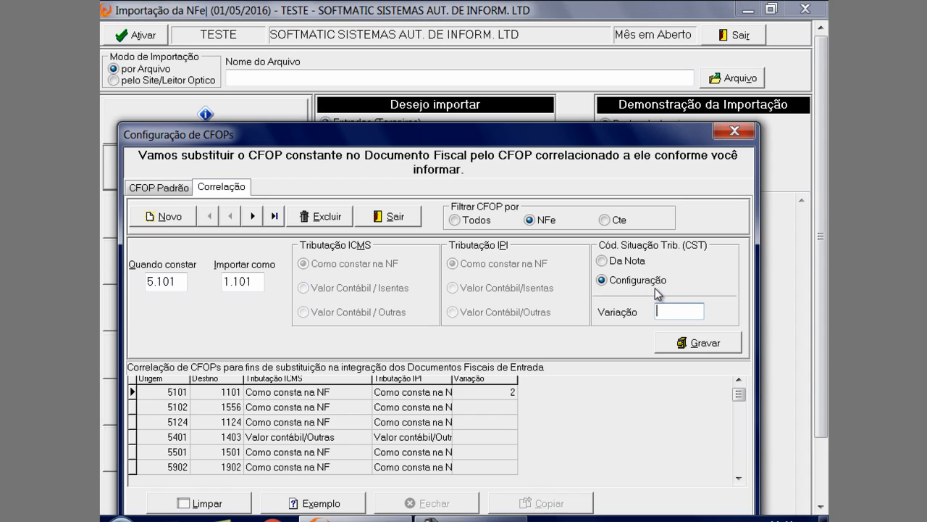
key("F2")
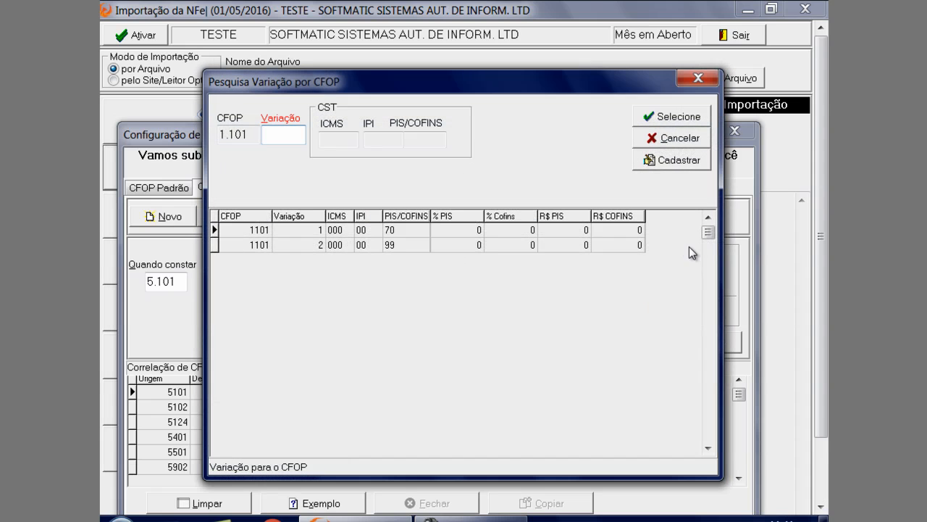
left_click(436, 231)
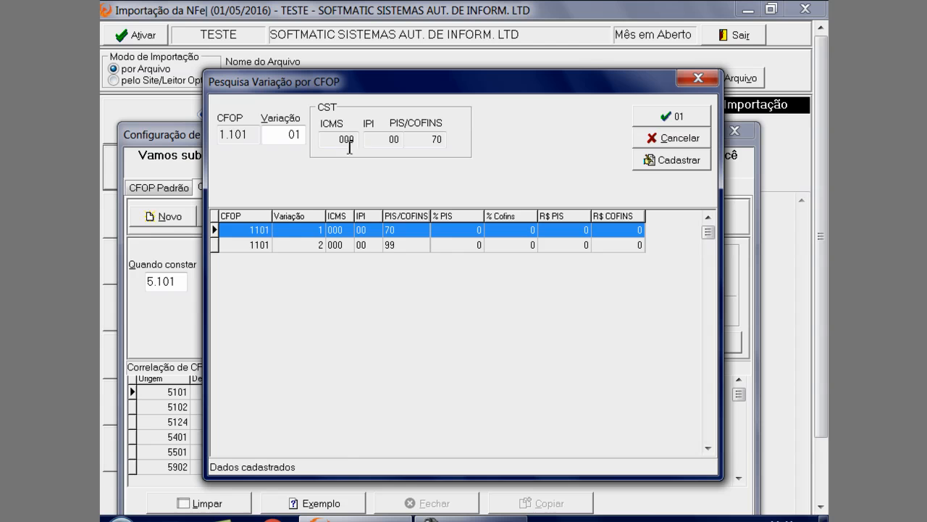
View the CST-by-CFOP registration form from the variation search and close it without saving a record
left_click(657, 159)
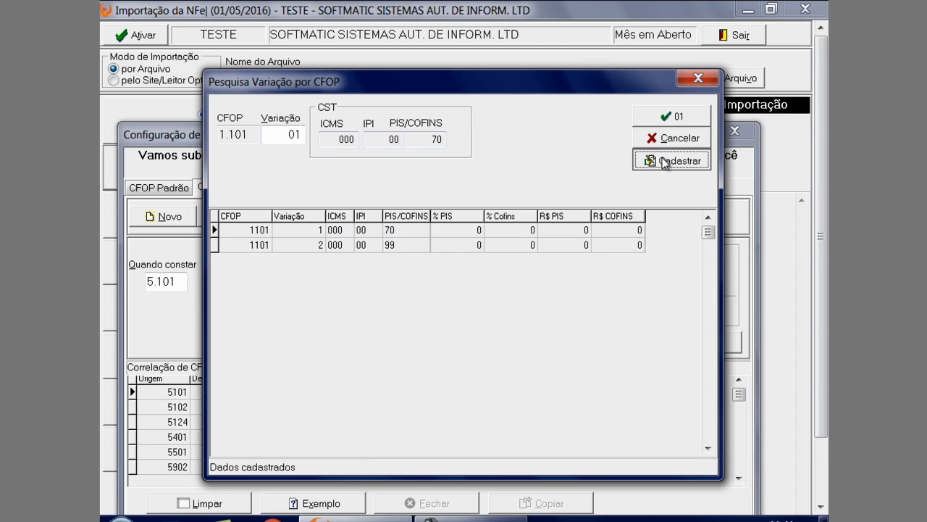
left_click_drag(523, 37, 524, 15)
left_click(702, 16)
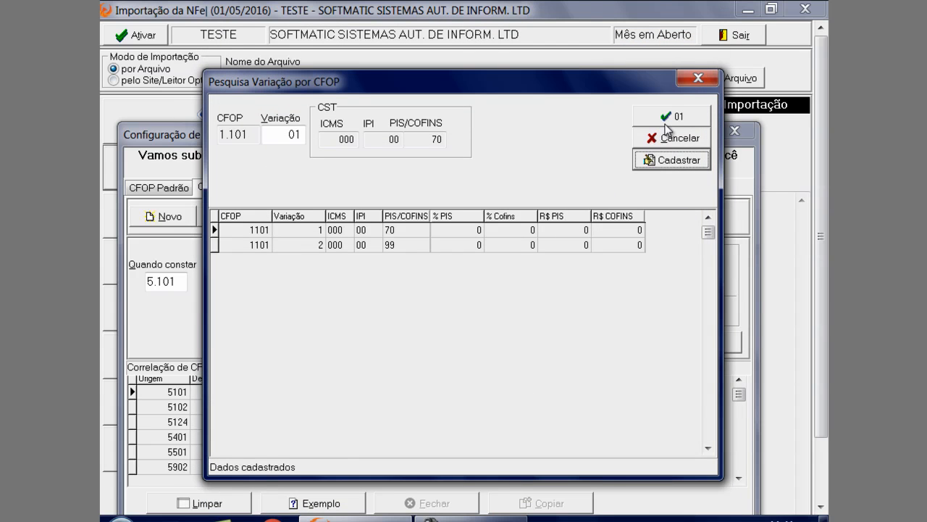
left_click(672, 159)
left_click(673, 340)
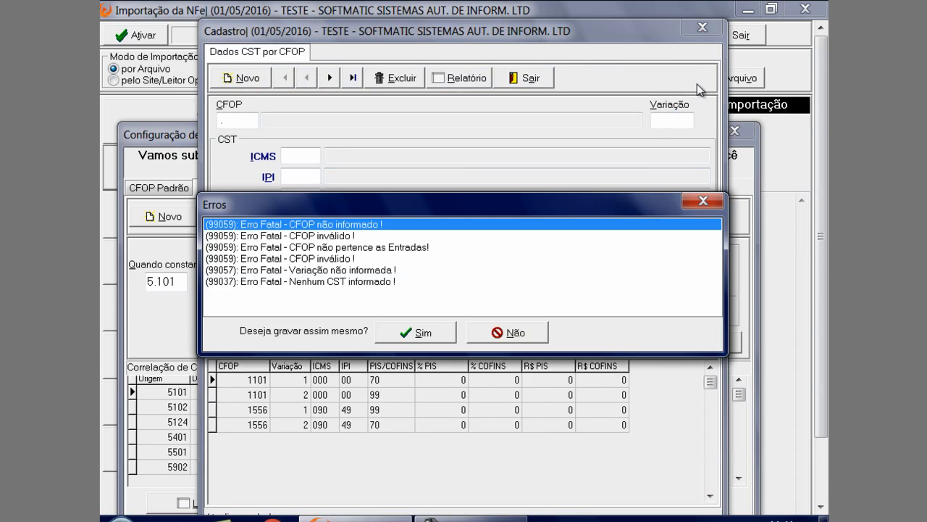
left_click(702, 200)
left_click(702, 27)
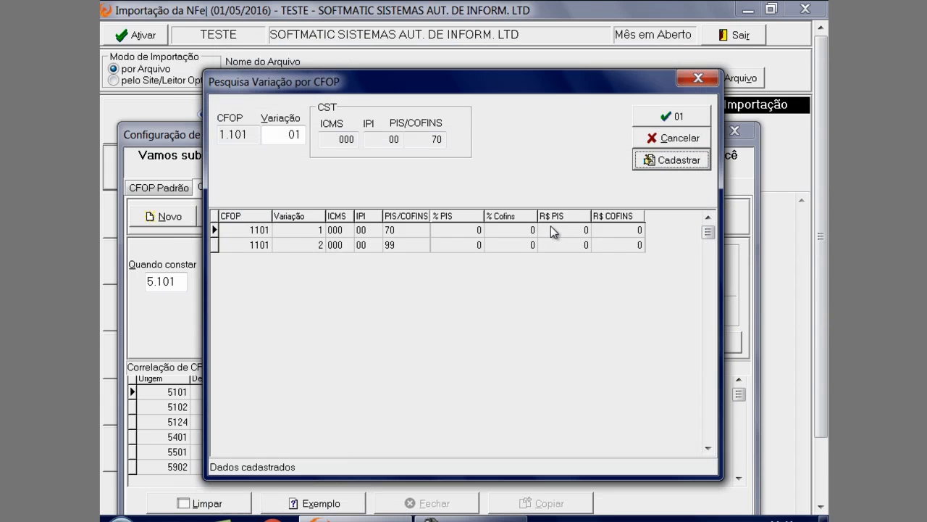
Apply variation 1 to the 5.101 to 1.101 correlation and save it
left_click(550, 226)
left_click(674, 117)
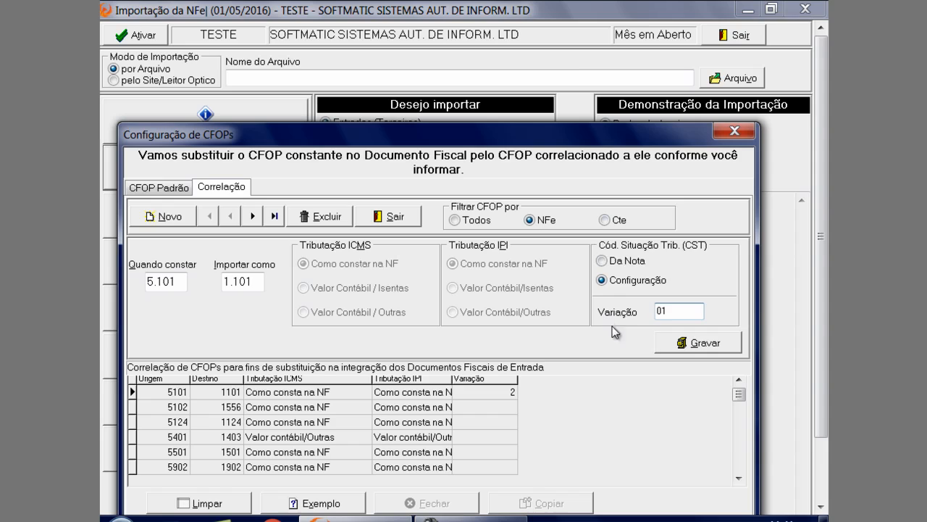
left_click(700, 343)
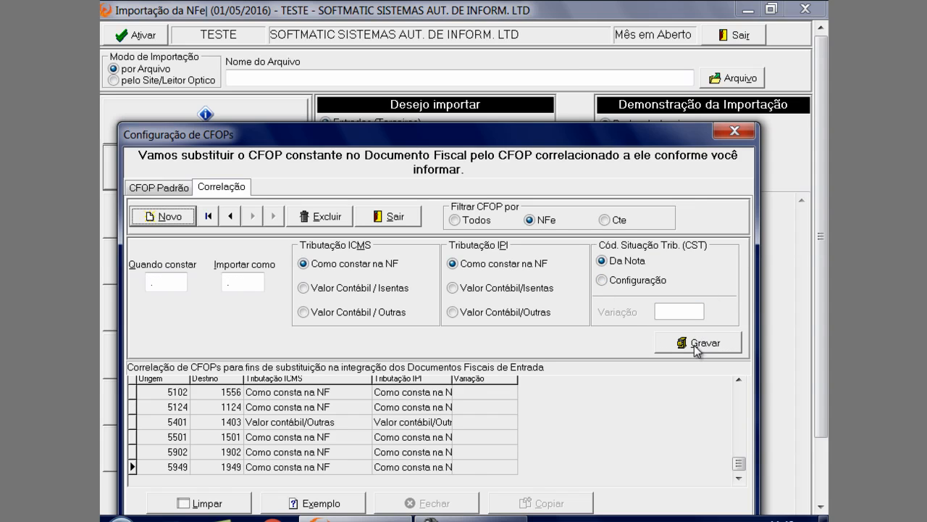
View the example CFOP correlations, and close the CFOP configuration
left_click_drag(518, 134, 516, 10)
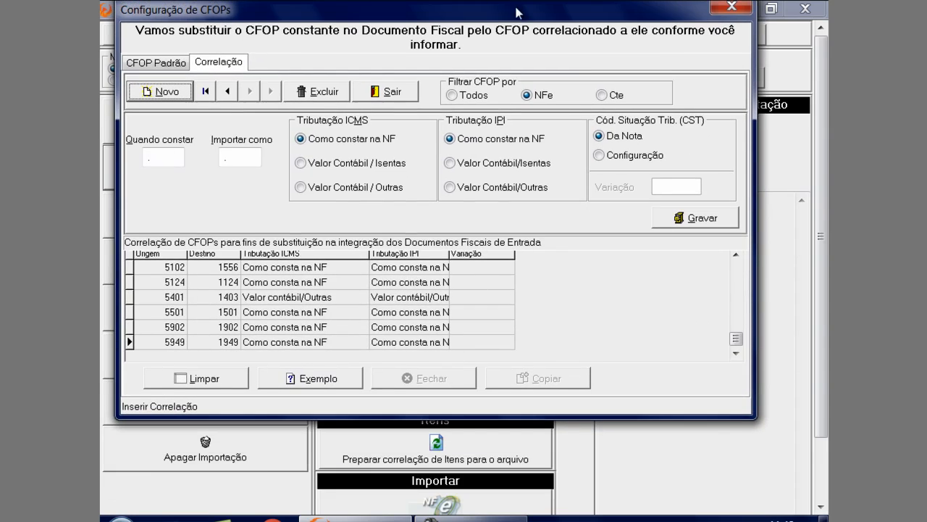
left_click(326, 382)
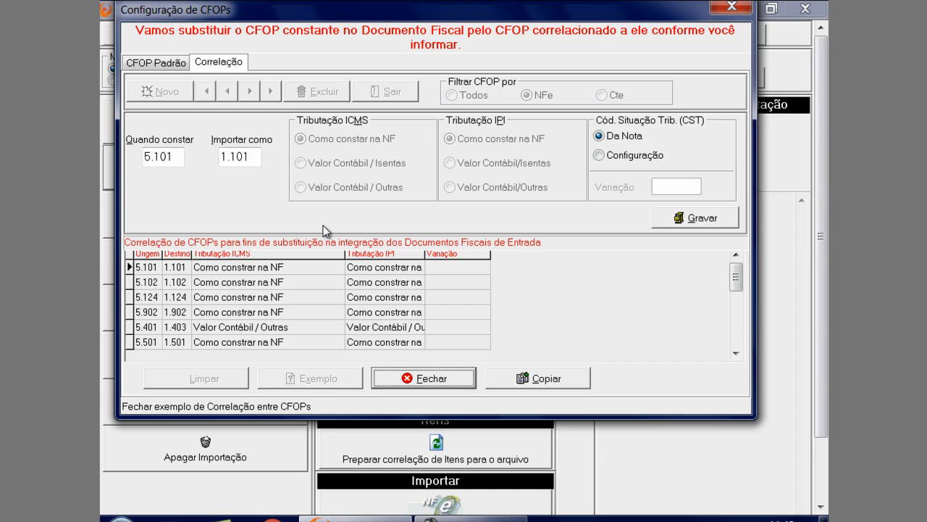
left_click(731, 6)
Open the register of variations by CFOP, review the CFOP 1.101 variation 1 record, and close the register
left_click(220, 229)
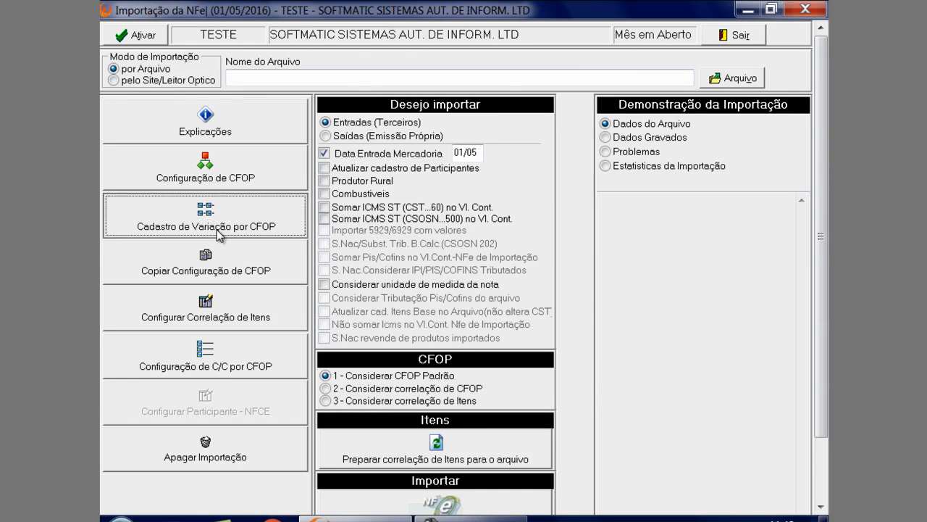
left_click_drag(395, 34, 467, 145)
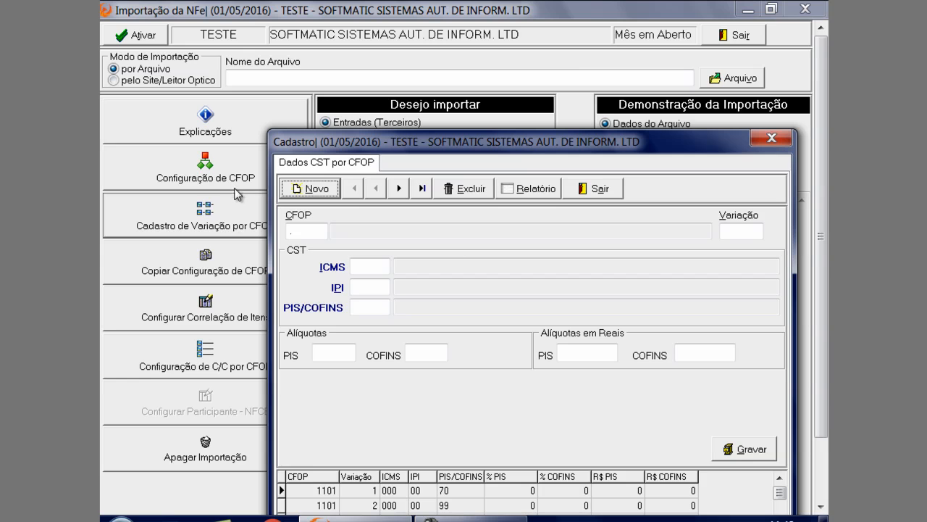
left_click_drag(403, 143, 364, 6)
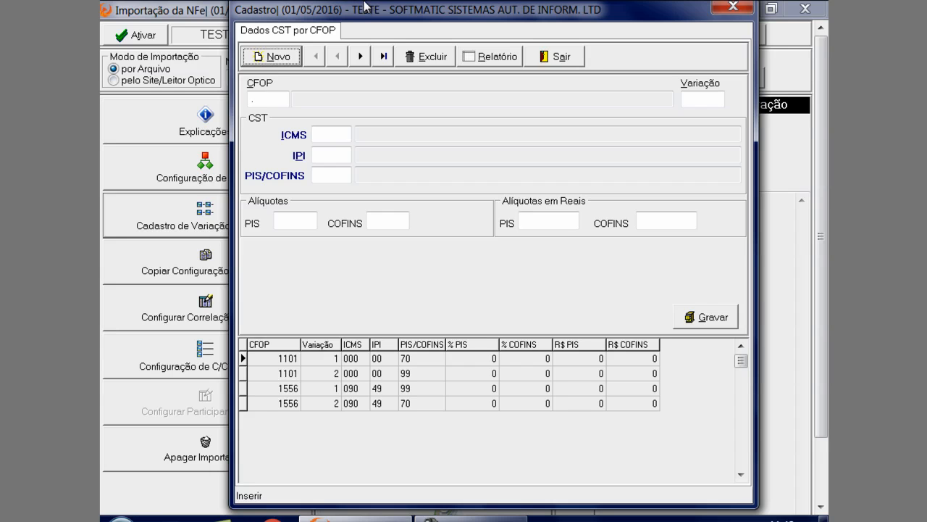
left_click_drag(364, 6, 441, 21)
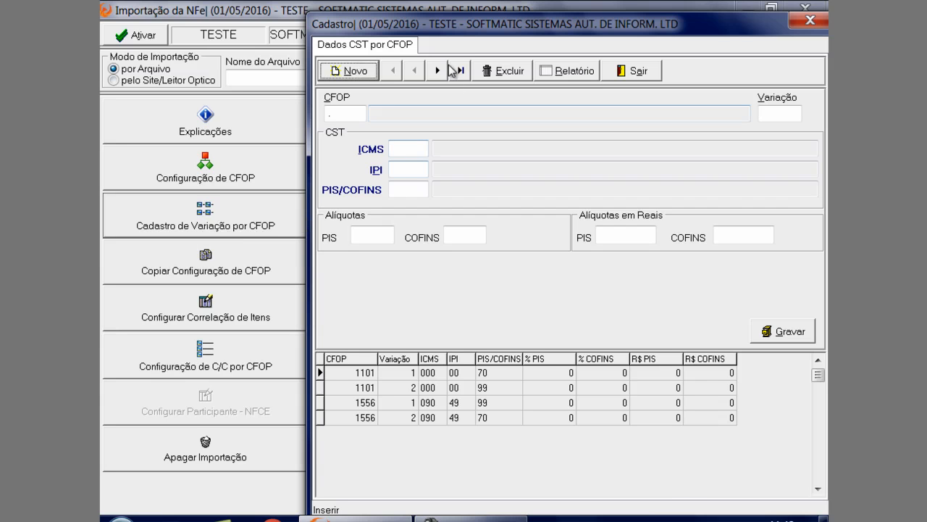
left_click_drag(456, 24, 392, 11)
left_click(393, 359)
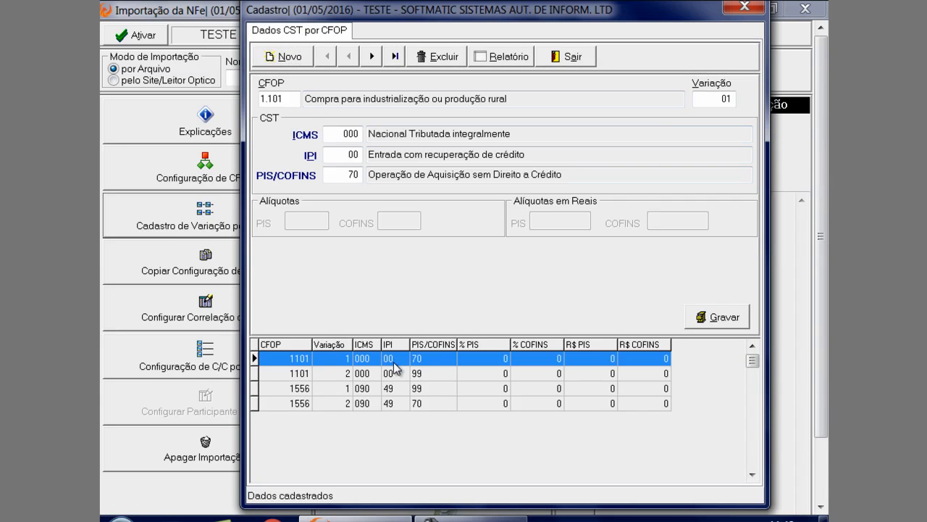
left_click(570, 64)
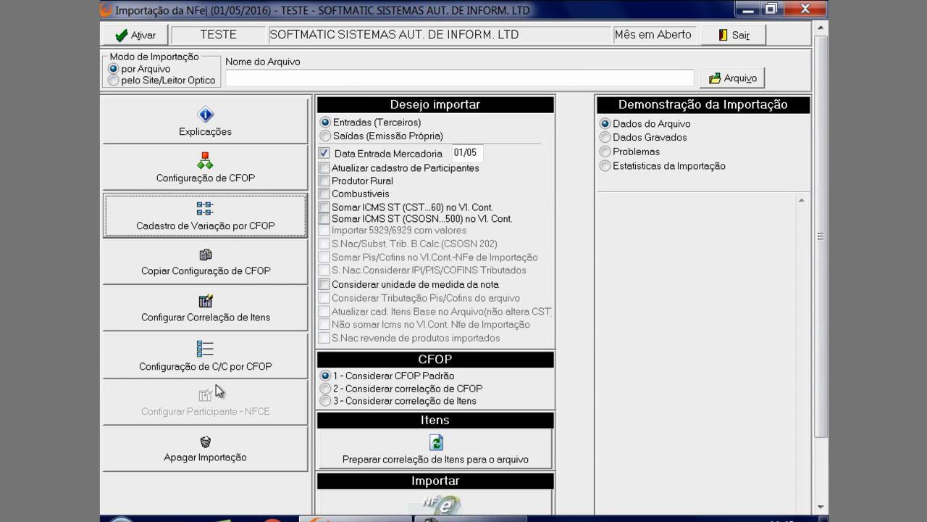
Open the item correlation by supplier and choose SOFTMATIC SISTEMAS AUTOMATICOS DE INFORMATICA LTDA as the participant
left_click(221, 317)
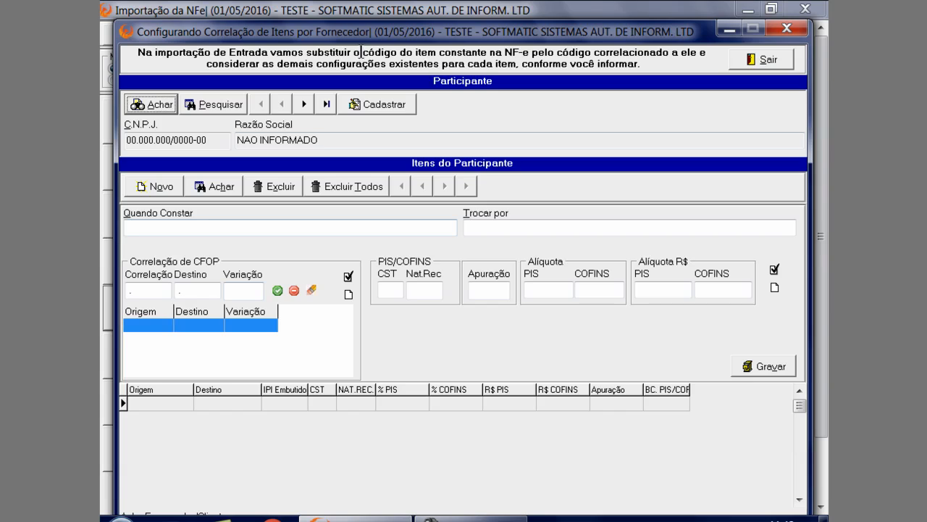
left_click_drag(368, 25, 360, 9)
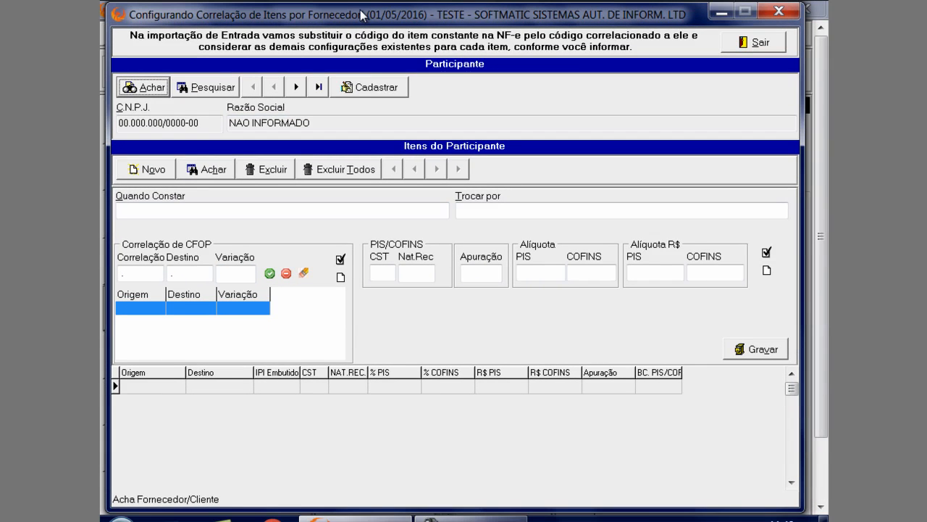
left_click(165, 89)
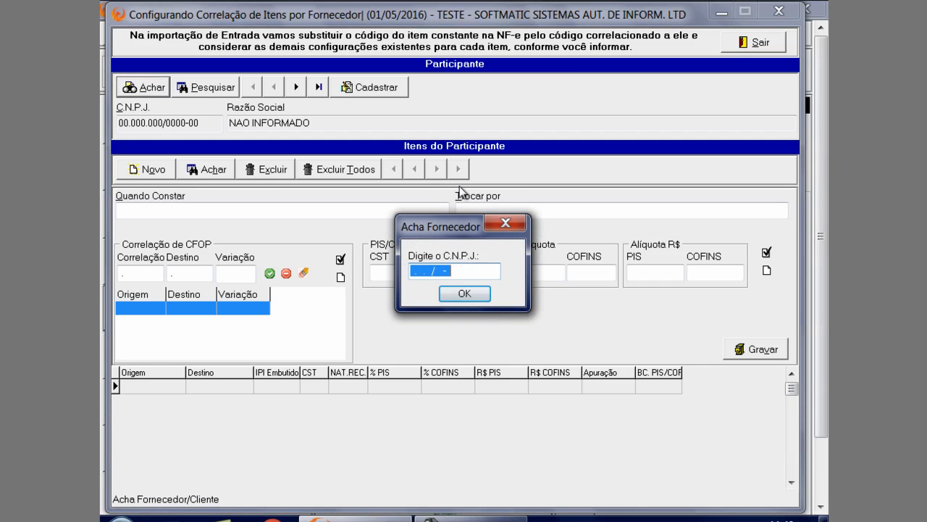
left_click(506, 222)
left_click(184, 87)
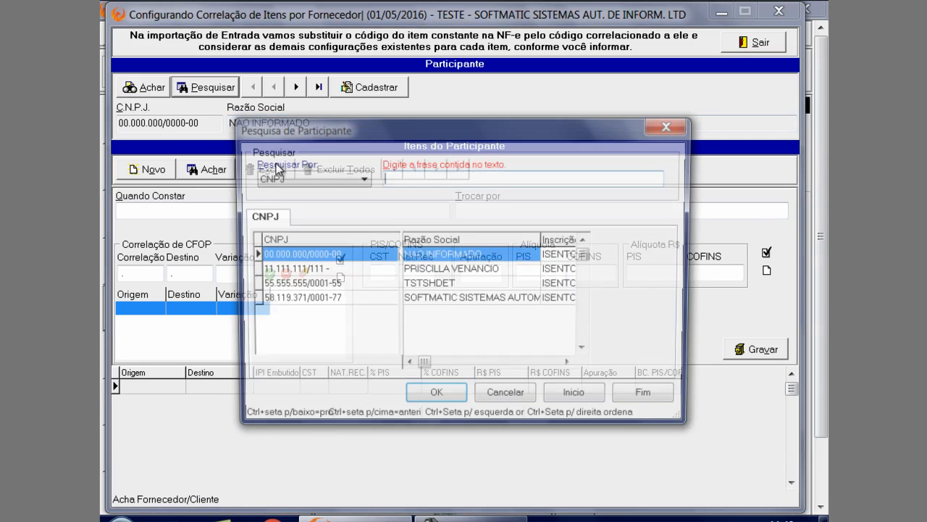
left_click(350, 299)
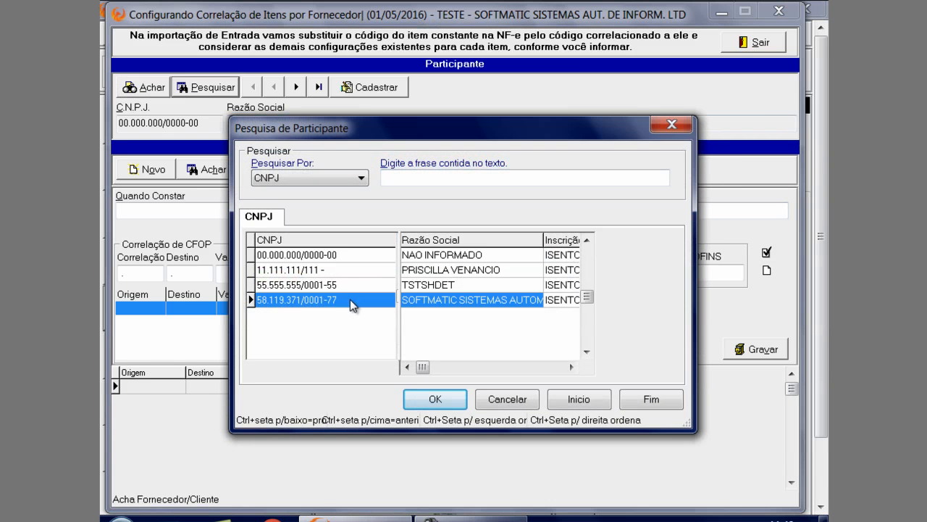
left_click(435, 399)
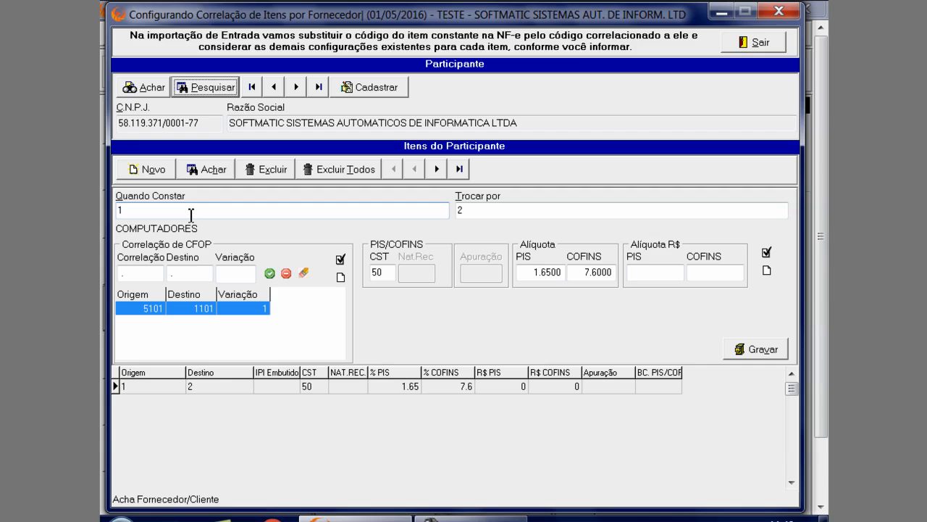
Open the item search for the Trocar por code of the participant's item 1
left_click(160, 214)
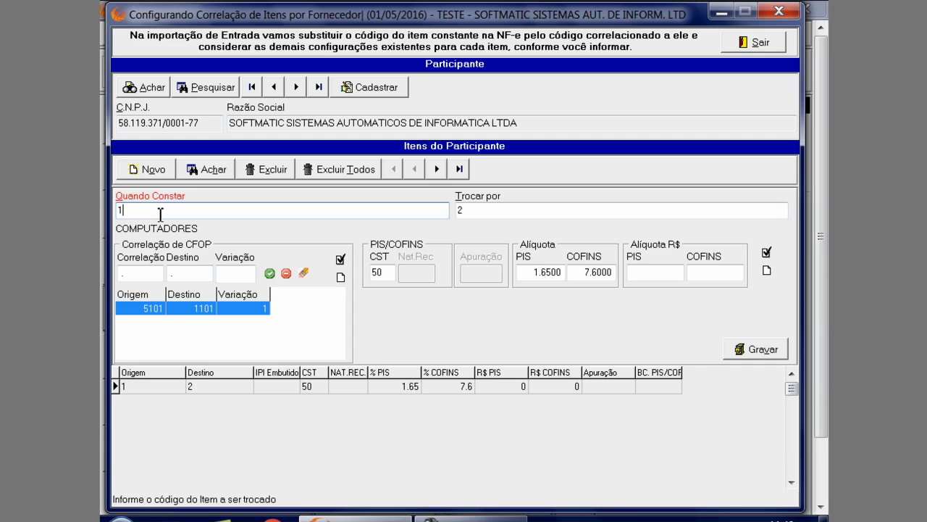
key("Tab")
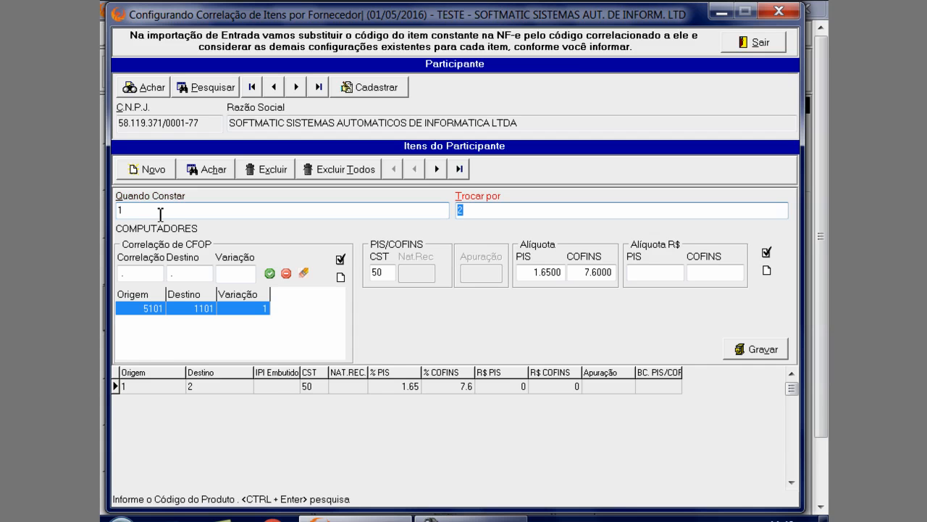
left_click(161, 213)
key("ctrl+Return")
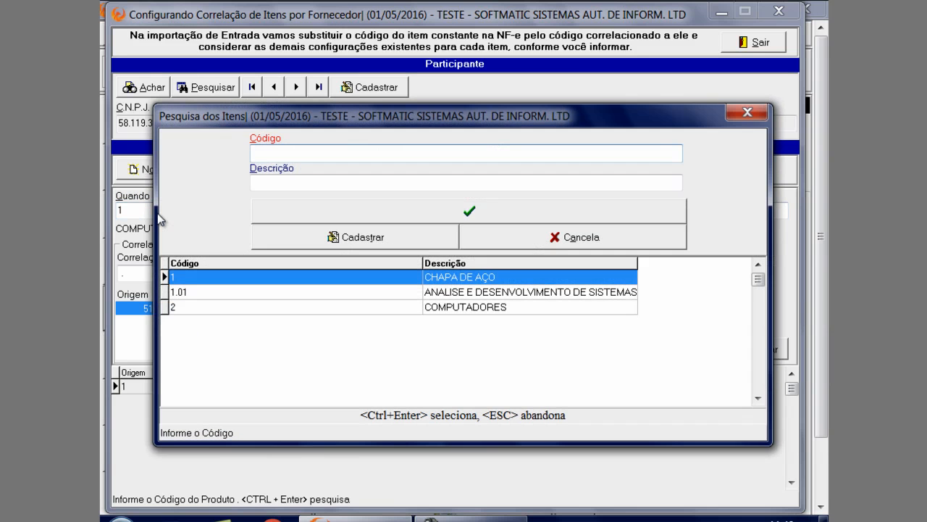
left_click_drag(466, 116, 465, 262)
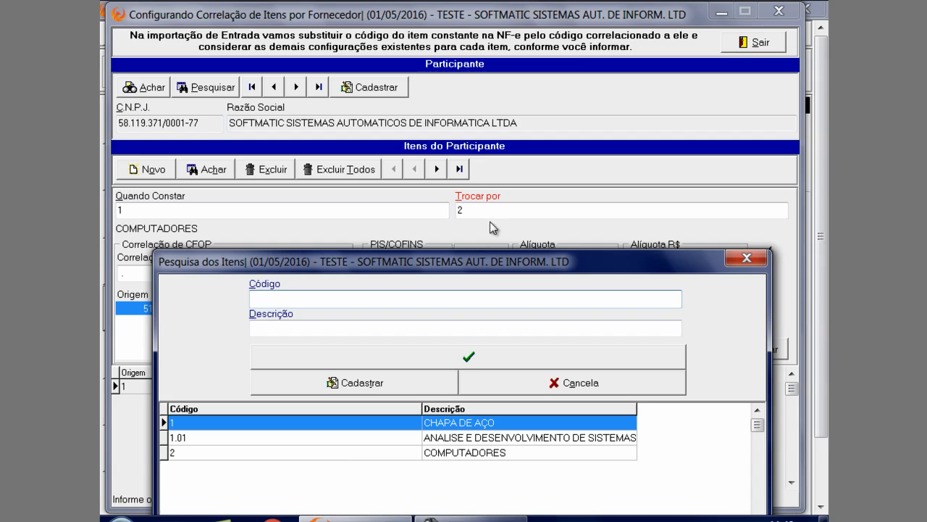
View the item registration form from the search, and close both without choosing an item
left_click(281, 322)
left_click(381, 388)
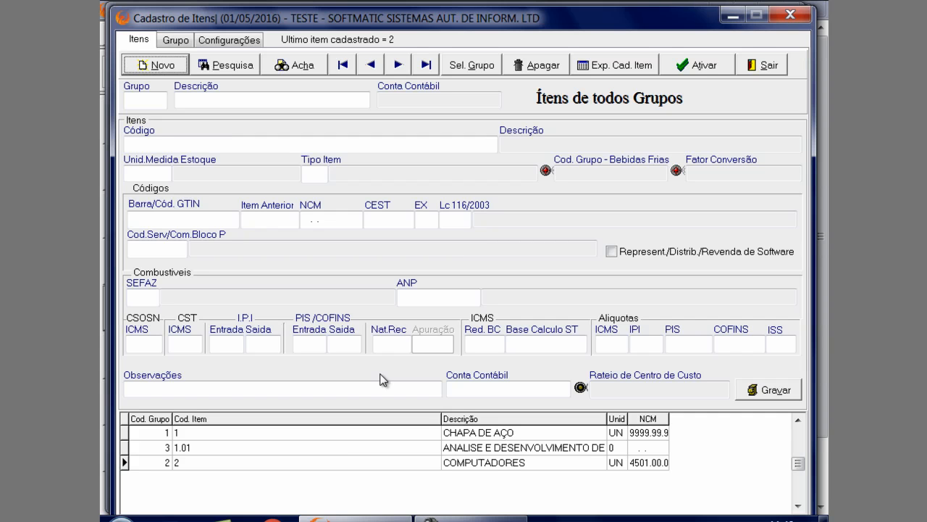
left_click(769, 75)
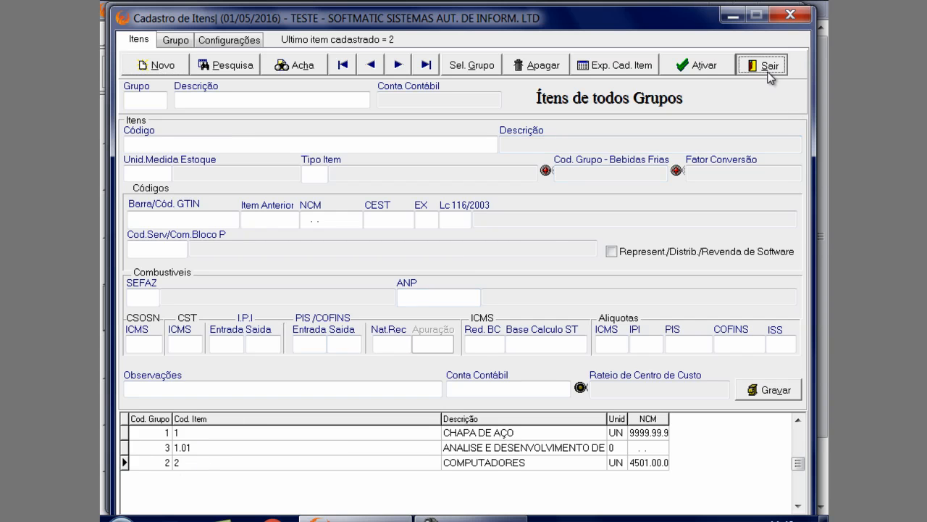
left_click(747, 258)
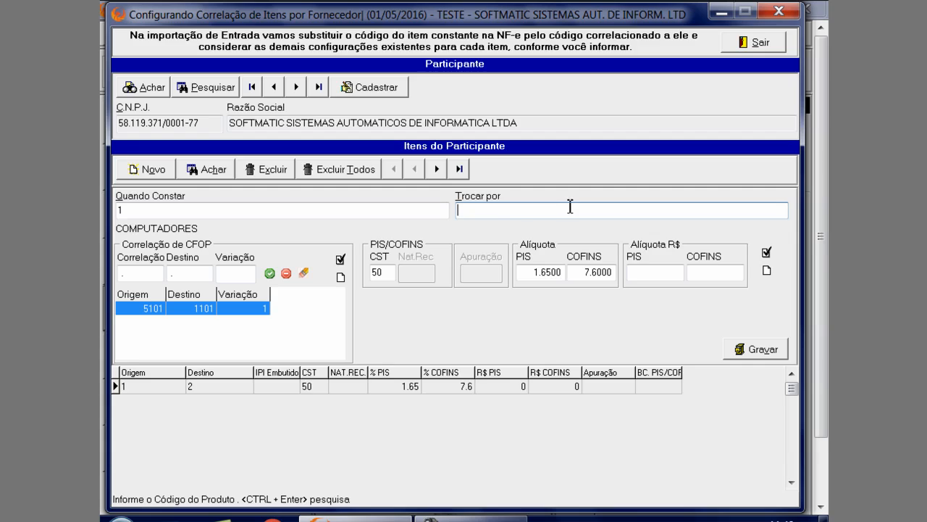
Set the item's Trocar por code to 2 and go through its CFOP correlation fields for origin, destination and variation
key("Return")
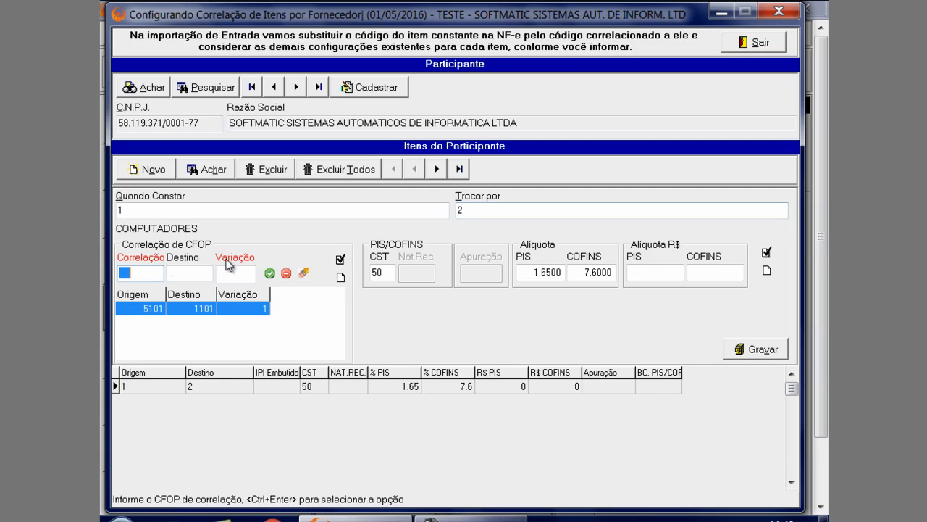
left_click(192, 307)
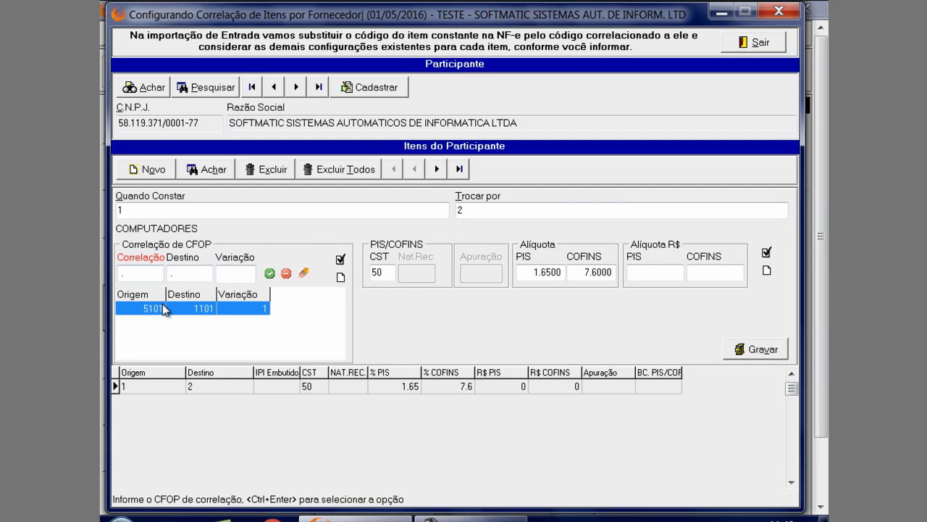
left_click(142, 273)
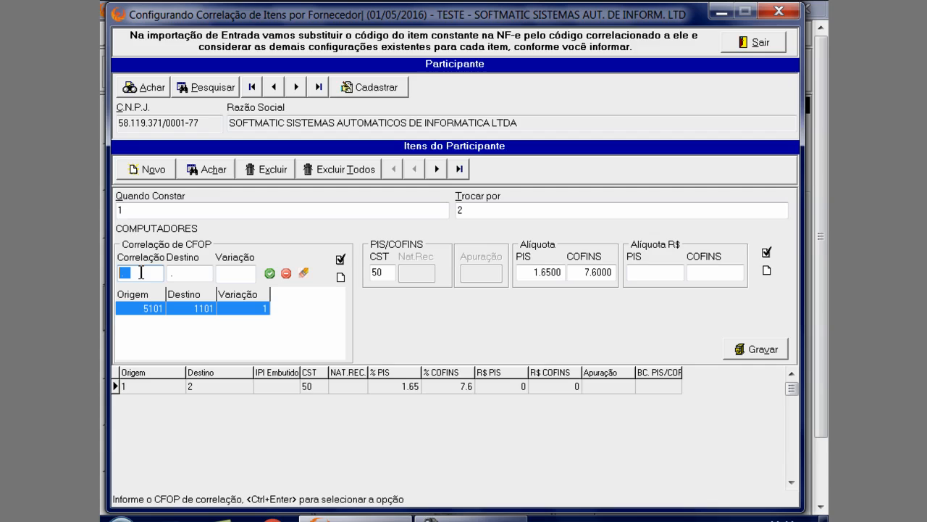
key("Tab")
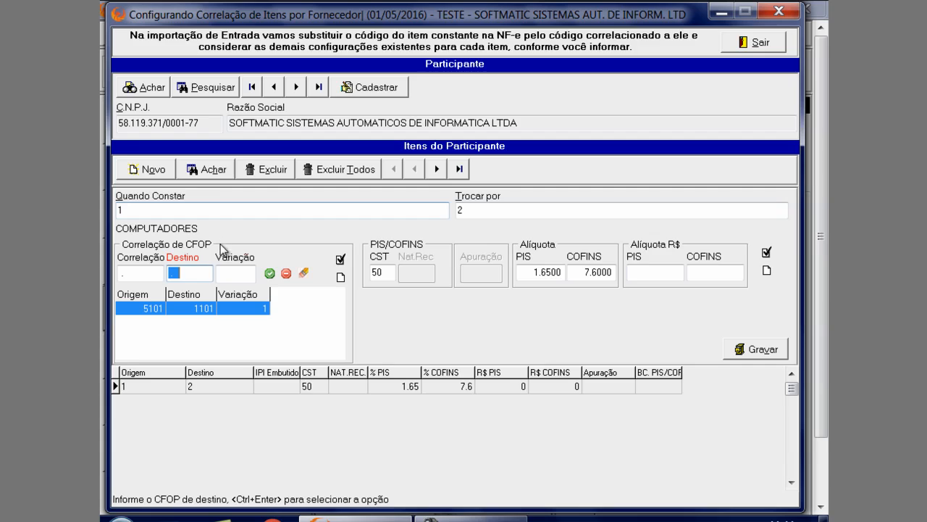
left_click(227, 272)
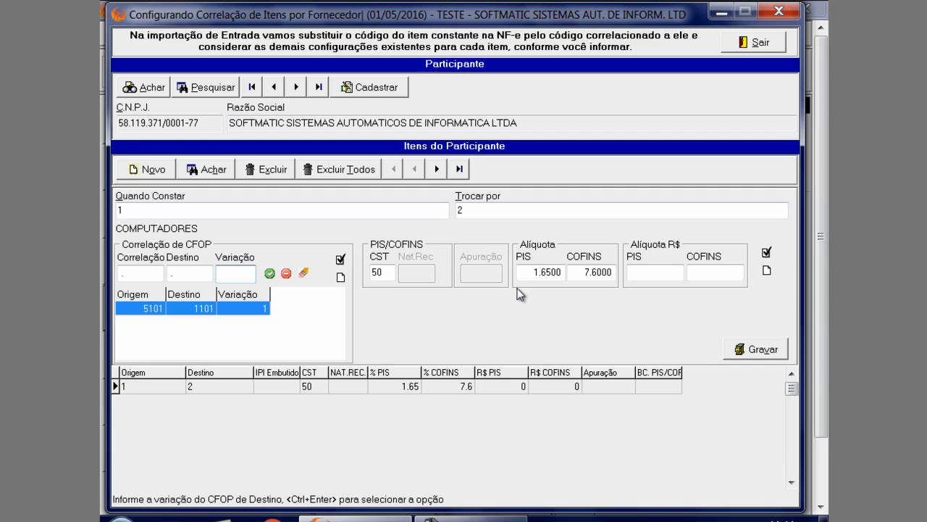
Set the item's PIS/COFINS CST to 99 and save the item correlation
left_click(383, 273)
type("99")
key("Return")
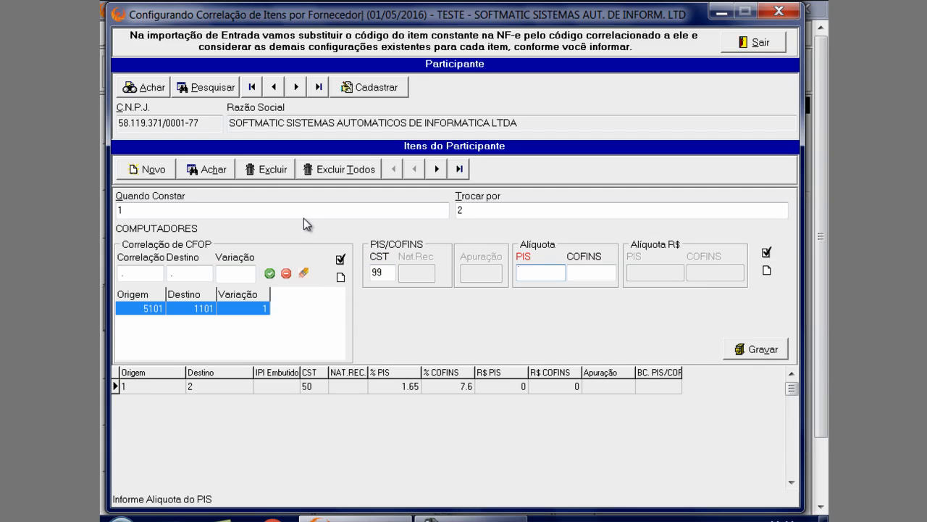
left_click(762, 349)
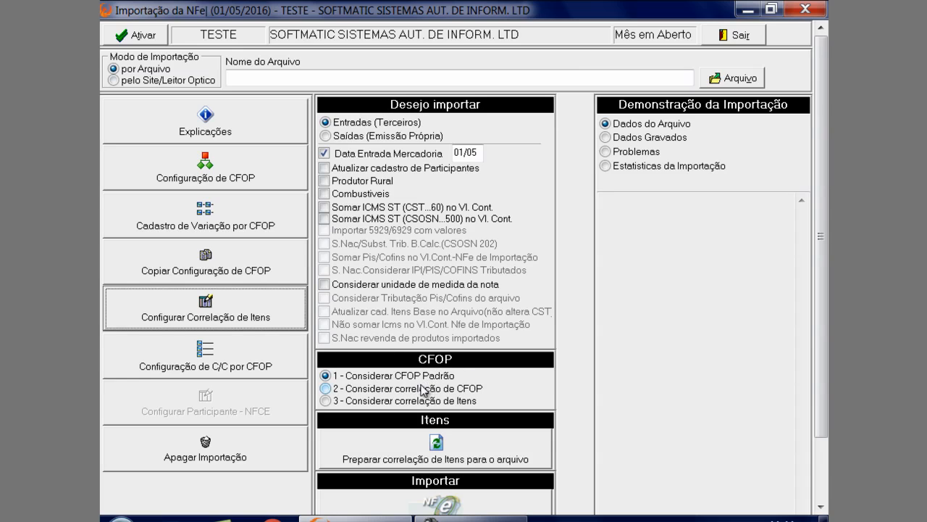
Set the NFe import to consider the item correlation for CFOP, and switch it to Saídas (Emissão Própria)
left_click(429, 392)
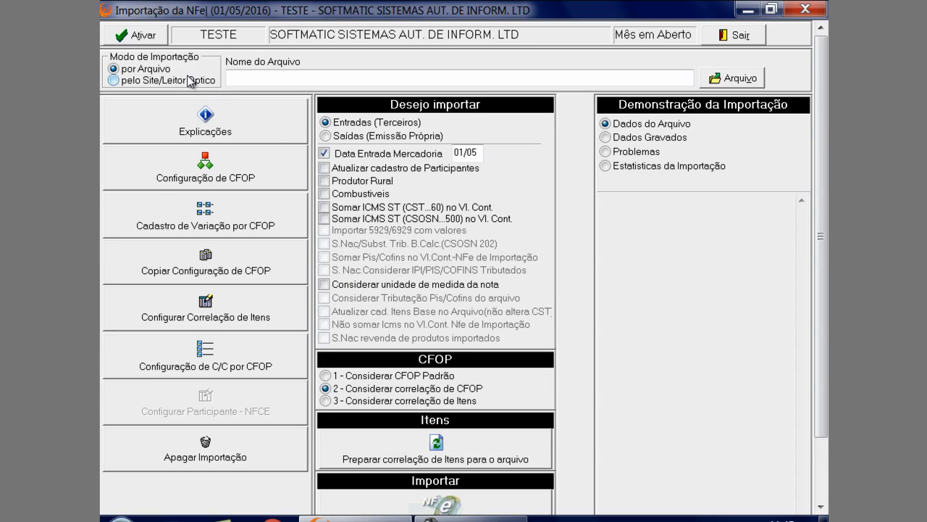
left_click(424, 401)
left_click(407, 141)
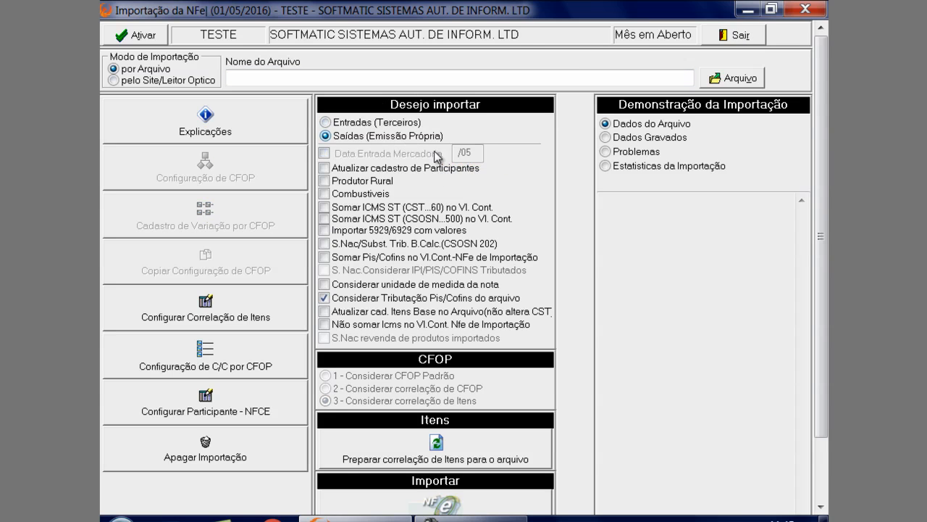
View the item correlation form for Saídas, and close both the form and the NFe import
left_click(208, 309)
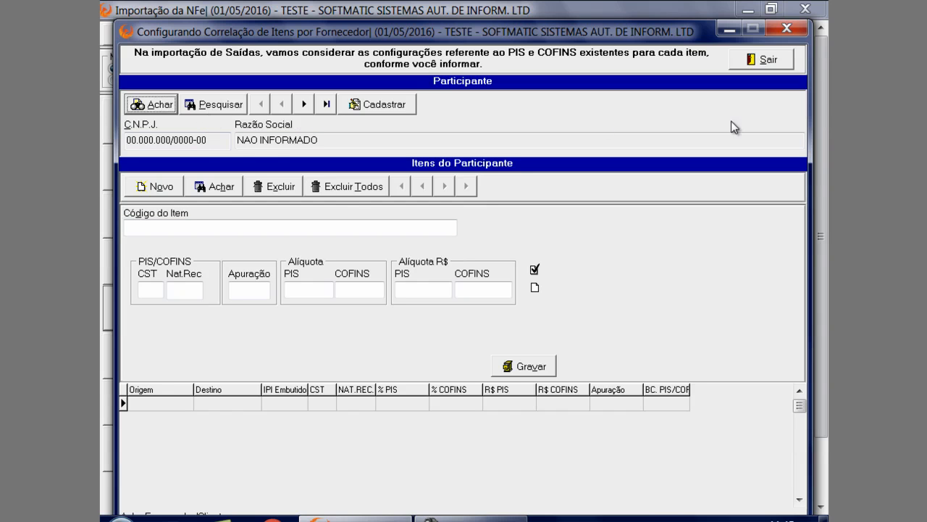
left_click(786, 62)
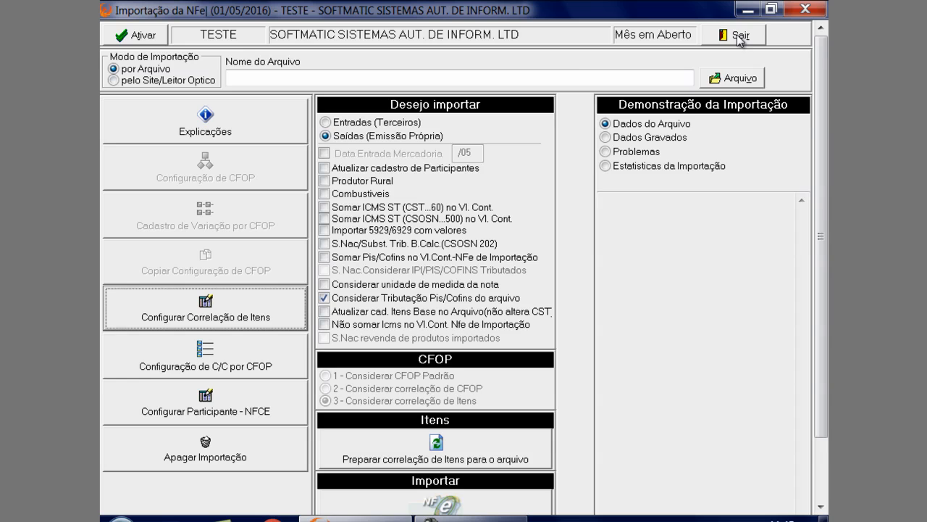
left_click(741, 36)
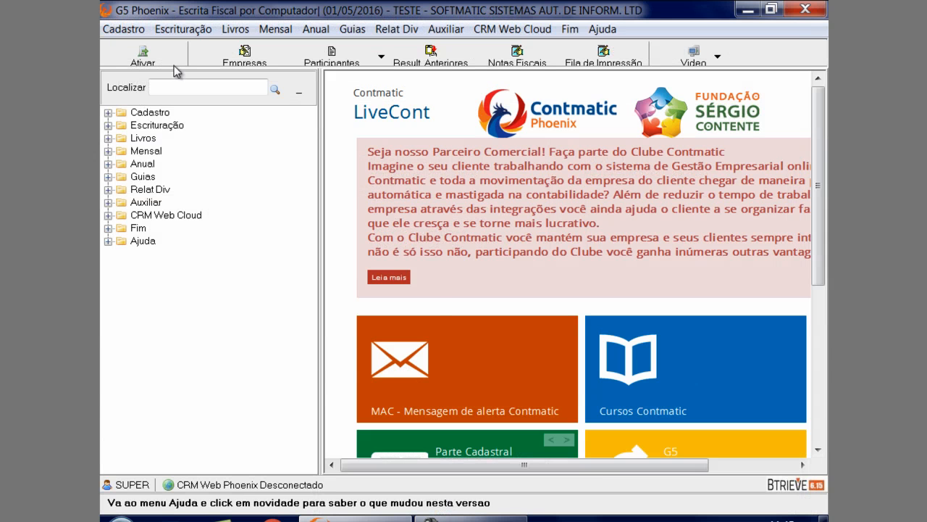
Open the CTe import for ICMS/IPI notes and maximize its window
left_click(187, 29)
mouse_move(200, 49)
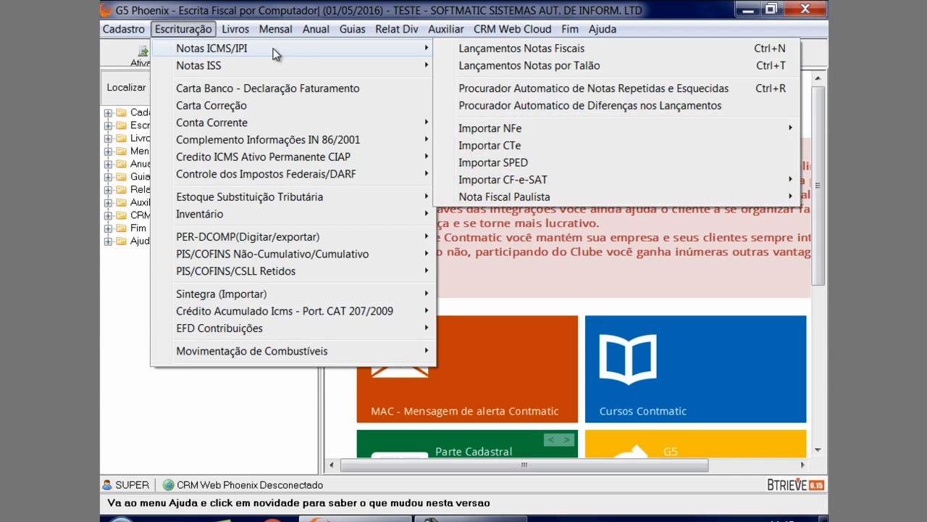
left_click(539, 146)
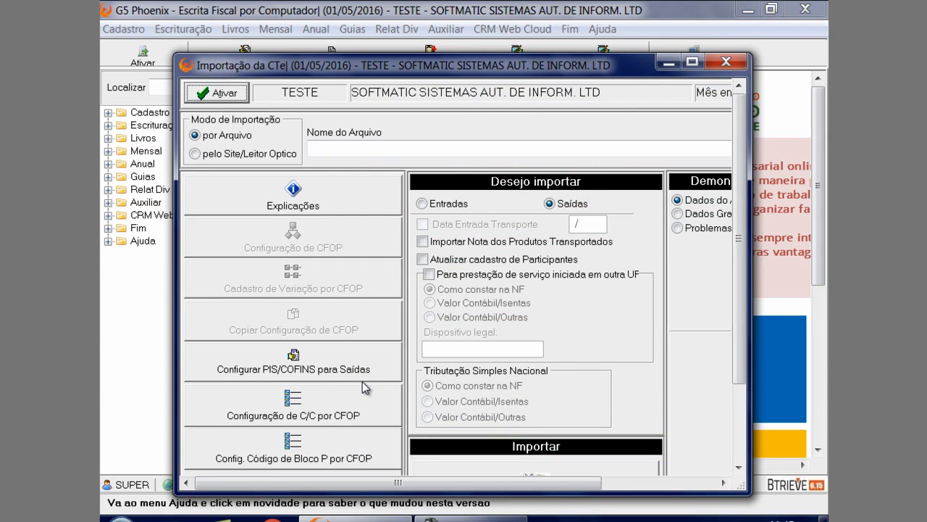
left_click(688, 64)
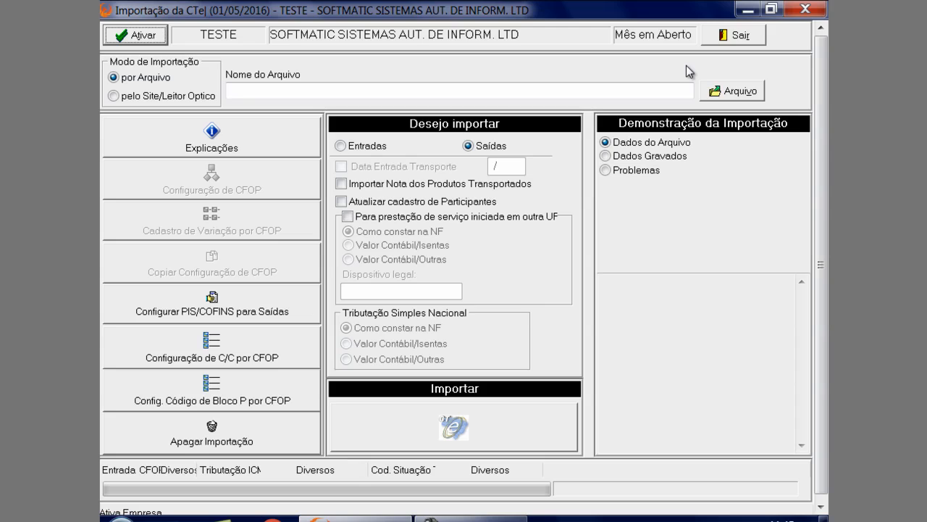
Switch the CTe import to Entradas, and view and close its CFOP configuration
left_click(374, 147)
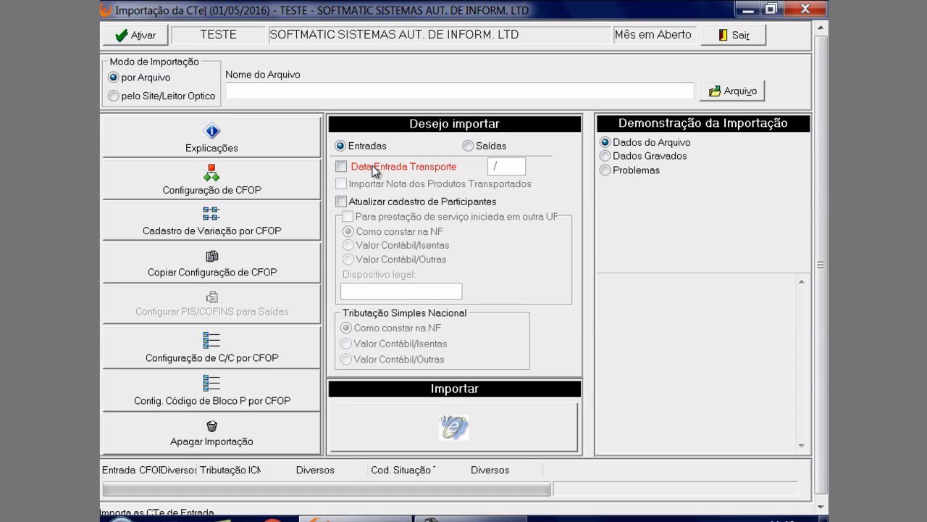
left_click(229, 191)
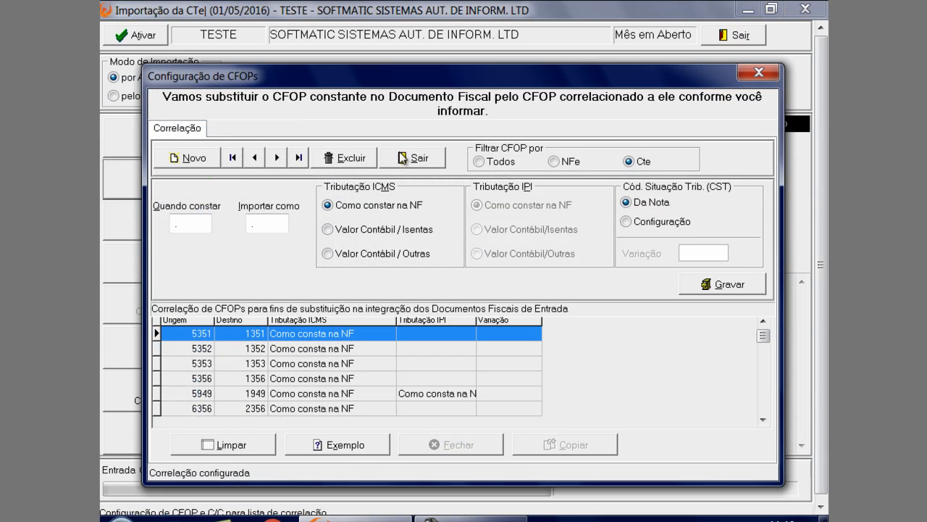
left_click(753, 74)
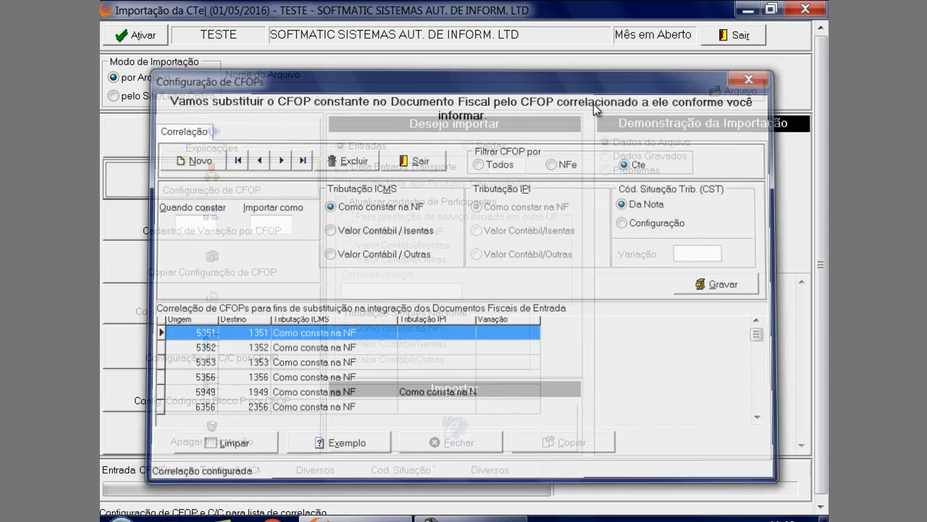
Open the register of CST variations by CFOP, review its records, and close it
left_click(276, 233)
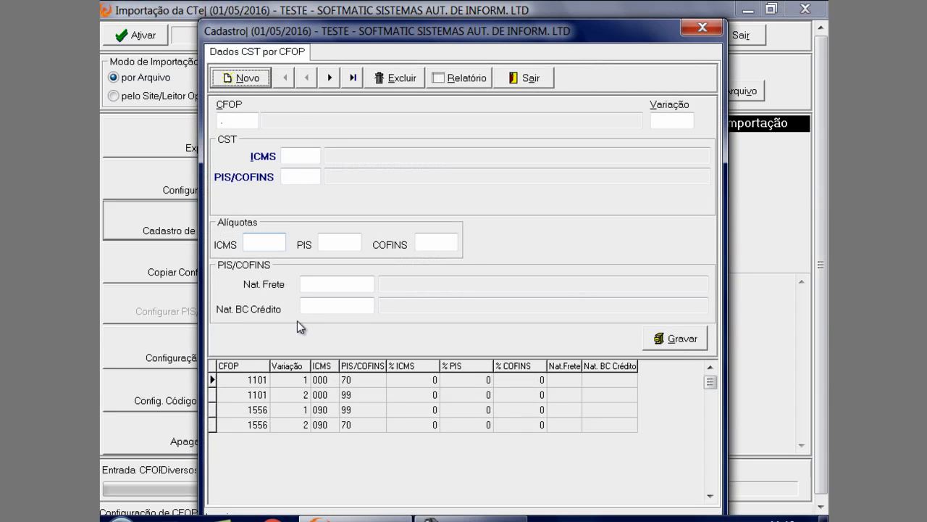
left_click(342, 384)
left_click(533, 78)
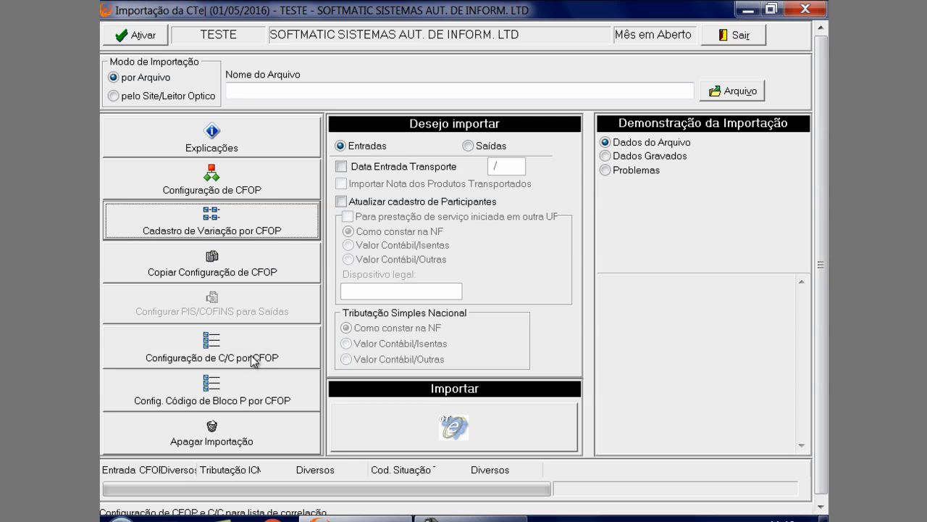
Open the Bloco P code configuration by CFOP and select CFOP 1.352 from the CFOP register
left_click(251, 401)
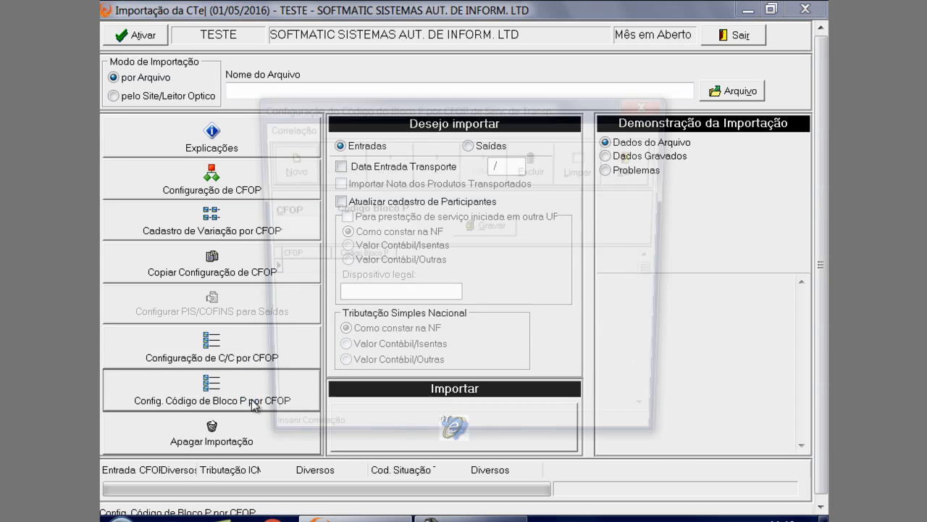
left_click_drag(376, 105, 411, 38)
left_click(304, 160)
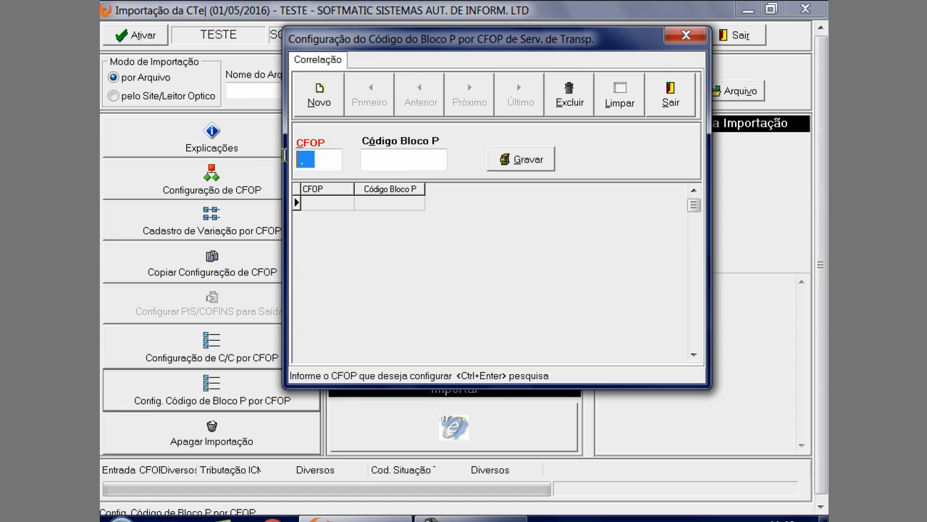
type("1.")
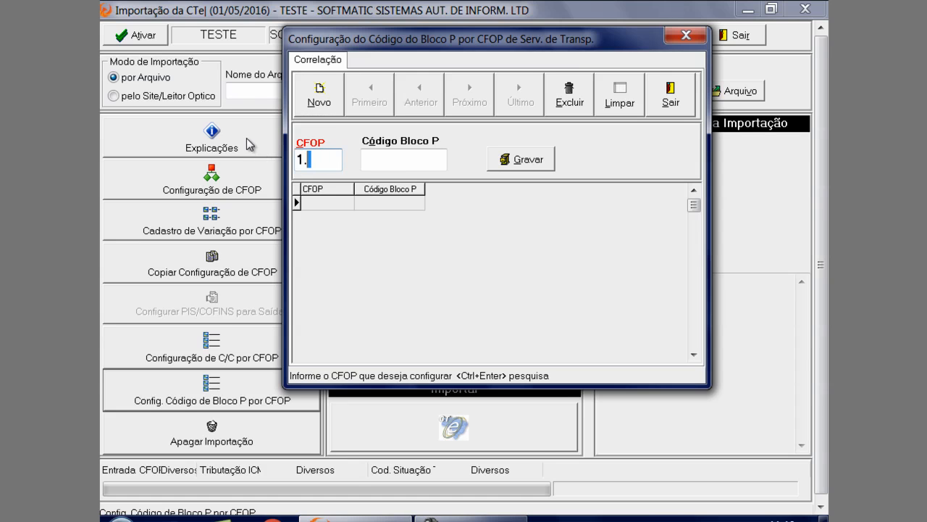
type("352")
key("ctrl+Return")
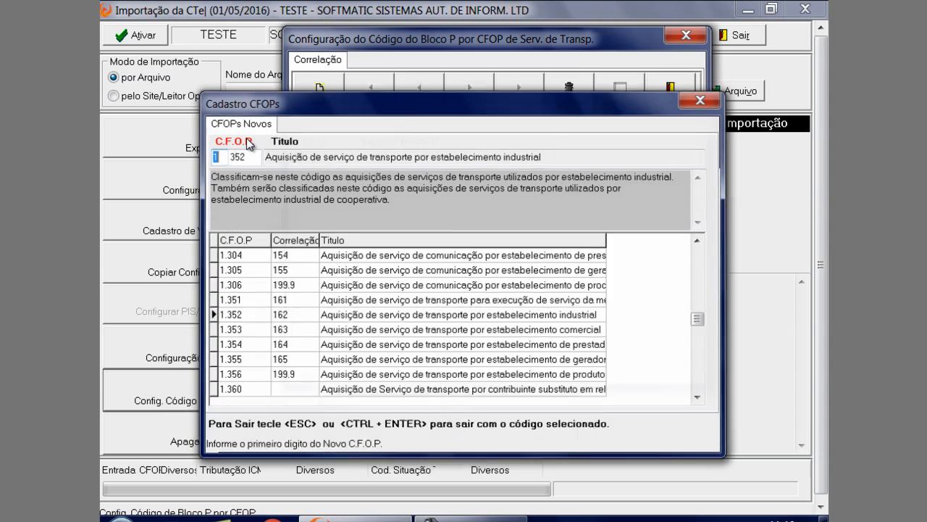
key("ctrl+Return")
key("Return")
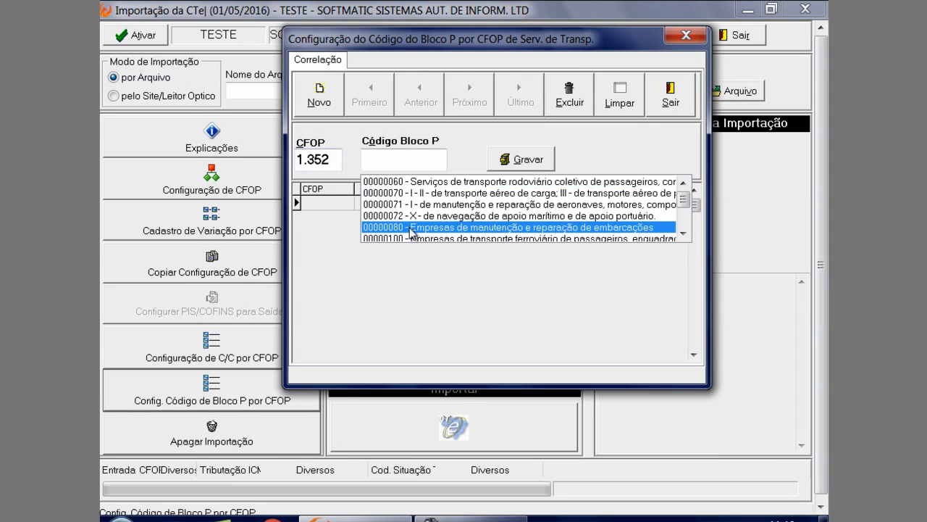
Look through the available Código Bloco P options, try to save the CFOP 1.352 entry, and close the configuration
scroll(551, 234, "down", 3)
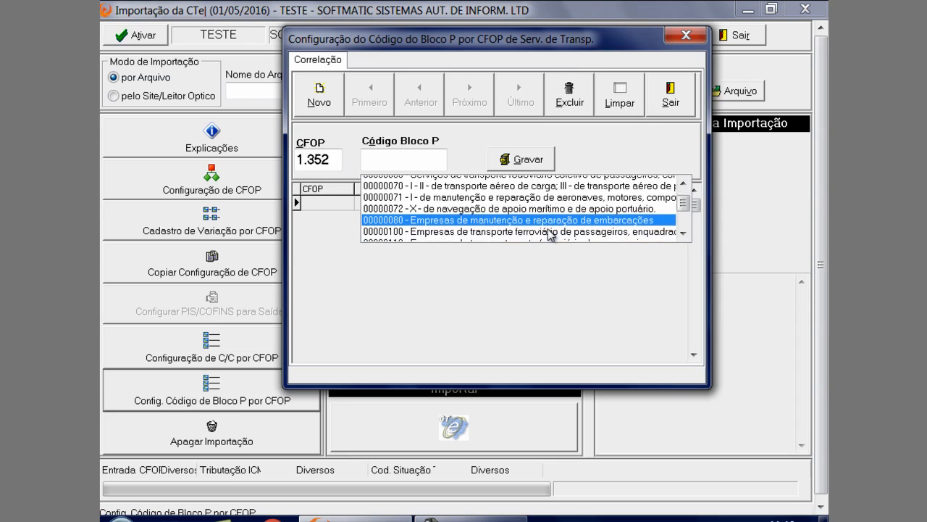
left_click(535, 164)
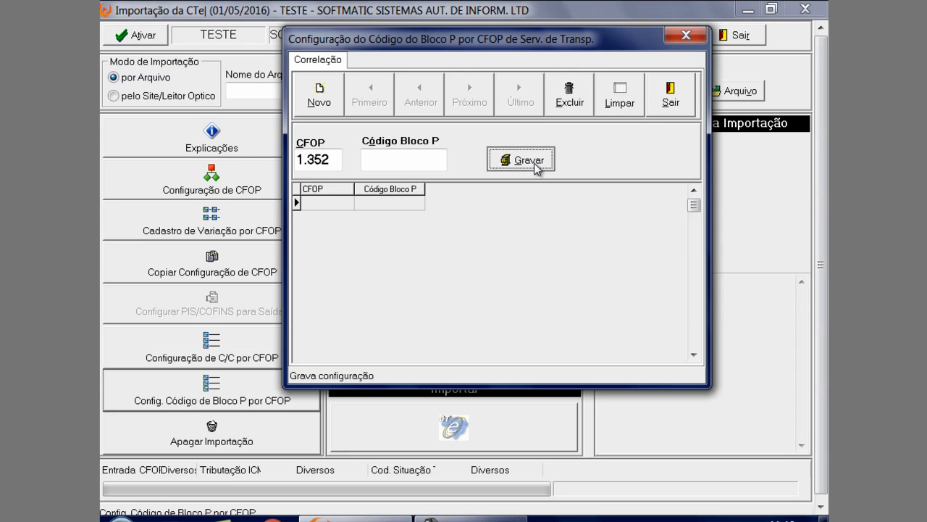
left_click(463, 305)
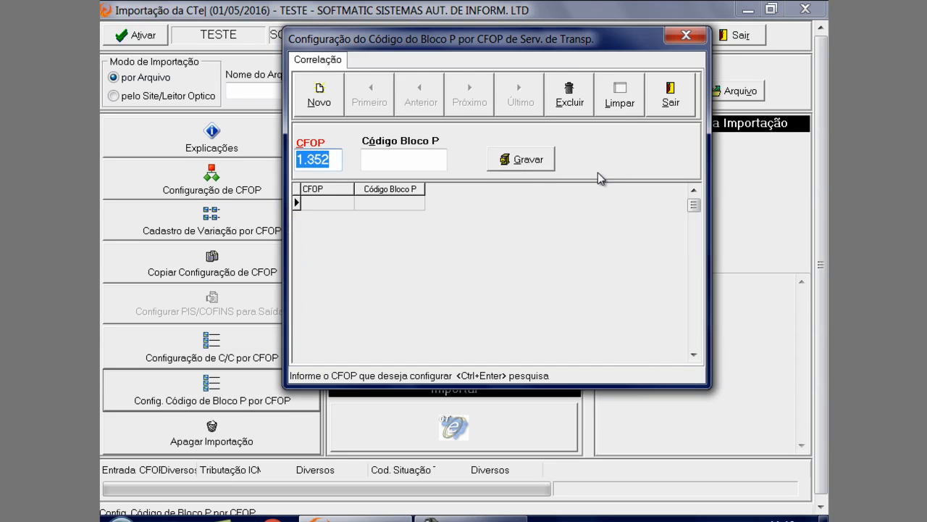
left_click(670, 93)
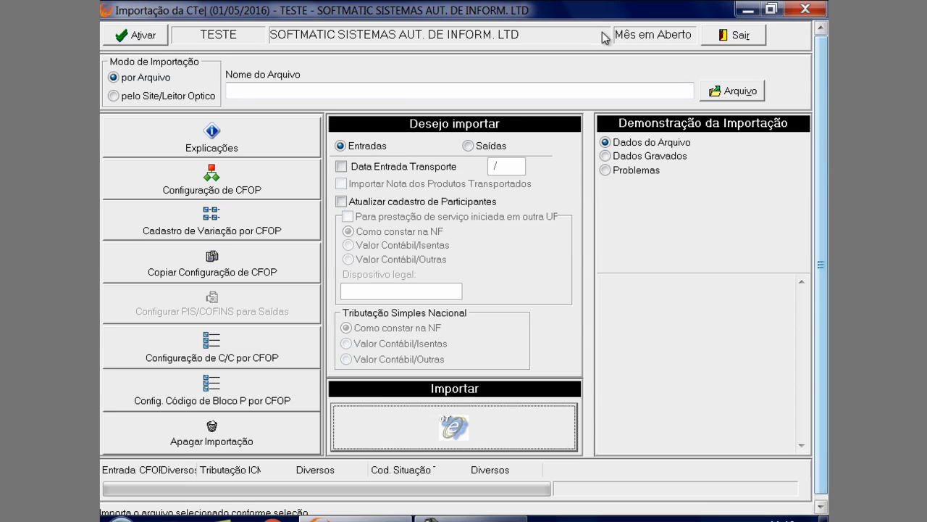
Switch the CTe import to Saídas, and view and close its PIS/COFINS configuration
left_click(468, 145)
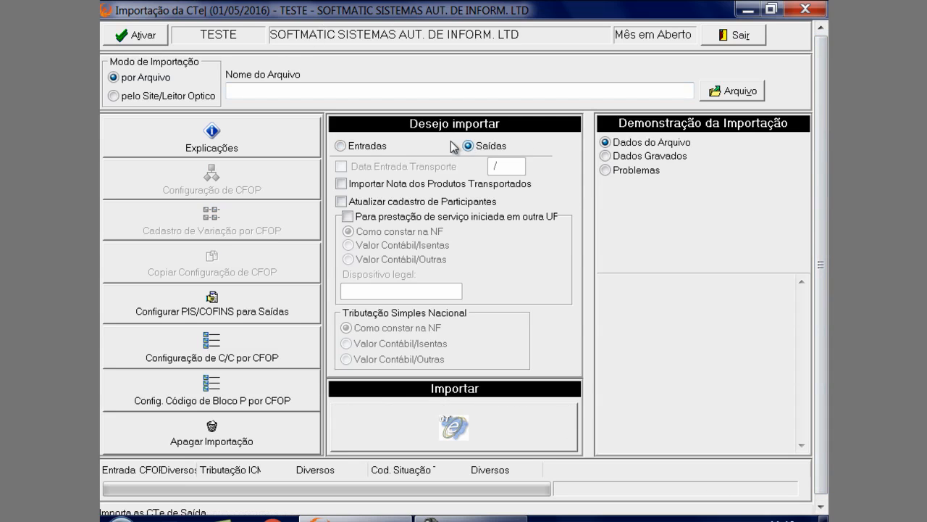
left_click(247, 317)
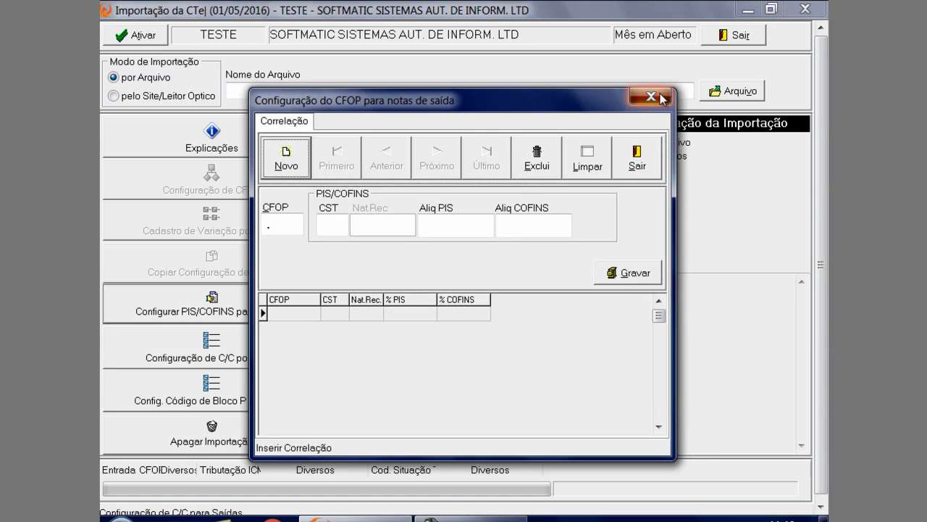
left_click(650, 96)
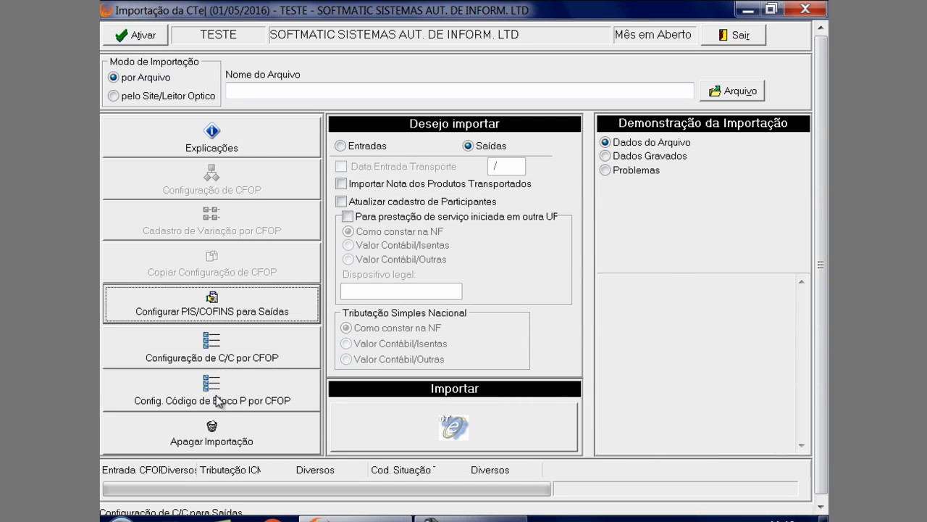
View and close the C/C configuration by CFOP, and open the Bloco P code configuration for Saídas
left_click(226, 366)
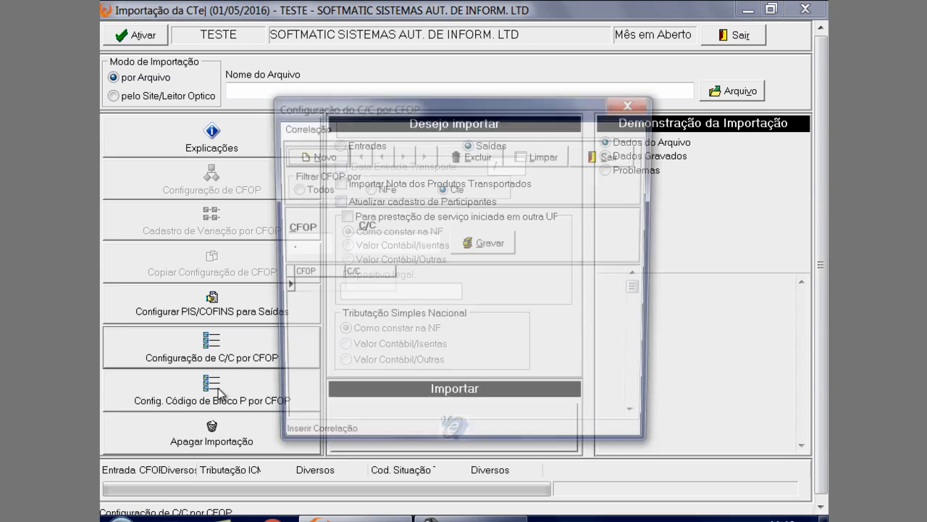
left_click(619, 102)
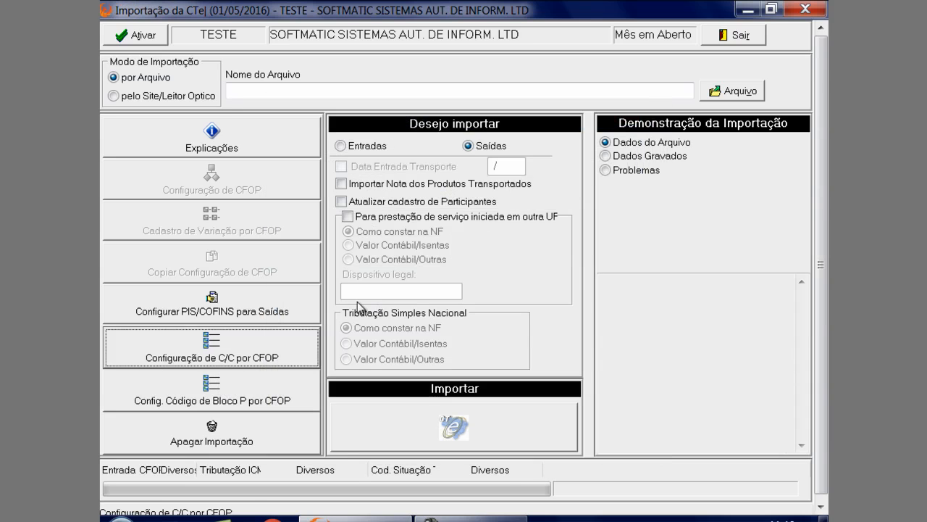
left_click(238, 402)
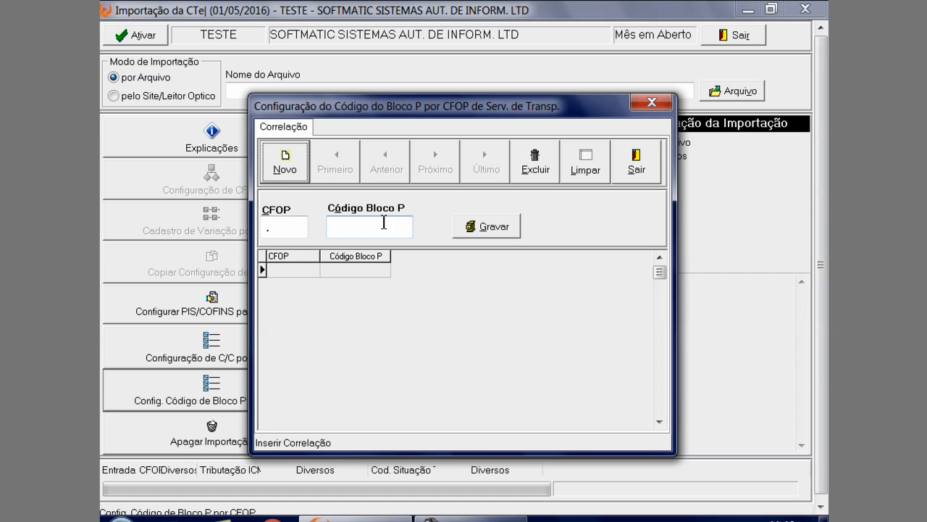
Close the Bloco P code configuration, set the CTe import to Entradas, and exit it
left_click(651, 103)
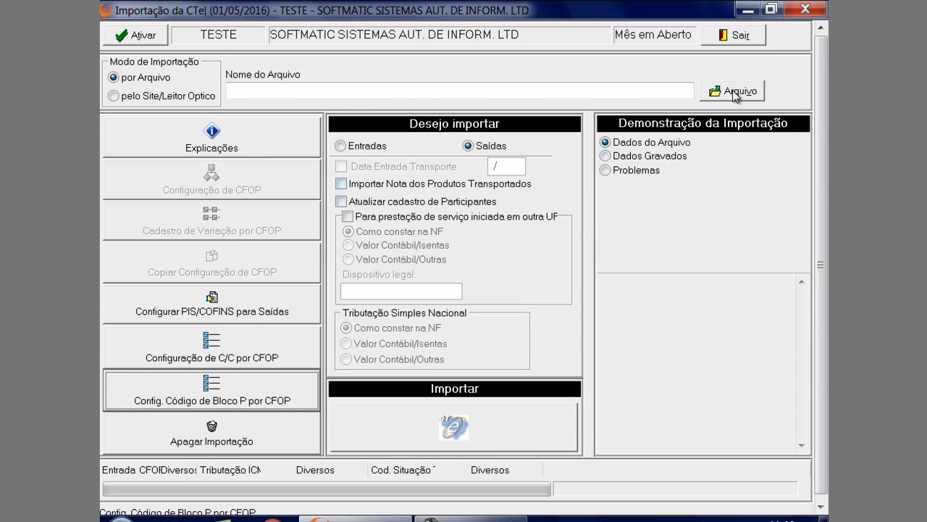
left_click(757, 37)
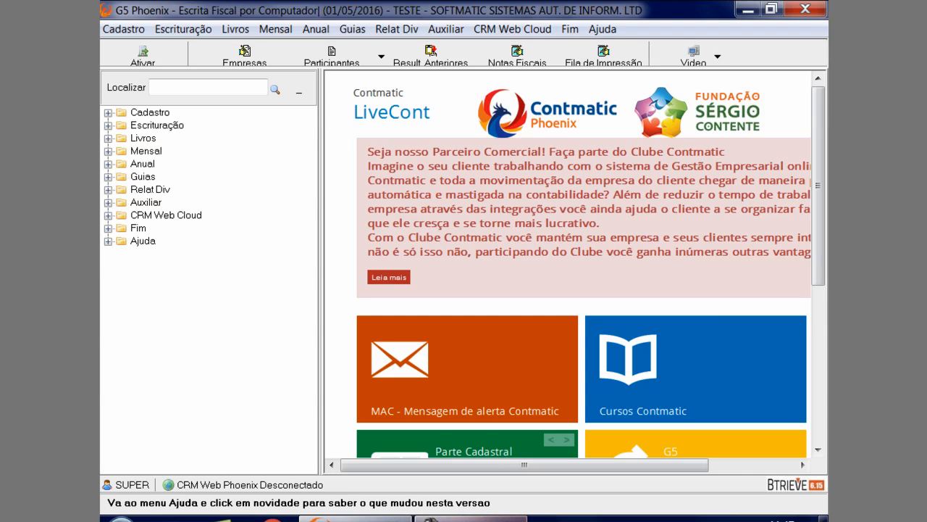
left_click(757, 464)
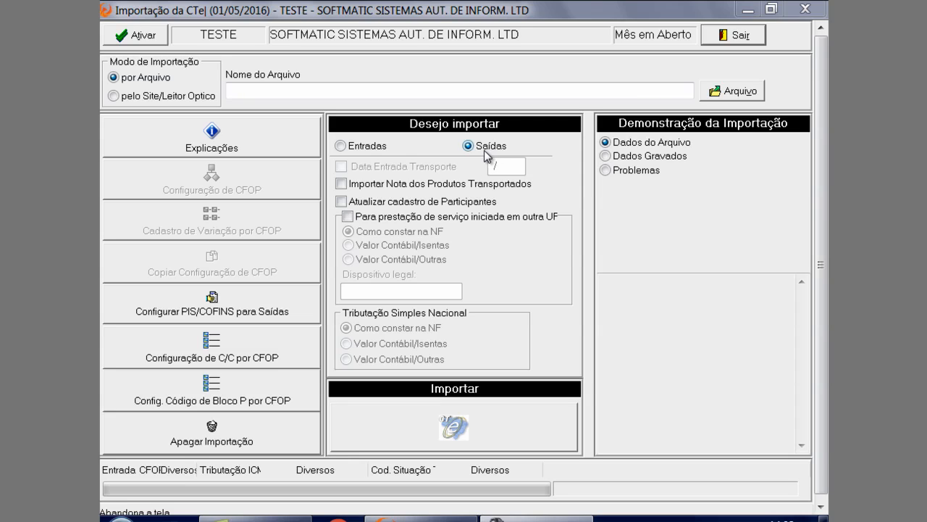
left_click(373, 147)
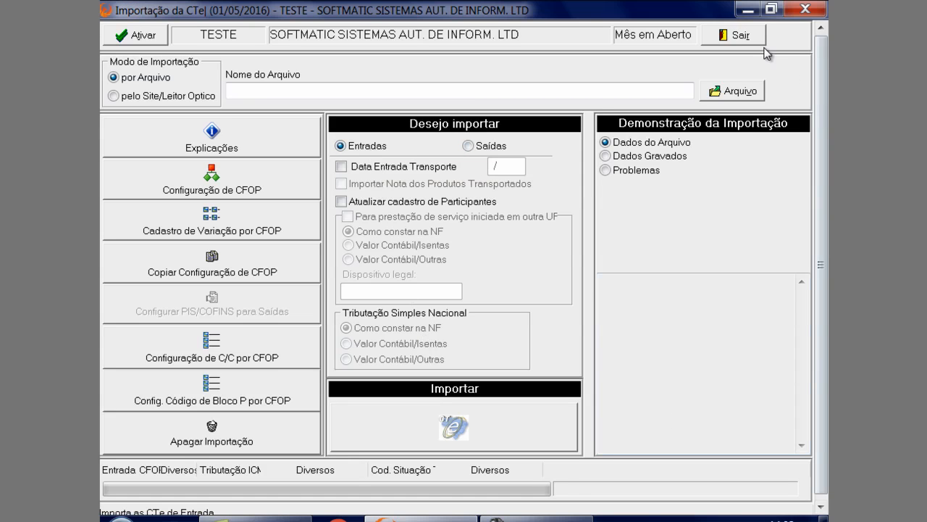
left_click(760, 36)
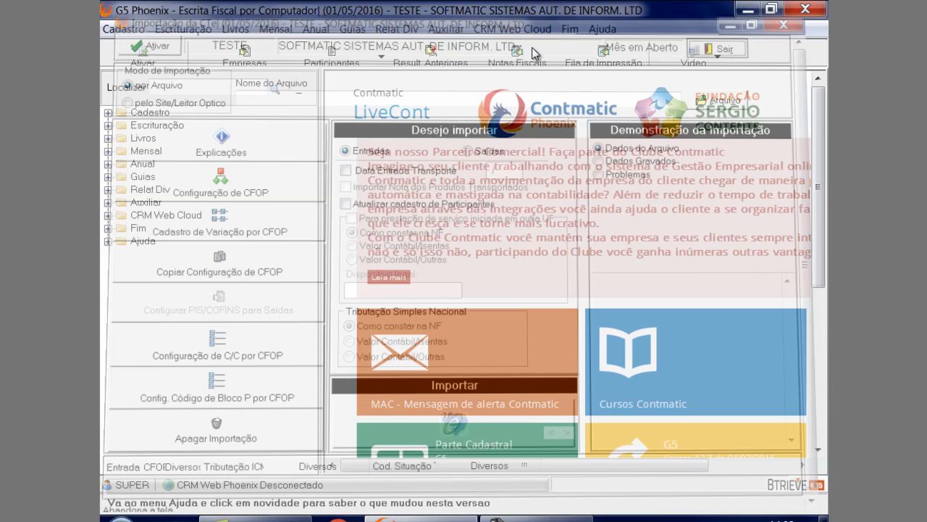
Open the SPED import for Notas ICMS/IPI
left_click(187, 29)
mouse_move(214, 52)
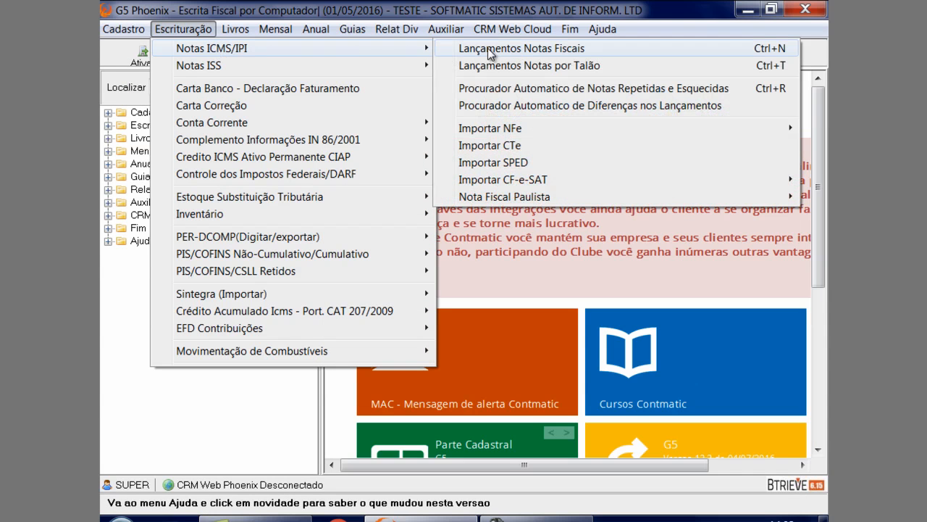
left_click(500, 164)
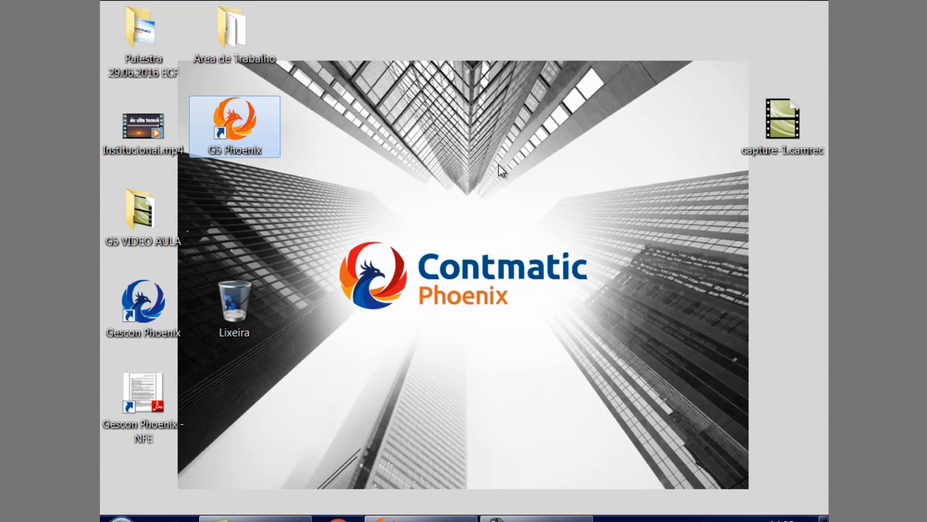
Open the file location of the G5 Phoenix desktop shortcut and display its docs folder in a maximized window
right_click(239, 144)
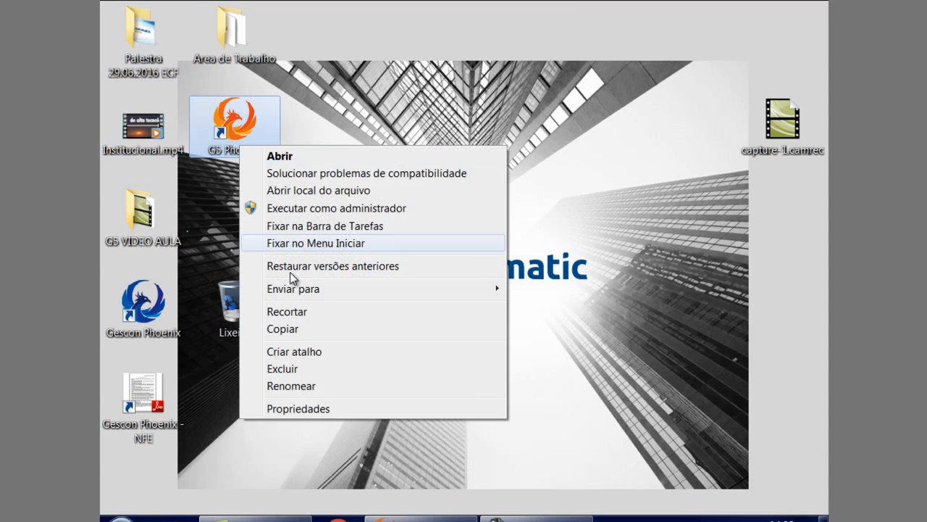
left_click(291, 407)
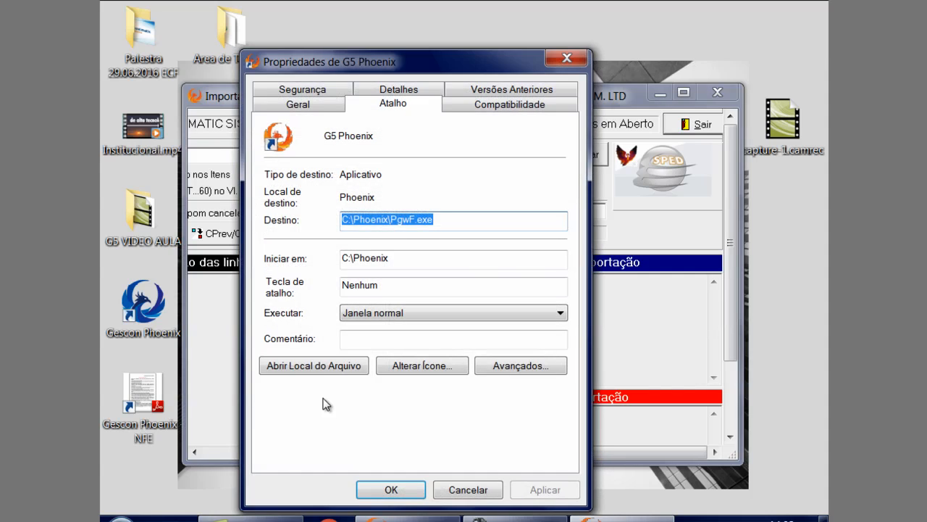
left_click(323, 367)
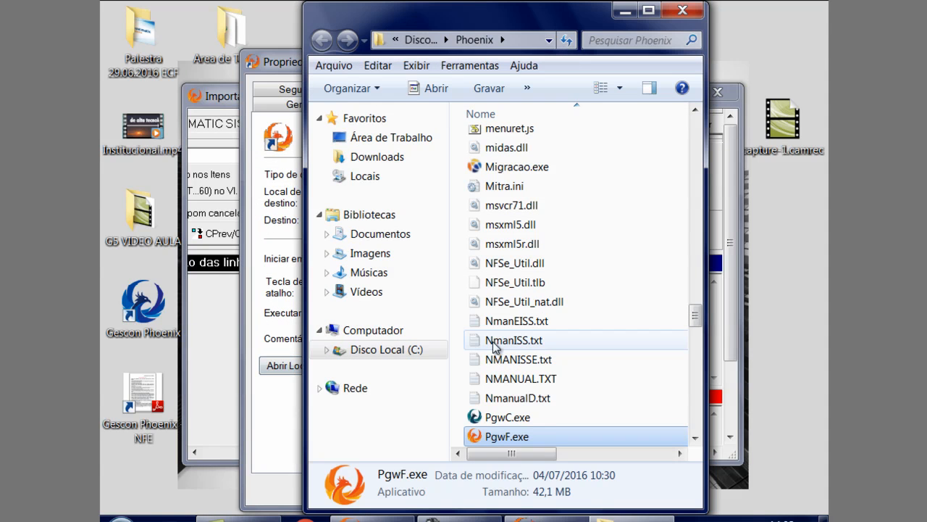
type("doc")
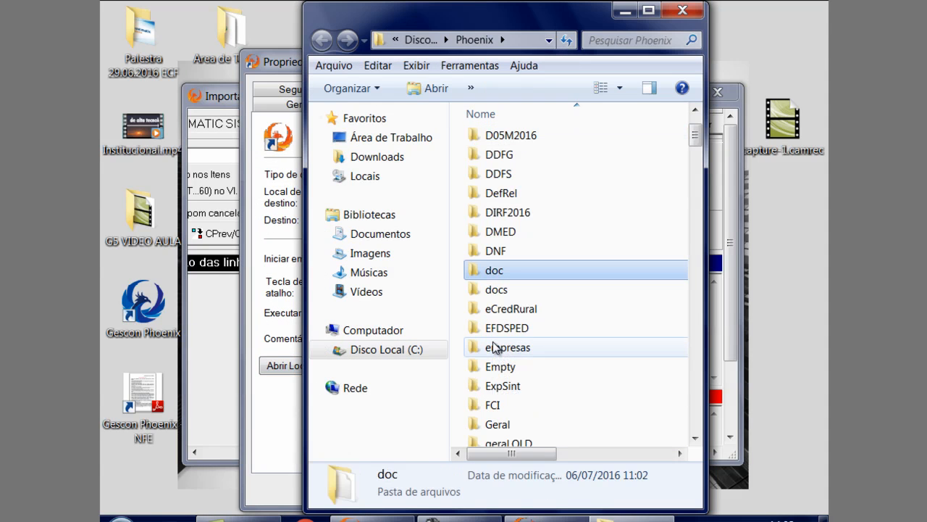
double_click(499, 290)
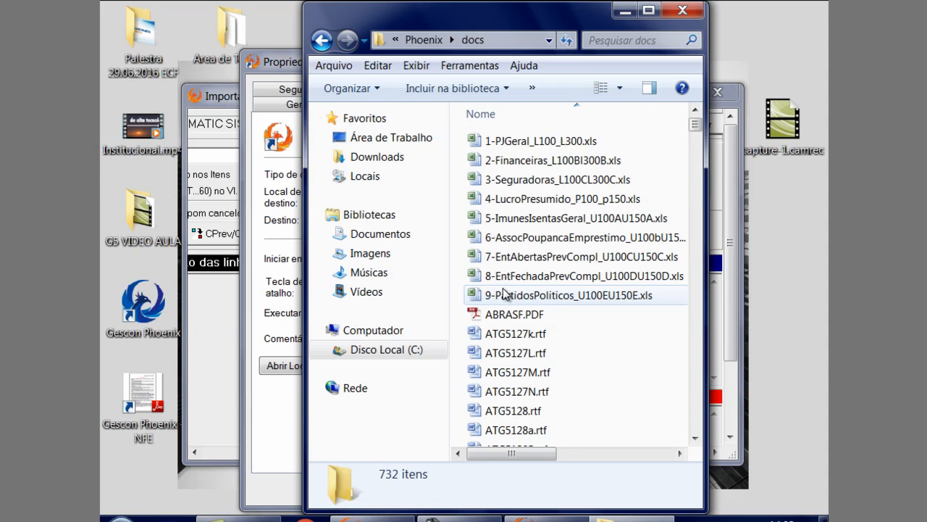
left_click(657, 8)
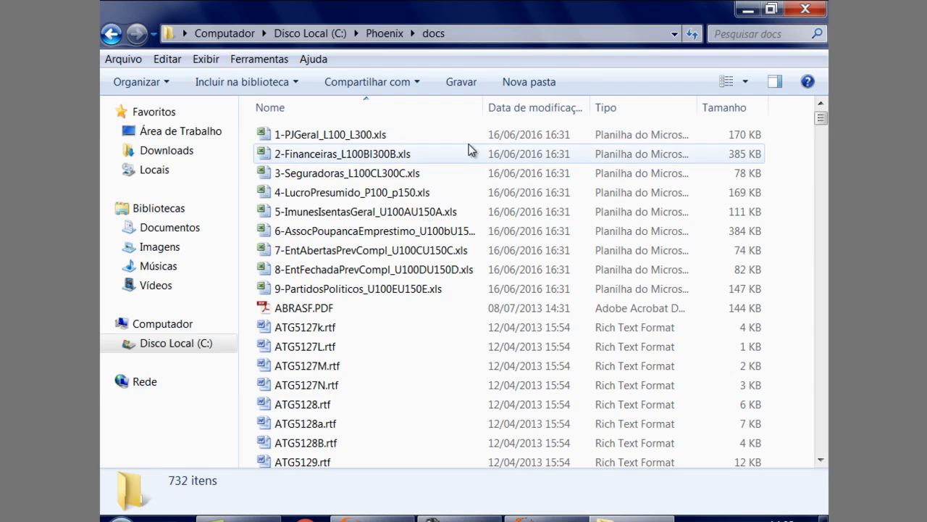
Find the SPED import layout manual MIMPSPED.doc in the docs folder and open it in Word
left_click(392, 254)
type("mi")
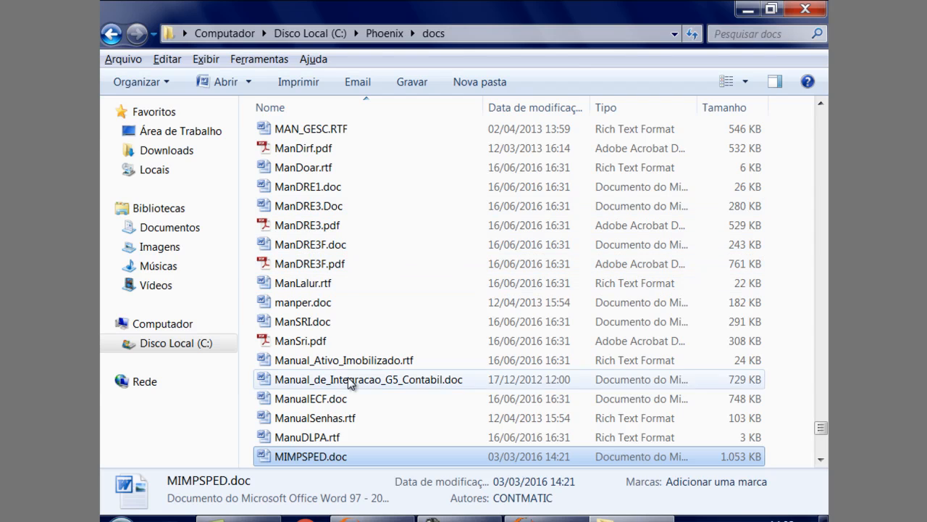
double_click(335, 455)
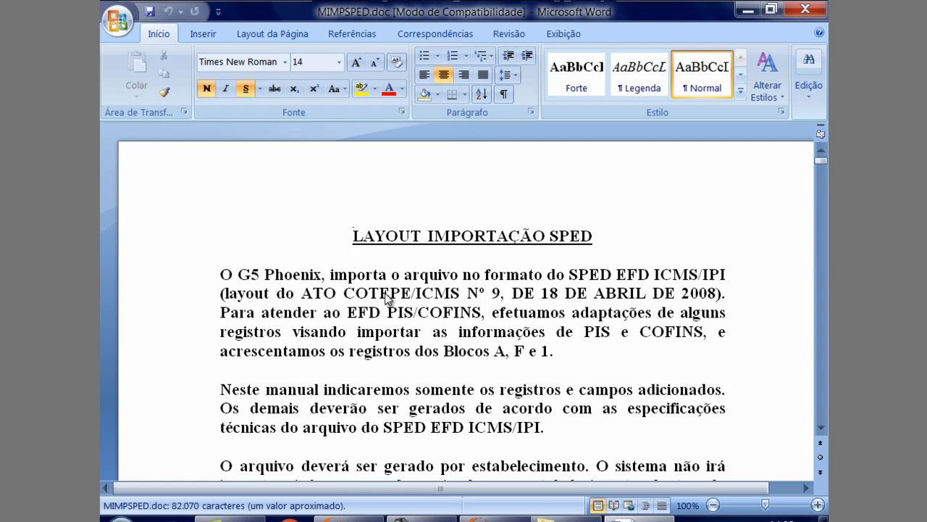
Switch back to G5 Phoenix, close the Livro de Entradas report, and view the Importar CF-e-SAT options under Notas ICMS/IPI
left_click(354, 519)
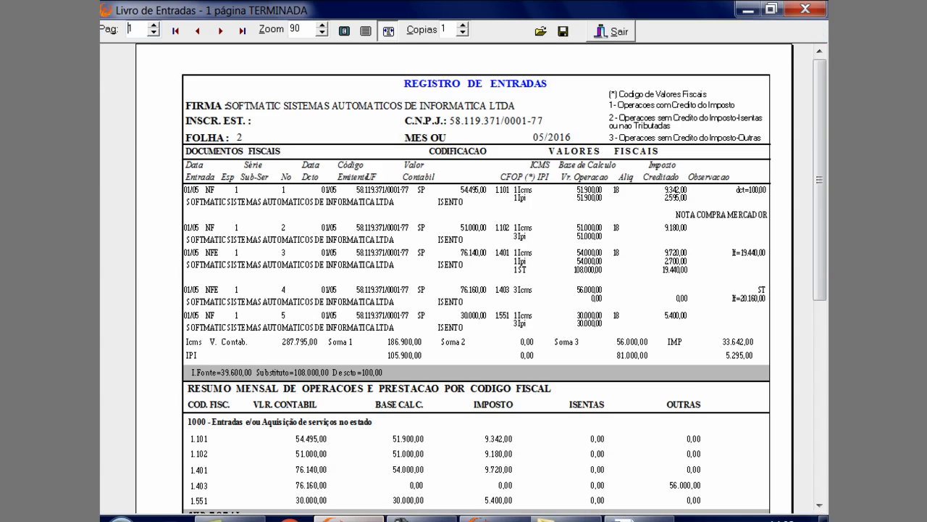
left_click(625, 32)
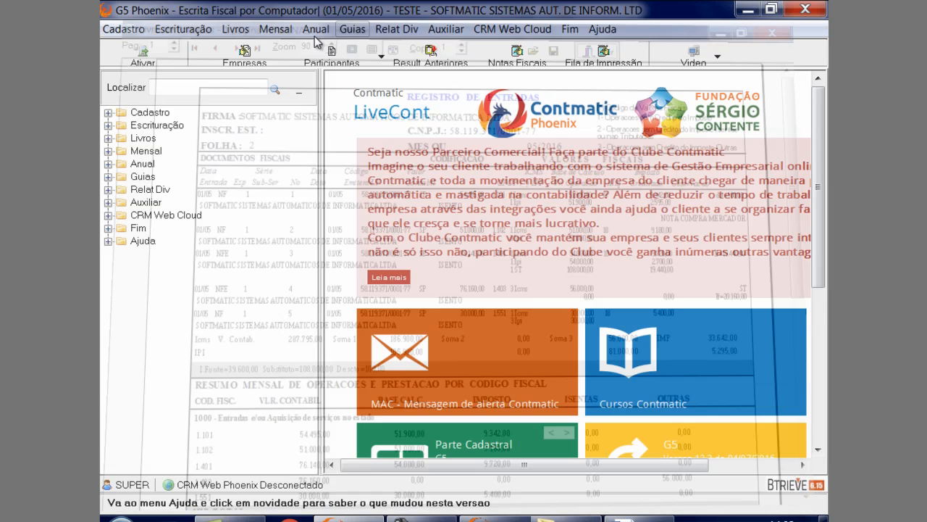
left_click(196, 33)
mouse_move(253, 47)
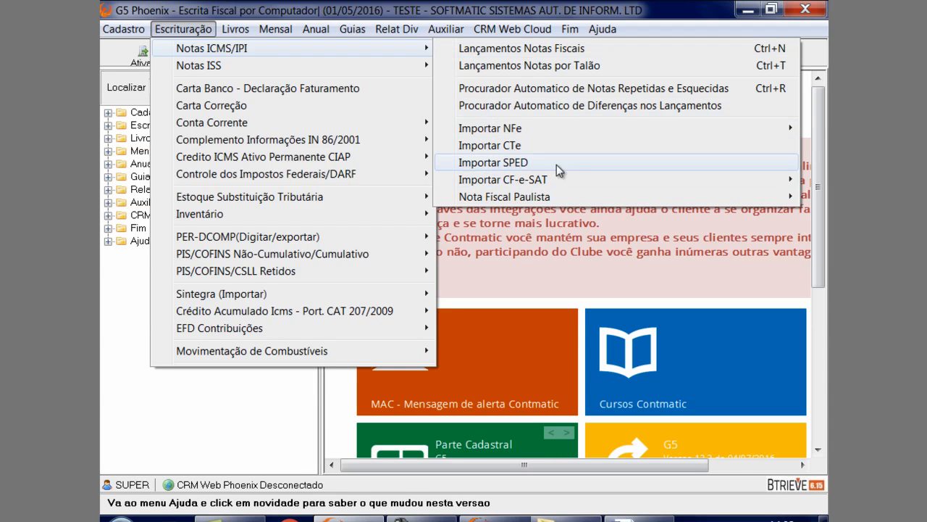
mouse_move(524, 182)
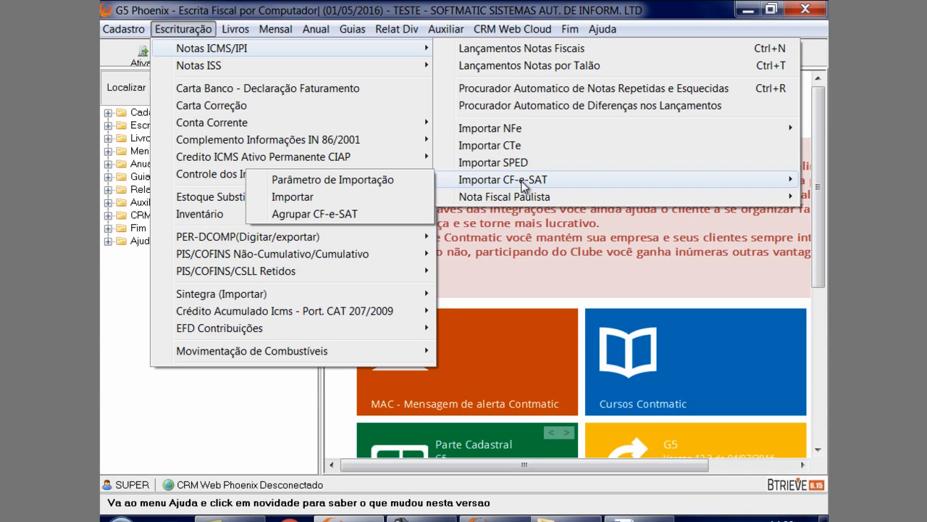
left_click(401, 196)
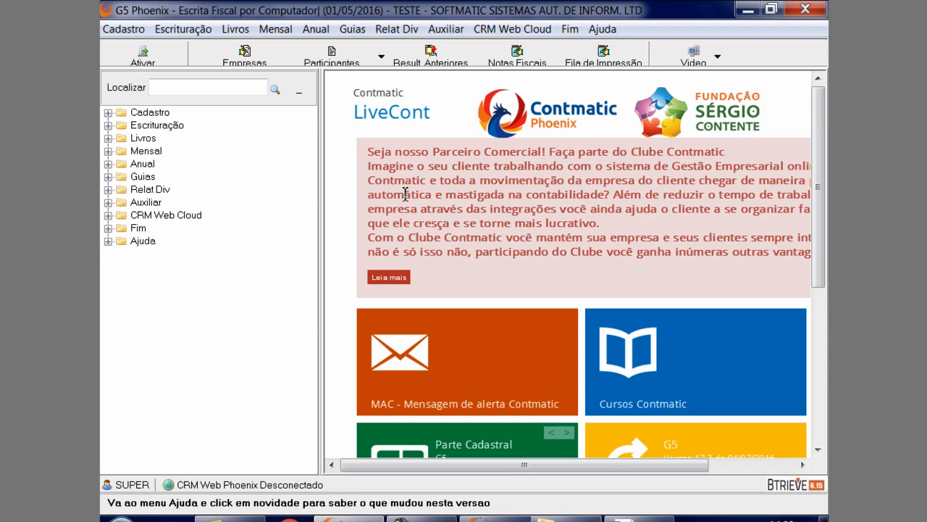
Open the Nota Fiscal Paulista import for Modelo 1,2 e ECF
left_click(207, 32)
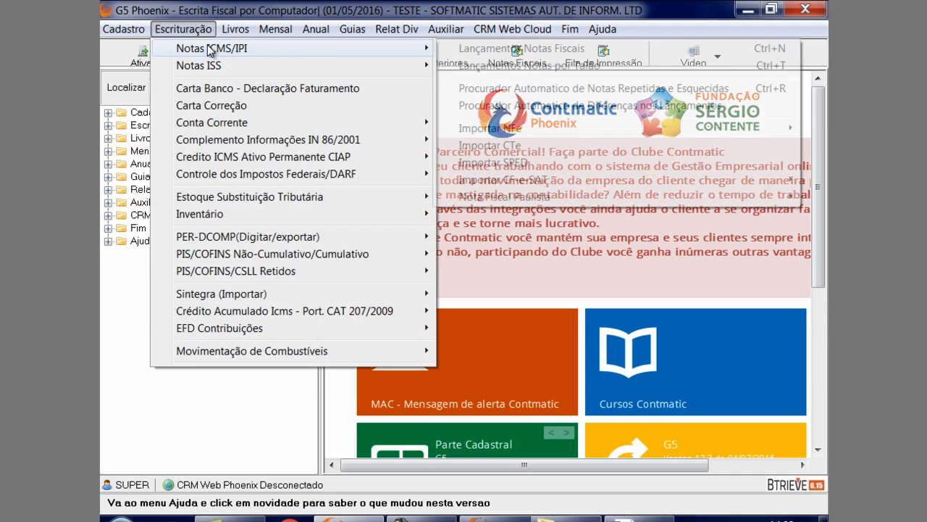
mouse_move(429, 51)
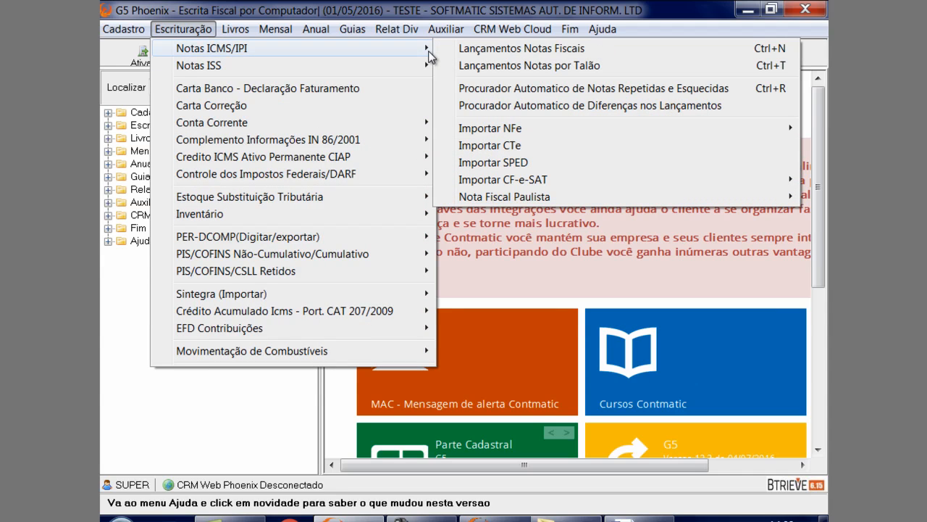
mouse_move(521, 198)
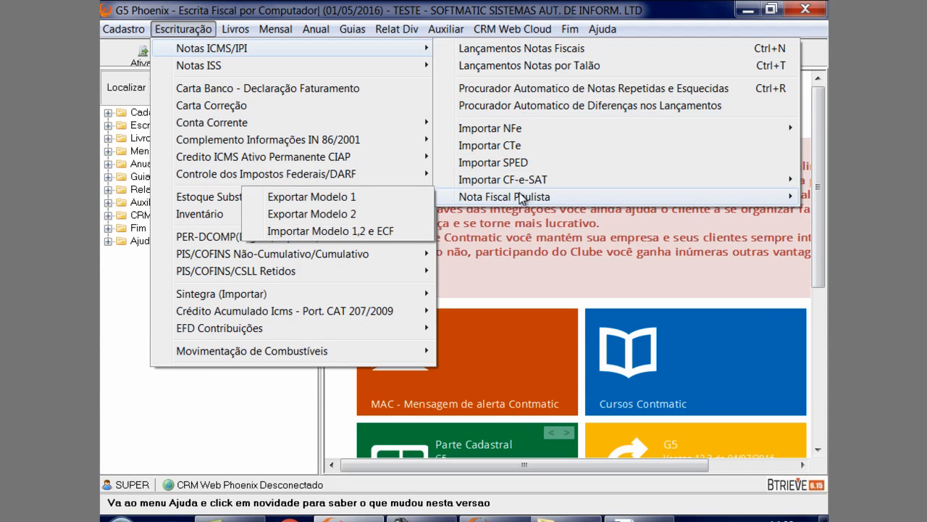
left_click(411, 240)
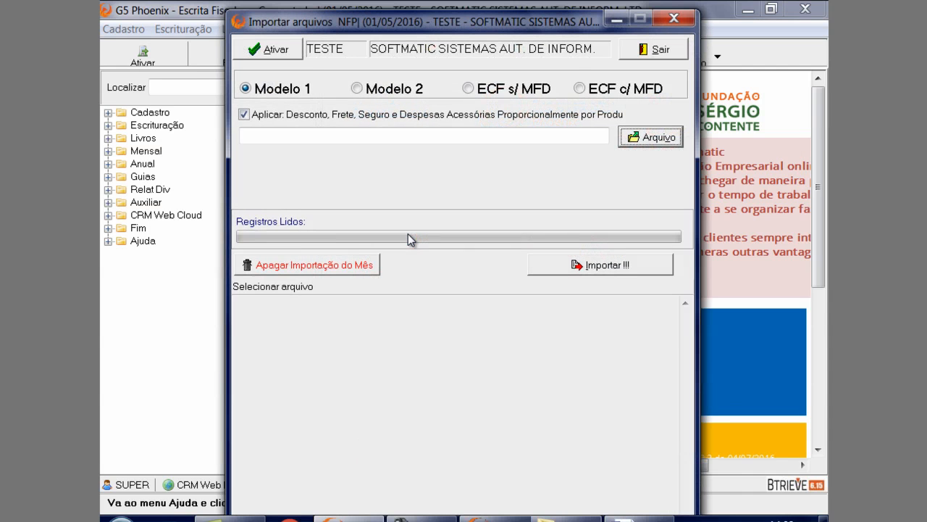
Compare the two ECF import options, select ECF s/ MFD, and choose Notas de Entrada01.XLS as the import file
left_click(477, 96)
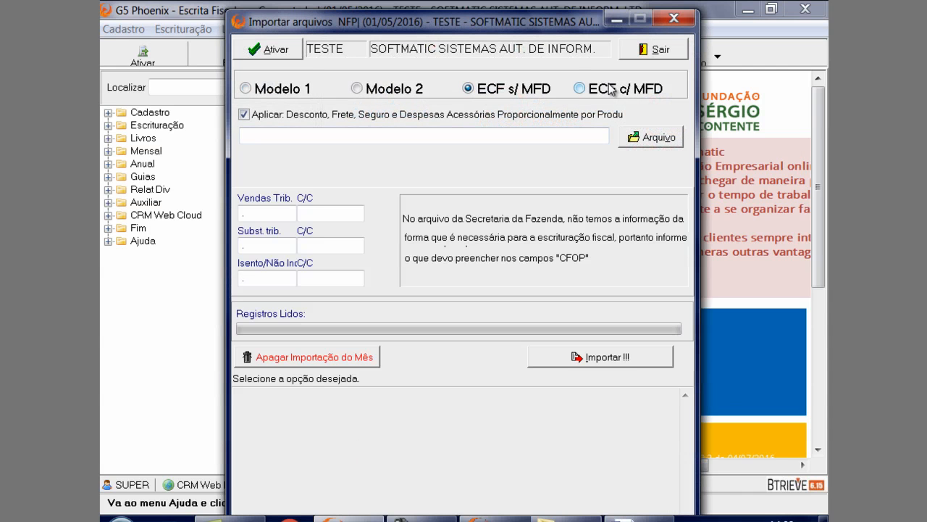
left_click(596, 89)
left_click(521, 96)
left_click(594, 95)
left_click(509, 85)
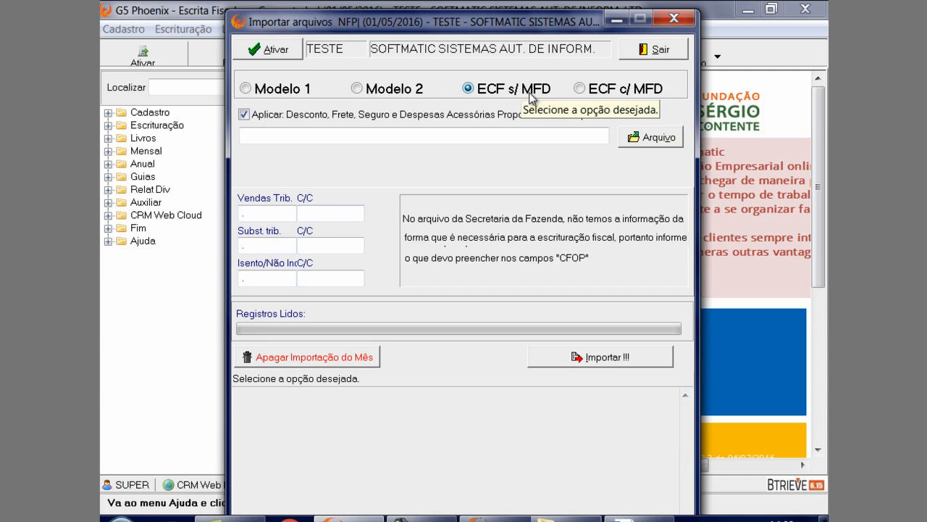
left_click(595, 91)
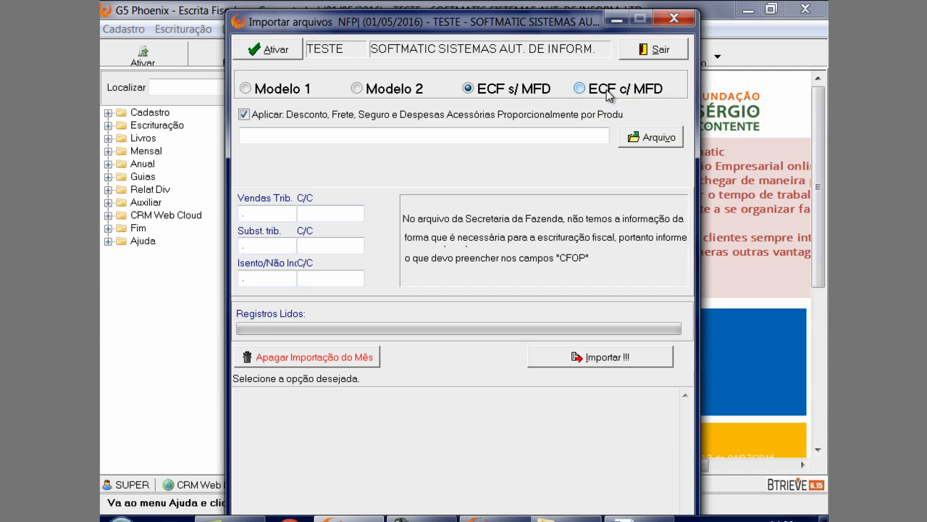
left_click(531, 90)
left_click(632, 141)
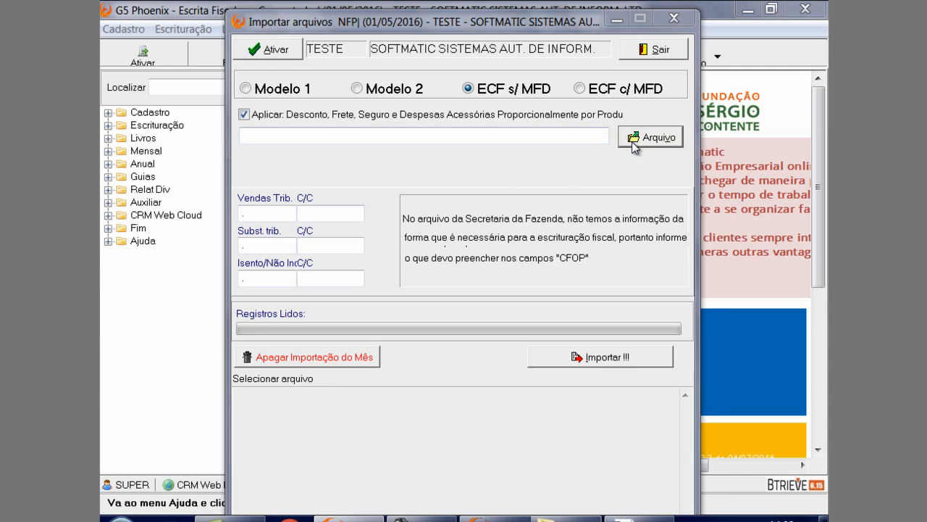
double_click(443, 204)
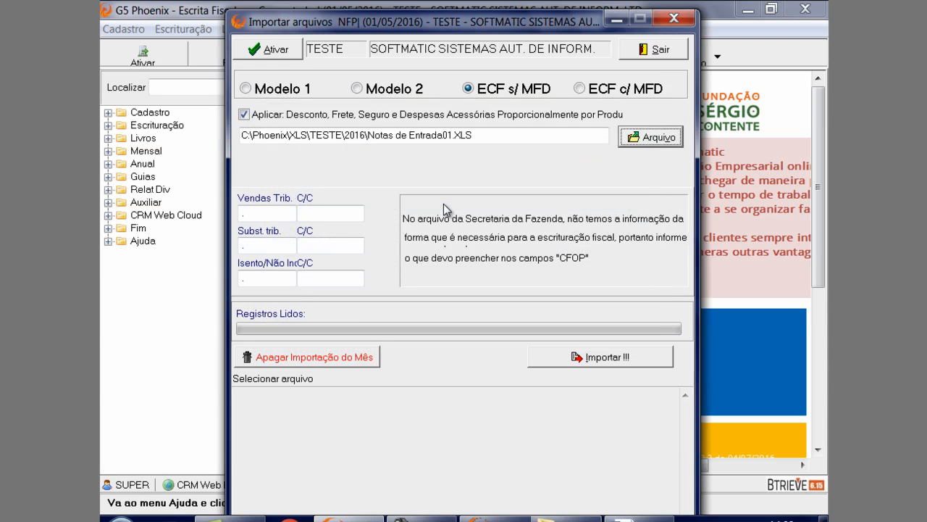
Enter CFOP 5.102 for Vendas Trib., 5.405 for Subst. trib. and 5.949 for Isento/Não Inc, and exit the import
left_click(263, 212)
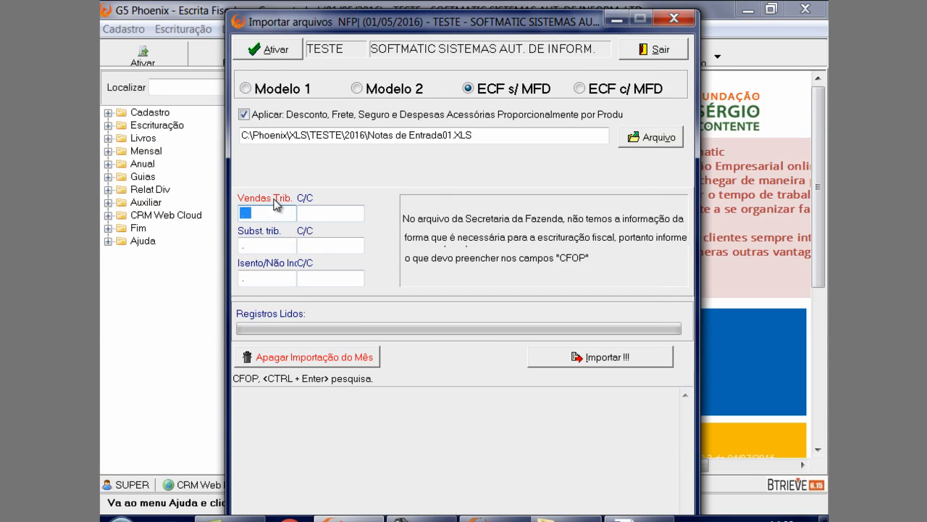
type("5.102")
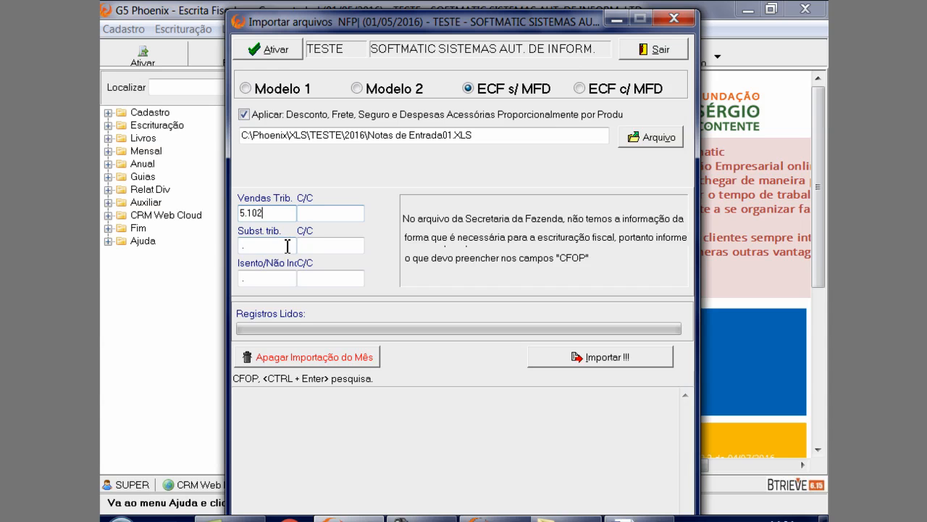
left_click_drag(286, 246, 202, 240)
type("5.405")
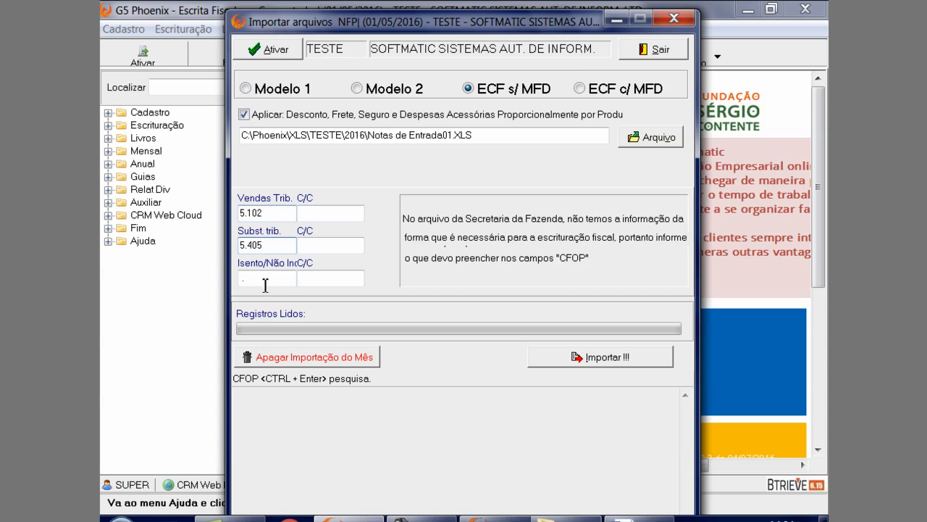
key("Tab")
type("5.949")
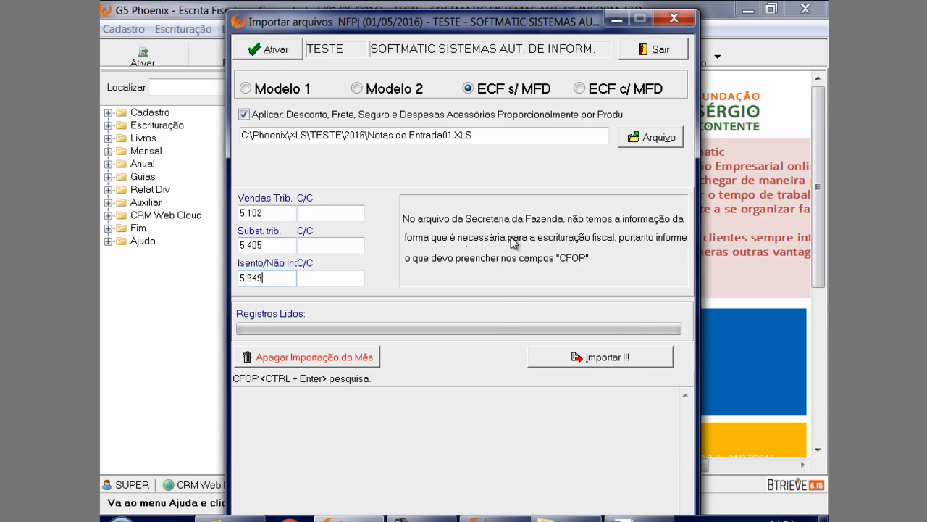
left_click(652, 49)
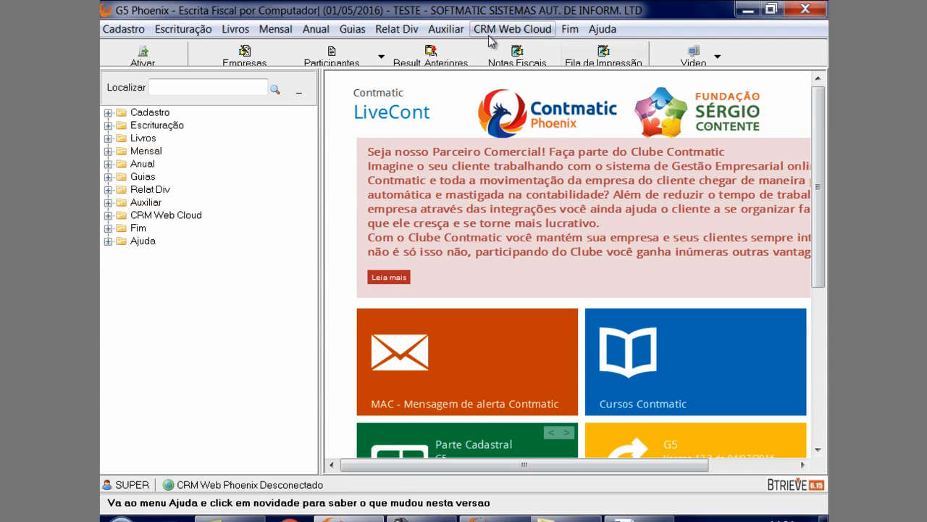
Open Lançamentos Notas ISS - Serviços Prestados and load the first listed note, with service code 1015
left_click(174, 35)
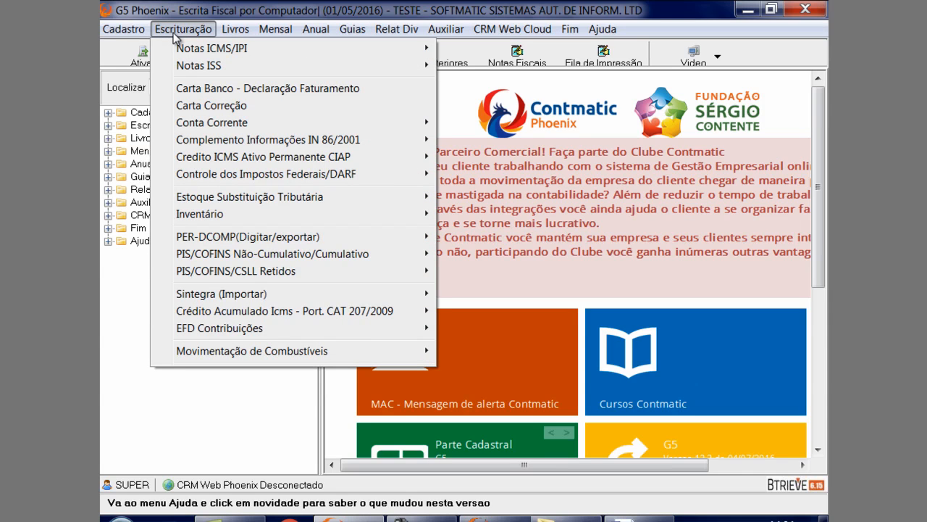
mouse_move(183, 75)
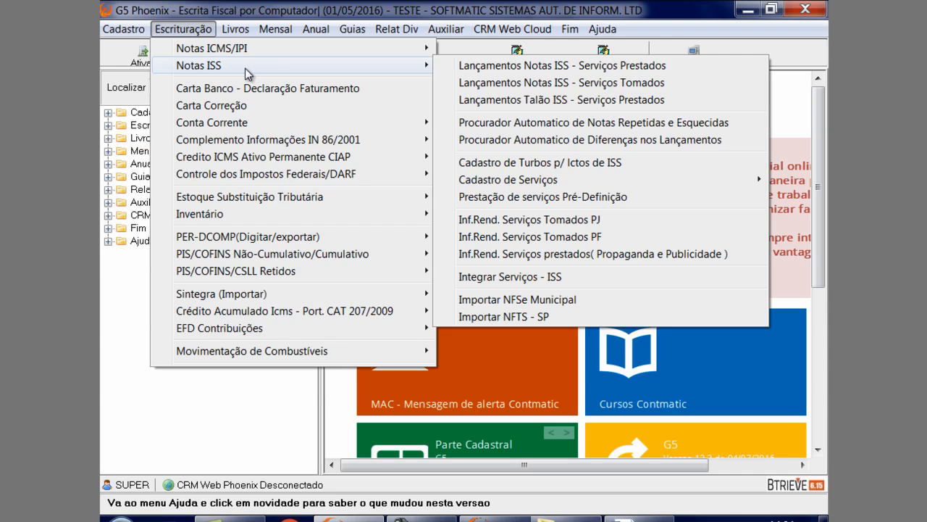
left_click(484, 67)
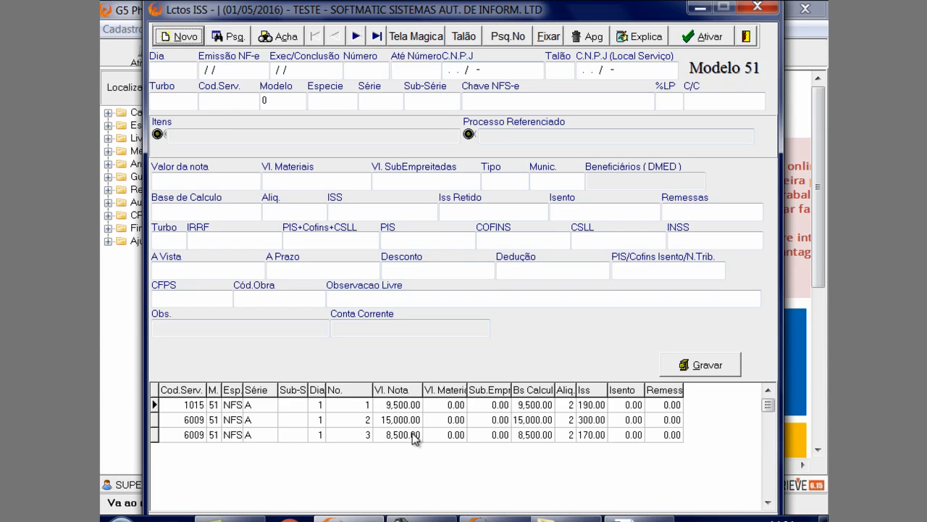
left_click(306, 404)
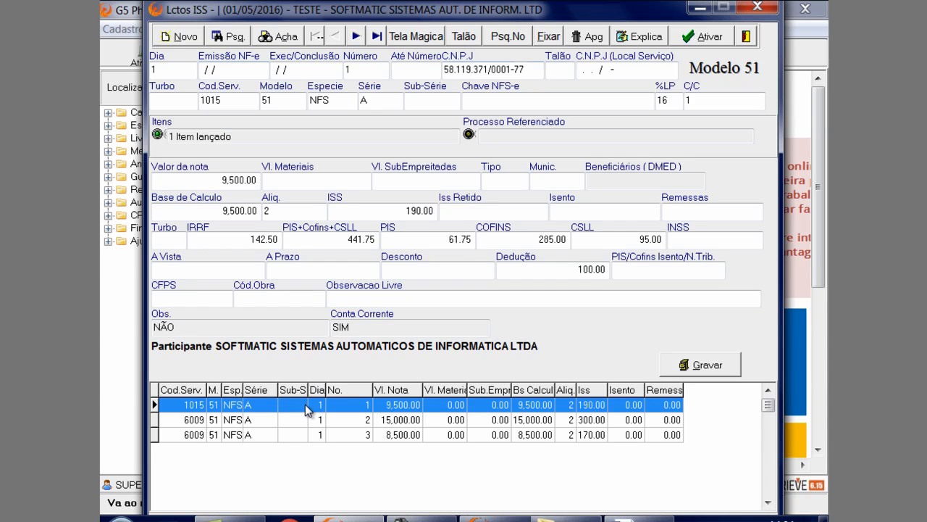
Start a blank ISS entry, and reload the first note from the list without saving anything
left_click(179, 69)
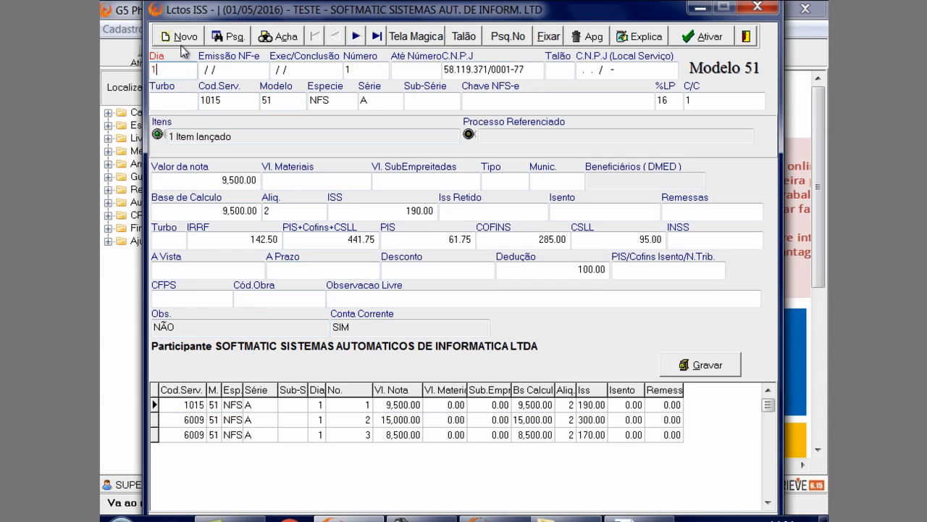
left_click(182, 36)
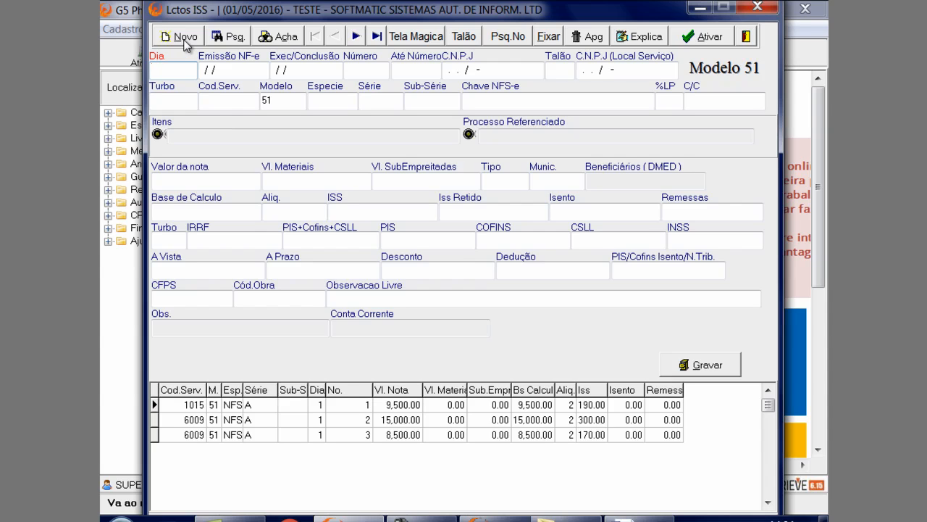
left_click(209, 405)
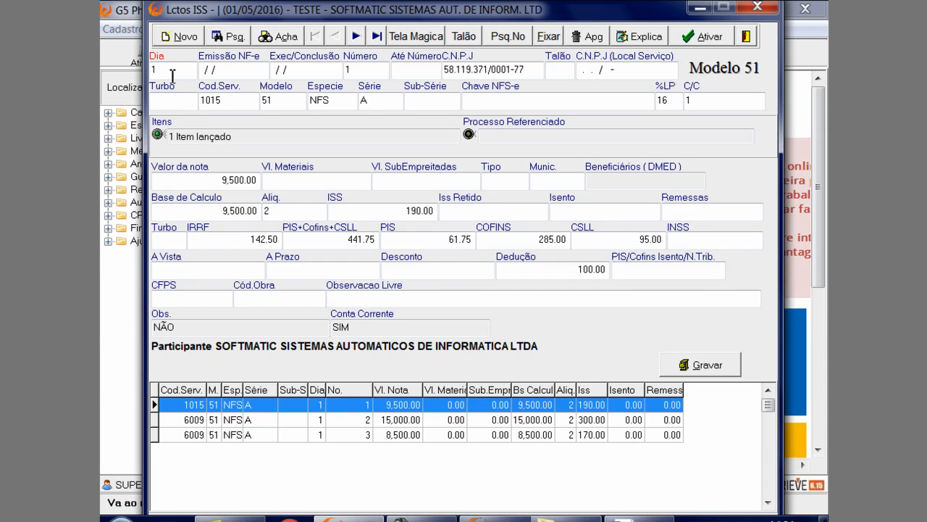
Examine the note's Emissão NF-e, Exec/Conclusão, Número and Até Número fields
left_click(230, 71)
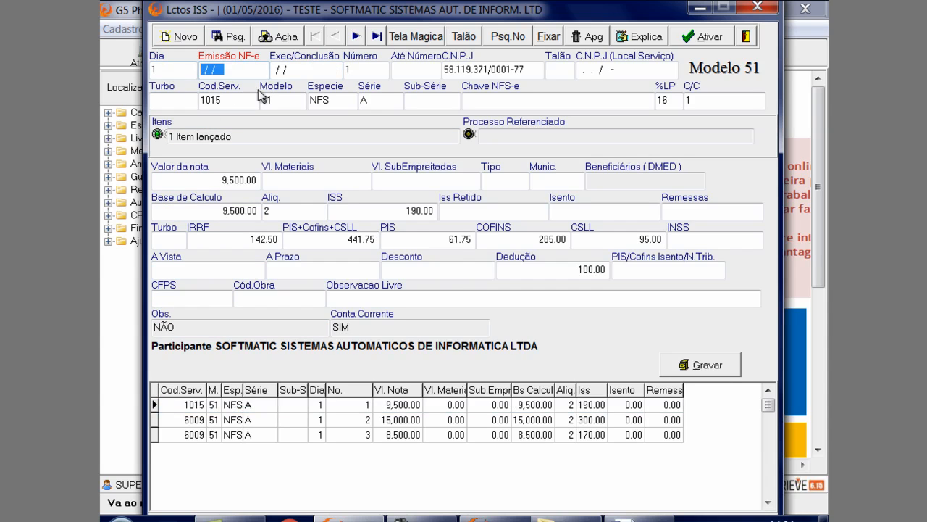
left_click(307, 73)
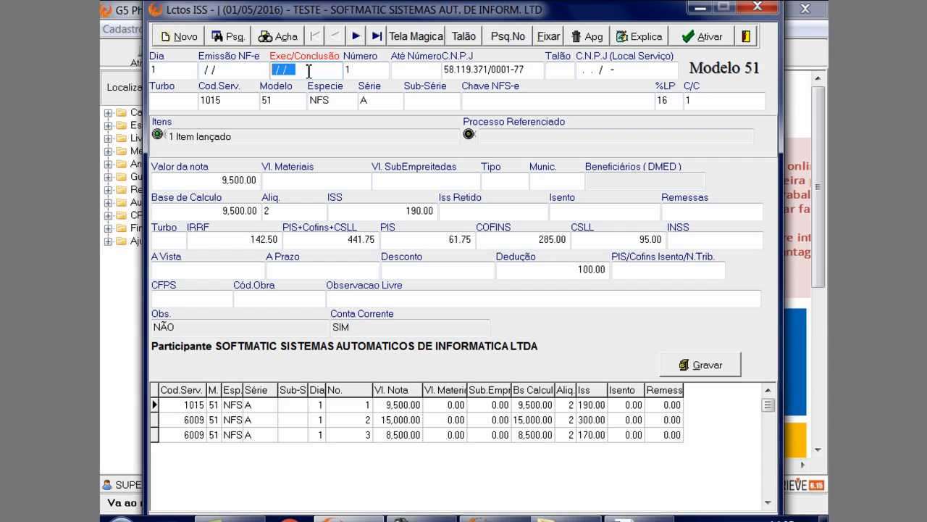
left_click(347, 71)
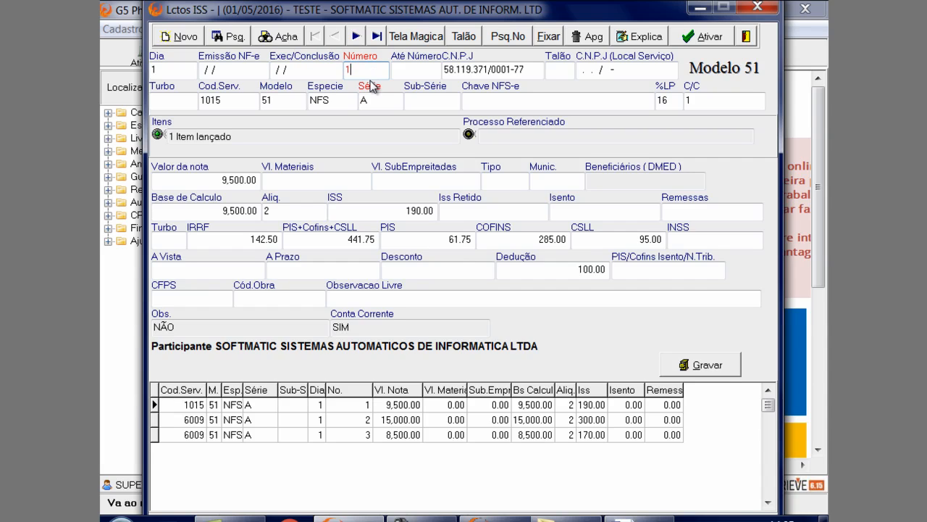
left_click(401, 73)
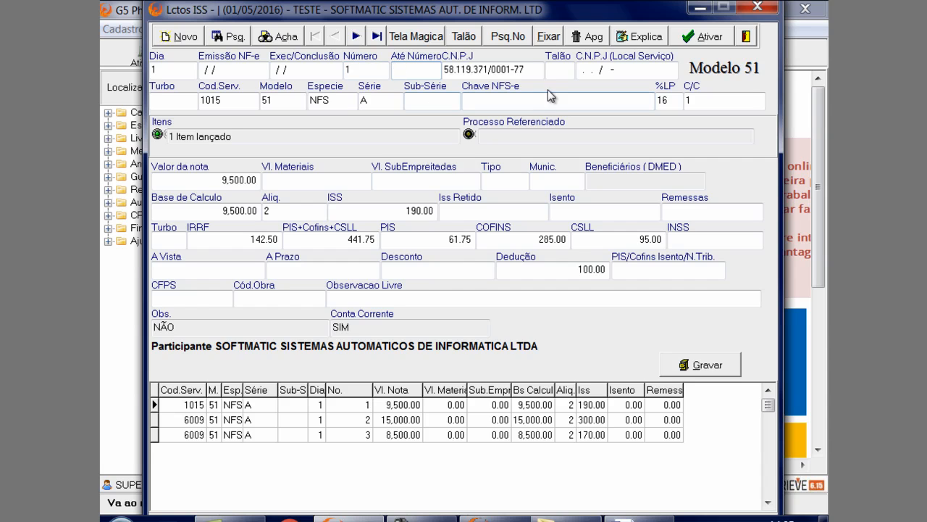
Open the participant search from the note's C.N.P.J field and close it without choosing a participant
left_click(532, 74)
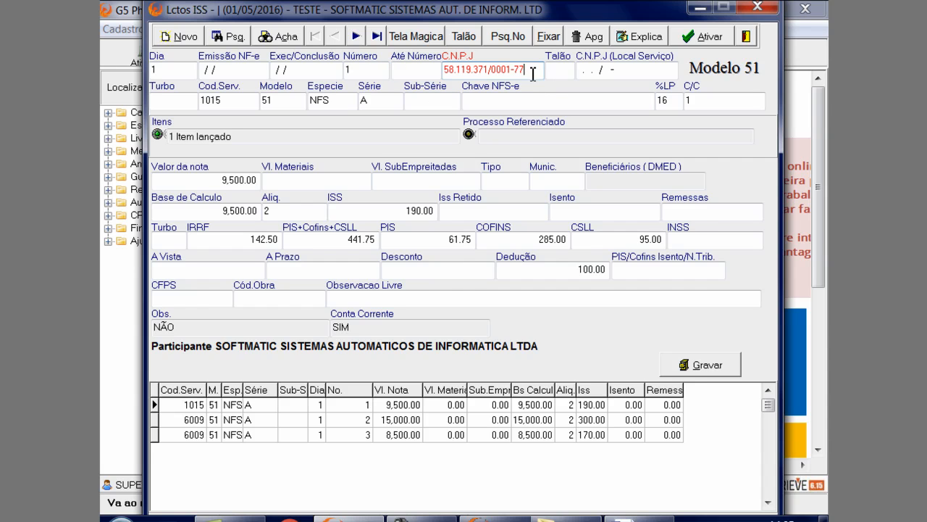
double_click(532, 77)
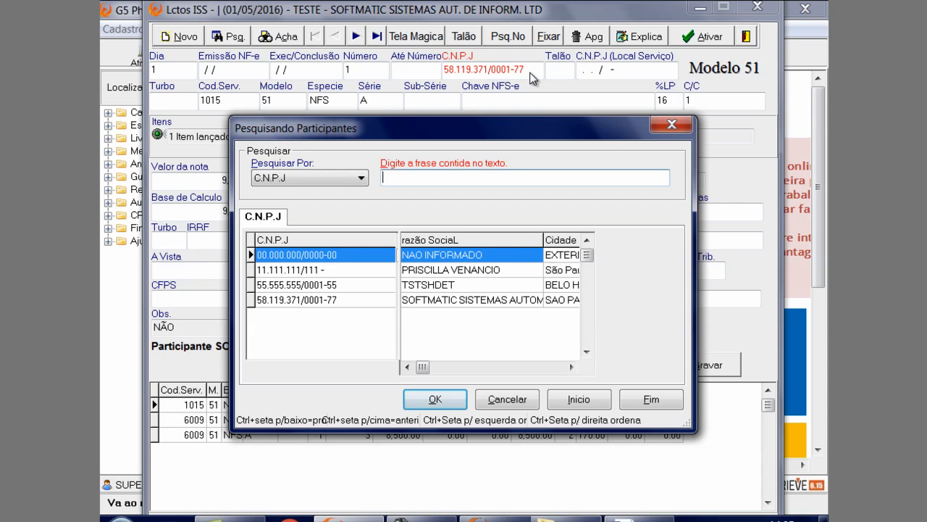
left_click(670, 125)
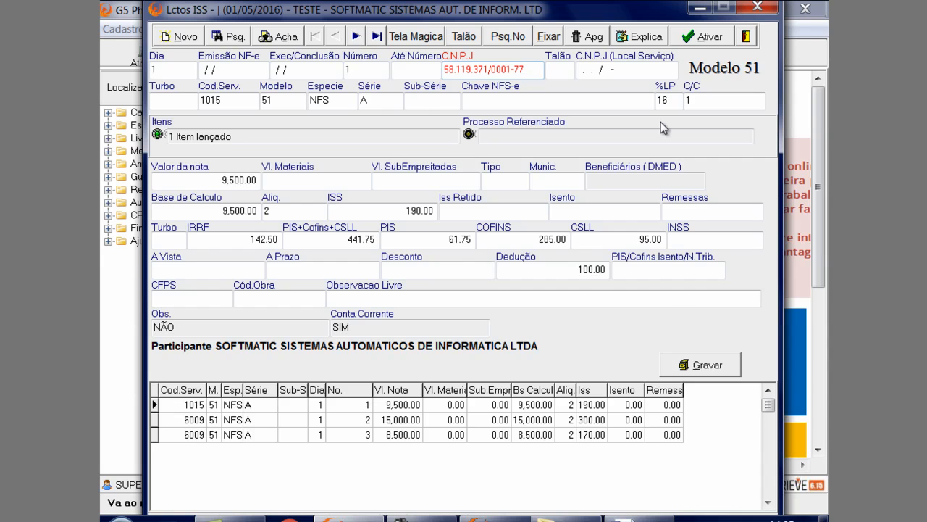
View the registration record of the note's participant and close it unchanged
key("Return")
left_click_drag(566, 81, 565, 123)
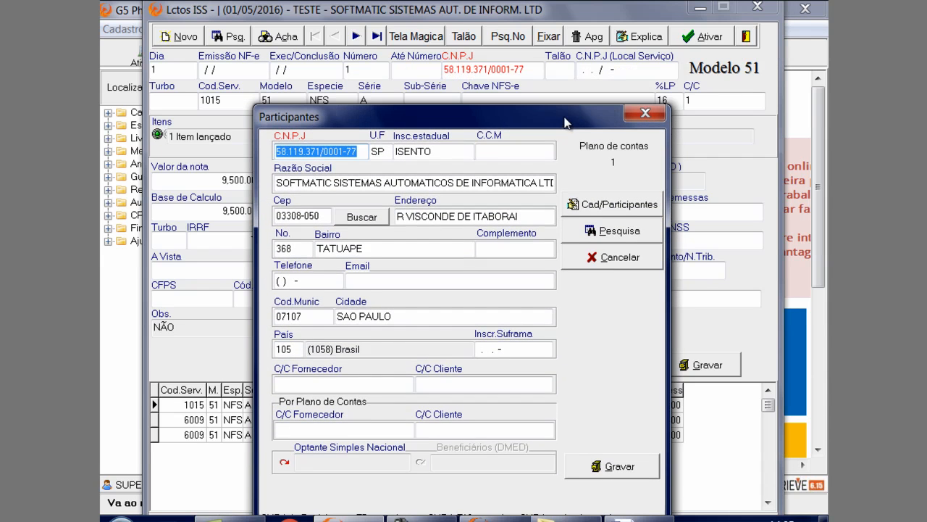
left_click_drag(346, 122, 348, 62)
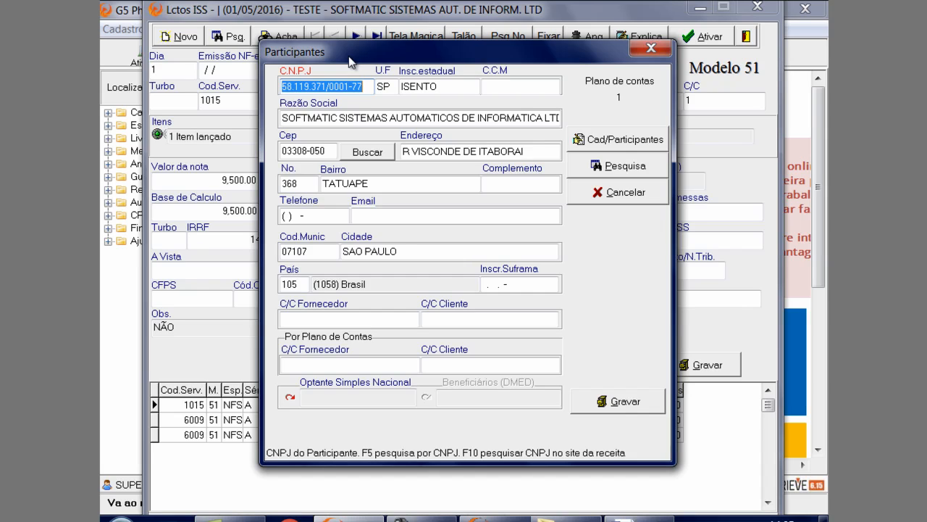
left_click(641, 52)
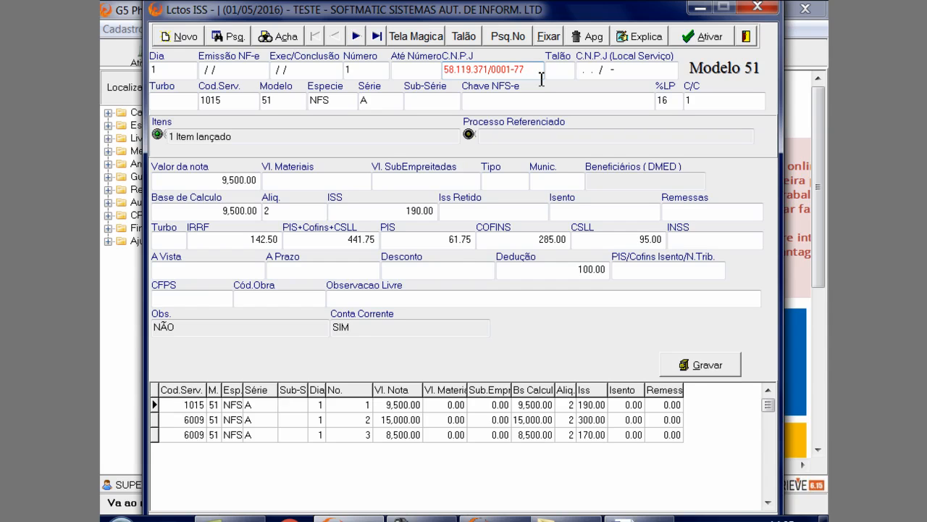
Compare the note's C.N.P.J field with the C.N.P.J (Local Serviço) field
left_click(585, 71)
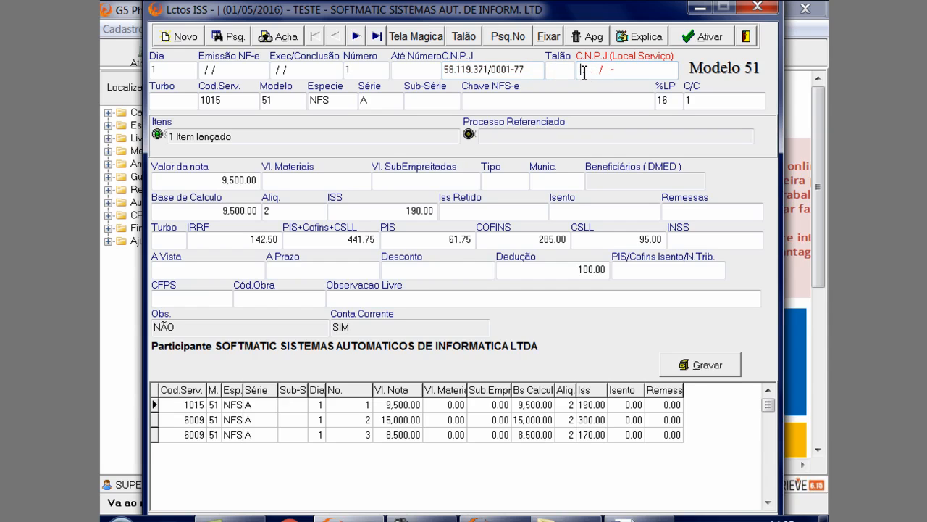
left_click_drag(642, 71, 590, 62)
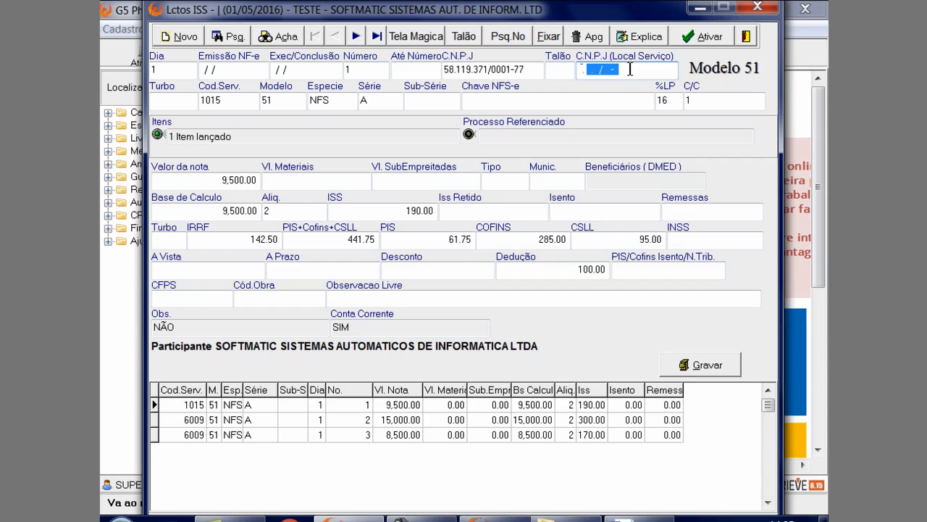
left_click(526, 70)
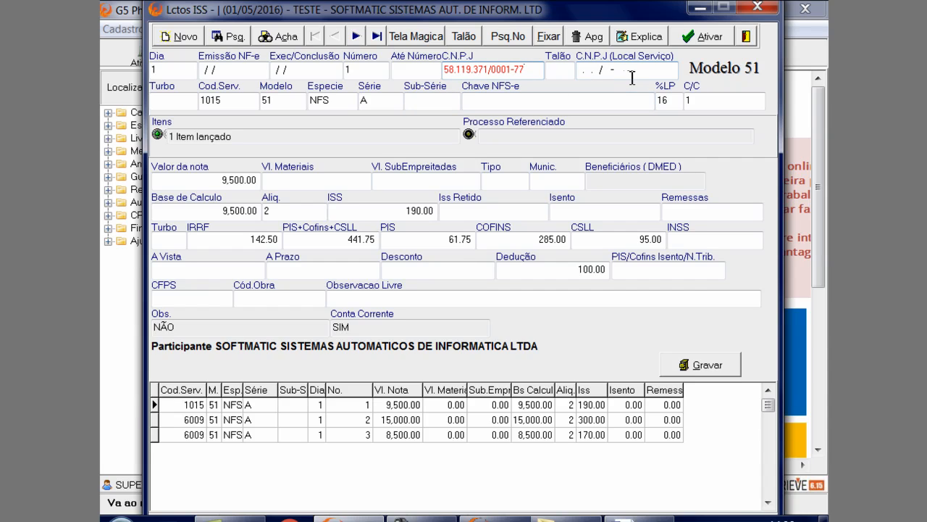
left_click(581, 69)
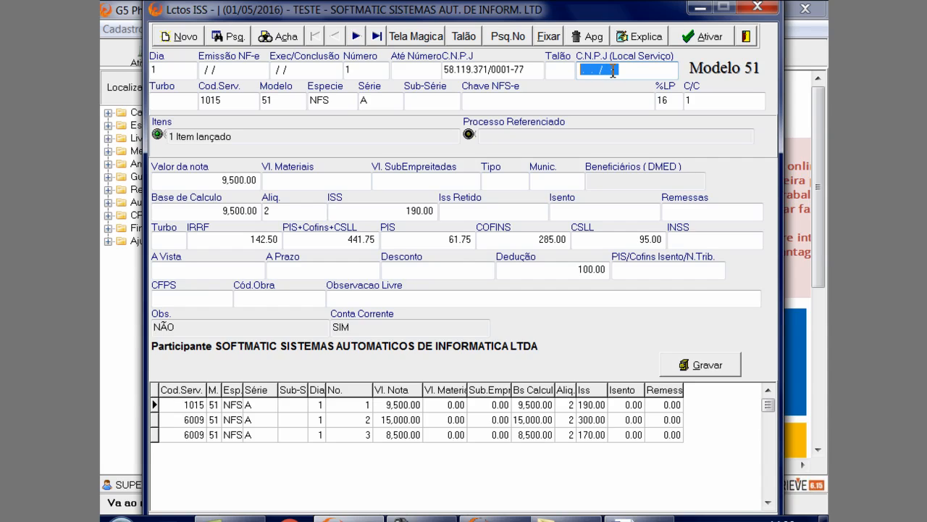
left_click(526, 69)
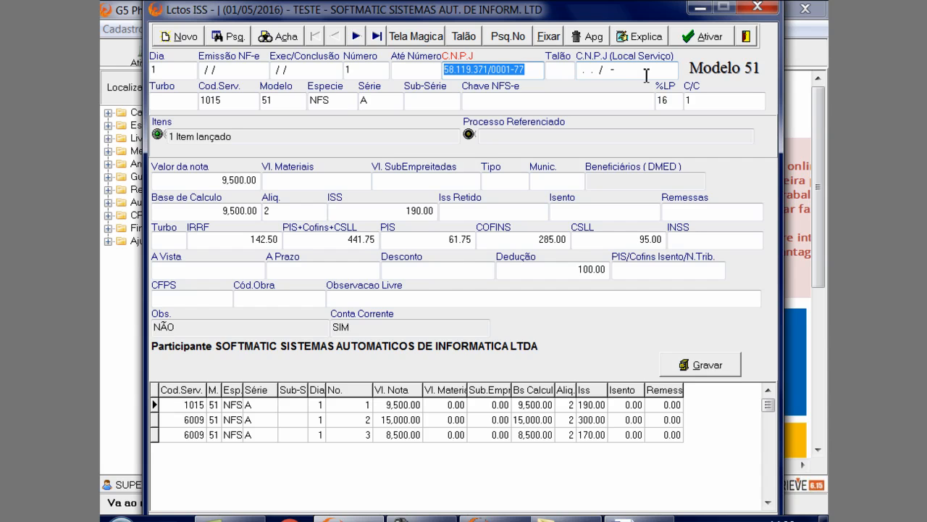
Open the turbo search from the note's Turbo field, view the TESTE turbo's registration, and close that registration
left_click(192, 103)
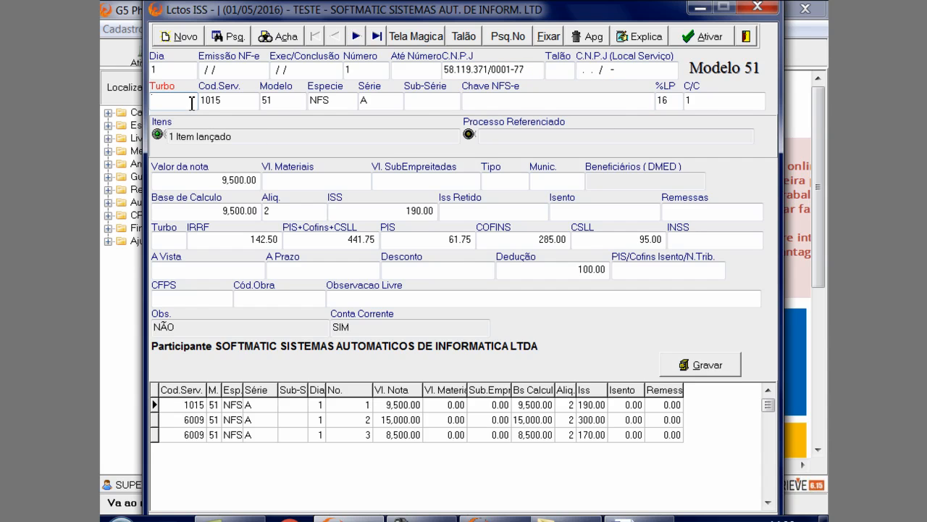
double_click(192, 103)
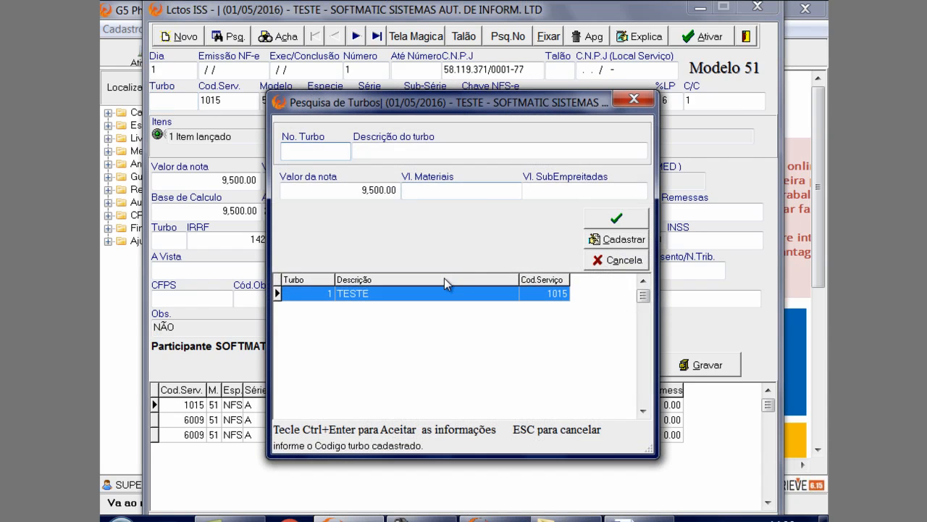
left_click(596, 242)
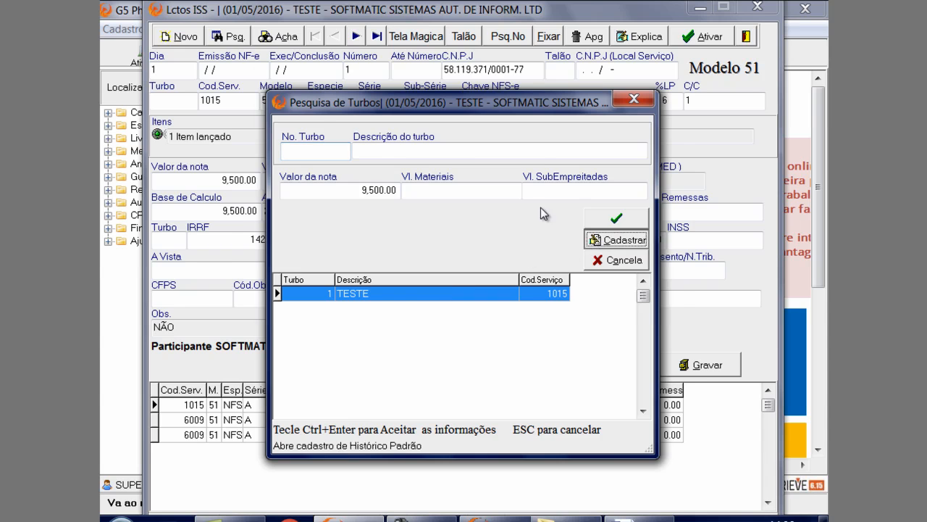
left_click(339, 347)
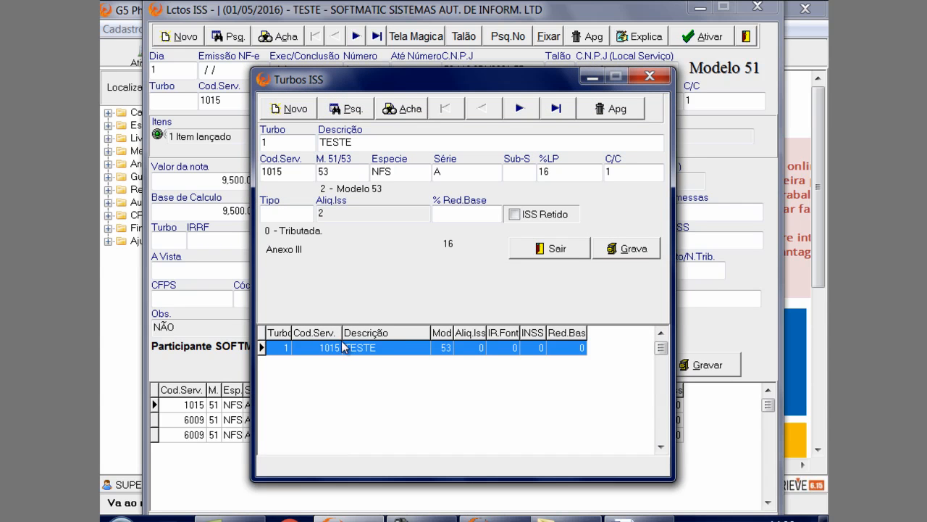
left_click_drag(464, 72, 488, 123)
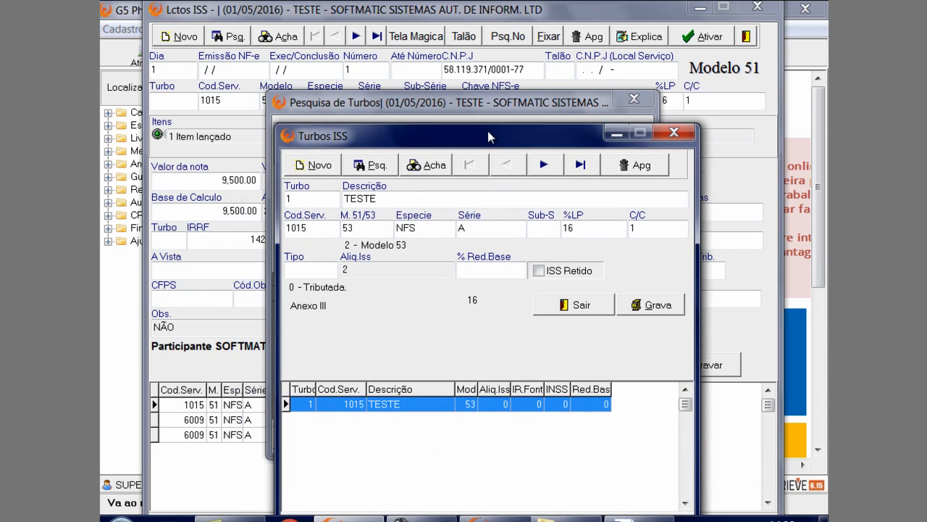
left_click(674, 126)
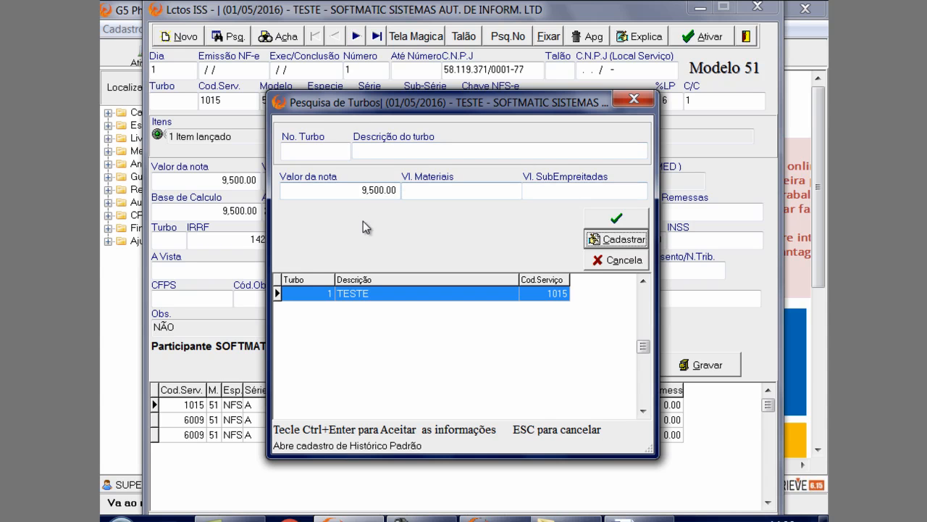
Reopen the Turbos ISS registration, load the TESTE turbo, and examine its Descrição field
left_click(622, 245)
left_click_drag(501, 69, 407, 44)
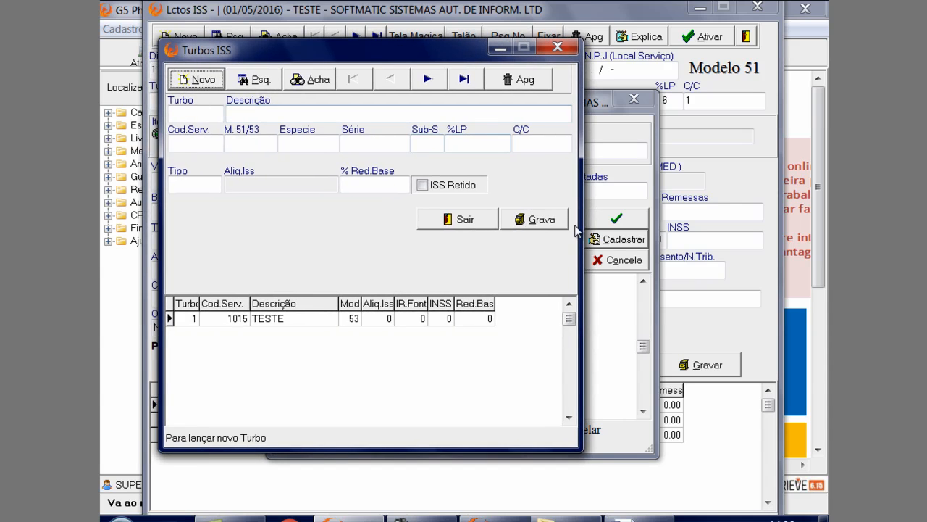
left_click(399, 318)
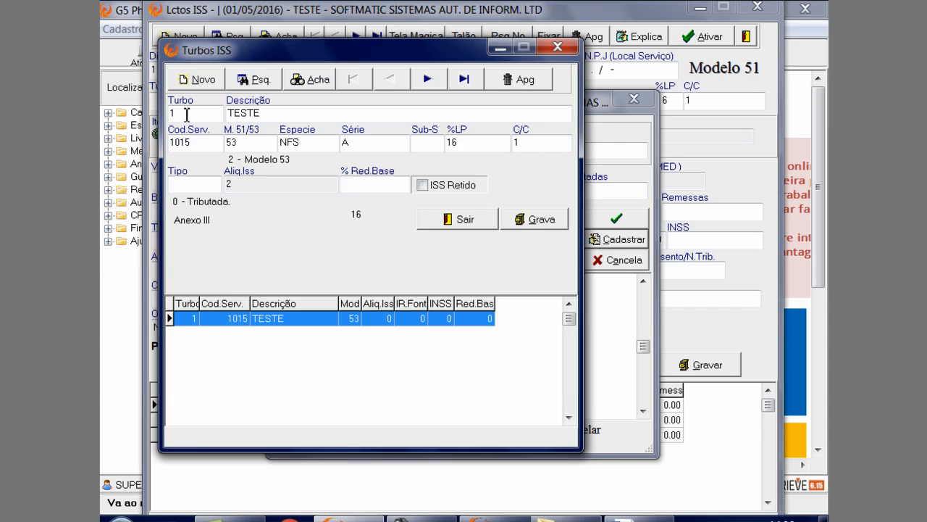
left_click(267, 113)
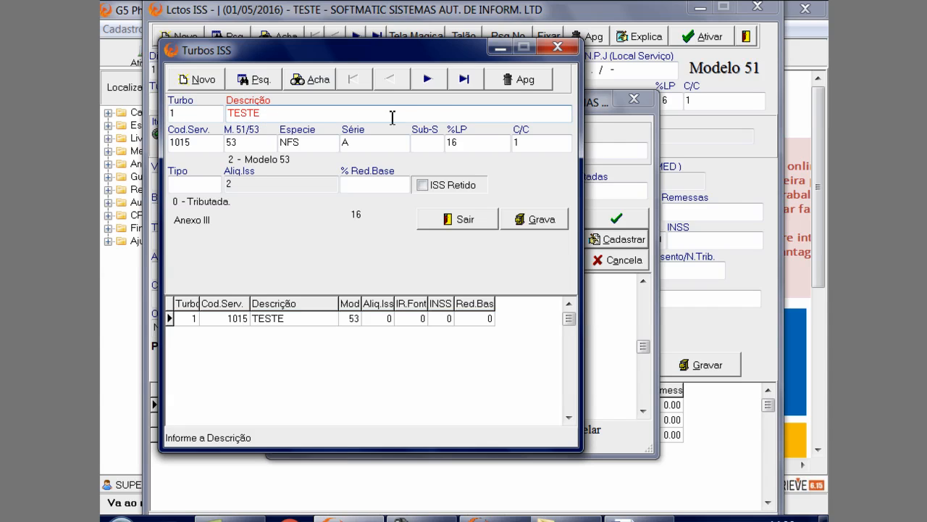
Consult the service list from the turbo's Cod.Serv. field and close it without changing the code
left_click(198, 150)
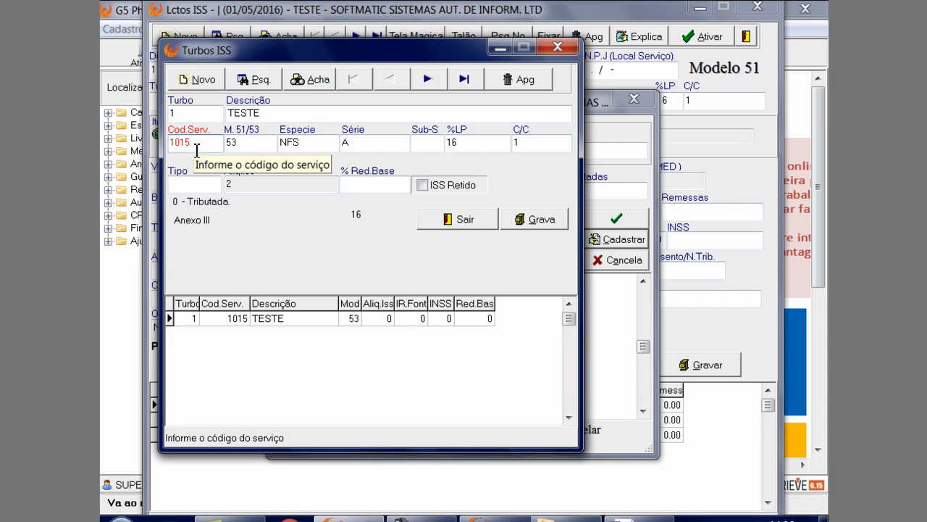
double_click(196, 150)
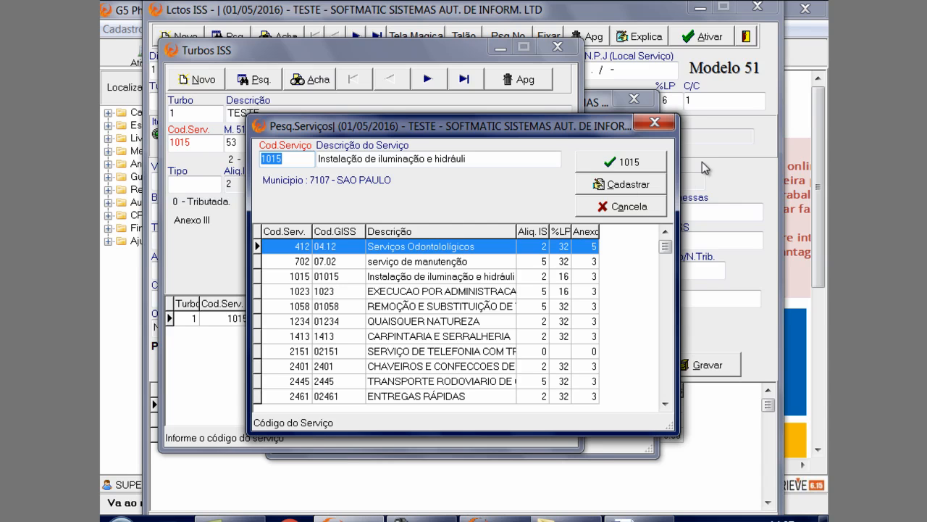
left_click(650, 124)
Select 2 - Modelo 53 as the TESTE turbo's model and review its Sub-S, %LP and C/C fields
left_click(274, 142)
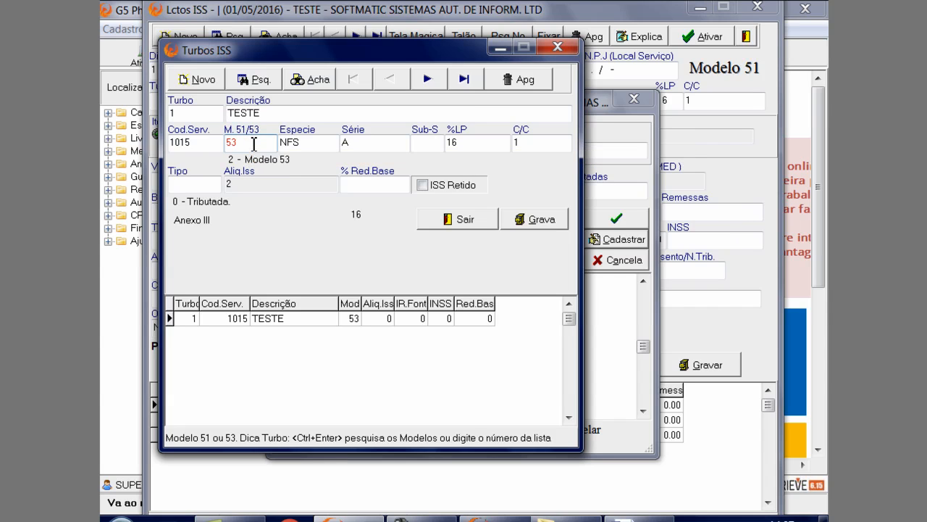
left_click(257, 158)
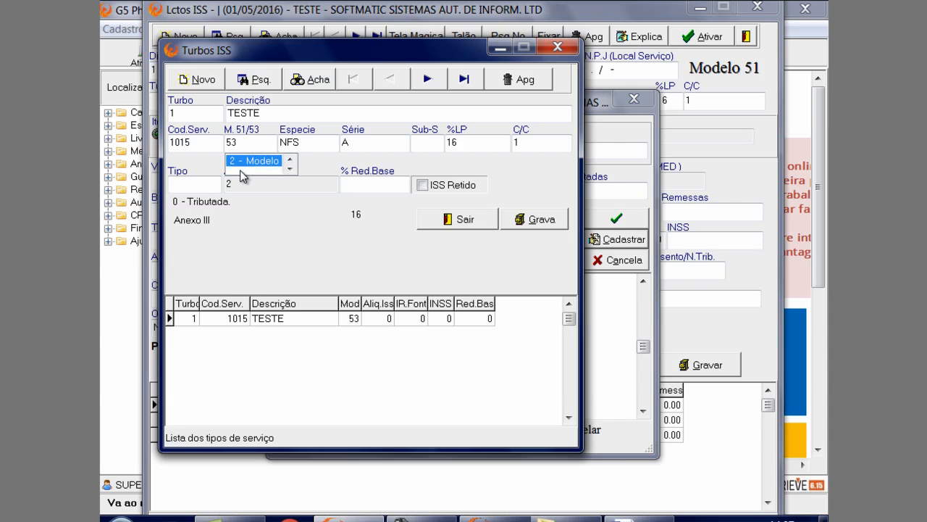
left_click(247, 171)
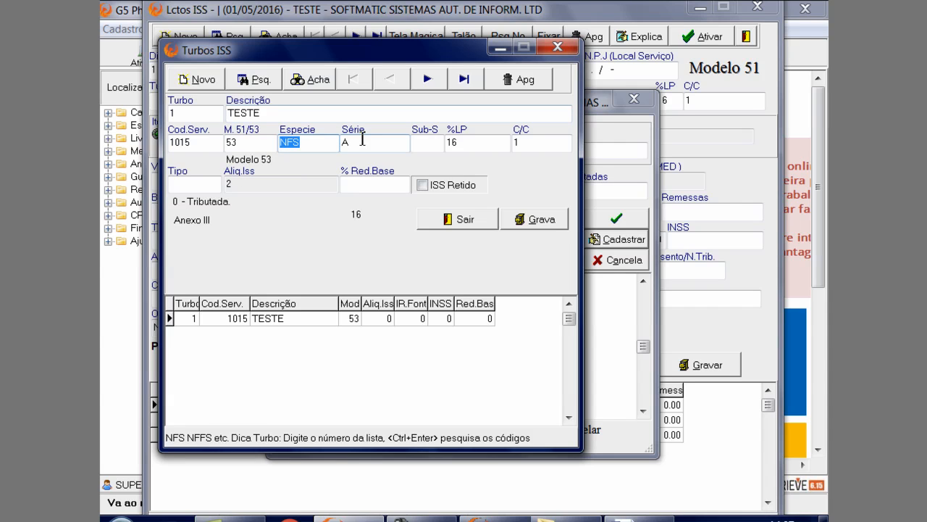
left_click(435, 139)
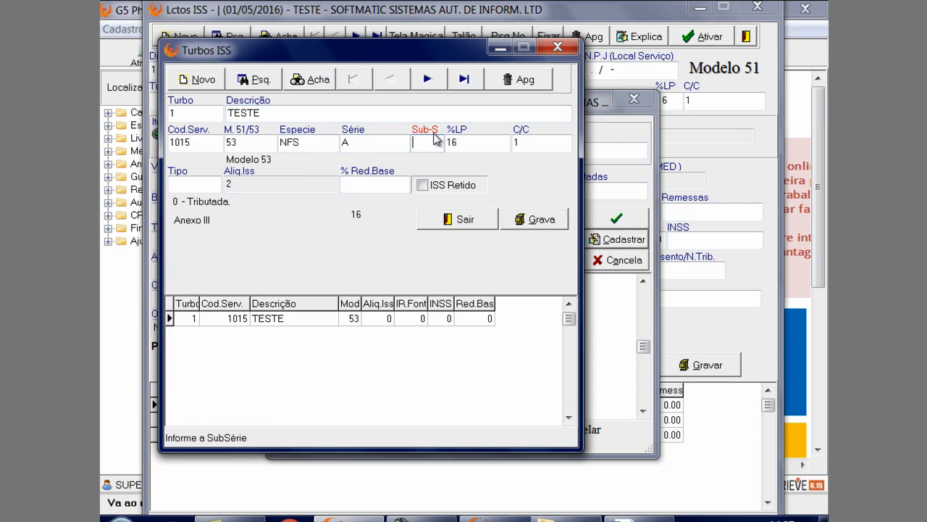
left_click(468, 147)
left_click(535, 145)
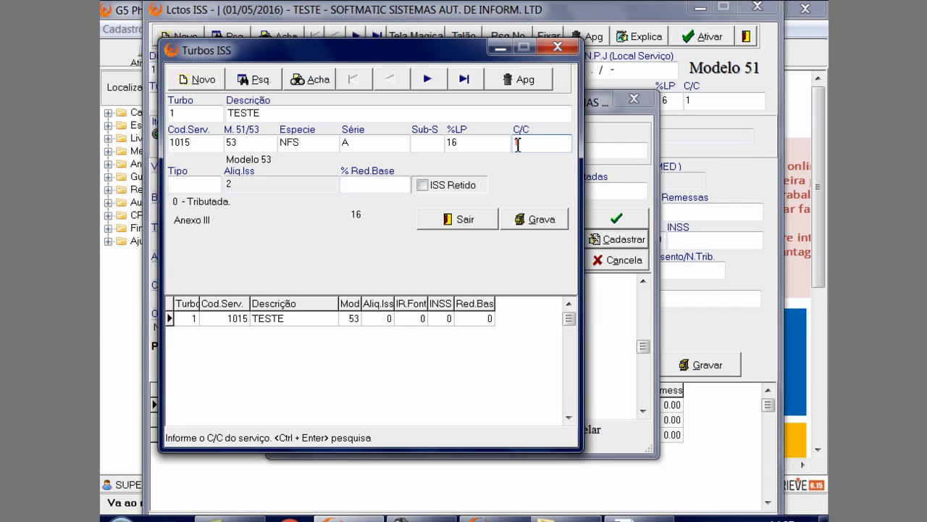
Examine the taxation types offered for the turbo's Tipo field, through 9 - Serviços Contabeis
left_click(214, 186)
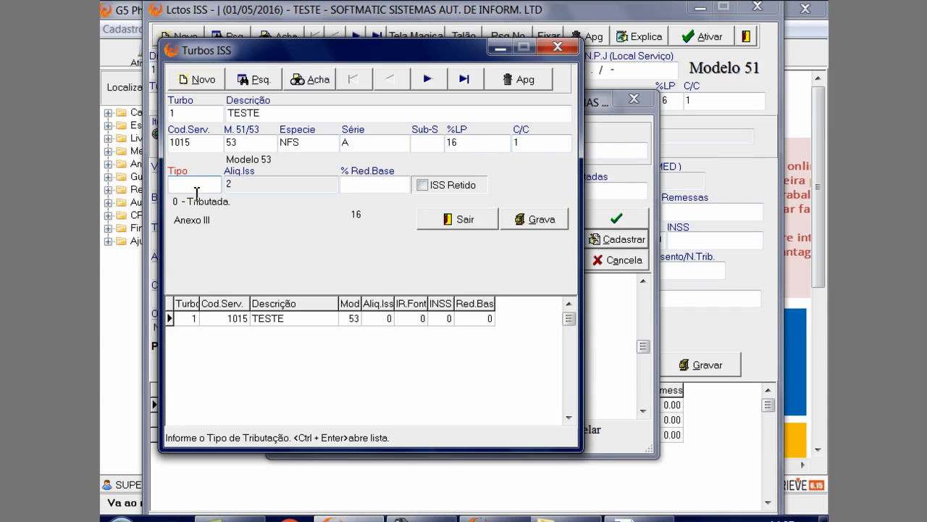
key("ctrl+Return")
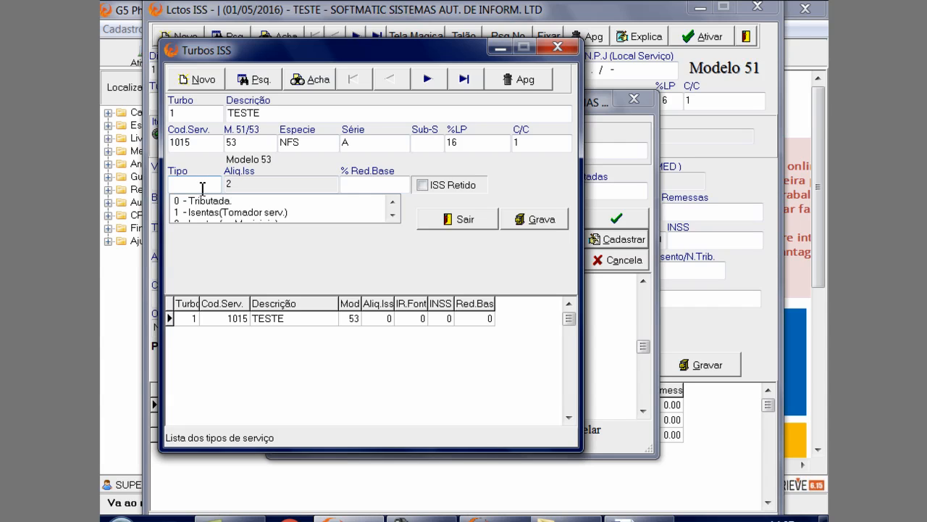
left_click(392, 215)
left_click(392, 215)
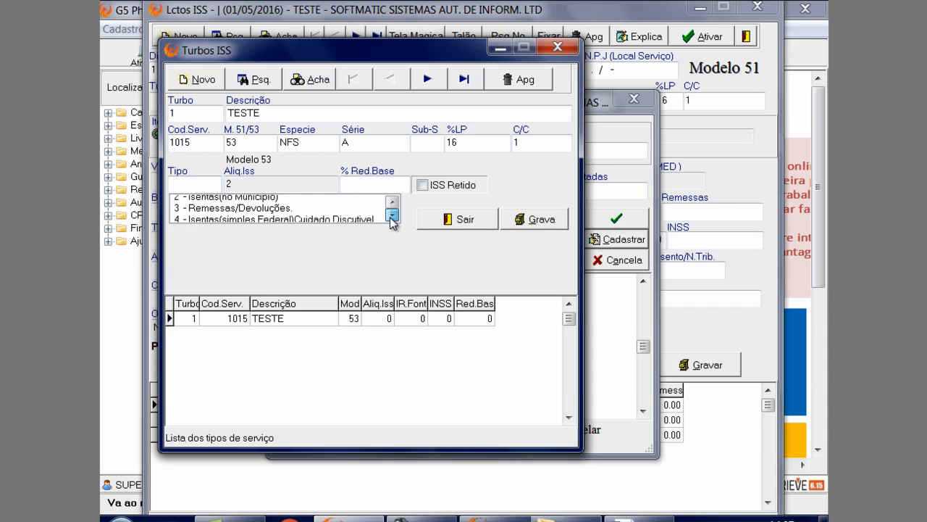
left_click(392, 215)
left_click(392, 216)
left_click(392, 216)
left_click(392, 216)
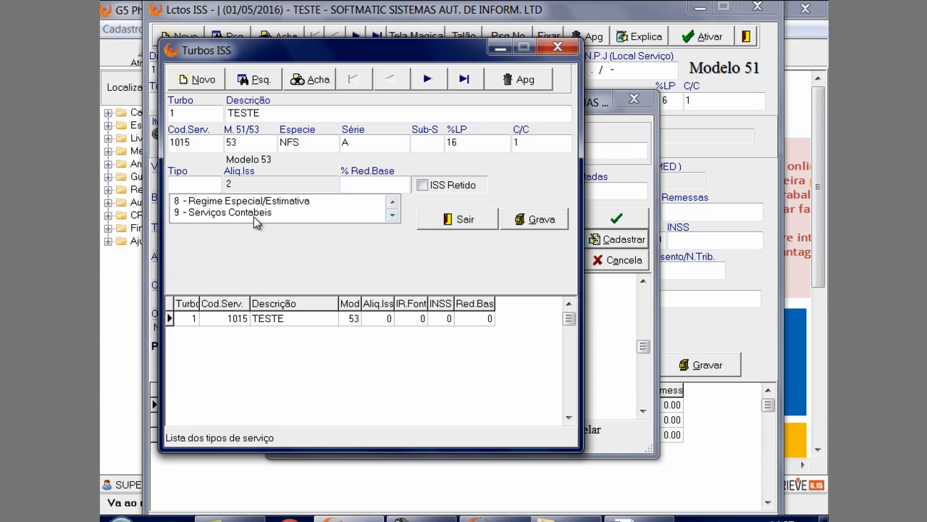
Set the TESTE turbo's Tipo to 0 - Tributada and proceed to the base reduction field
left_click(360, 189)
left_click(547, 212)
left_click(204, 186)
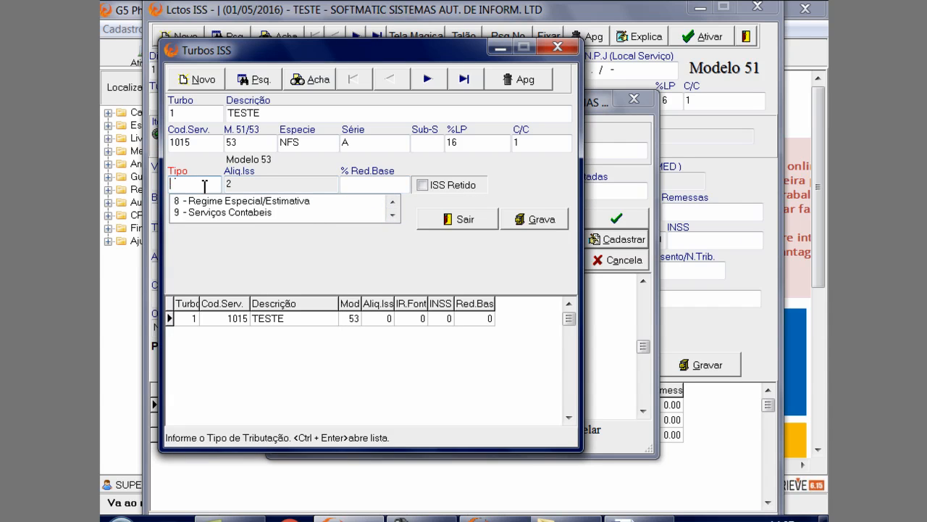
type("0")
key("Tab")
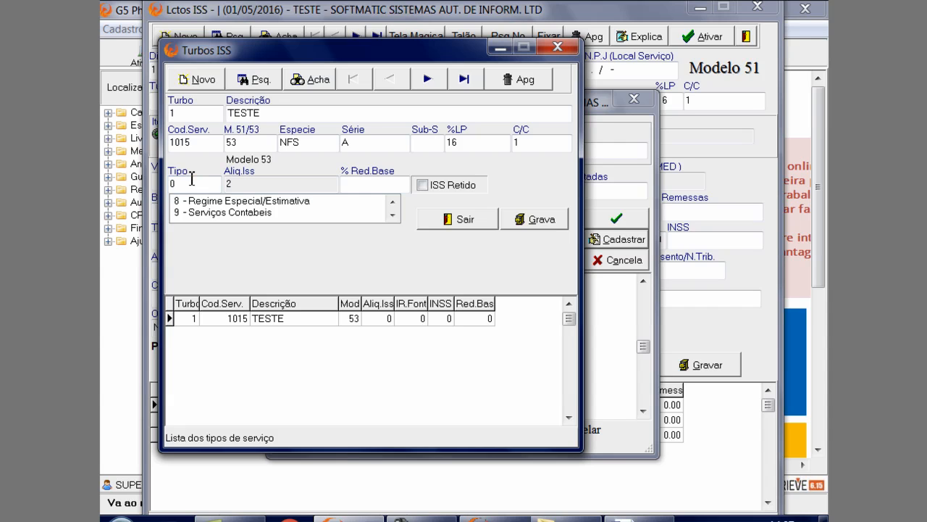
left_click(325, 203)
scroll(325, 203, "up", 4)
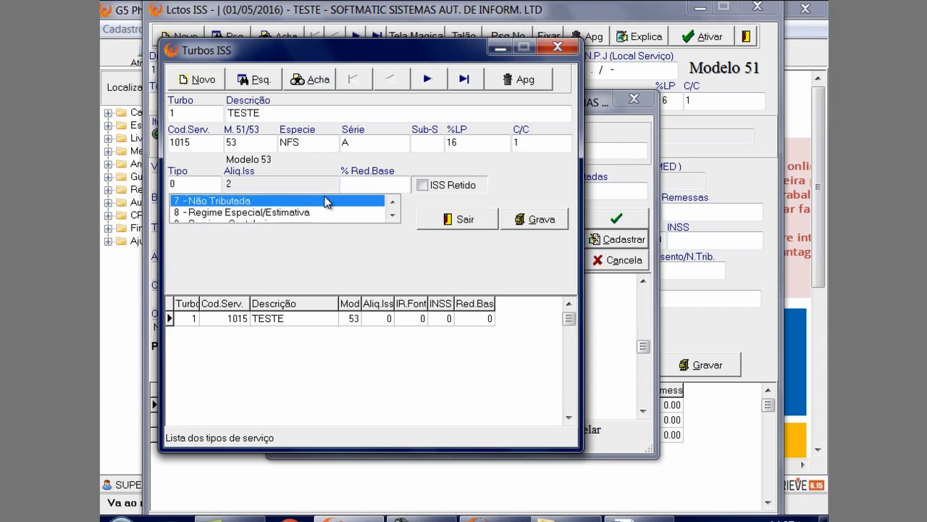
key("Tab")
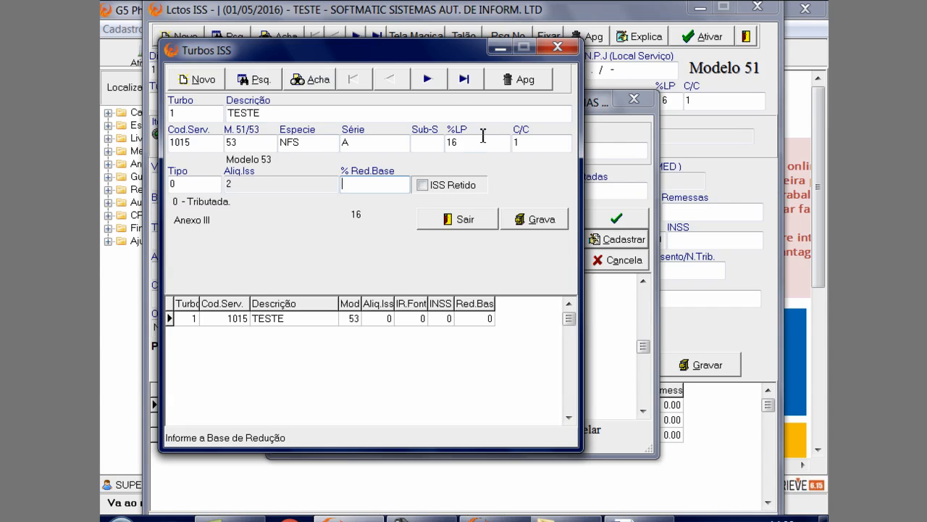
Save the TESTE turbo, agreeing to record it anyway, and leave the turbo registration
left_click_drag(389, 53, 413, 69)
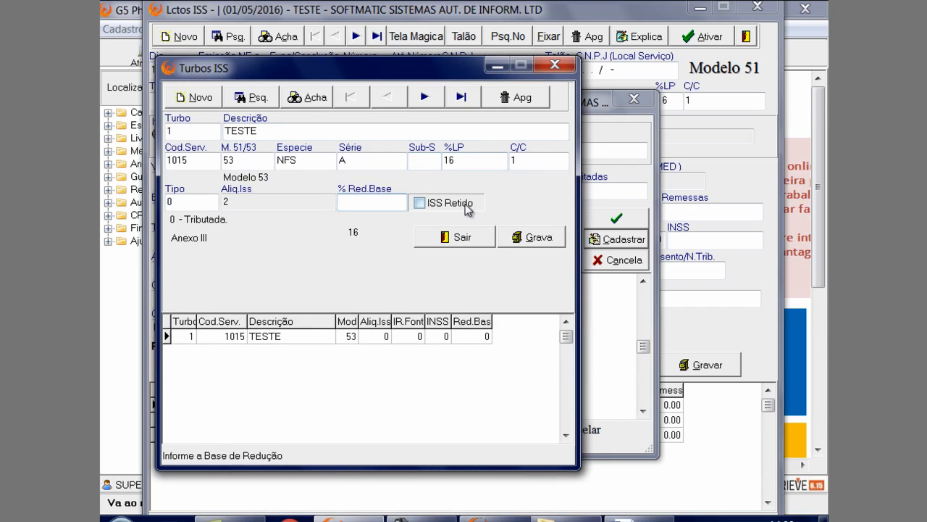
left_click(524, 237)
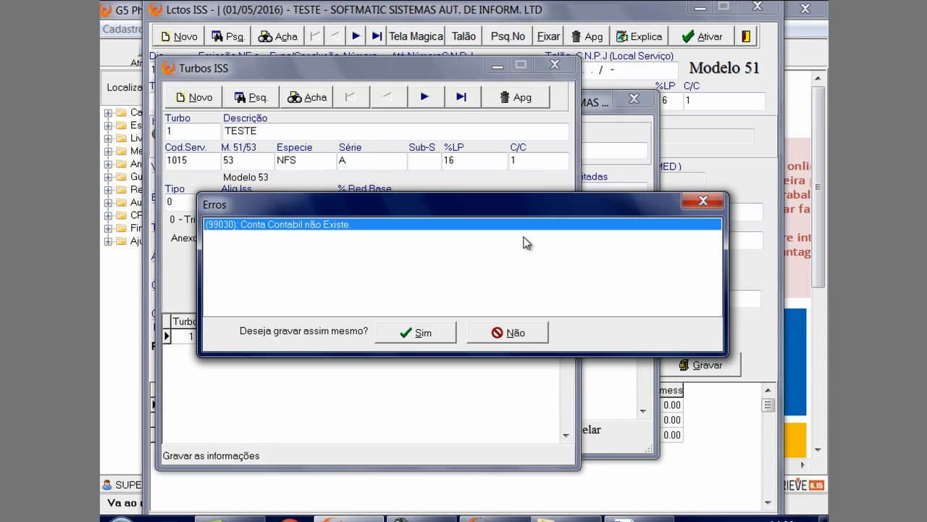
left_click(427, 332)
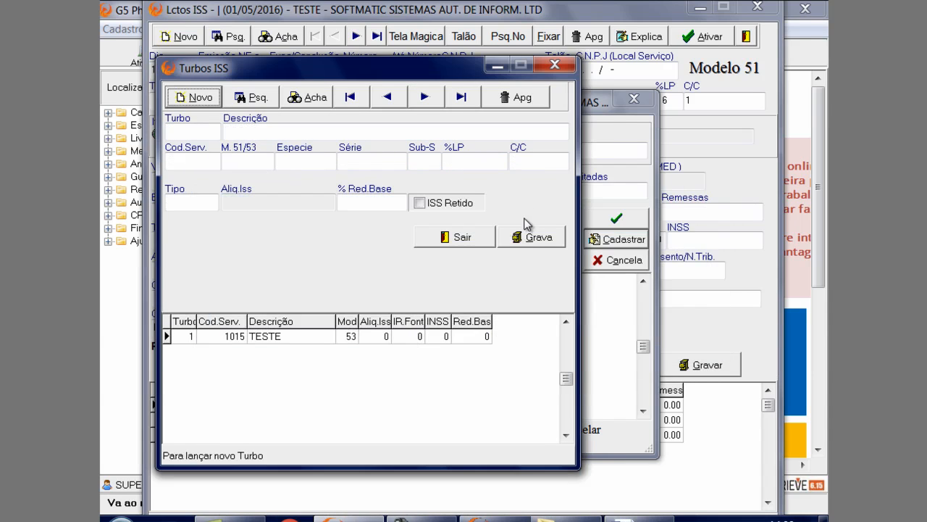
left_click(459, 237)
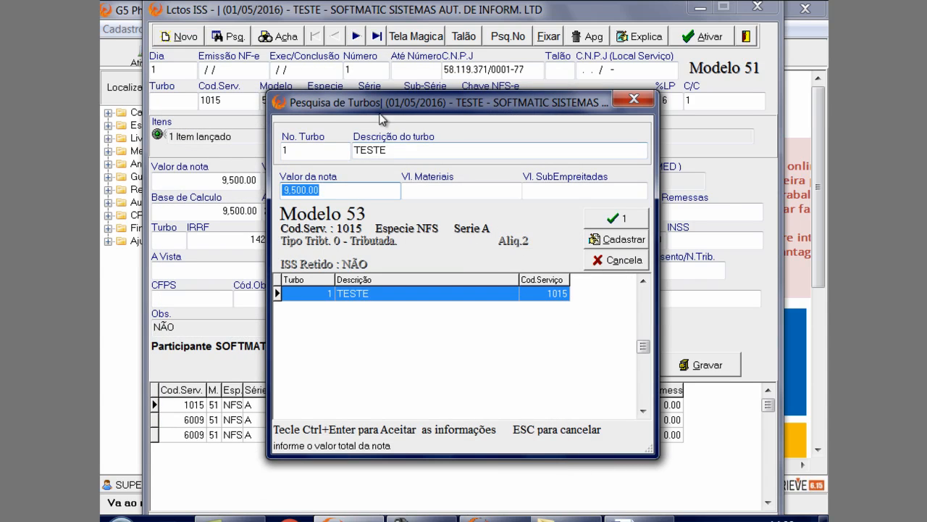
Apply turbo 1 TESTE to the service note and open the note's item 1
left_click_drag(378, 106, 345, 195)
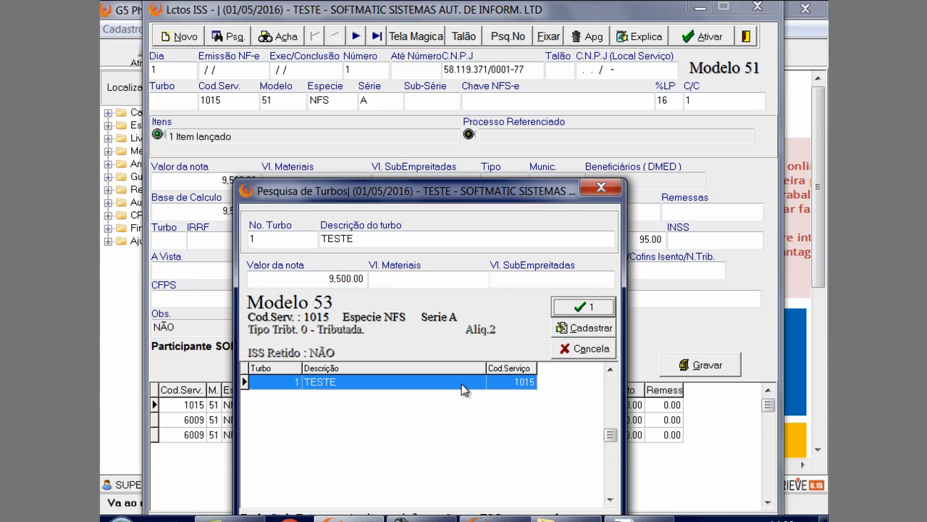
left_click(586, 308)
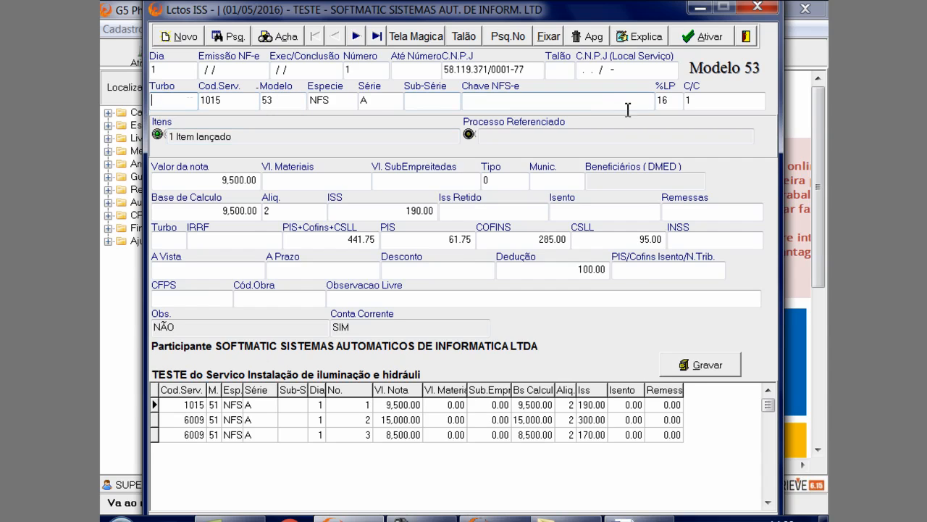
left_click(315, 140)
double_click(315, 139)
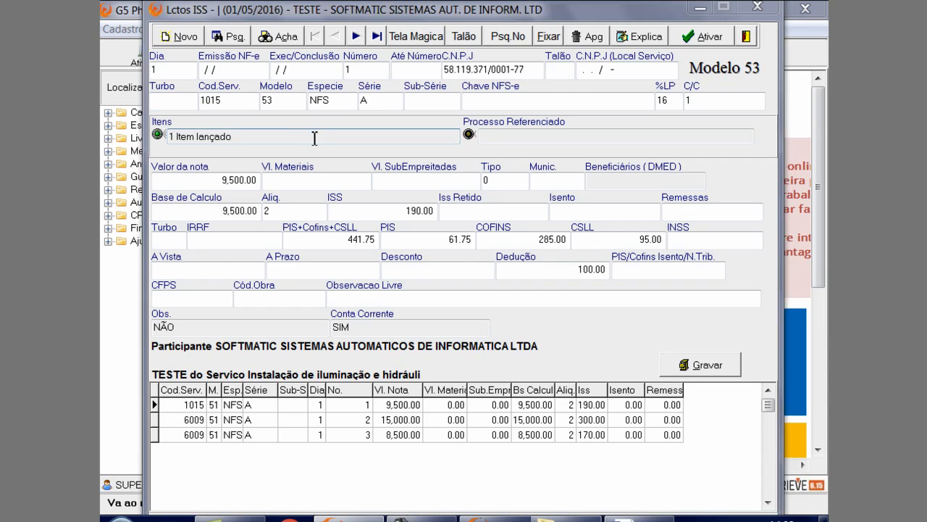
left_click(268, 411)
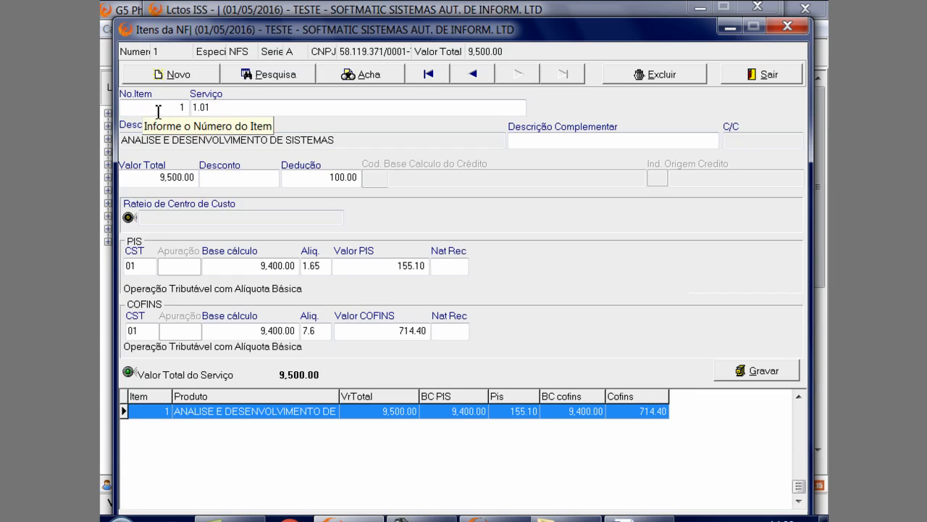
Consult the item search and item registration for service 1.01 from the Serviço field, and close both
left_click(242, 109)
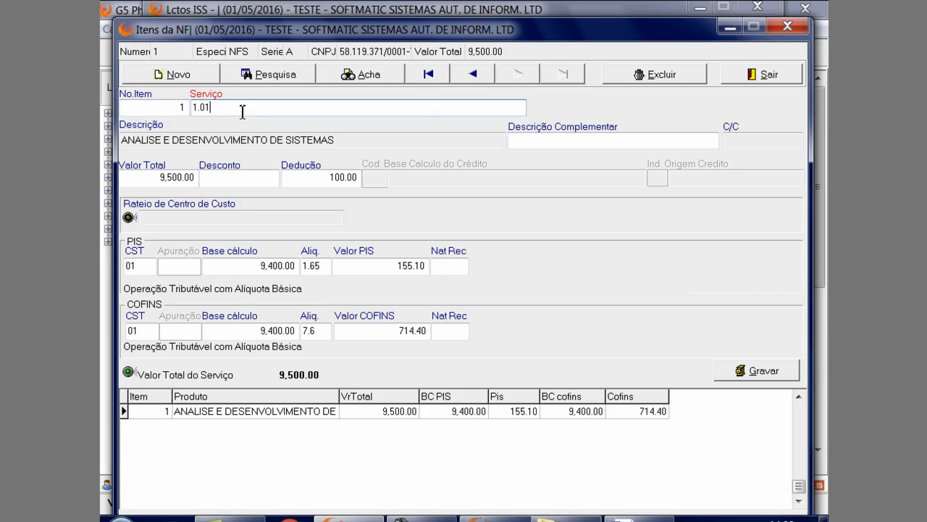
double_click(243, 111)
left_click_drag(240, 110, 215, 130)
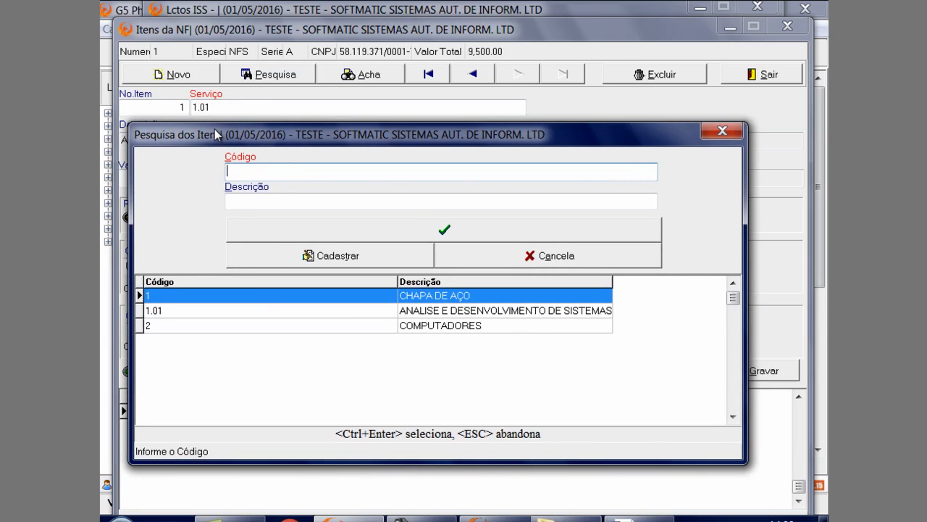
left_click(257, 312)
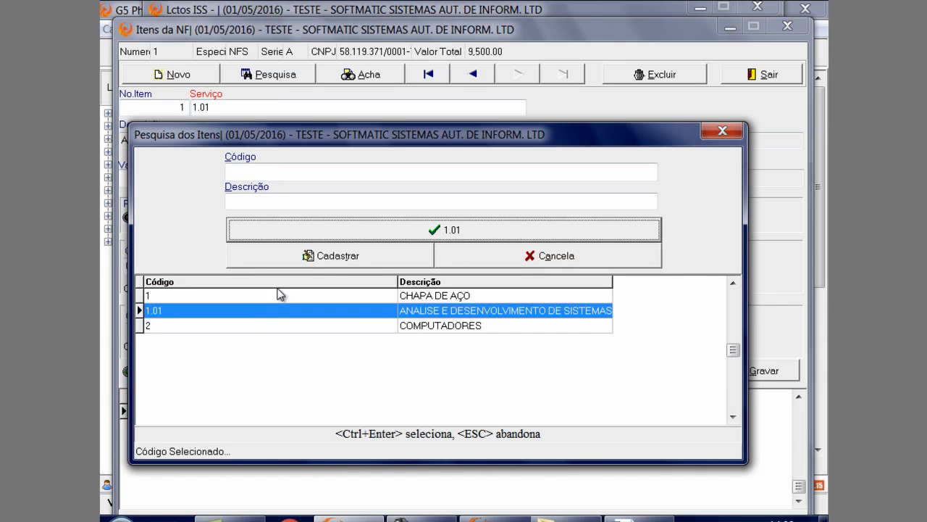
left_click(340, 261)
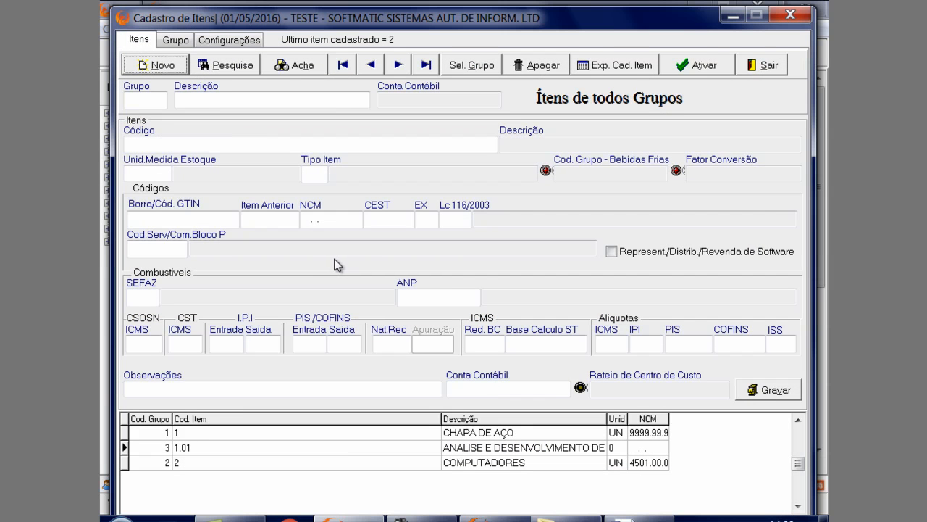
left_click(769, 66)
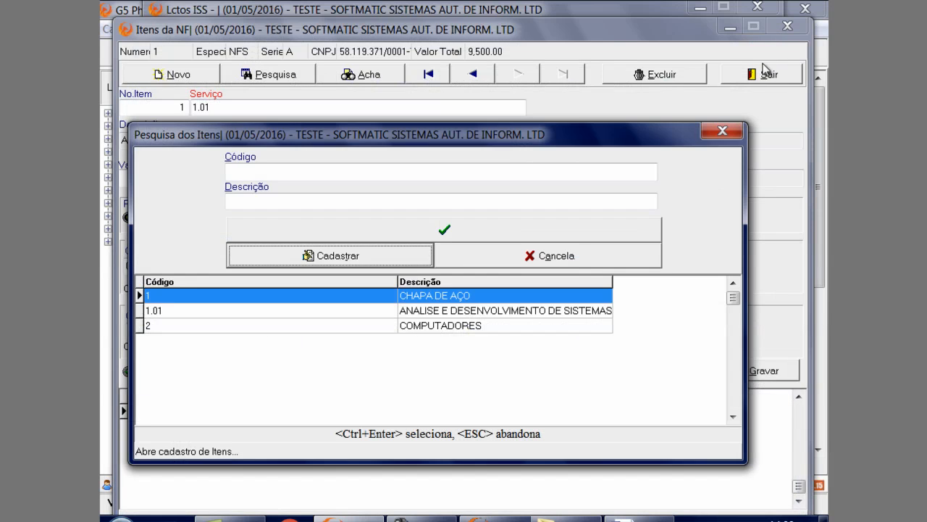
left_click(723, 131)
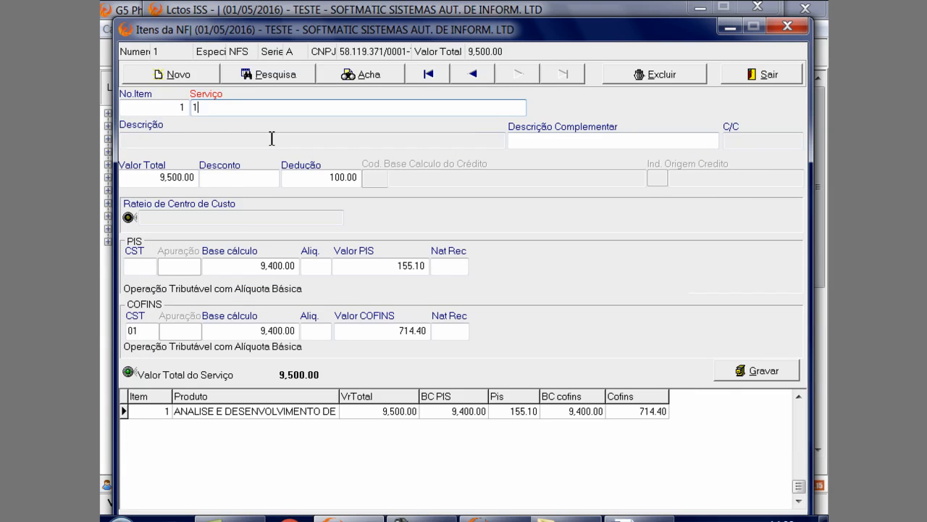
Enter service 1.01 for item 1 again and review its Descrição, Descrição Complementar and Valor Total fields
key("Return")
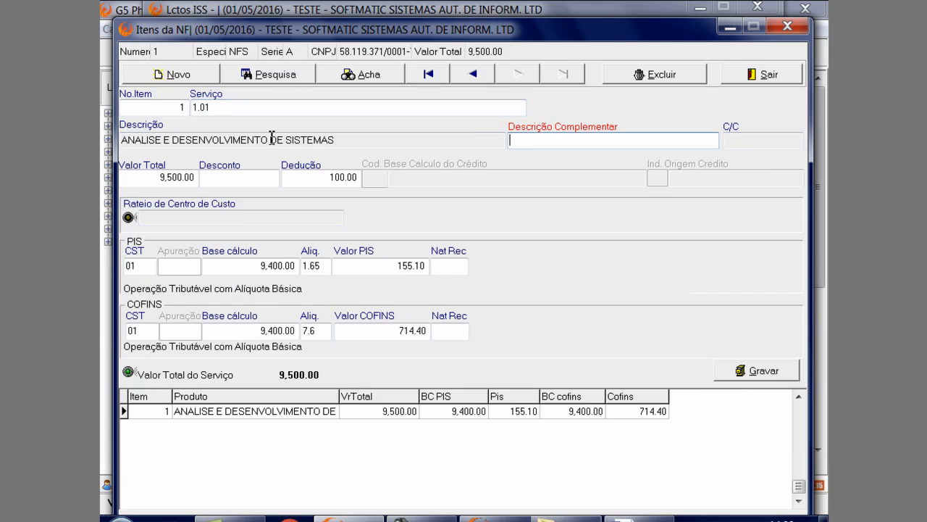
left_click(206, 142)
left_click_drag(375, 138, 116, 142)
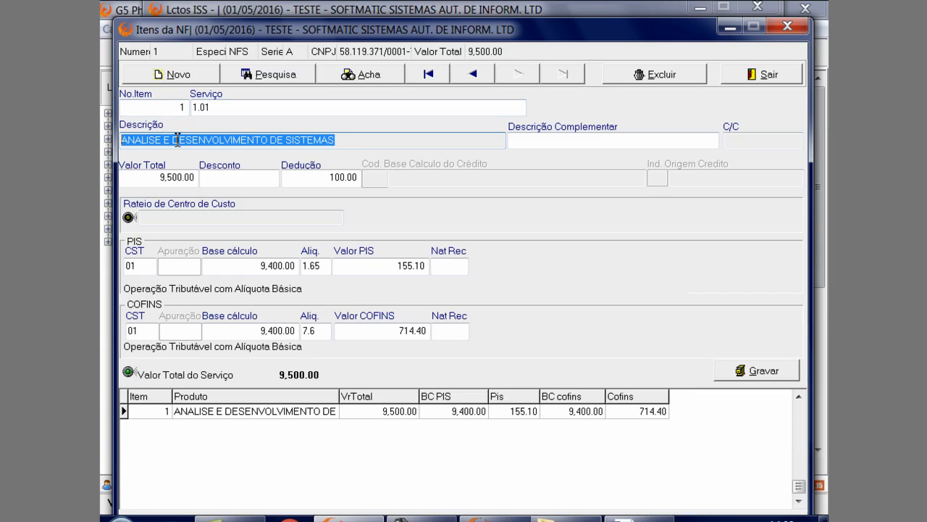
left_click(538, 142)
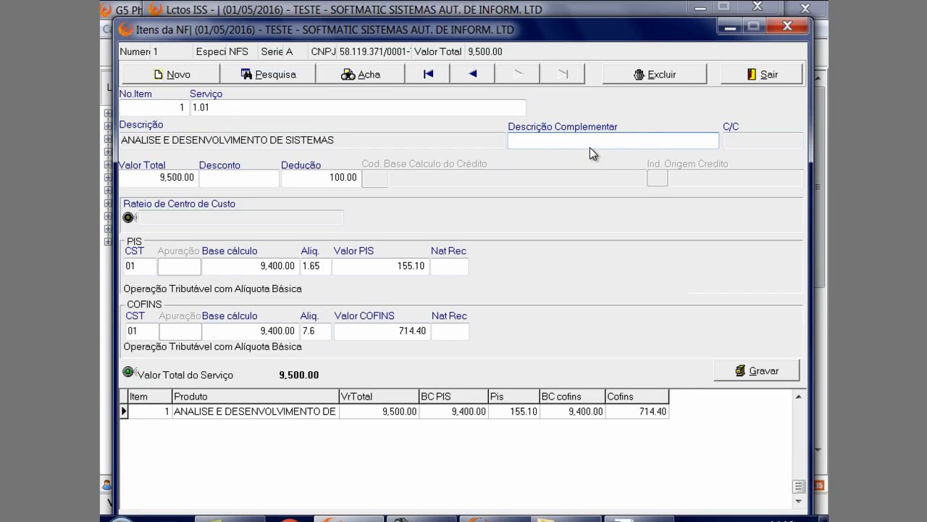
left_click(173, 178)
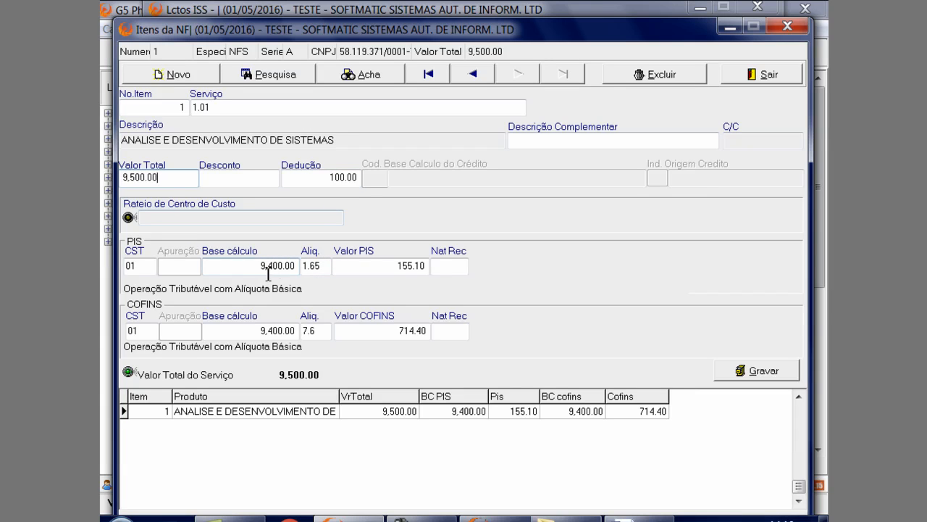
Set item 1's PIS rate to .65 and its COFINS rate to 3
left_click(312, 266)
key("BackSpace")
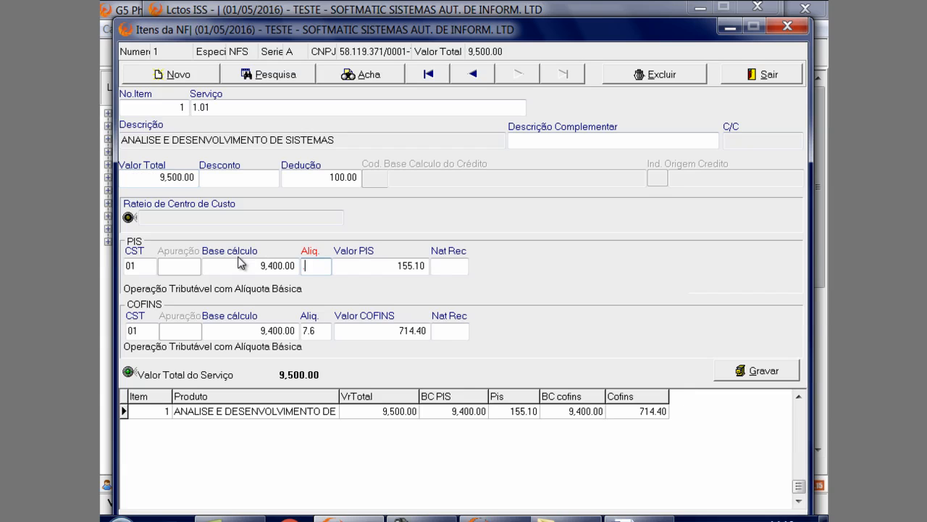
key("Tab")
key("Tab")
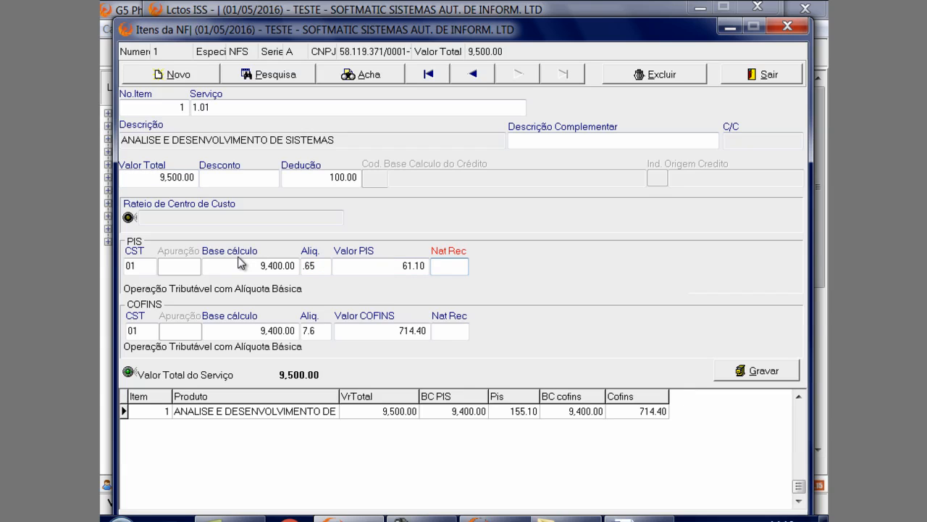
key("Tab")
key("Tab")
key("Tab")
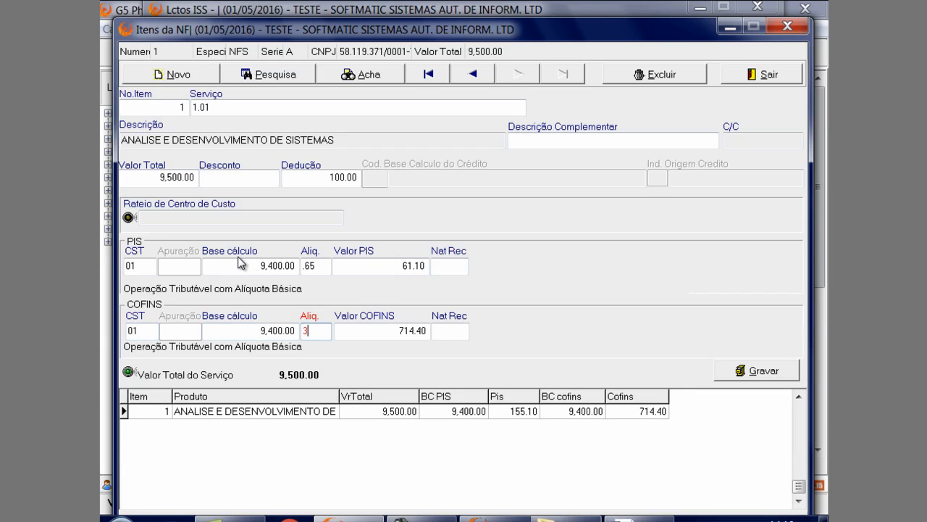
key("Tab")
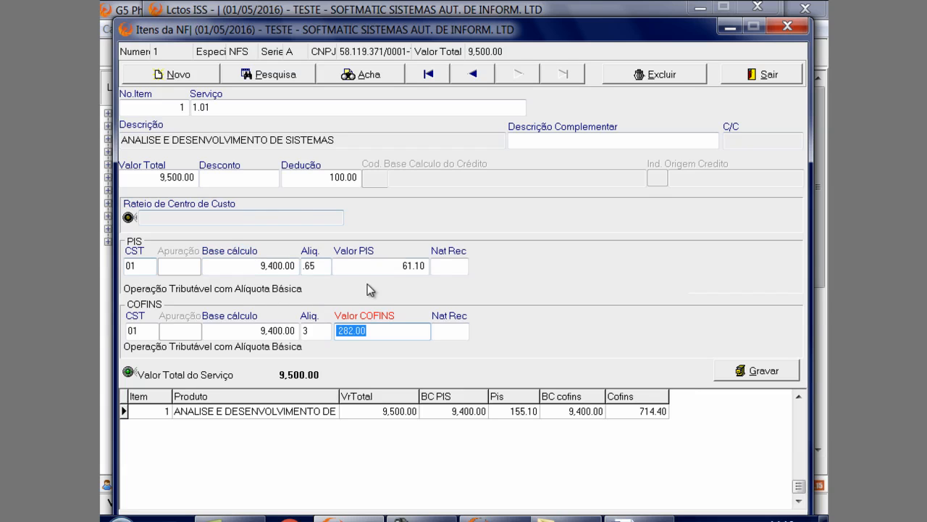
Save item 1 with its new PIS and COFINS rates and reload it from the item list
left_click(726, 369)
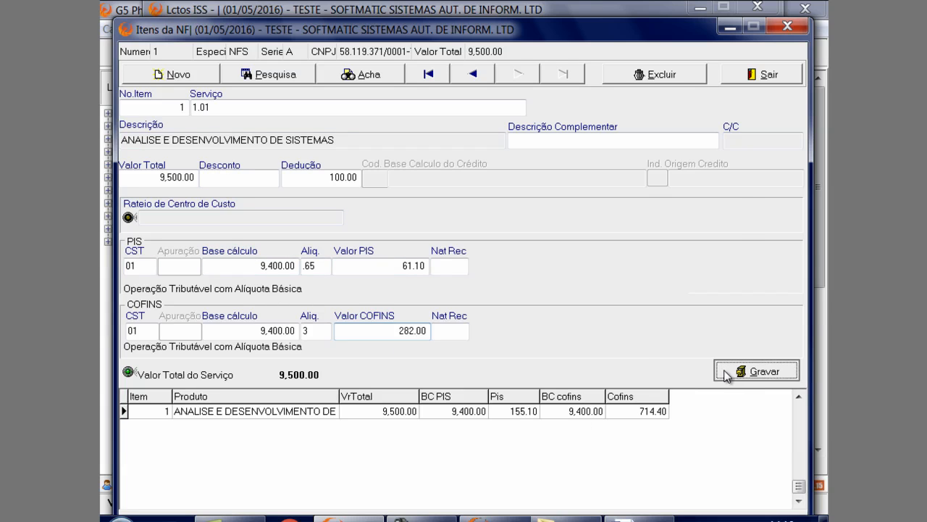
left_click(422, 333)
left_click(392, 411)
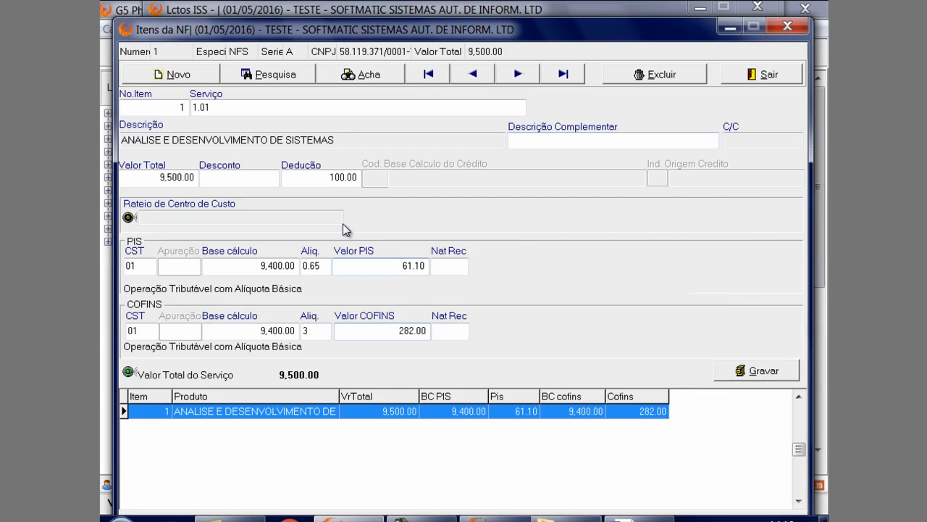
Open the registration of service 1.01 from the Serviço field and set its PIS/COFINS Entrada code to 99 - Outras Operações
left_click(317, 102)
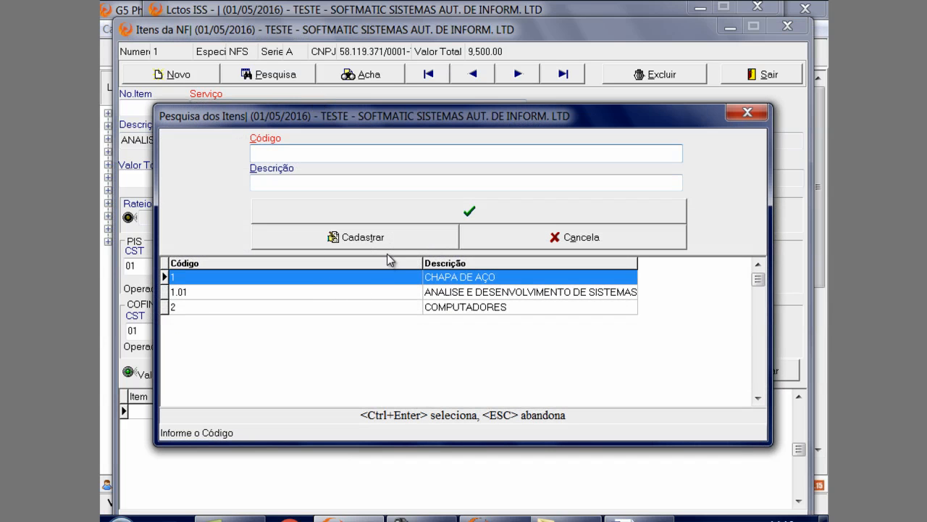
left_click(390, 236)
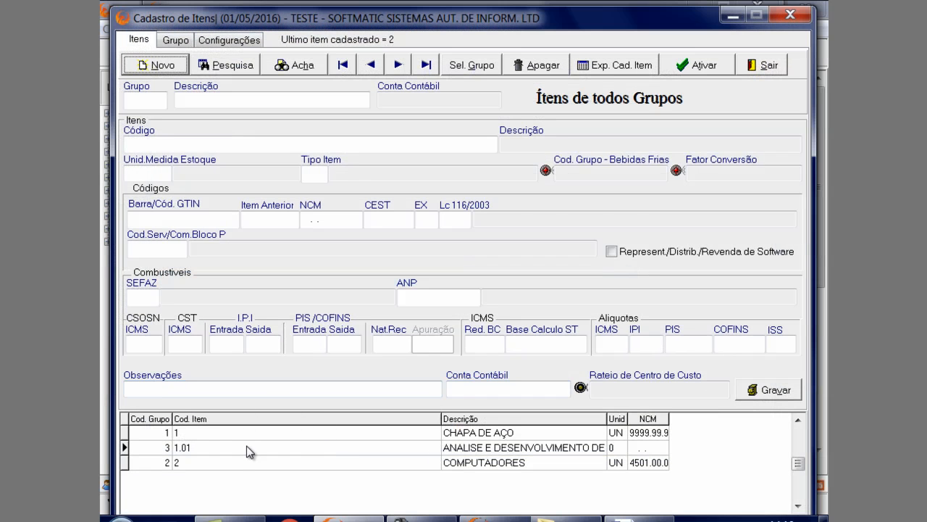
left_click(247, 447)
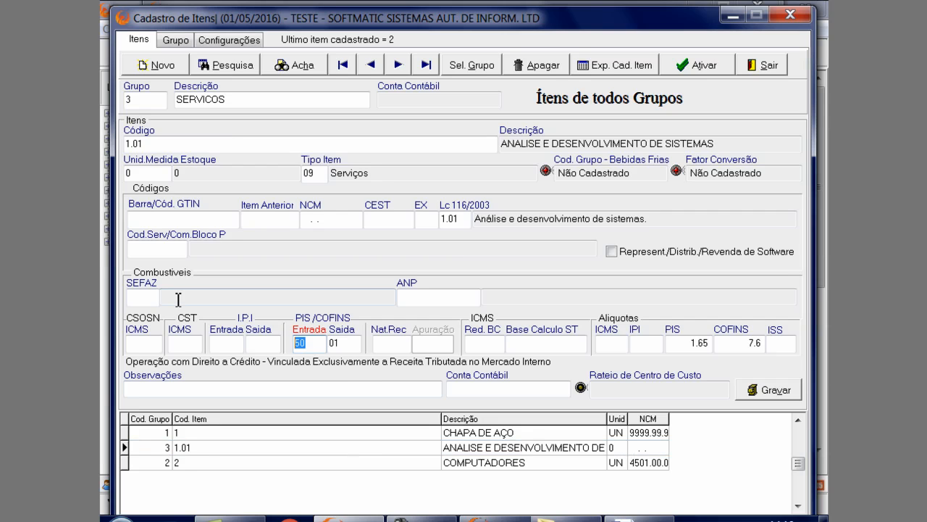
key("Down")
key("Down")
key("Down")
key("Down")
key("Down")
key("Down")
key("Down")
key("Down")
key("Down")
key("Down")
key("Down")
key("Down")
key("Down")
key("Down")
key("Down")
key("Down")
key("Down")
key("Down")
key("Down")
key("Down")
key("Down")
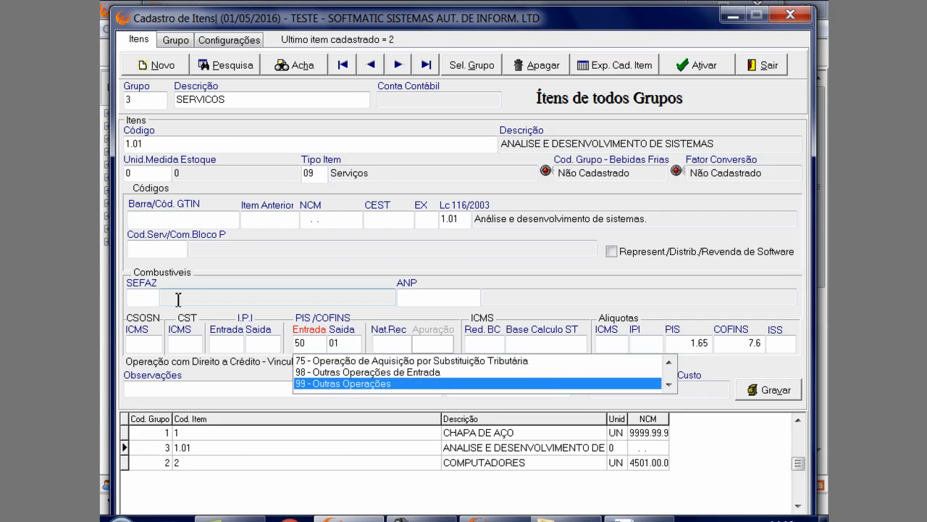
key("Return")
key("Return")
key("Return")
key("Return")
key("Return")
key("Return")
key("Return")
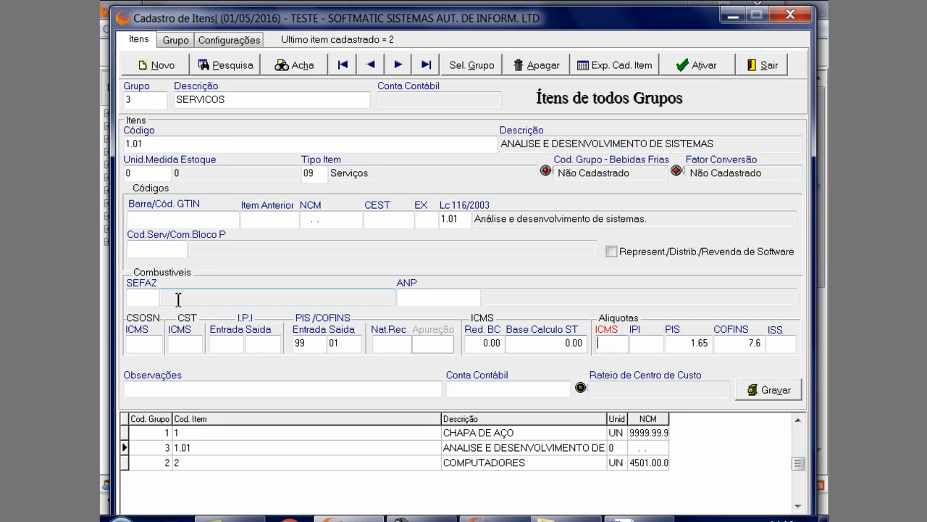
Set the registered rates of service 1.01 to PIS 0.65 and COFINS 3, save the record and close the item registration
type(".65")
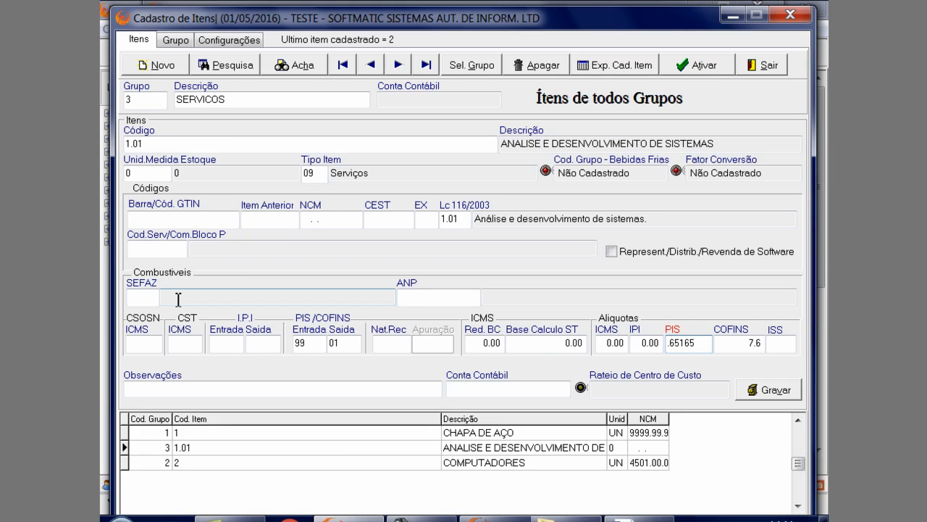
key("Return")
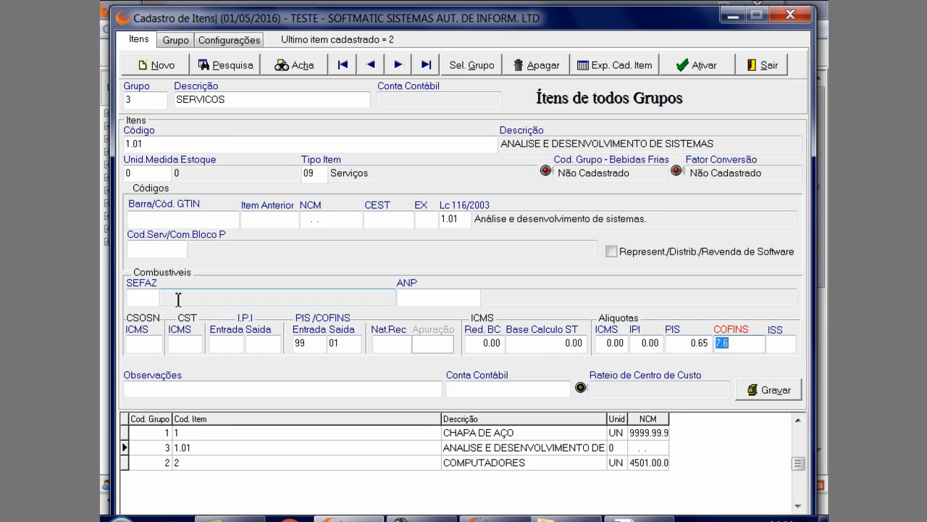
key("Return")
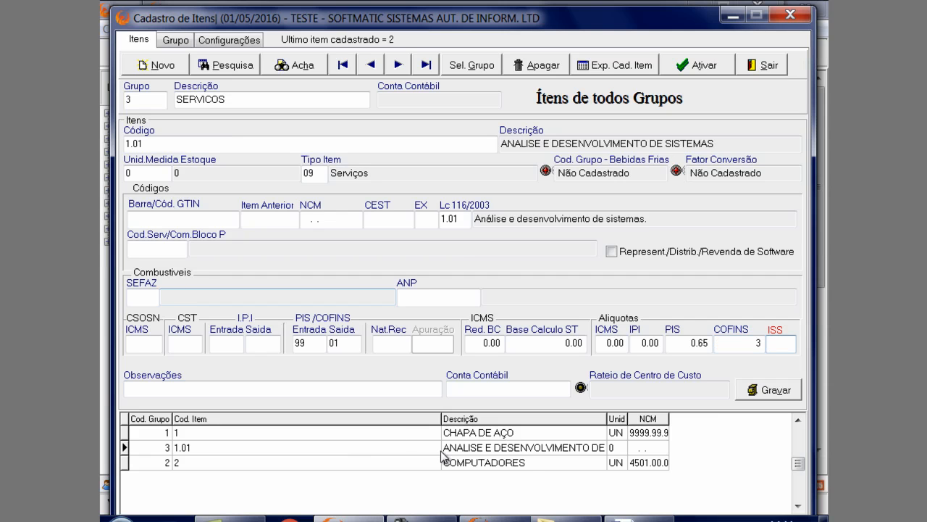
left_click(767, 390)
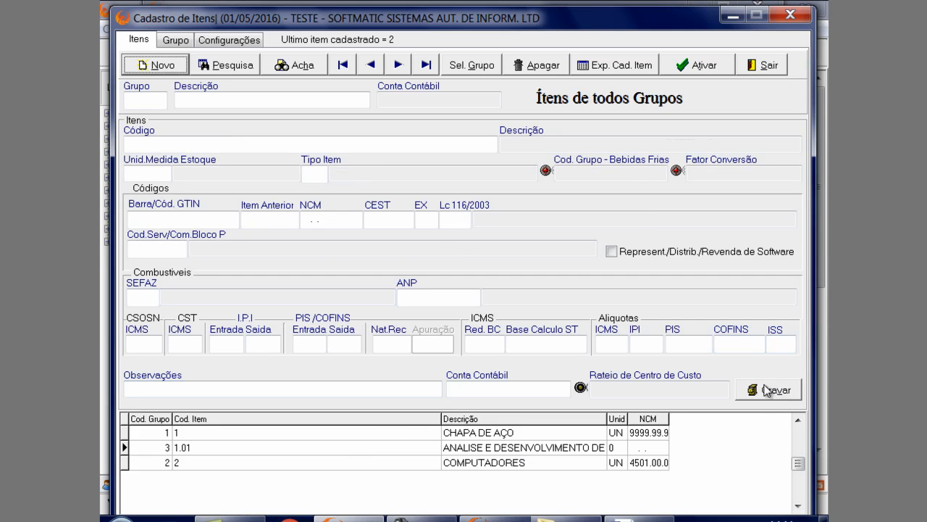
left_click(754, 71)
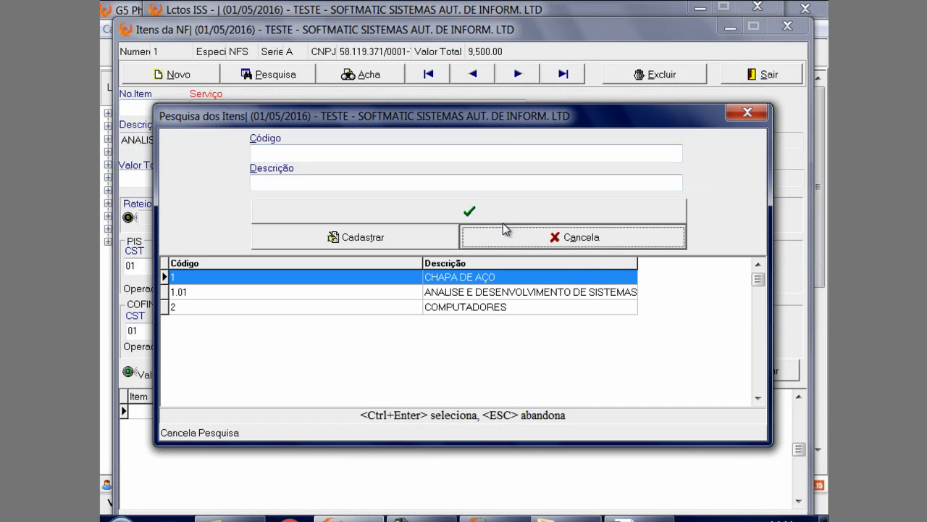
Close the item search, reload item 1, save it again and return to the service note
left_click(749, 113)
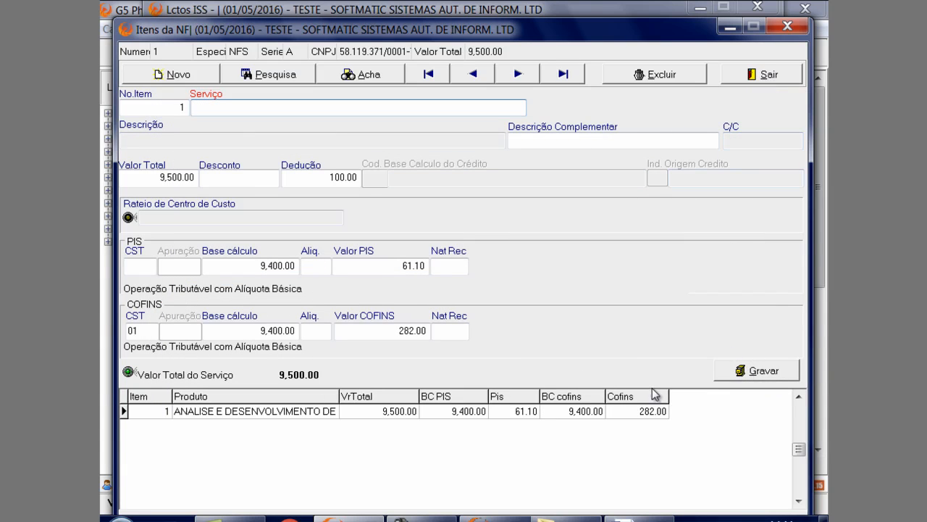
left_click(633, 413)
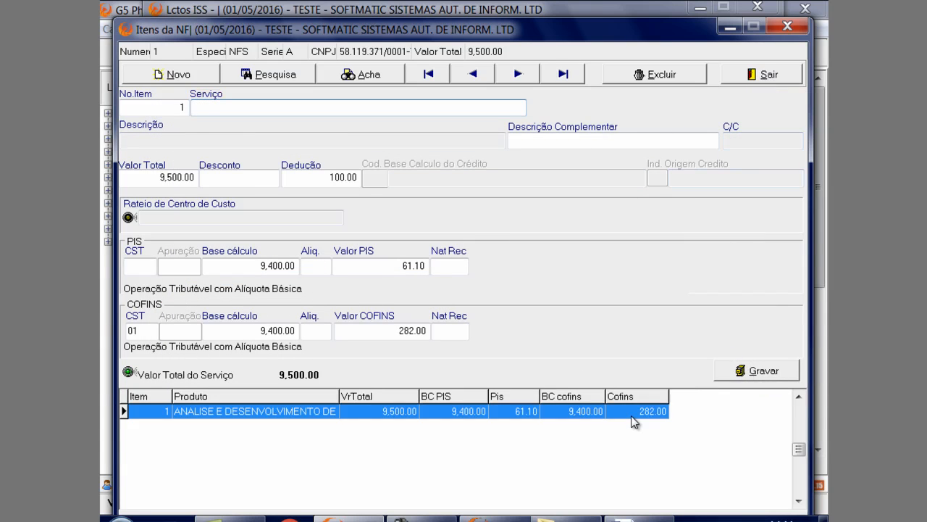
left_click(770, 373)
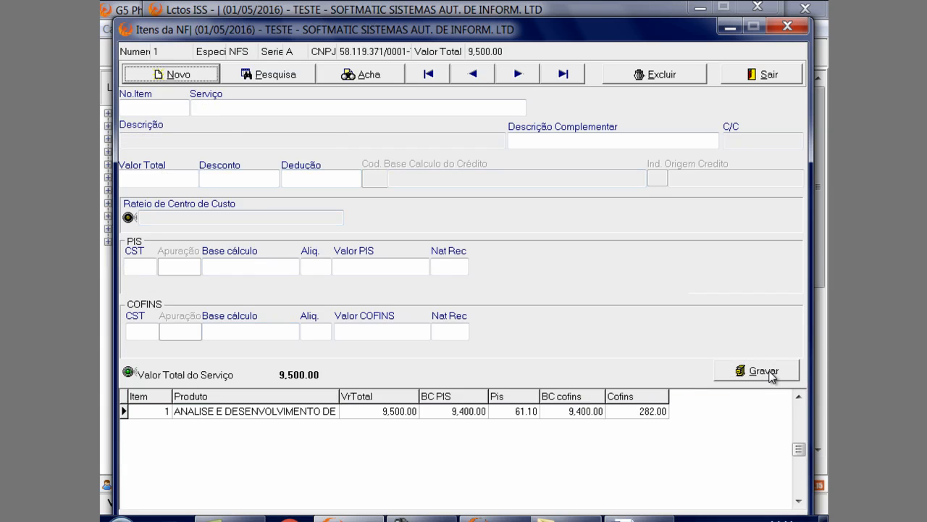
left_click(757, 80)
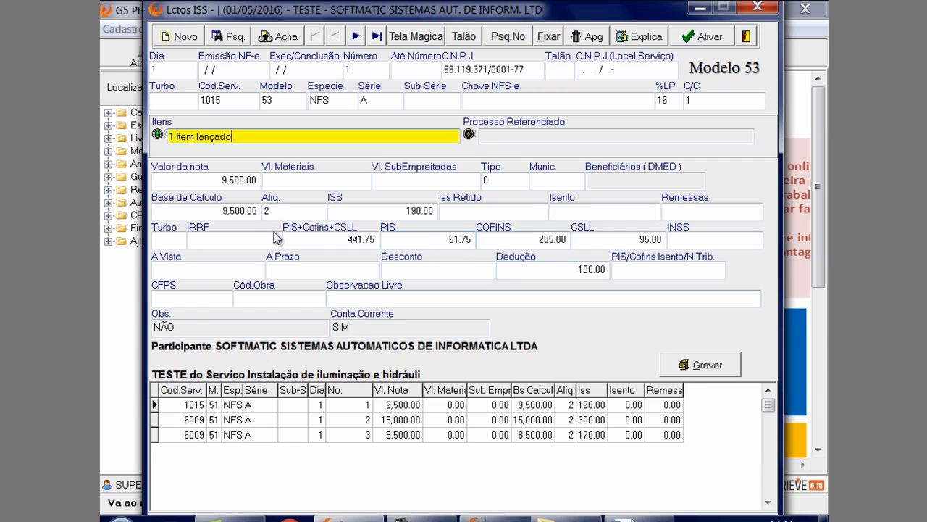
Review the service note's Turbo, Valor da nota and Base de Calculo fields
left_click(164, 244)
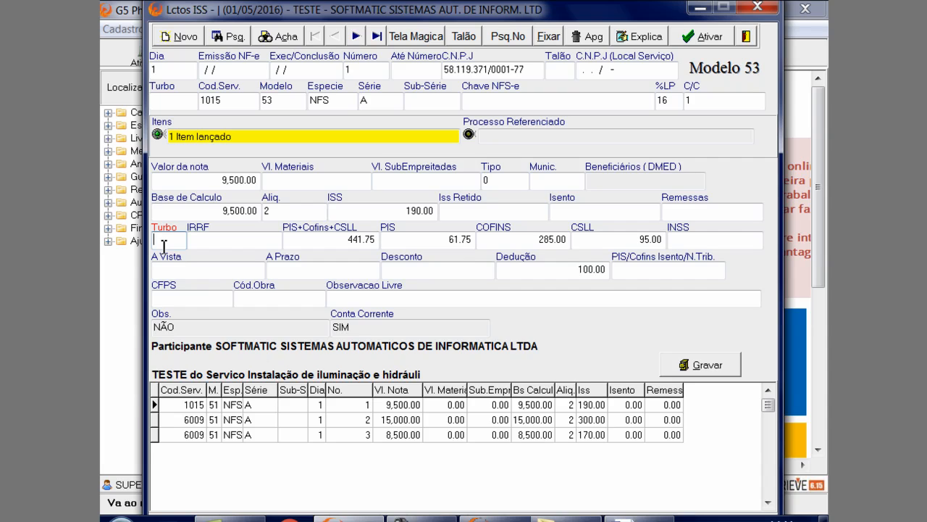
left_click(221, 182)
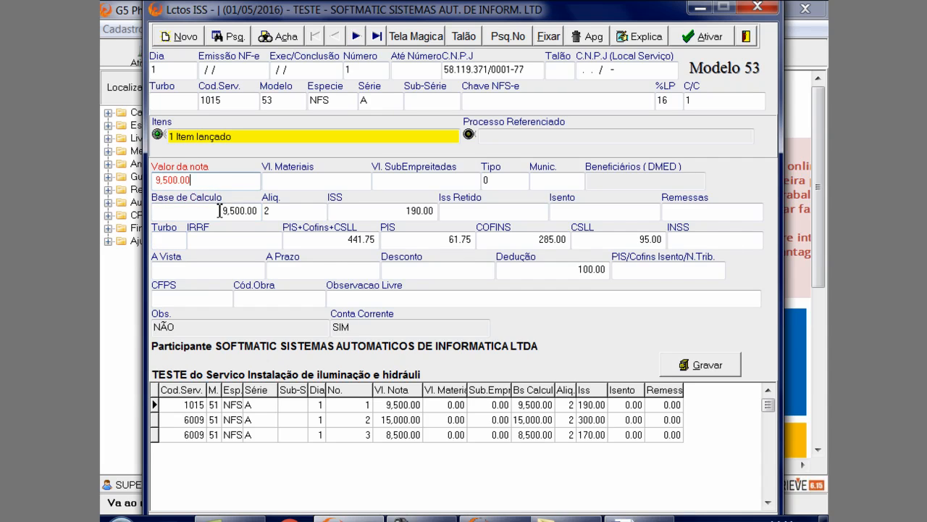
left_click(219, 210)
left_click(223, 181)
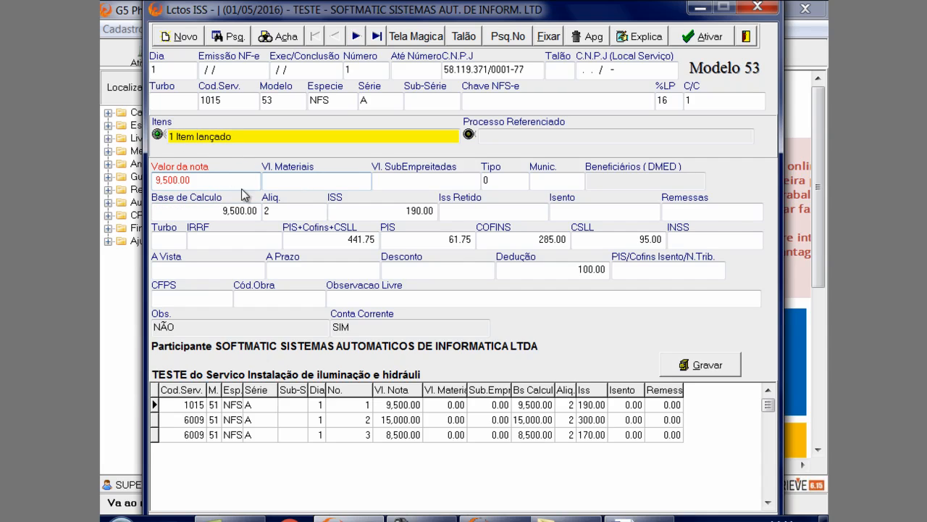
Open the note's materials deductions from Vl. Materiais, examine the fields of a new blank deduction and close without saving
left_click(295, 182)
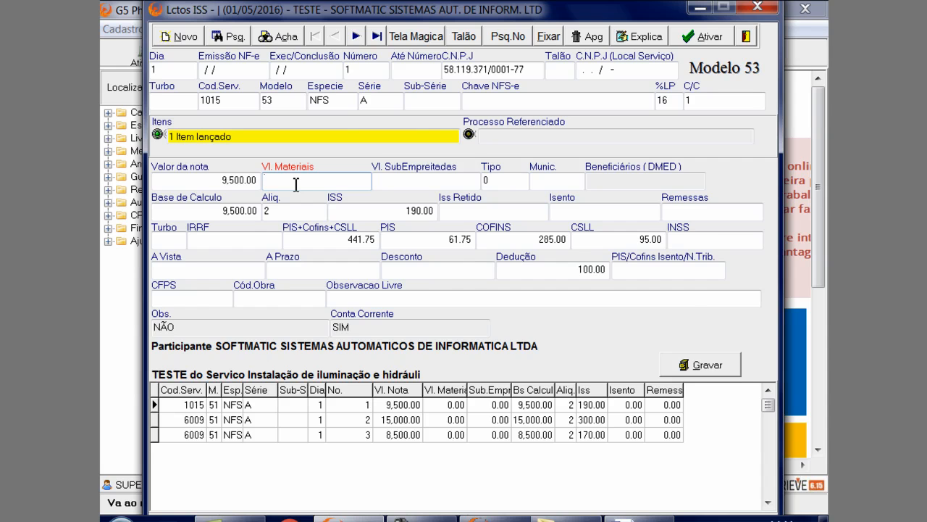
double_click(295, 183)
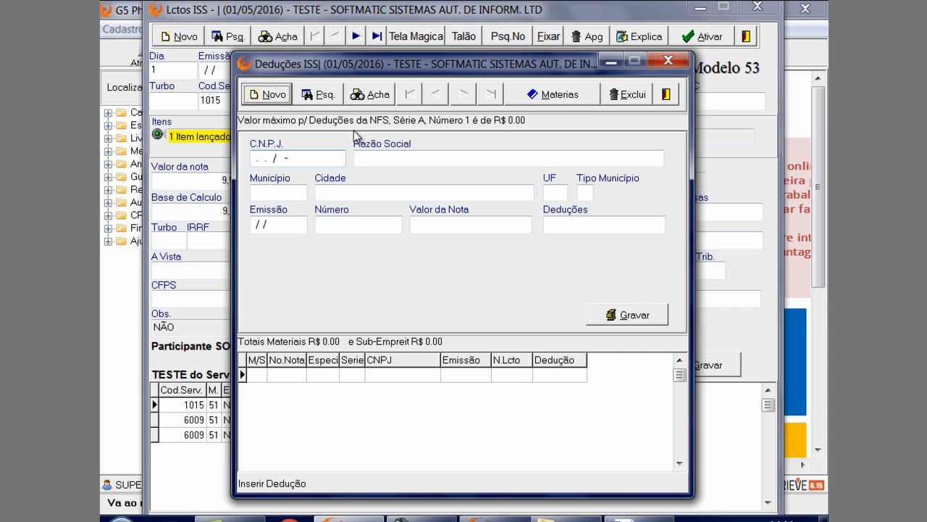
left_click_drag(469, 67, 574, 27)
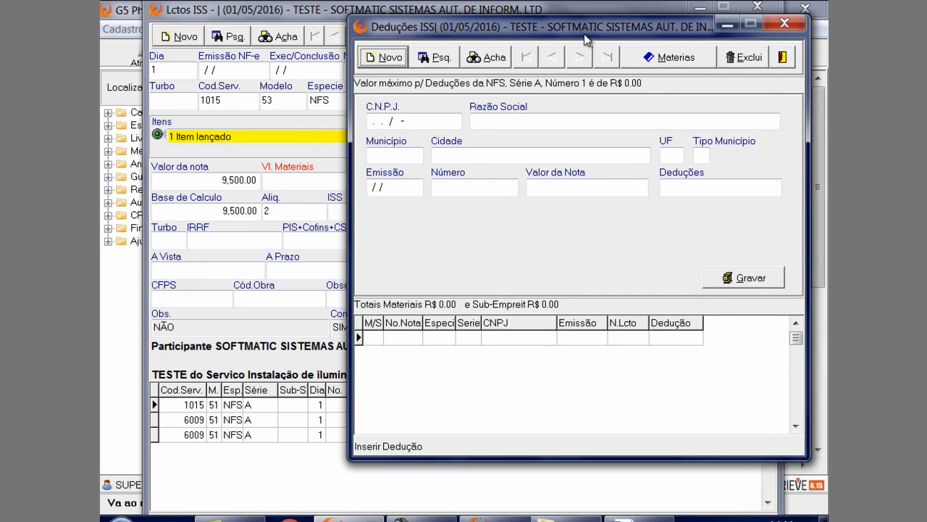
left_click(373, 58)
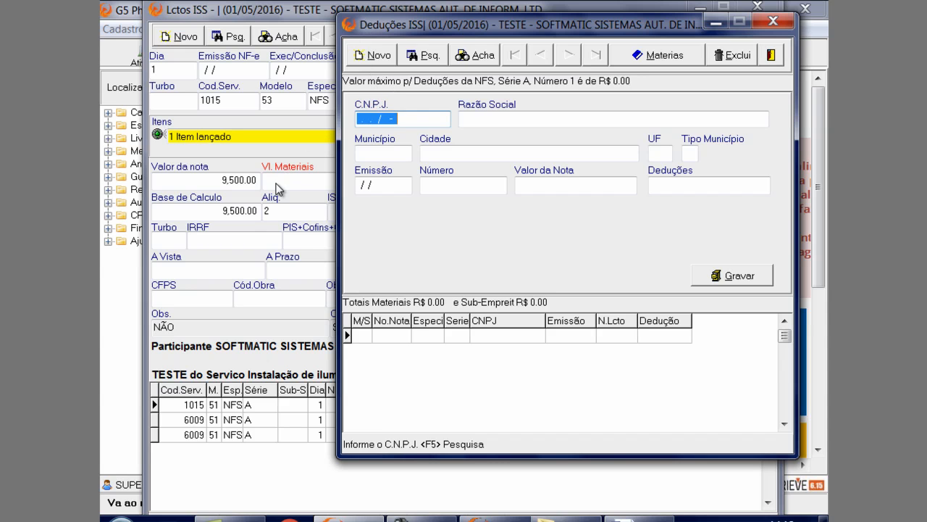
left_click_drag(585, 19, 465, 251)
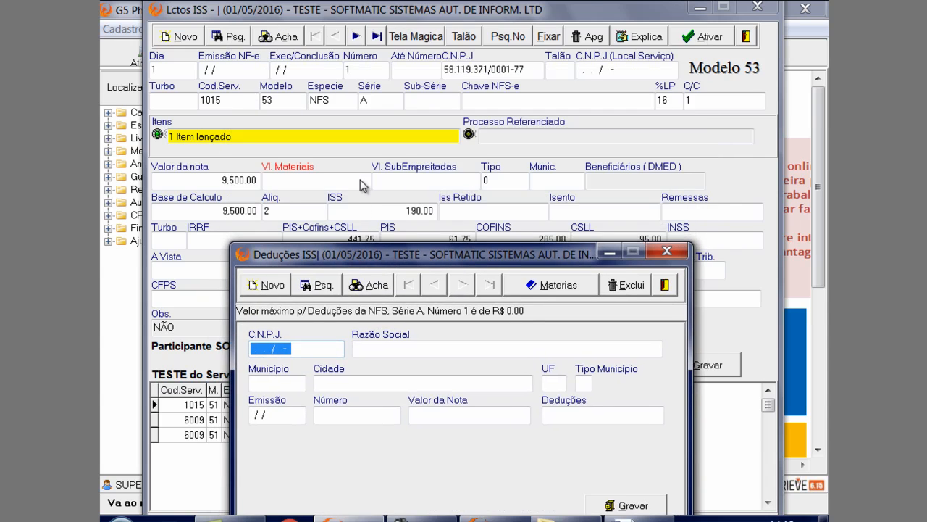
left_click_drag(369, 258, 369, 61)
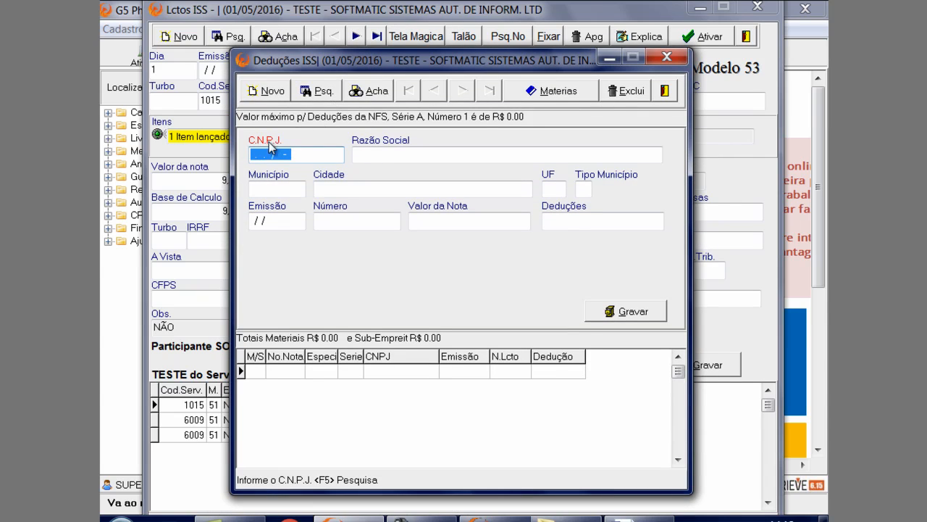
left_click(383, 158)
left_click(282, 191)
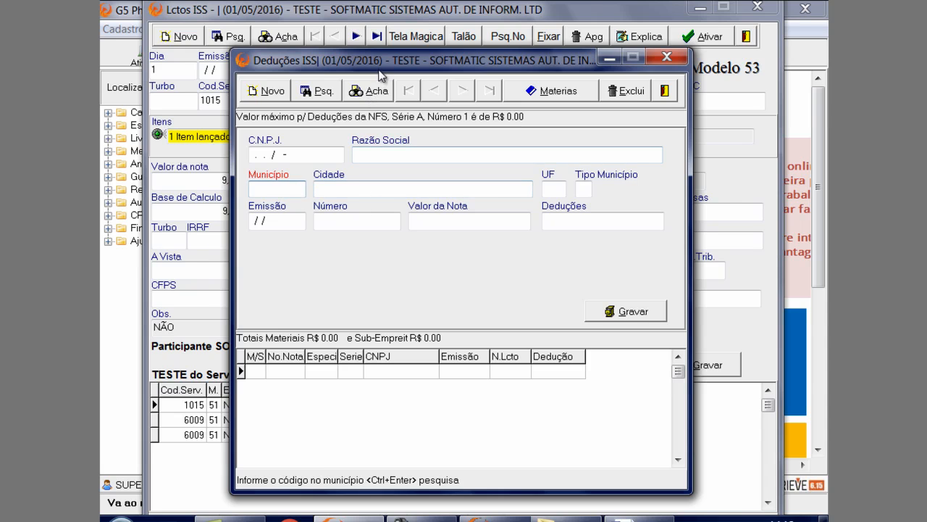
left_click_drag(380, 63, 490, 88)
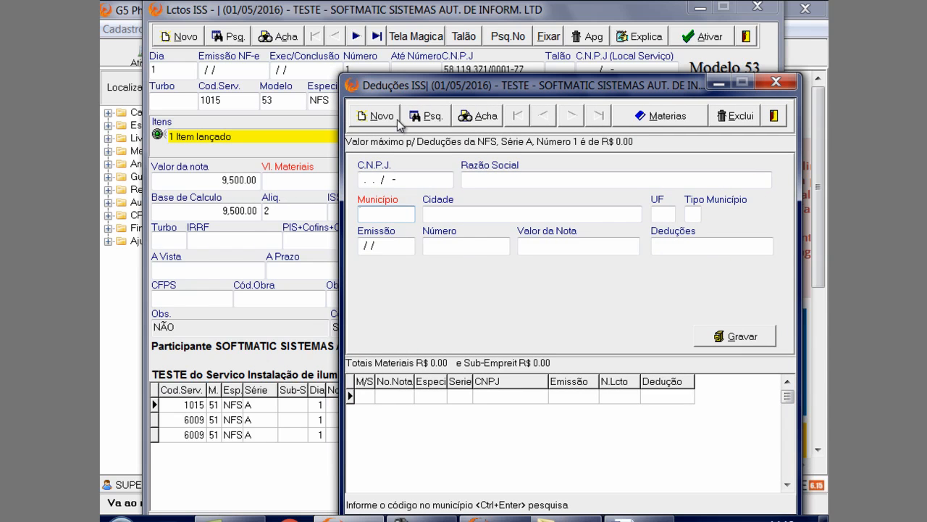
left_click_drag(401, 89, 223, 76)
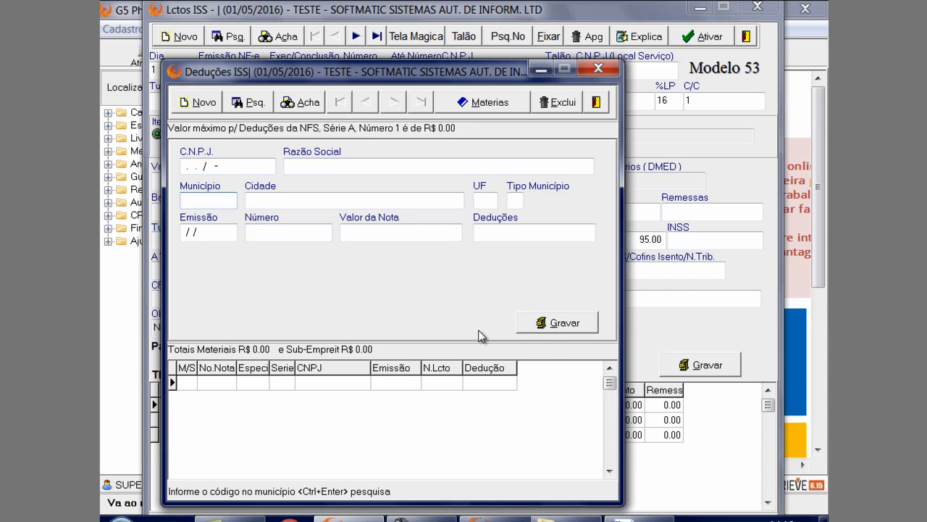
left_click(596, 101)
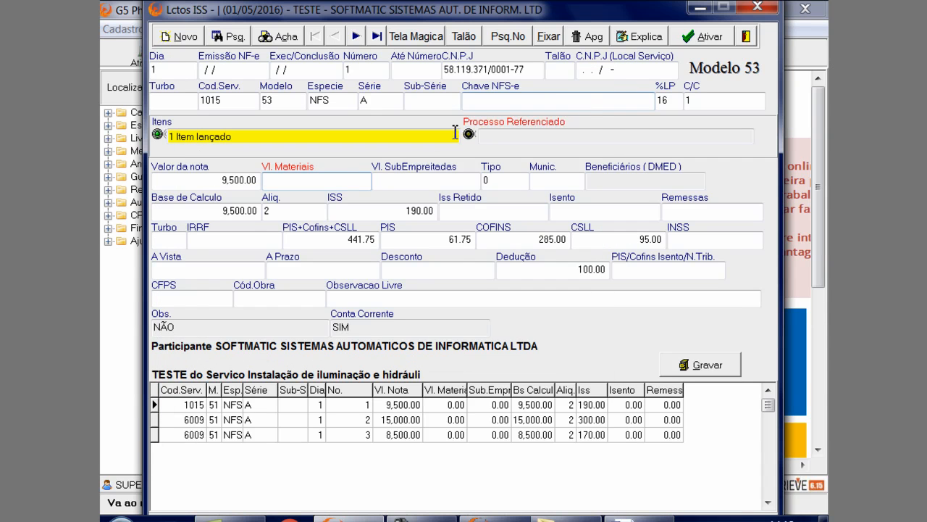
Open the note's subcontracting deductions from Vl. SubEmpreitadas, review the form and close it without adding a deduction
left_click(385, 185)
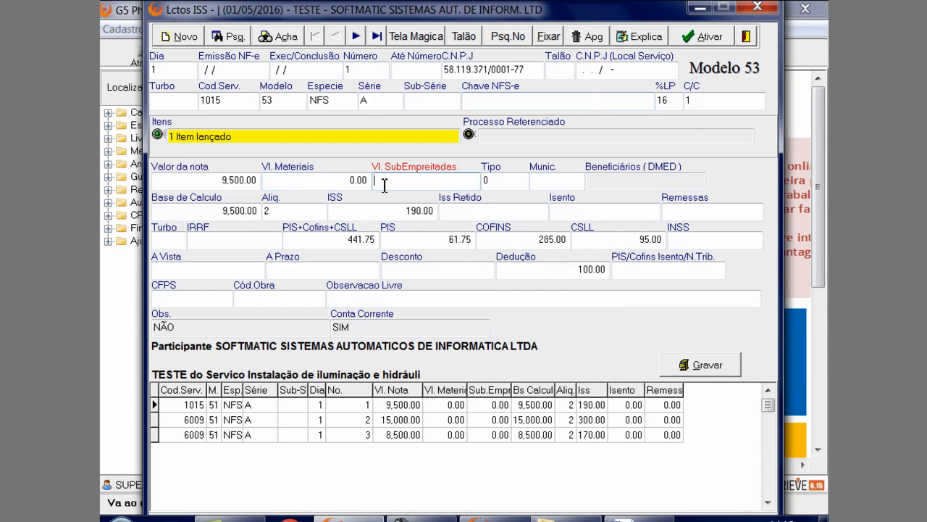
double_click(384, 186)
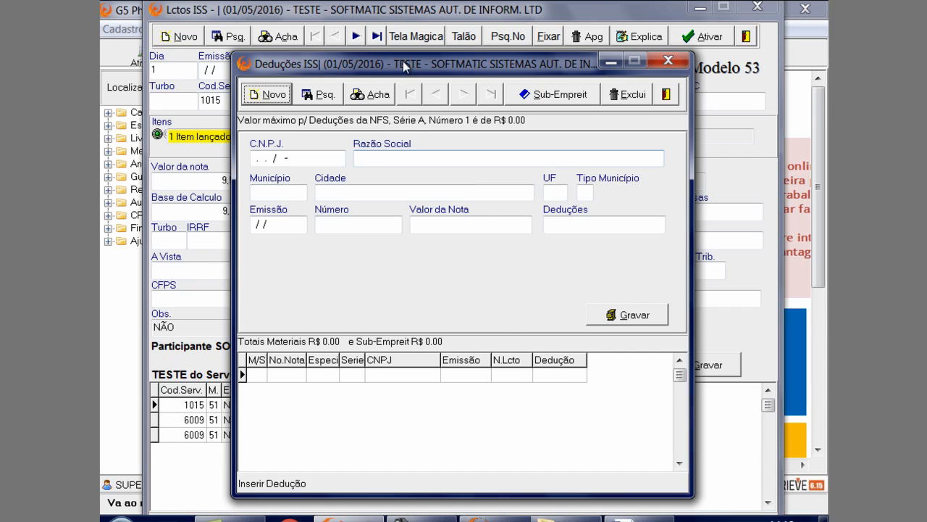
left_click_drag(405, 67, 401, 83)
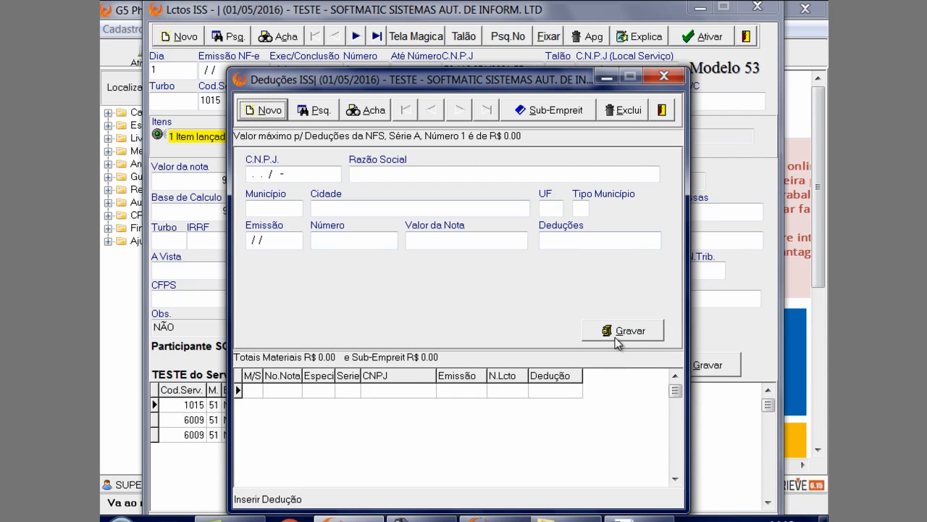
left_click(661, 110)
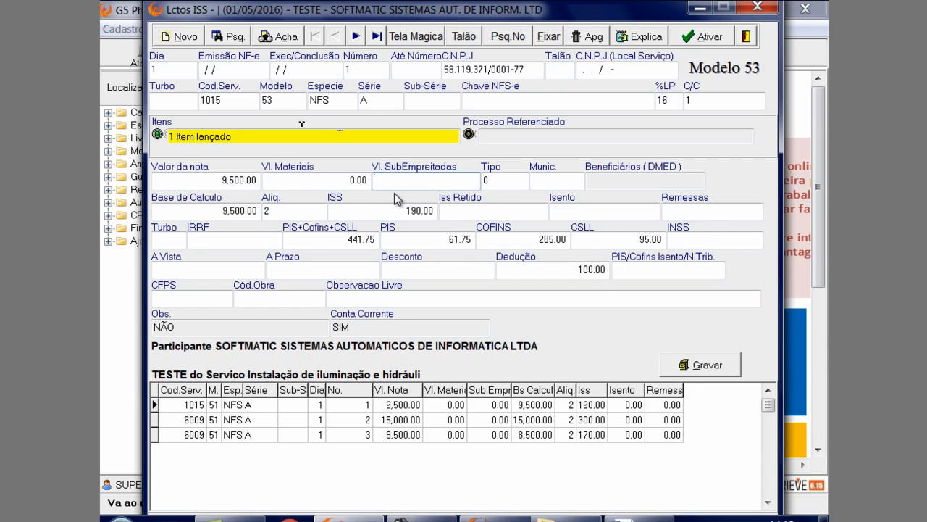
Display the available options for the service note's Tipo field
left_click(518, 185)
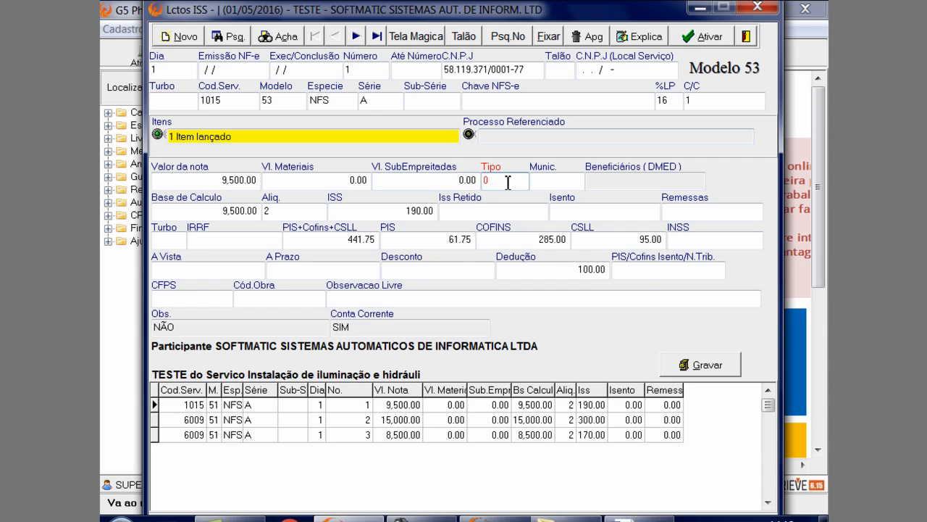
left_click(498, 170)
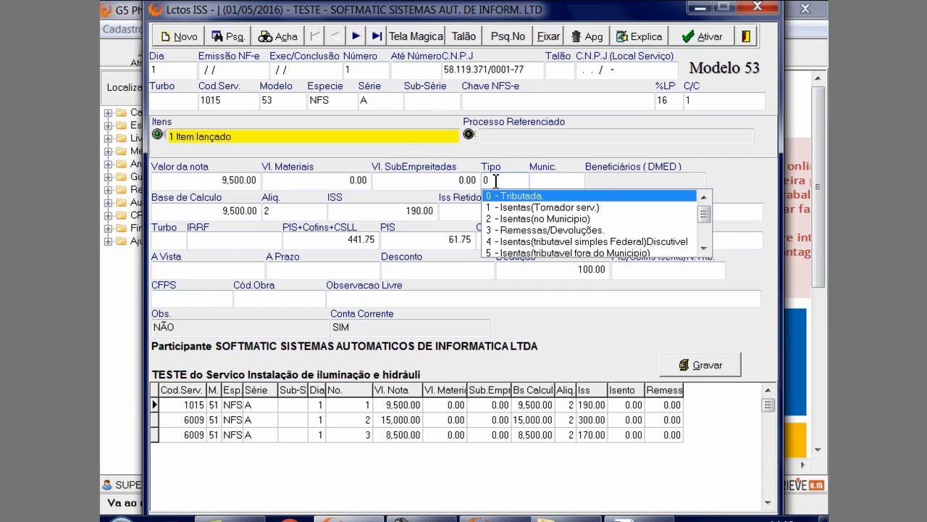
Set the service note's Tipo to 0 - Tributada
key("Return")
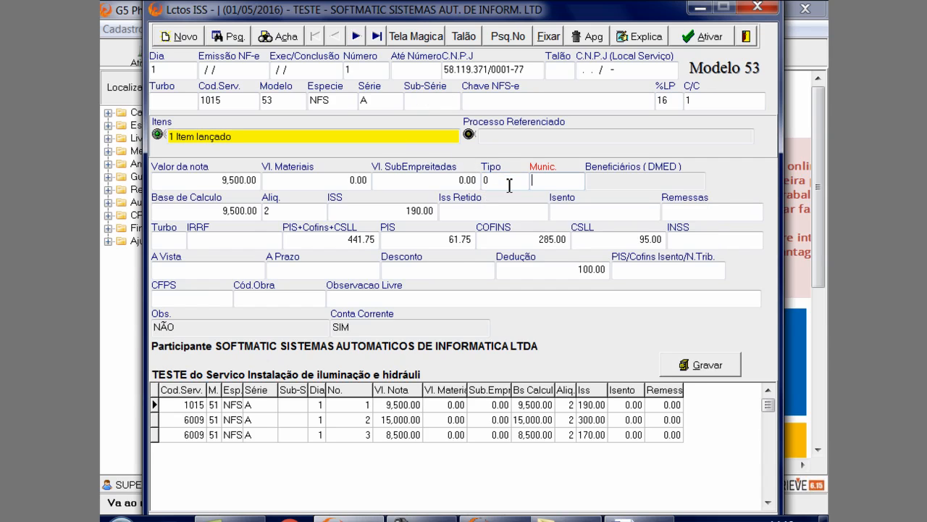
left_click(510, 185)
left_click(509, 185)
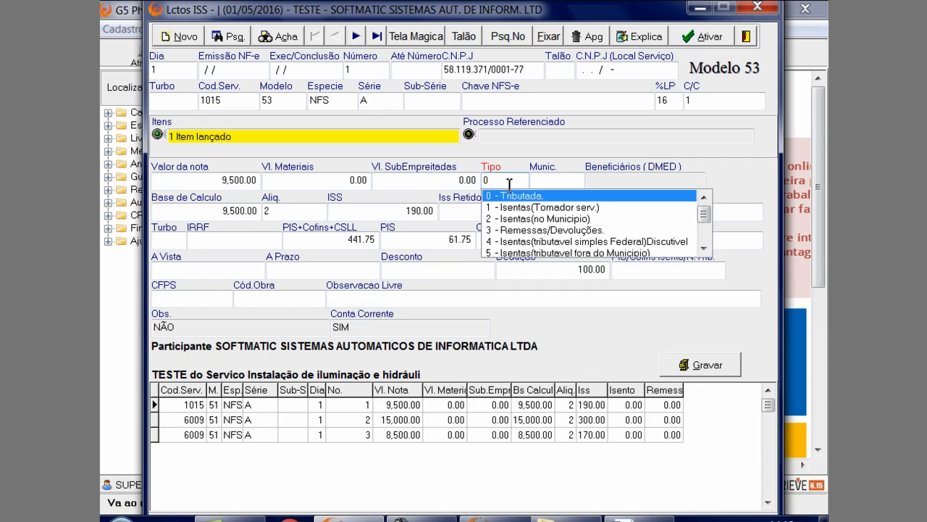
key("Return")
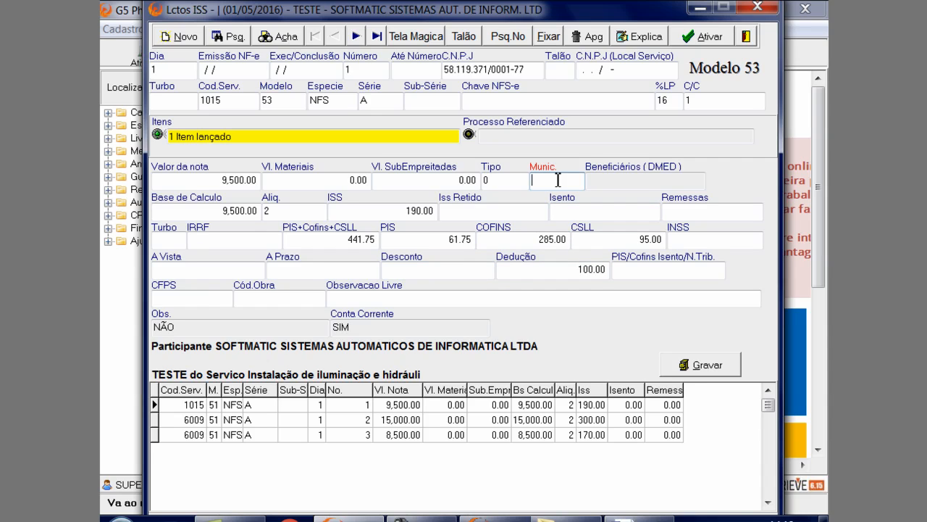
Review the note's Beneficiários (DMED), Base de Calculo, Aliq. and ISS fields
left_click(605, 181)
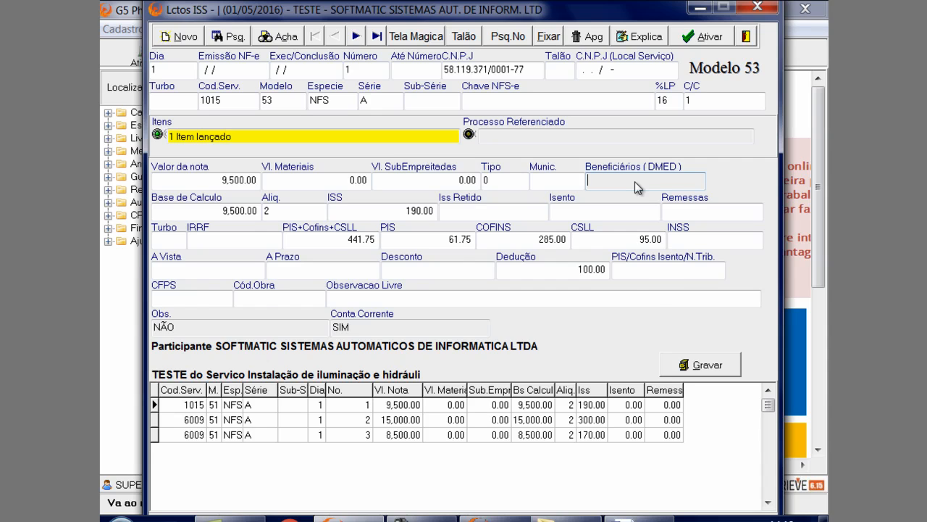
double_click(635, 181)
left_click(628, 212)
left_click(229, 210)
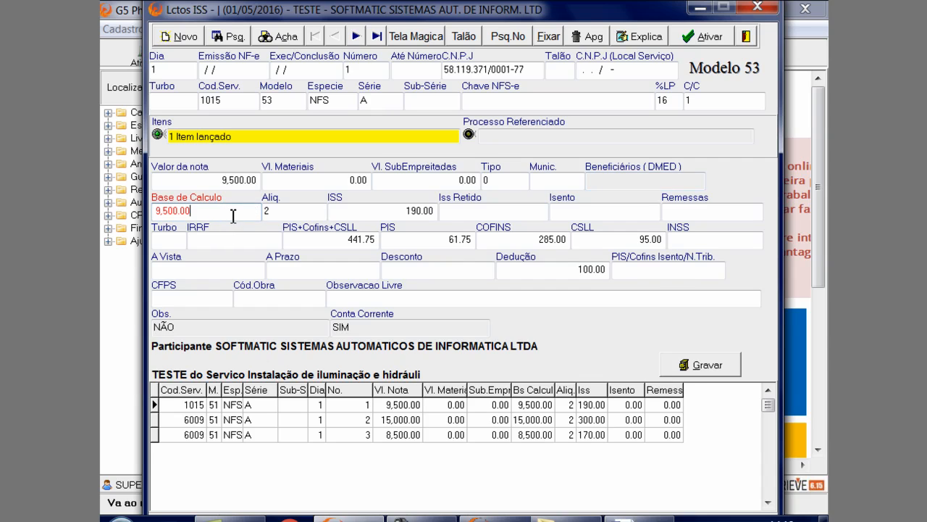
left_click(310, 211)
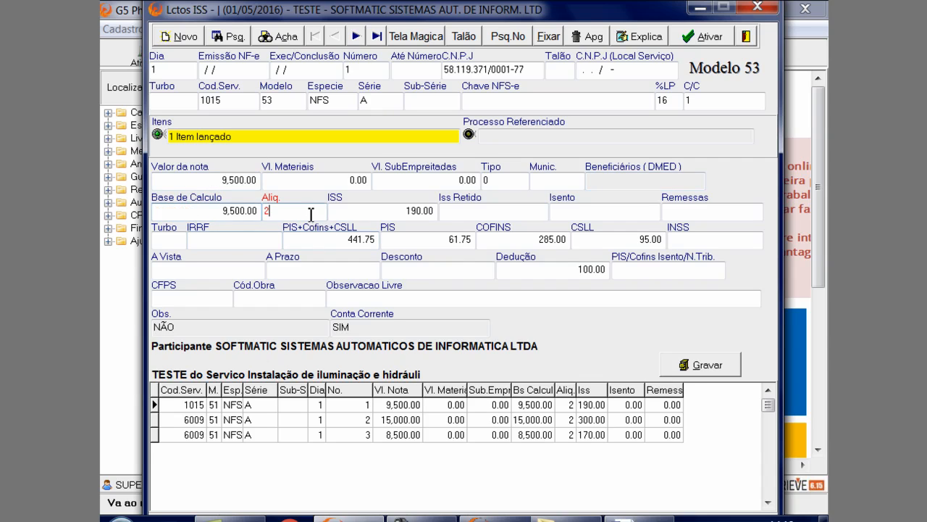
left_click(377, 210)
left_click(336, 232)
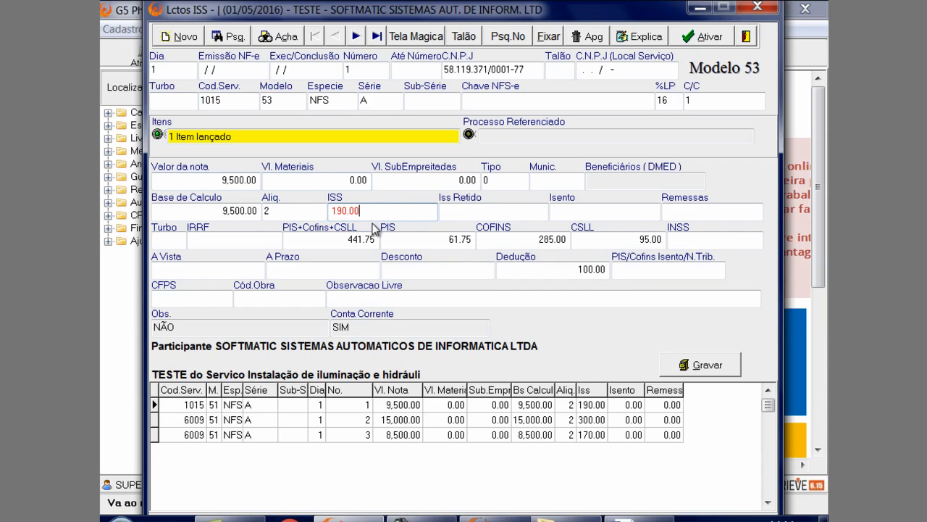
Open the service register from the note's Cod.Serv. lookup and load service 1015, Instalação de iluminação e hidráuli
left_click(230, 101)
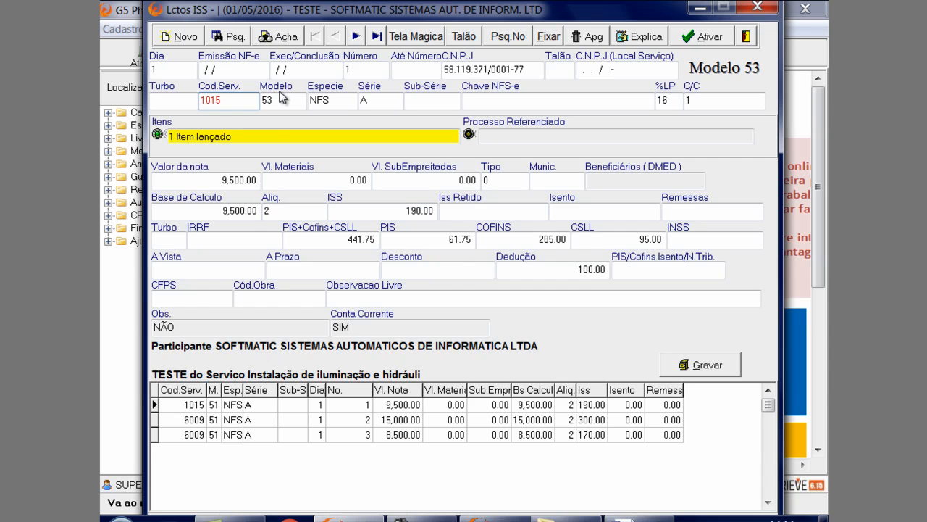
key("F2")
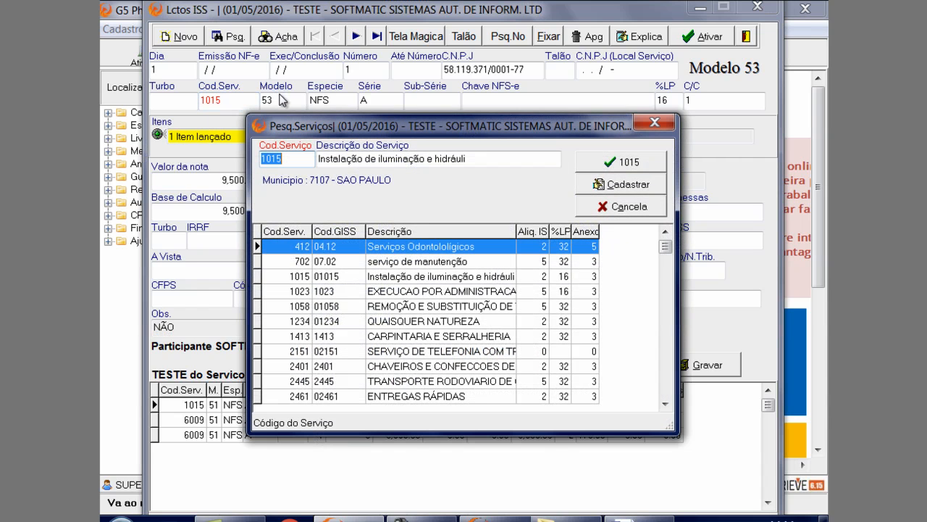
left_click_drag(284, 125, 323, 54)
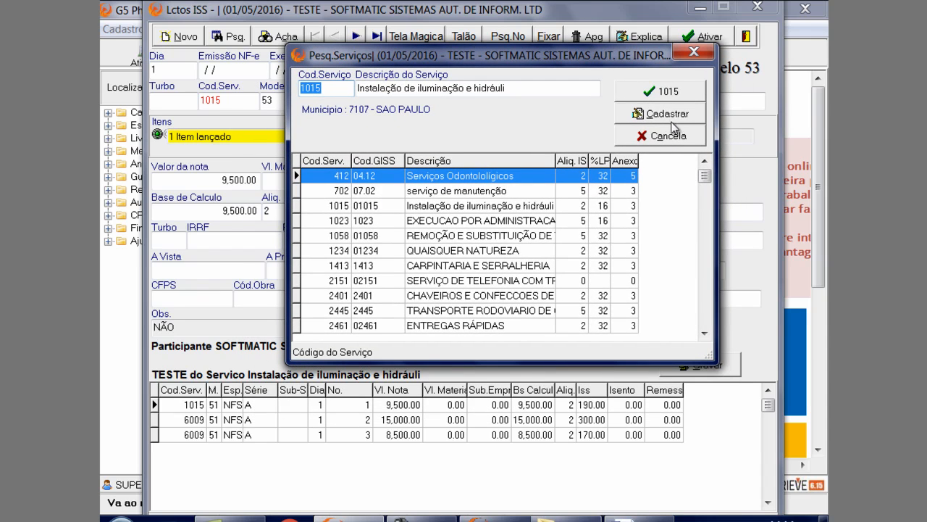
left_click(632, 113)
left_click_drag(550, 78, 565, 35)
left_click(449, 319)
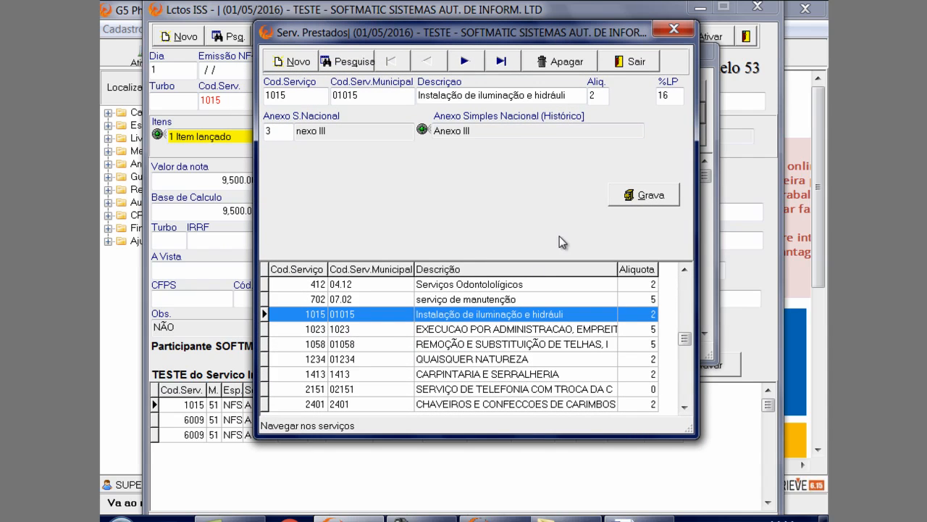
Review service 1015's code, description and Aliq. fields and choose 3 - Anexo III as its Anexo S.Nacional
left_click(285, 103)
left_click_drag(434, 95, 594, 96)
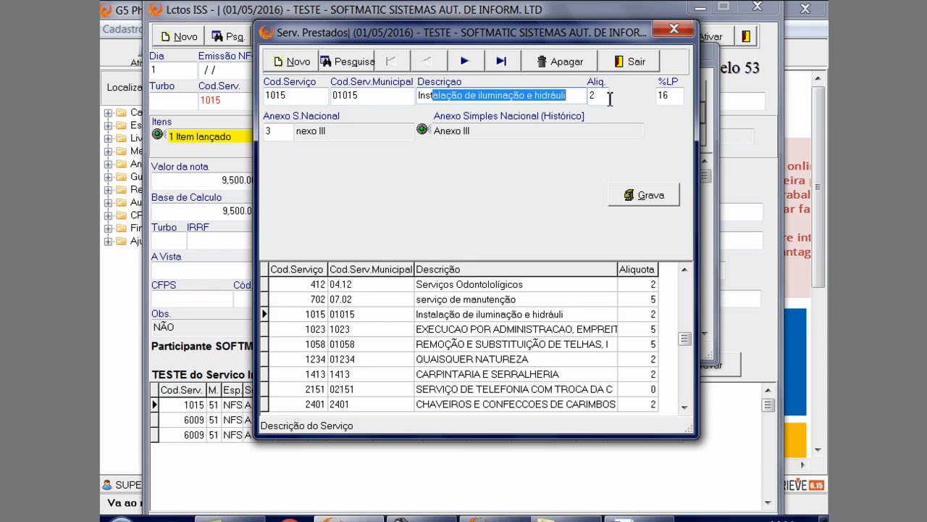
left_click(602, 96)
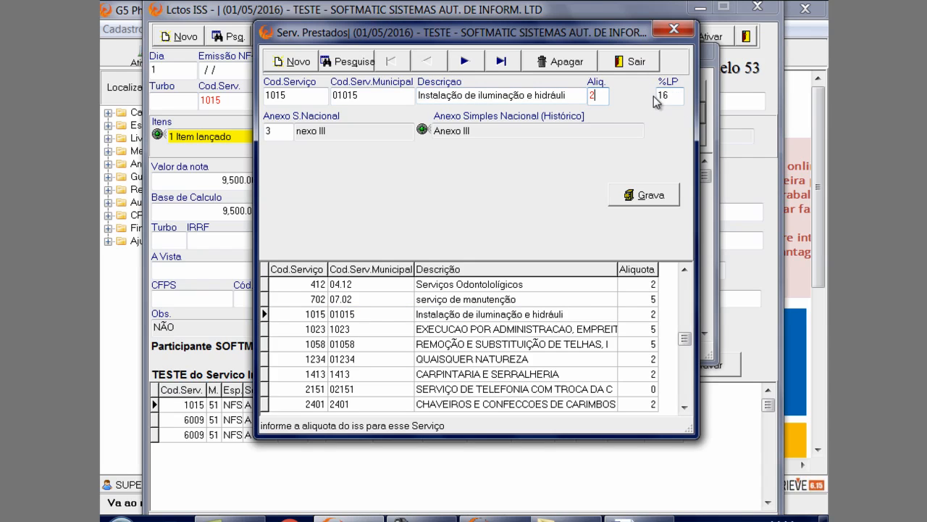
left_click(293, 131)
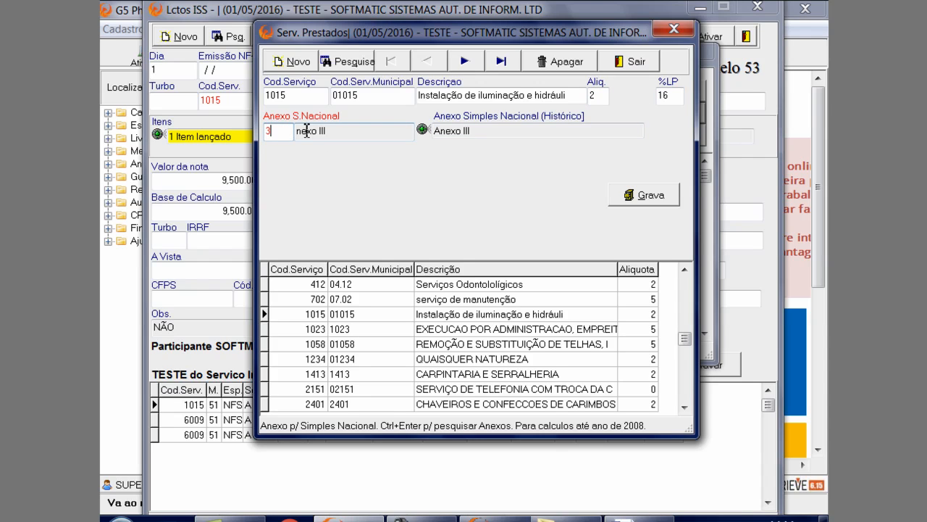
left_click(307, 130)
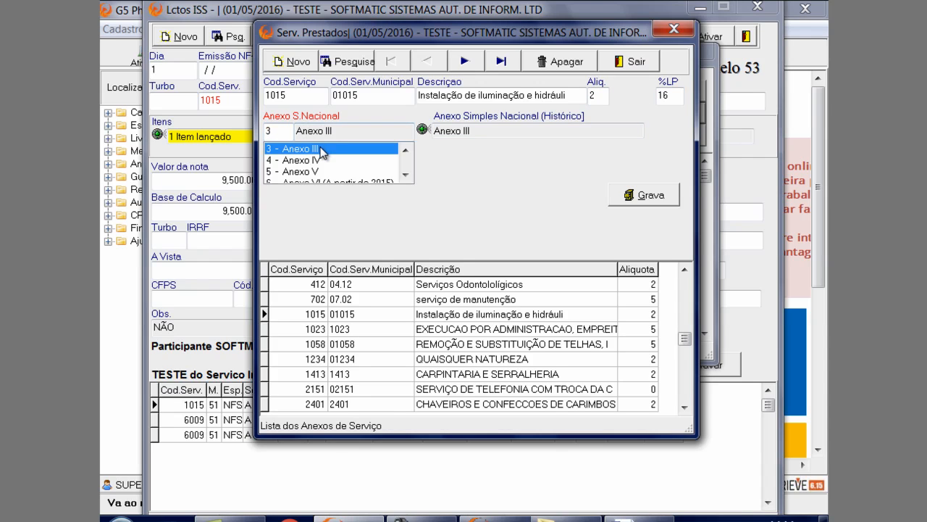
left_click(324, 148)
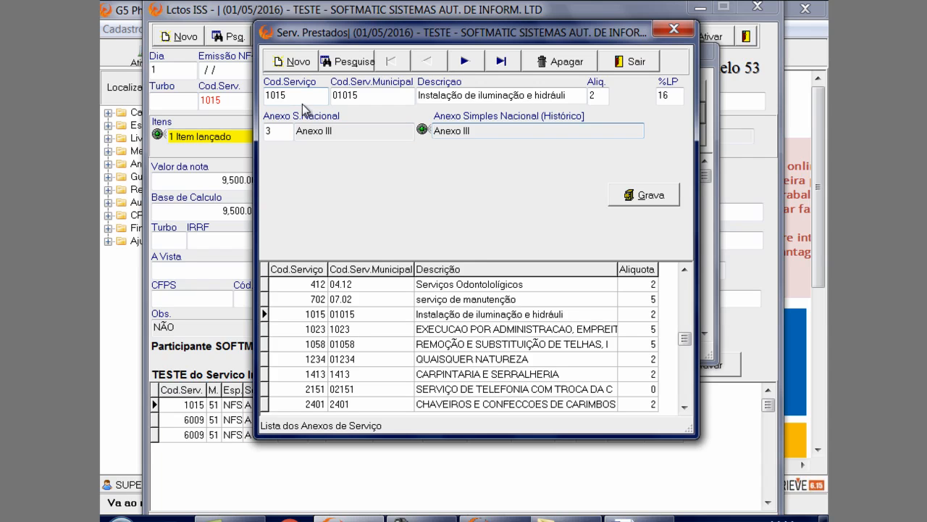
Examine the annex options in the service's Anexo Simples Nacional history, then close it and the service register without adding an entry
double_click(509, 133)
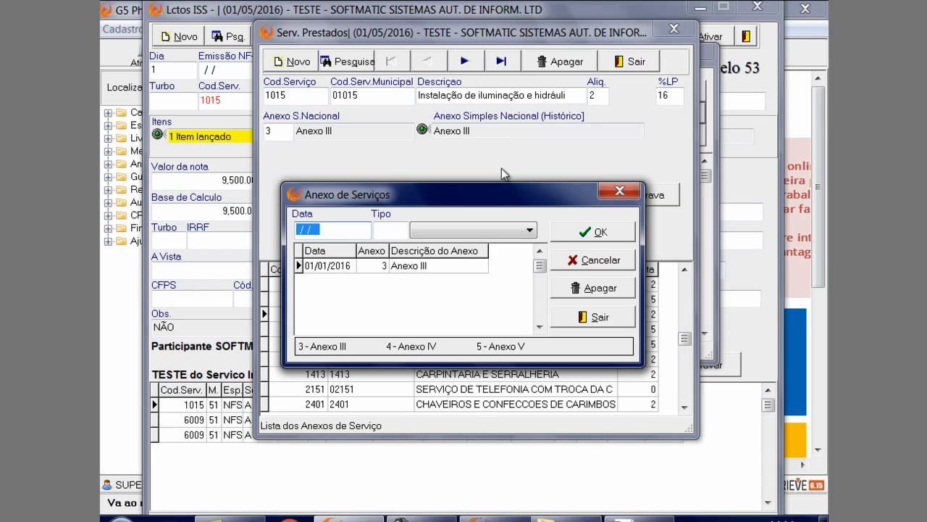
left_click_drag(497, 188, 497, 129)
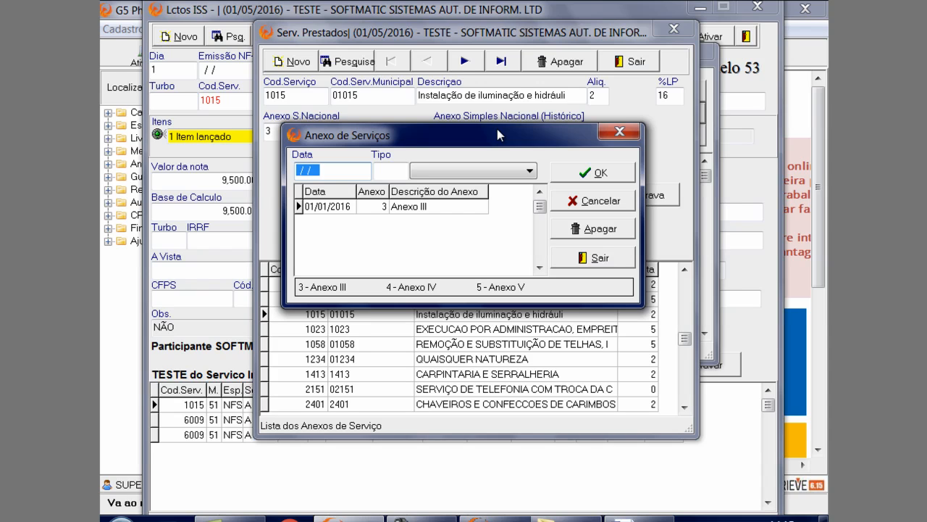
mouse_move(497, 129)
left_mouse_down()
mouse_move(490, 185)
mouse_move(497, 145)
left_mouse_up()
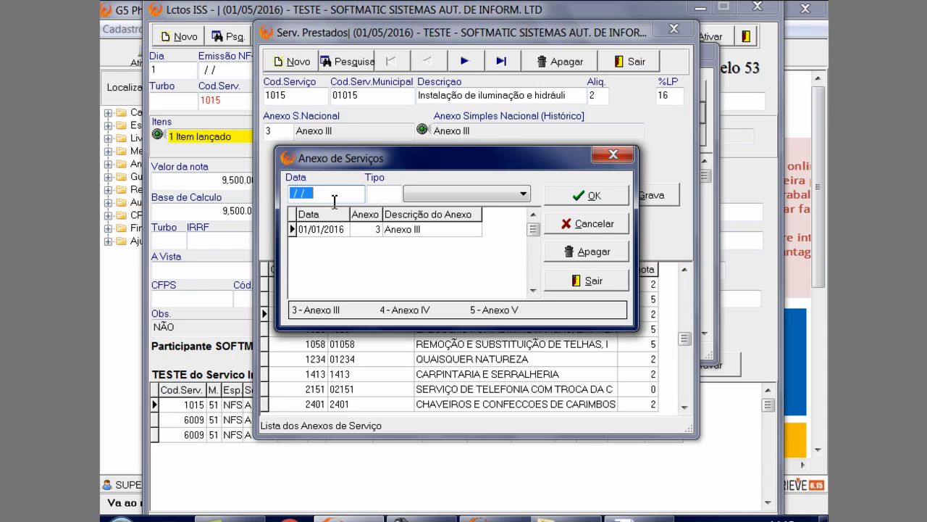
left_click(498, 197)
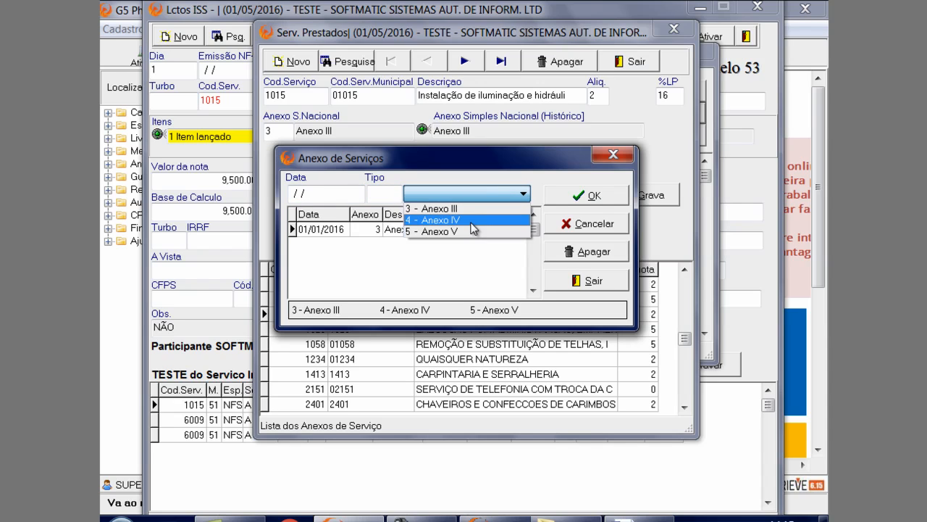
left_click(488, 196)
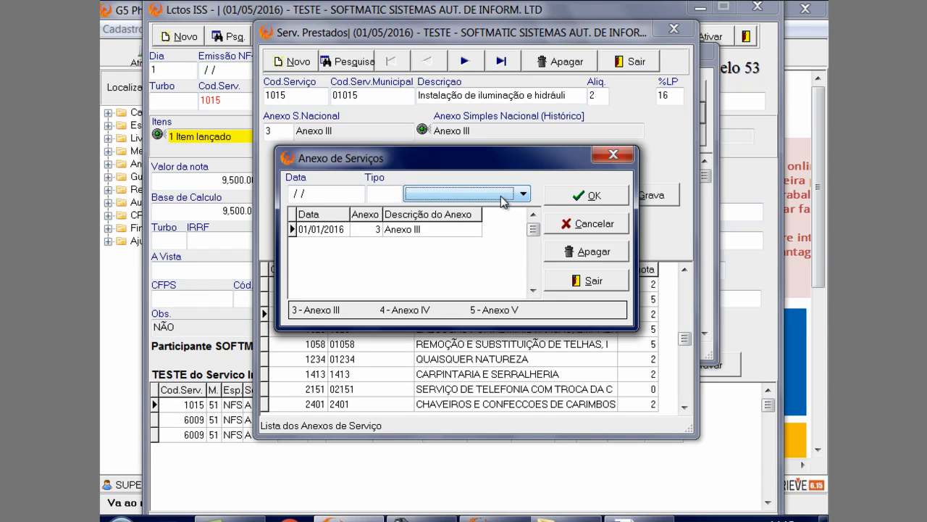
left_click(612, 155)
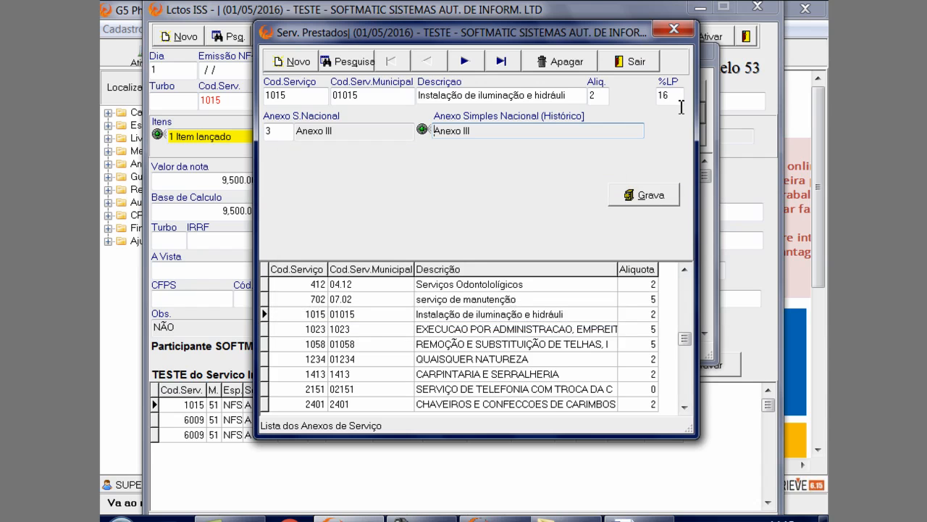
left_click(632, 61)
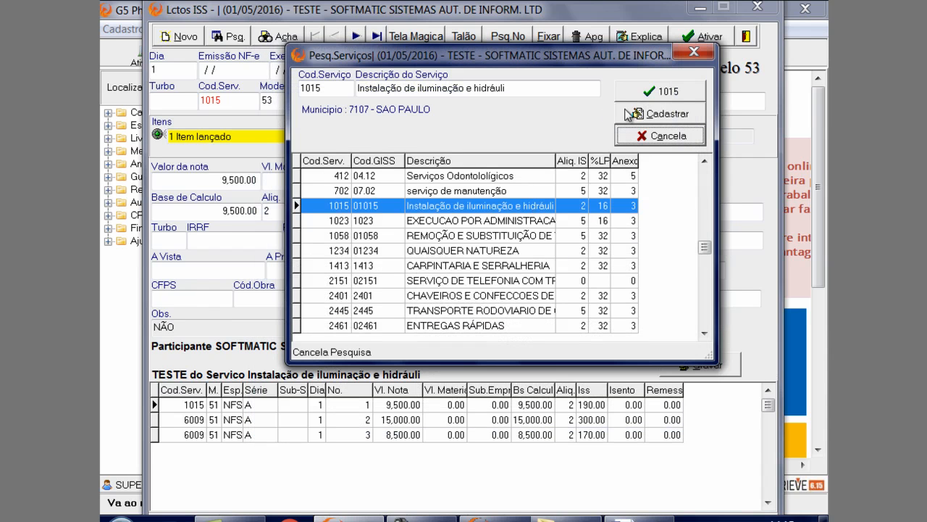
Reopen the service register, save service 1015 and apply it as the note's Cod.Serv
left_click(647, 116)
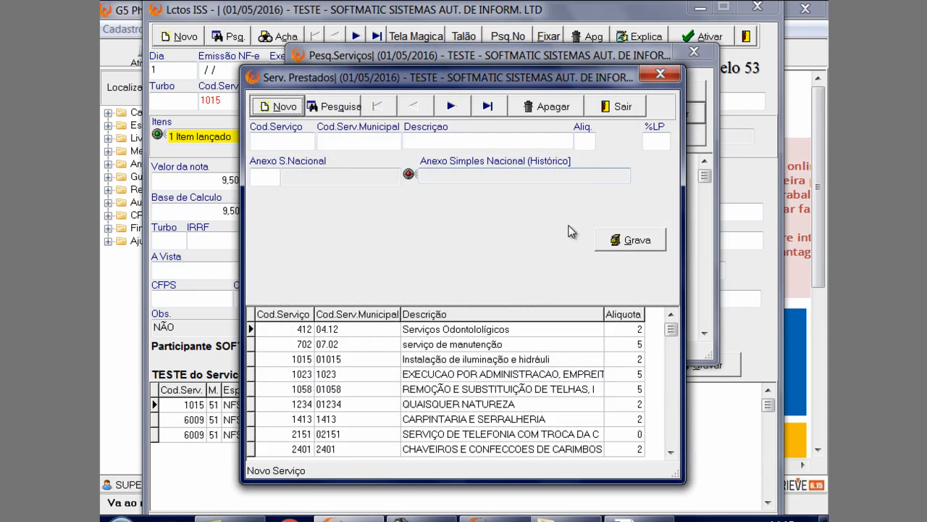
left_click(529, 345)
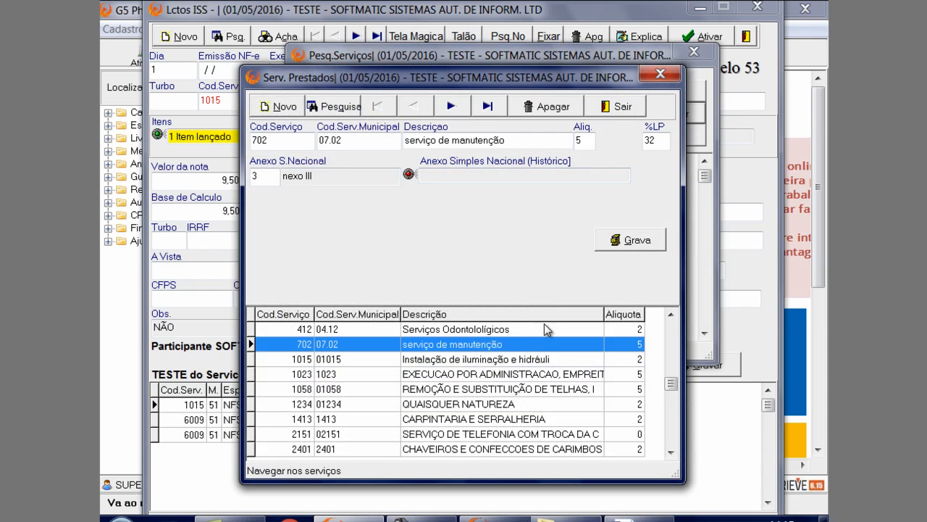
left_click(506, 360)
left_click(628, 240)
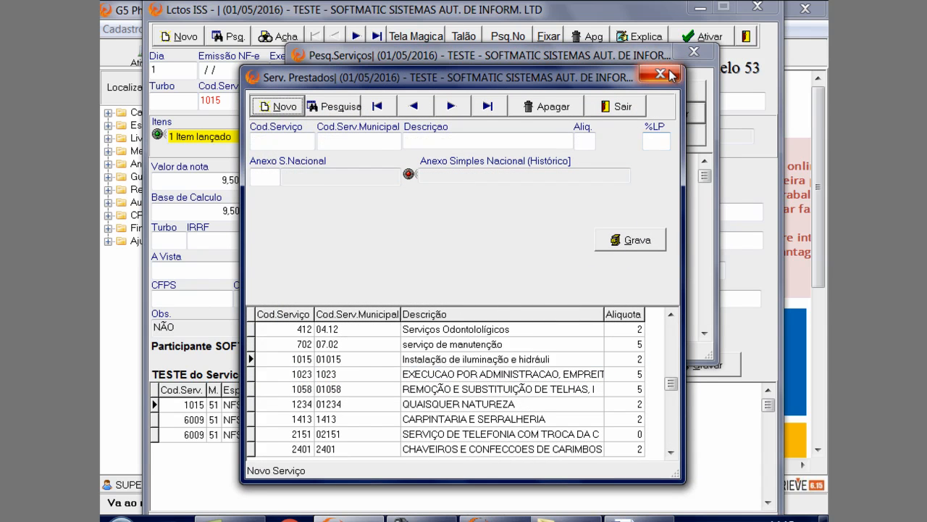
left_click(612, 107)
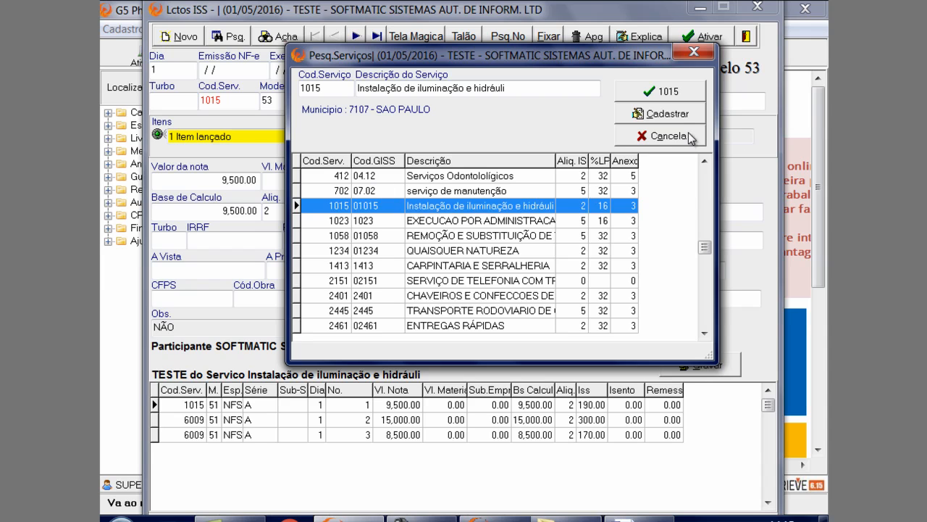
left_click(659, 92)
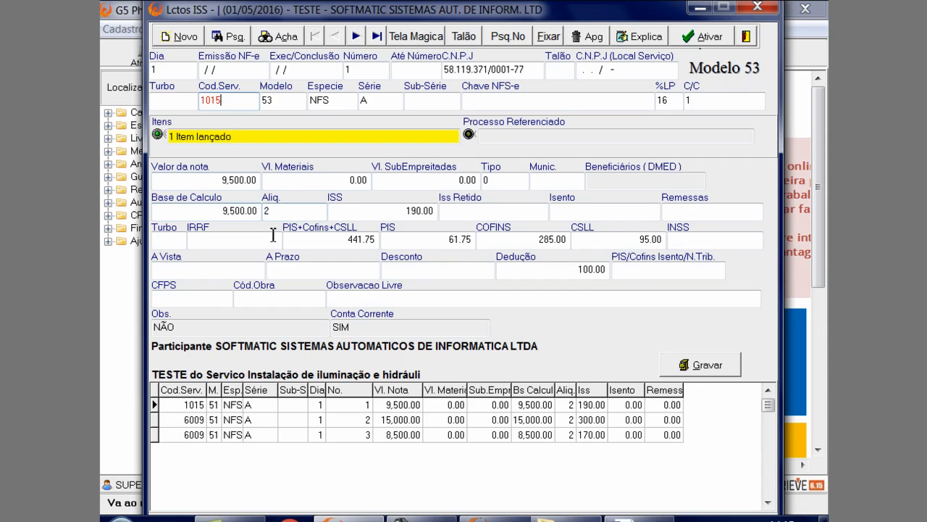
Fill the note's federal withholdings with the Turbo option 2 - IR(1.5%) e PIS+ COFINS+ CSLL(4.65%)
left_click(284, 213)
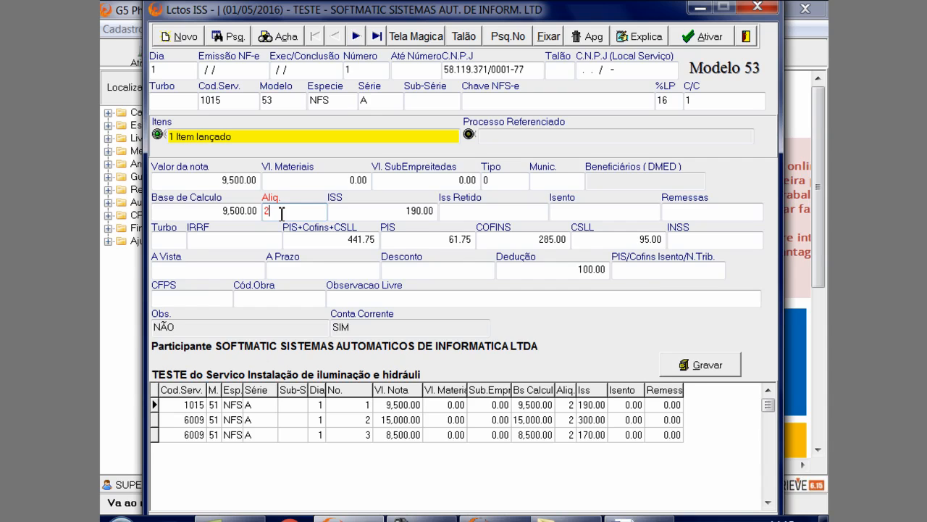
left_click(156, 239)
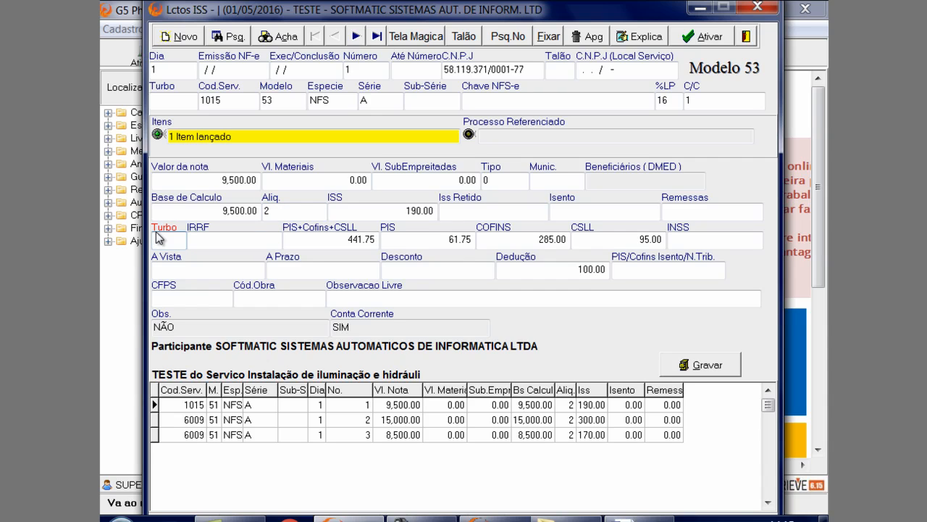
left_click(159, 239)
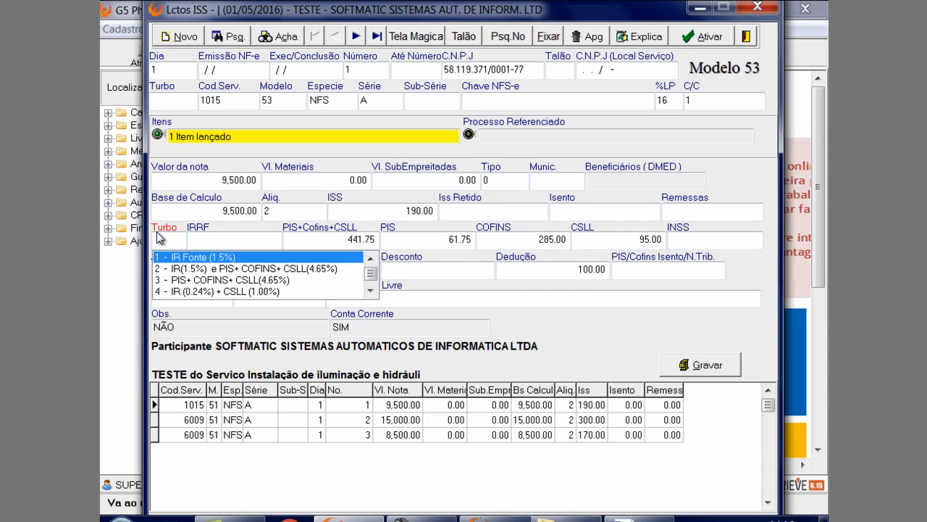
left_click(185, 270)
left_click(181, 242)
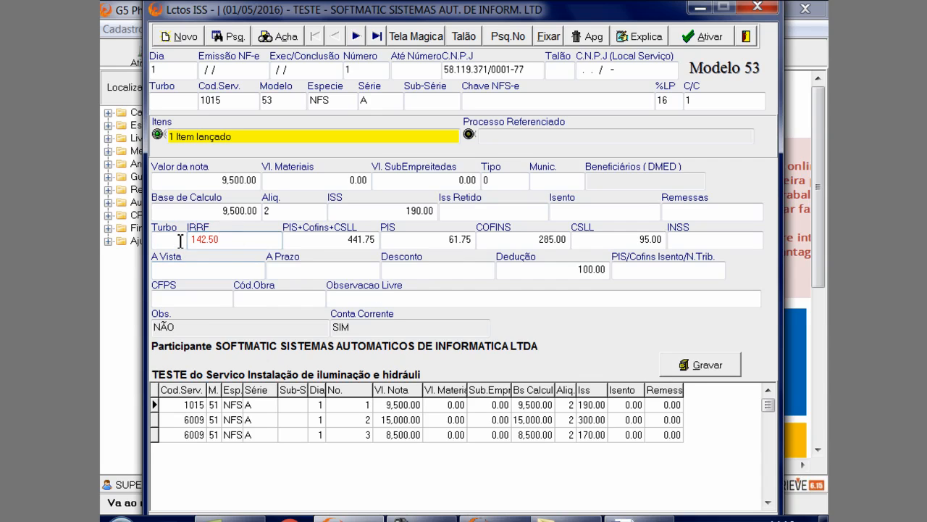
left_click(181, 241)
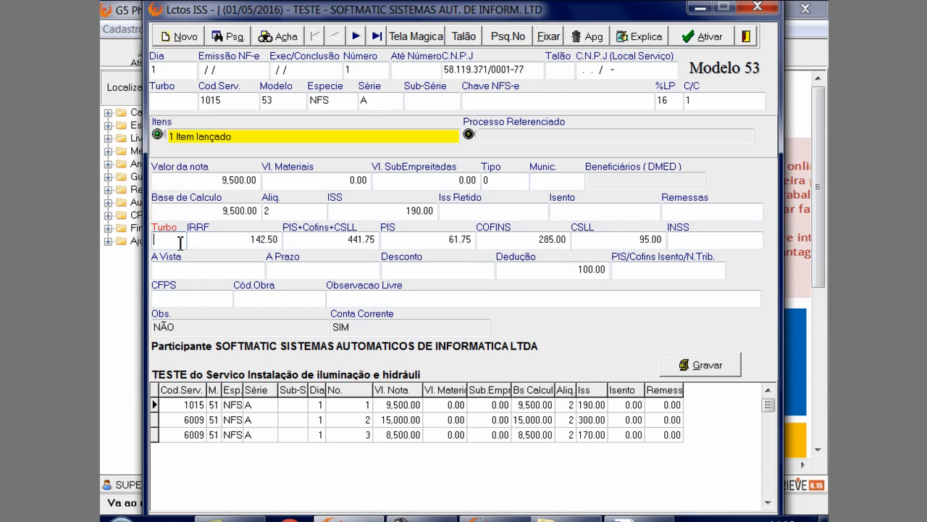
key("Down")
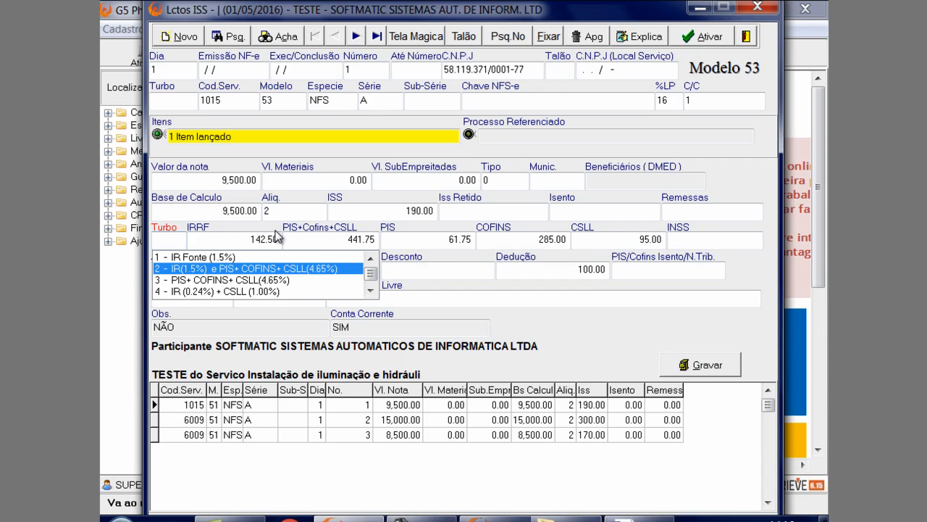
left_click(287, 269)
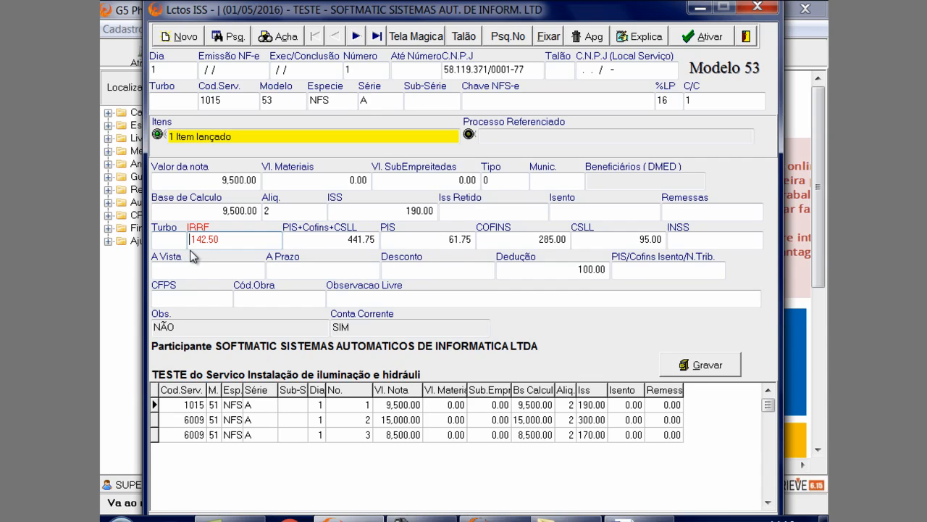
Set the service 1015 note's INSS to 0.00 and save the note, choosing to record it anyway
left_click(717, 241)
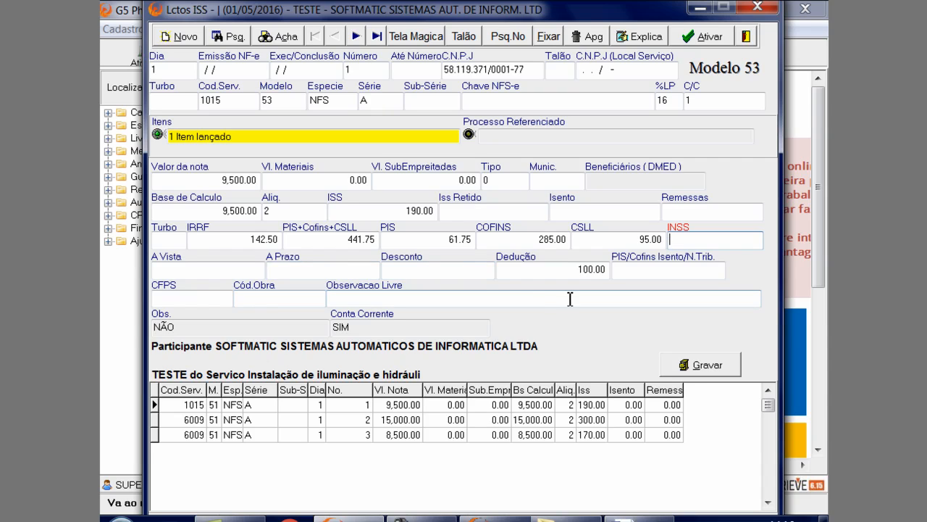
left_click(384, 329)
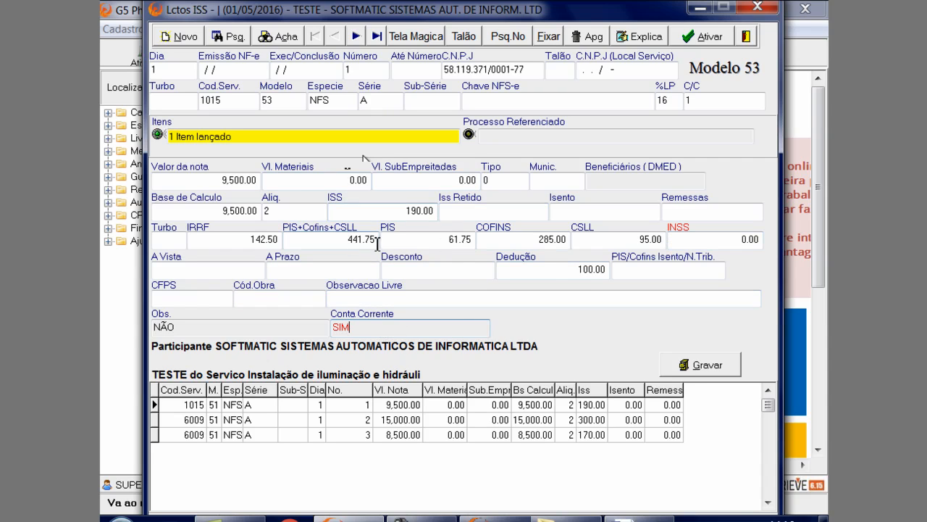
left_click(725, 368)
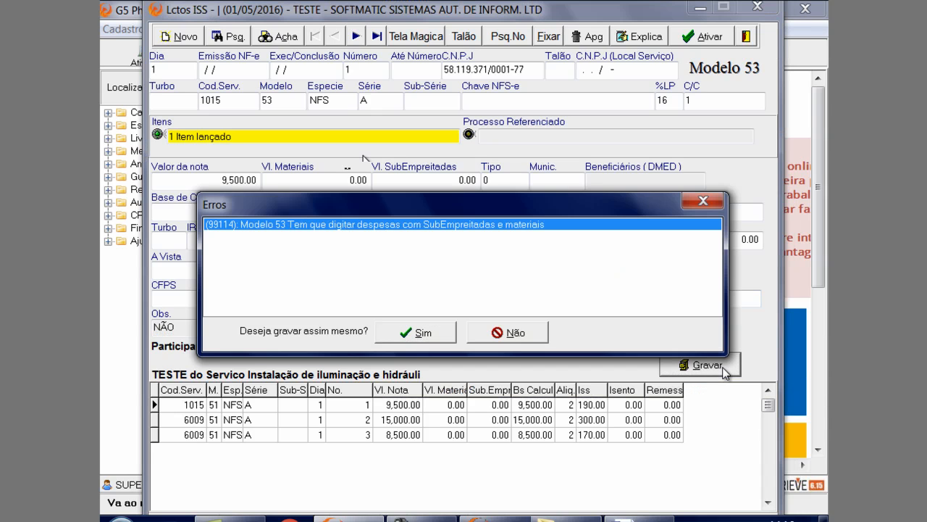
left_click(424, 333)
Reopen the saved service 1015 note, open its Conta Corrente and reposition the window for viewing
left_click(433, 409)
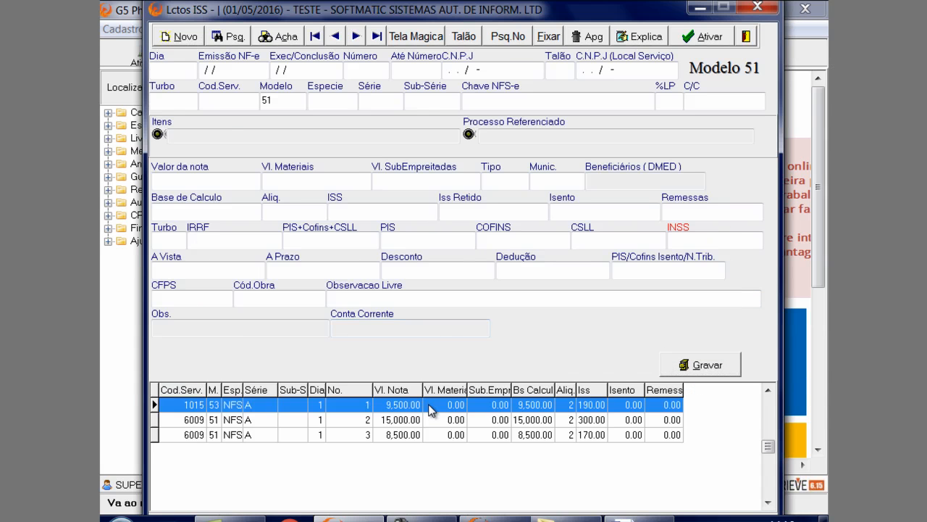
left_click(362, 327)
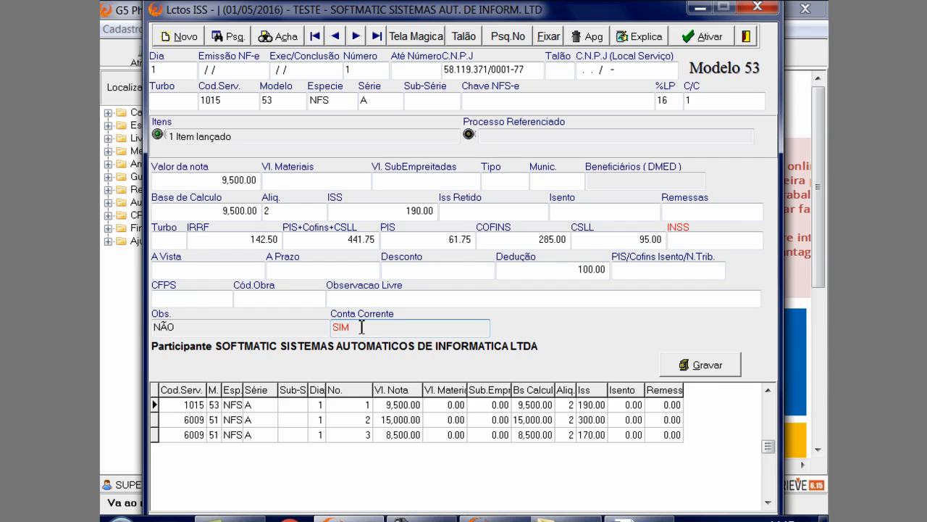
key("Return")
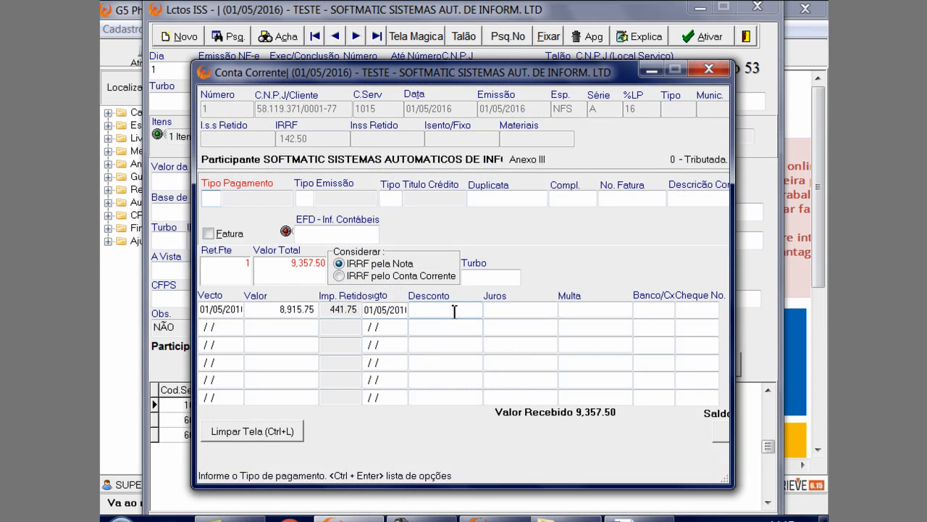
left_click_drag(462, 69, 424, 24)
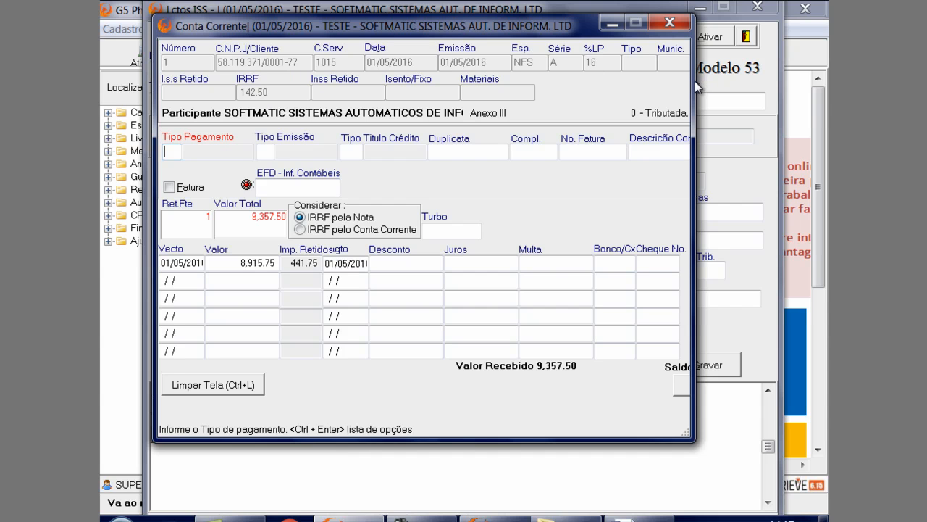
left_click_drag(524, 24, 675, 78)
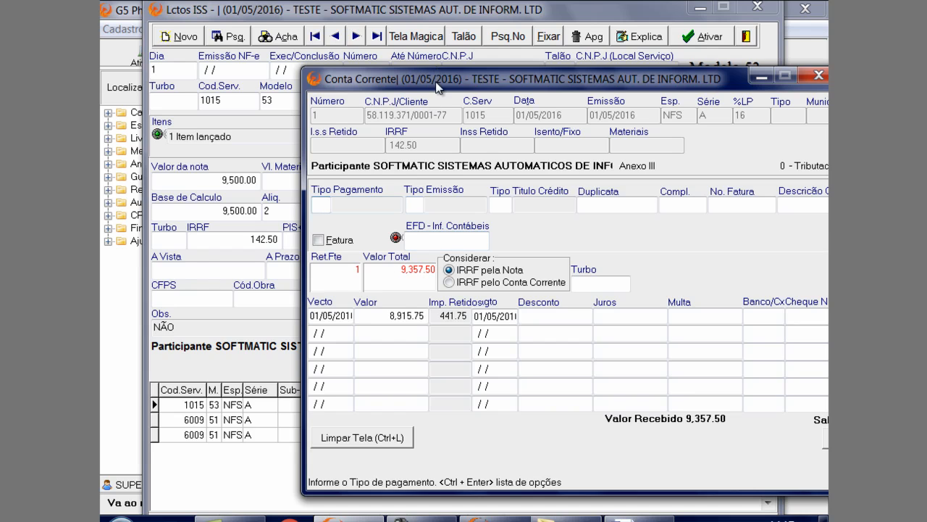
left_click_drag(435, 82, 341, 45)
Generate the note's payment in the Conta Corrente with Turbo, using 1 Parcela and 1o. Vecto 01/05/2016
left_click(481, 245)
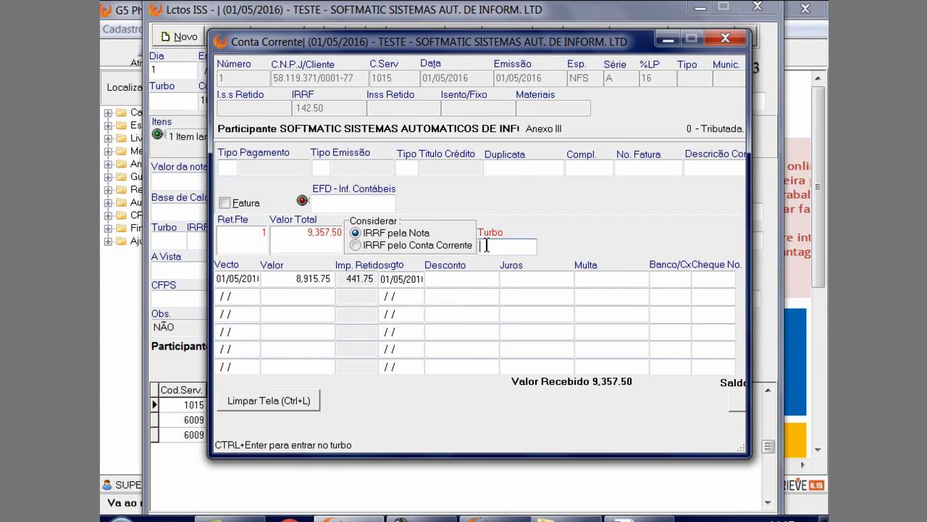
key("ctrl+Return")
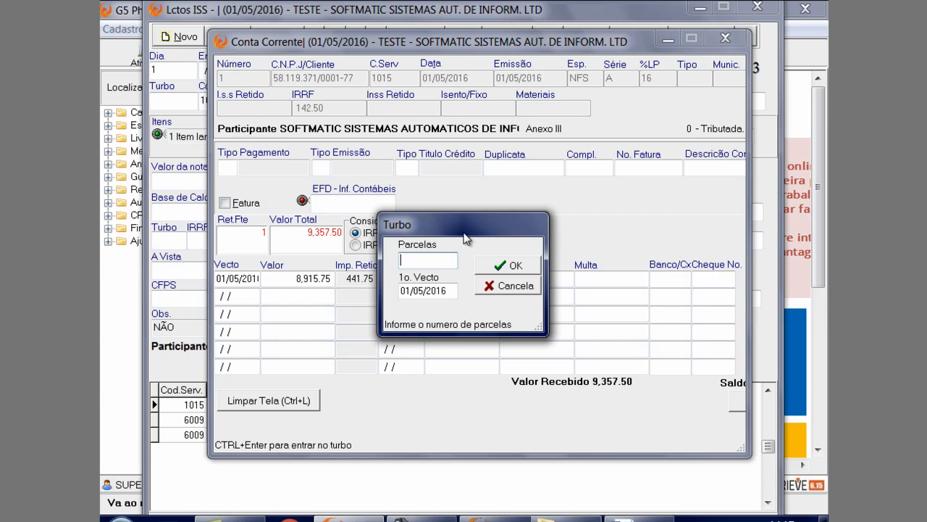
type("1")
left_click(439, 291)
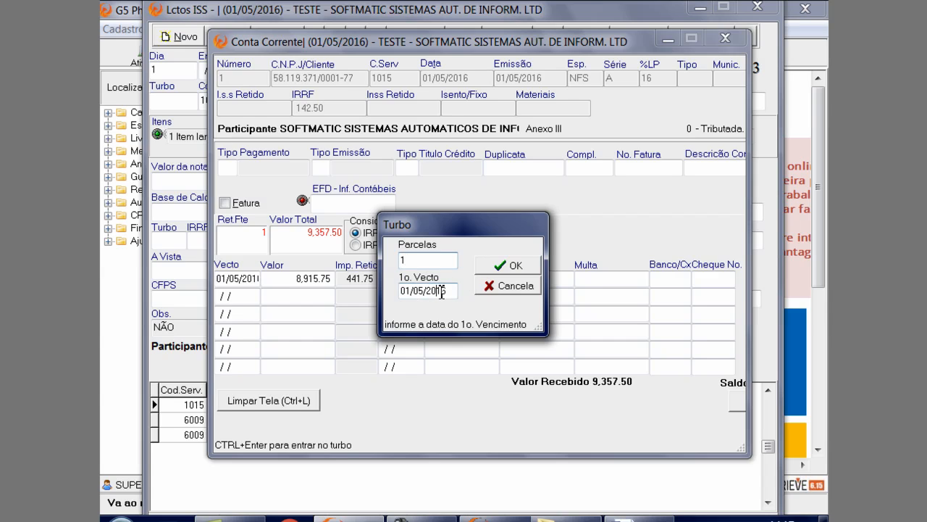
left_click(491, 266)
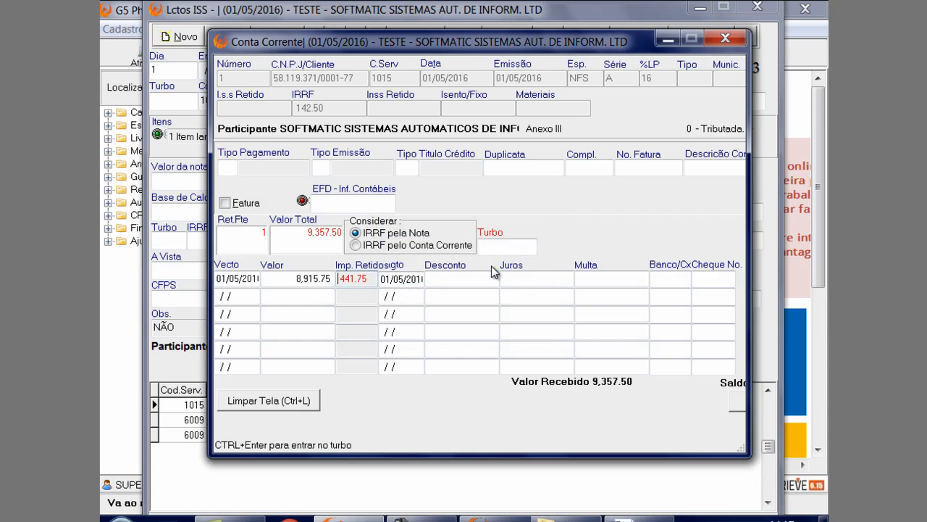
Open the installment's Imp. Retidos and choose retention 1 - 5952.02 - Csll/Cofins/Pis-Pasep Retido (Lei 10.833)
double_click(363, 279)
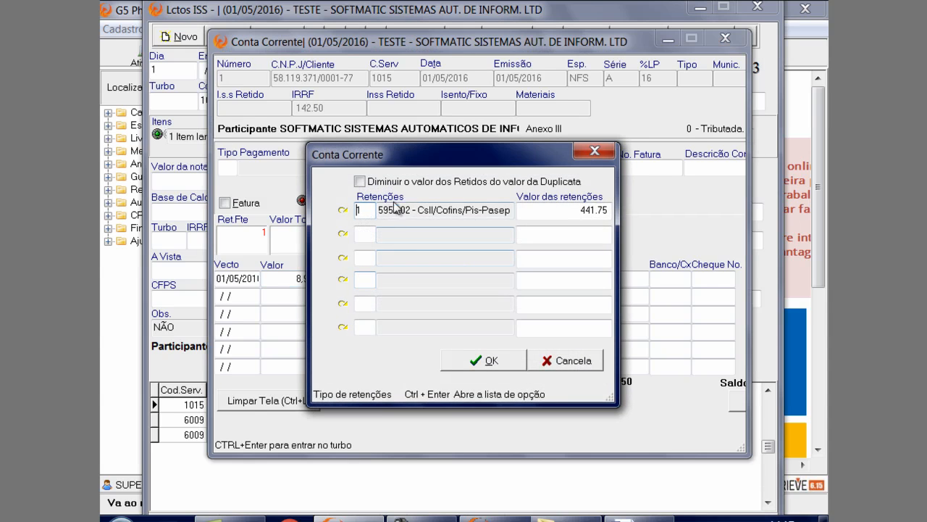
left_click_drag(508, 160, 400, 73)
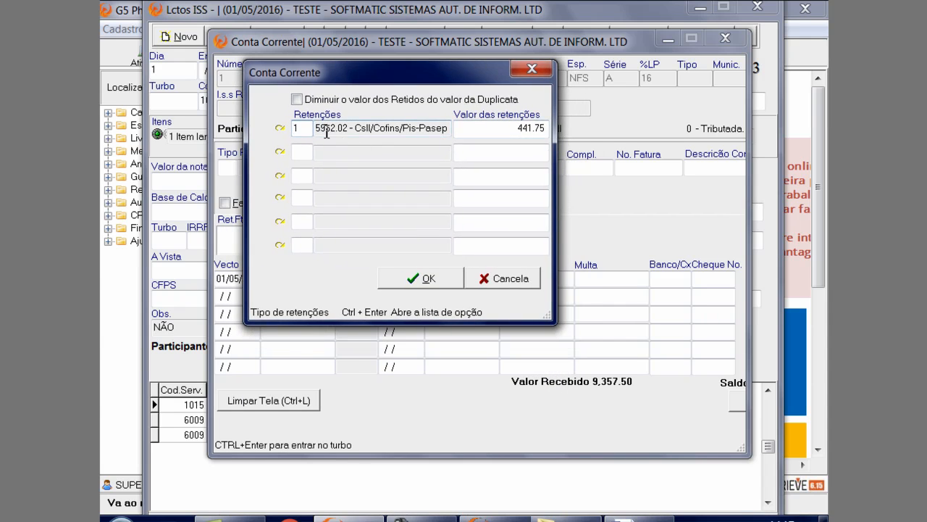
left_click(279, 128)
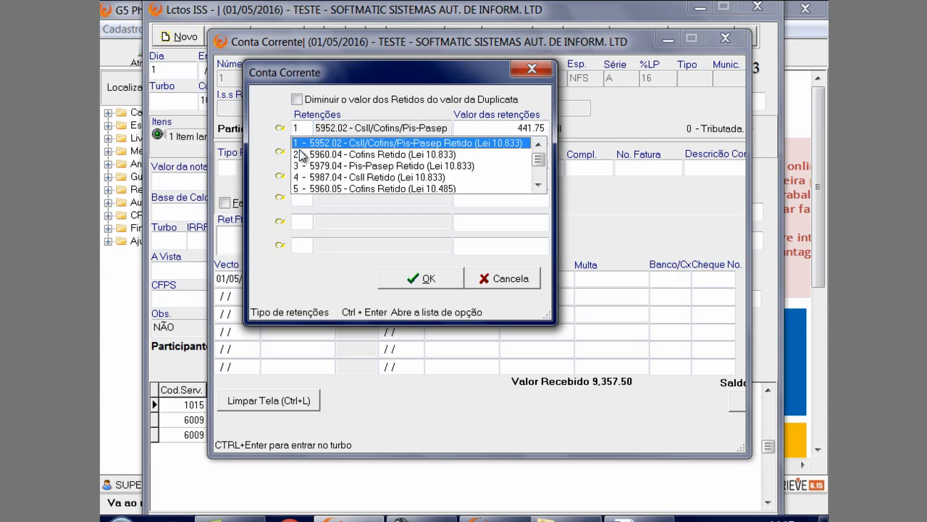
left_click(305, 145)
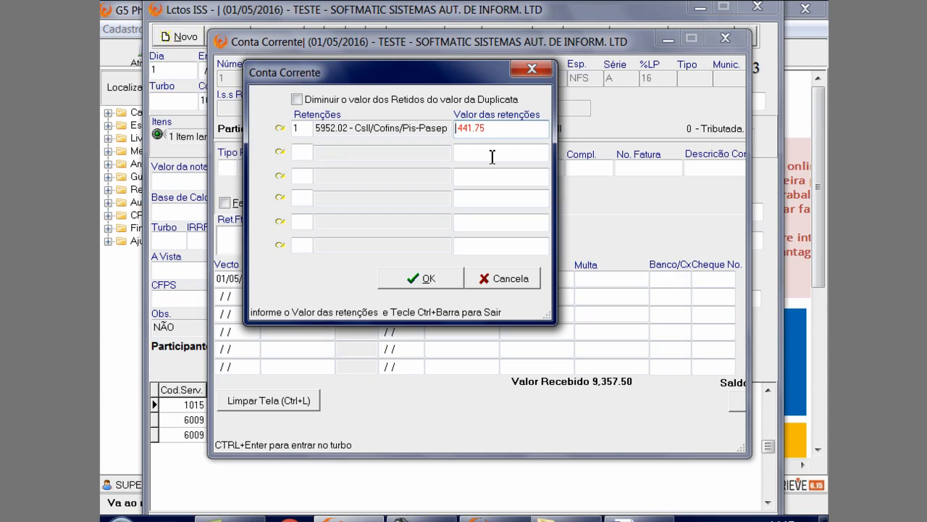
Calculate 4.65% of 9500 with the built-in calculator, enter 441.75 as the retention value and confirm the retentions
key("Delete")
key("Delete")
key("Delete")
key("Delete")
key("Delete")
key("Delete")
key("F12")
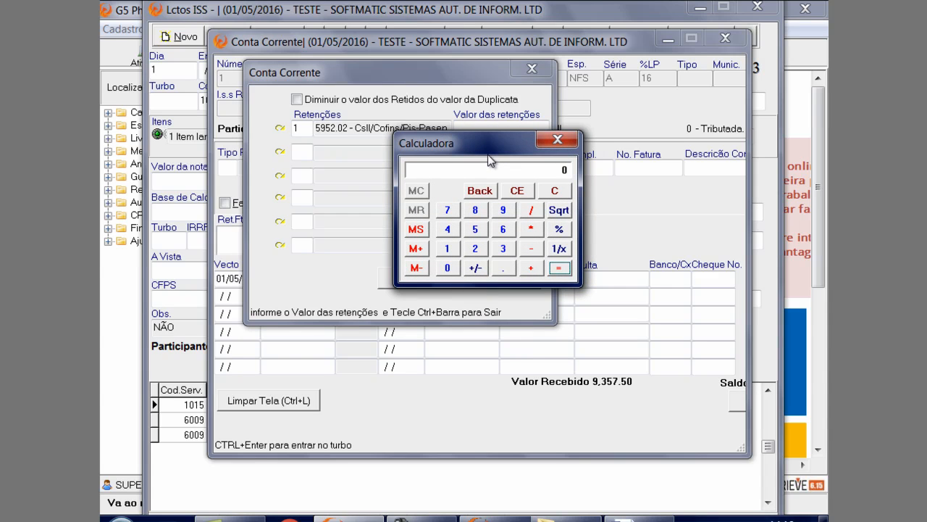
type("9500")
type("*4.65")
key("percent")
key("Return")
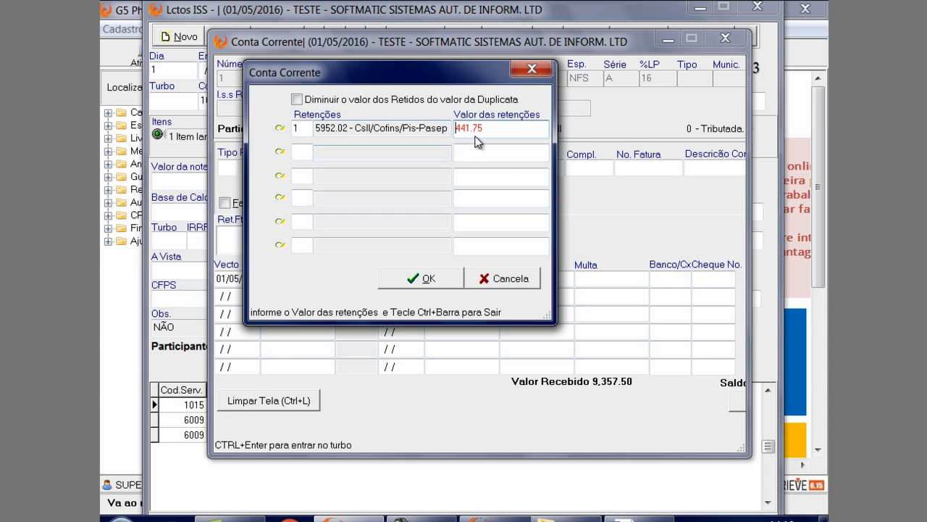
left_click(443, 282)
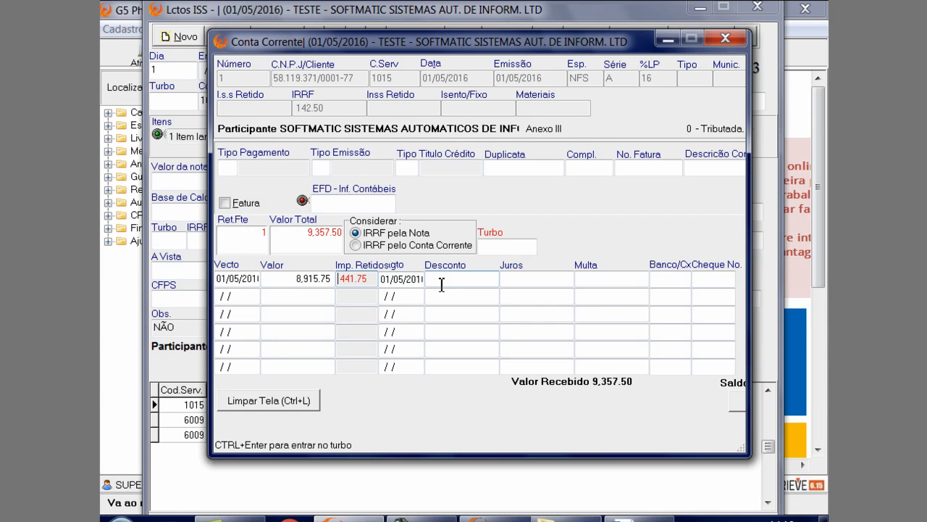
Set the installment's payment date to its due date, 01/05/2016, and save the Conta Corrente and the note
key("Return")
key("Delete")
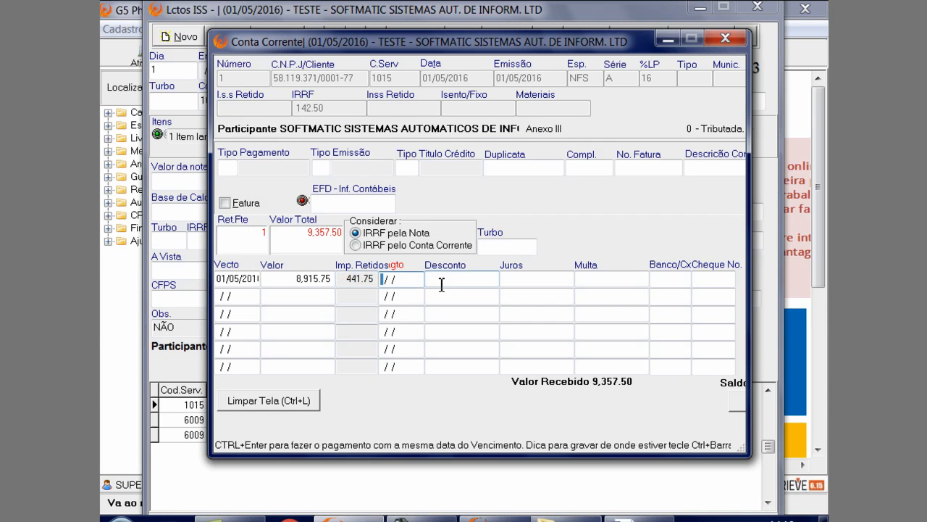
key("ctrl+Return")
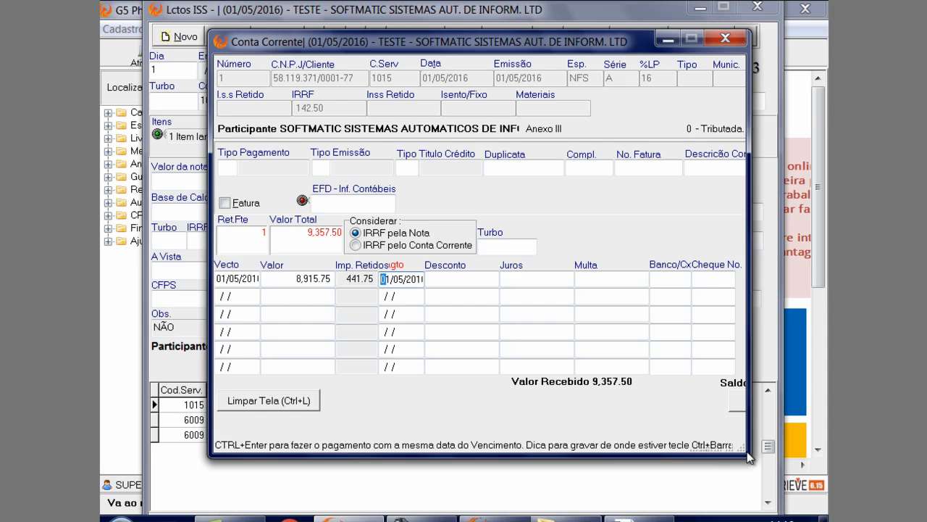
left_click(739, 404)
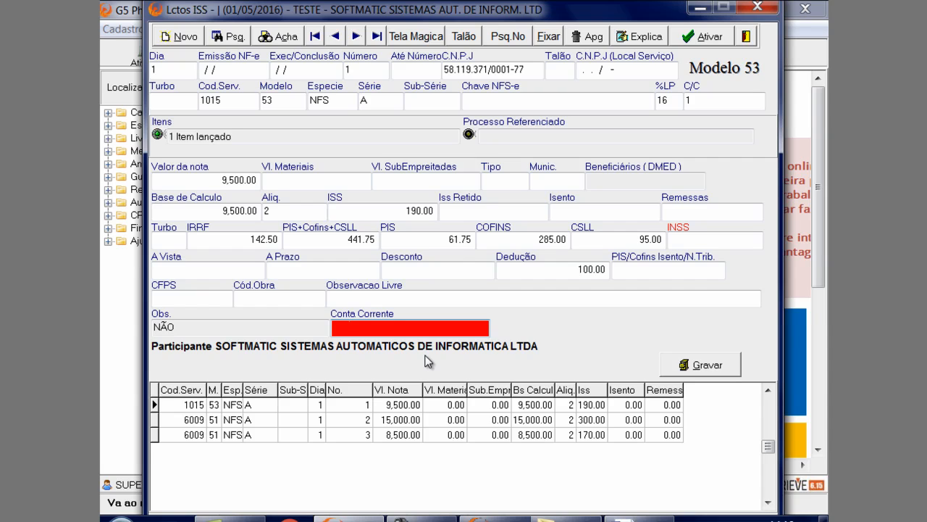
left_click(713, 368)
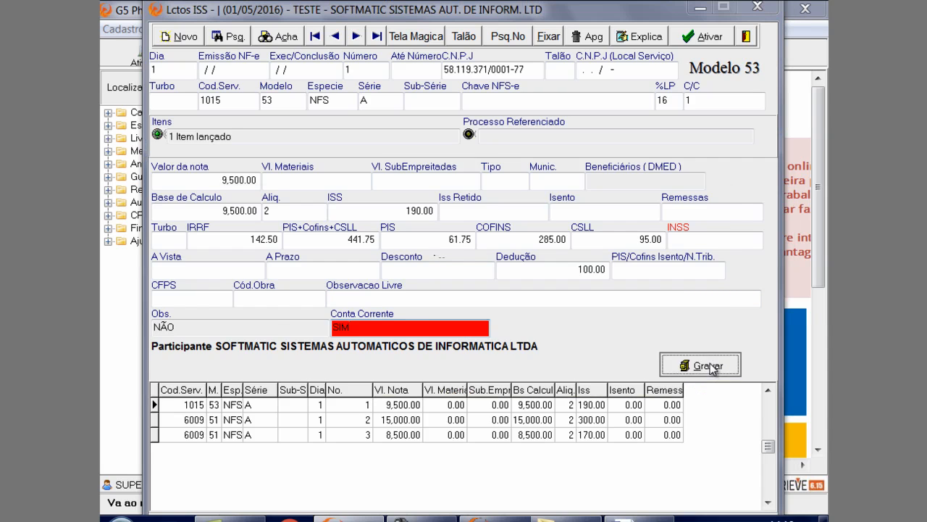
left_click(425, 334)
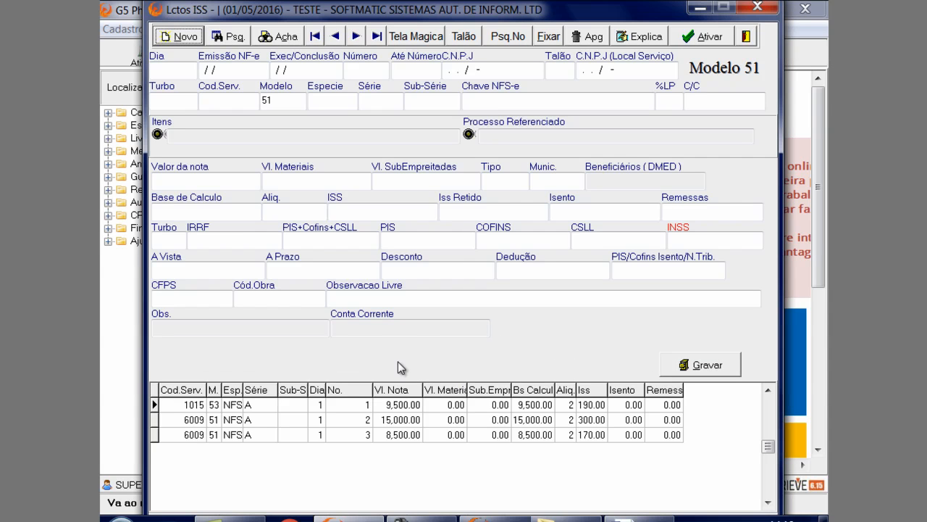
From the service 1015 note's C/C field, open the Plano de Contas Integráveis register, load account 1 and enlarge the window
left_click(398, 407)
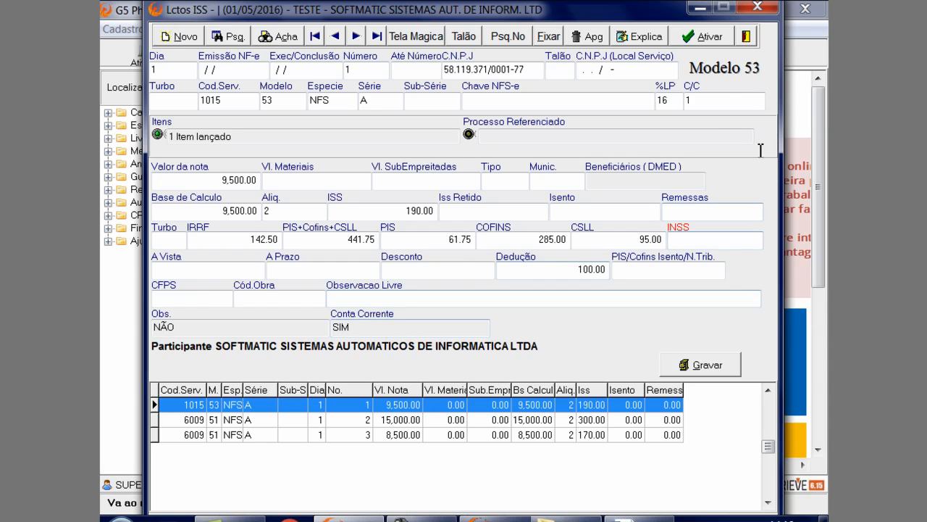
left_click(710, 102)
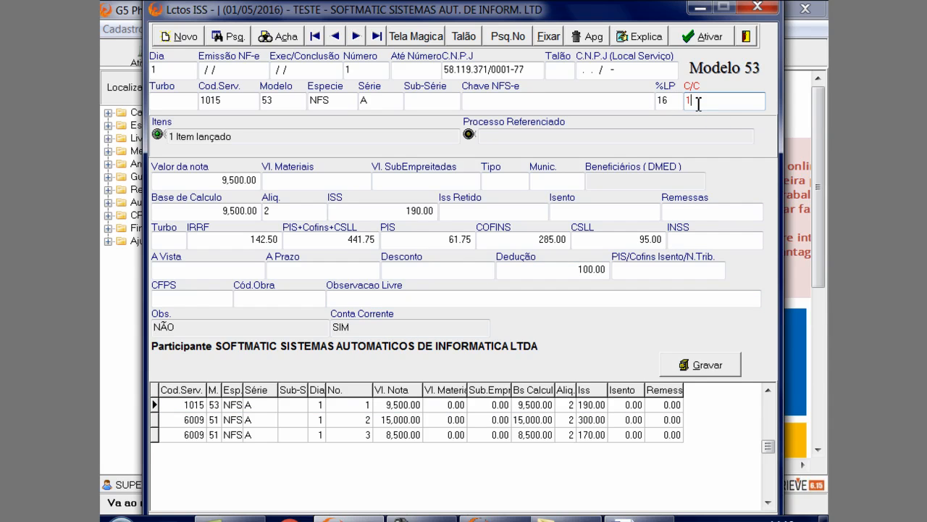
key("ctrl+Return")
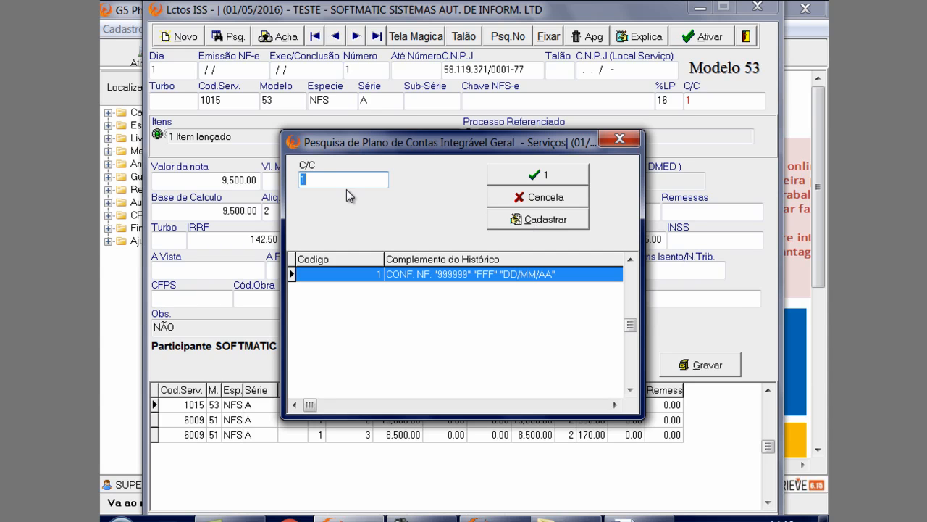
left_click(526, 220)
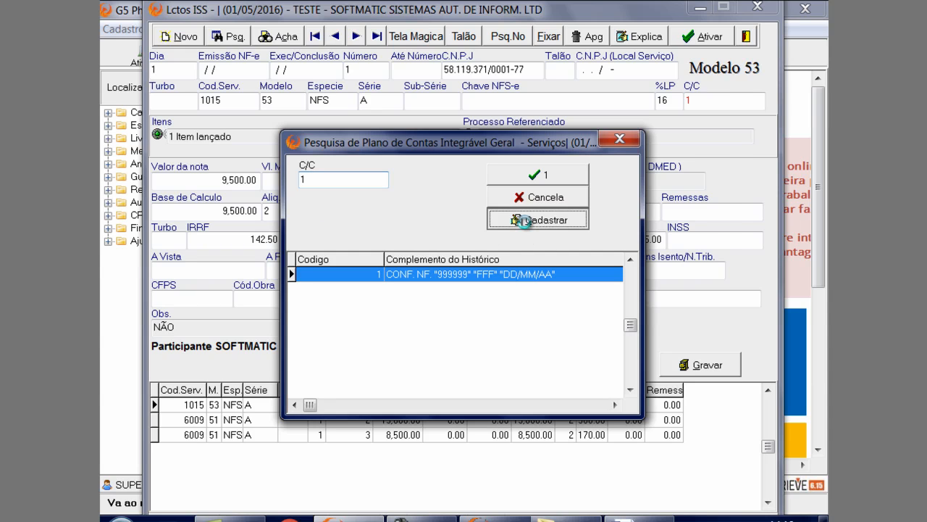
left_click(247, 167)
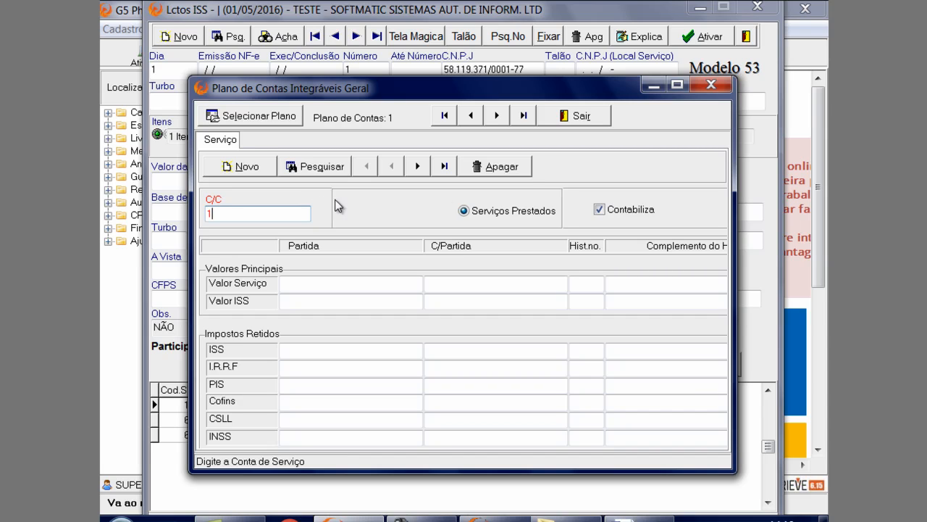
left_click(424, 168)
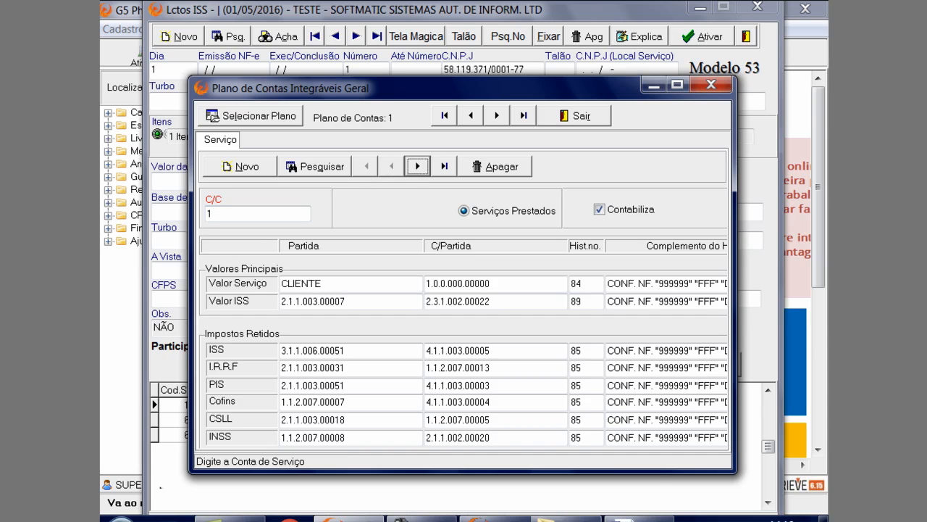
left_click_drag(734, 472, 805, 515)
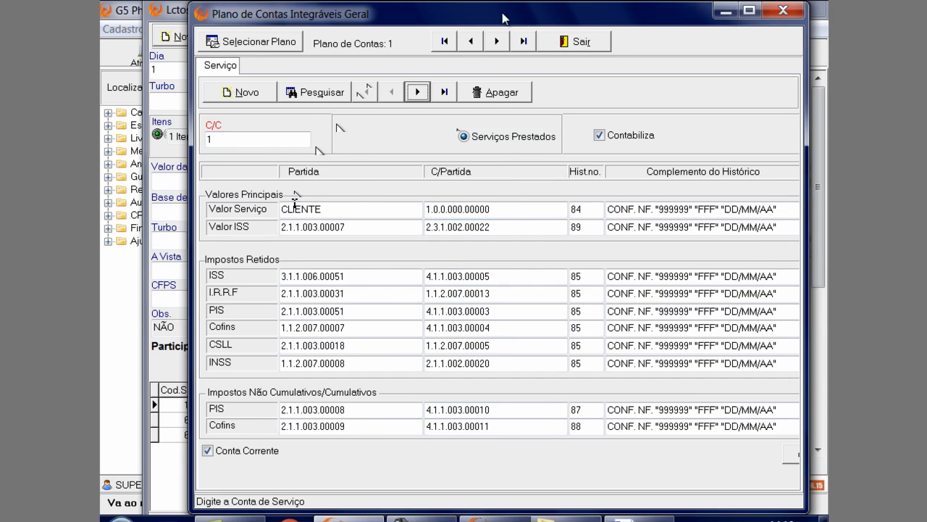
left_click_drag(504, 18, 438, 18)
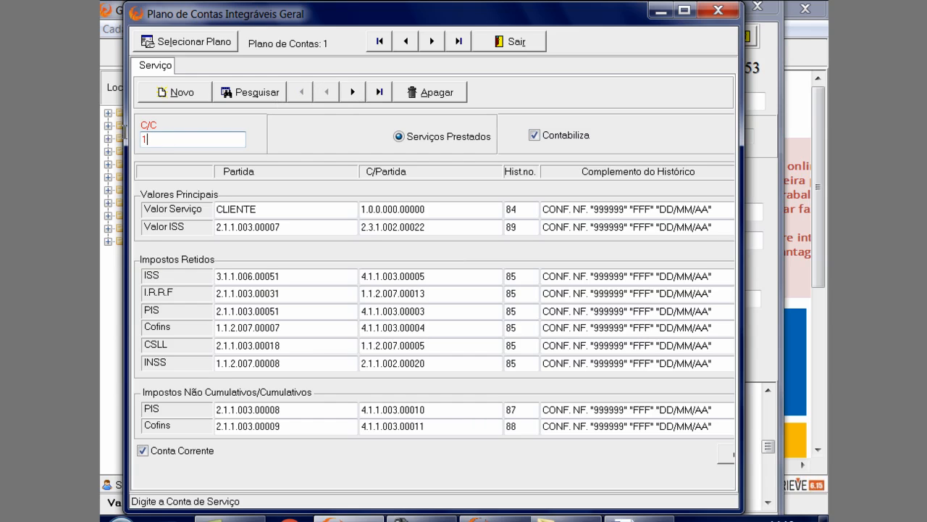
left_click_drag(124, 132, 102, 94)
Save account 1's postings under the new C/C code 2 and bring up that record
key("Return")
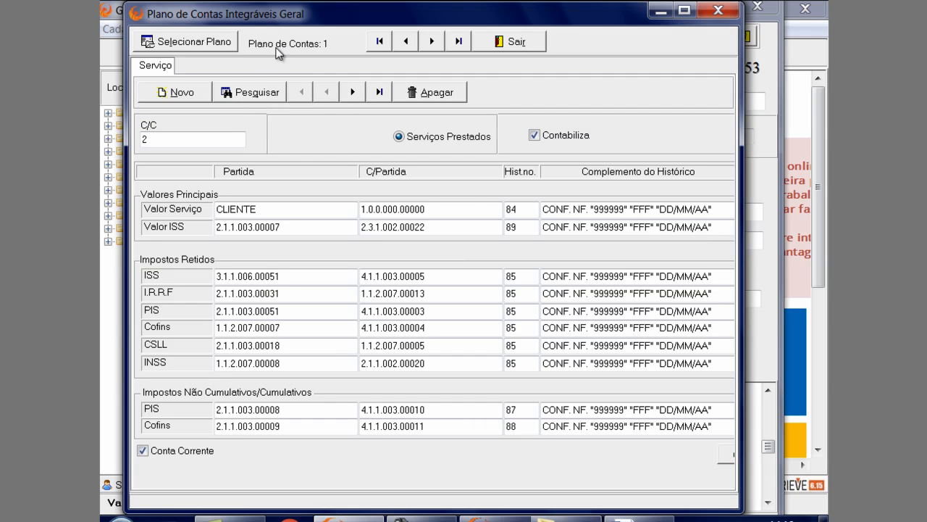
left_click(726, 457)
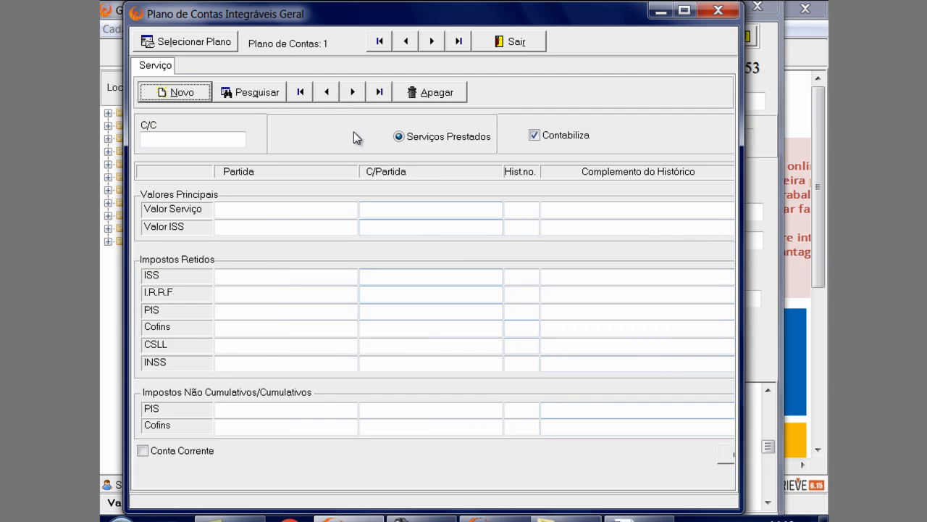
left_click(326, 93)
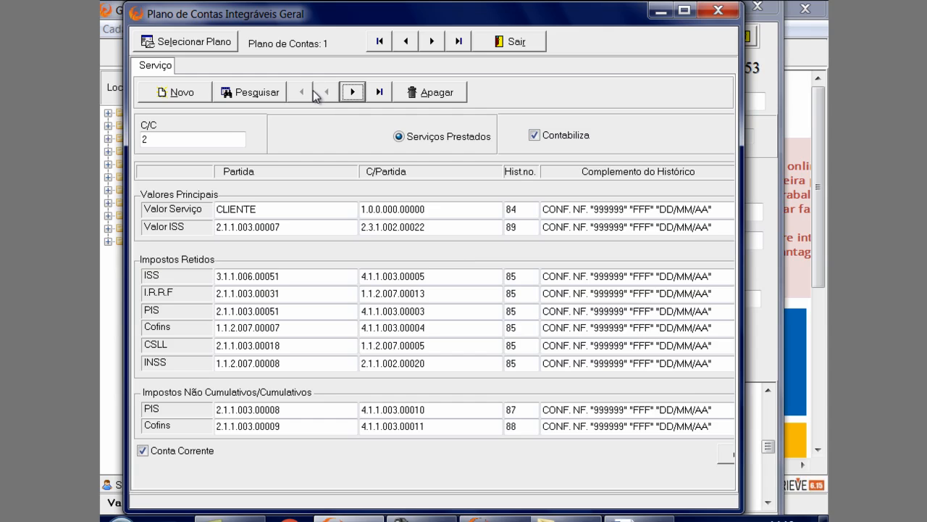
Start a new C/C record with code 1, entering * as both Partida and C/Partida of Valor Serviço
left_click(351, 96)
left_click(181, 92)
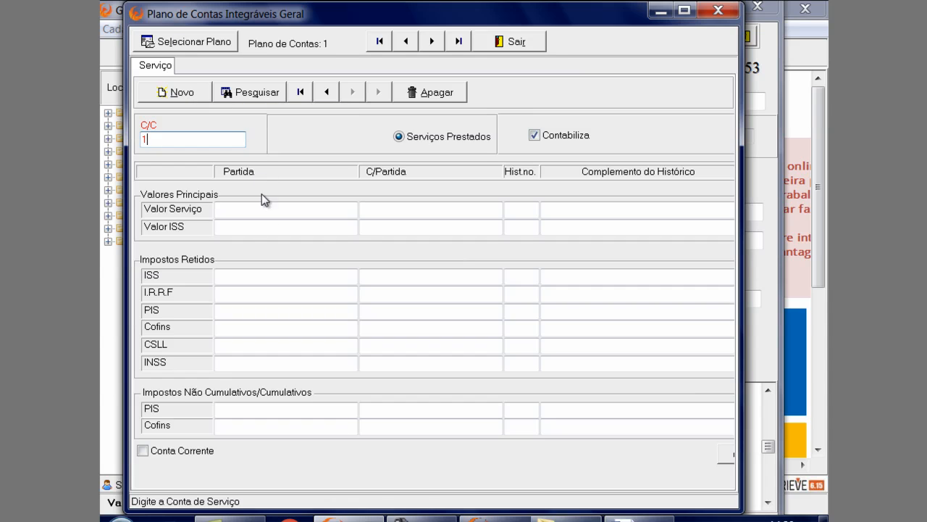
left_click(276, 215)
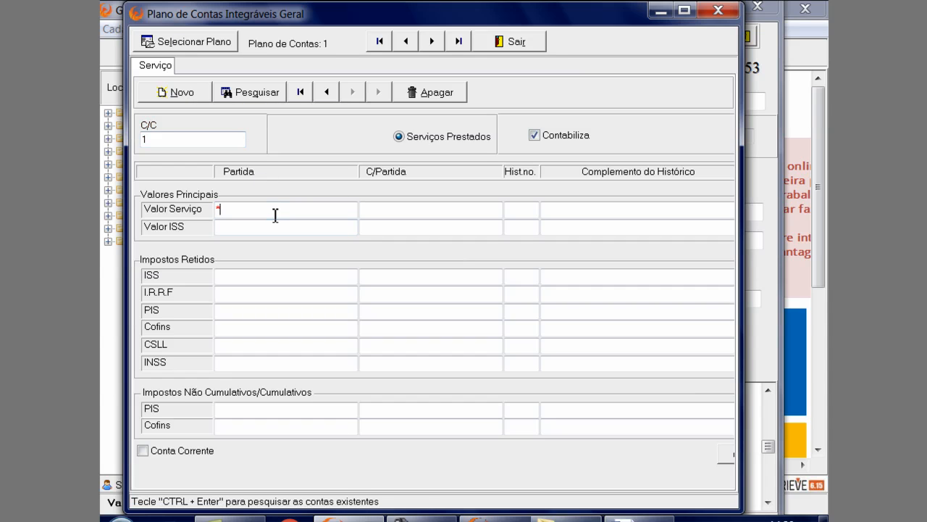
type("*")
key("Tab")
type("*")
key("Tab")
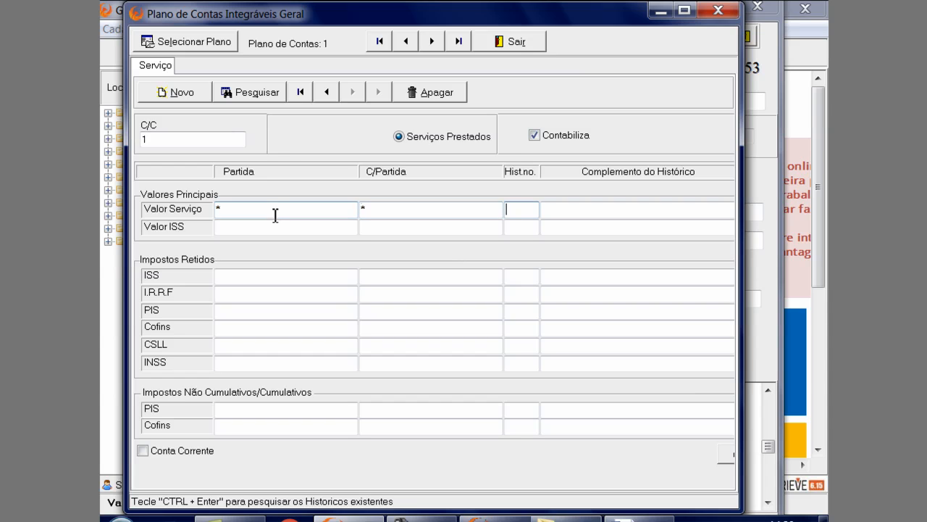
Enable Conta Corrente for C/C 1, widen the window and save the record
left_click(160, 450)
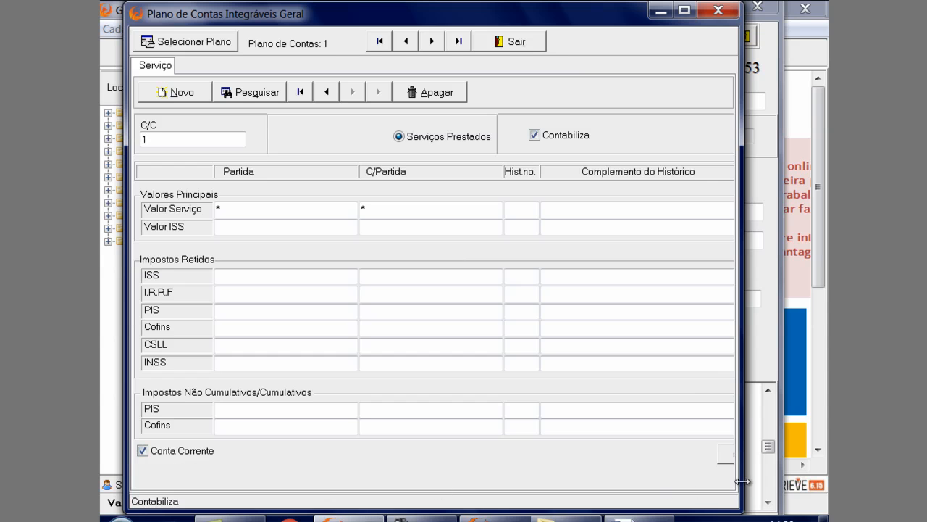
left_click_drag(742, 483, 811, 483)
left_click(761, 455)
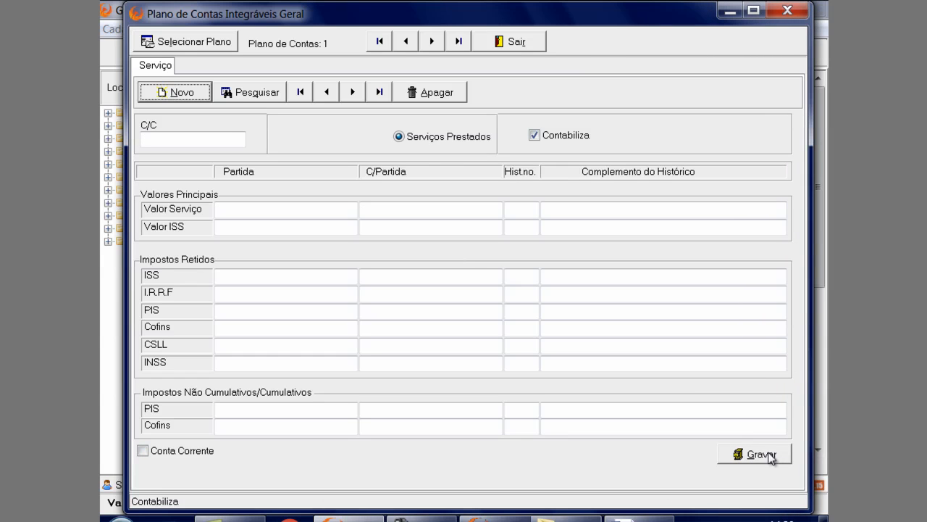
Leave the Plano de Contas register and its search, set the service 1015 note's C/C to 1, save and reload the note
left_click(500, 42)
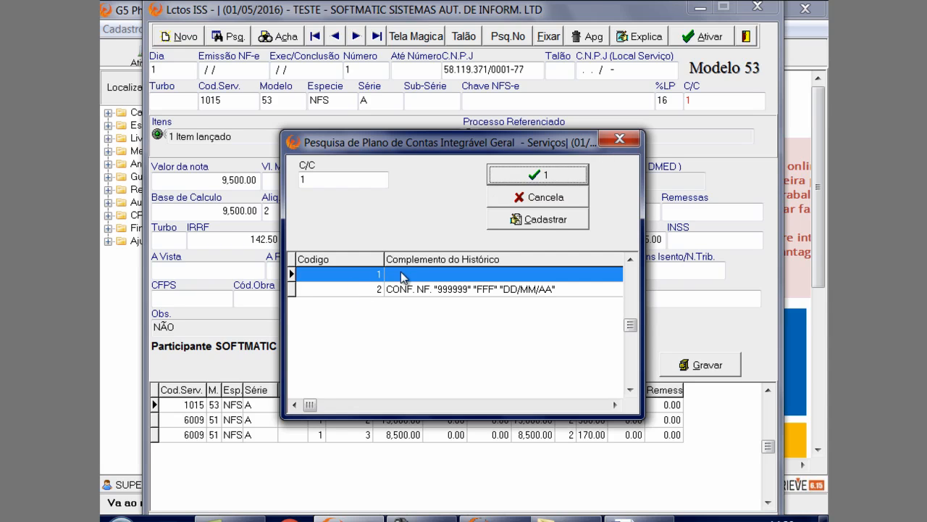
left_click(618, 139)
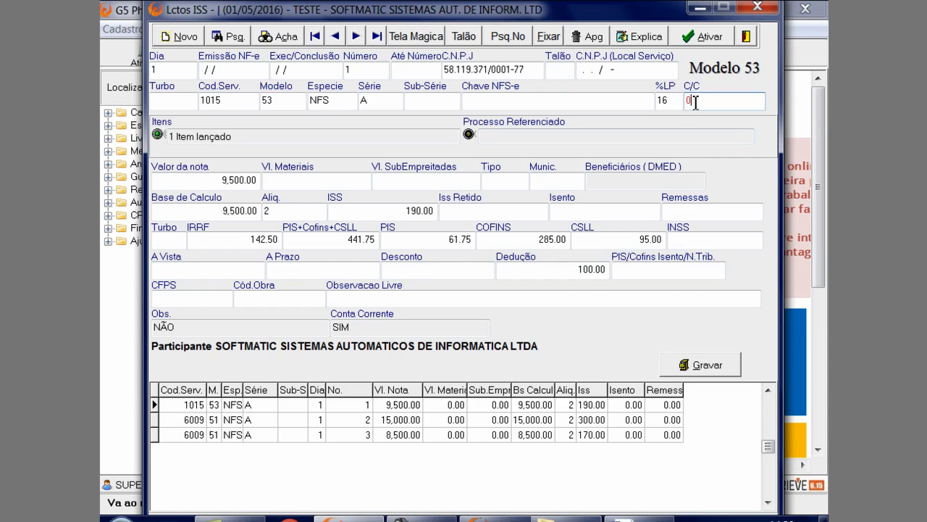
left_click_drag(696, 103, 684, 99)
left_click(693, 369)
left_click(443, 334)
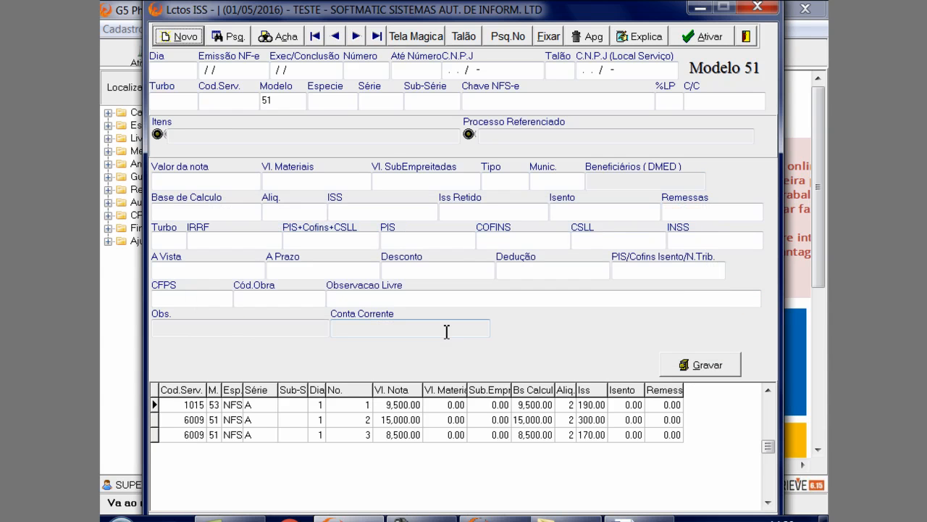
left_click(429, 407)
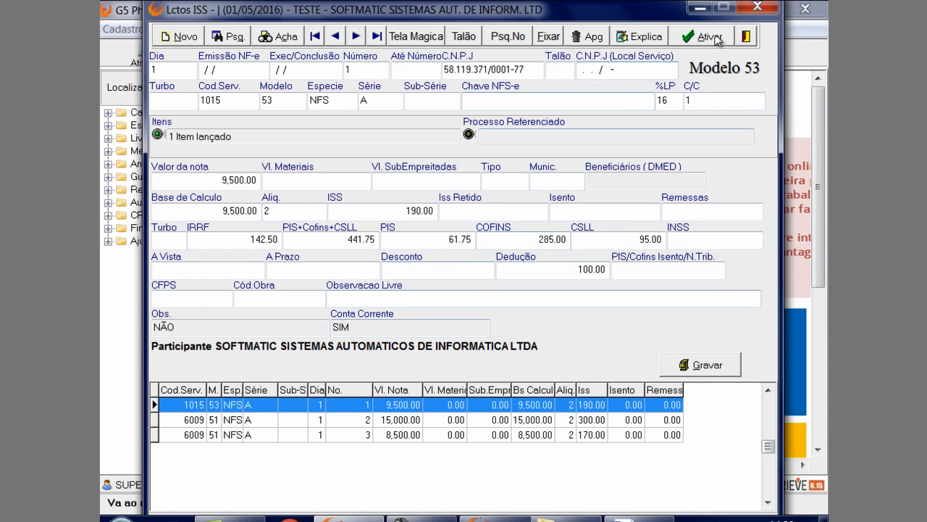
Close the ISS entries and confirm 01/01/2013 as the individual start date for automatic Conta Corrente entries
left_click(758, 7)
left_click(200, 30)
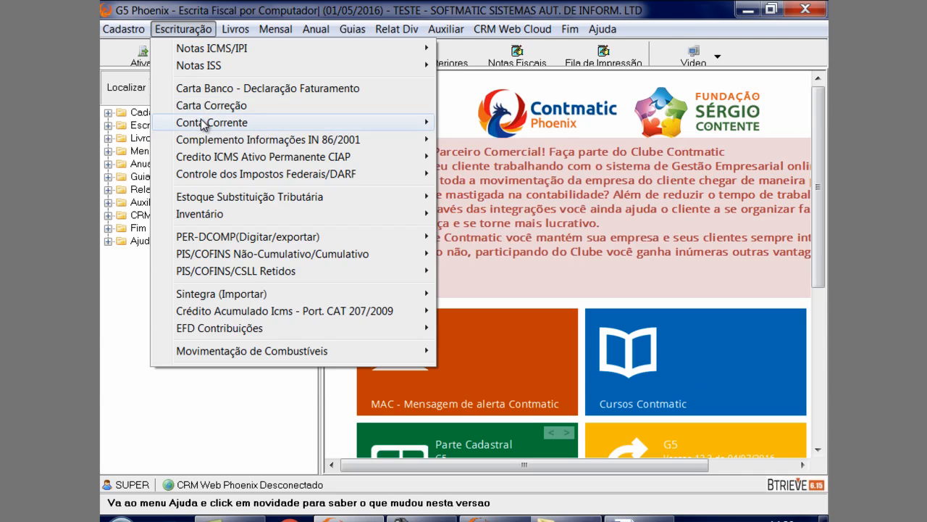
mouse_move(207, 122)
mouse_move(497, 131)
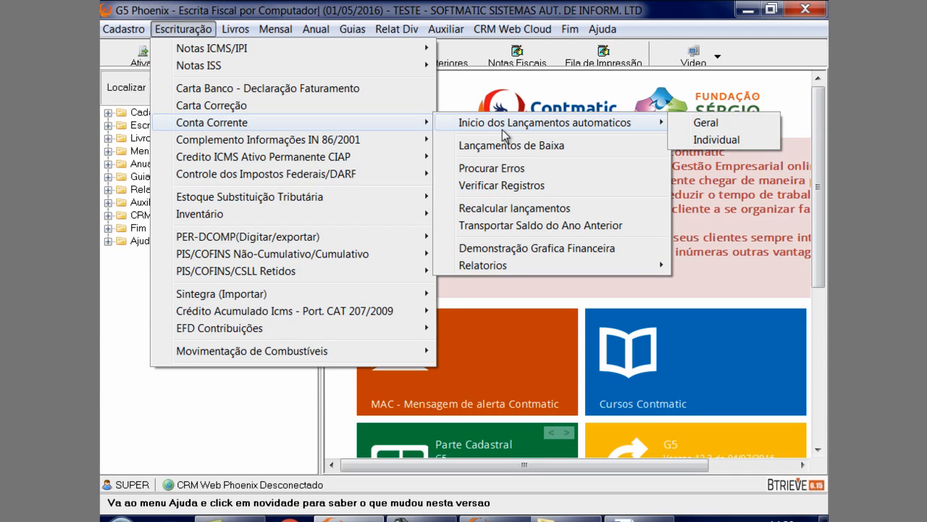
left_click(701, 139)
left_click(384, 264)
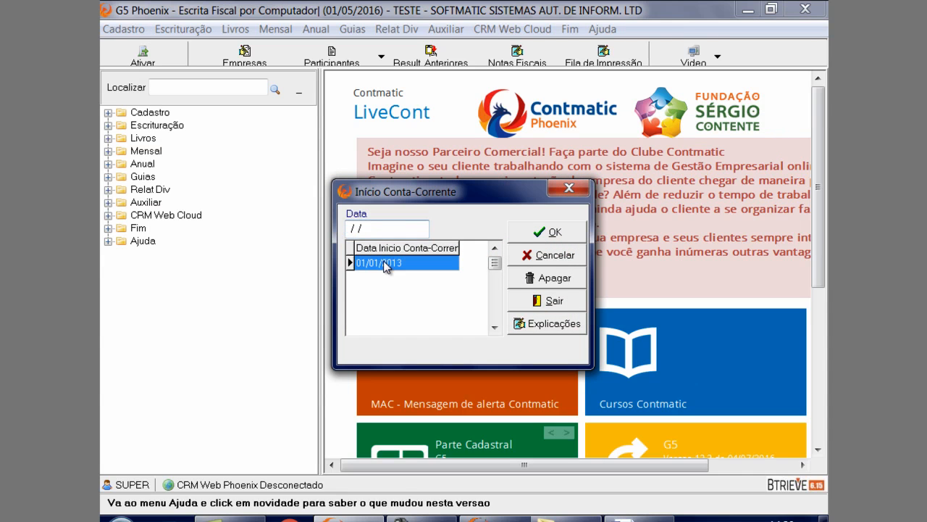
double_click(385, 266)
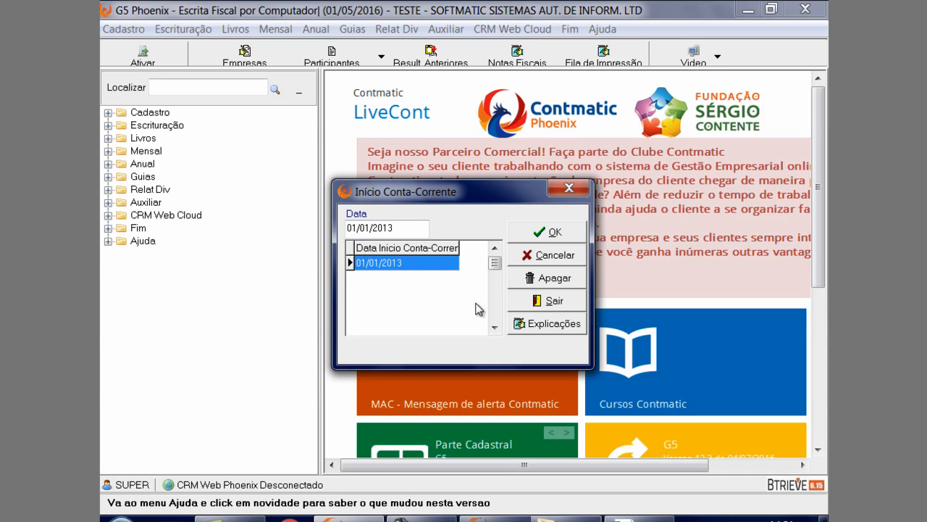
left_click(559, 240)
left_click(570, 189)
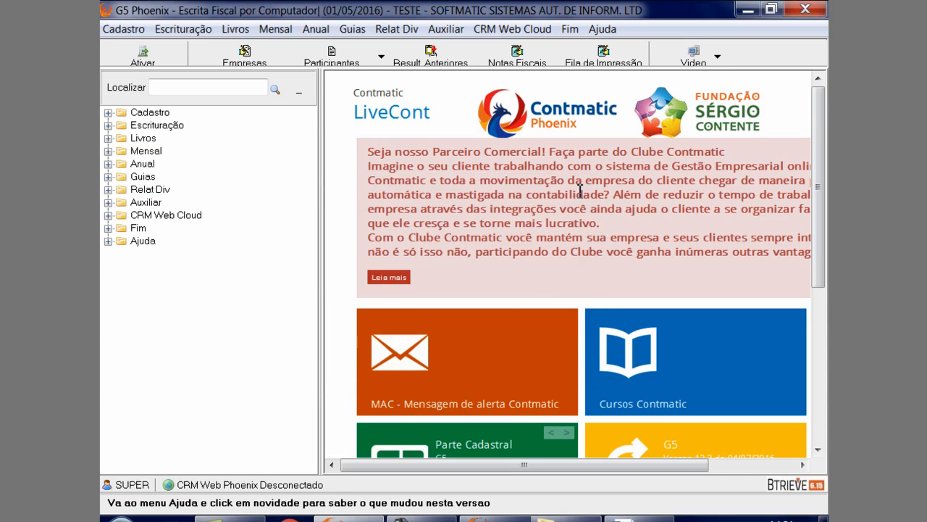
Reopen the ISS entries for services rendered and review the Conta Corrente of the service 1015 note
left_click(183, 29)
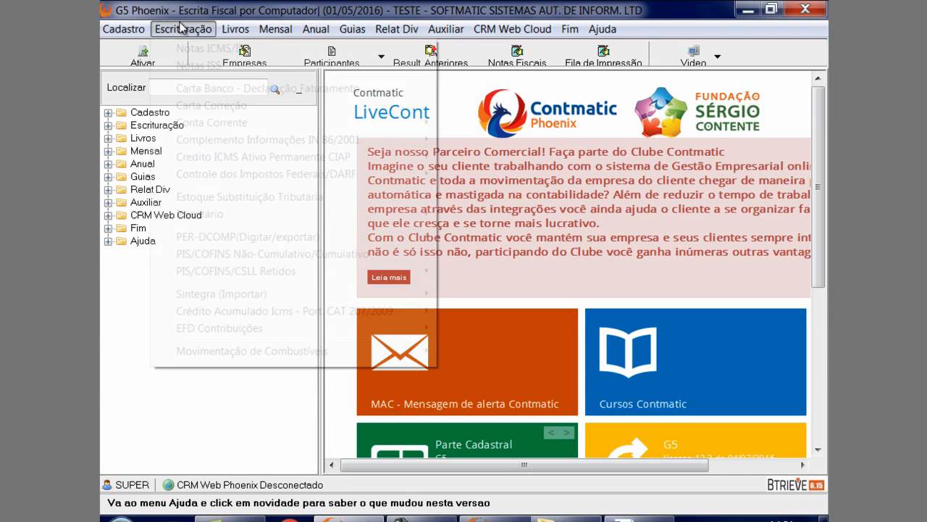
mouse_move(283, 70)
left_click(476, 66)
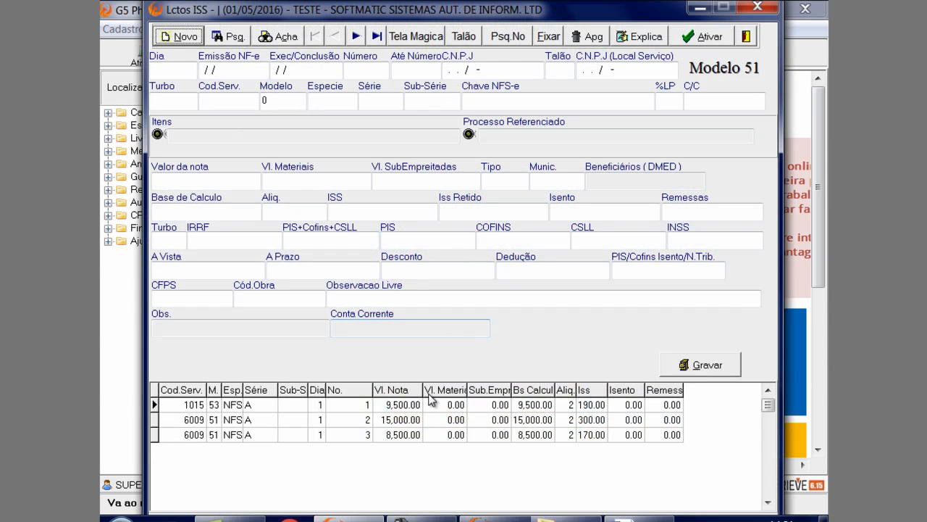
left_click(430, 403)
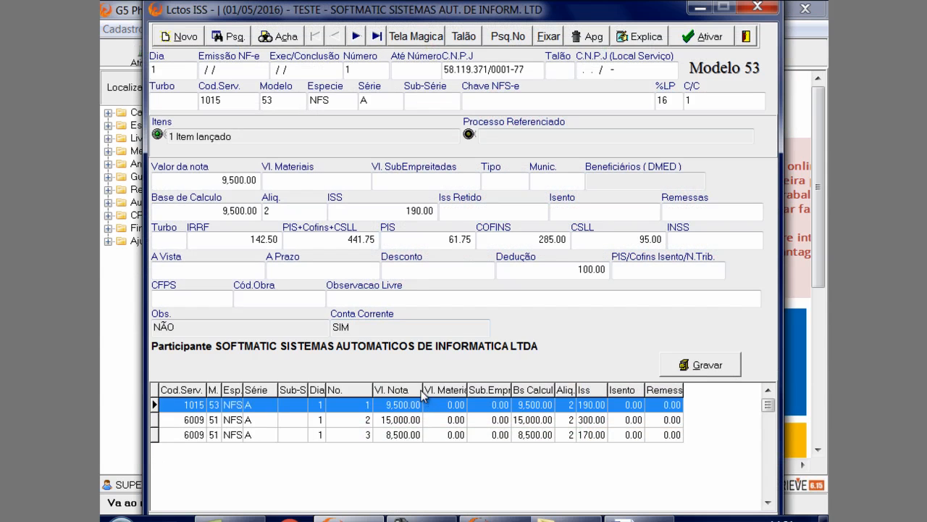
left_click(366, 329)
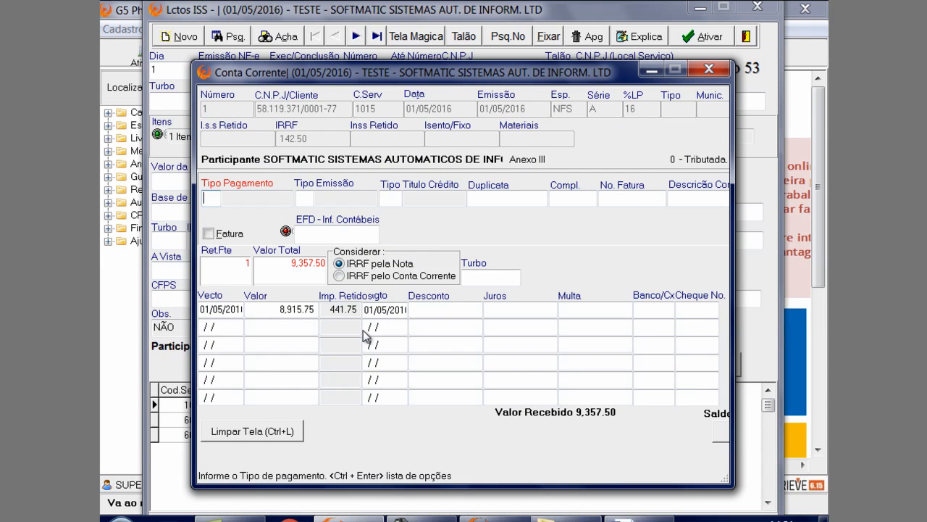
left_click(709, 69)
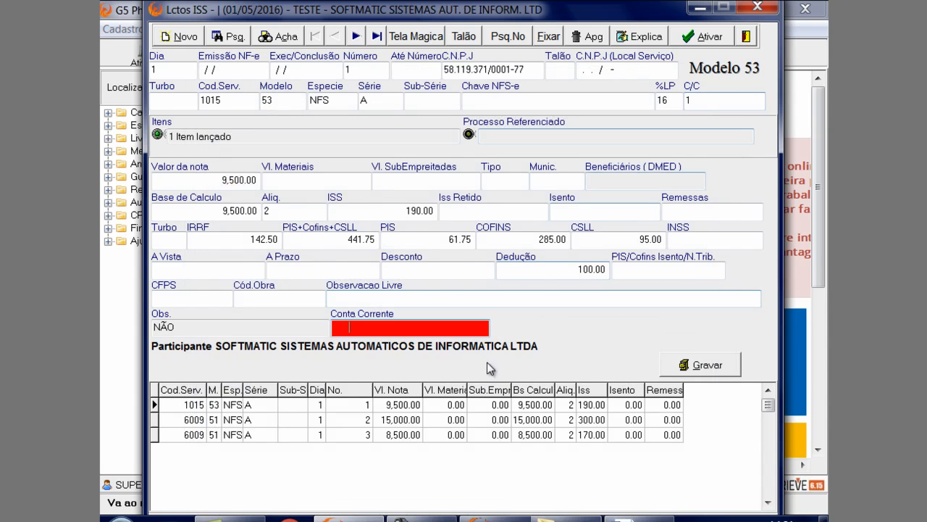
Load note 2, look up its service code 6009, view the Serviços Prestados register and close both windows
left_click(381, 420)
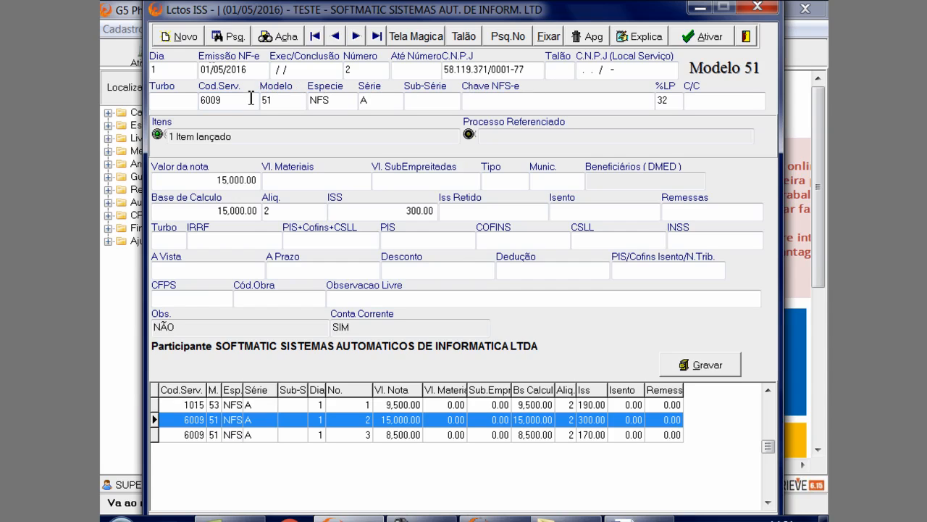
left_click(247, 141)
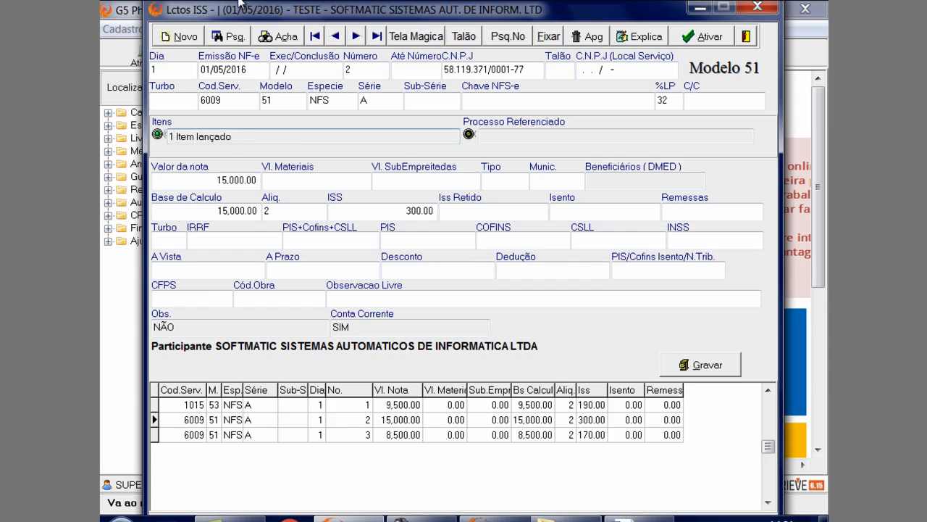
left_click(234, 100)
double_click(234, 100)
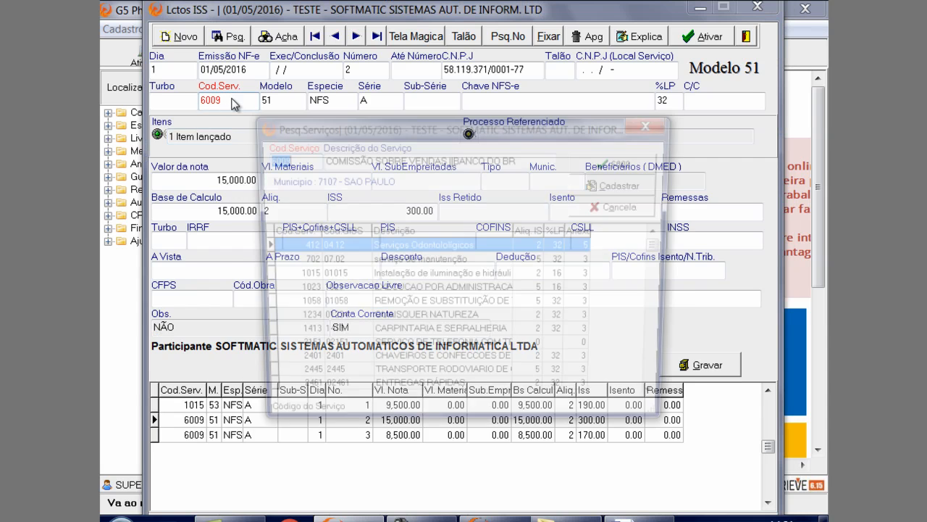
left_click(628, 186)
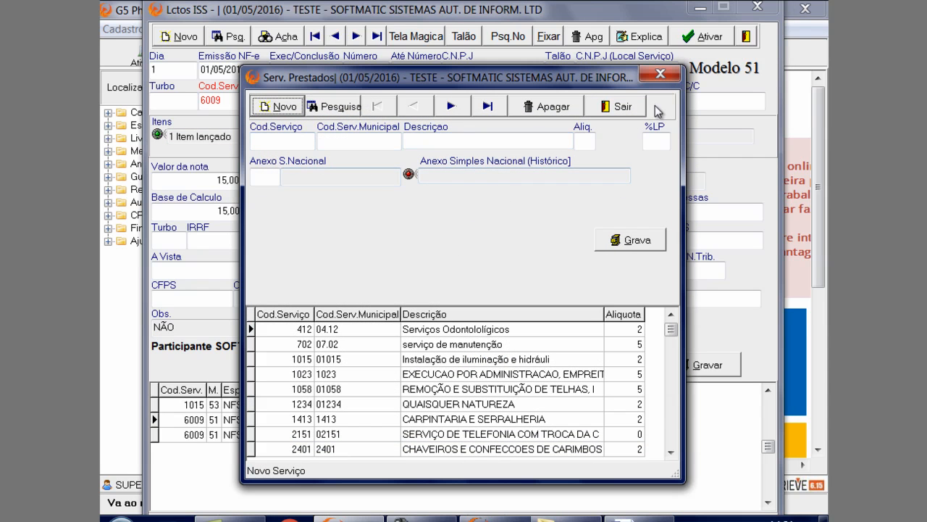
left_click(660, 75)
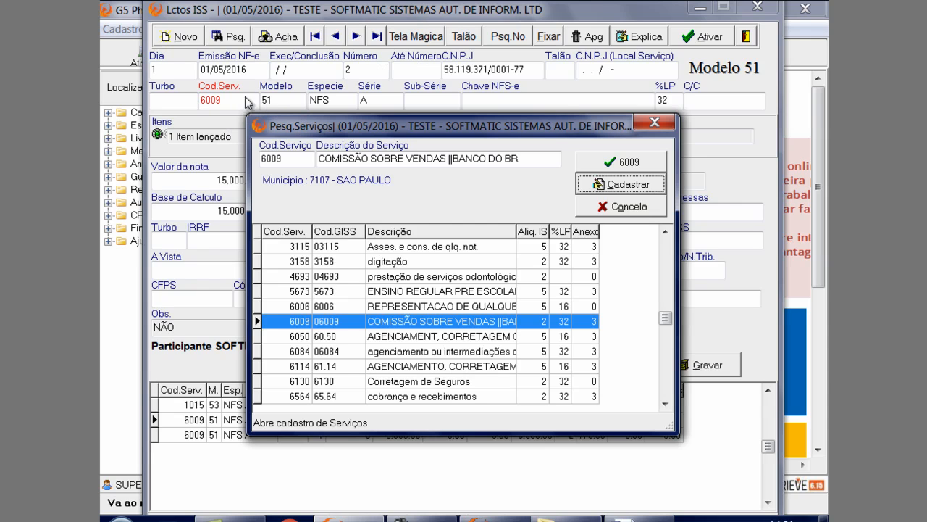
left_click(647, 124)
Open item 1 of note 2 and set its PIS rate to .65
left_click(241, 138)
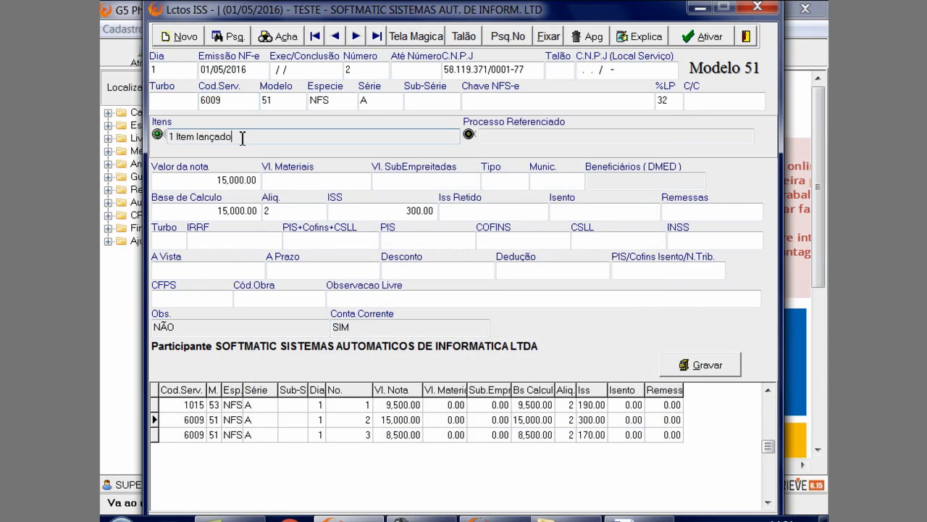
double_click(242, 138)
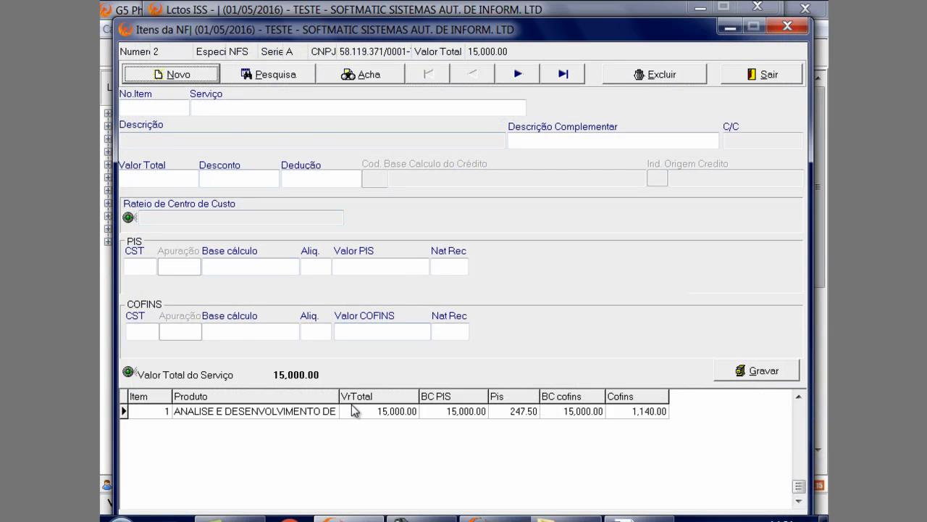
left_click(353, 411)
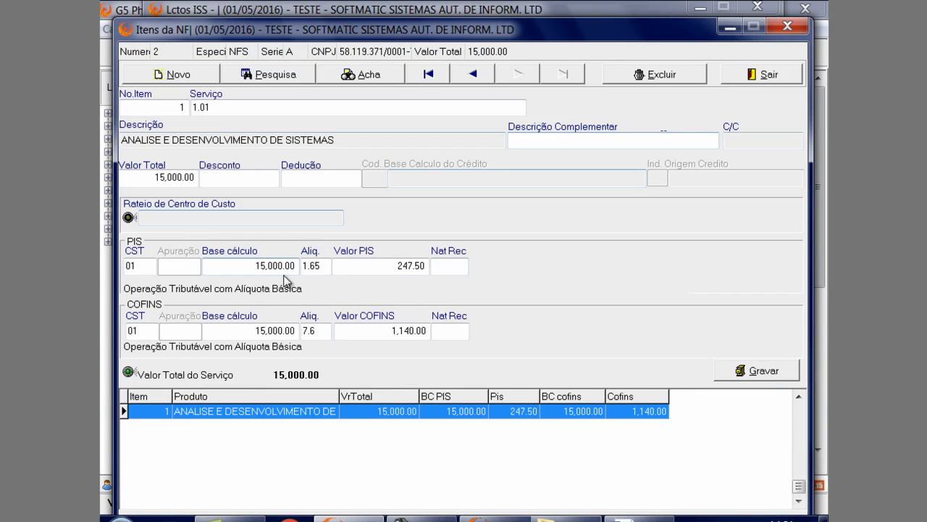
left_click_drag(323, 266, 220, 235)
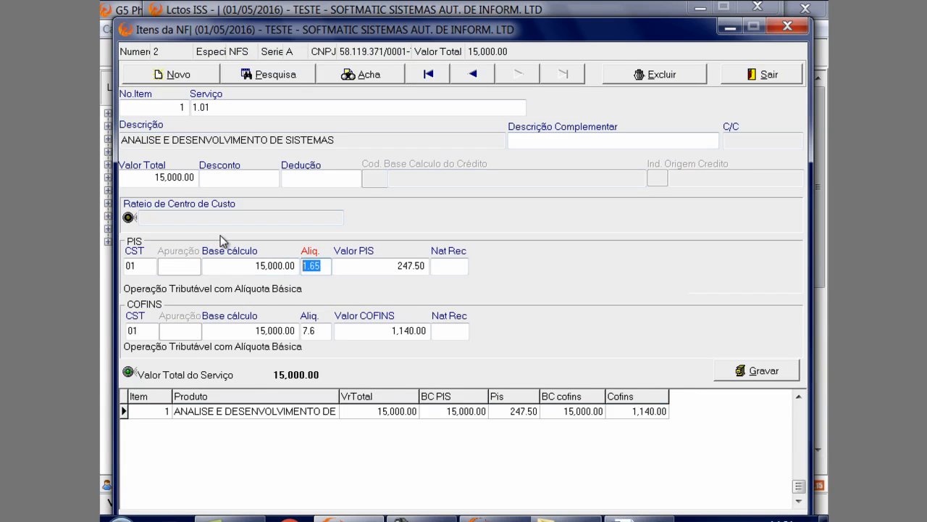
type(".65")
key("Return")
key("Return")
key("Return")
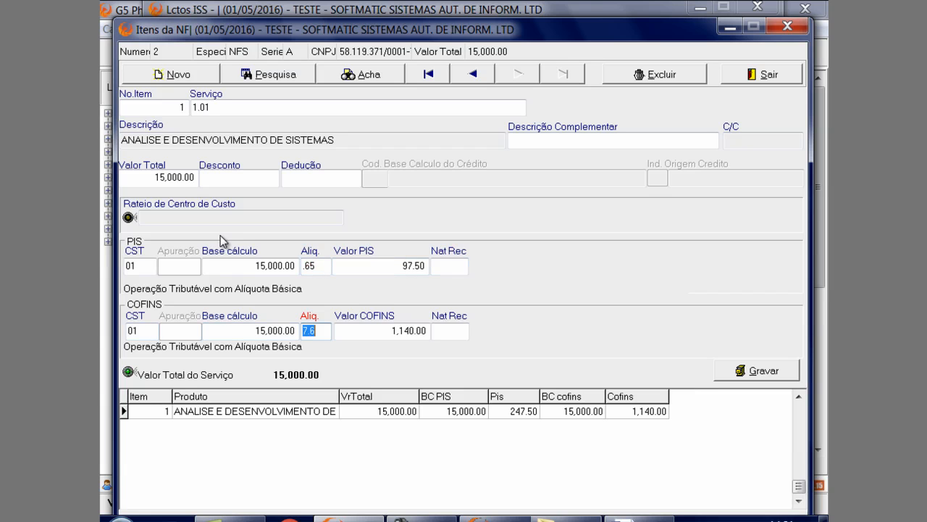
Set the item's COFINS rate to 3, save the item and save note 2
type("3")
key("Return")
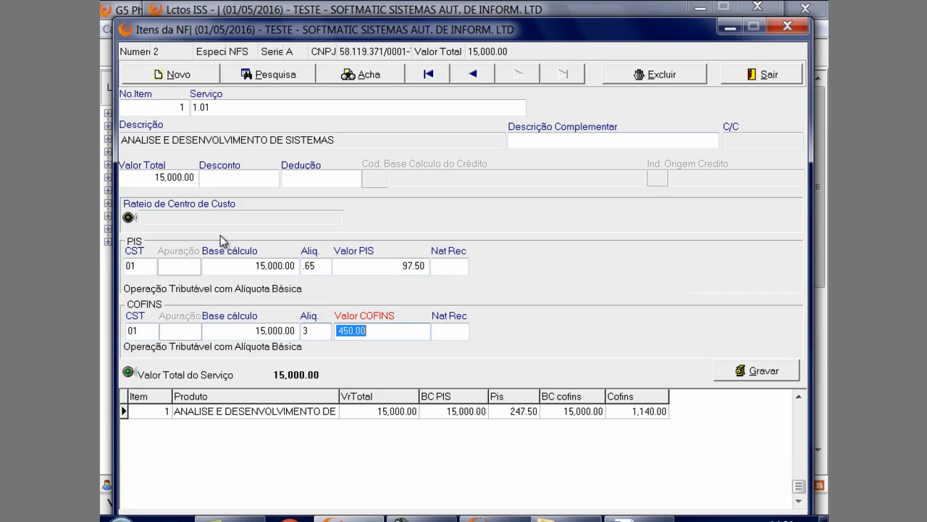
left_click(740, 378)
left_click(422, 330)
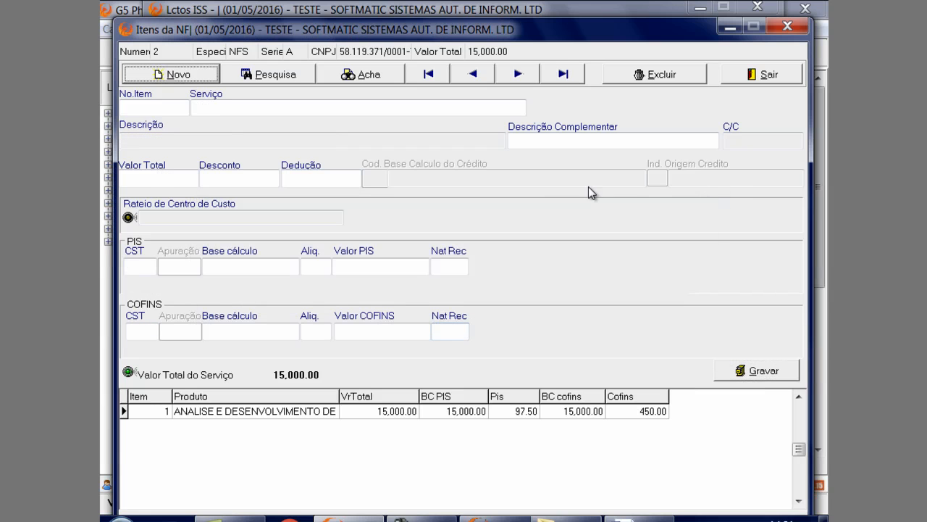
left_click(739, 80)
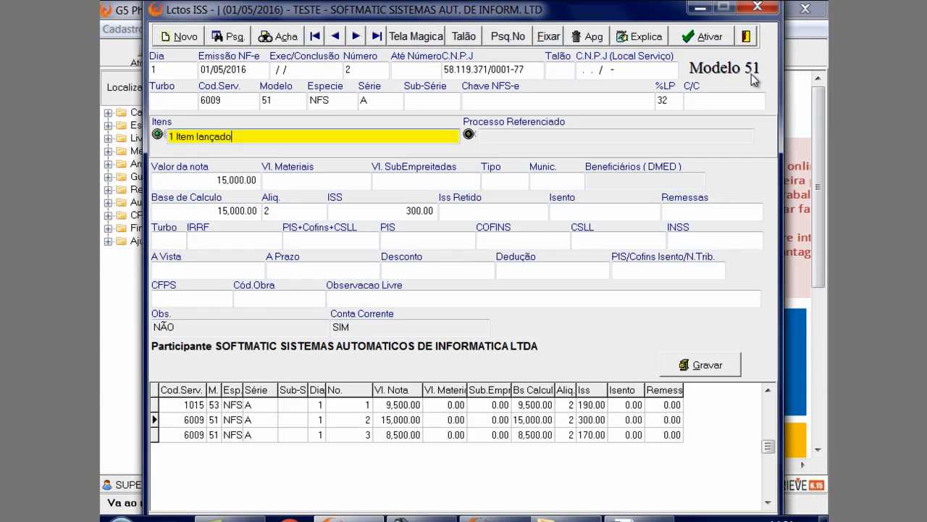
left_click(675, 367)
Load note 3, open its Beneficiários (DMED) value entry and move that window off the note's lower fields
left_click(336, 437)
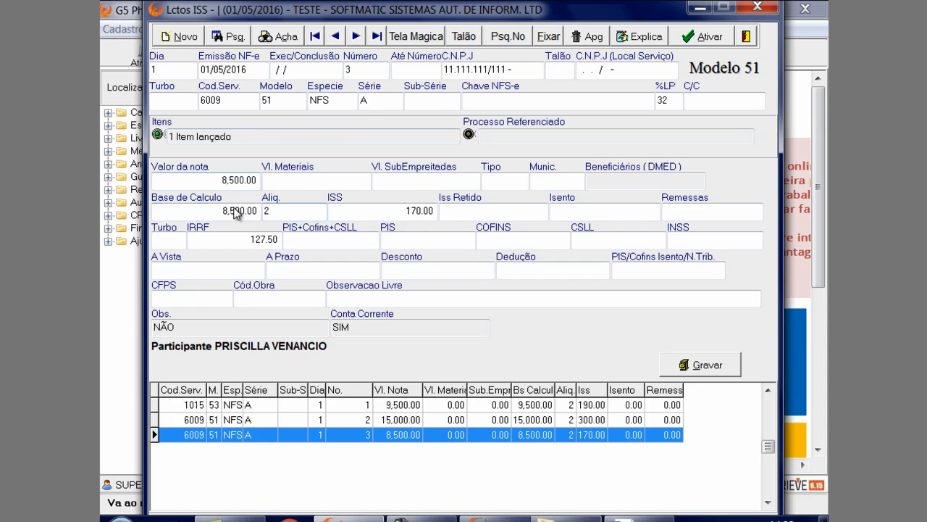
left_click(602, 182)
double_click(621, 181)
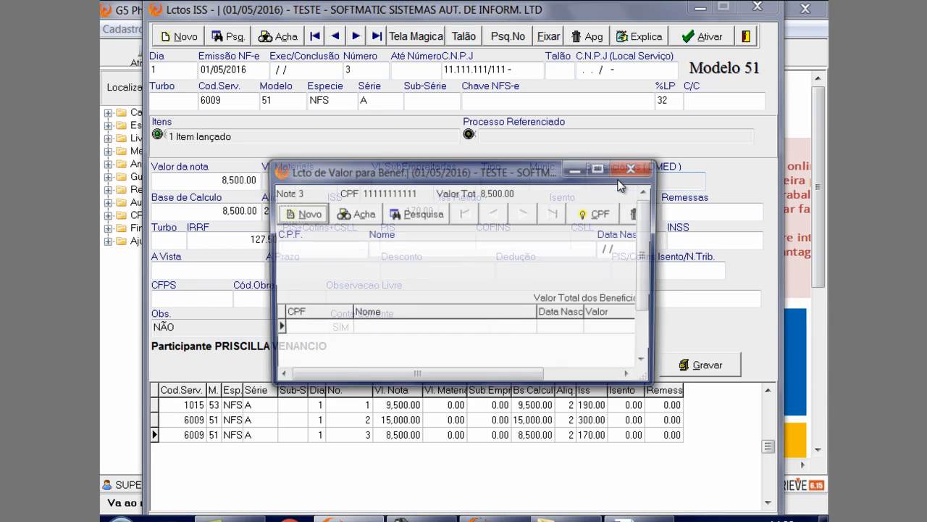
left_click_drag(529, 172, 445, 42)
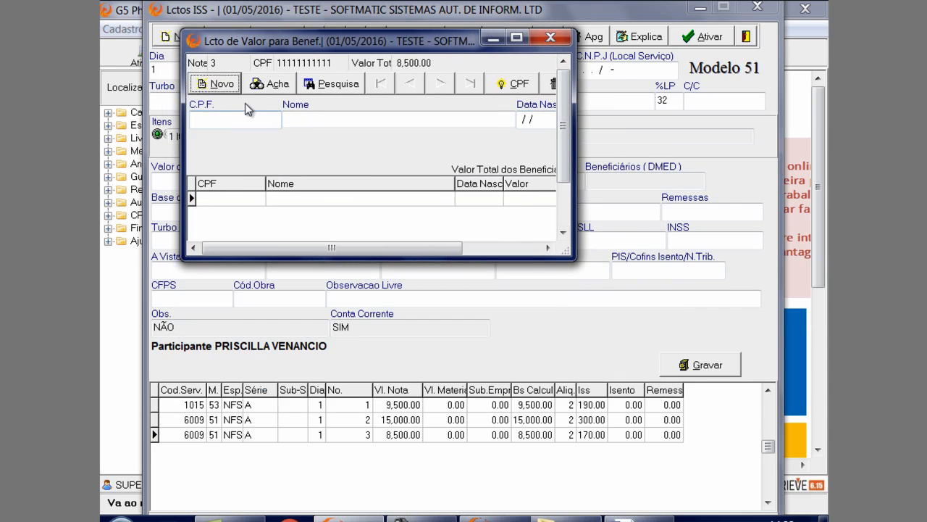
Start a new beneficiary entry for note 3, fill in the beneficiary's CPF and widen the window to expose the Valor field
left_click(230, 84)
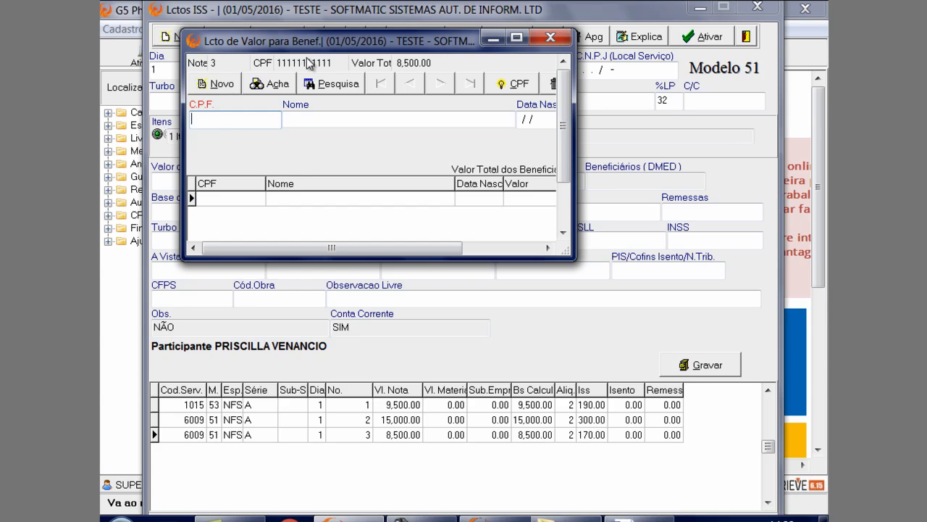
left_click_drag(323, 47, 335, 110)
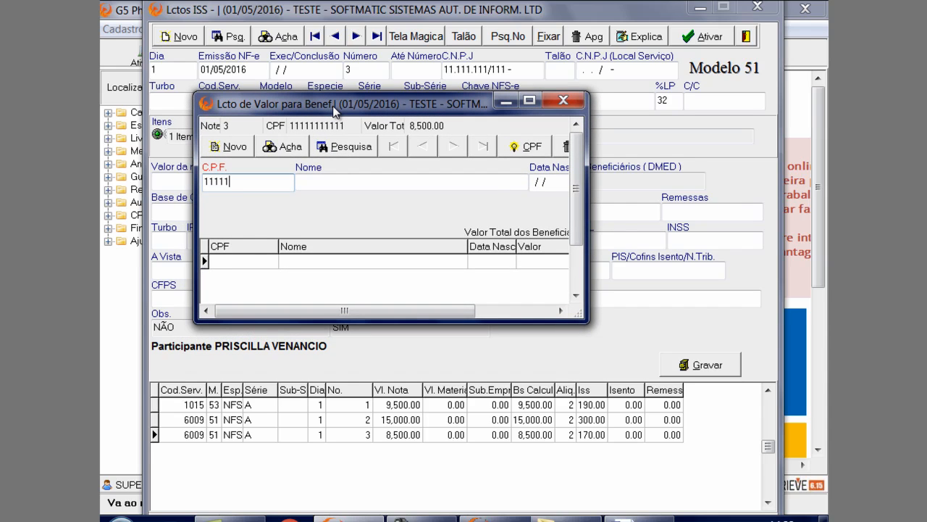
type("11111")
key("Tab")
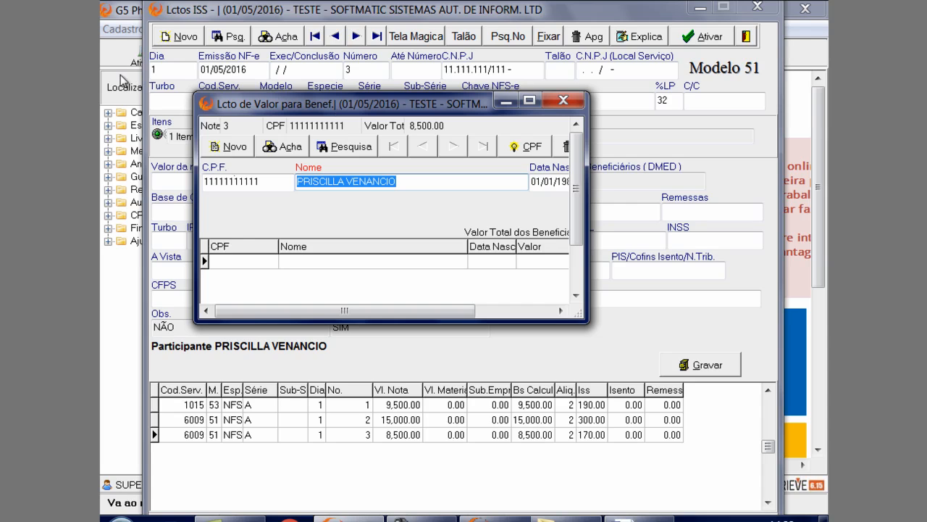
left_click_drag(588, 211, 723, 214)
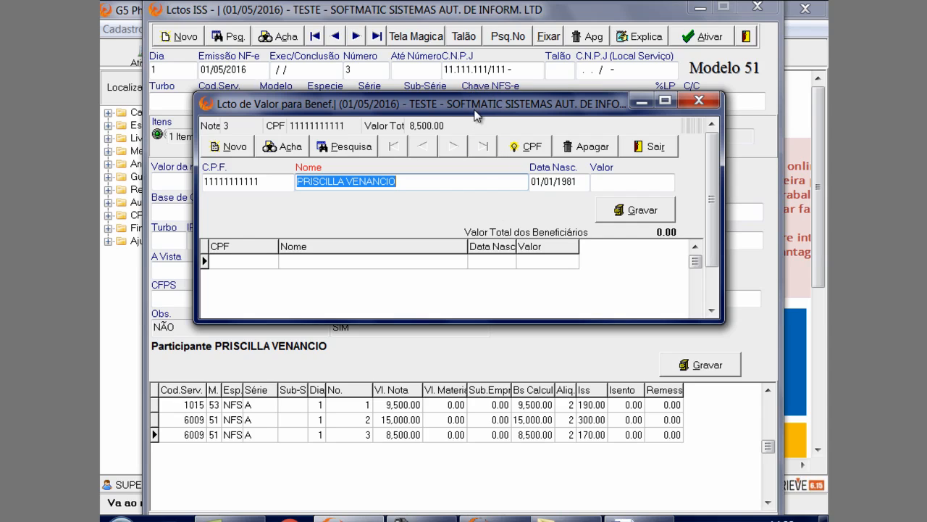
Set the beneficiary's Valor to 8500, save the entry and close the beneficiary window
left_click(601, 185)
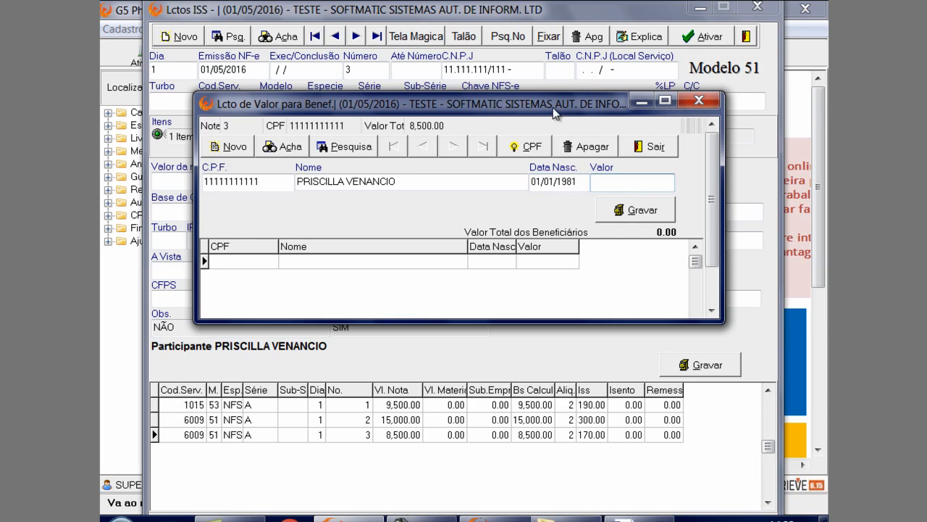
left_click_drag(553, 106, 558, 224)
type("8500")
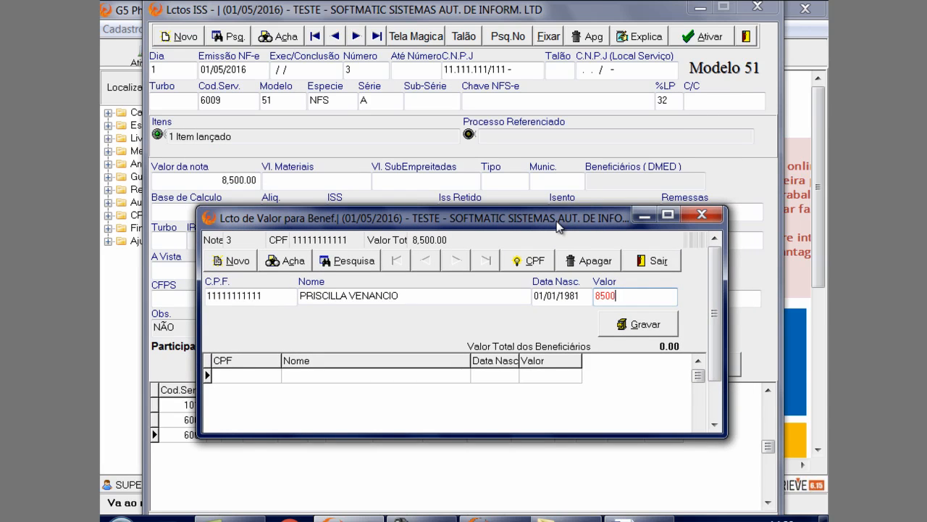
key("Tab")
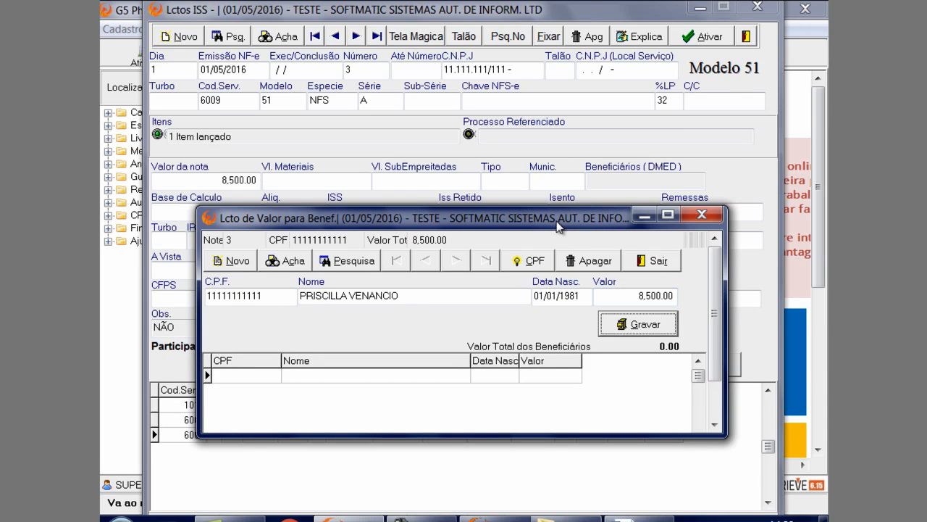
left_click(647, 324)
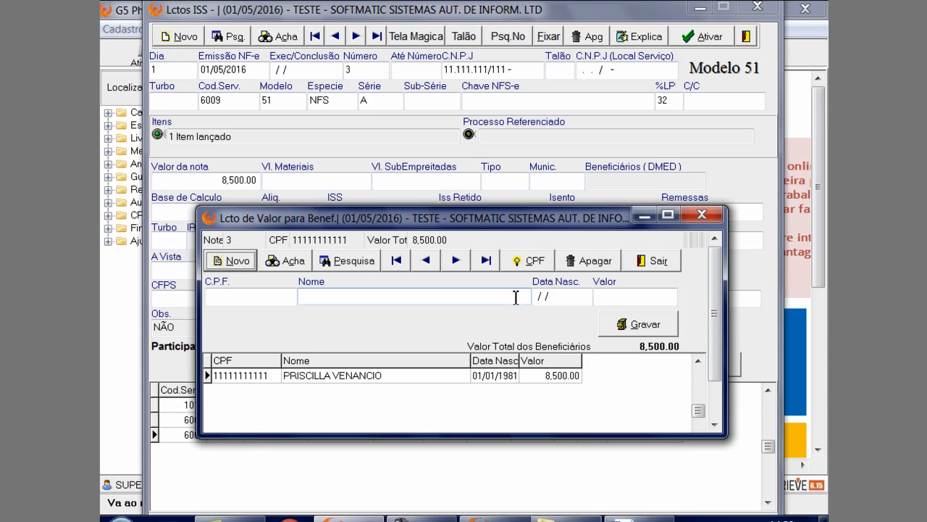
left_click(703, 218)
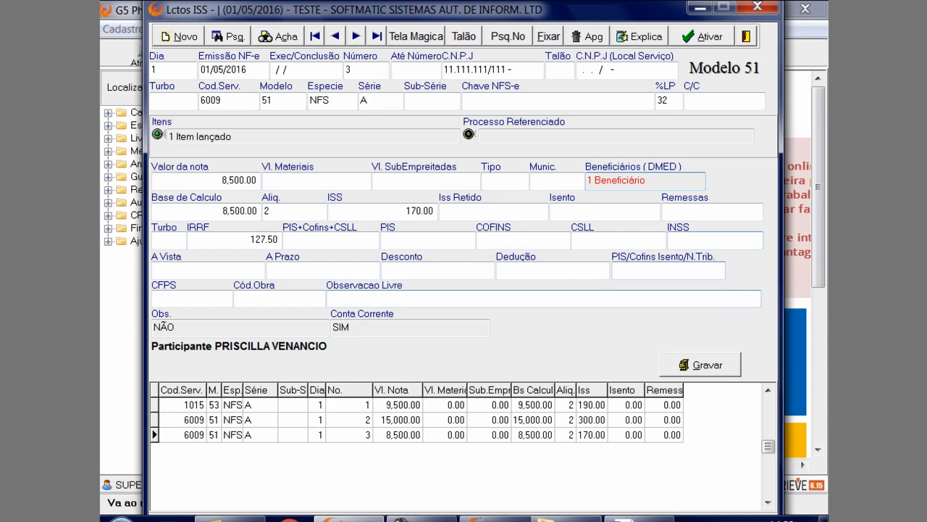
Save note 3 and close the ISS note entry window
mouse_move(826, 518)
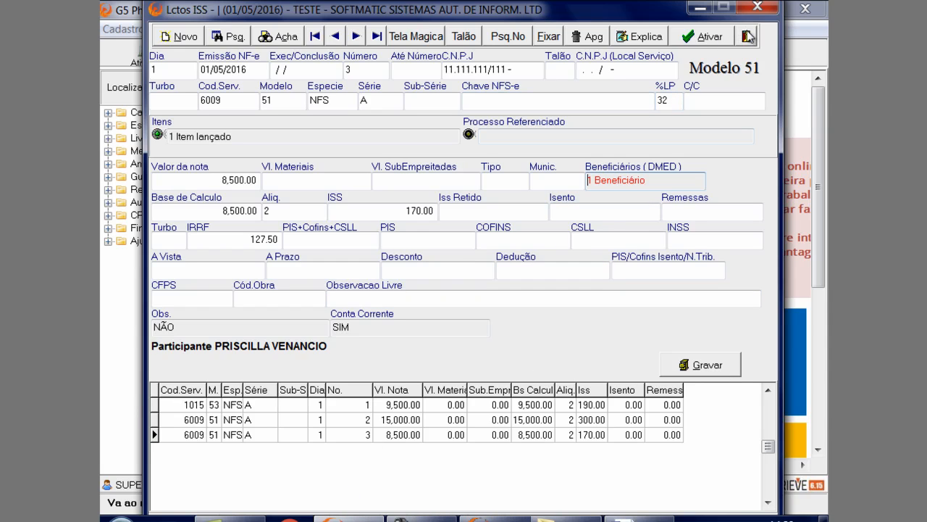
left_click(710, 366)
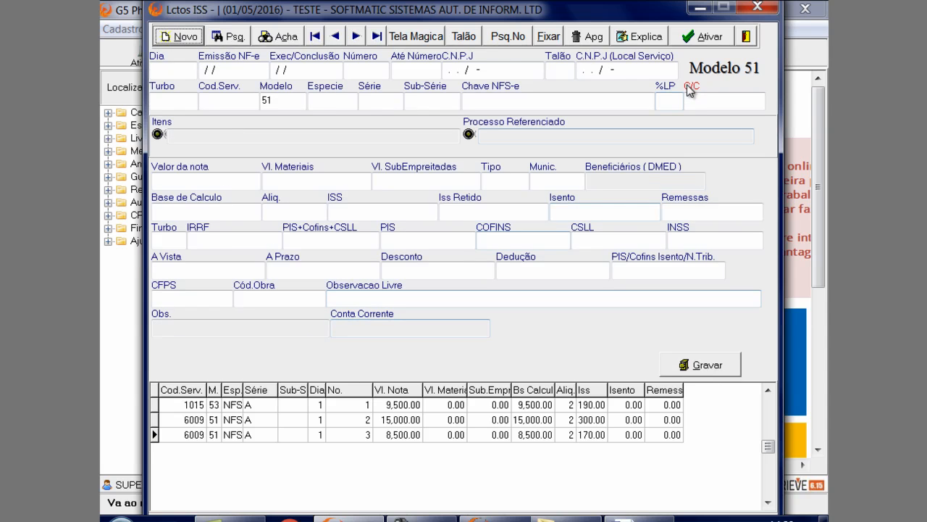
left_click(746, 36)
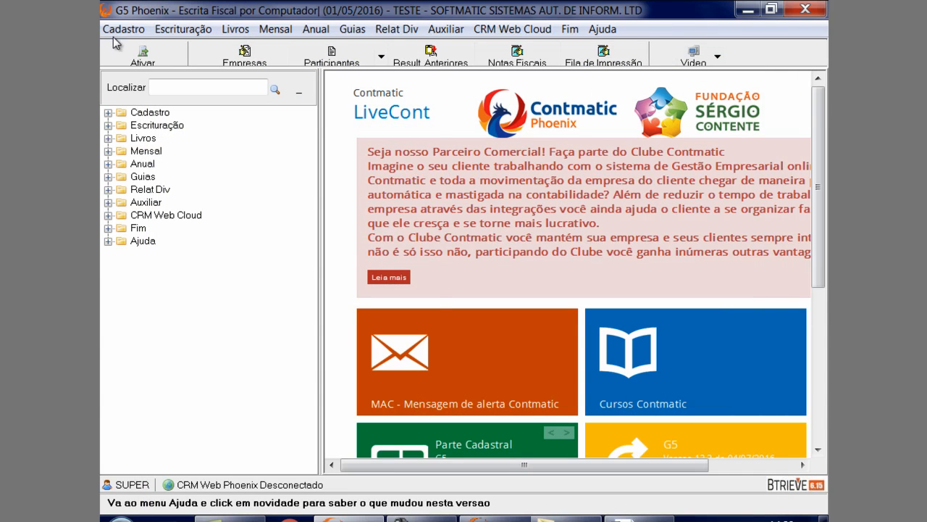
Open the ISS note entries for Serviços Tomados, load note 1 and open its item list
left_click(171, 30)
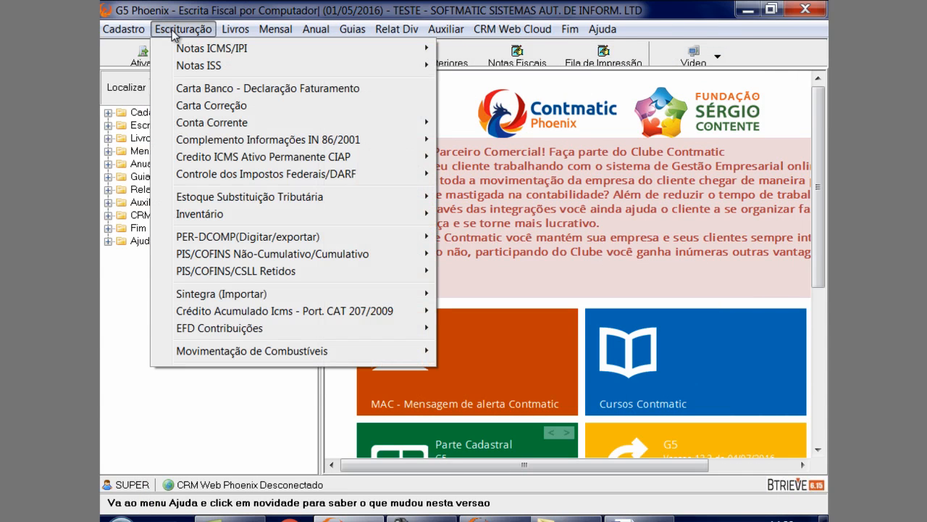
mouse_move(207, 71)
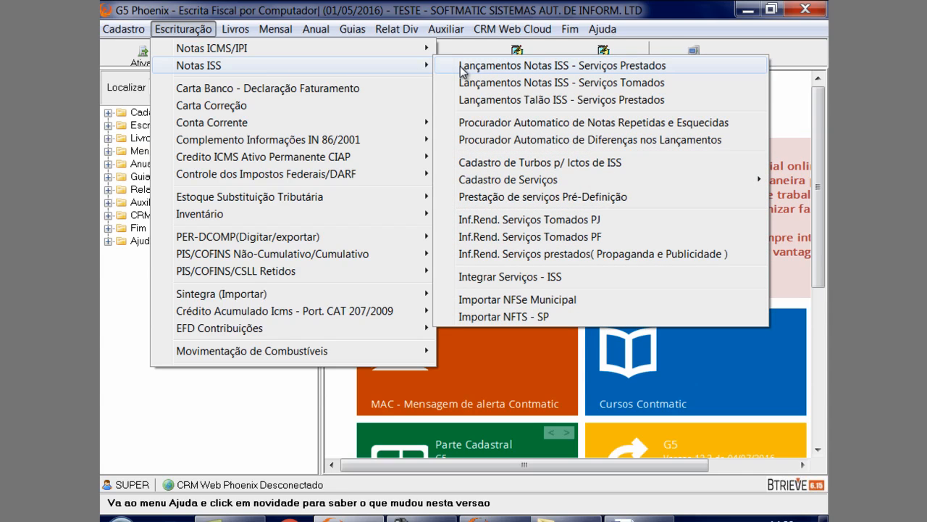
left_click(498, 83)
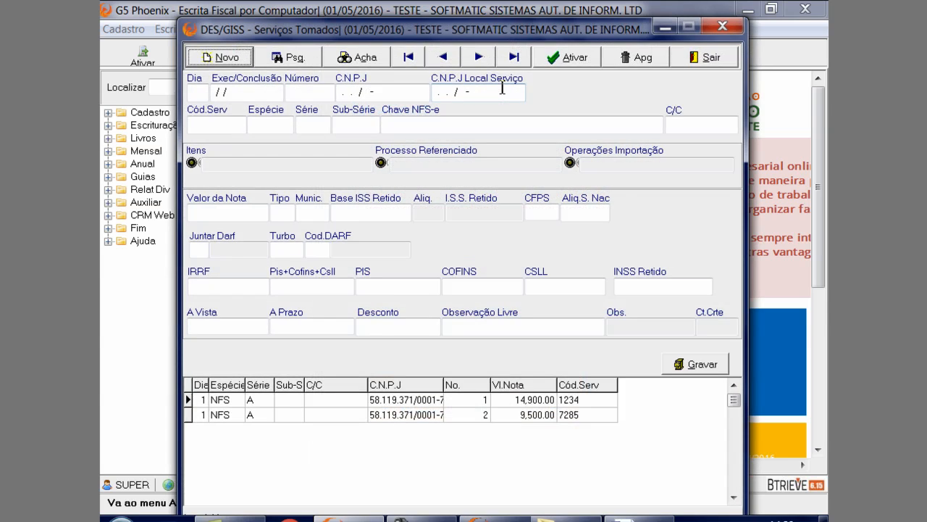
left_click(436, 400)
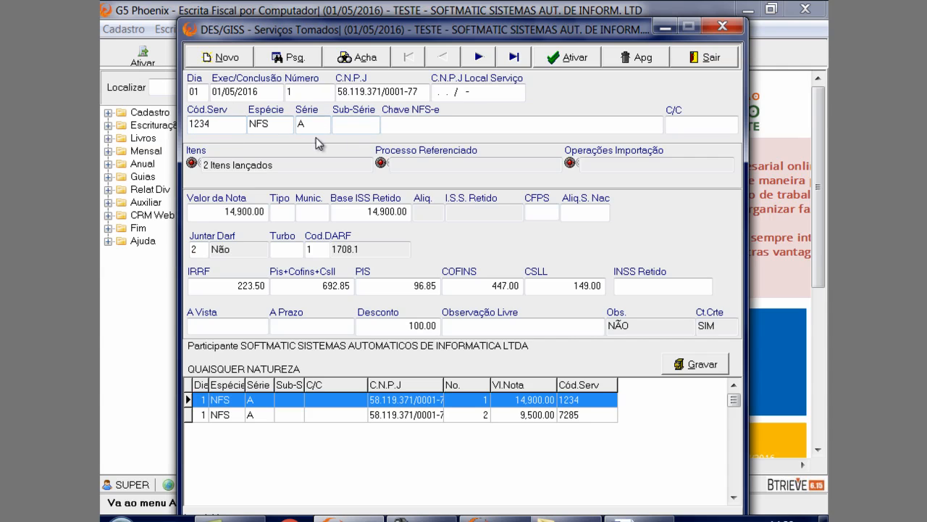
left_click(257, 165)
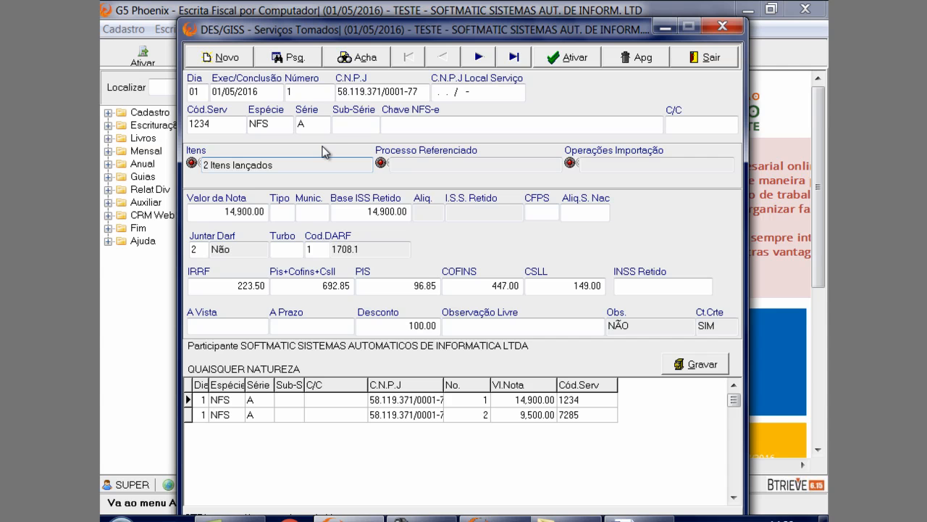
key("Return")
Compare the two items of note 1 and delete the second one, which has no discount
left_click(265, 412)
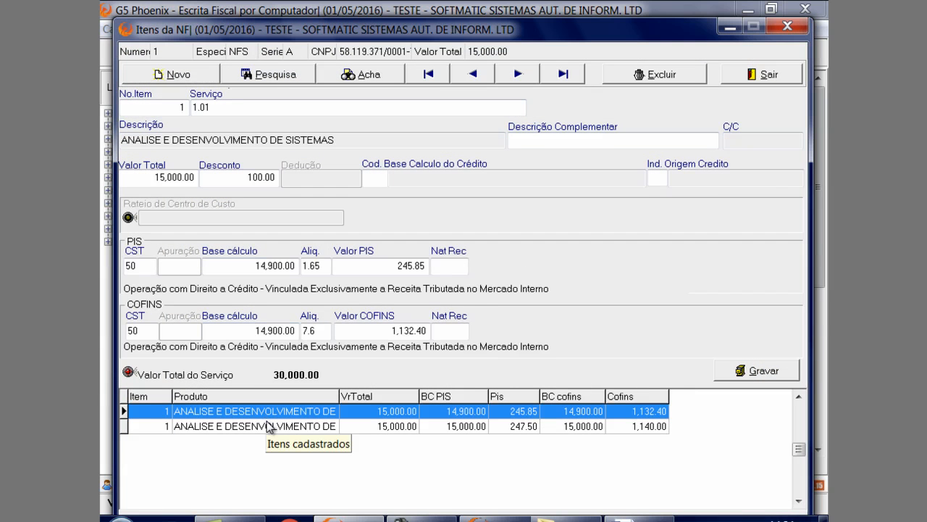
left_click(271, 426)
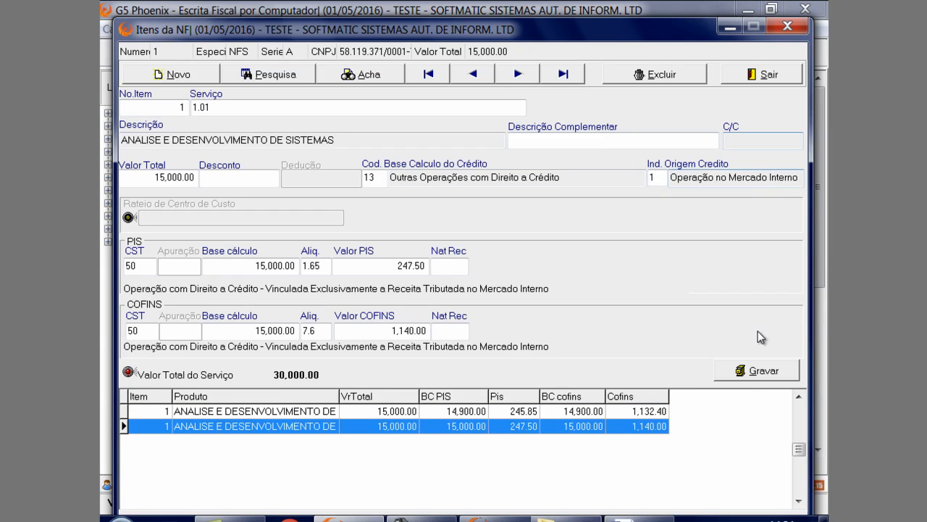
left_click(642, 73)
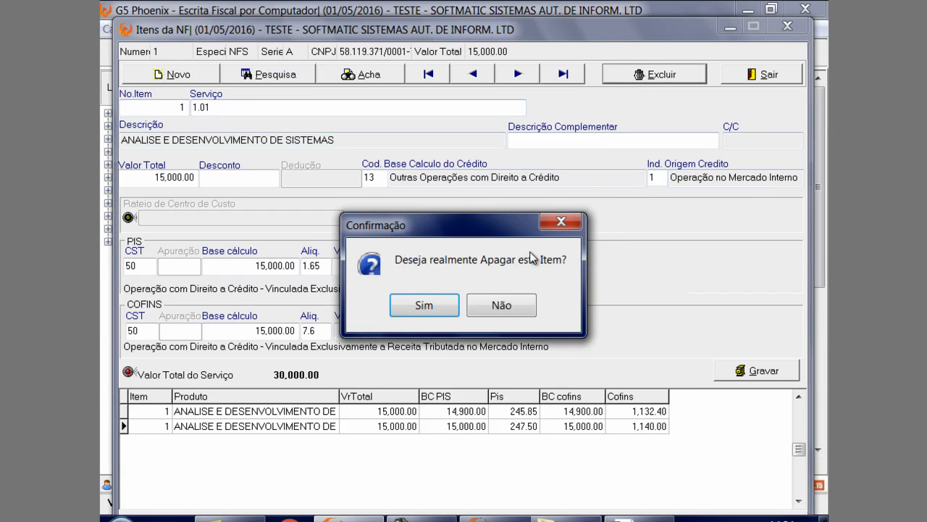
left_click(433, 305)
Load the remaining item and review the options for Cod. Base Calculo do Crédito and Ind. Origem Credito without choosing any
left_click(387, 410)
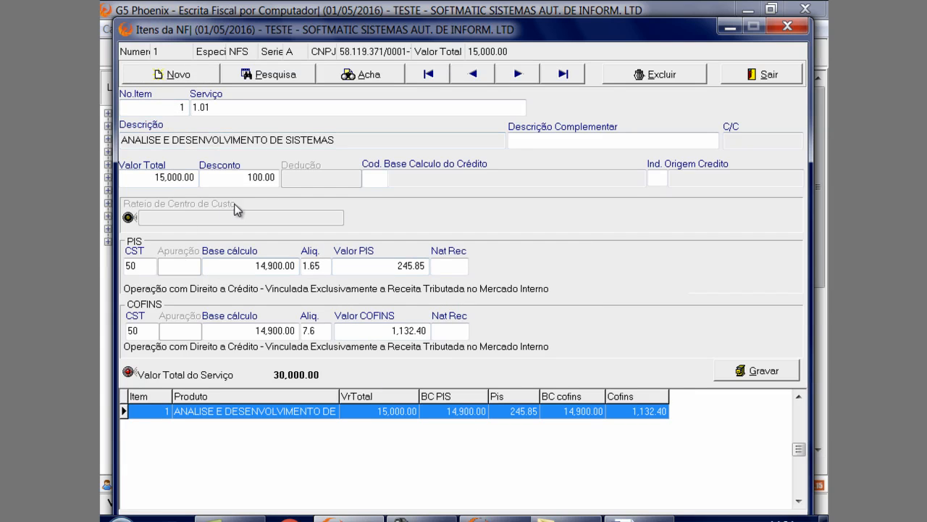
left_click(388, 179)
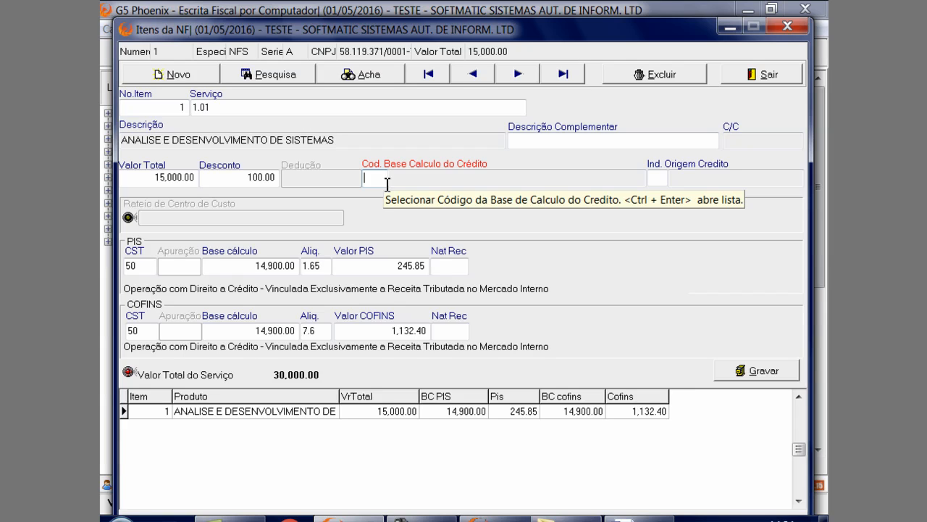
key("ctrl+Return")
key("Escape")
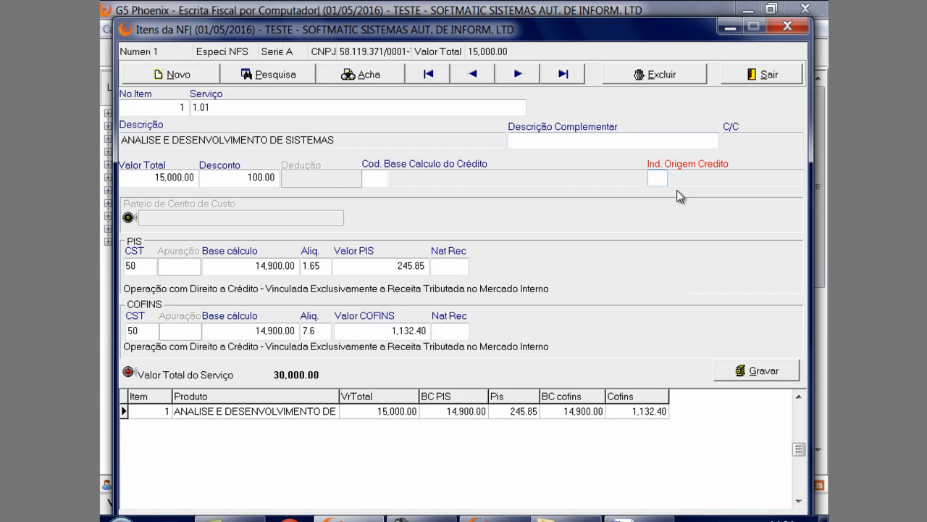
left_click_drag(626, 29, 618, 3)
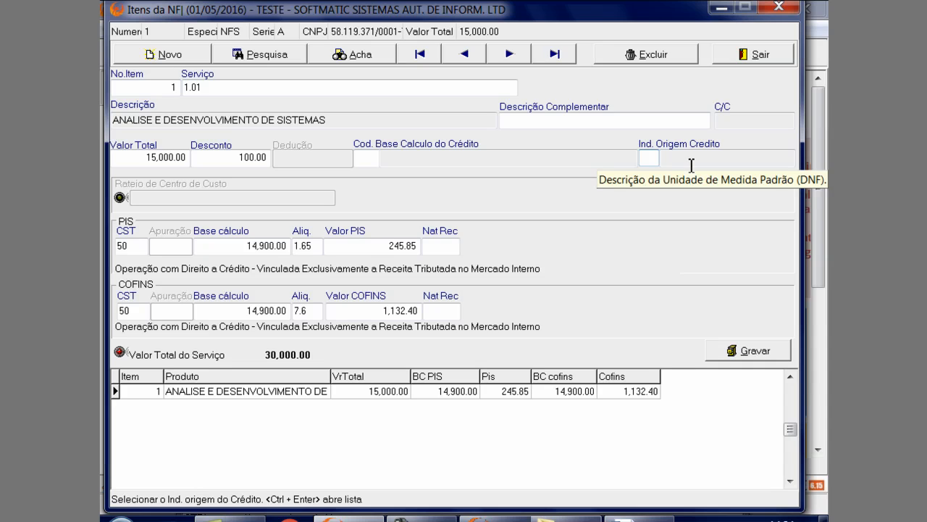
key("ctrl+Return")
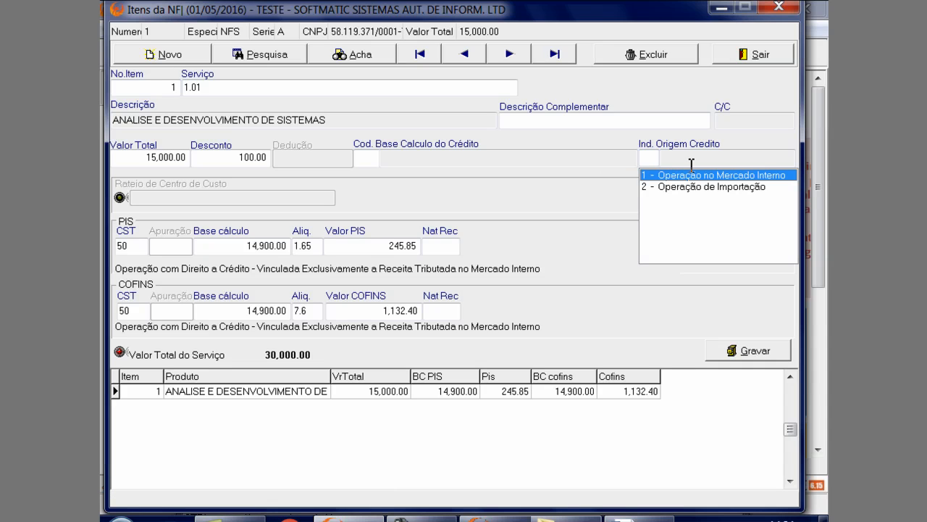
key("Escape")
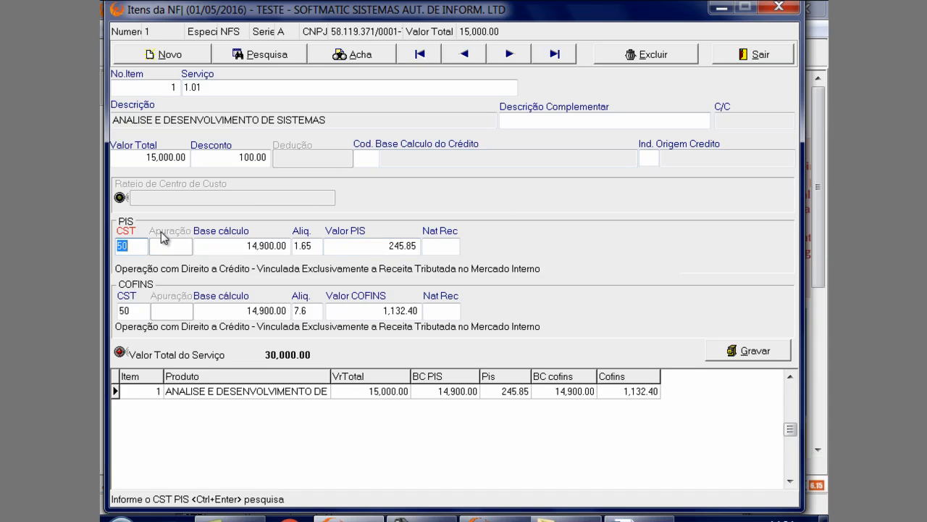
Set the item's PIS CST to 99 and clear its PIS rate and value
type("99")
key("Return")
key("Return")
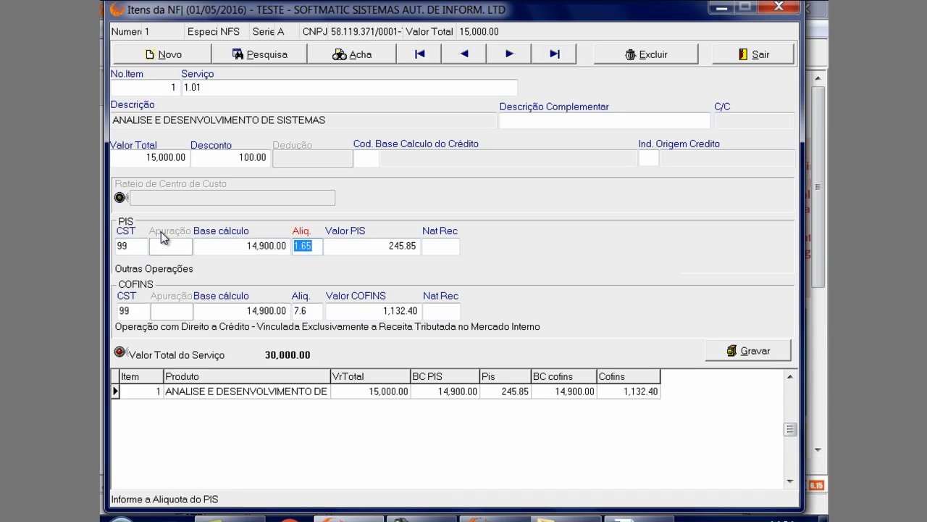
key("Delete")
key("Return")
key("Delete")
key("Return")
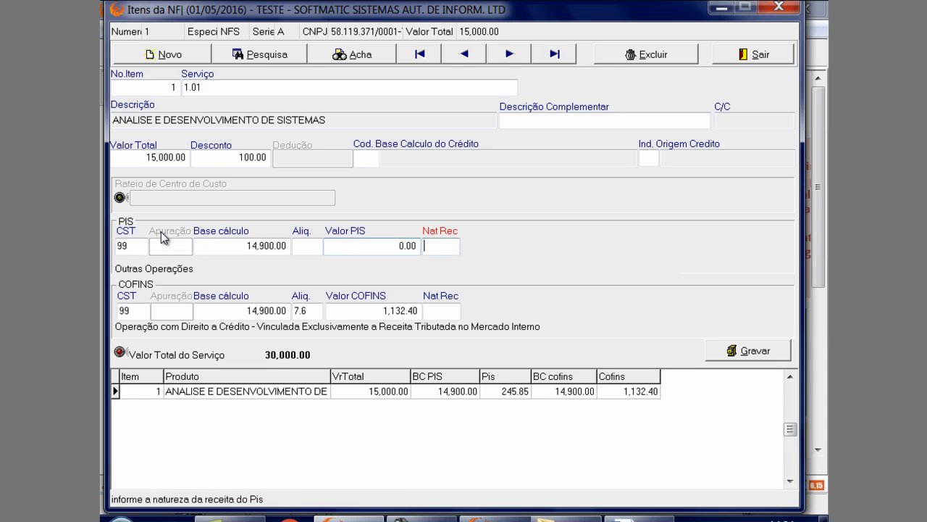
Clear the item's COFINS rate and value, save the item and close the items window
key("Return")
key("Return")
key("Return")
key("Delete")
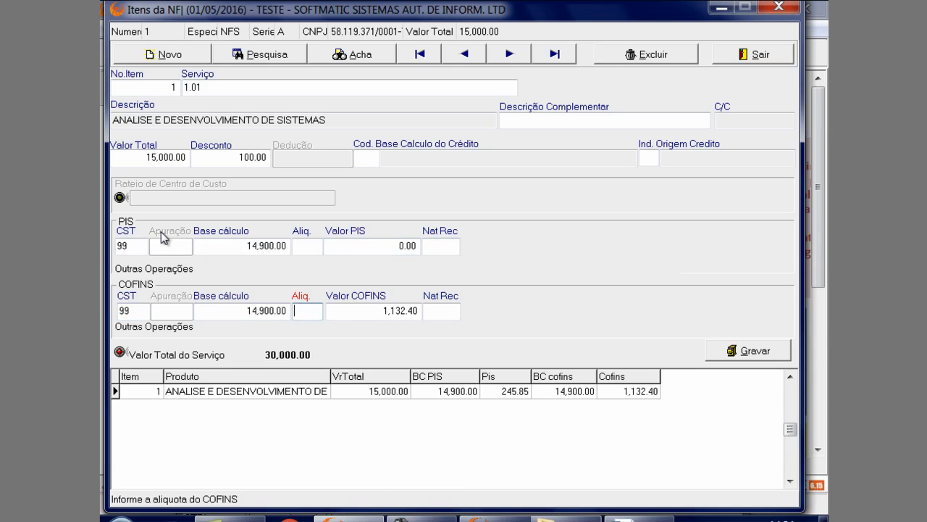
key("Return")
key("Delete")
key("Return")
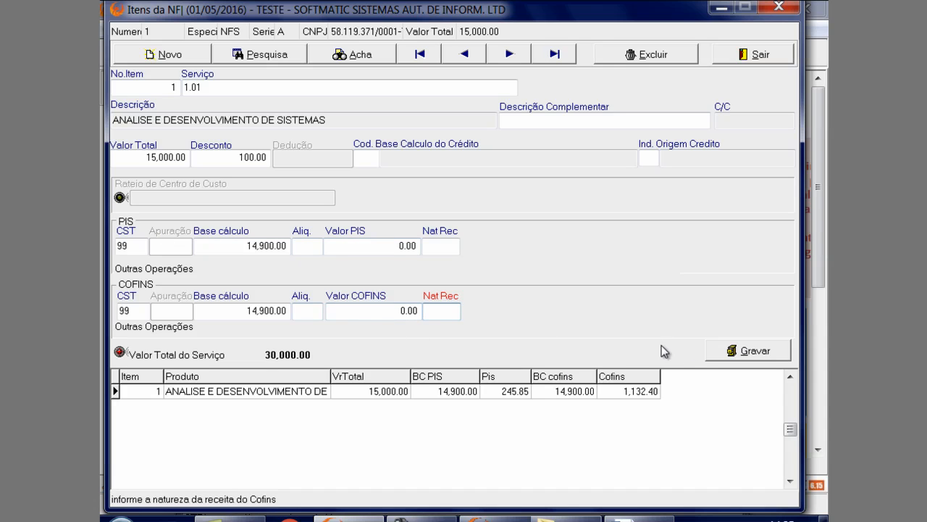
left_click(724, 353)
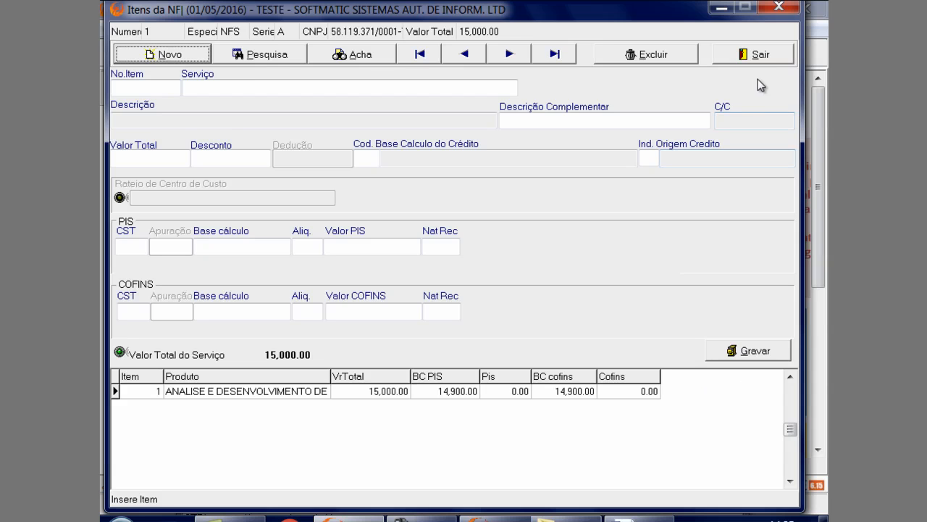
left_click(777, 63)
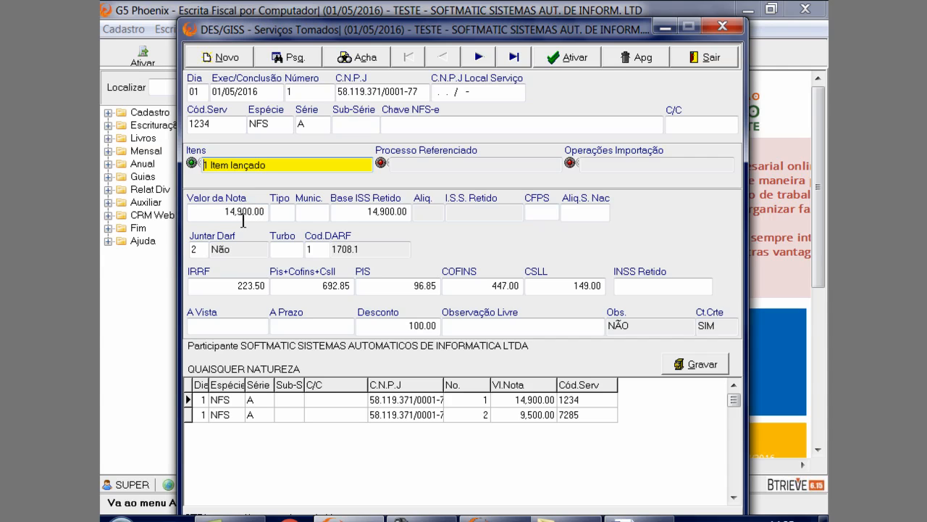
Keep Juntar Darf at 2 - Não for note 1 and choose the Turbo option 2 - (1708.1) IR(1.5%) e PIS+COFINS+CSLL(4.65%)
left_click(206, 250)
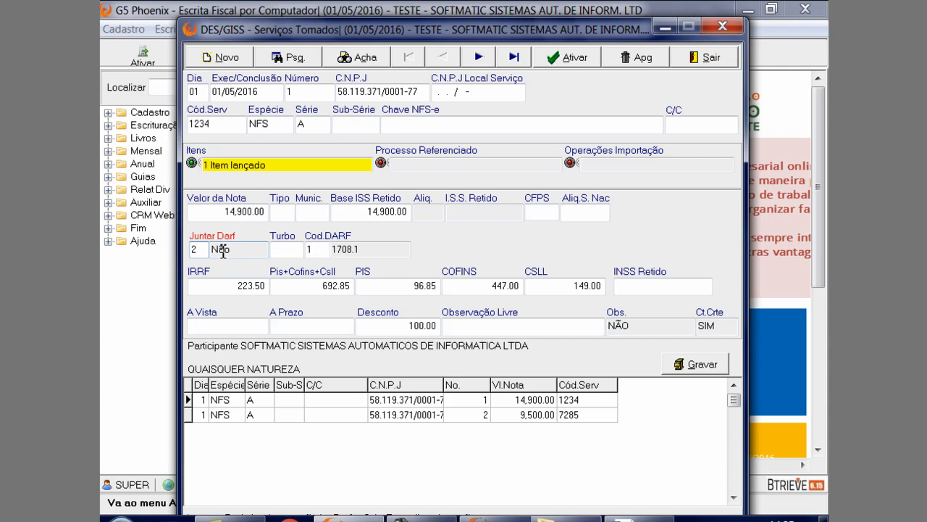
left_click(223, 249)
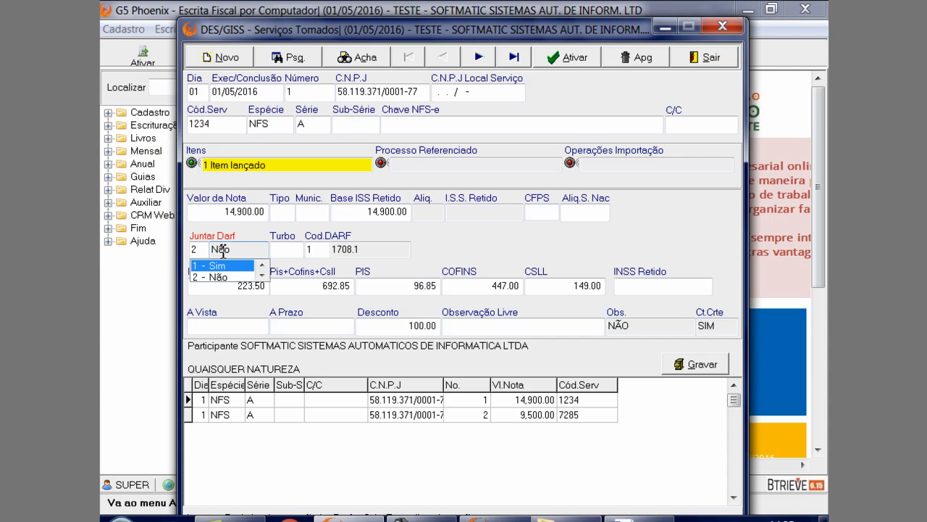
key("Down")
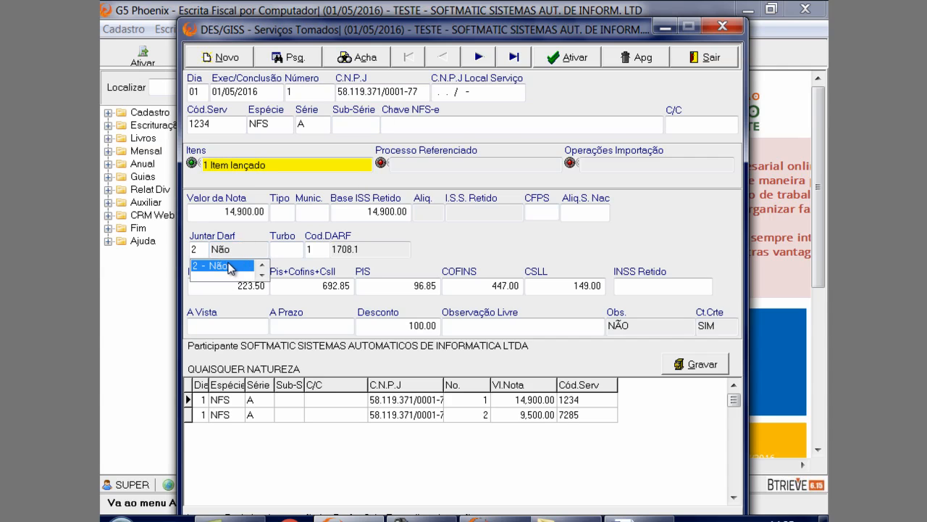
left_click(229, 266)
left_click(284, 253)
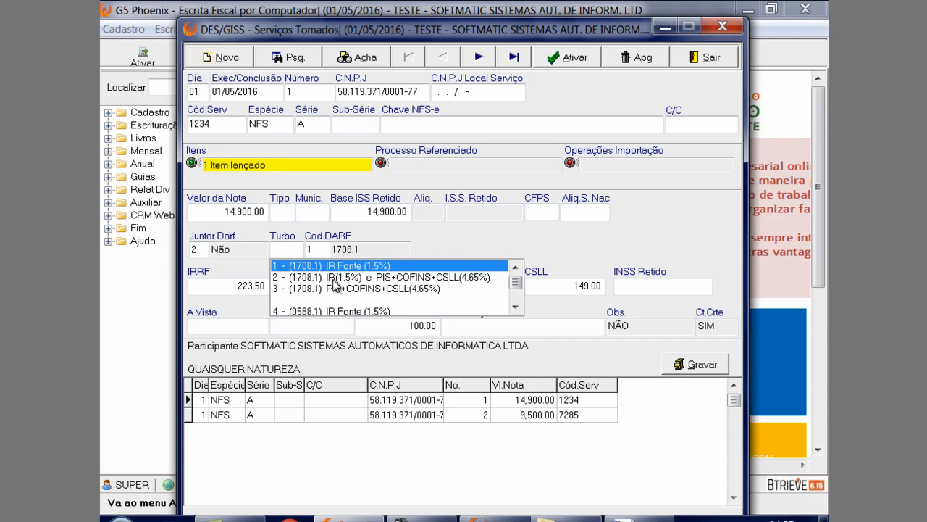
left_click(412, 279)
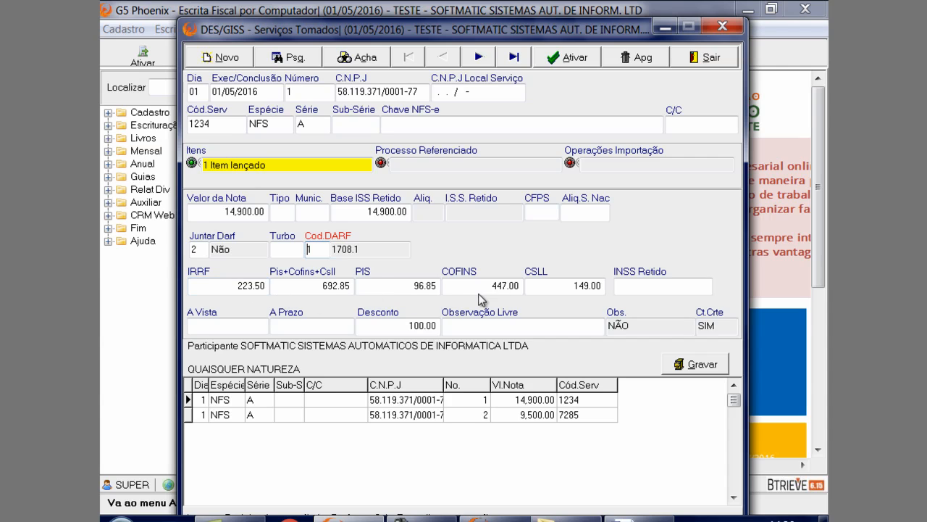
Leave INSS Retido at 0.00 and save note 1, choosing to record it anyway
left_click(638, 288)
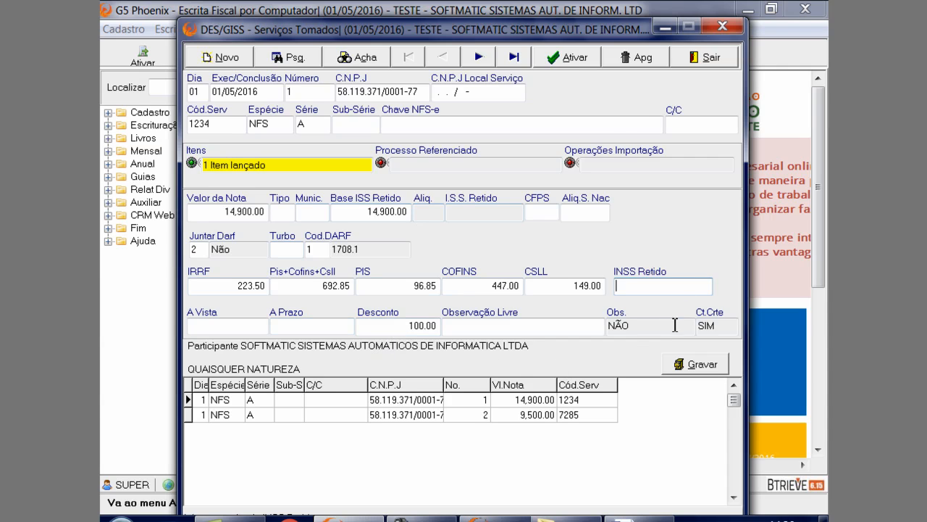
left_click(724, 330)
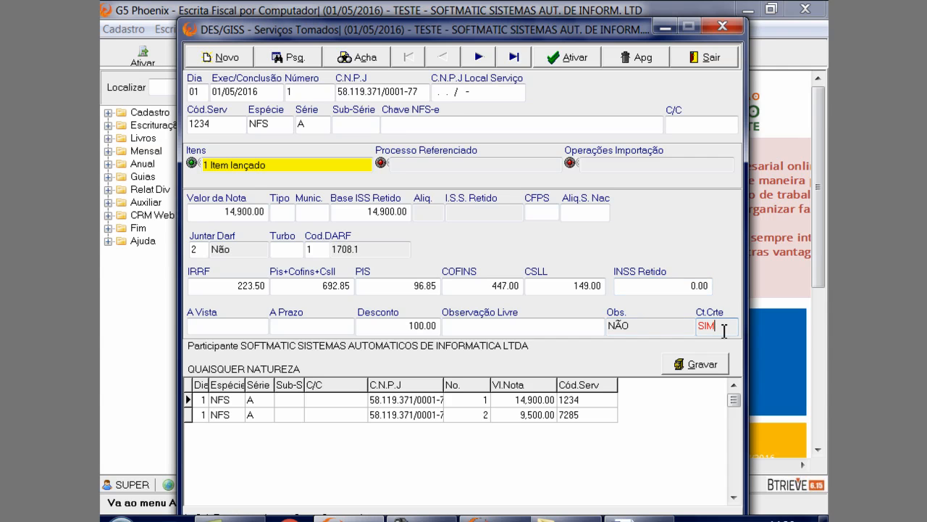
left_click(697, 363)
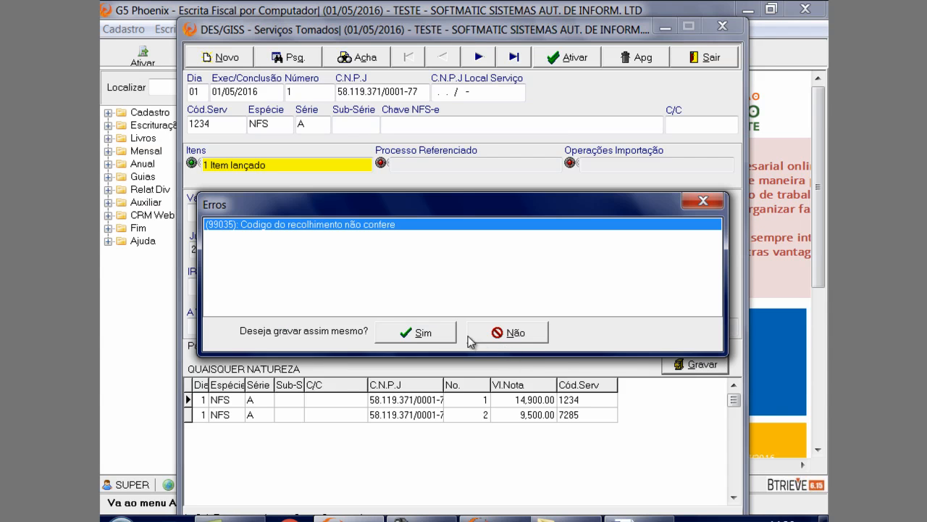
left_click(431, 333)
Reopen note 1, open its Conta Corrente and use Turbo to generate 1 installment with first due date 01/05/2016
double_click(569, 400)
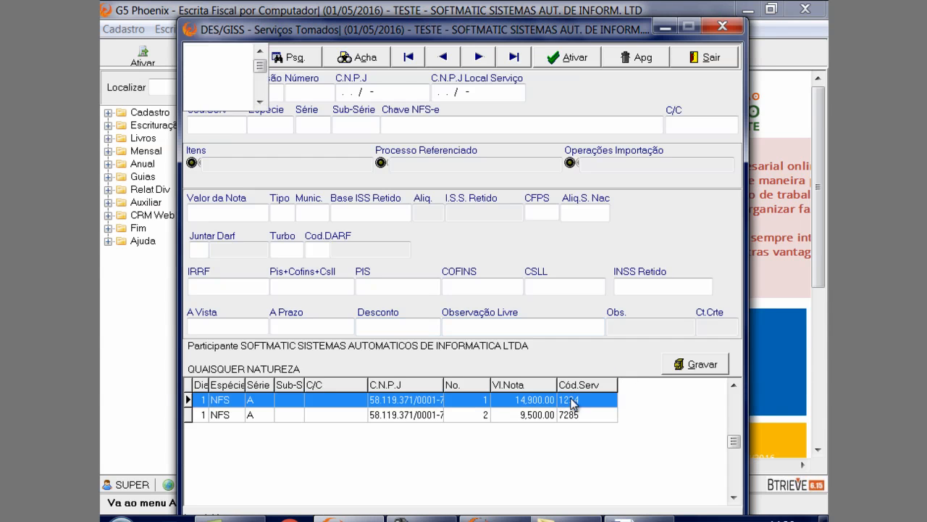
left_click(719, 327)
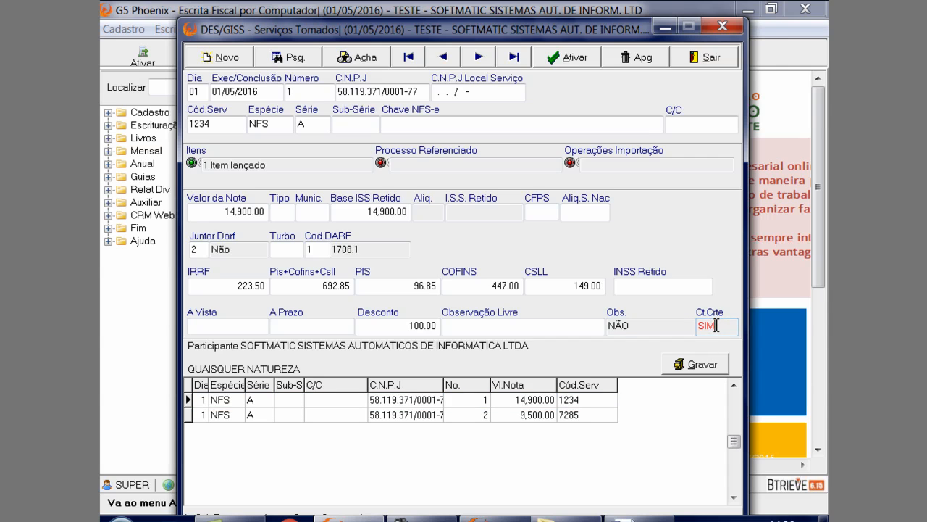
double_click(716, 325)
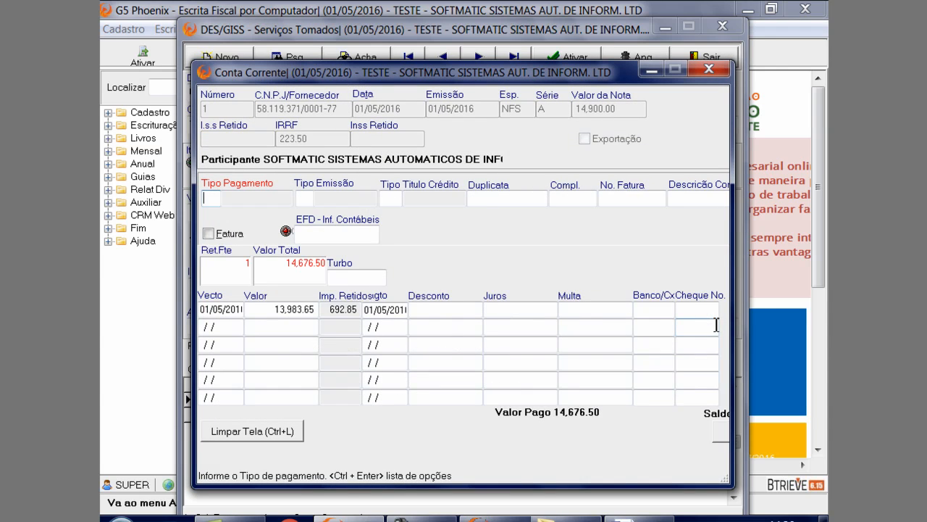
left_click(345, 278)
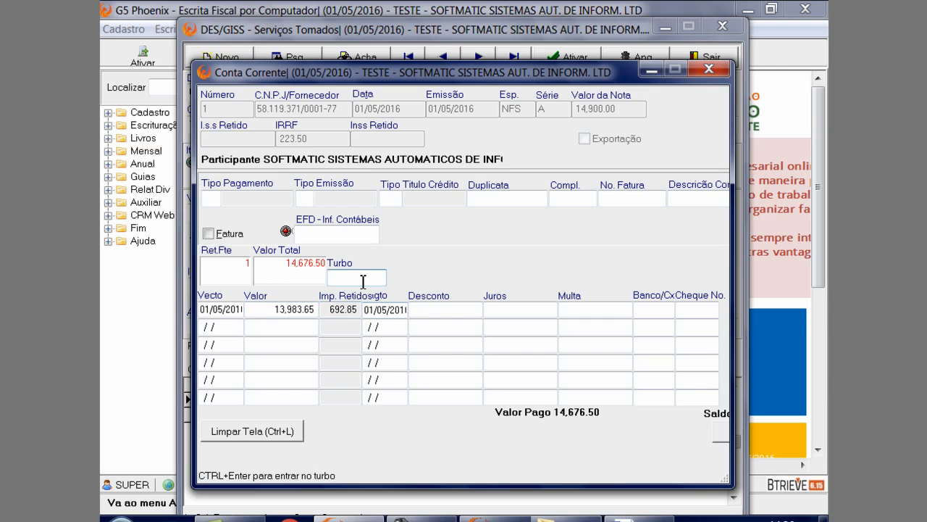
key("ctrl+Return")
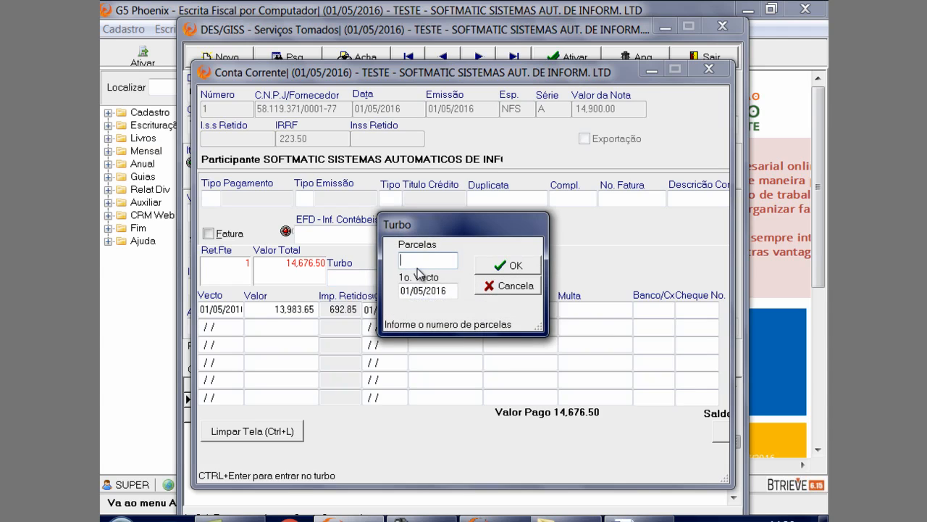
key("Tab")
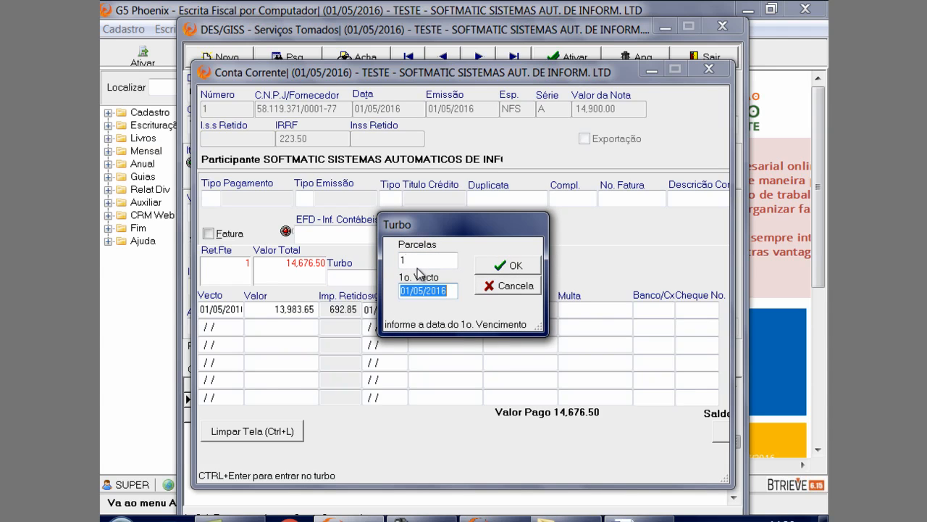
key("Tab")
key("Return")
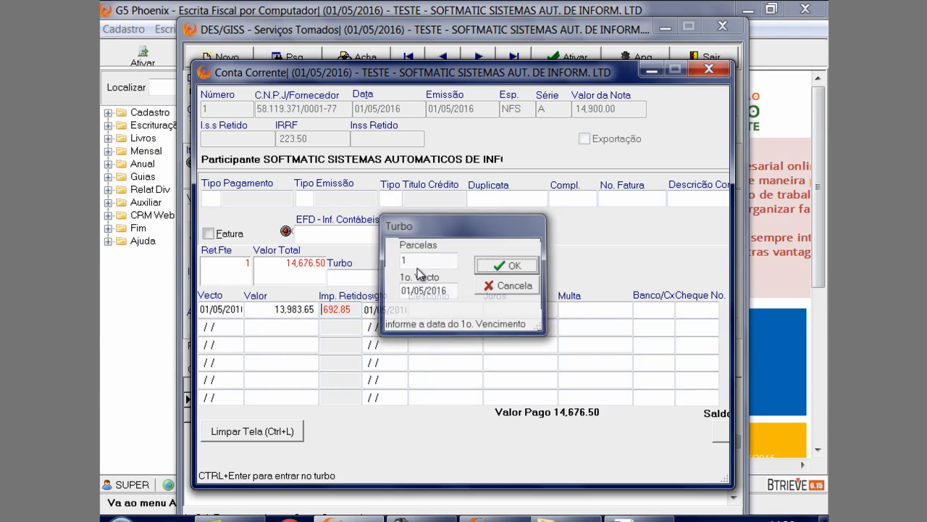
Open the first installment's retained taxes and accept the 5952.02 - Csll/Cofins/Pis-Pasep retention
left_click(373, 311)
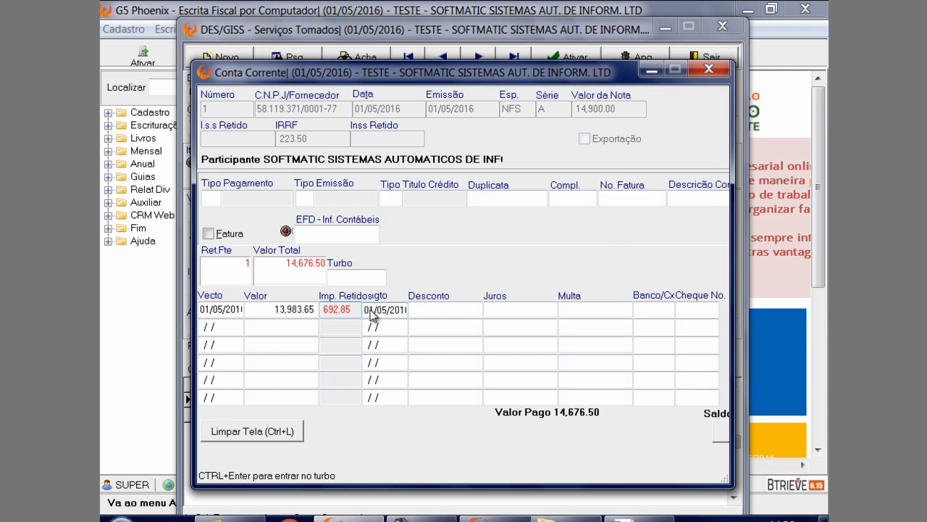
left_click_drag(430, 168, 381, 140)
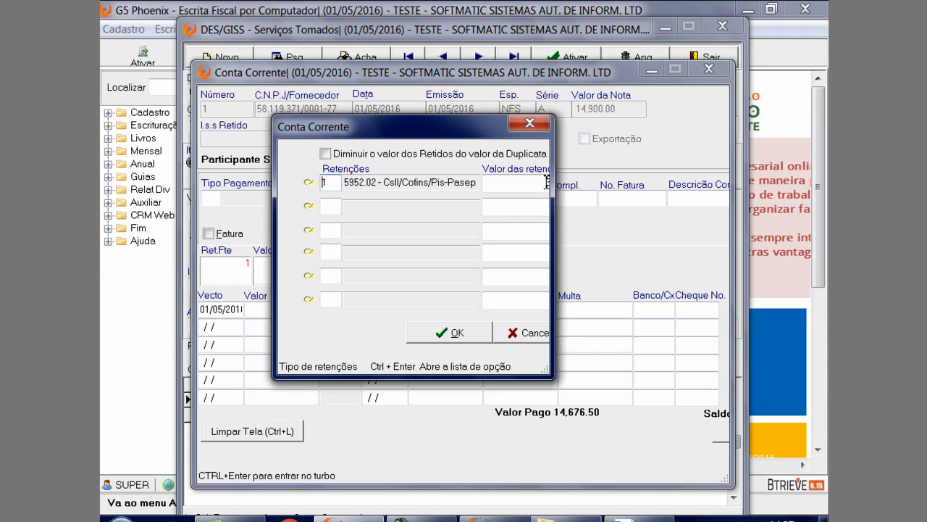
left_click(532, 124)
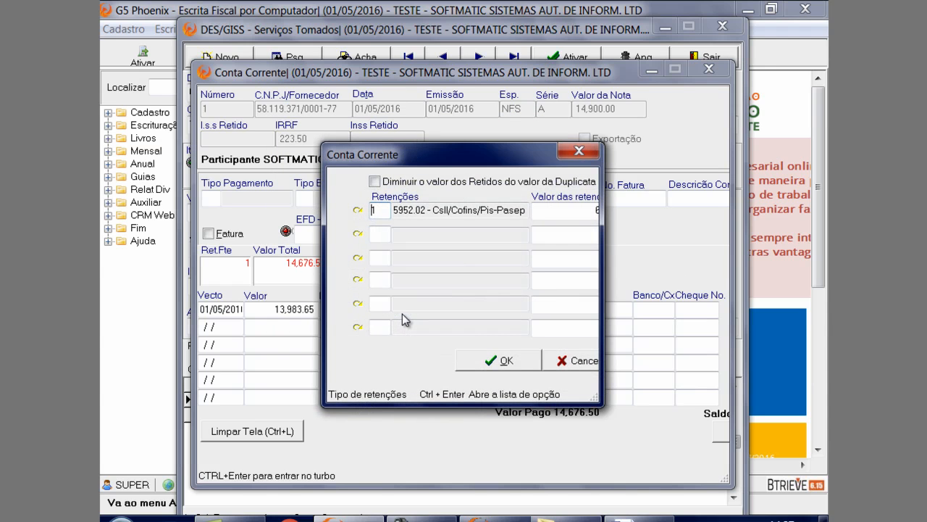
left_click(515, 359)
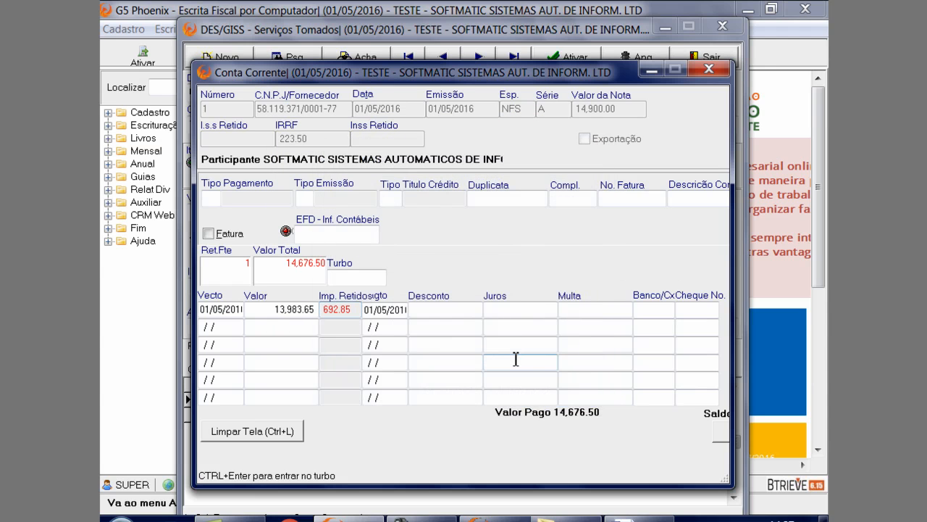
Clear the installment's payment date, refill it with the due date 01/05/2016, and save the Conta Corrente and note 1
key("Delete")
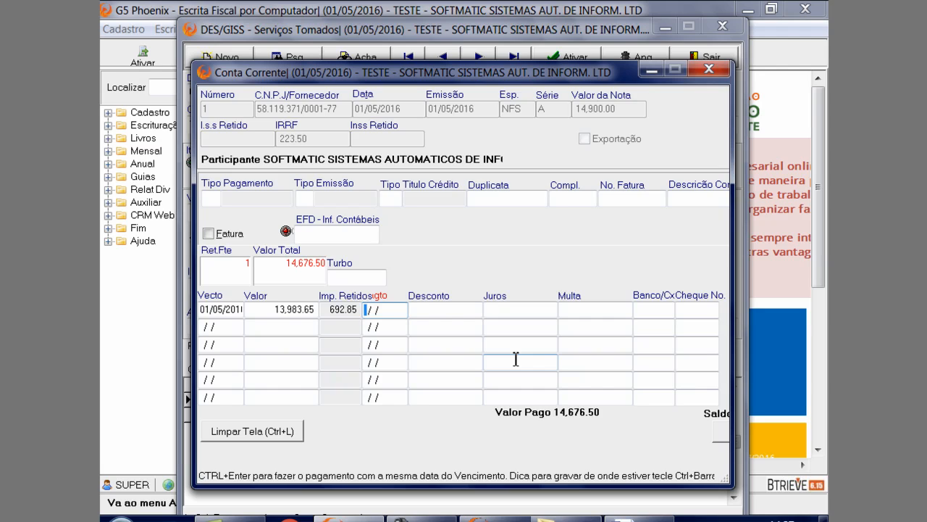
key("ctrl+Return")
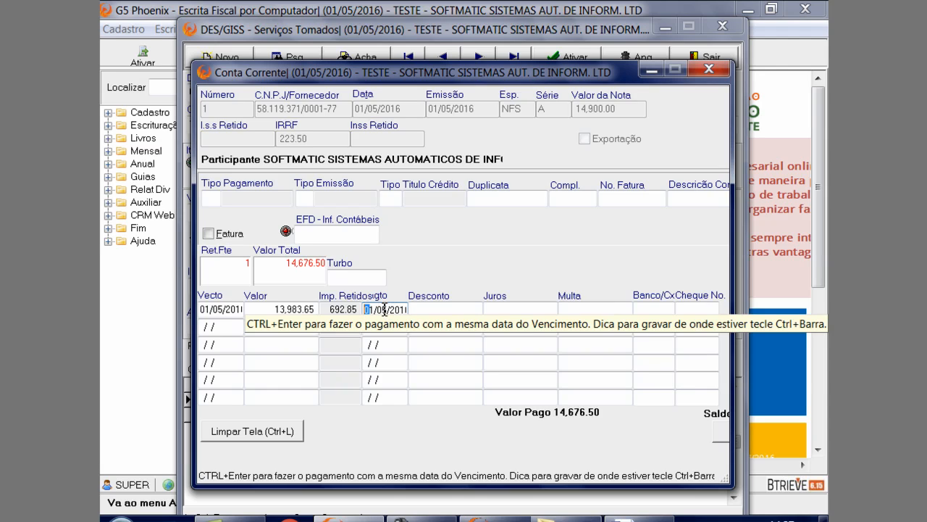
left_click_drag(379, 310, 412, 316)
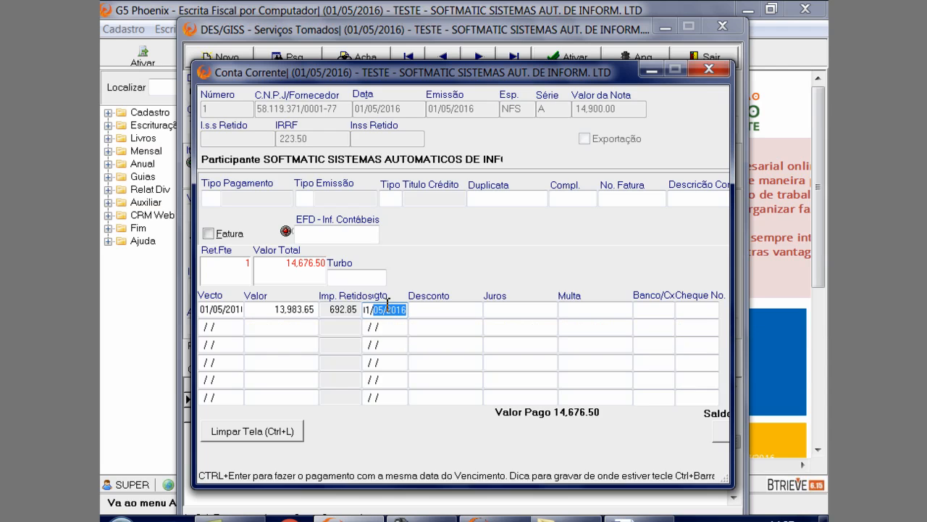
left_click(723, 442)
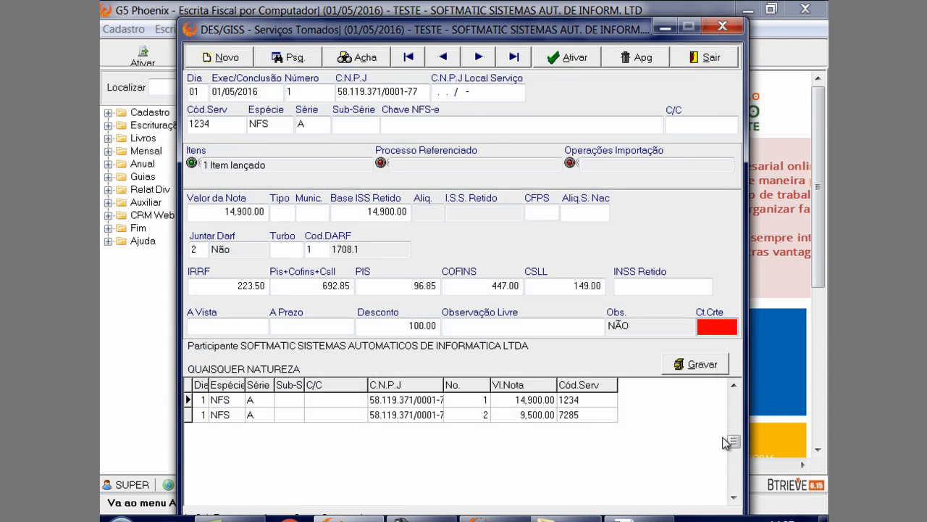
left_click(695, 369)
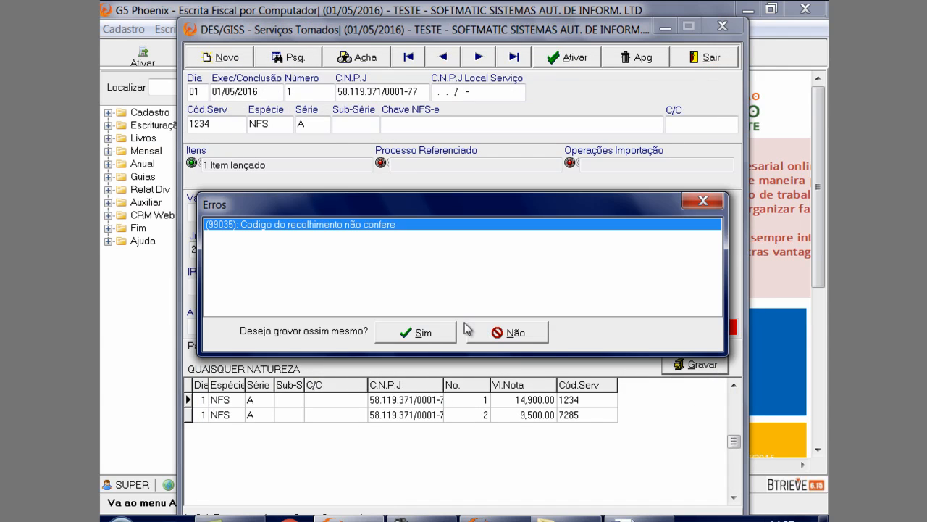
left_click(437, 330)
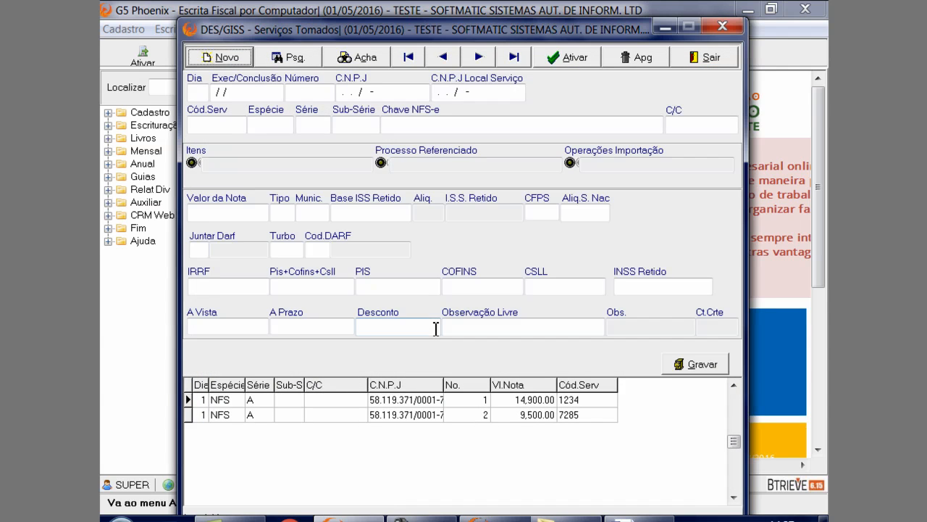
Load note 2 and open the service registration from its Cód.Serv lookup
left_click(423, 417)
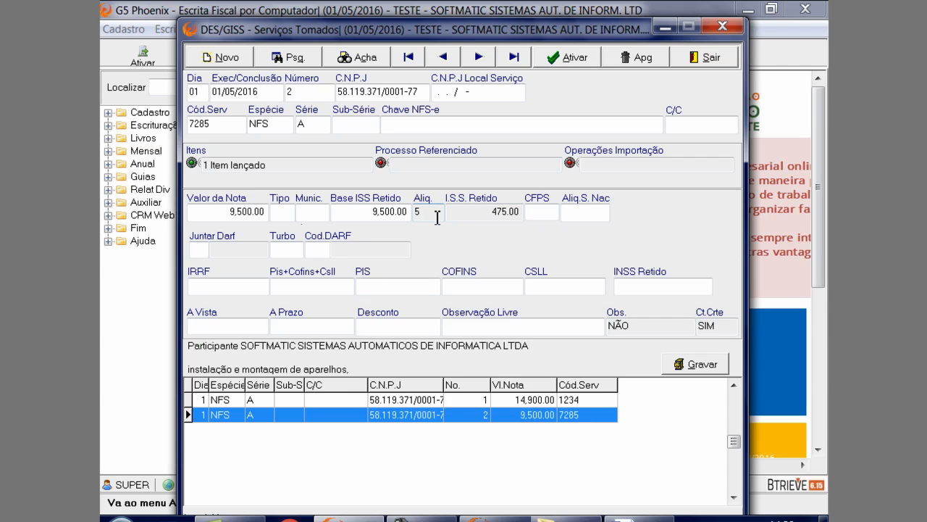
left_click(235, 124)
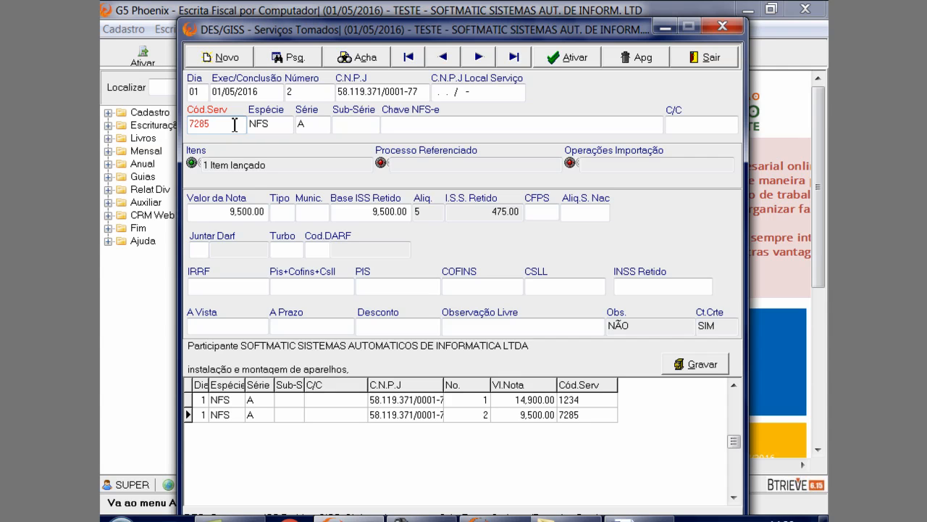
double_click(235, 124)
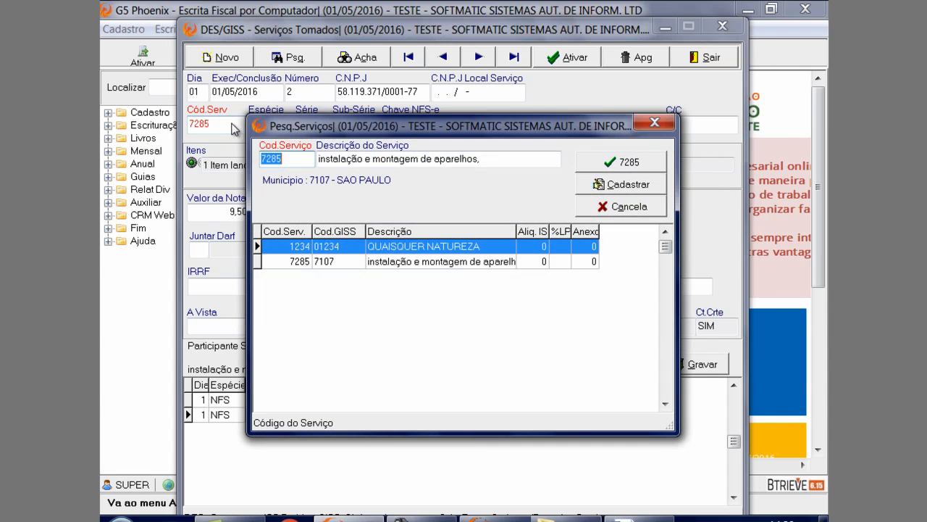
left_click_drag(270, 127, 199, 143)
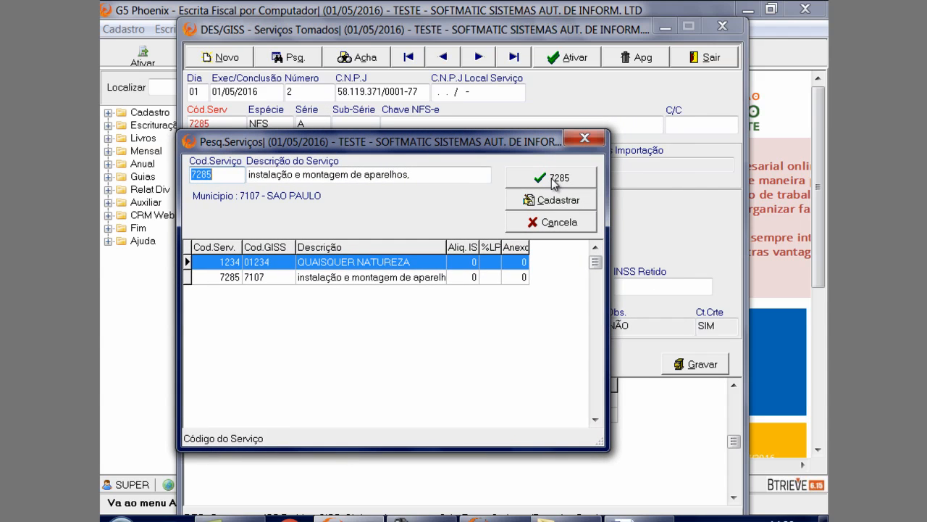
left_click(549, 205)
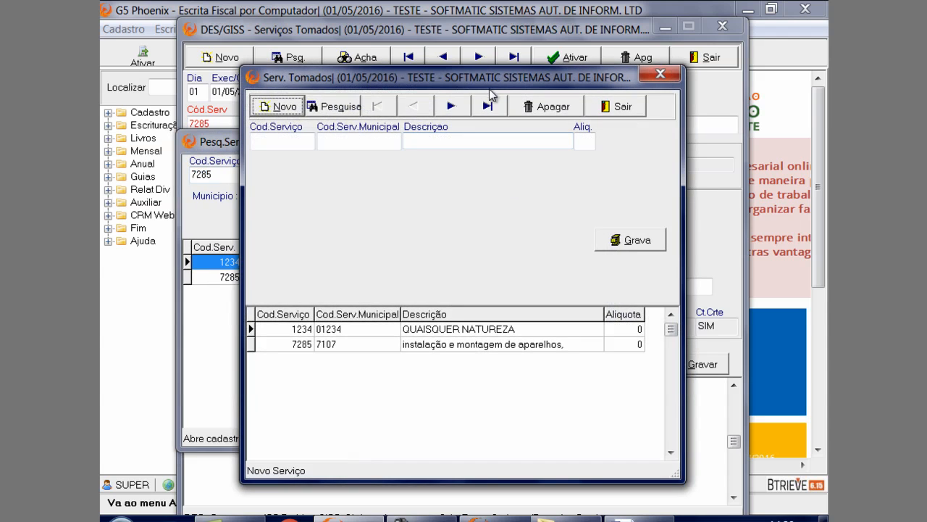
left_click_drag(496, 81, 425, 156)
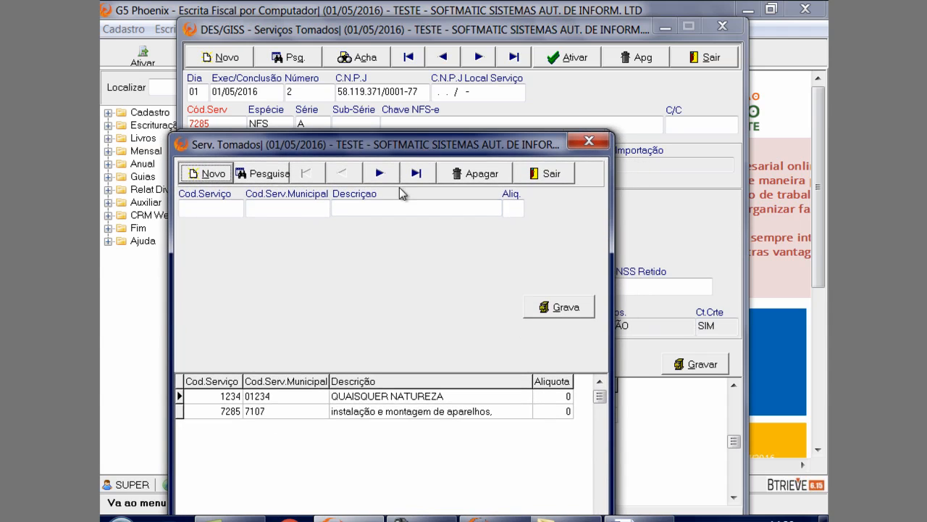
Load the registered services 1234 and 7285 in turn and examine the Aliq. field of service 7285
double_click(262, 397)
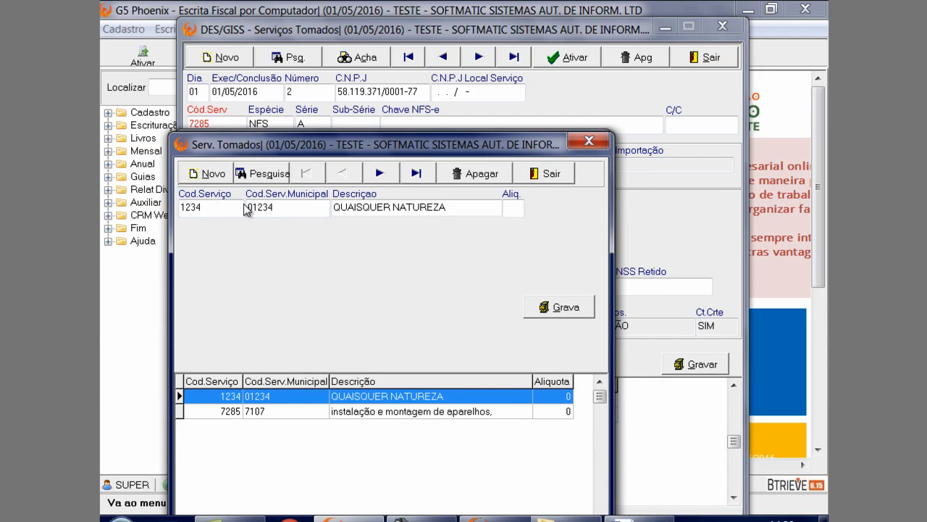
double_click(260, 412)
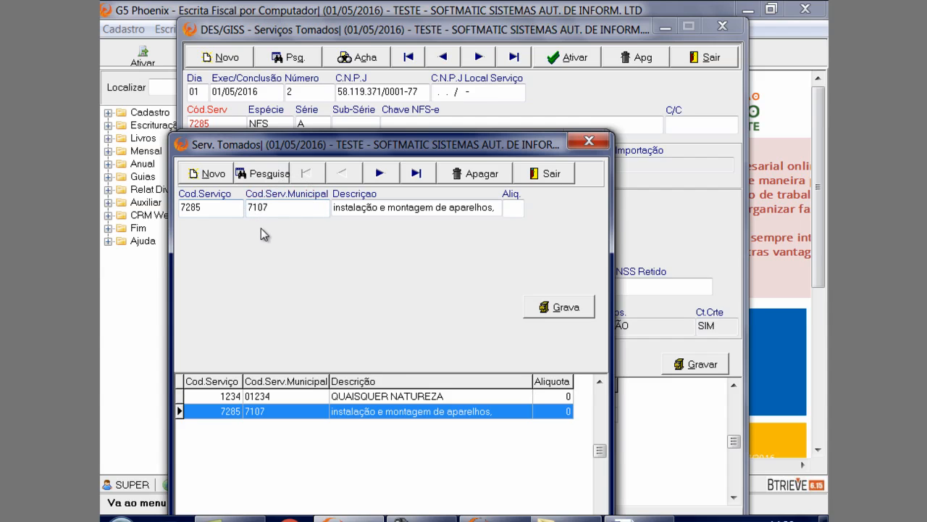
left_click(520, 209)
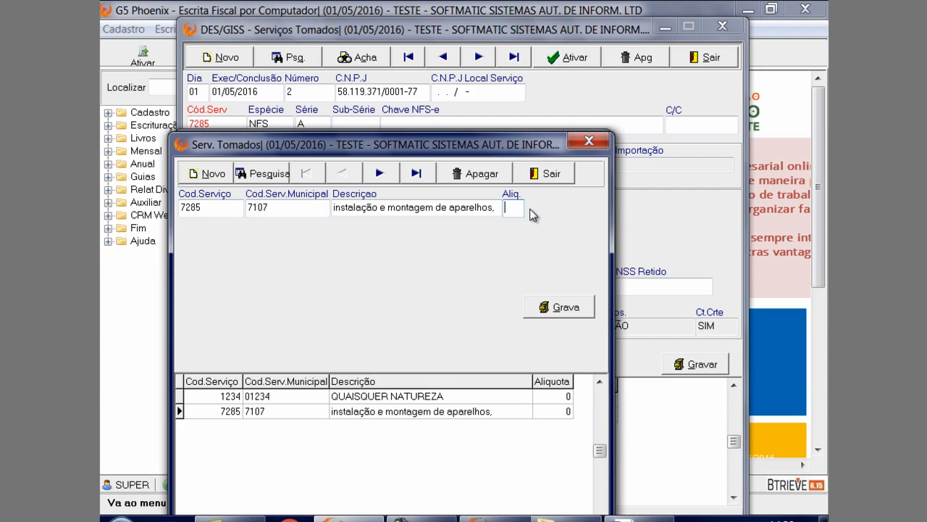
key("Tab")
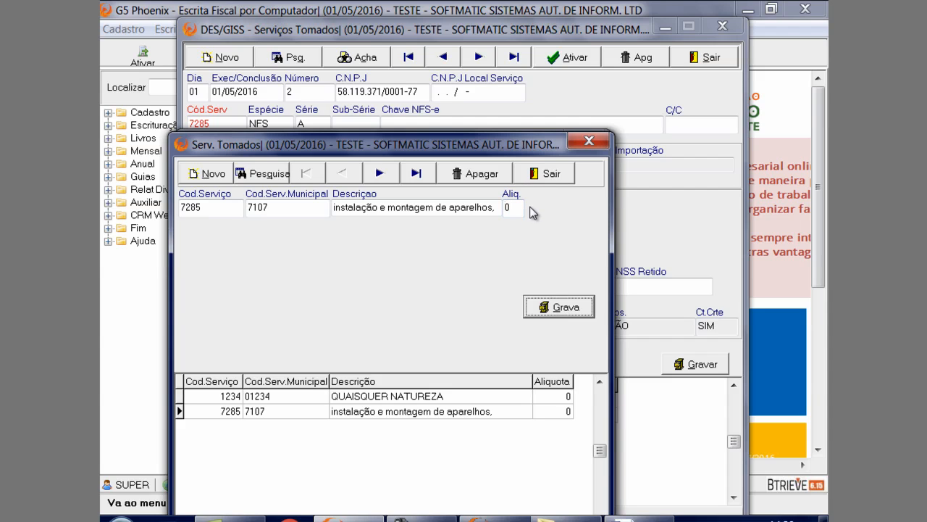
Save the registration of service 7285 and select that code as note 2's Cód.Serv
left_click(546, 312)
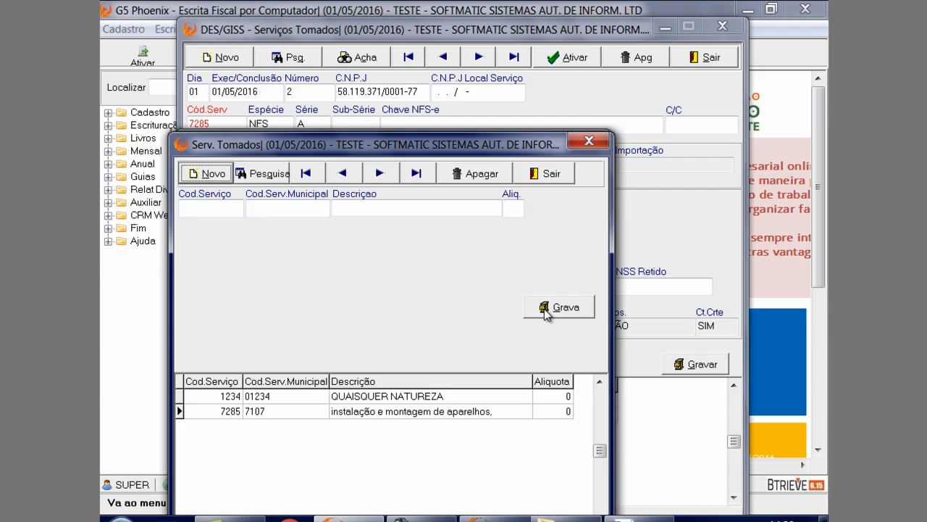
left_click(555, 174)
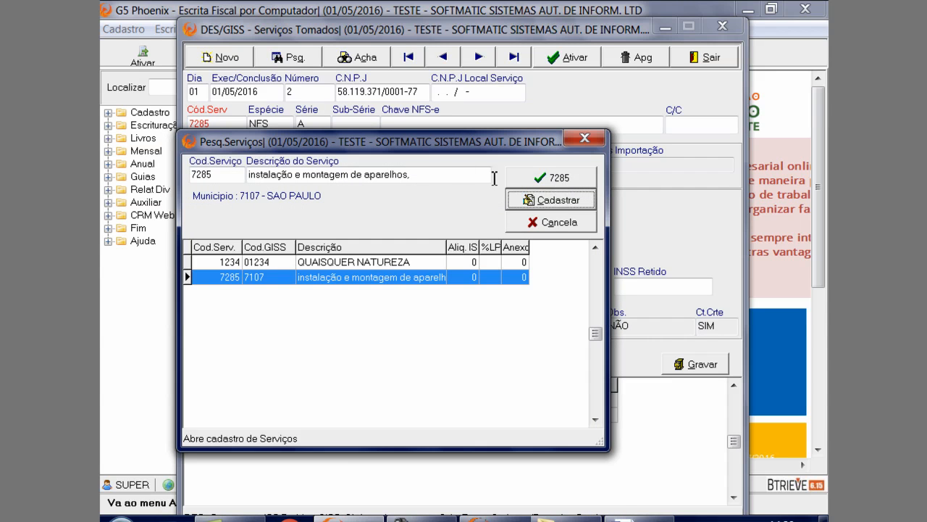
left_click(426, 276)
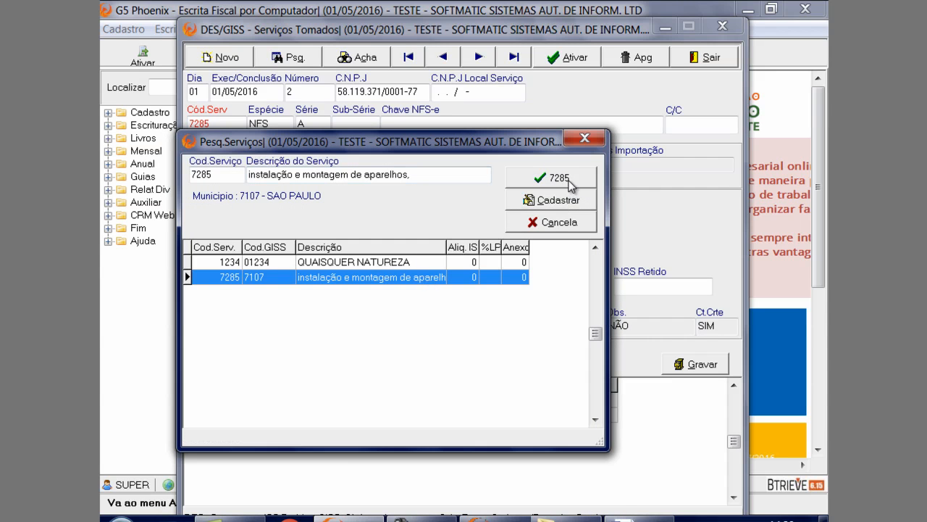
left_click(558, 177)
key("Return")
key("Return")
key("Return")
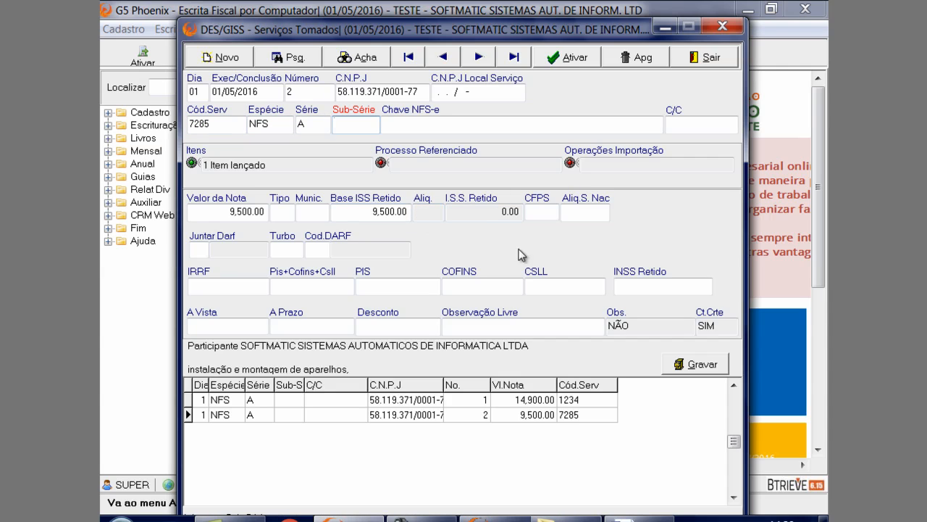
Save note 2 despite the listed errors and close the Serviços Tomados entry form
left_click(689, 367)
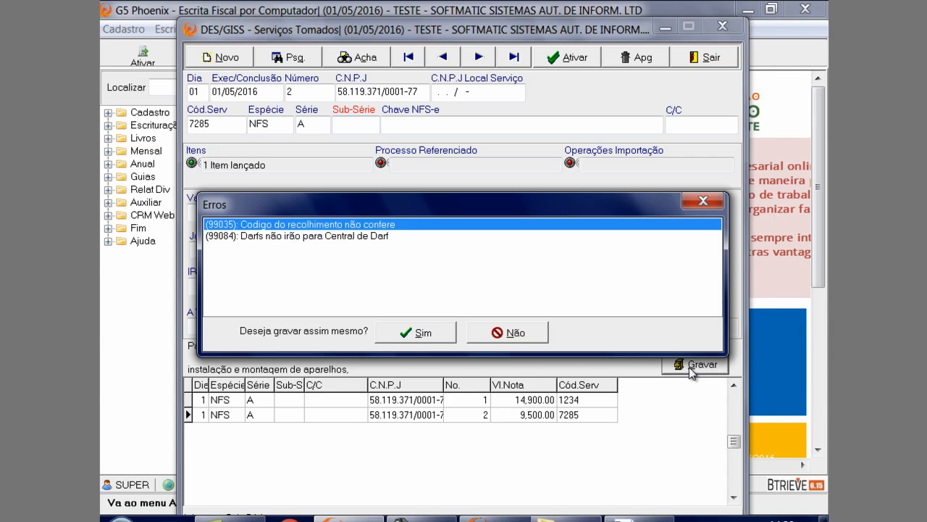
left_click(427, 331)
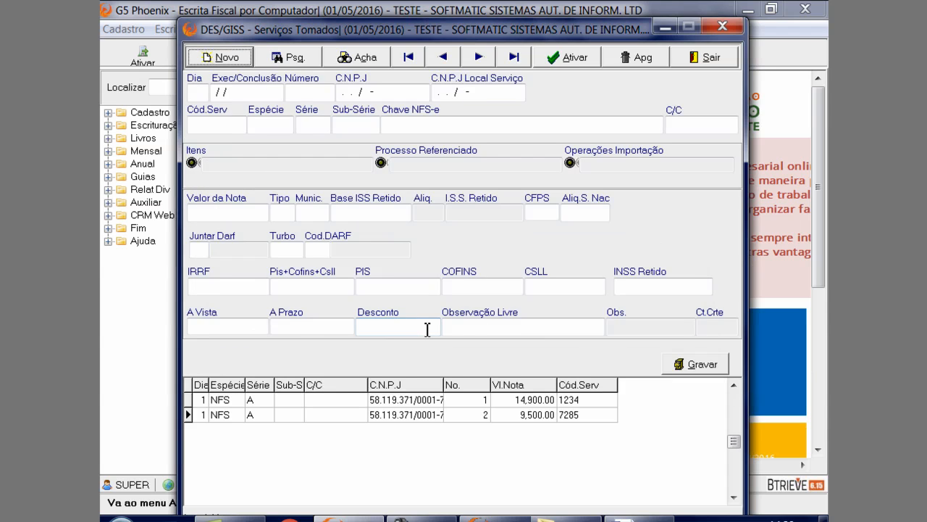
left_click(714, 58)
Open the Importar NFSe Municipal function for the ISS notes
left_click(171, 31)
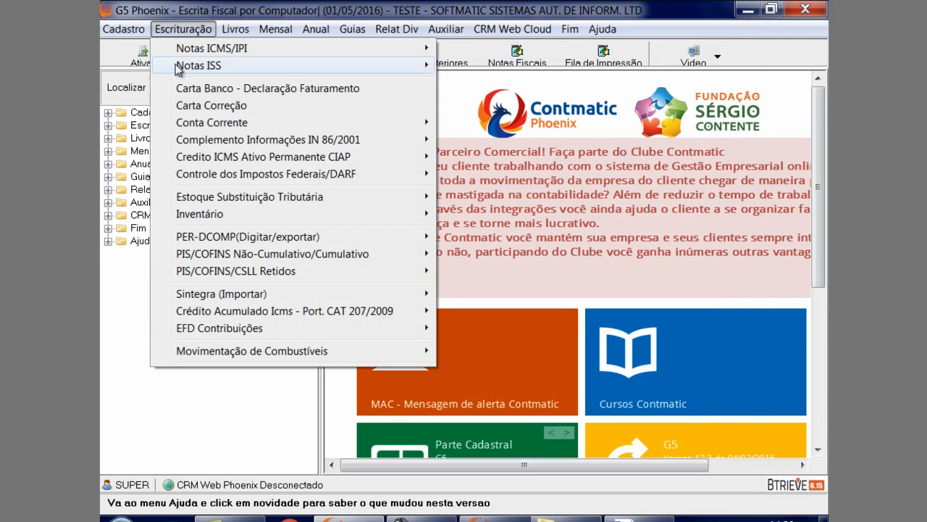
mouse_move(180, 72)
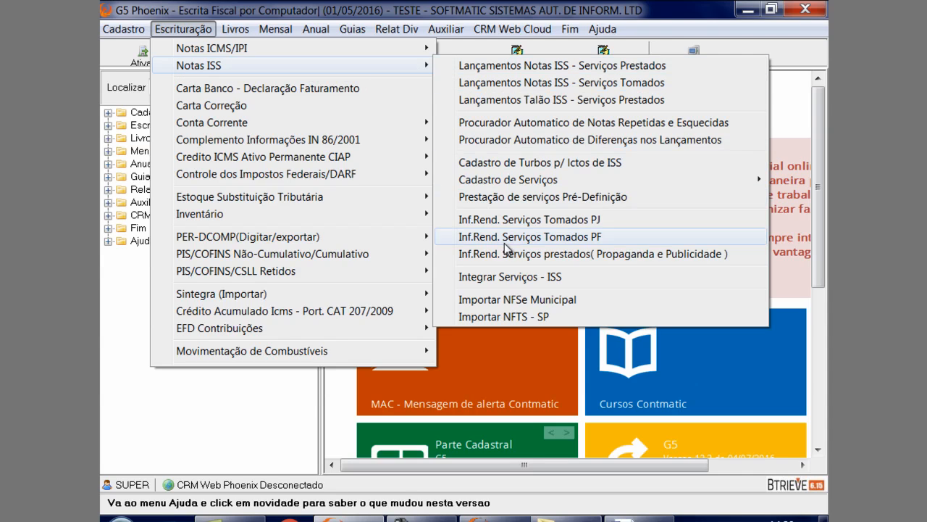
left_click(534, 299)
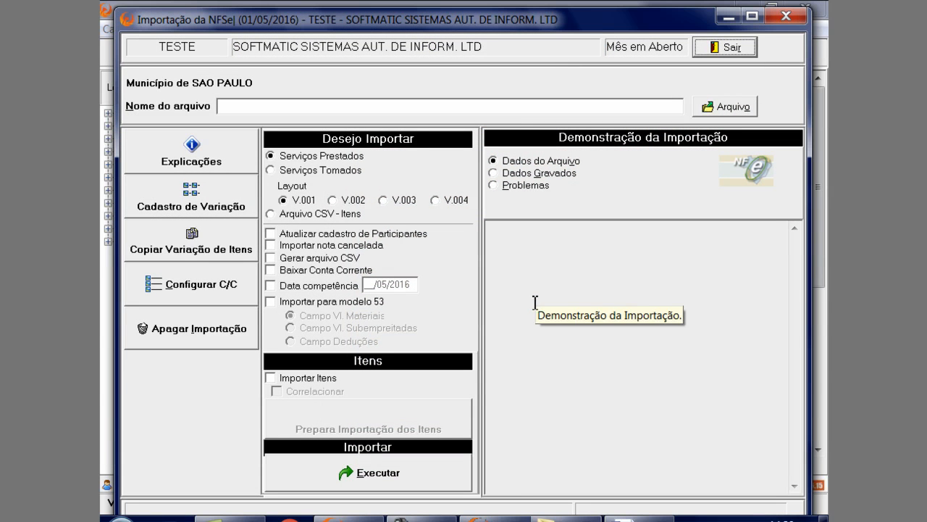
Set the NFSe import to Serviços Prestados with layout V.004
left_click(327, 171)
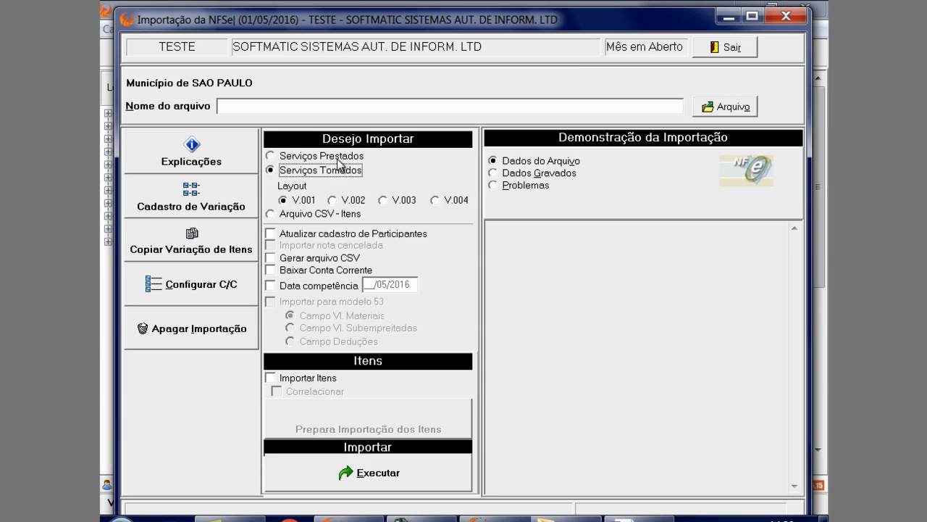
left_click(337, 158)
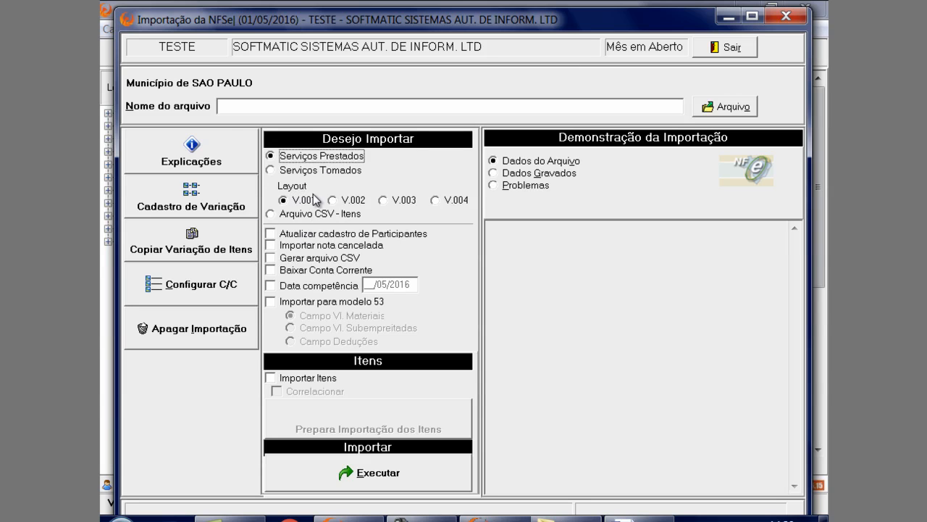
left_click(435, 200)
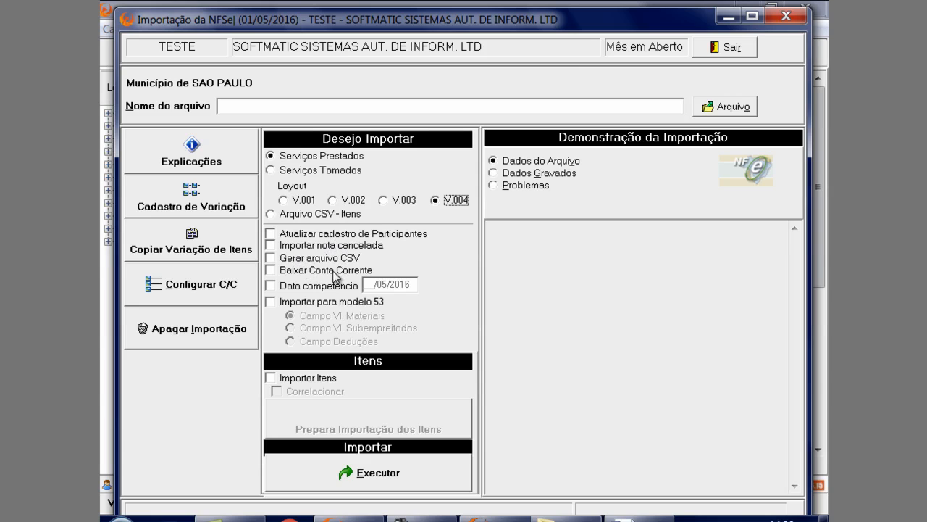
left_click(344, 172)
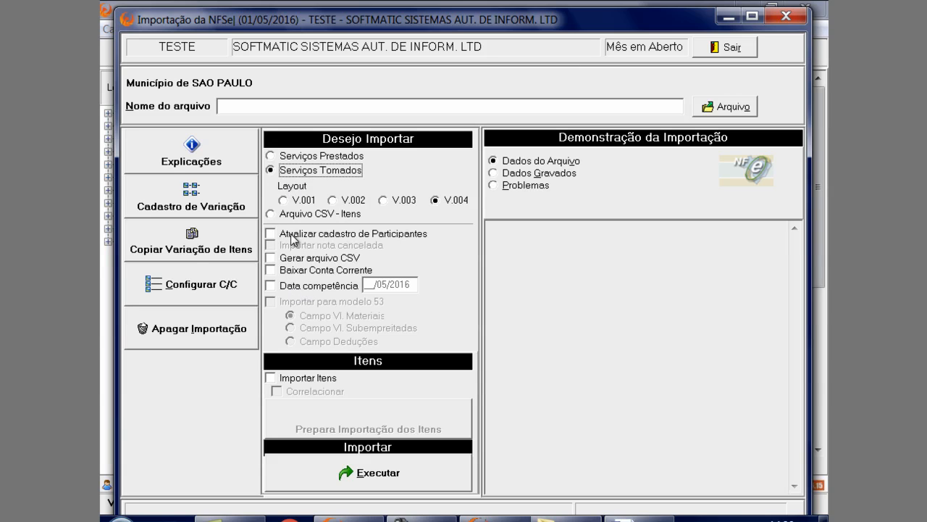
left_click(330, 158)
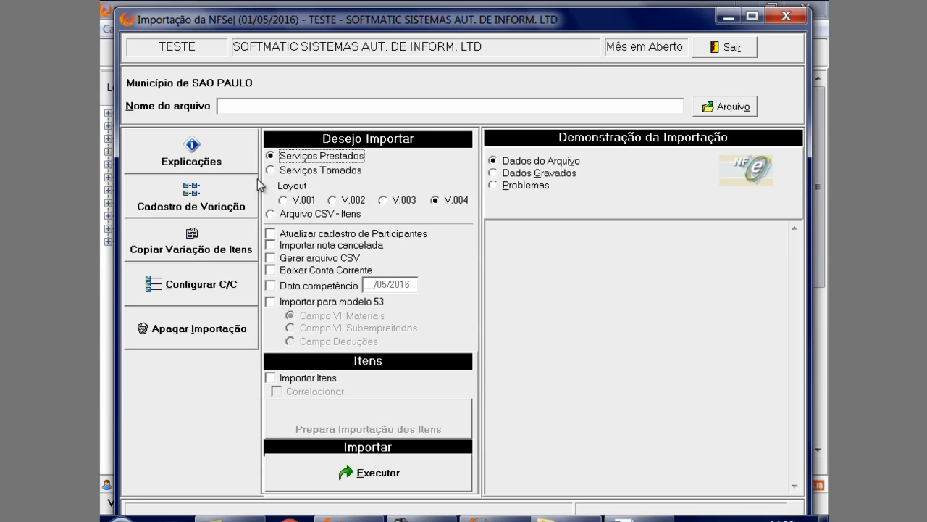
Open the Cadastro de Variação and start a new variation with service type Prestado
left_click(203, 210)
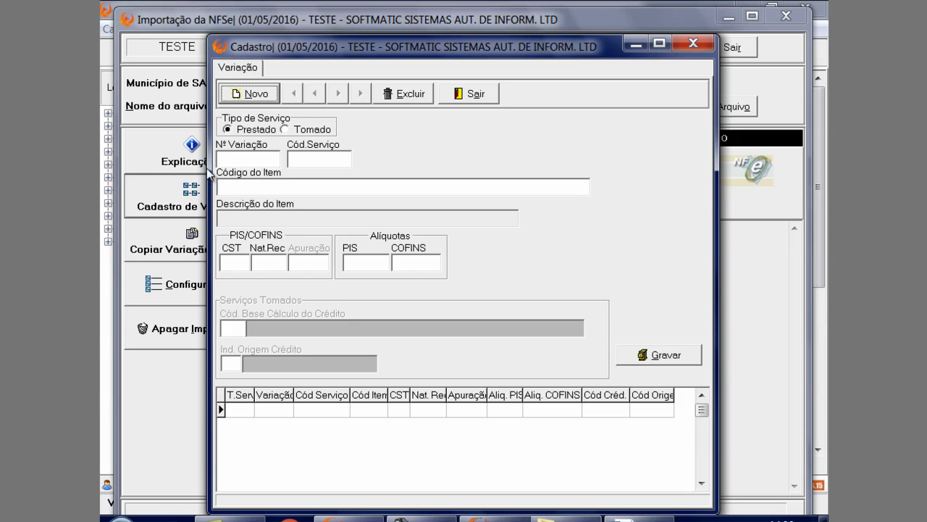
left_click_drag(353, 48, 425, 47)
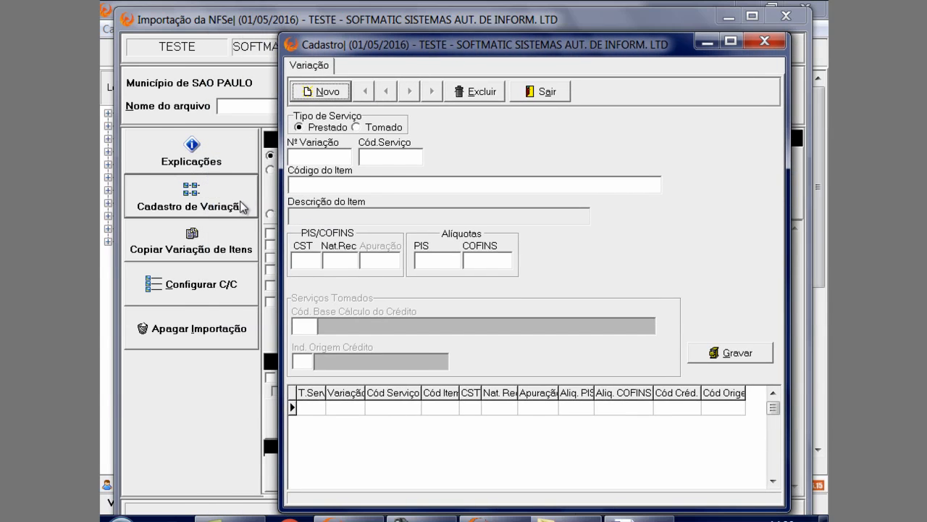
left_click(326, 92)
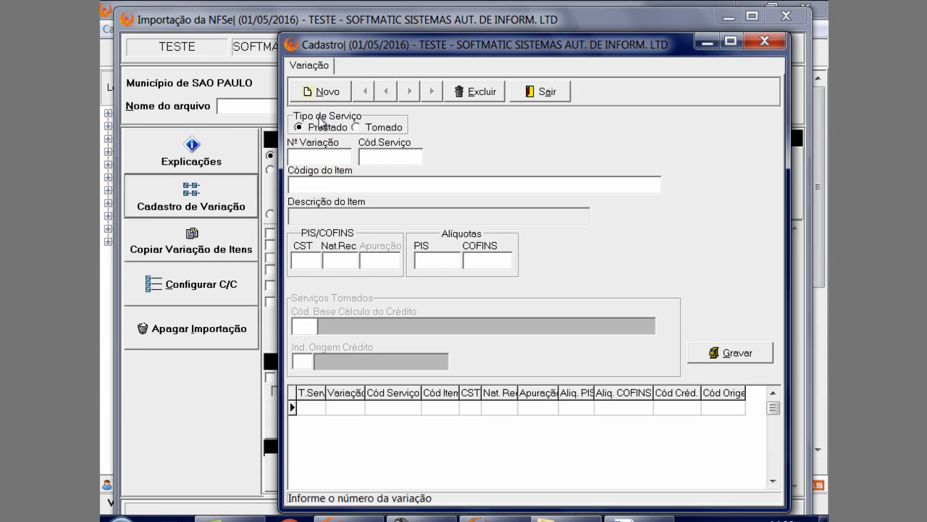
left_click(354, 128)
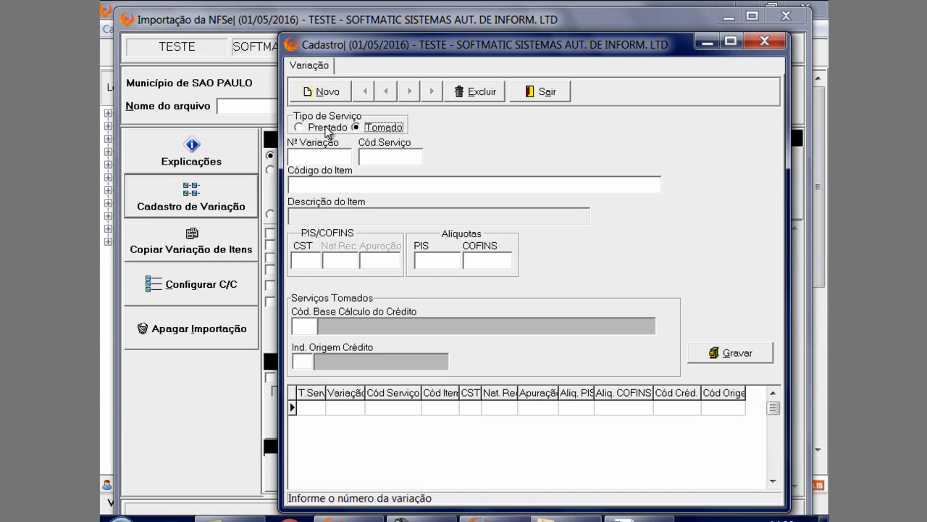
left_click(333, 126)
left_click(360, 128)
left_click(360, 127)
left_click(319, 128)
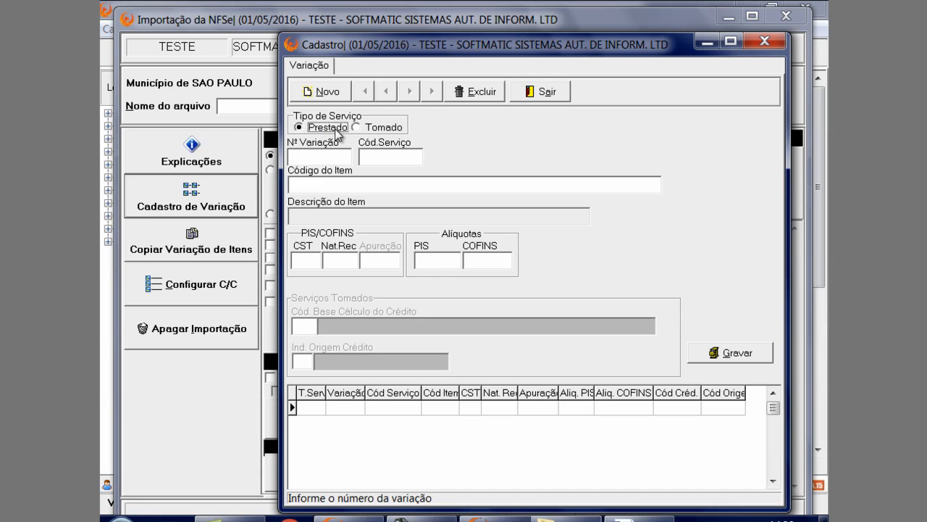
left_click(368, 128)
left_click(330, 129)
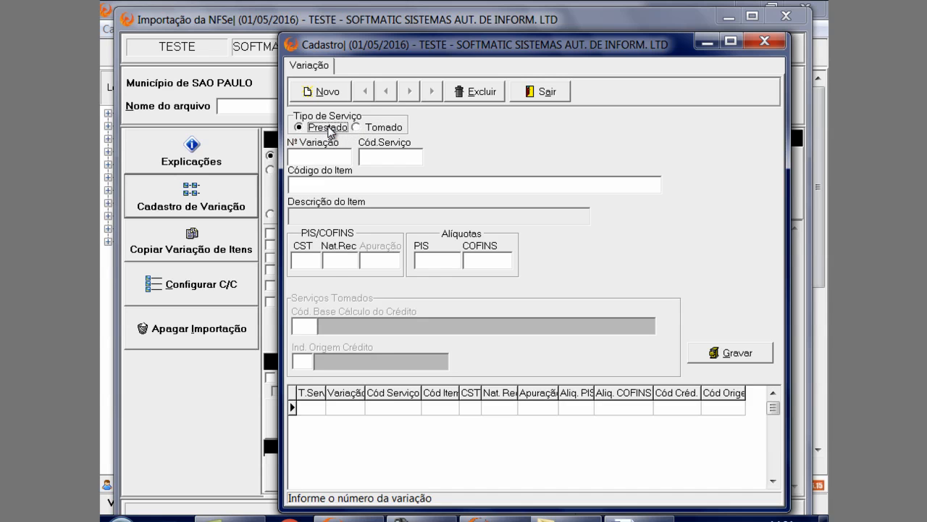
Number the Prestado variation 1 and assign it service code 1015 from the service search
left_click(321, 157)
type("1")
key("Tab")
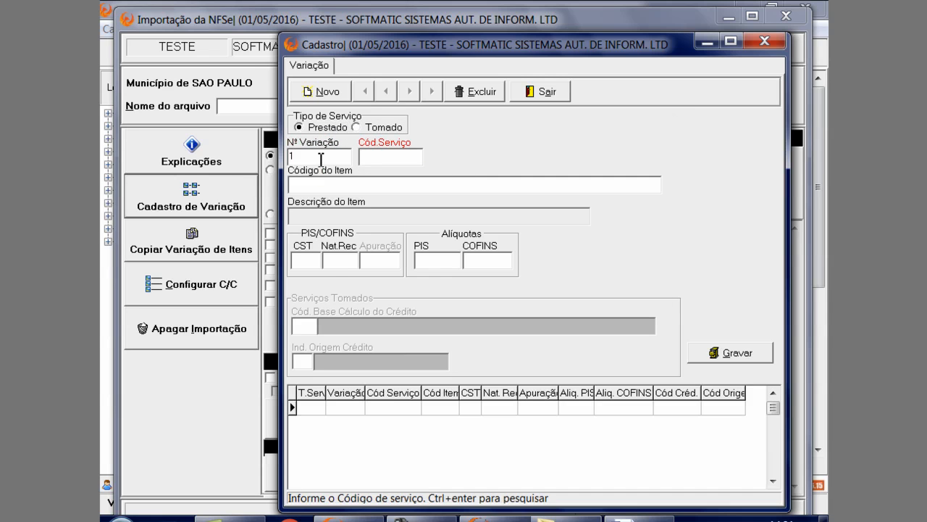
key("ctrl+Return")
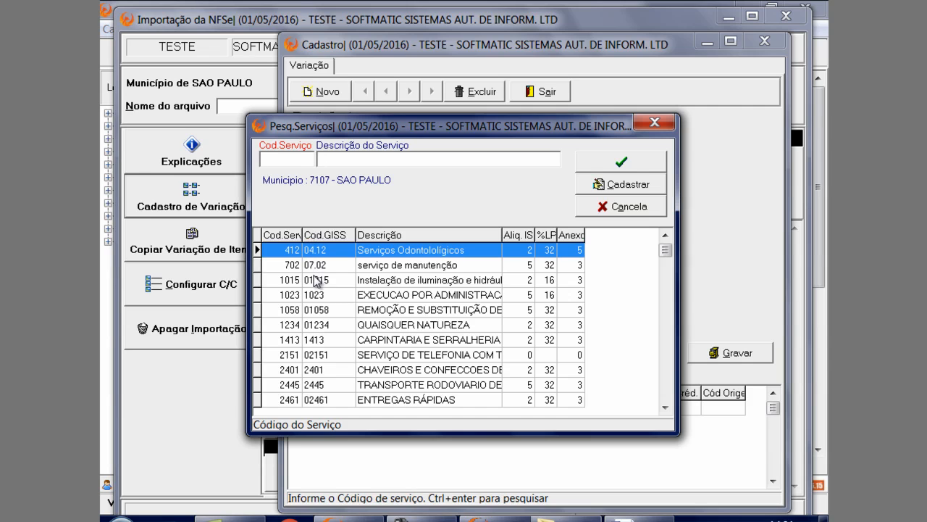
left_click(319, 280)
left_click(613, 168)
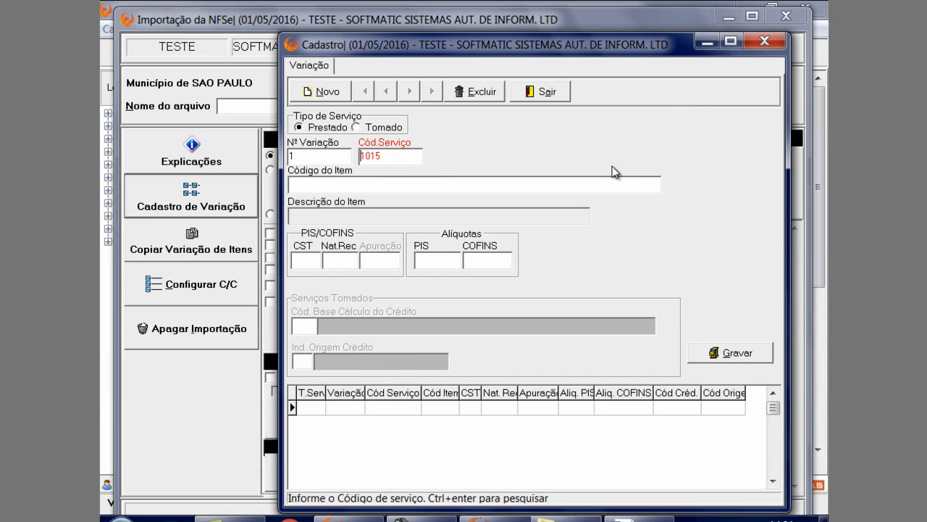
Assign item 1.01 ANALISE E DESENVOLVIMENTO DE SISTEMAS to variation 1 and save the variation
key("Return")
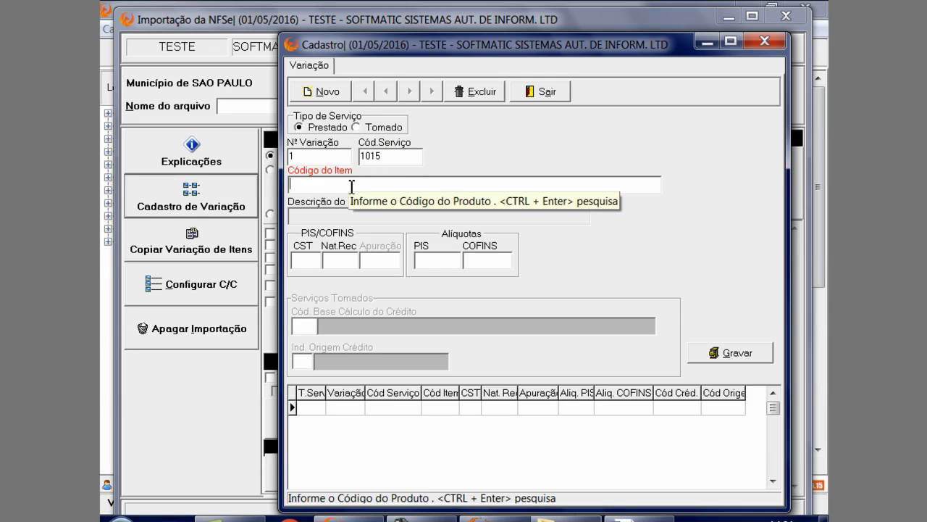
key("ctrl+Return")
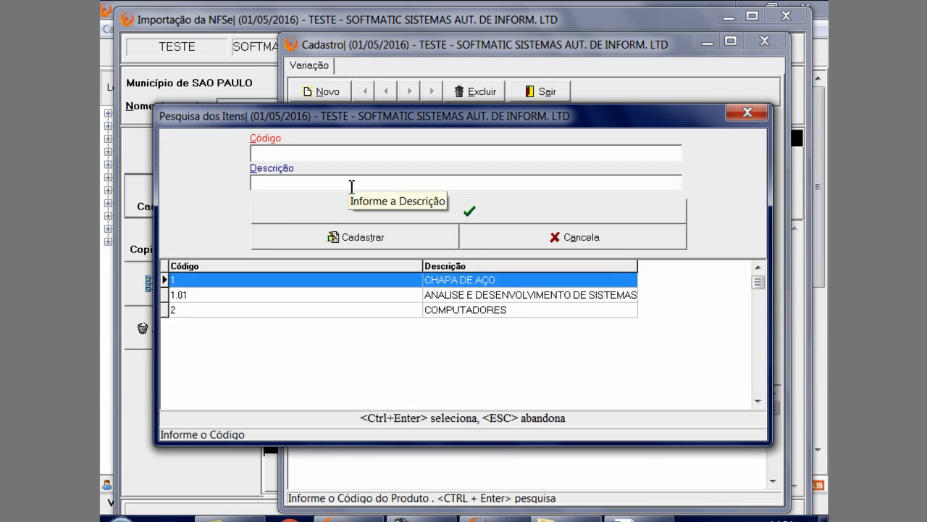
left_click(285, 295)
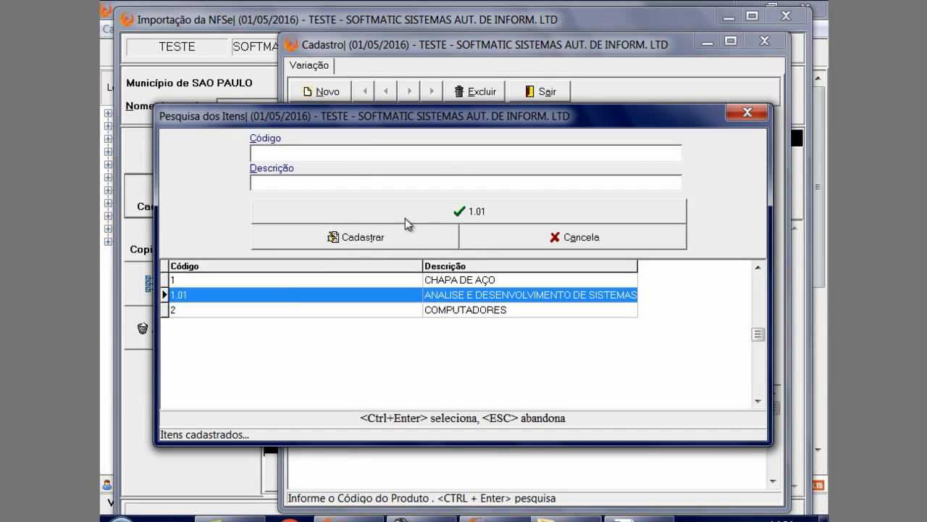
left_click(406, 217)
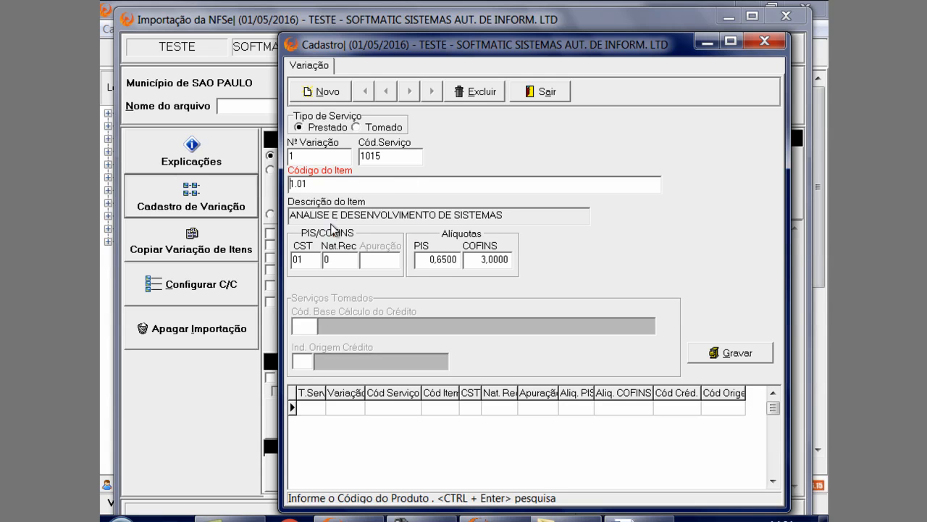
left_click(714, 359)
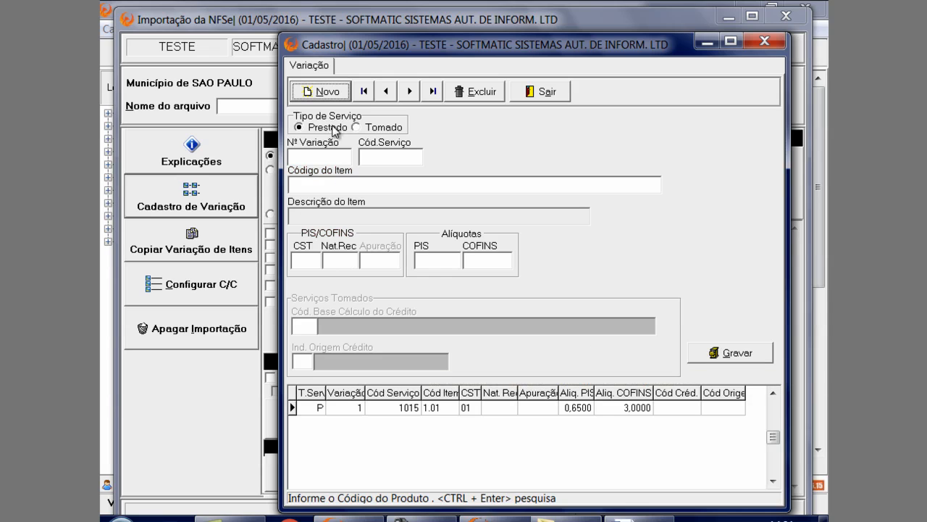
Start a new Tomado variation numbered 2 and assign it service code 7285 from the service search
left_click(355, 127)
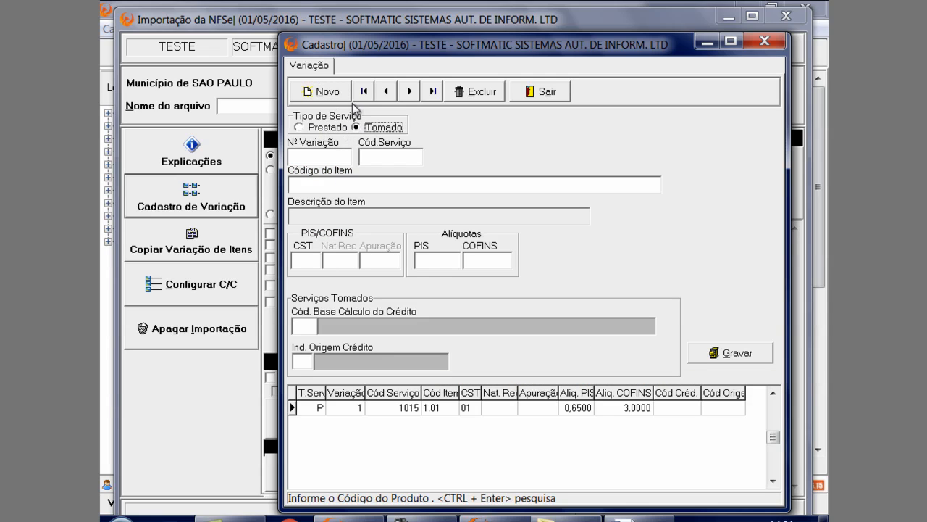
left_click(342, 96)
type("2")
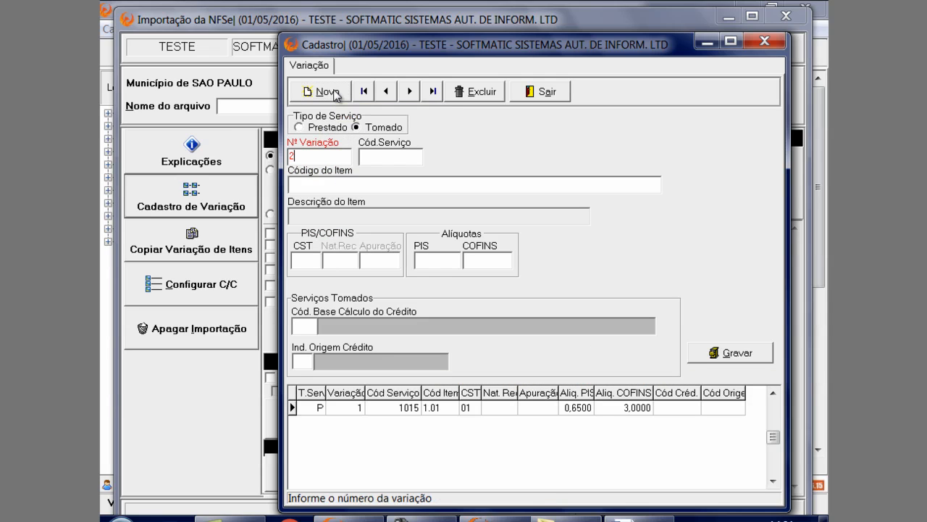
key("Return")
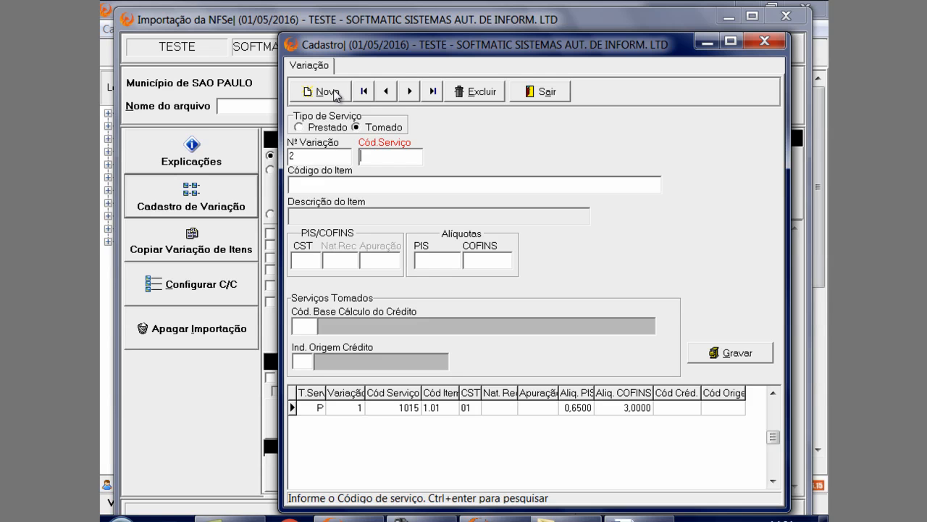
key("ctrl+Return")
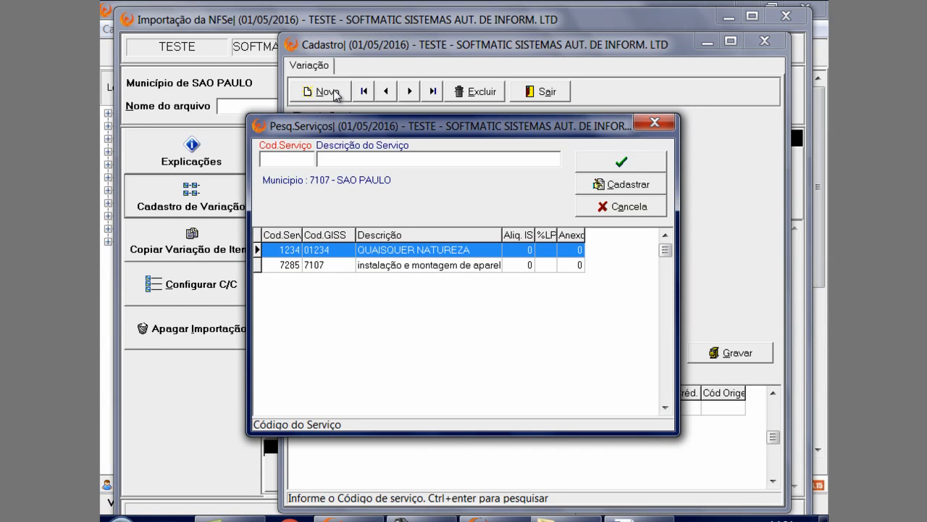
left_click(312, 266)
left_click(609, 162)
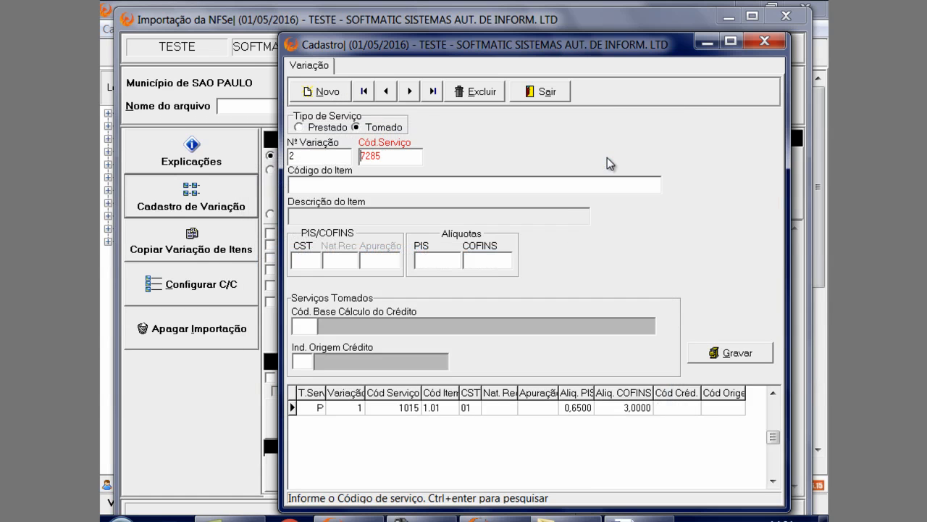
Assign item 1.01 ANALISE E DESENVOLVIMENTO DE SISTEMAS to variation 2 from the item search
key("Return")
key("ctrl+Return")
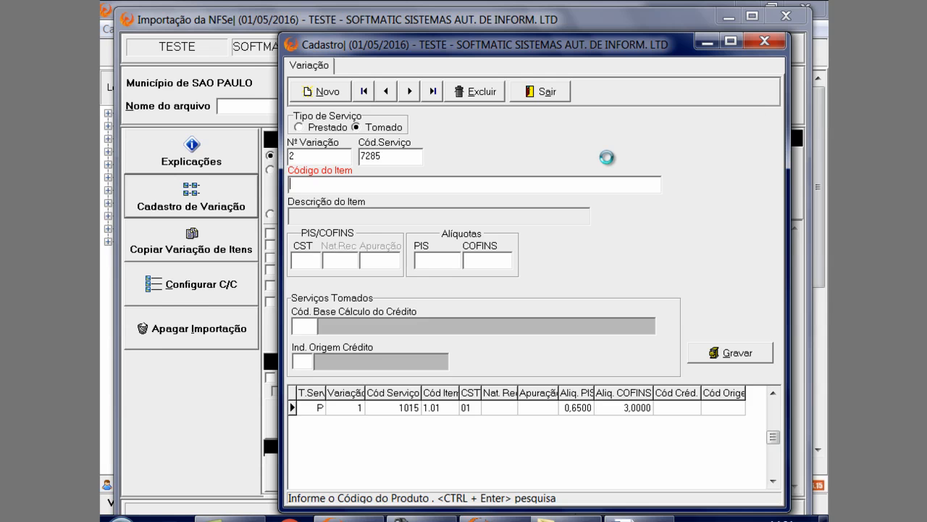
left_click_drag(520, 123, 505, 279)
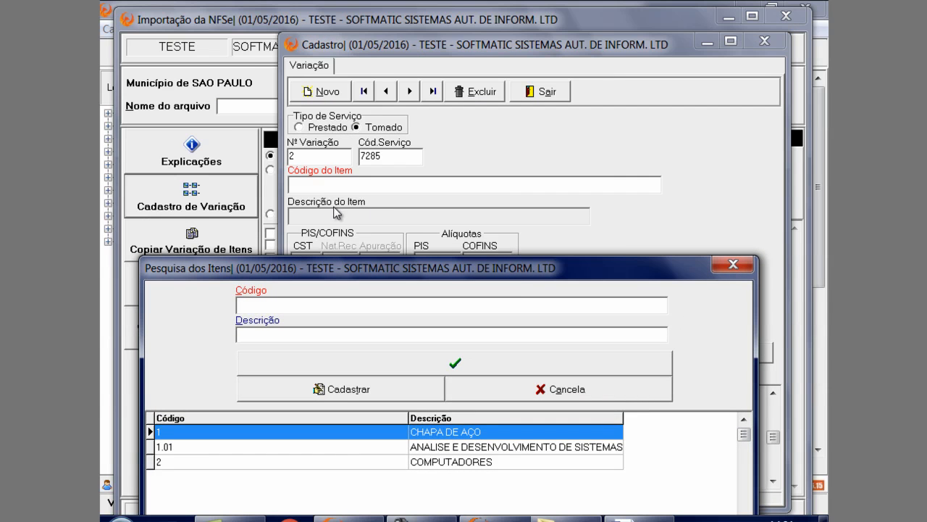
left_click_drag(366, 273, 393, 94)
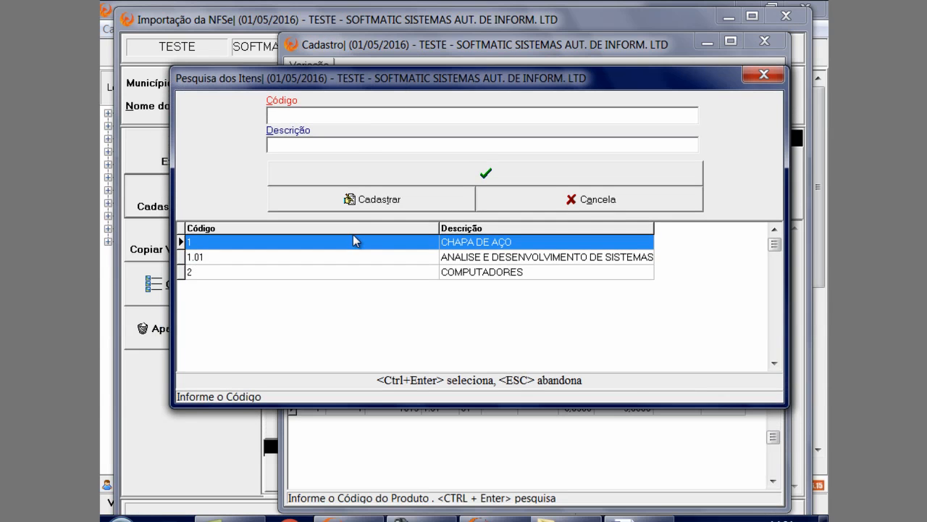
left_click(391, 202)
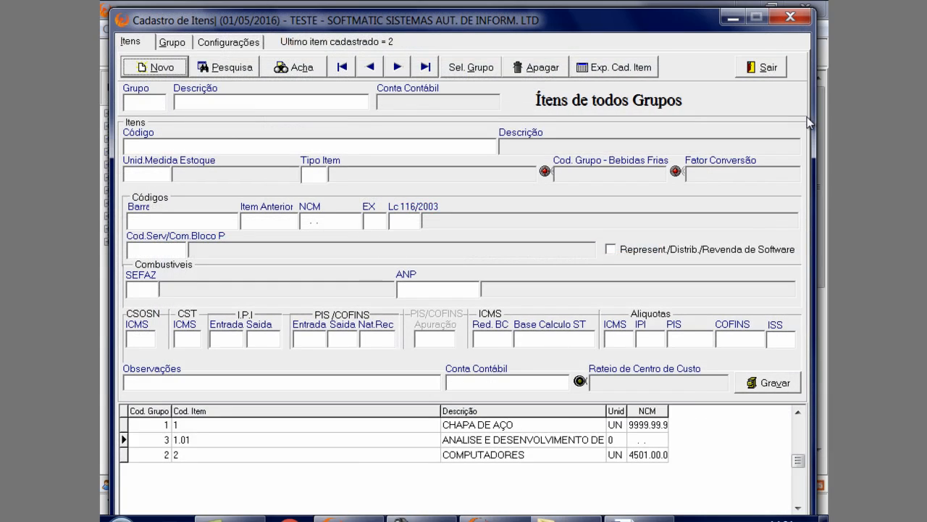
left_click(777, 72)
left_click(395, 256)
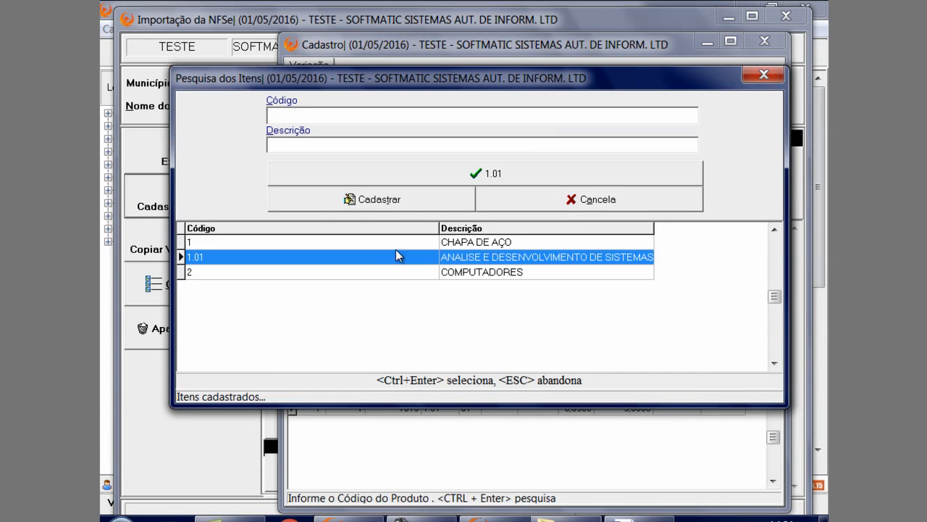
left_click(489, 174)
key("Return")
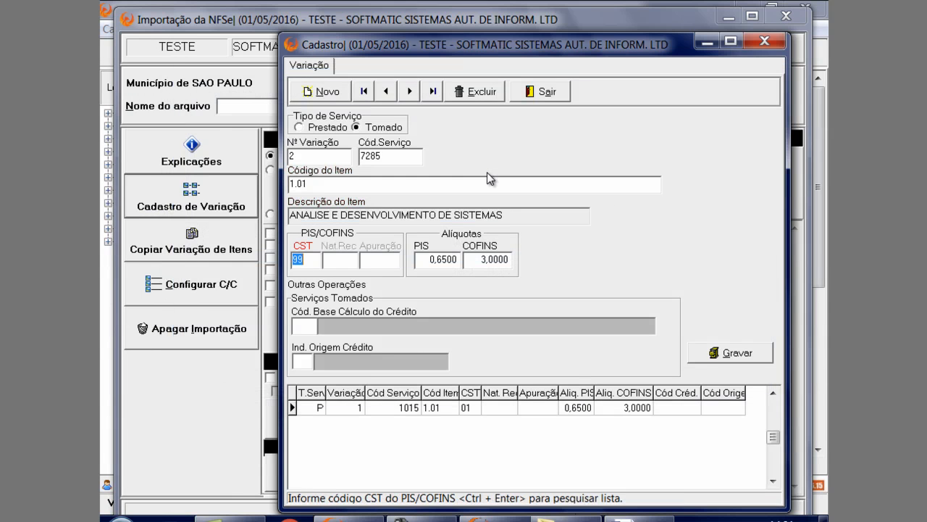
Clear the PIS and COFINS rates of variation 2, save it and close the variation registration
key("Return")
key("Return")
key("Return")
key("Return")
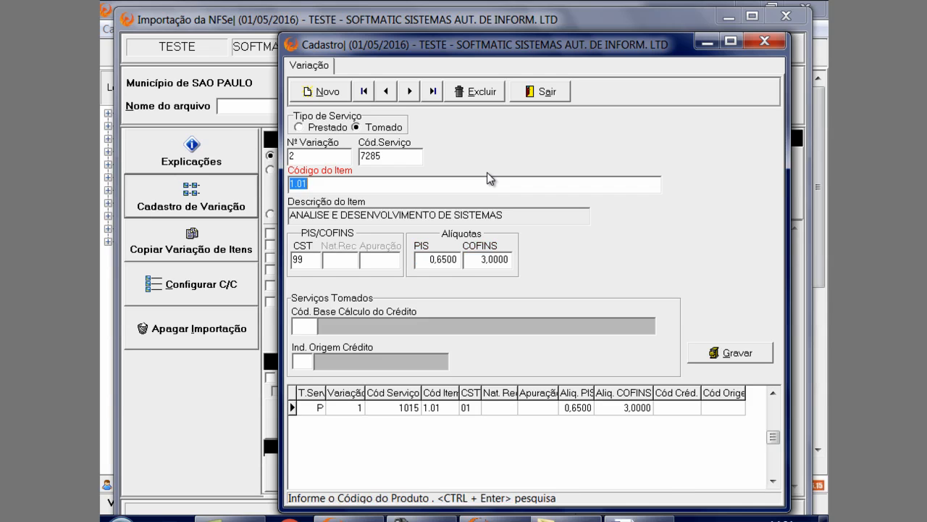
key("Delete")
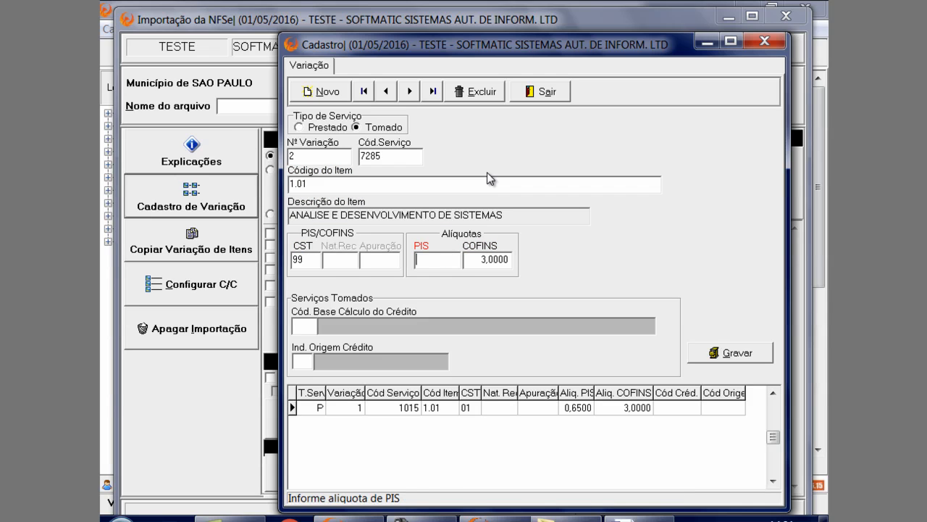
key("Return")
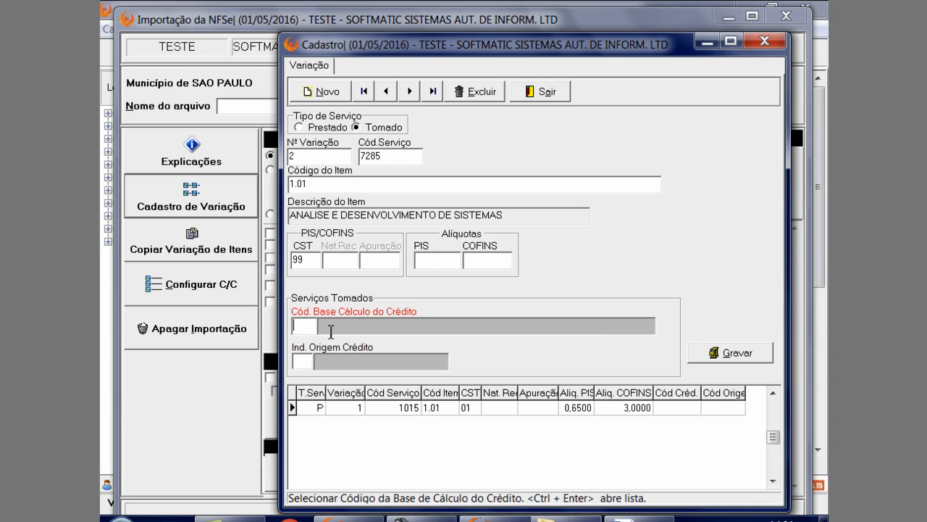
left_click(733, 360)
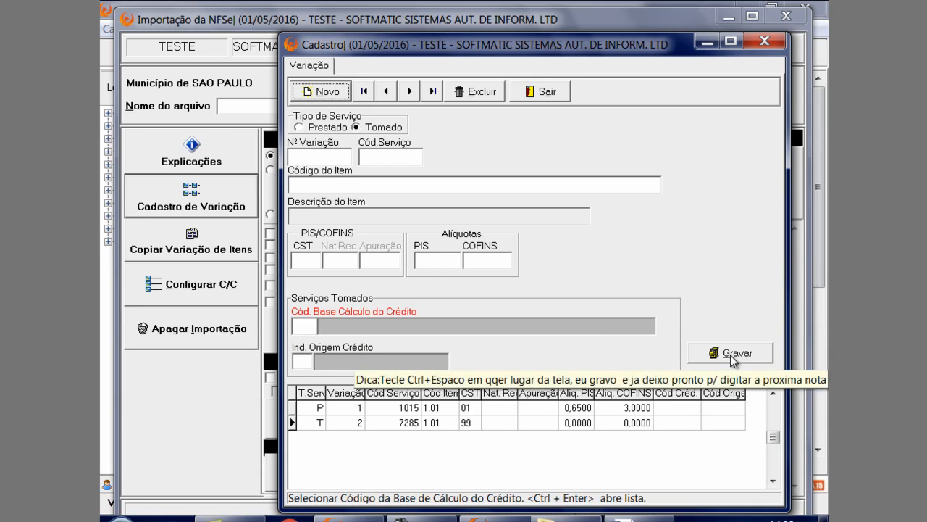
left_click(539, 91)
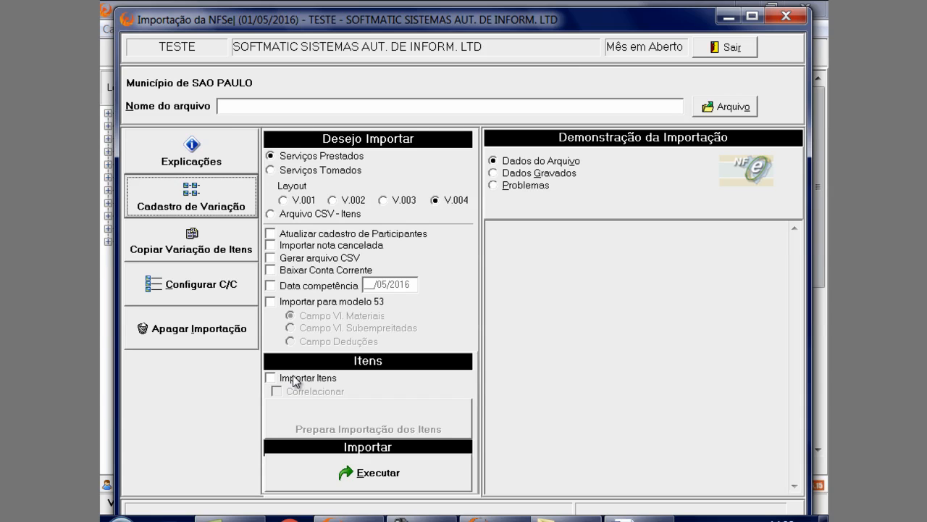
Choose Serviços Prestados for the NFSe import and enable Importar Itens with Correlacionar
left_click(304, 172)
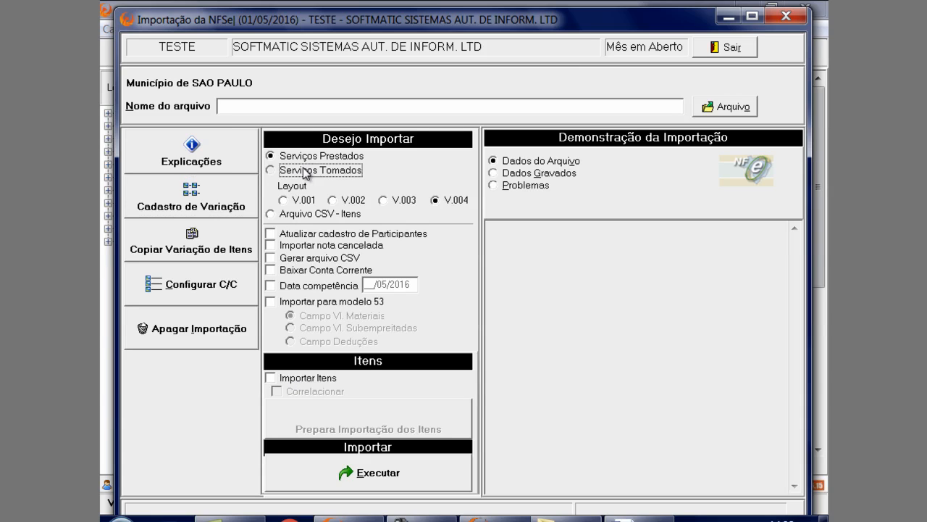
left_click(303, 158)
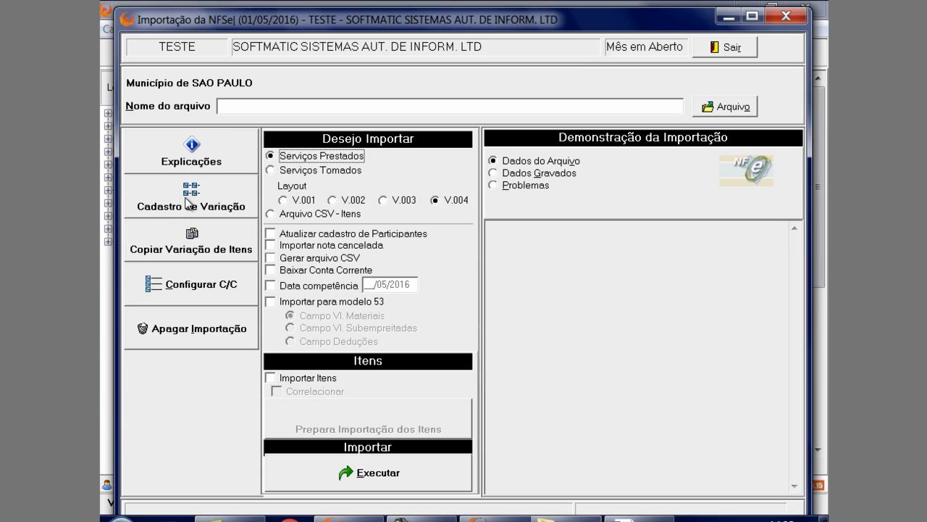
left_click(294, 378)
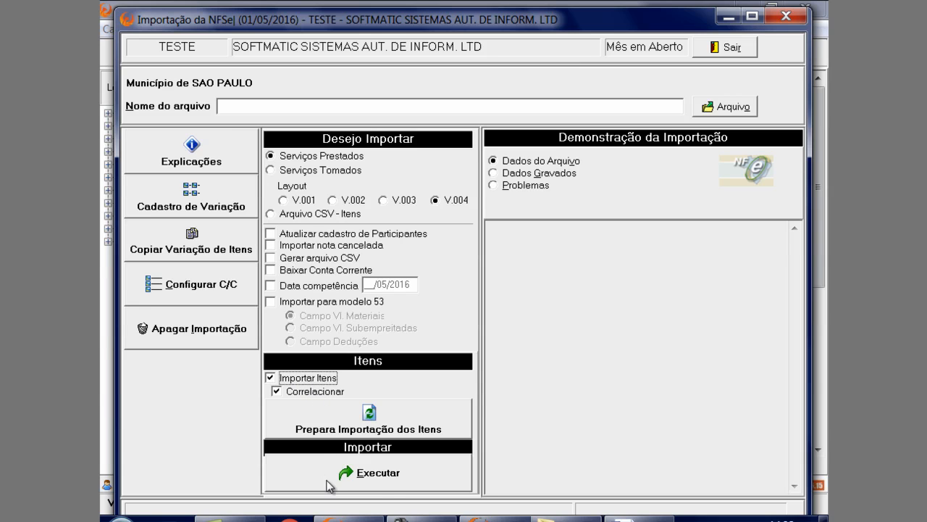
Select an import file from CRM Compartilhar's "3-cadastro ativ e sit- incluir-editar-excluir" folder, then leave the NFSe import without executing it
left_click(727, 106)
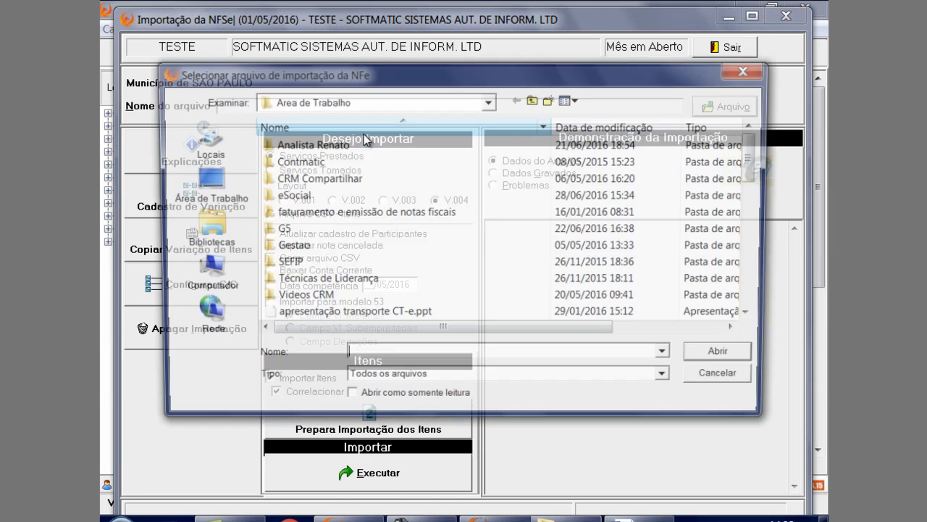
double_click(337, 178)
double_click(337, 179)
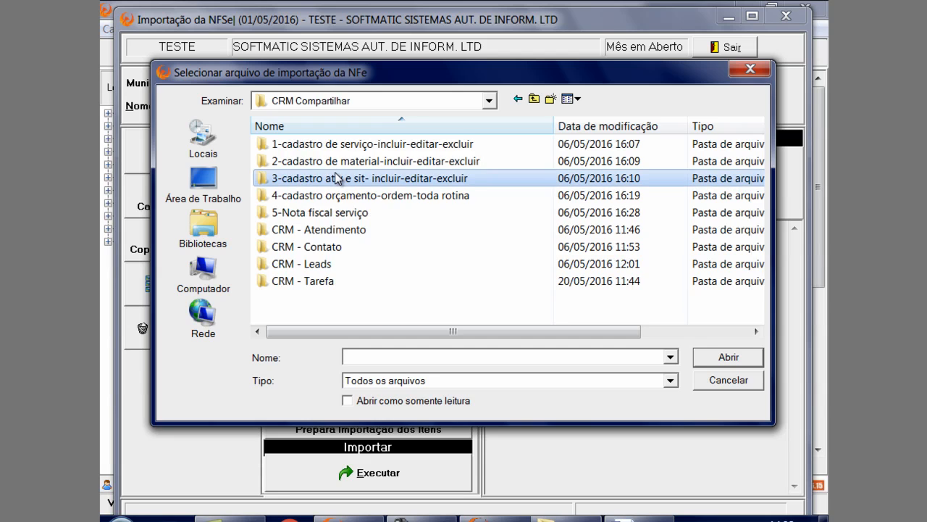
double_click(336, 179)
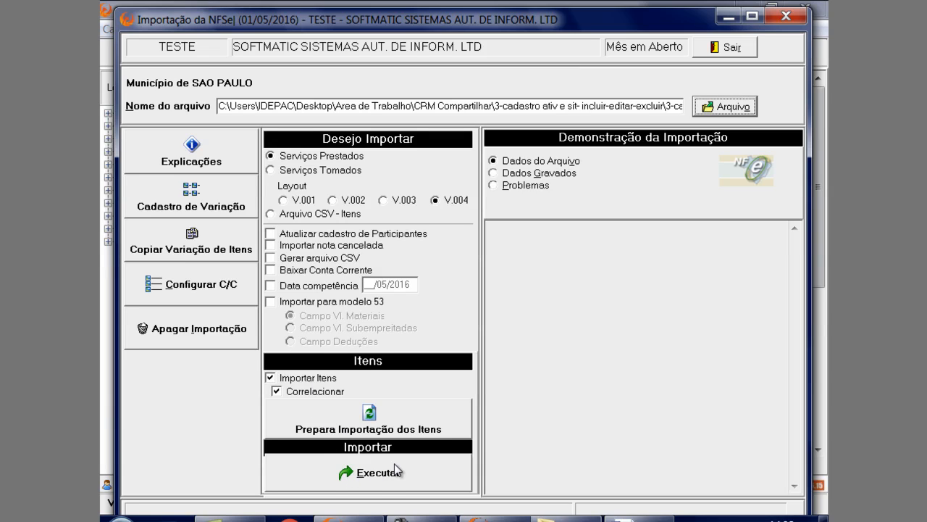
left_click(731, 49)
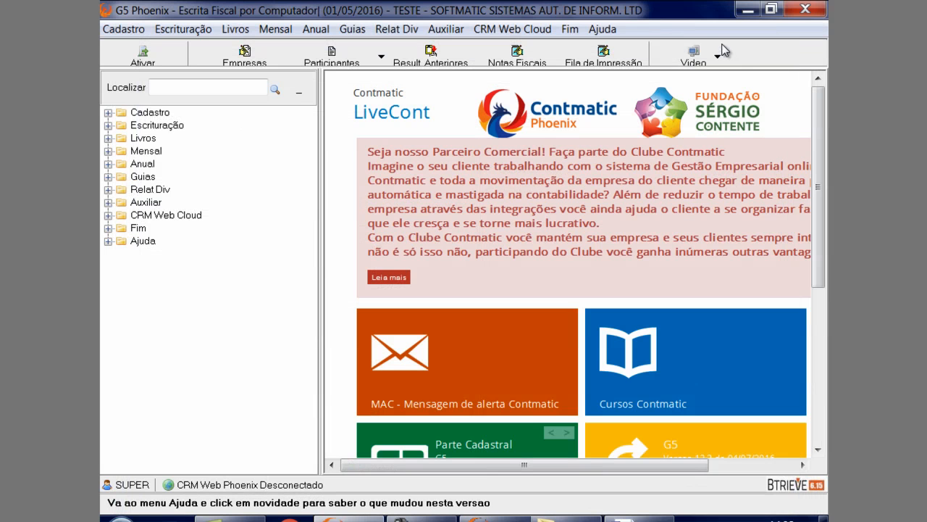
Examine the registered Serviços Prestados for the municipality of SAO PAULO, then close the registration
left_click(169, 31)
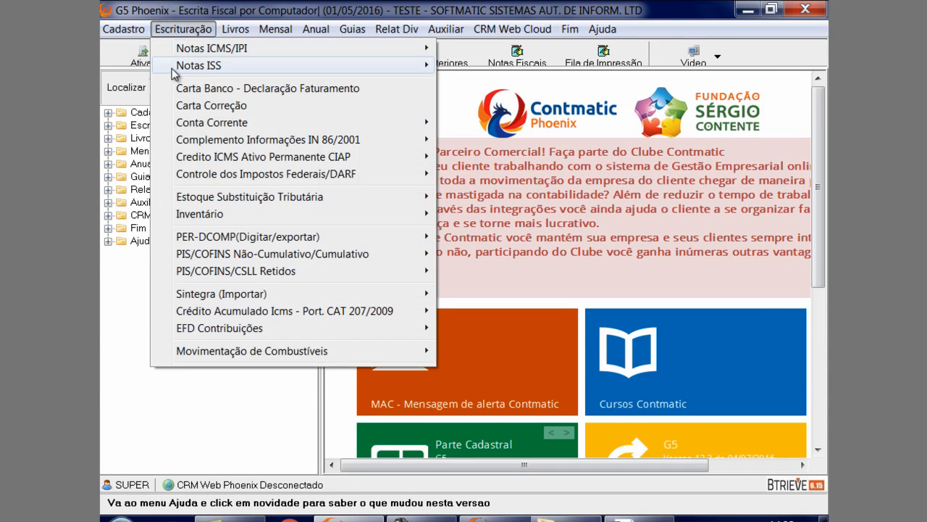
mouse_move(177, 70)
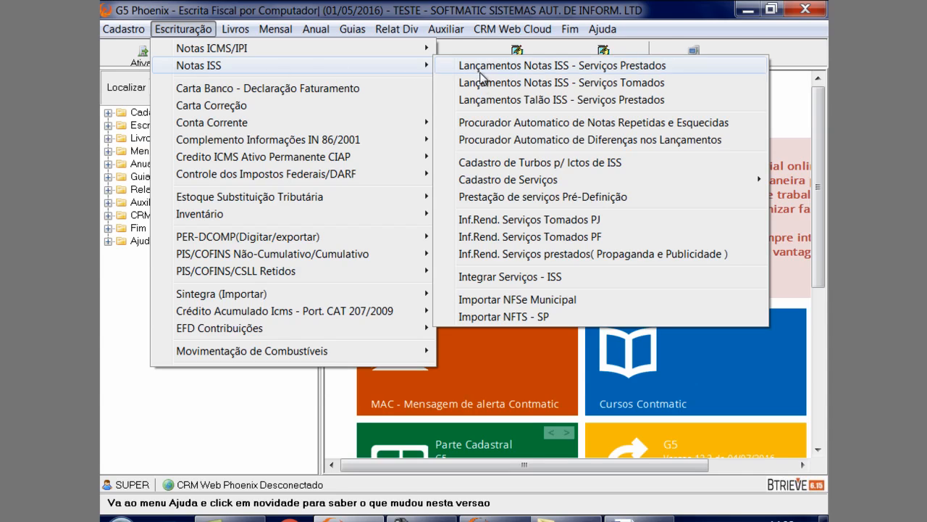
mouse_move(509, 186)
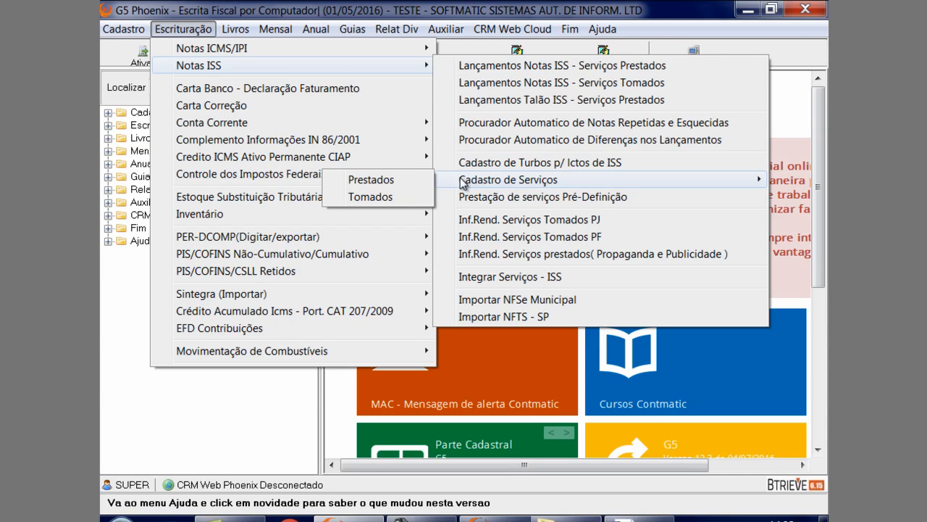
left_click(408, 179)
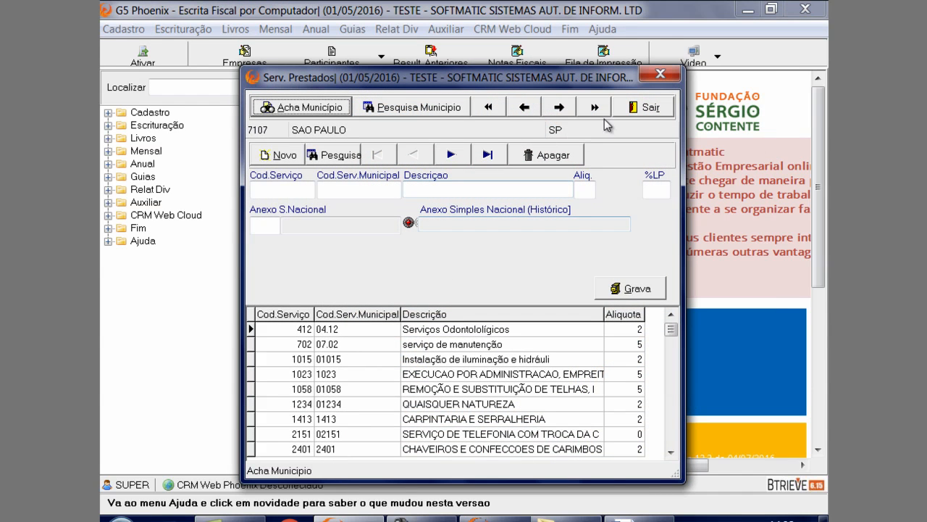
left_click(660, 74)
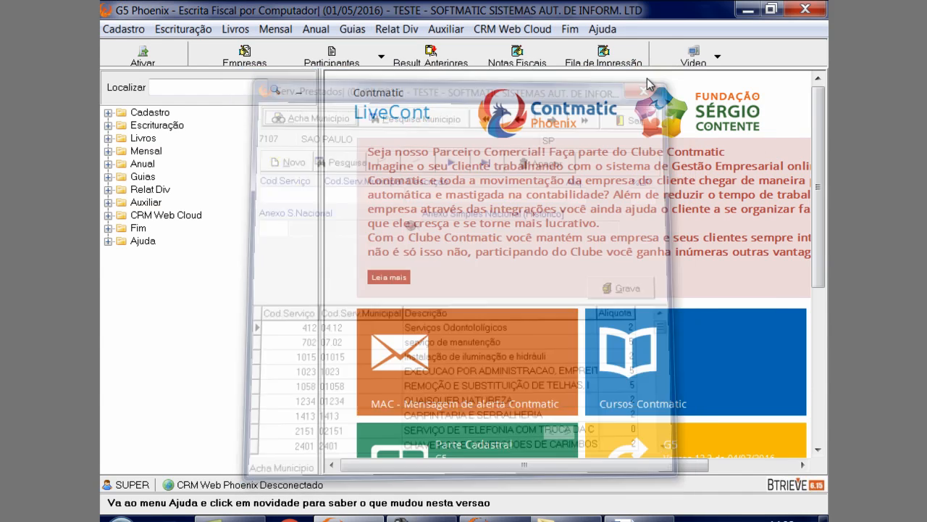
Review the Serviços Tomados records 7285 and 1234 for SAO PAULO, then close the registration
left_click(193, 29)
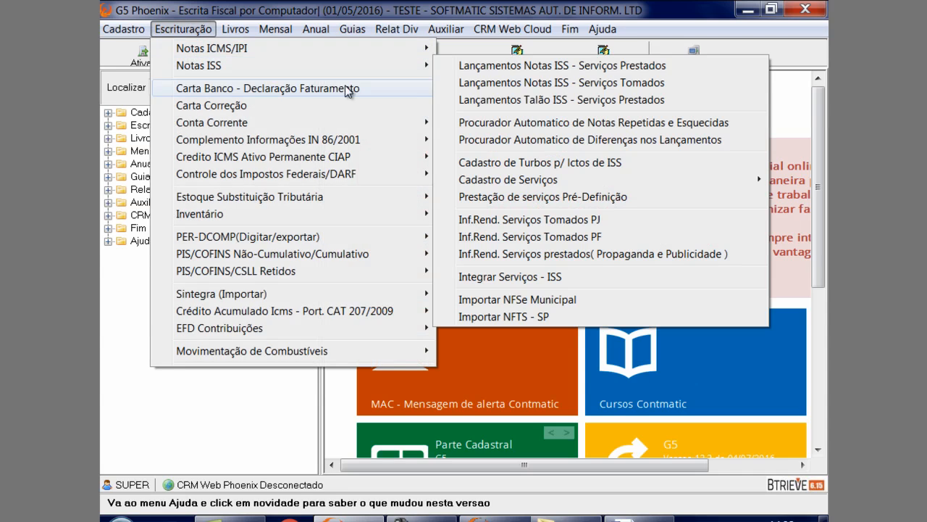
mouse_move(512, 187)
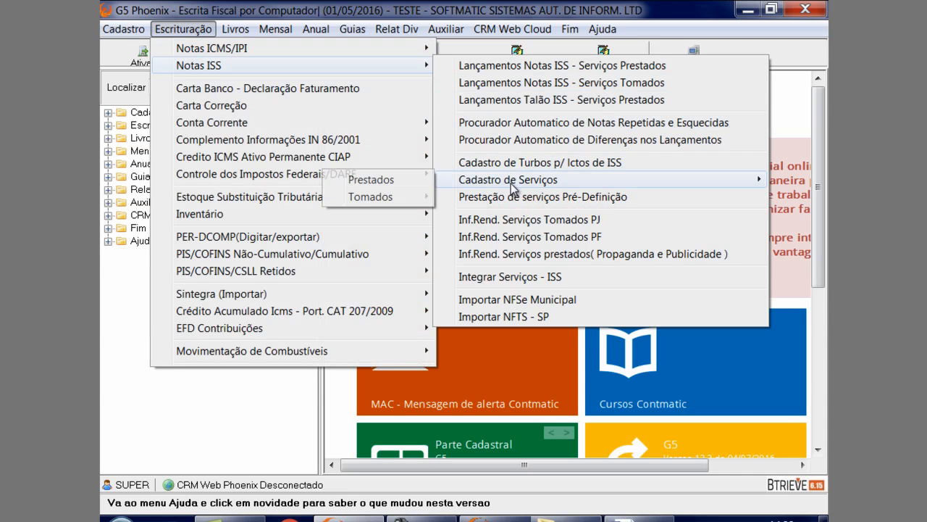
left_click(405, 197)
left_click(353, 345)
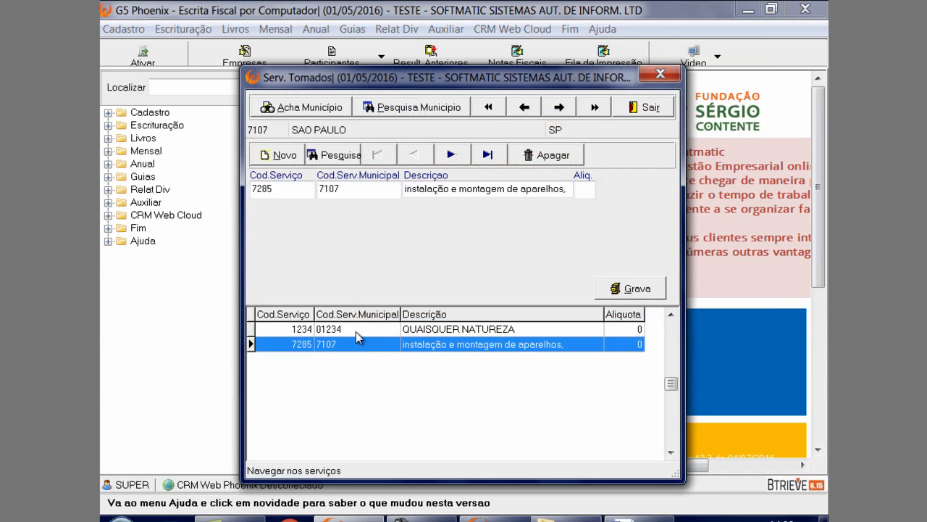
left_click(356, 330)
left_click(660, 74)
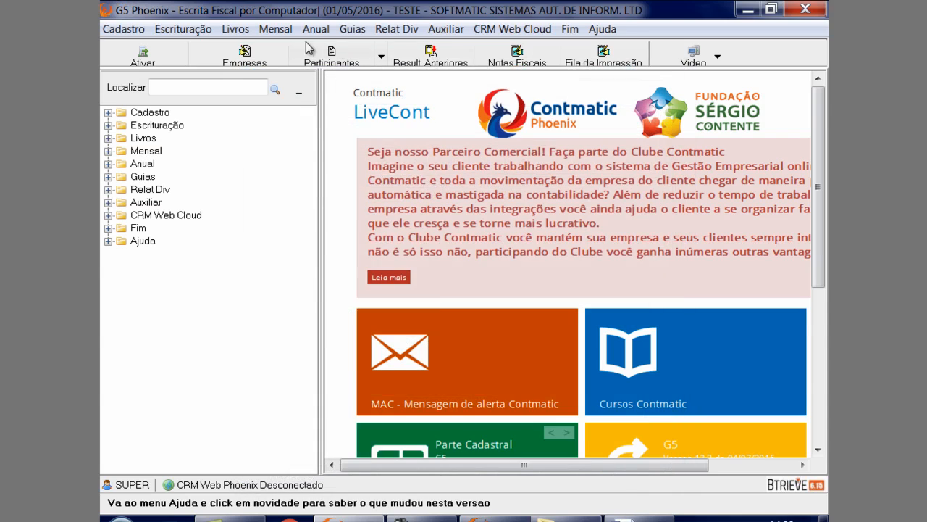
Open the inventory movement entries and review the CHAPA DE AÇO and COMPUTADORES records
left_click(207, 33)
mouse_move(209, 65)
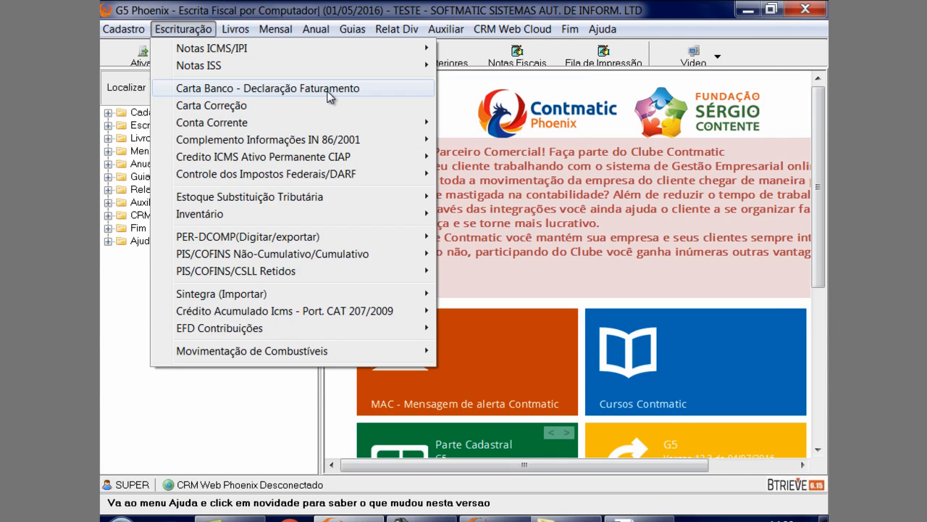
mouse_move(226, 162)
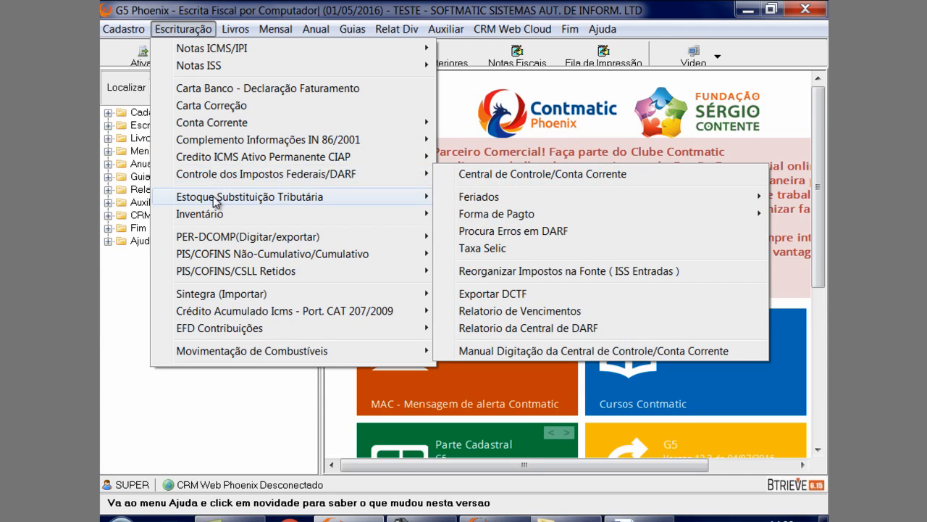
mouse_move(217, 217)
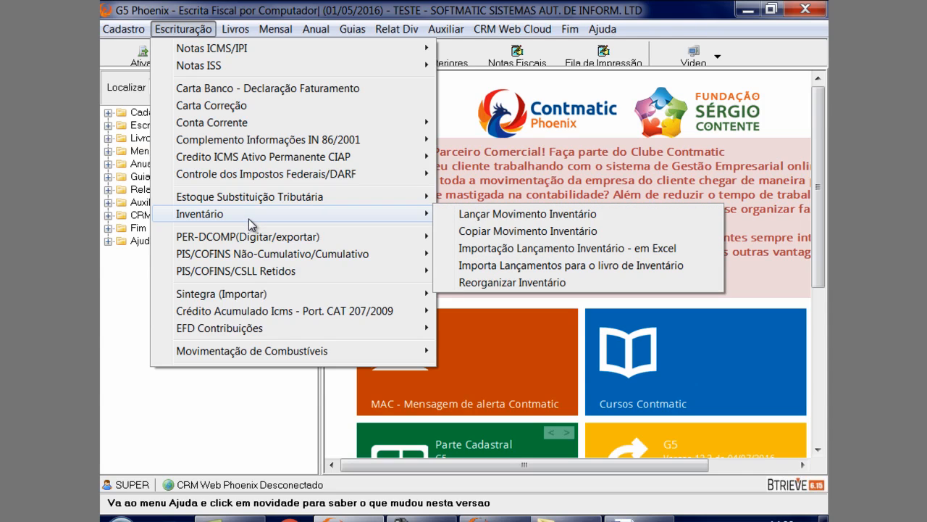
left_click(451, 219)
left_click(457, 332)
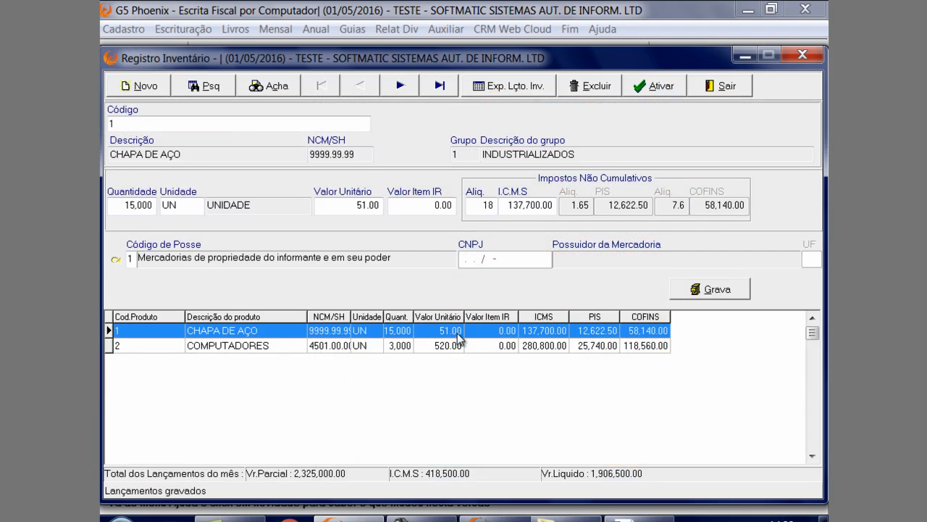
left_click(455, 345)
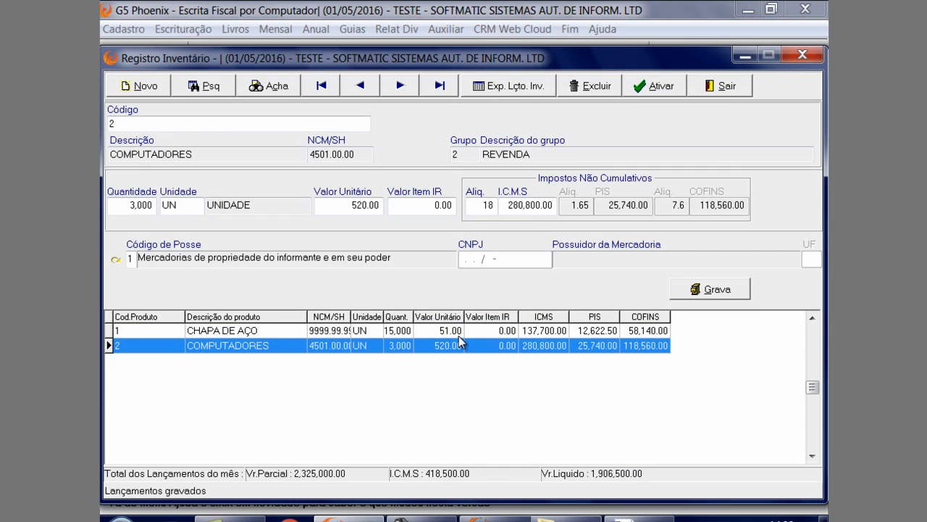
Export the inventory entries to Excel (xls), overwriting LancamentoInventario052016.xls, and open the exported file
left_click(505, 88)
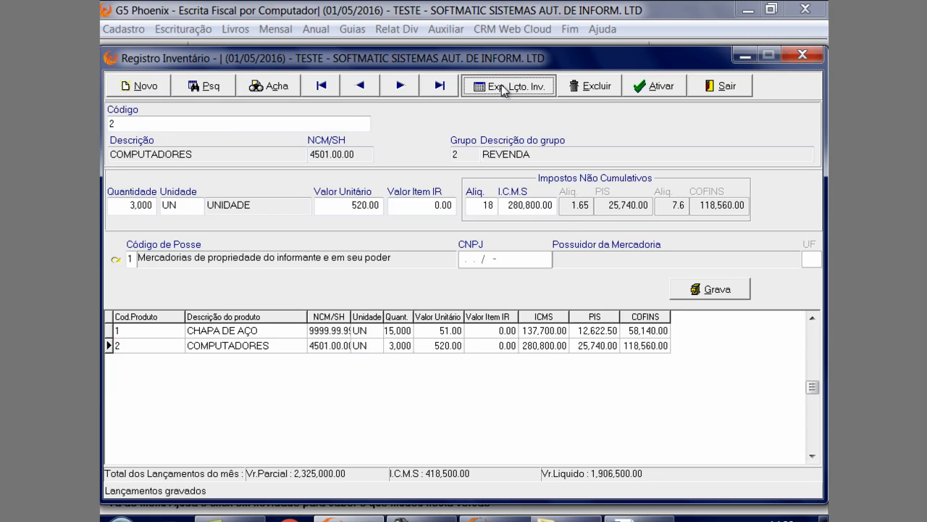
left_click_drag(458, 217, 502, 120)
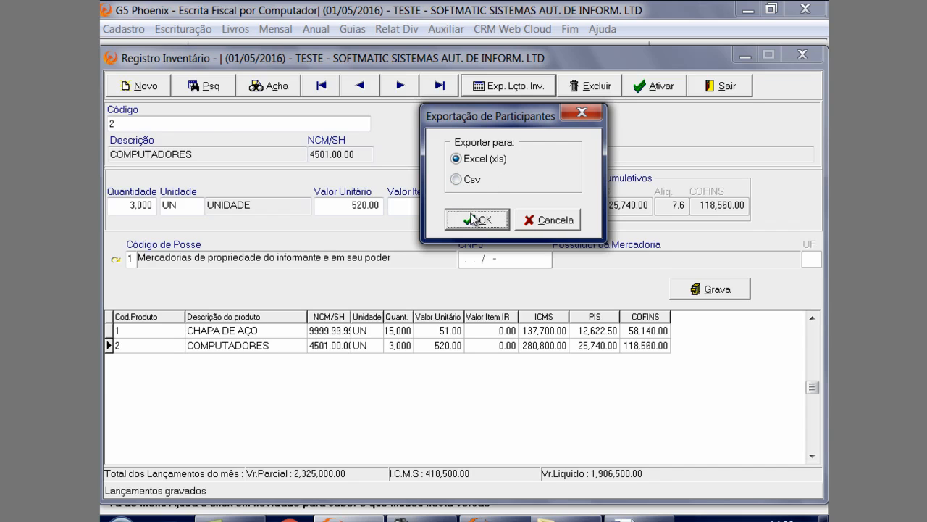
left_click(473, 183)
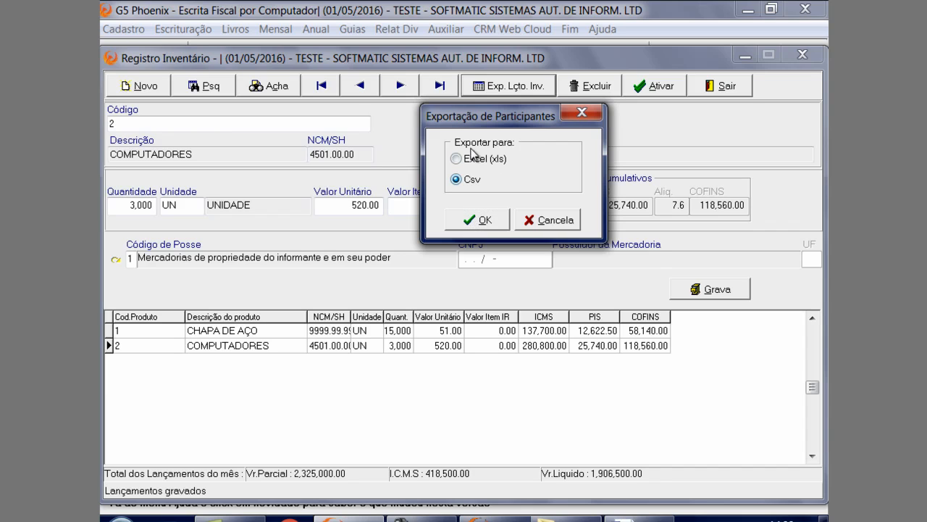
left_click(474, 159)
left_click(485, 221)
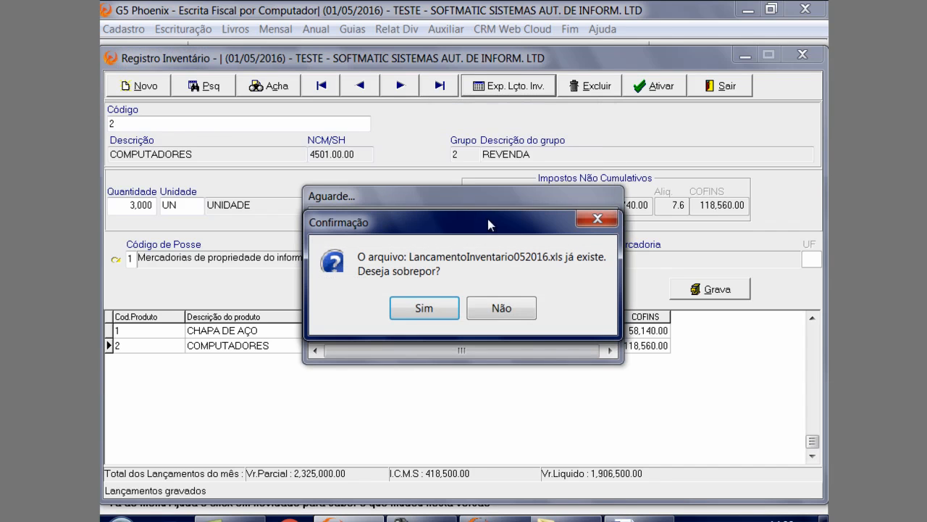
left_click(426, 308)
left_click(451, 310)
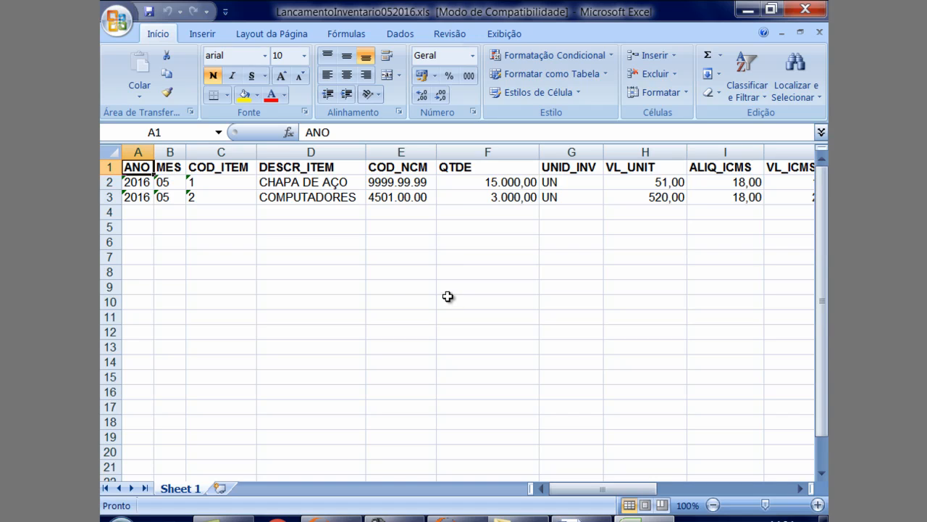
Examine the item, quantity, unit value and ICMS rate columns of the exported spreadsheet, then close it and the inventory entries
left_click(148, 215)
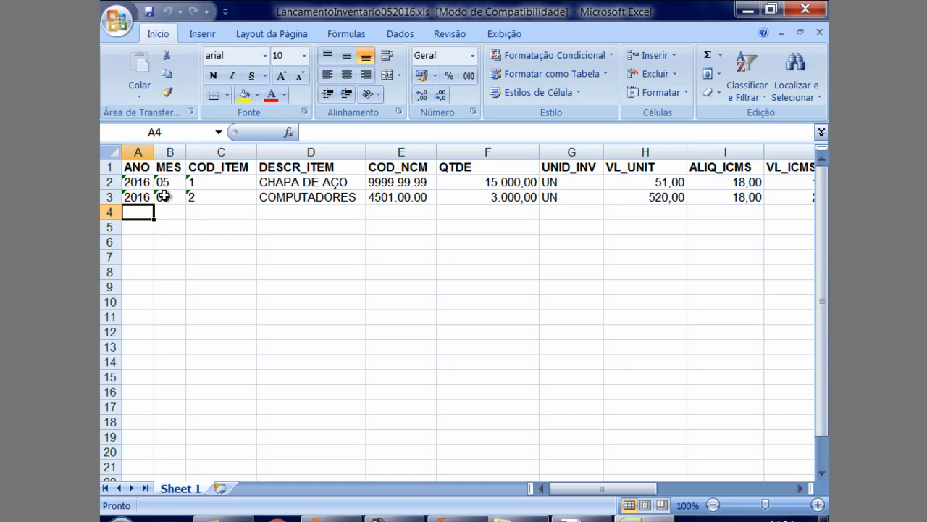
left_click(164, 183)
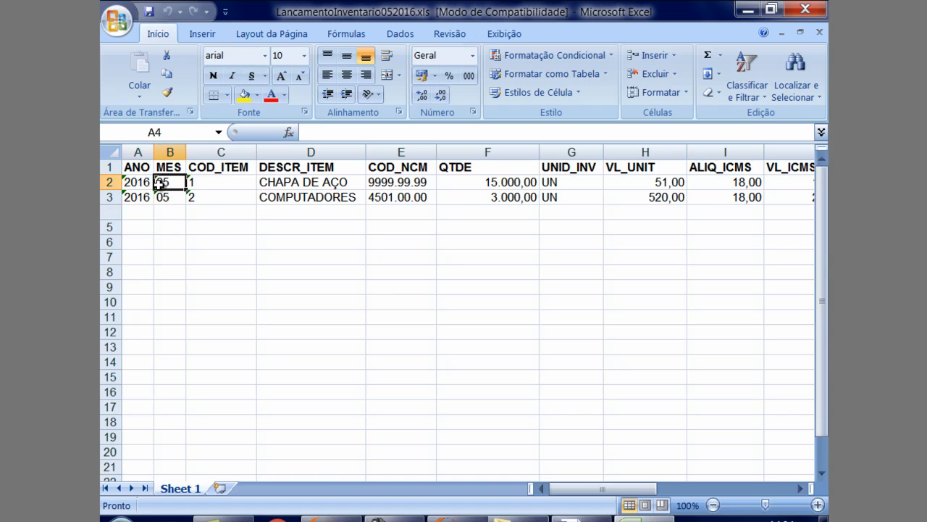
left_click(204, 192)
left_click(289, 187)
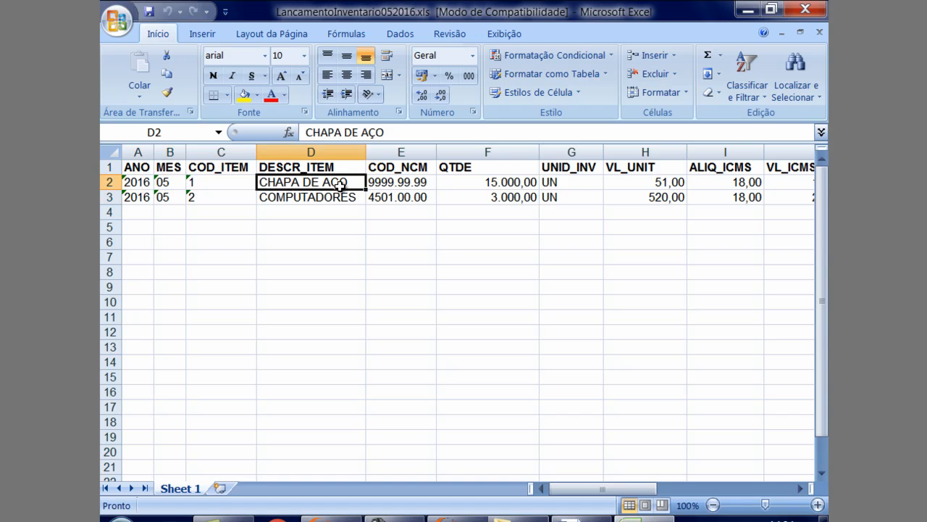
left_click(371, 185)
left_click(512, 185)
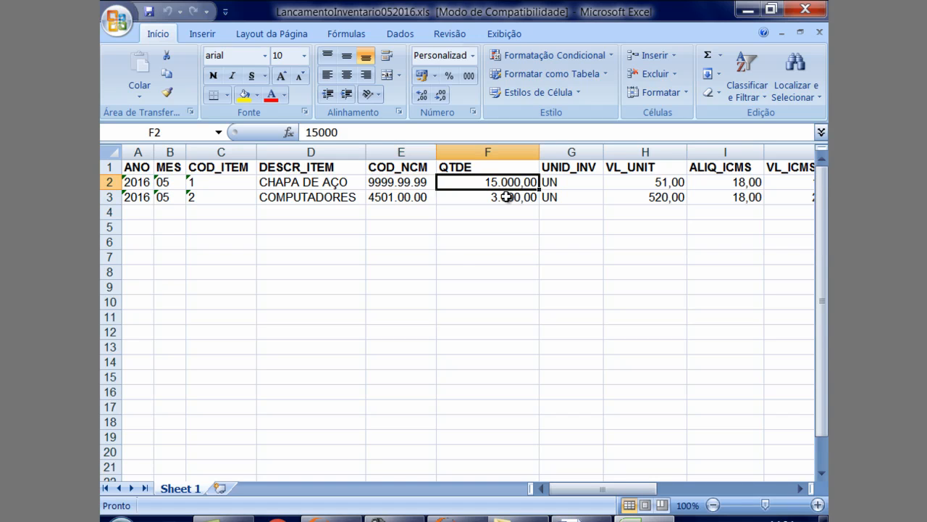
left_click(579, 200)
left_click(652, 200)
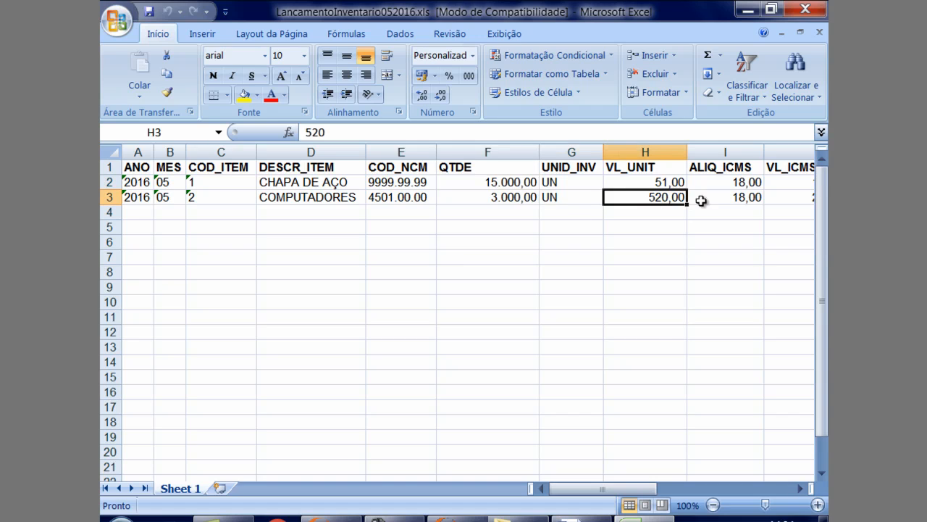
left_click(752, 202)
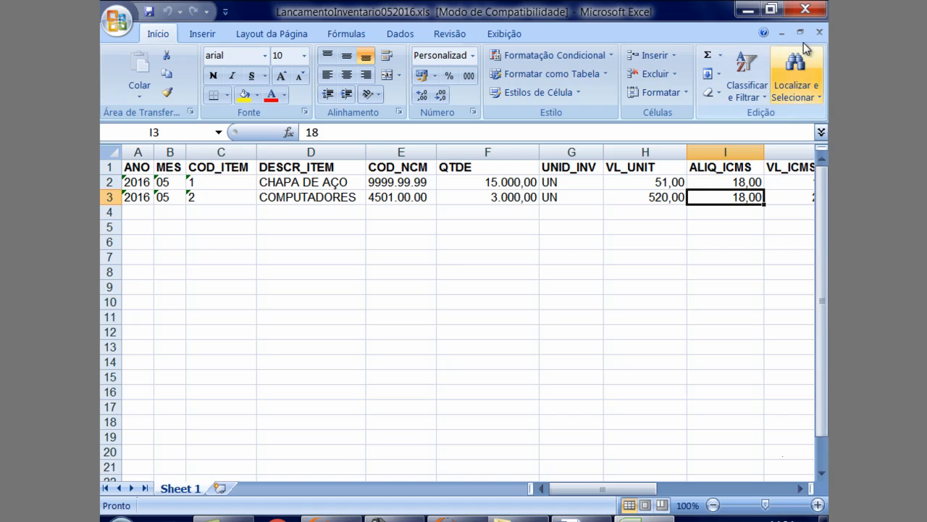
left_click(805, 10)
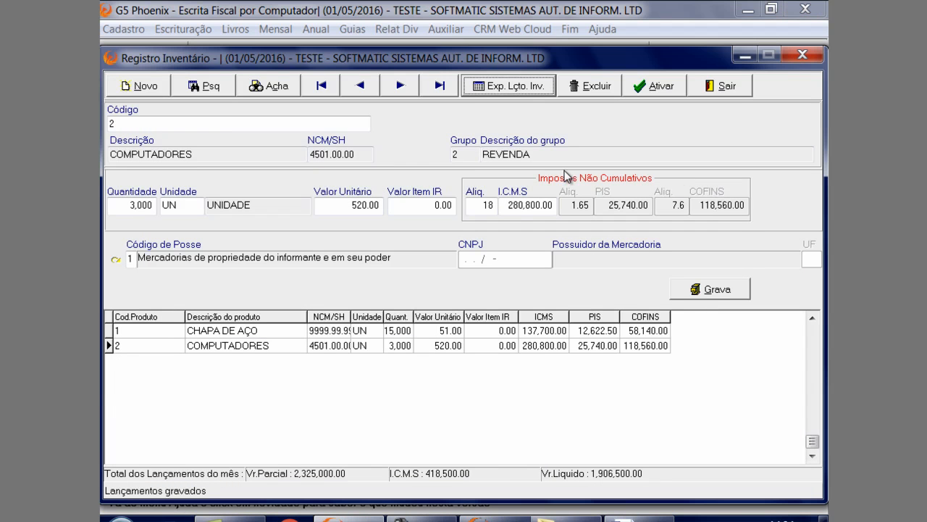
left_click(727, 86)
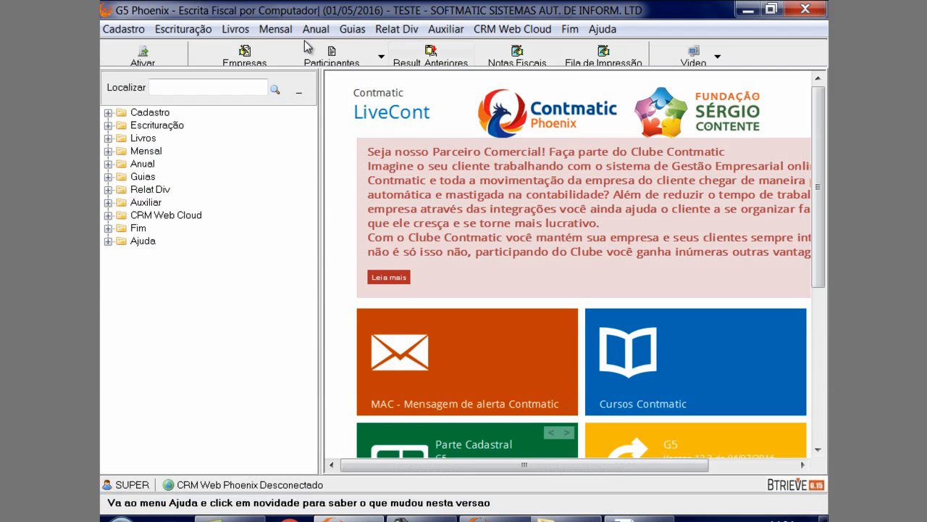
Set up the Excel import of inventory entries with Notas de Entrada03.XLS from the 2016 folder and enable Atualiza Lançamento de Inventário
left_click(182, 36)
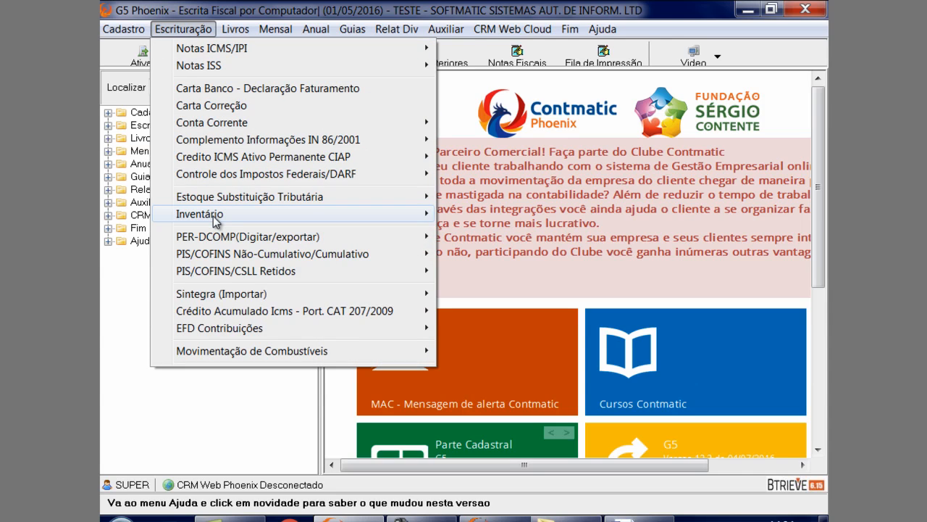
mouse_move(211, 215)
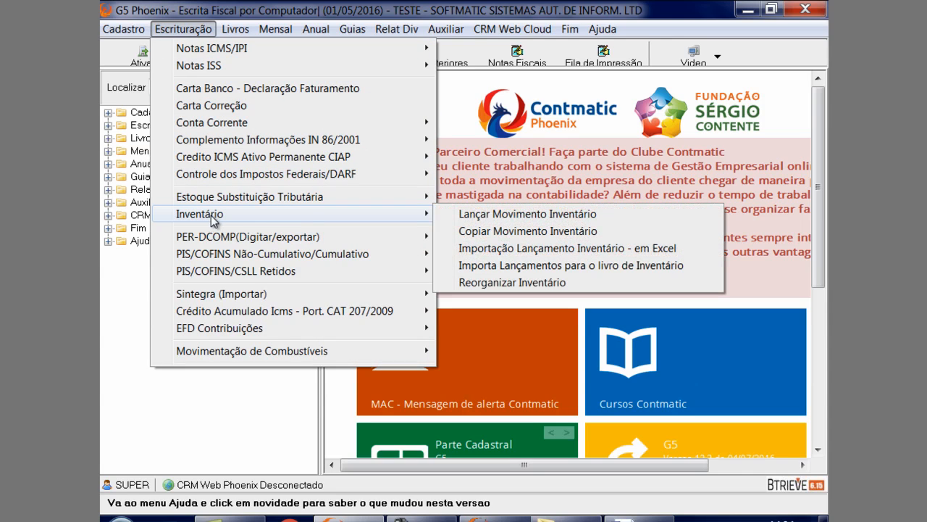
left_click(497, 250)
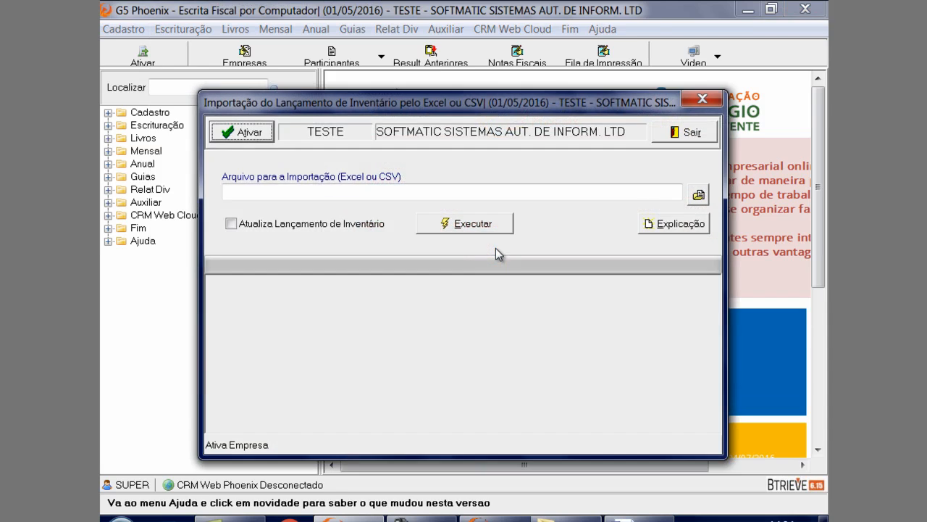
left_click(697, 197)
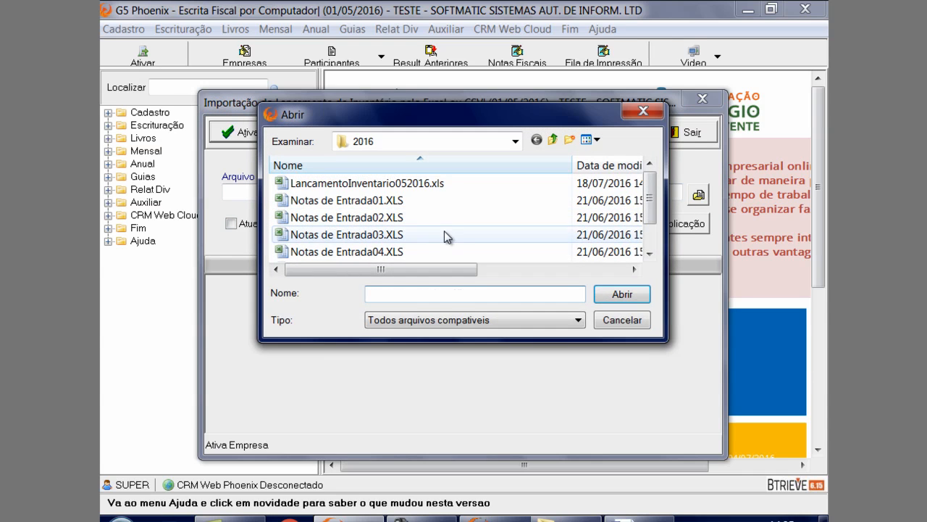
double_click(444, 231)
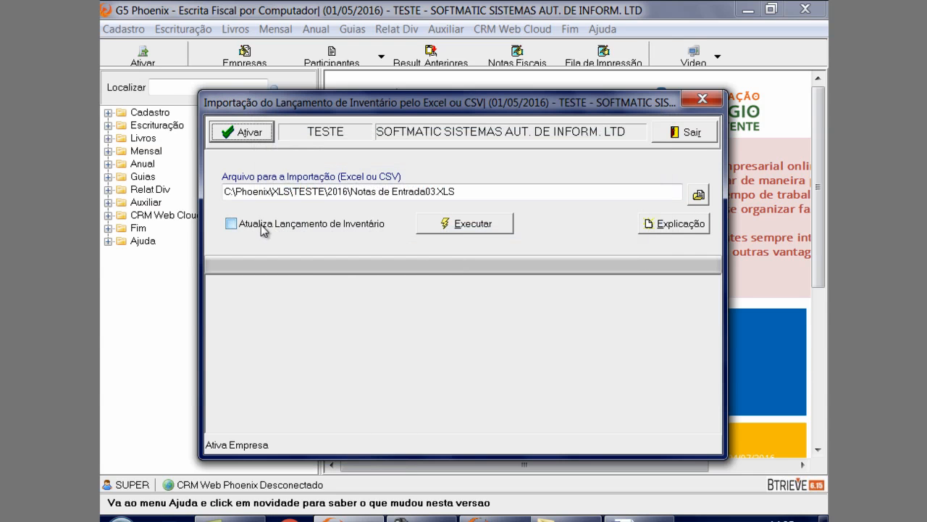
left_click(264, 230)
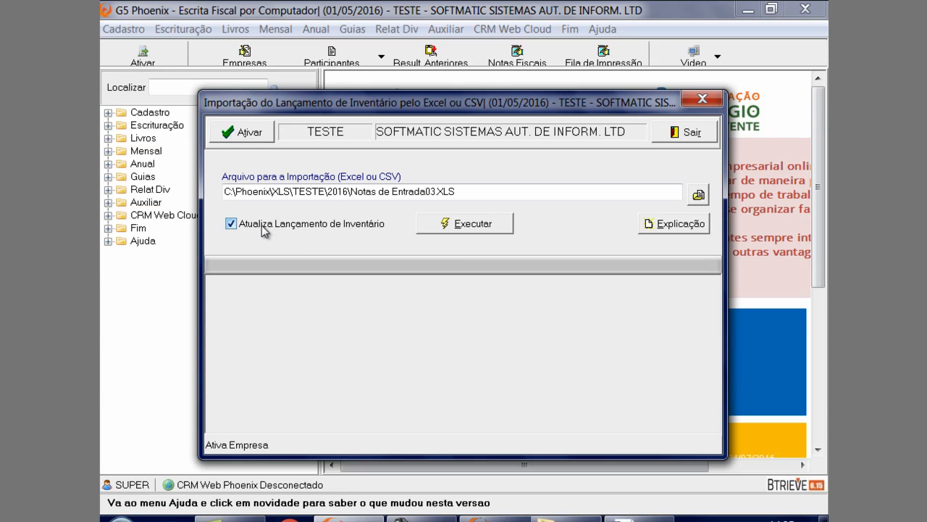
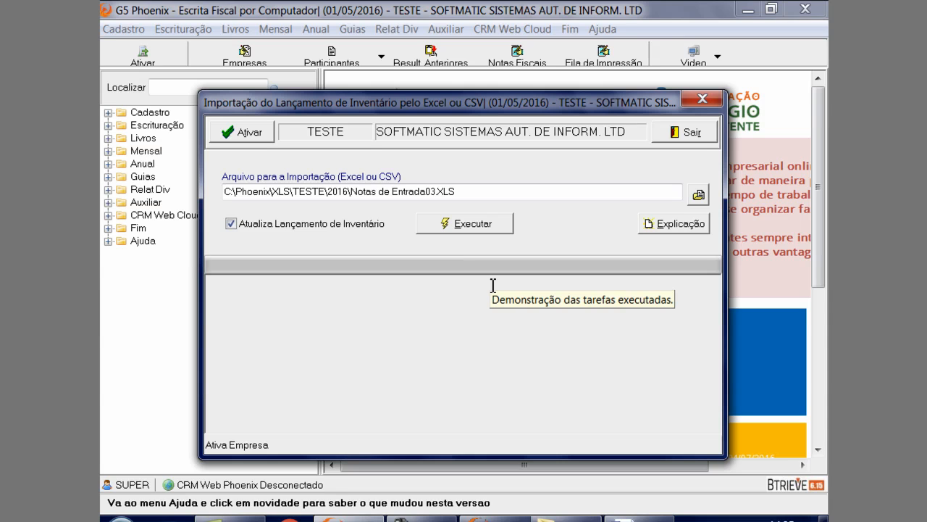
Close the inventory import window and start a new record in EFD Contribuições' Demais documentos e operações
left_click(707, 102)
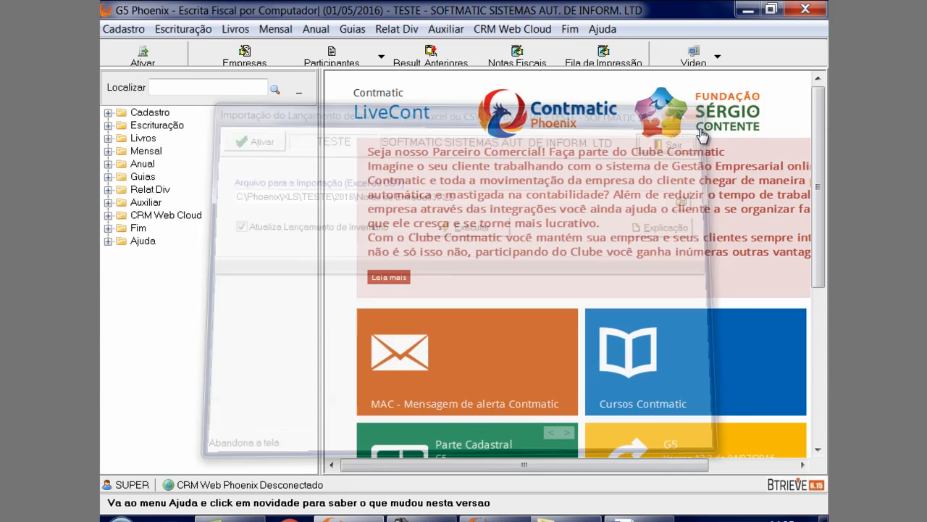
left_click(195, 32)
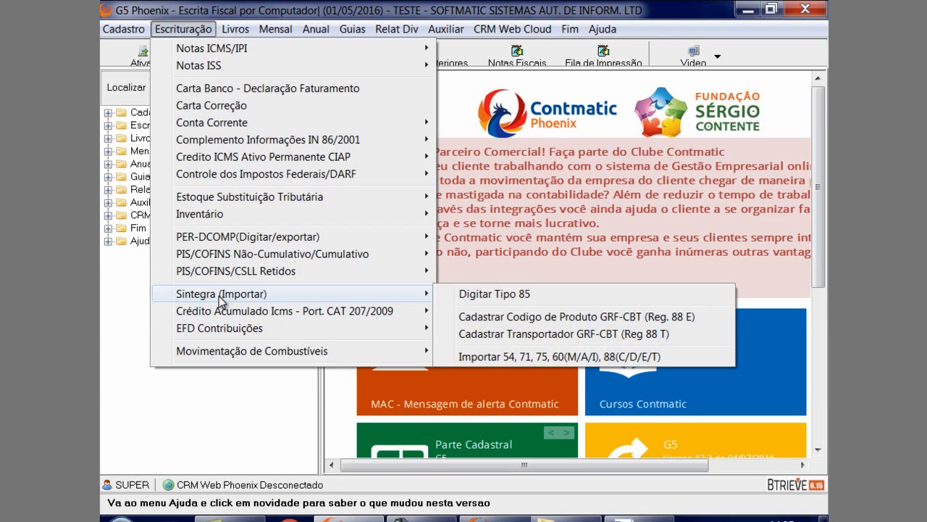
mouse_move(226, 331)
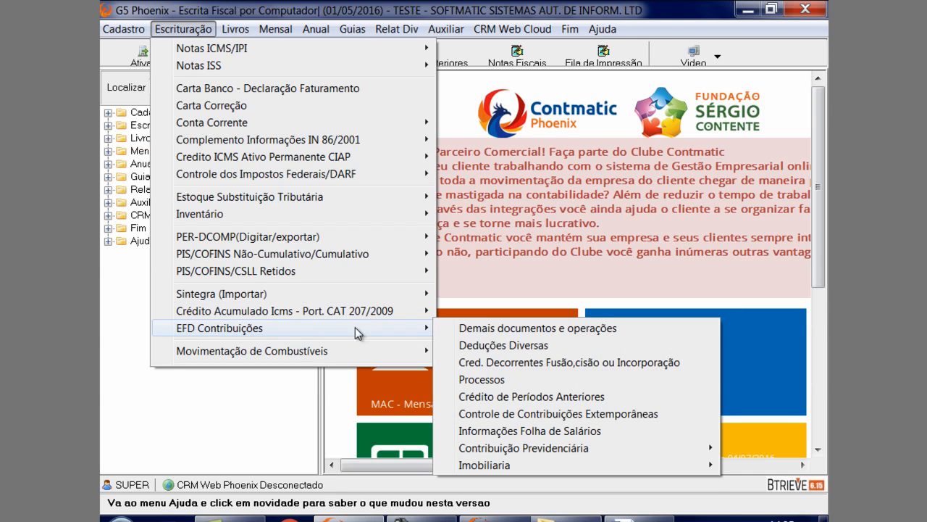
left_click(457, 328)
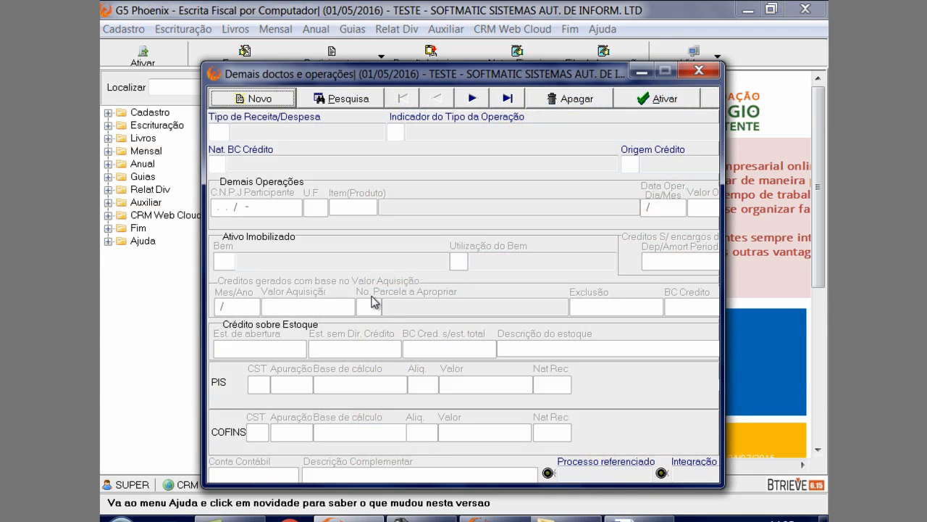
left_click(276, 102)
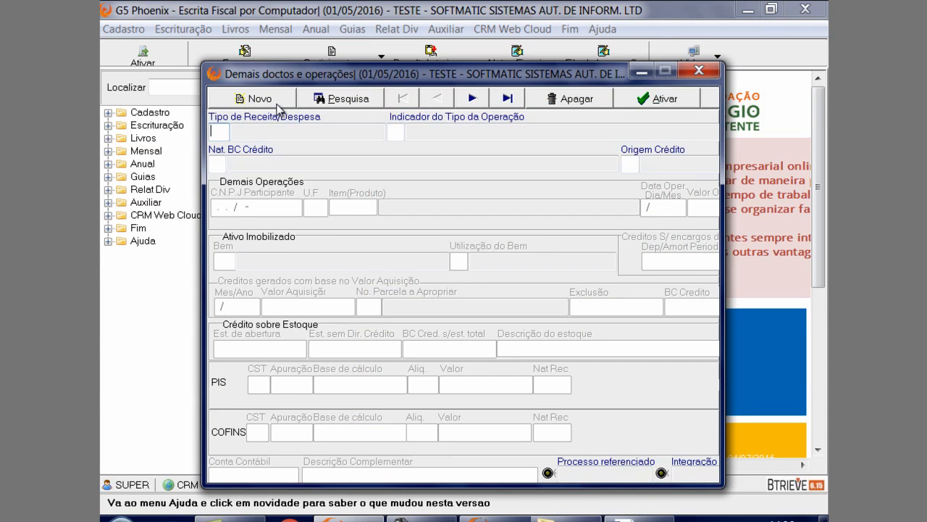
Set the revenue type to 3 - Rec. Aluguel and the operation type indicator to 1, revenue subject to PIS/Pasep and Cofins
key("Return")
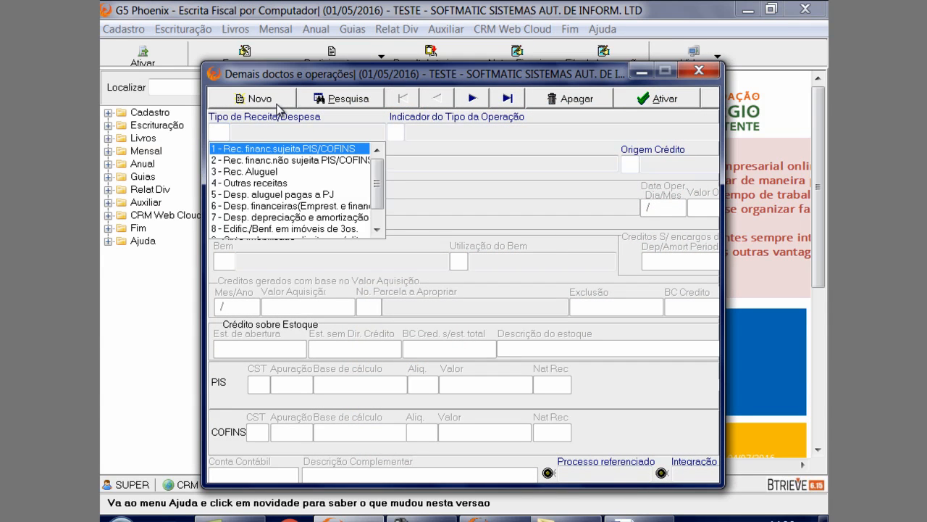
left_click(276, 174)
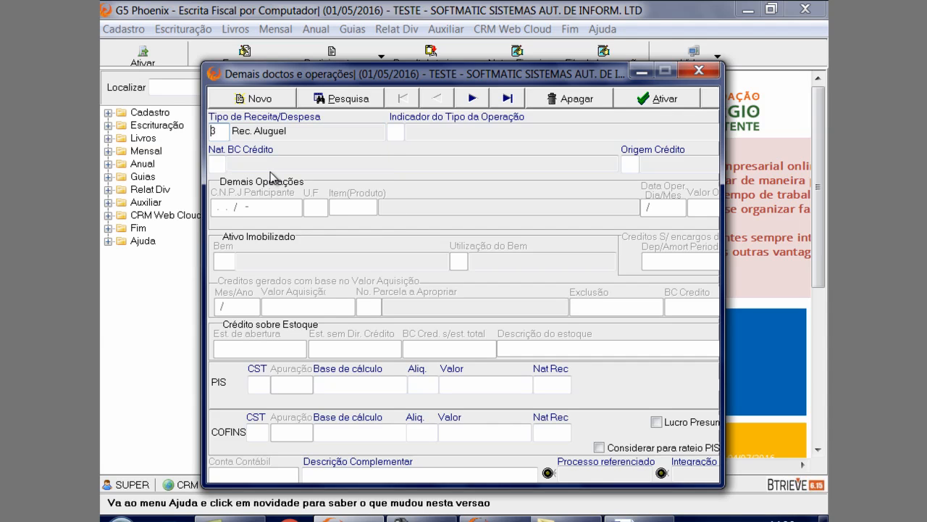
key("Return")
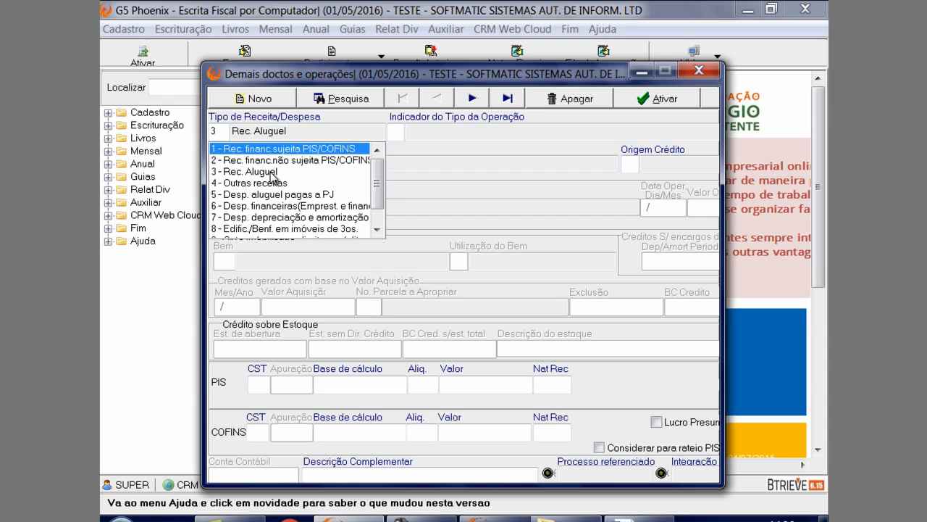
key("Down")
key("Down")
key("Return")
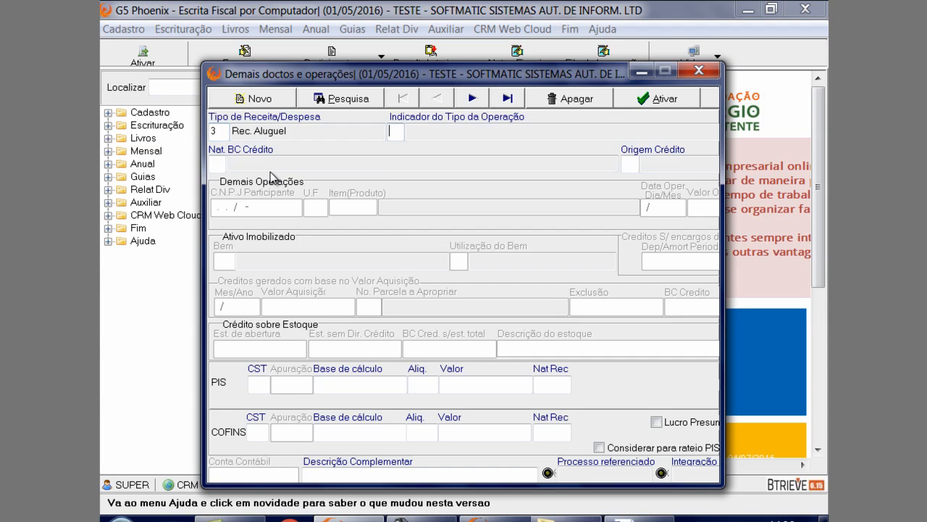
key("Return")
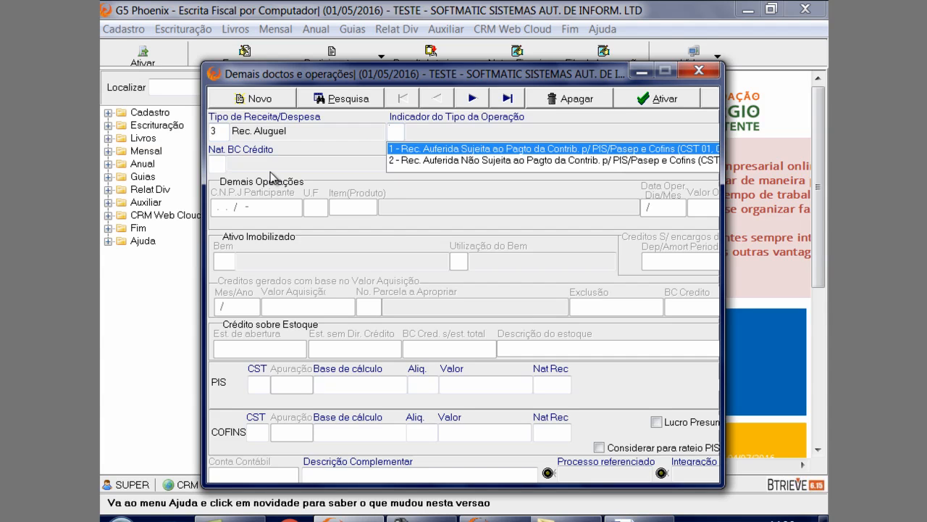
key("Return")
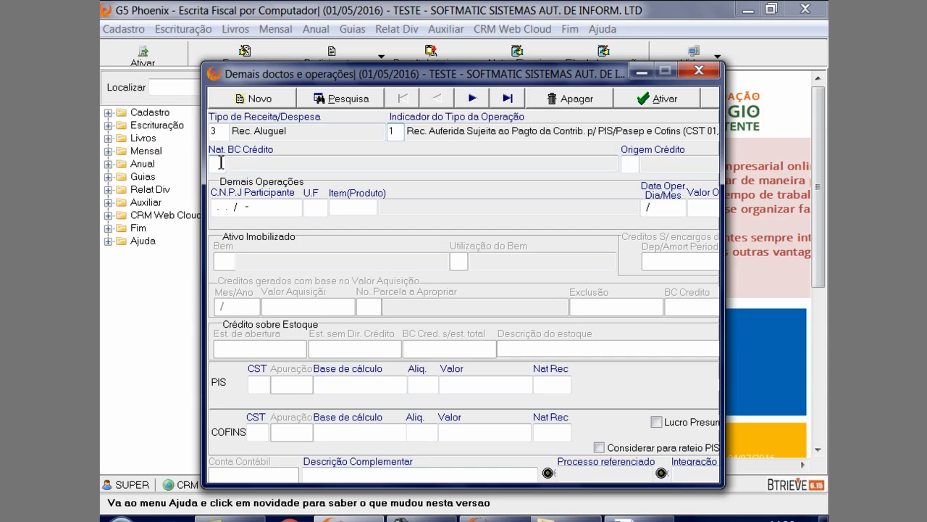
Set the operation's U.F to SP, leaving the credit origin, participant's CNPJ and product item blank
left_click(639, 164)
left_click(239, 208)
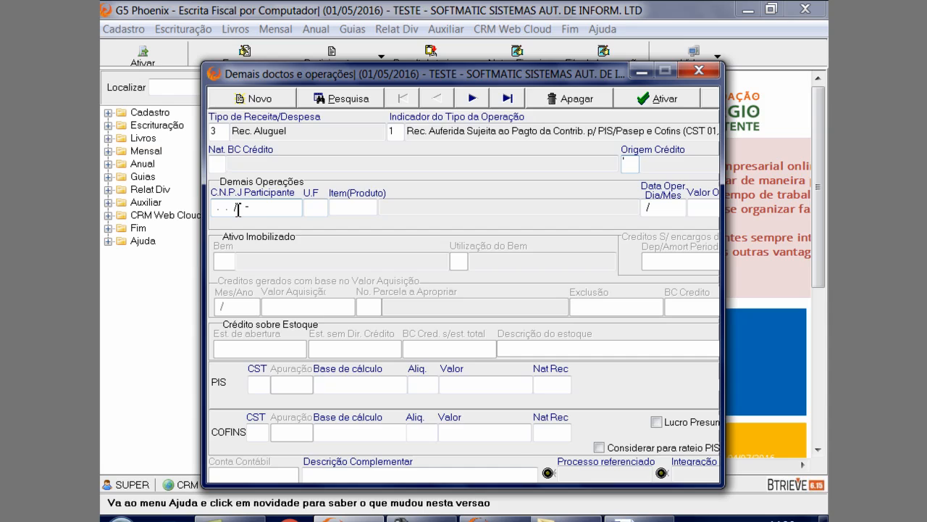
left_click(319, 208)
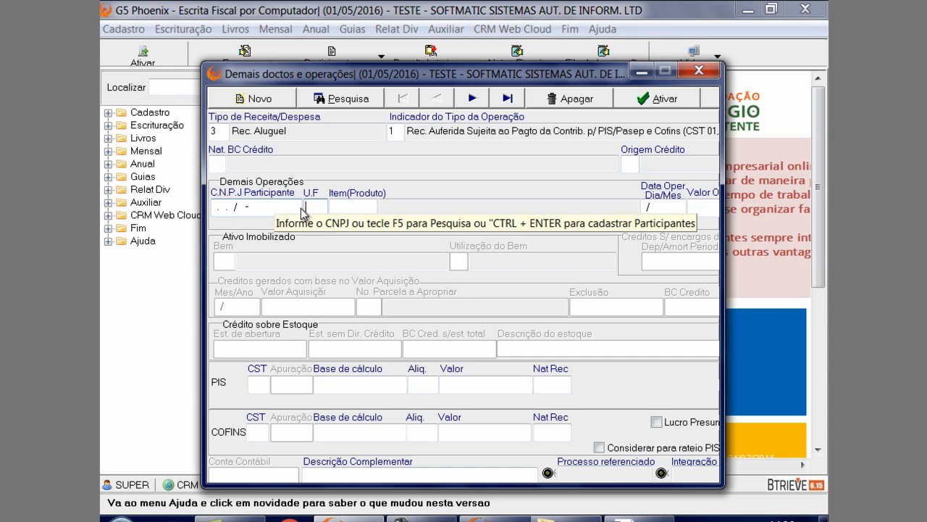
key("Tab")
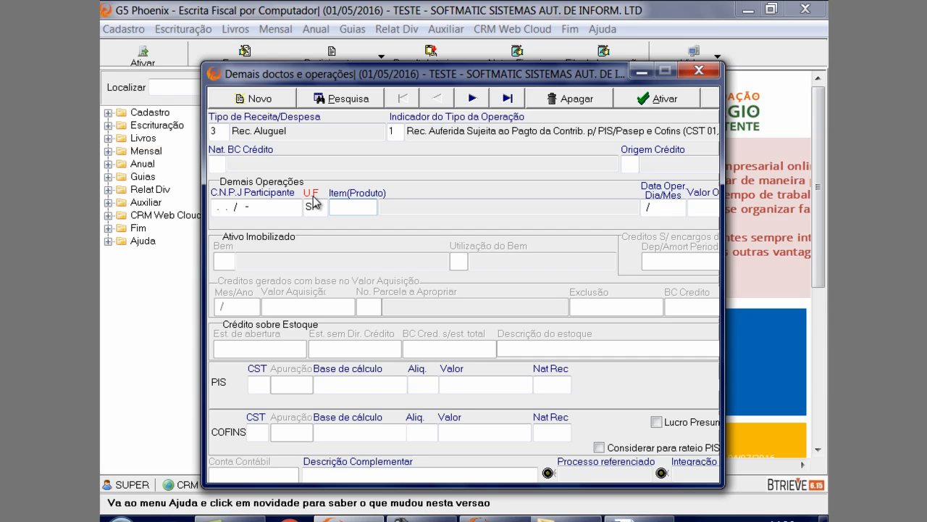
key("Tab")
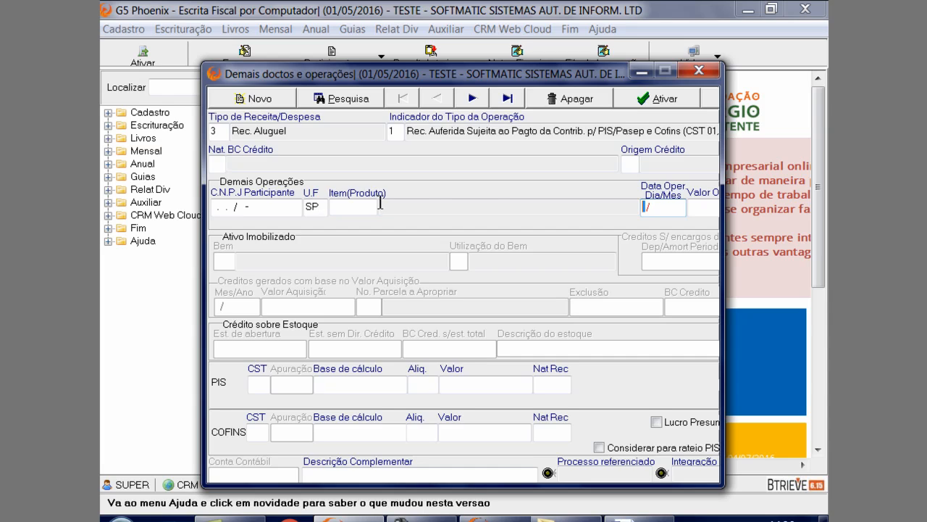
Reposition and enlarge the Demais doctos e operações window so the whole entry form fits inside it
left_click_drag(724, 204, 831, 204)
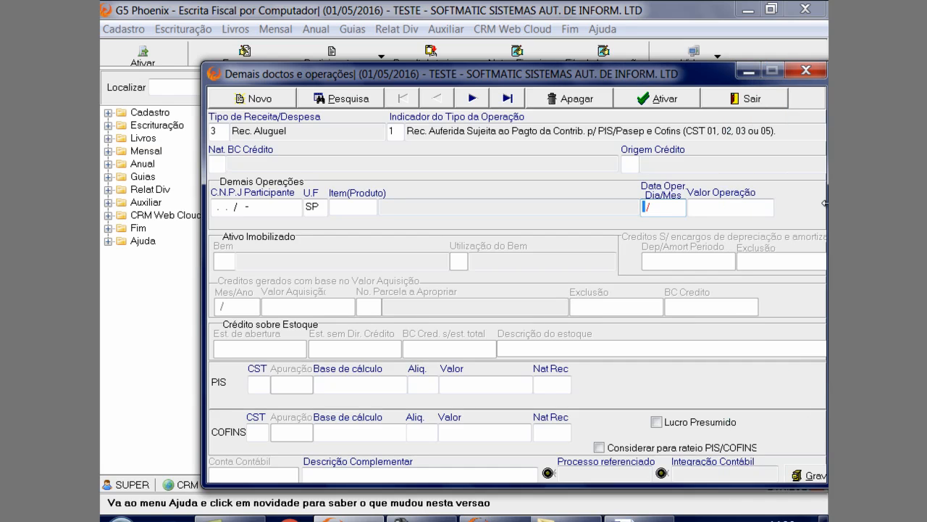
left_click_drag(638, 72, 562, 41)
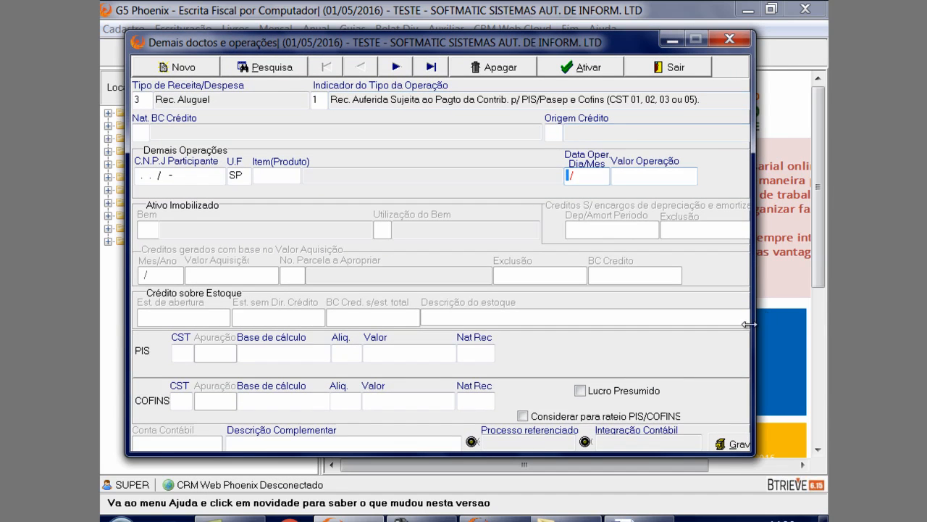
left_click_drag(753, 307, 815, 310)
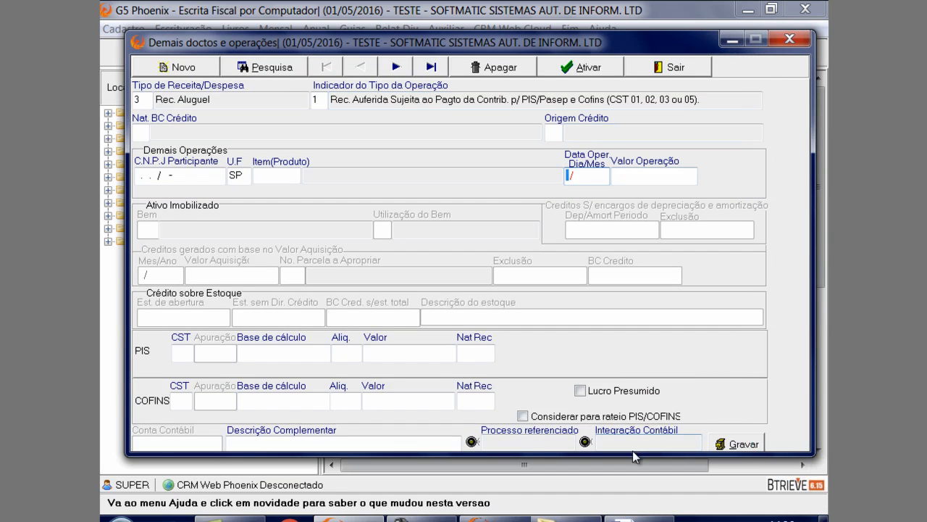
left_click_drag(638, 454, 641, 482)
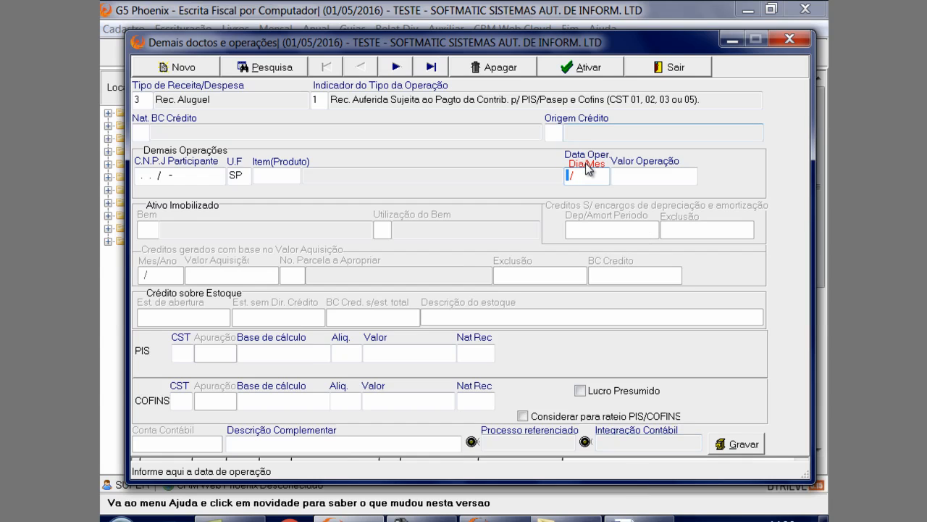
Enter 05/05 as the operation date and 5,000.00 as the operation value
type("05/")
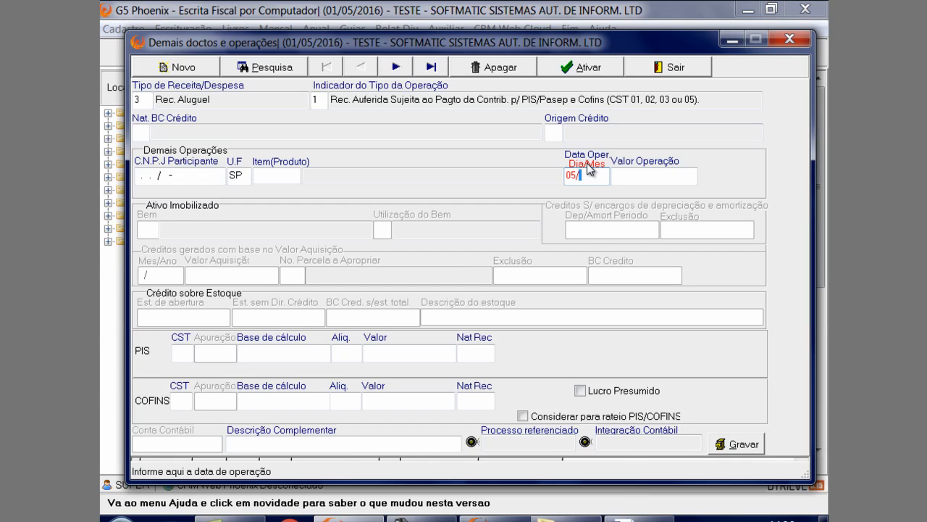
type("05")
key("Return")
type("5")
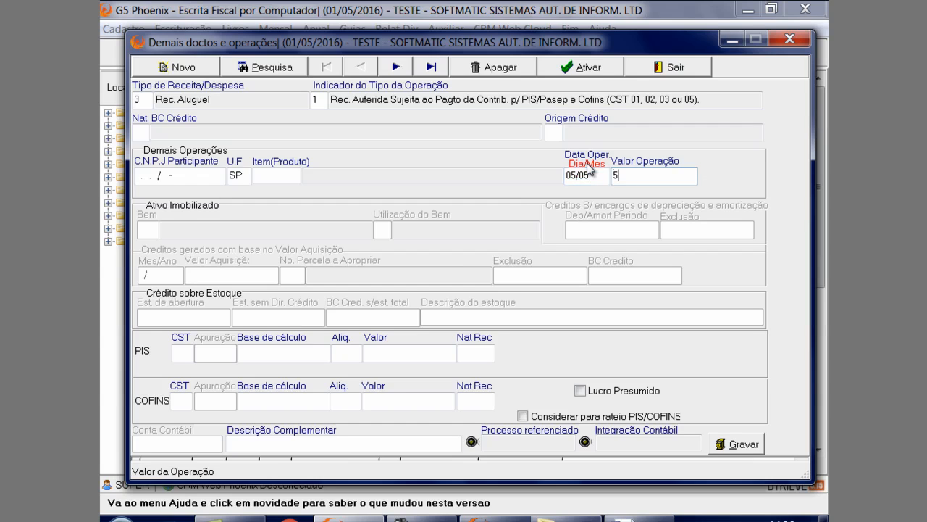
type(",000")
key("Return")
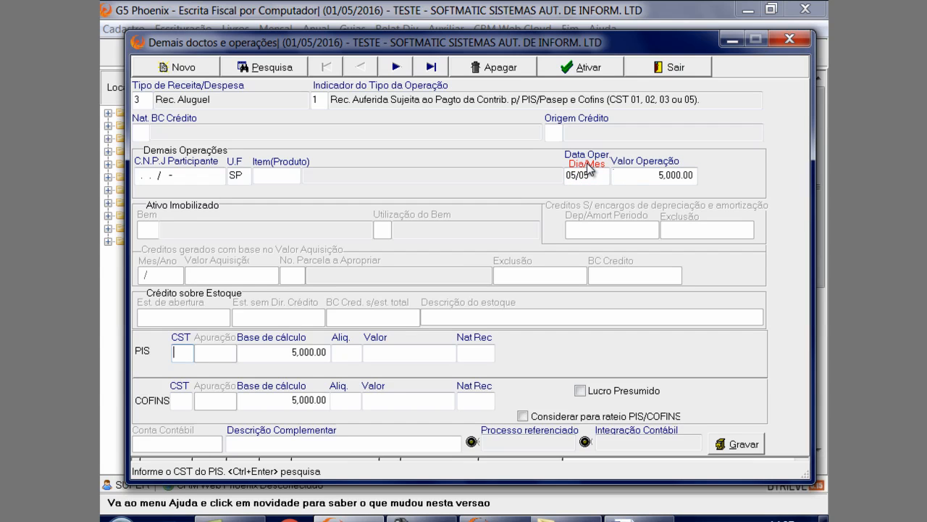
Set the PIS and COFINS CST to 01, with rates of 0.65 for PIS and 3 for COFINS, and fill in both tax values
key("ctrl+Return")
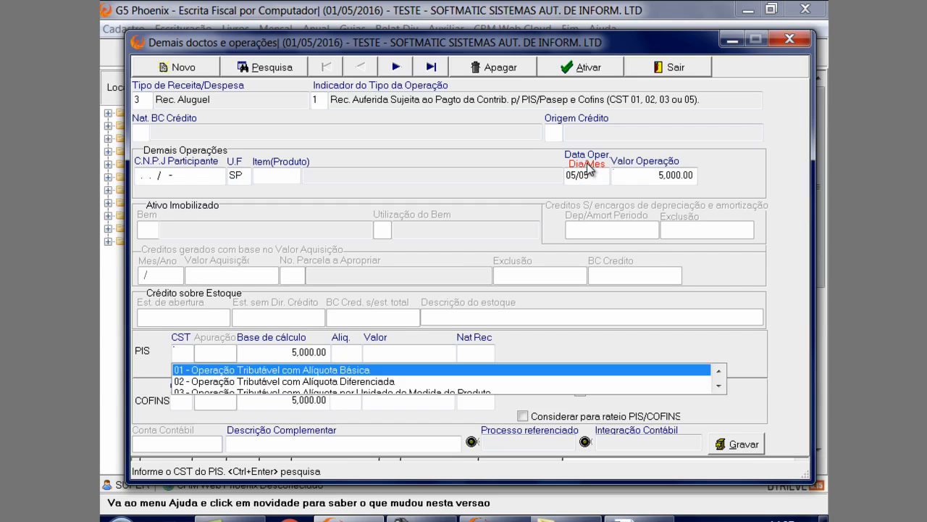
key("Return")
key("Return")
key("Return")
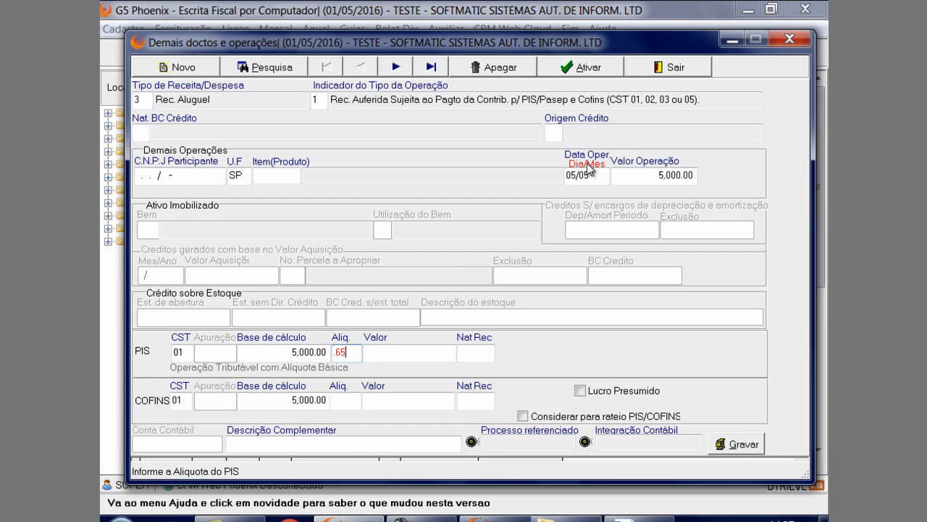
key("Return")
key("Return")
key("Return")
key("Return")
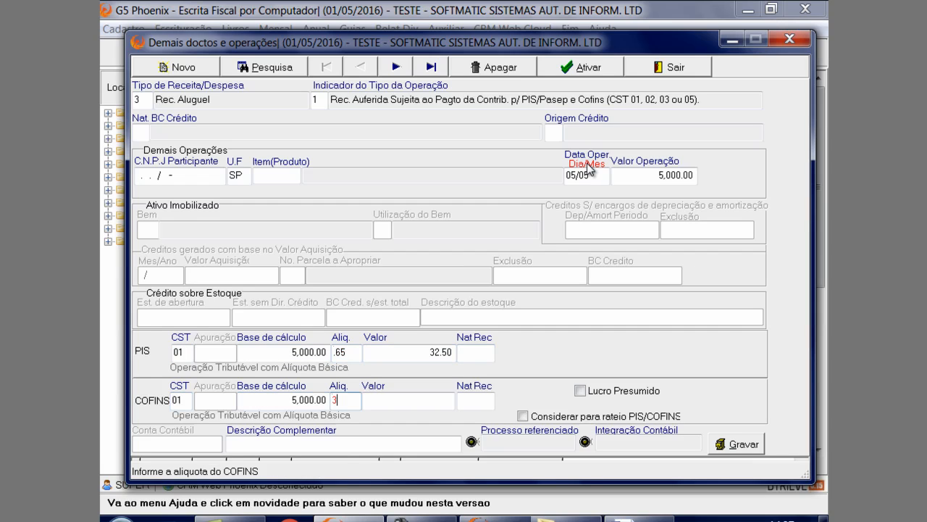
key("Return")
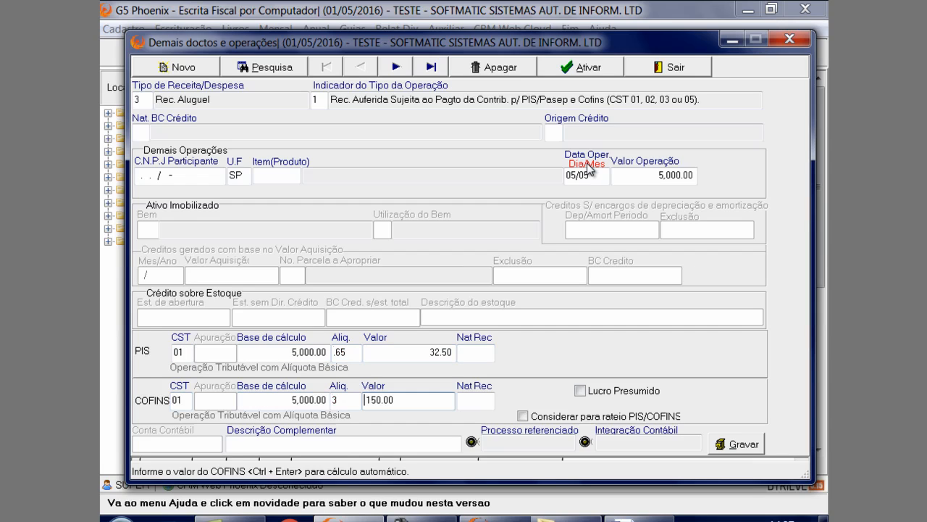
Mark the rental revenue record as Lucro Presumido and save it despite the listed errors
left_click(590, 392)
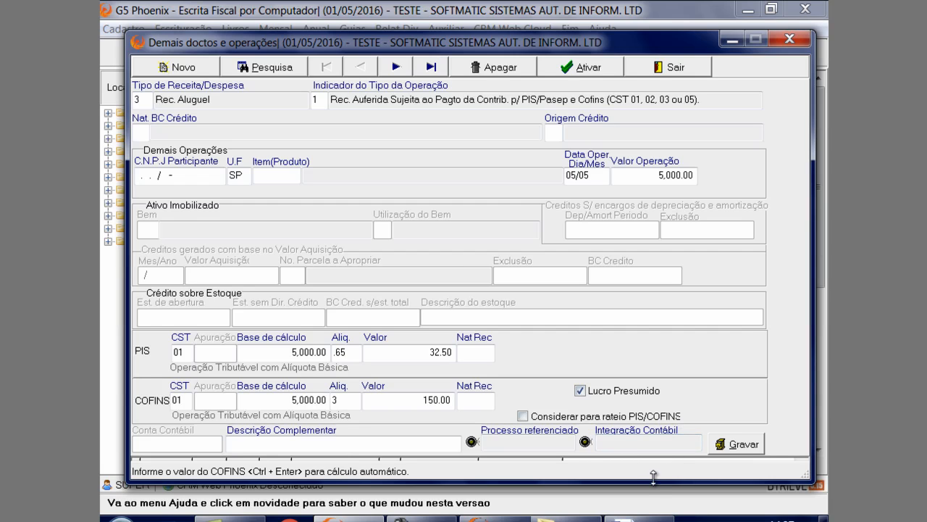
left_click_drag(653, 477, 665, 496)
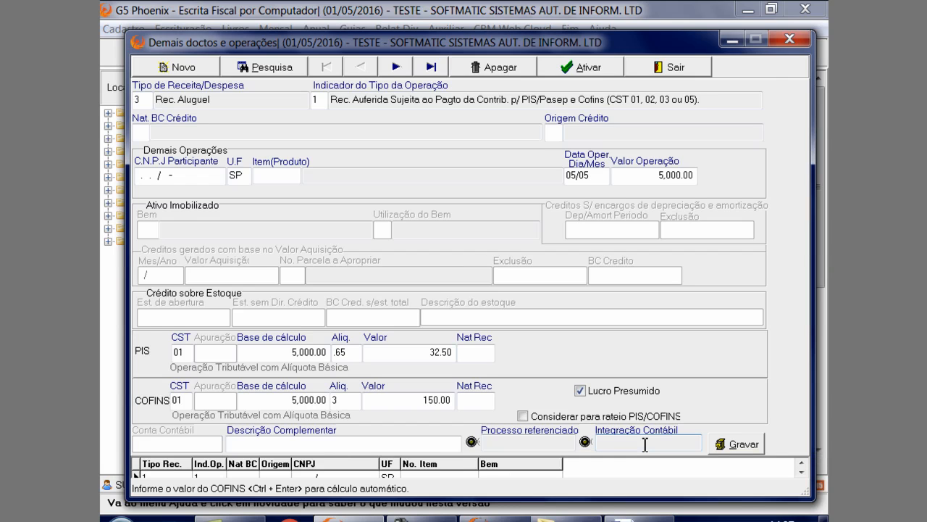
left_click(735, 445)
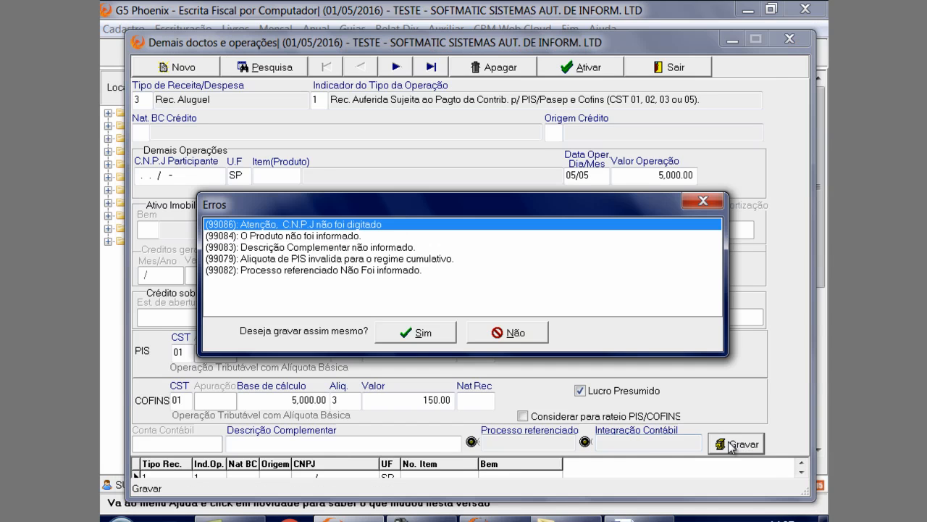
left_click(444, 333)
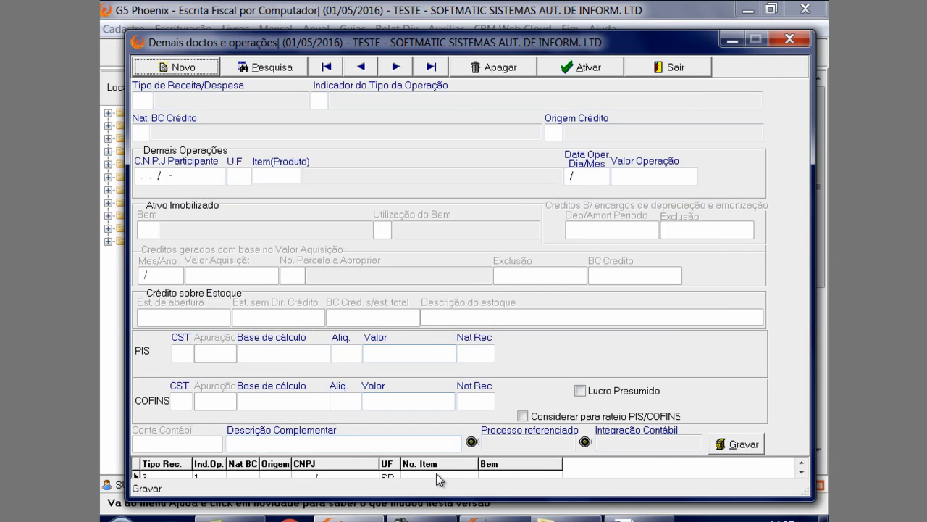
Enlarge the window to expose the record list, review the saved type 3 record and exit the form
left_click_drag(531, 43, 535, 4)
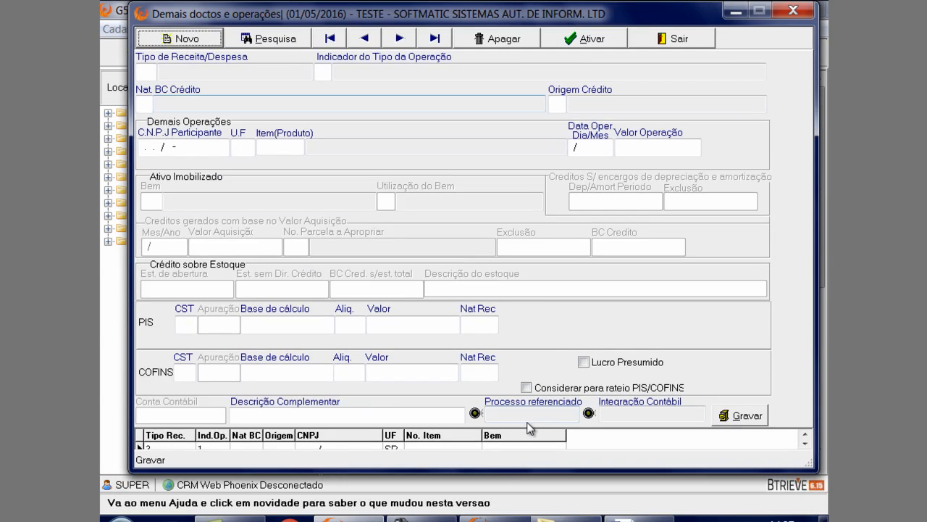
left_click_drag(511, 469, 516, 512)
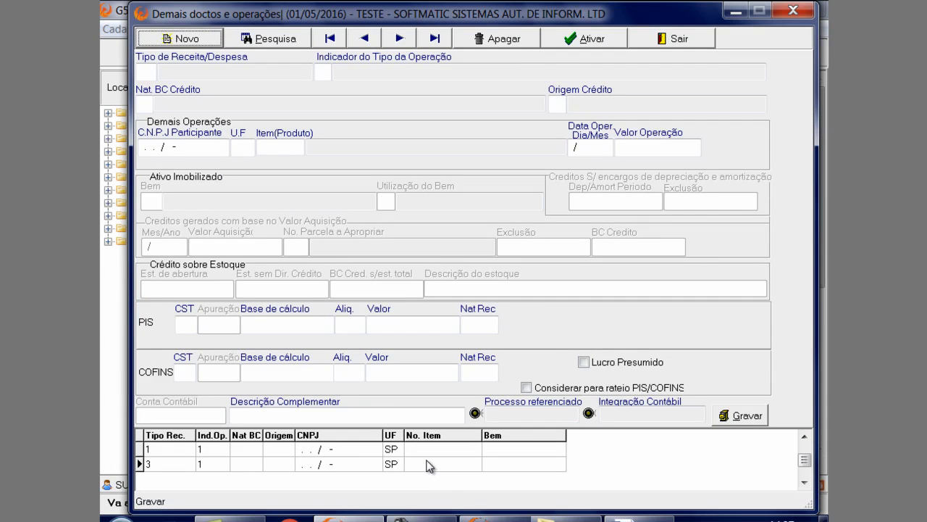
left_click(428, 453)
left_click(425, 465)
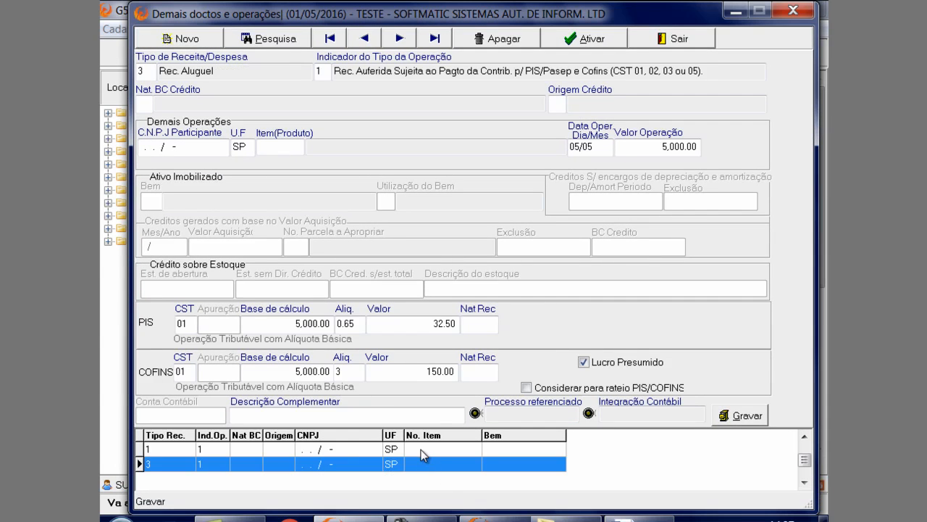
left_click(690, 42)
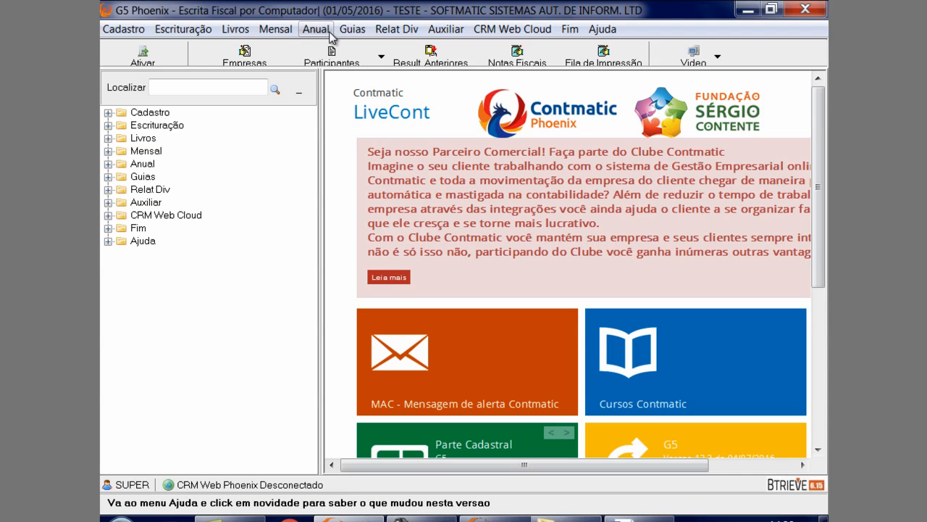
Open the Entradas book print options for month 5, leaving the page range blank and Antigo Layout selected
left_click(234, 32)
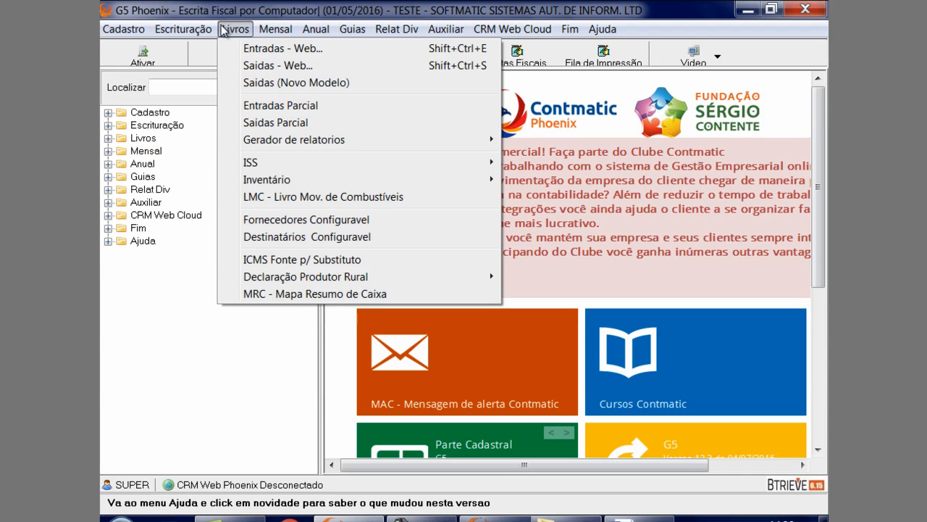
left_click(246, 48)
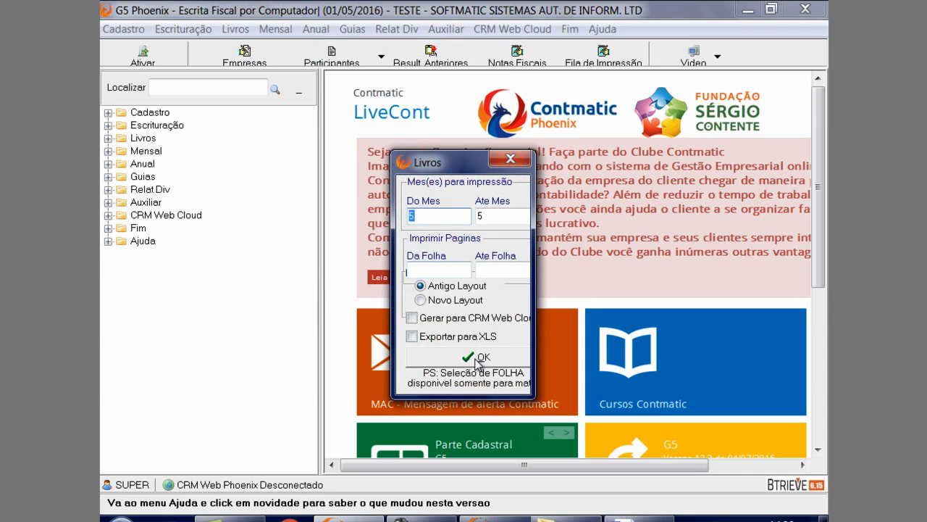
left_click_drag(464, 161, 378, 80)
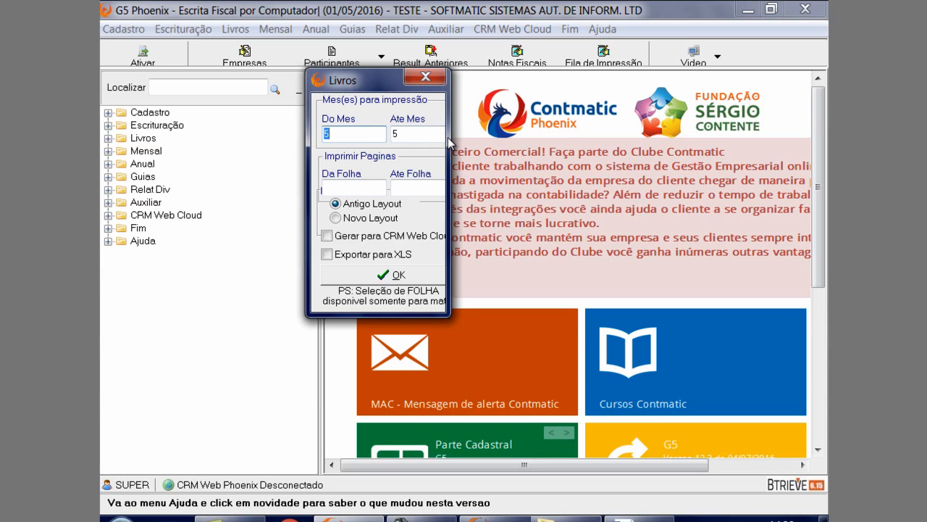
left_click(345, 189)
left_click(409, 190)
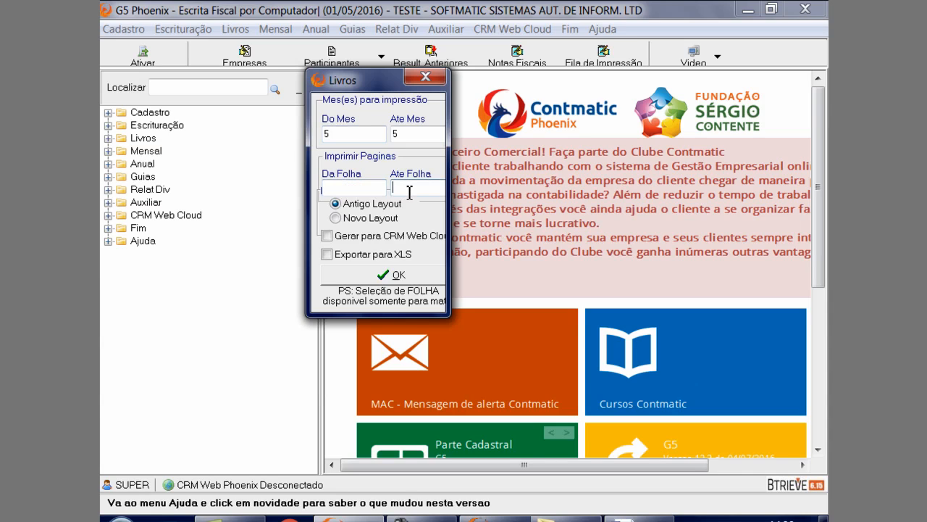
left_click(373, 192)
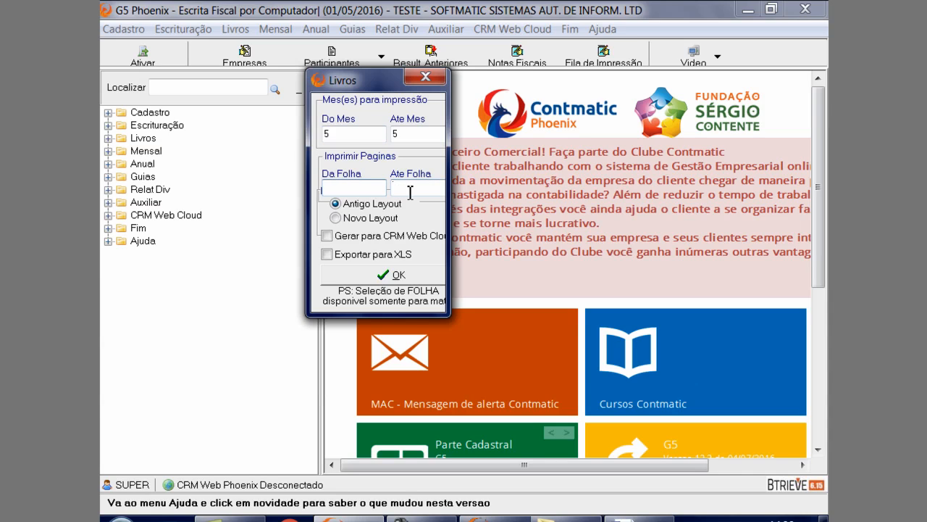
left_click(371, 220)
left_click(377, 208)
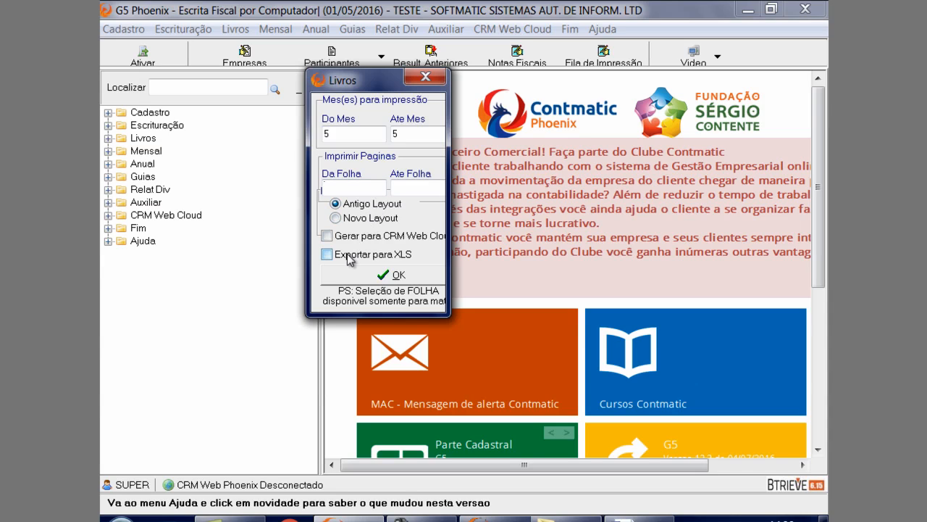
Generate the Registro de Entradas for month 5 without XLS export, review it and exit the preview
left_click(349, 255)
left_click(365, 256)
left_click(346, 276)
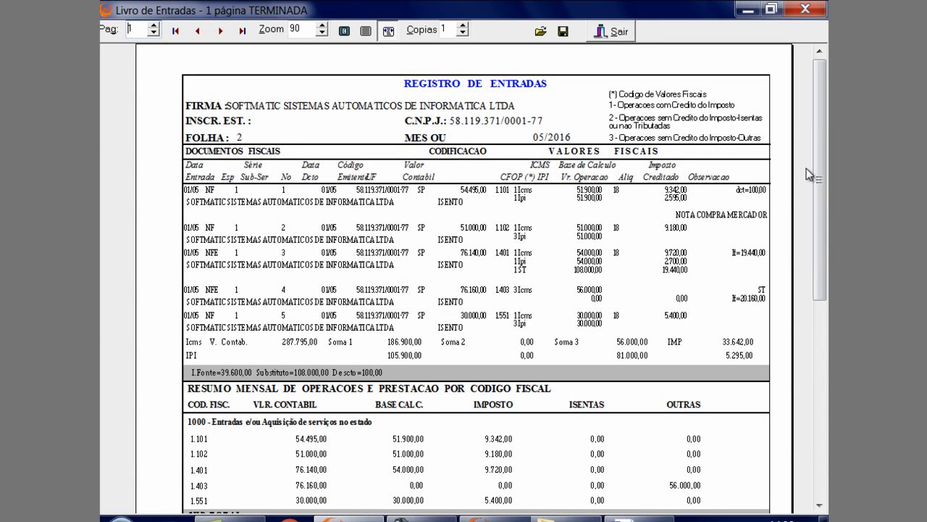
mouse_move(817, 179)
left_mouse_down()
mouse_move(817, 275)
mouse_move(823, 183)
left_mouse_up()
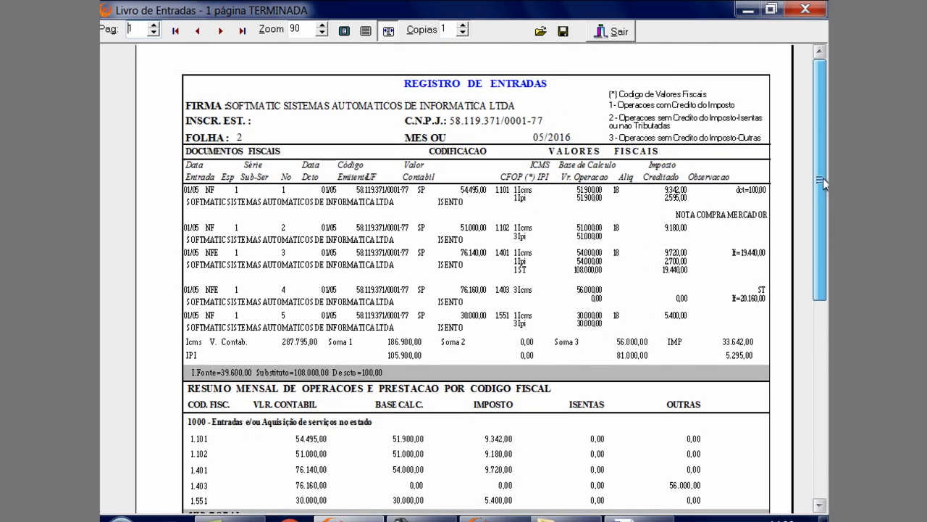
left_click(612, 32)
Generate the Saidas book for month 5 with the default options, review it and exit the preview
left_click(236, 29)
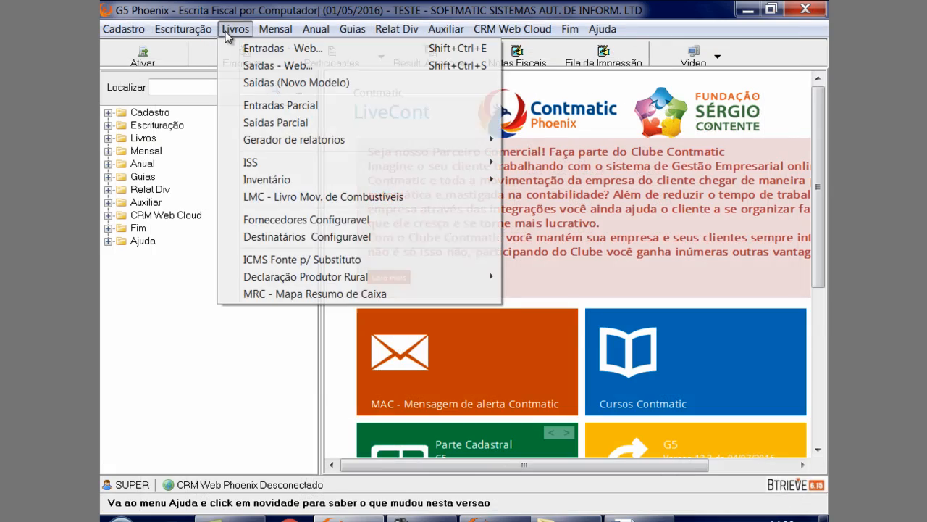
left_click(244, 63)
left_click(471, 356)
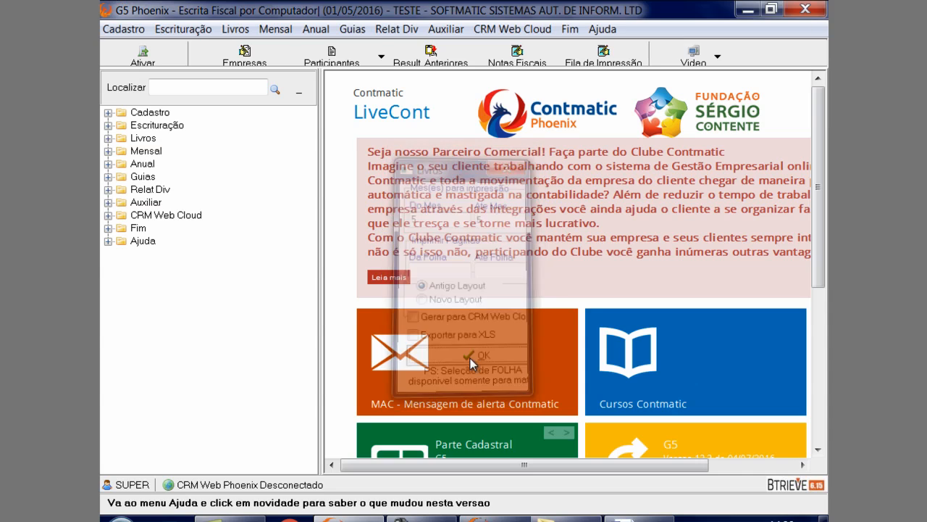
mouse_move(820, 183)
left_mouse_down()
mouse_move(822, 379)
mouse_move(821, 181)
left_mouse_up()
left_click(615, 31)
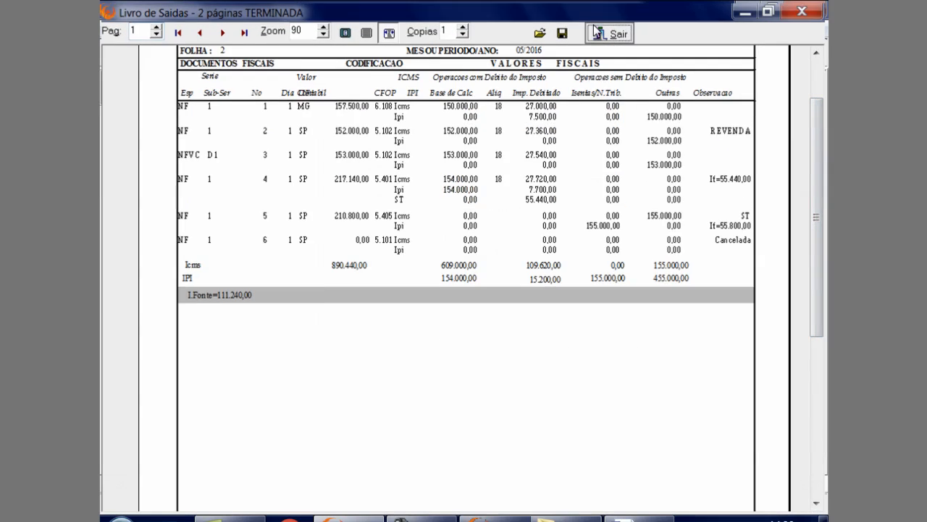
Open the note selection for the partial Entradas book and clear all its preset CFO ranges
left_click(229, 27)
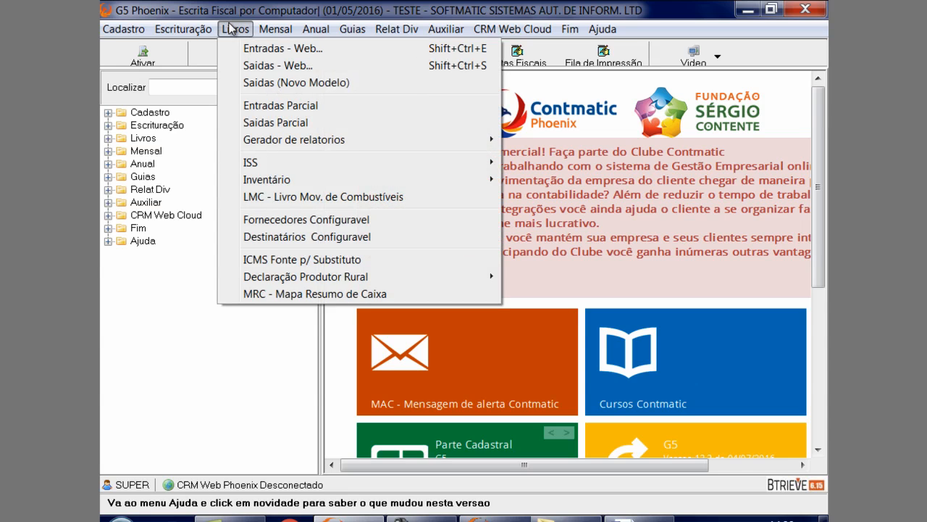
left_click(258, 109)
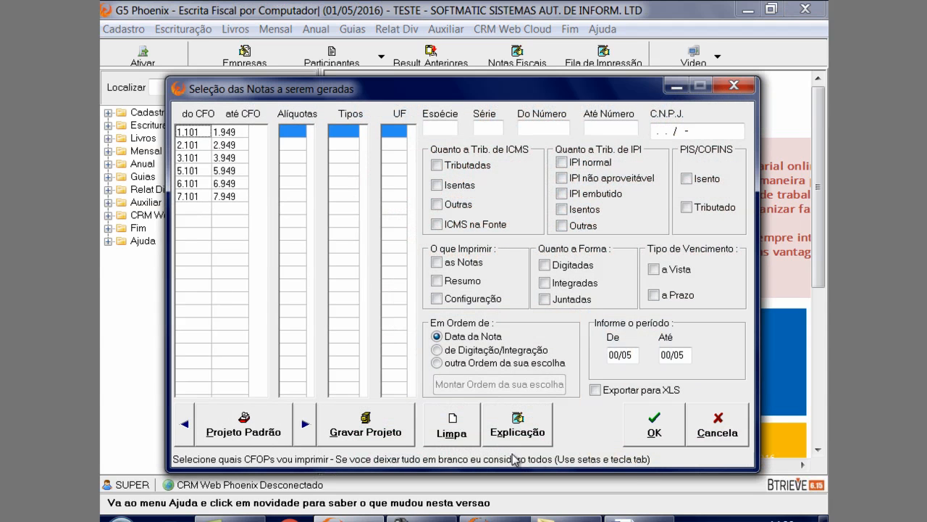
left_click(455, 433)
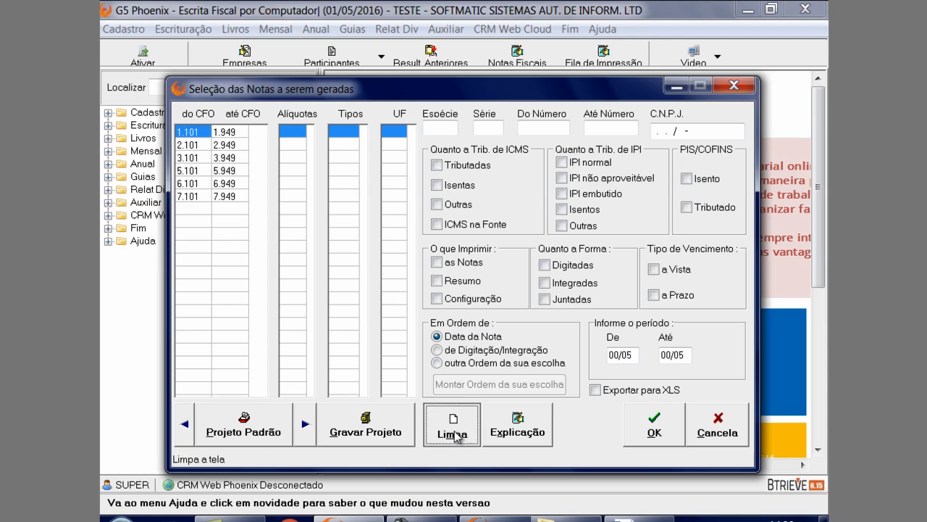
left_click(195, 133)
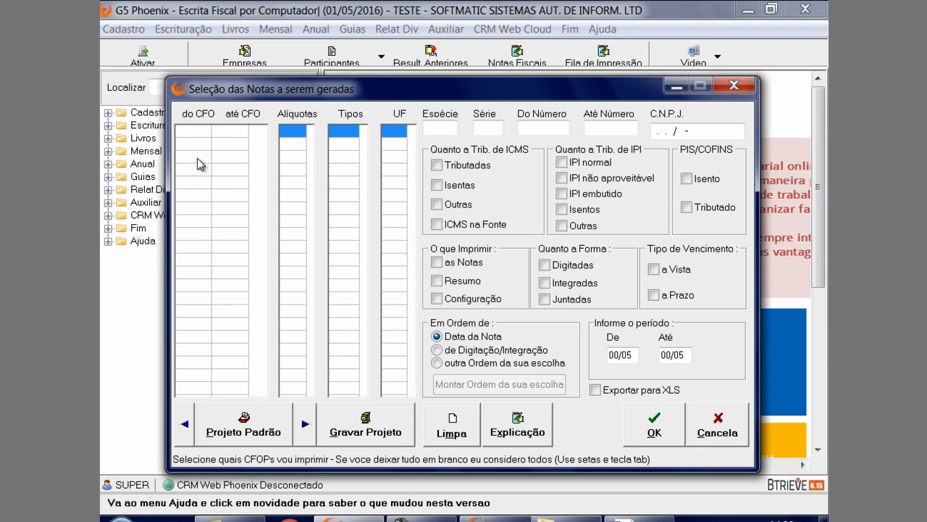
left_click(450, 419)
Limit the partial Entradas book to CFO 1.101 through 1.101, generate it and exit the preview after reviewing
left_click(205, 135)
type("1.101")
left_click(246, 135)
type("1")
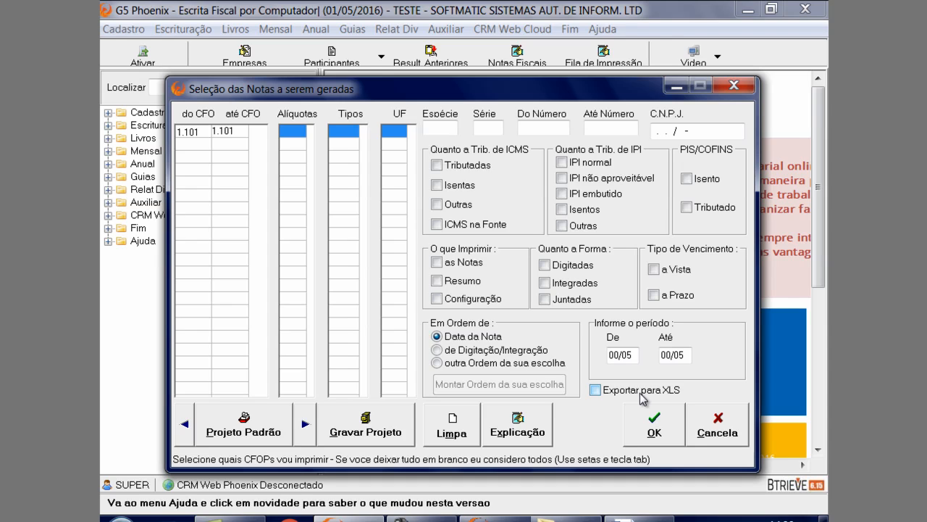
left_click(665, 421)
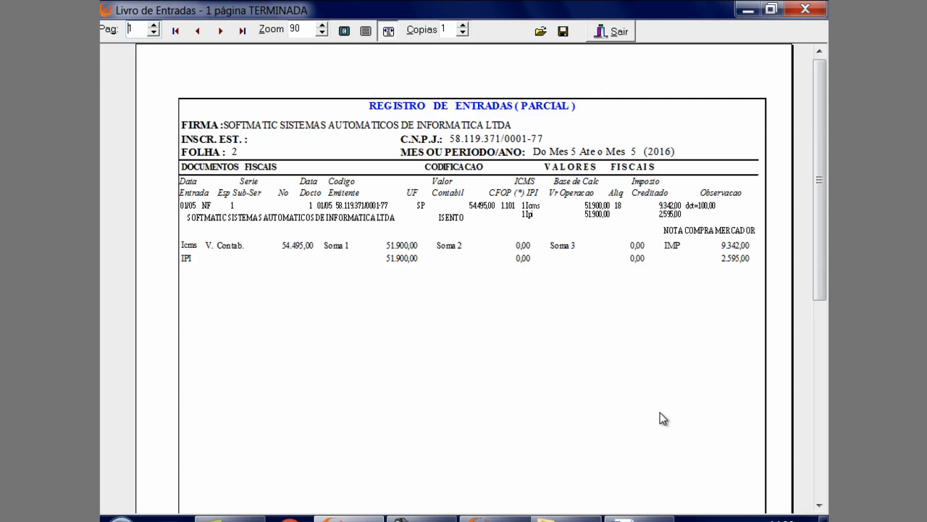
left_click(623, 34)
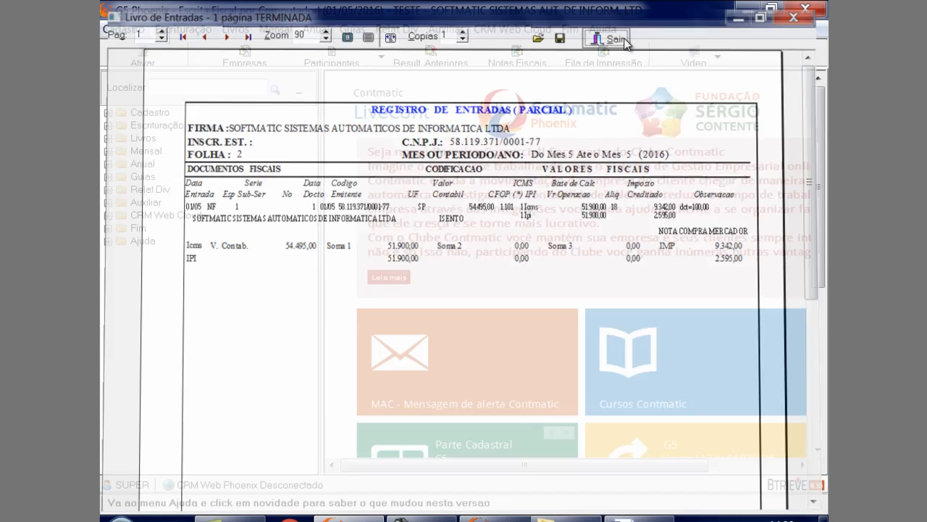
Open the Conferência SPED PIS e COFINS / ICMS e IPI report, clear its filters and enter CFO 5.101 to 1.101
left_click(236, 30)
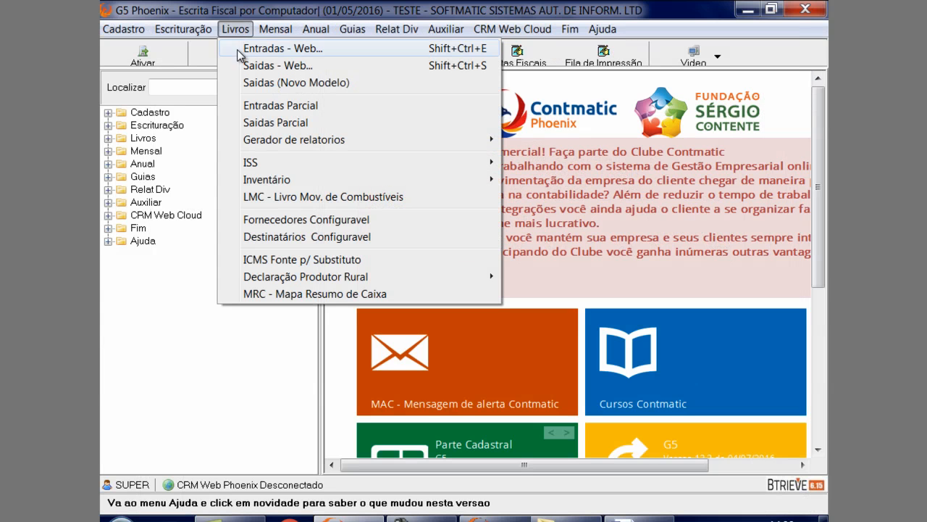
mouse_move(283, 143)
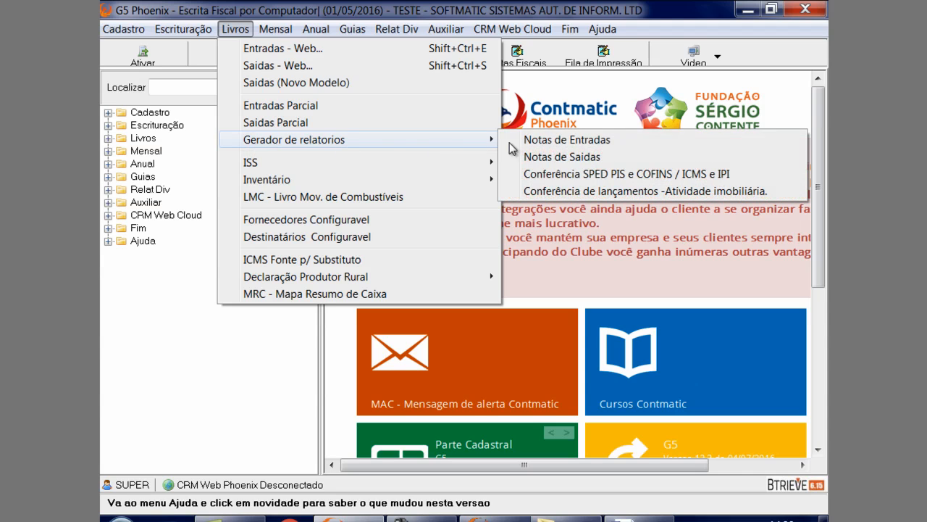
left_click(562, 174)
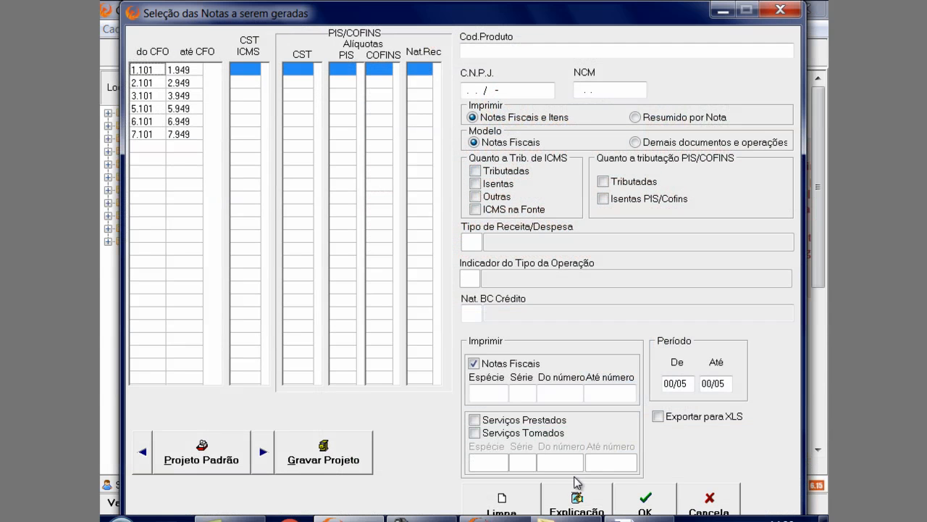
left_click(514, 508)
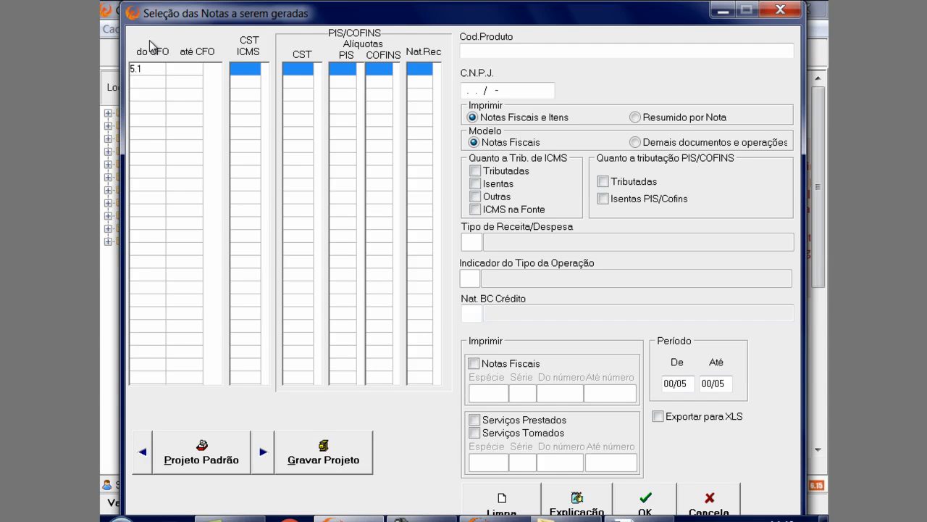
key("Tab")
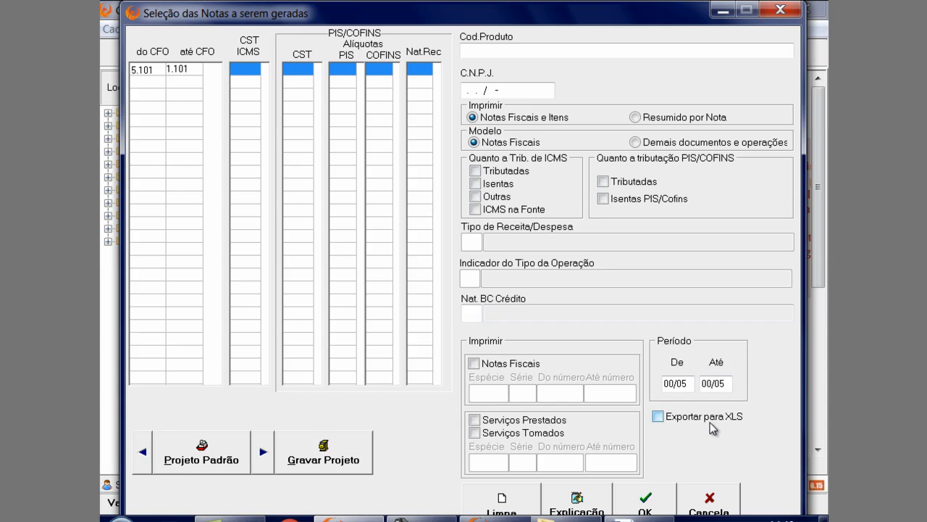
Include Serviços Prestados and Serviços Tomados in the SPED conference report, generate it and review through the last page before exiting
left_click(475, 421)
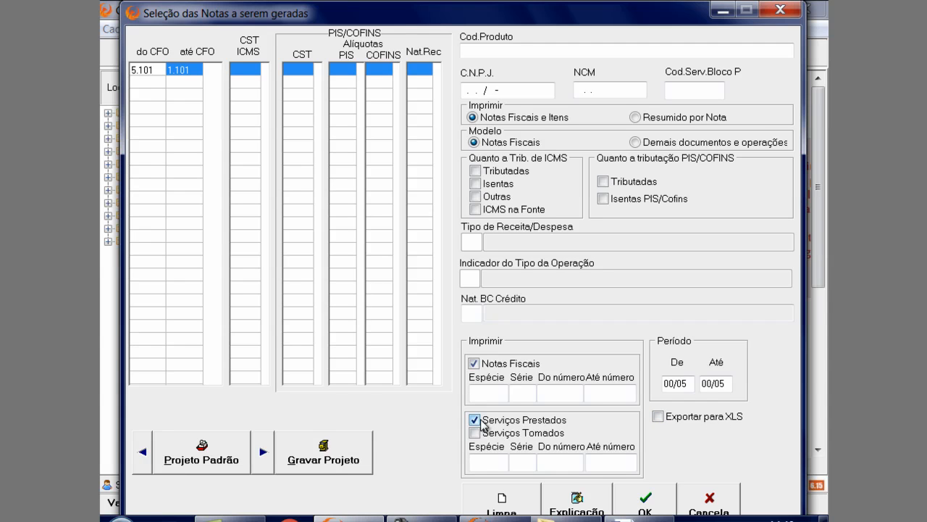
left_click(476, 431)
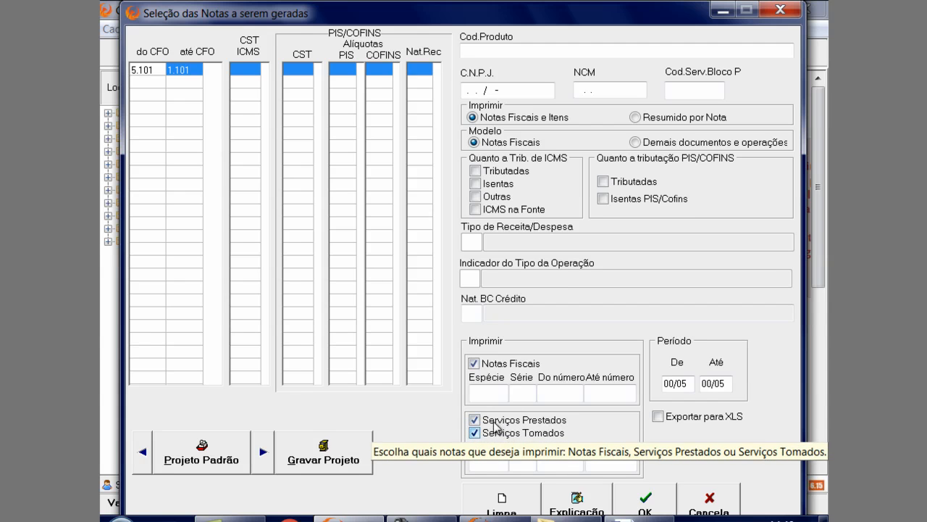
left_click(640, 494)
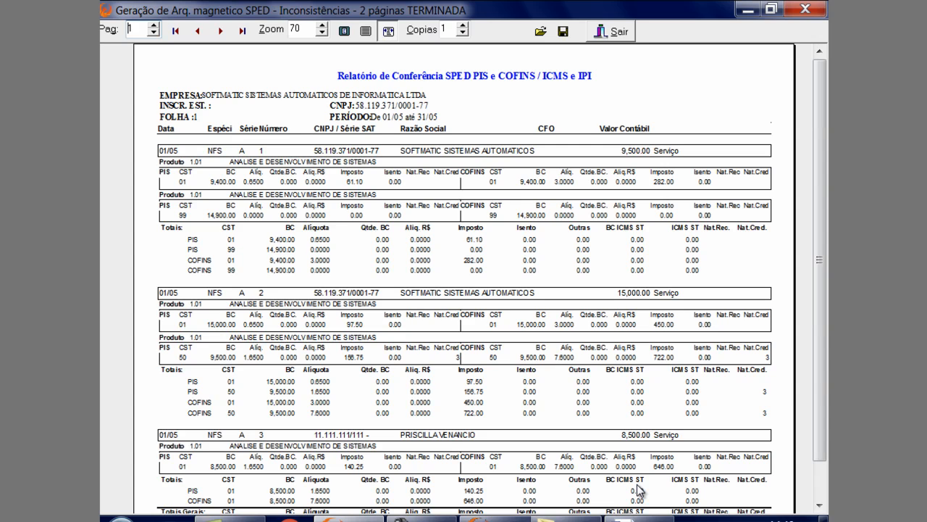
left_click(243, 31)
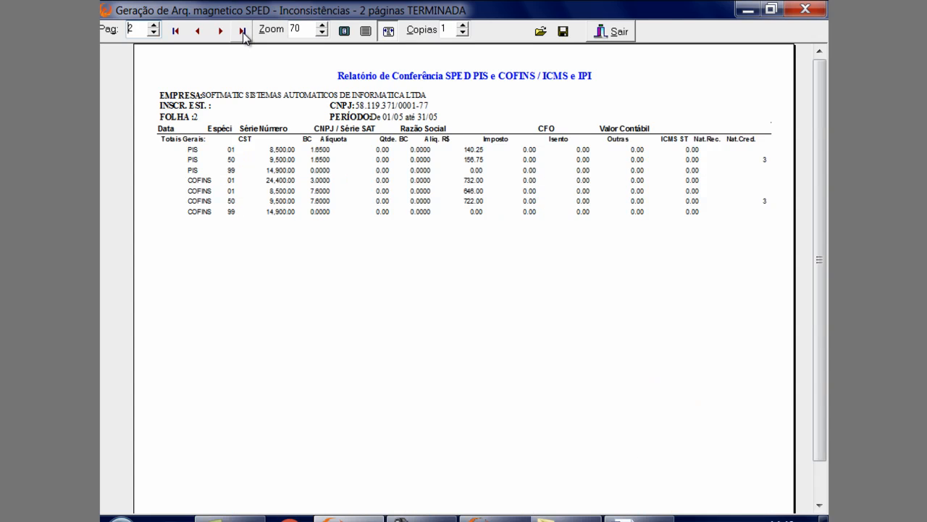
left_click(615, 31)
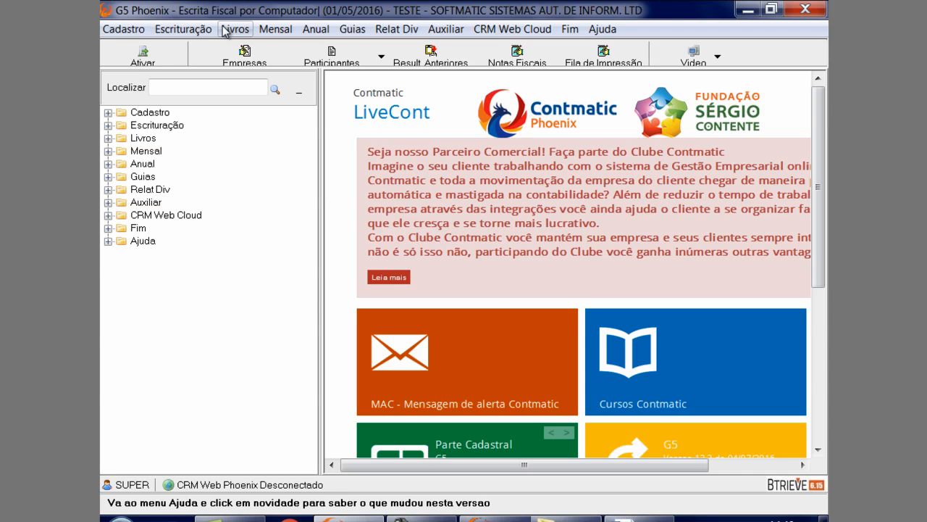
Generate the ISS Modelo 51 Serviços Prestados book for month 5 with INSS/IR Fonte values and without printing all notes regardless of book model
left_click(225, 30)
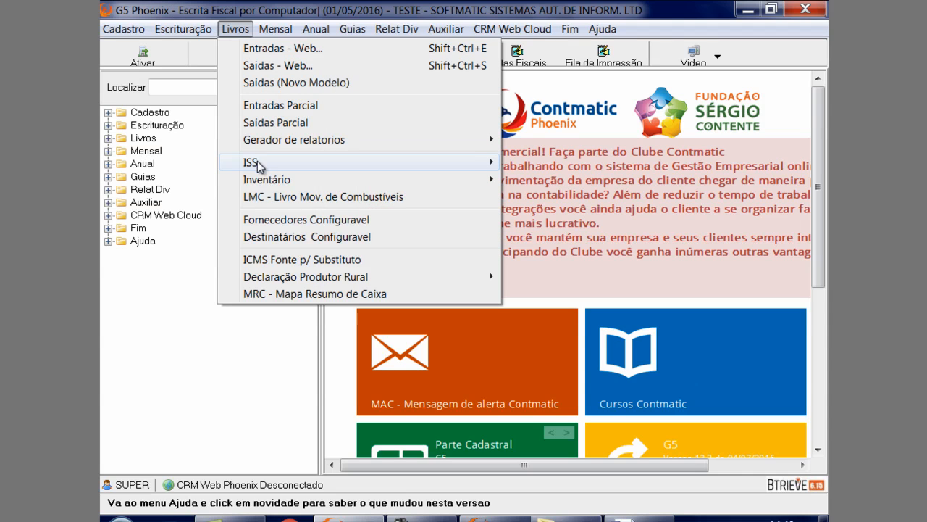
mouse_move(257, 161)
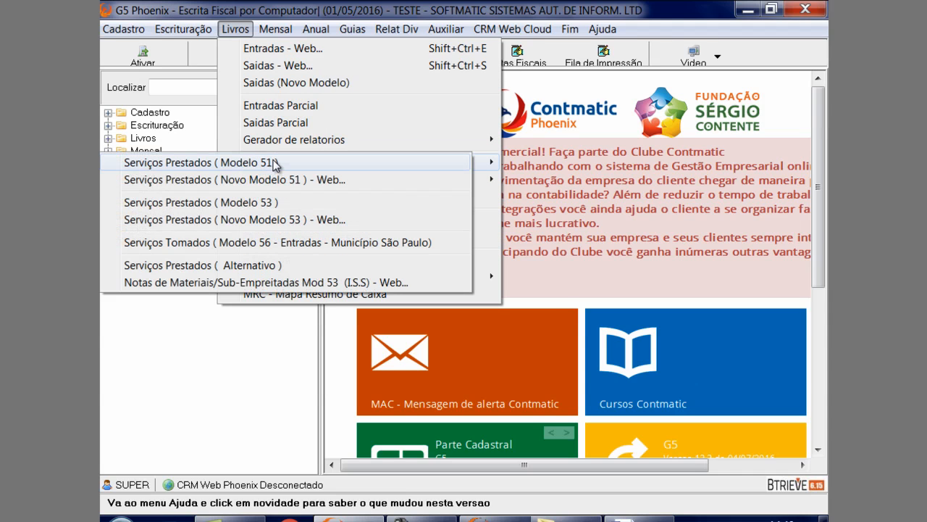
left_click(274, 163)
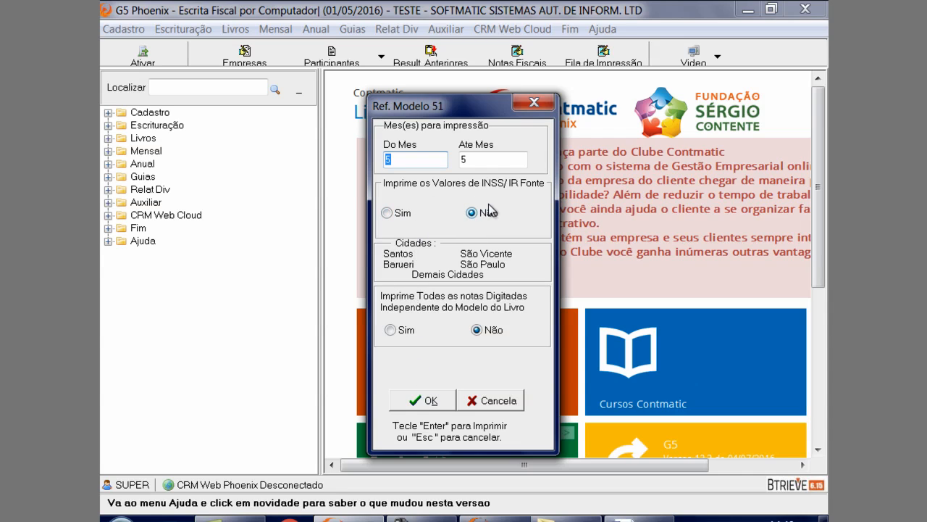
left_click(402, 213)
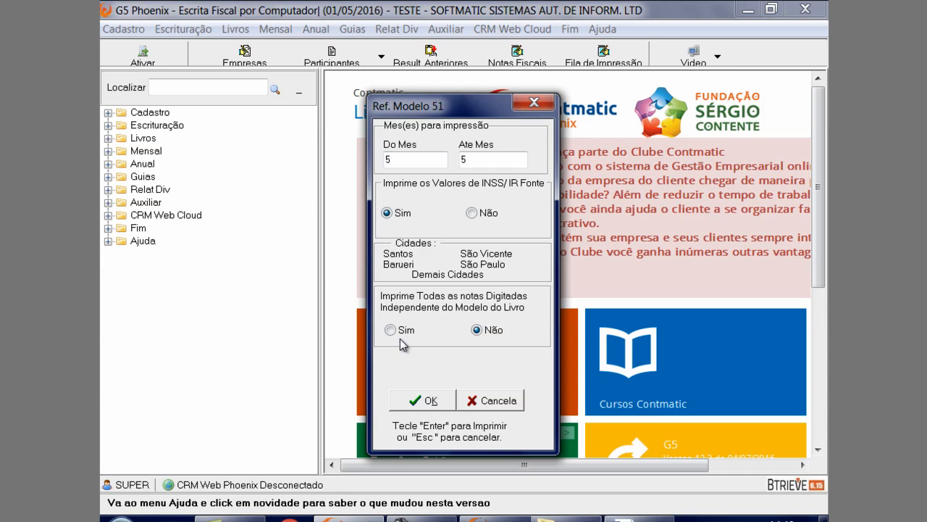
left_click(478, 332)
left_click(478, 330)
left_click(422, 400)
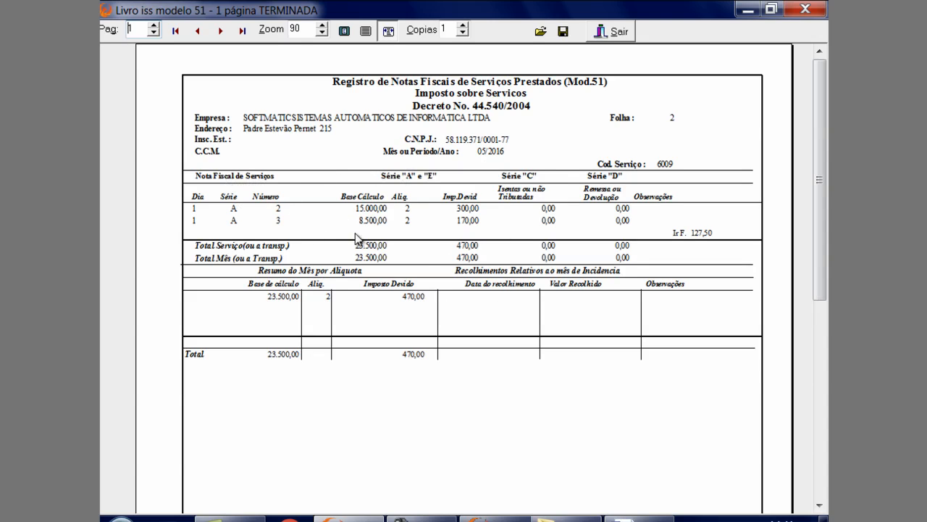
left_click(614, 32)
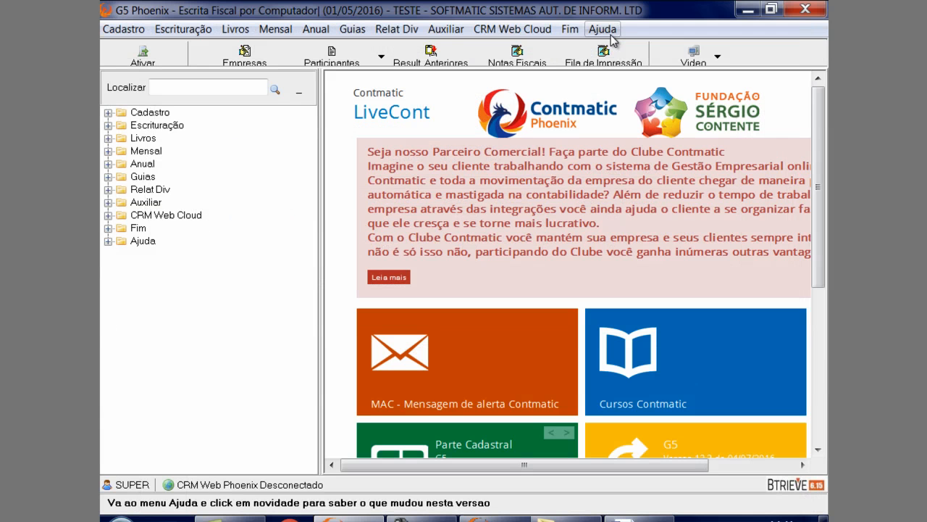
Generate the ISS Modelo 53 Serviços Prestados book for month 5 without INSS values or all notes regardless of model, and exit its preview
left_click(236, 29)
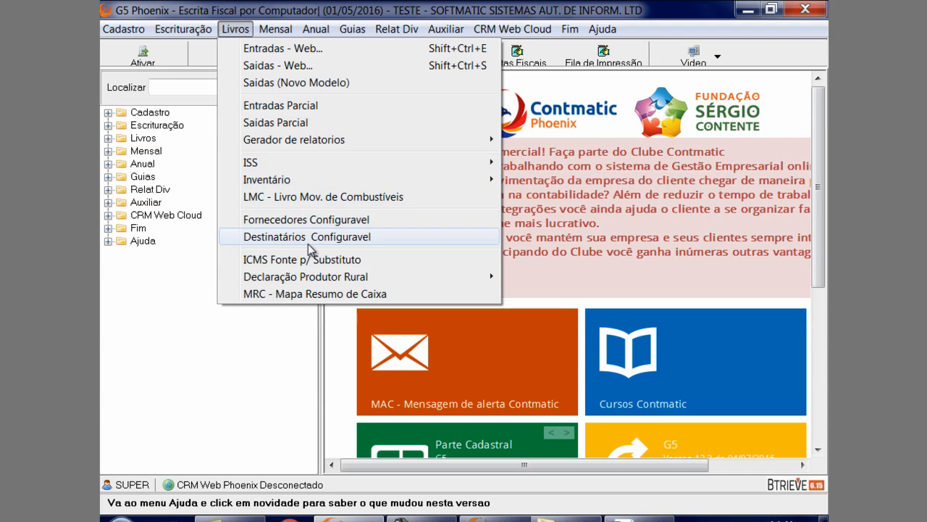
mouse_move(495, 166)
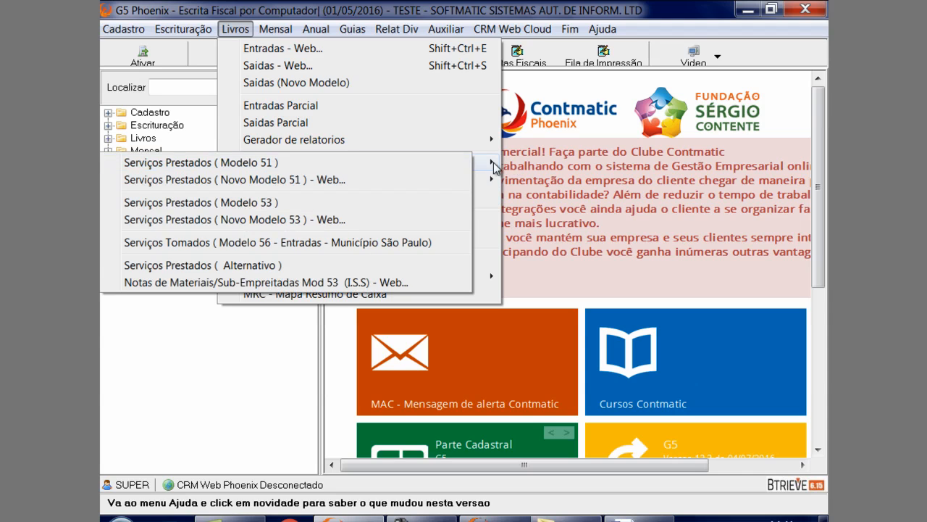
left_click(418, 205)
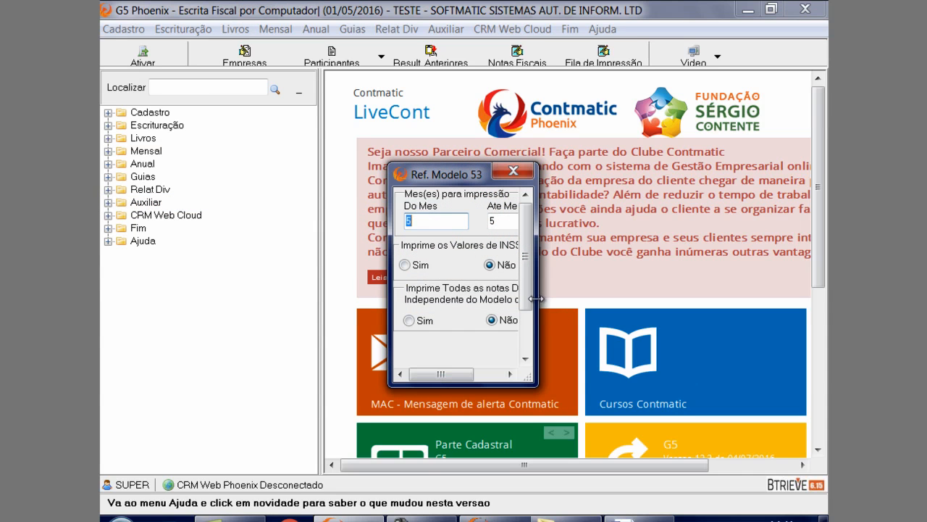
scroll(528, 303, "down", 2)
left_click(443, 330)
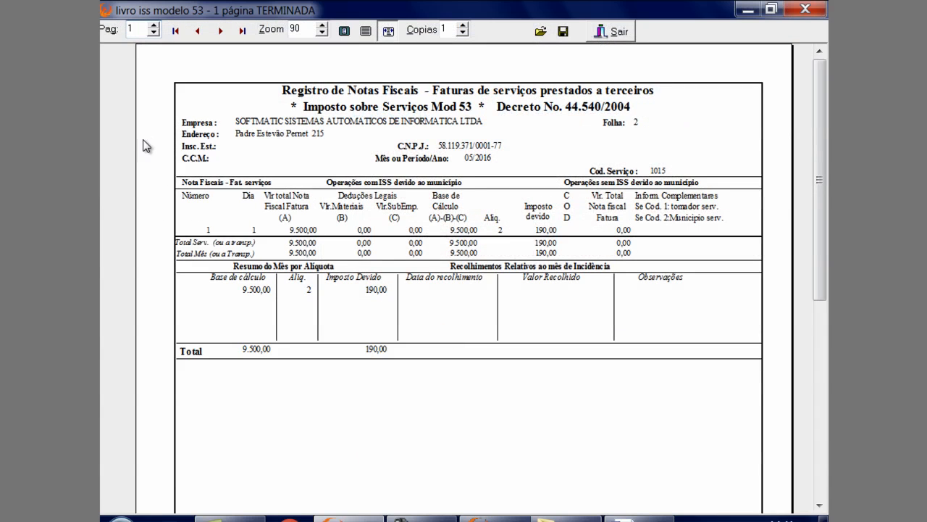
left_click(612, 30)
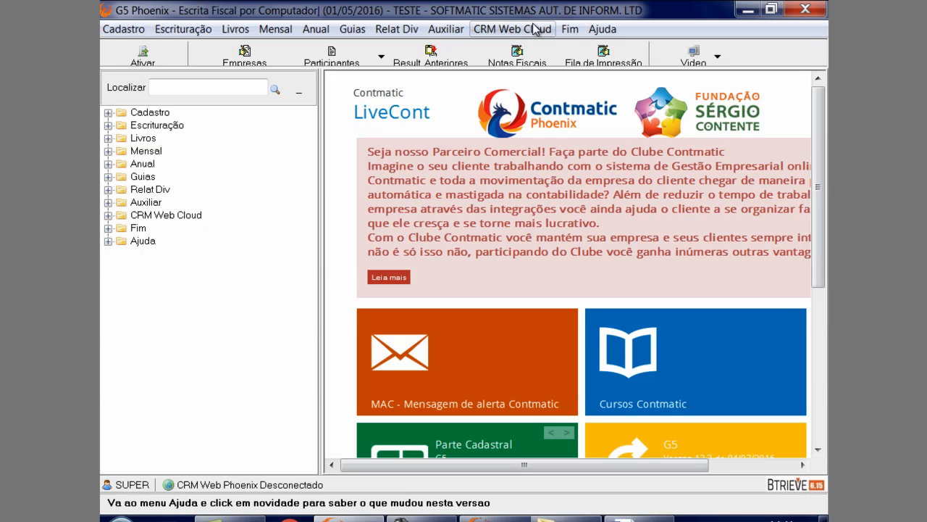
Generate the Destinatários Configurável book with the default CFO ranges and exit the preview after reviewing it
left_click(232, 32)
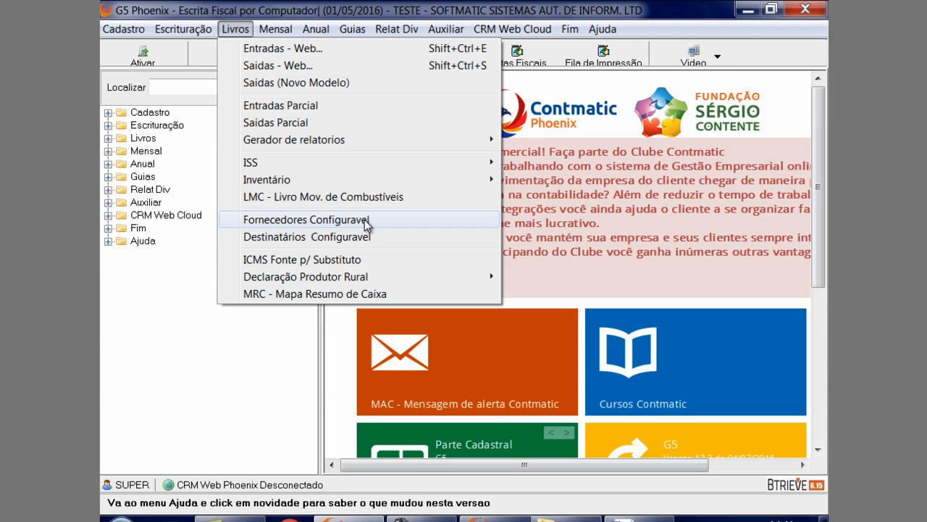
left_click(340, 237)
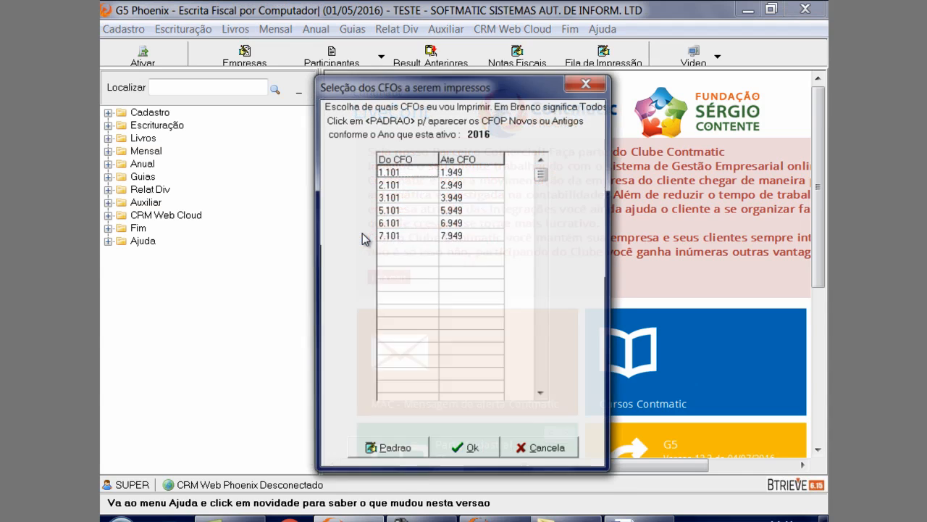
left_click(465, 450)
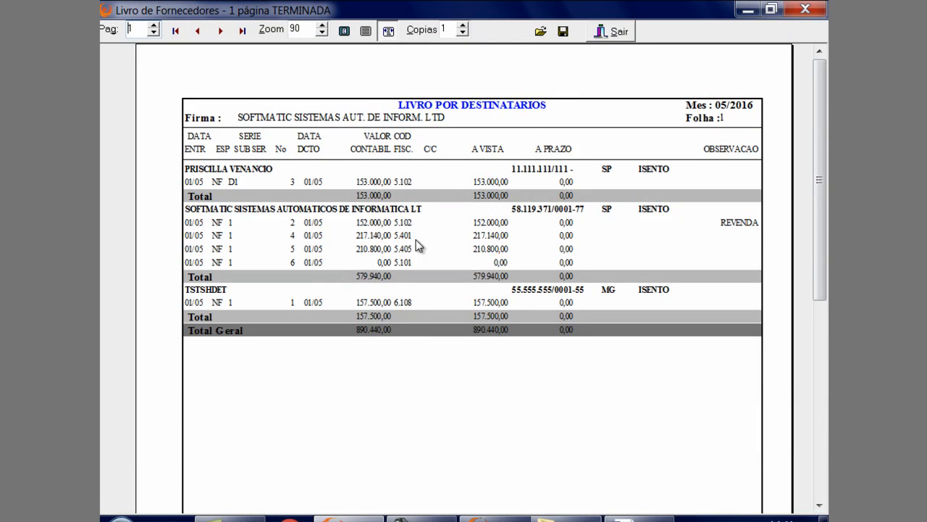
left_click(602, 26)
Generate the ICMS Fonte p/ Substituto report, review it and exit the preview
left_click(236, 29)
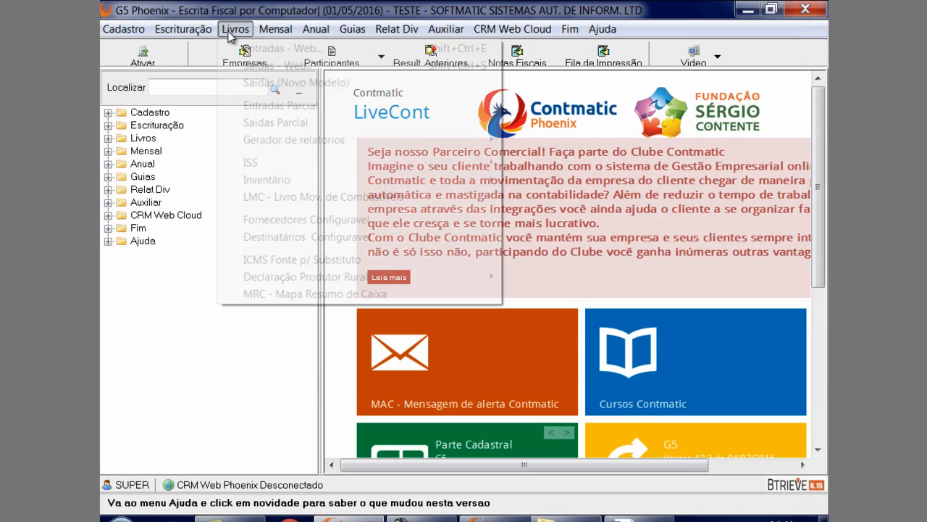
left_click(293, 264)
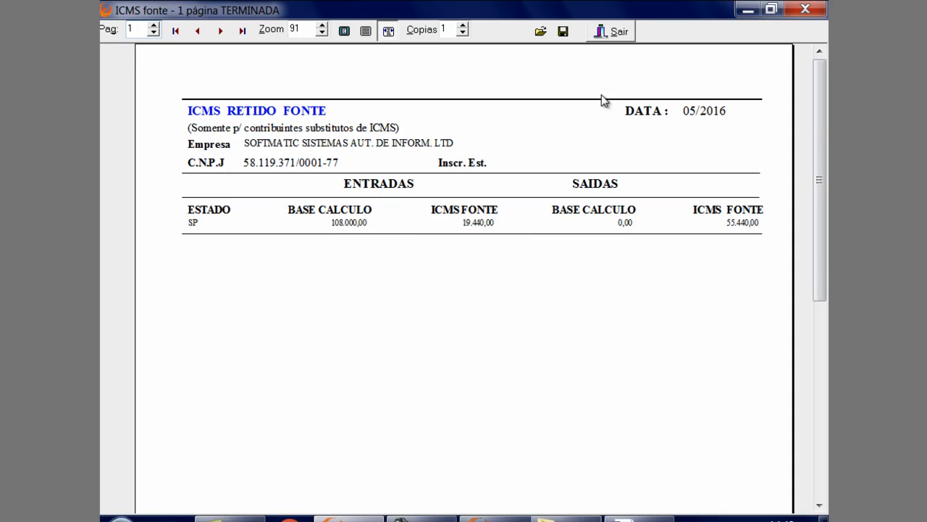
left_click(611, 31)
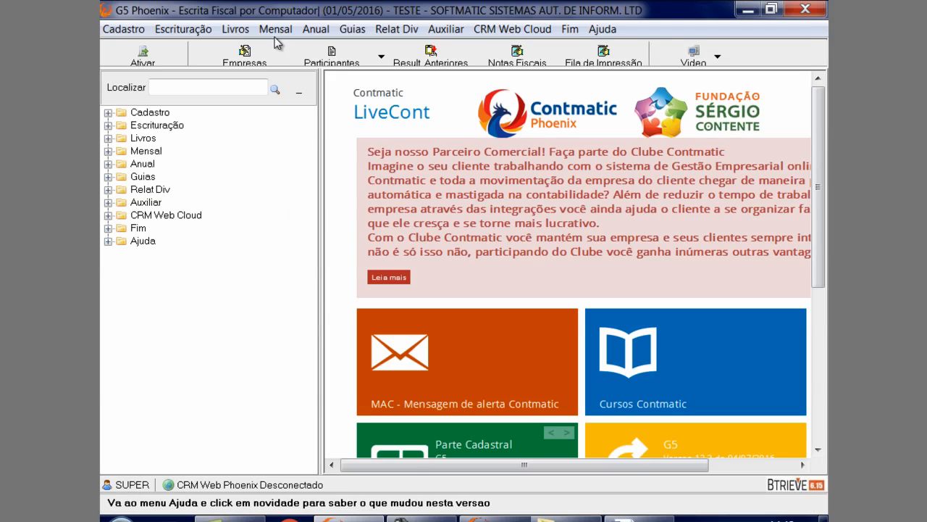
Try to generate the MRC - Mapa Resumo de Caixa report with its default period
left_click(242, 32)
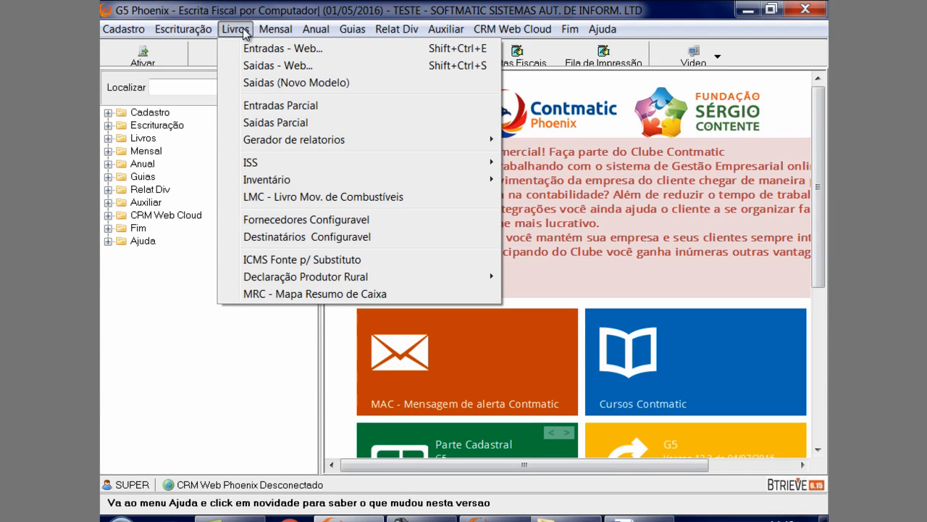
mouse_move(330, 282)
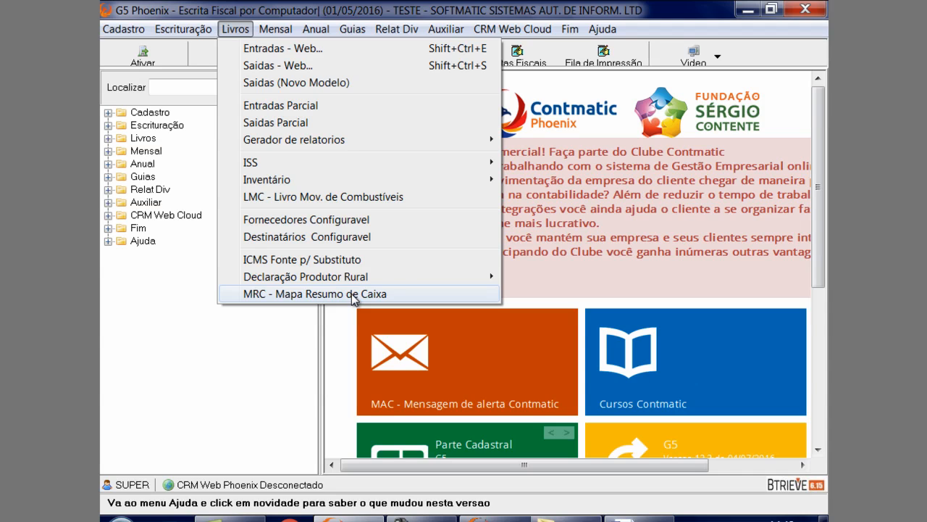
left_click(354, 295)
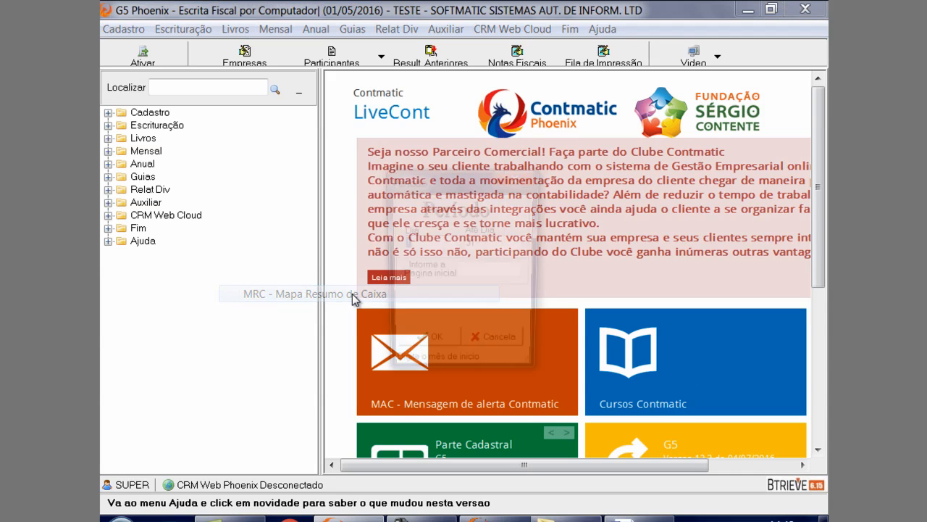
left_click(433, 352)
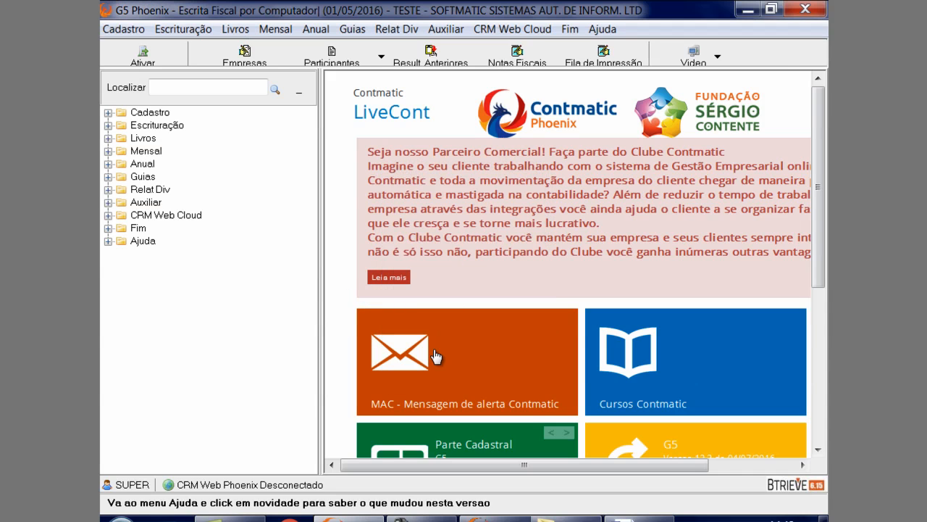
Switch the active company to TESTE1, keeping the date 01/05/2016
left_click(274, 32)
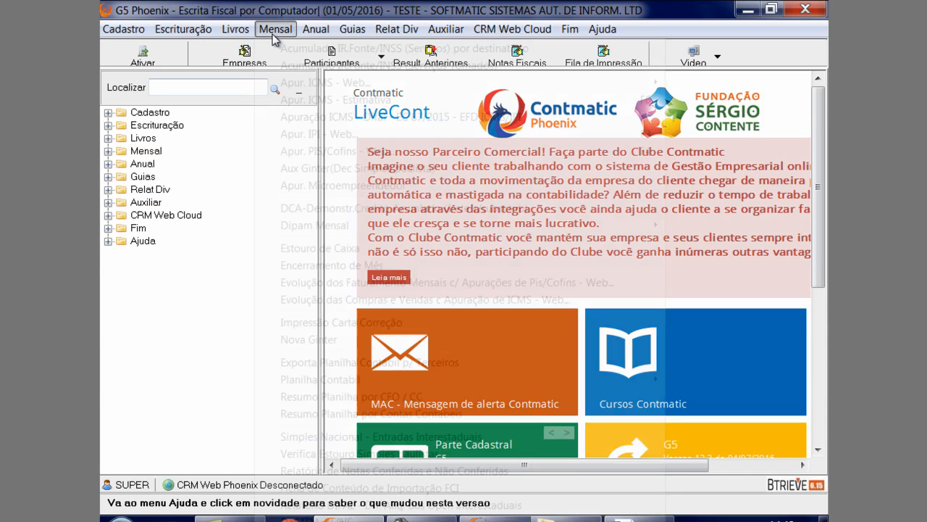
mouse_move(240, 39)
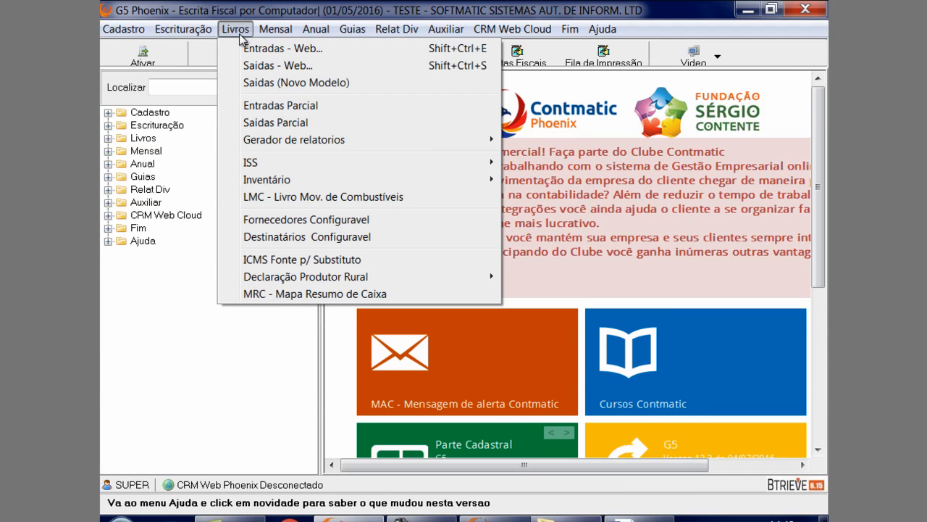
mouse_move(207, 35)
mouse_move(439, 29)
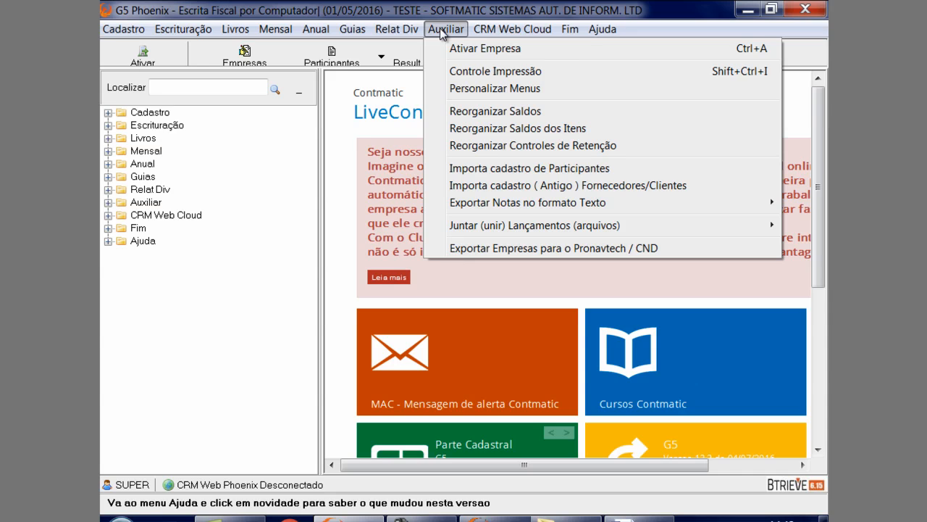
left_click(437, 46)
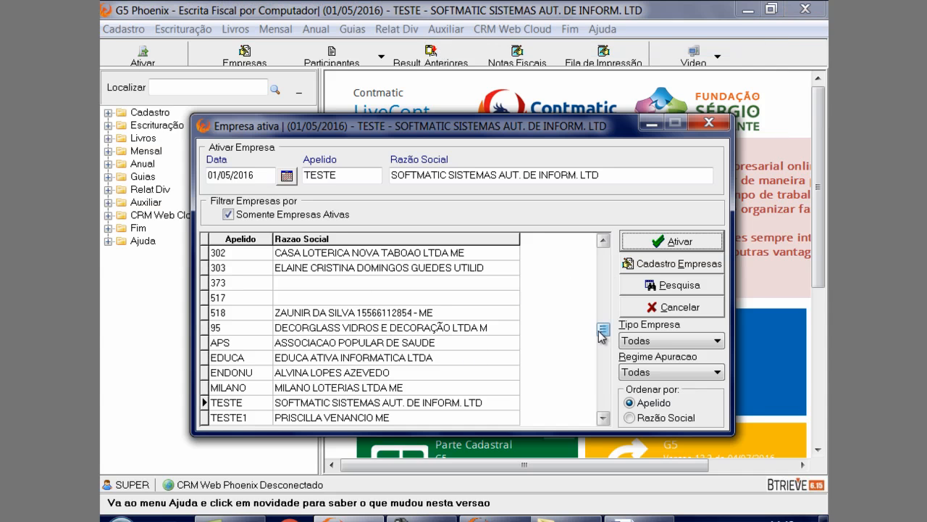
left_click_drag(603, 330, 589, 412)
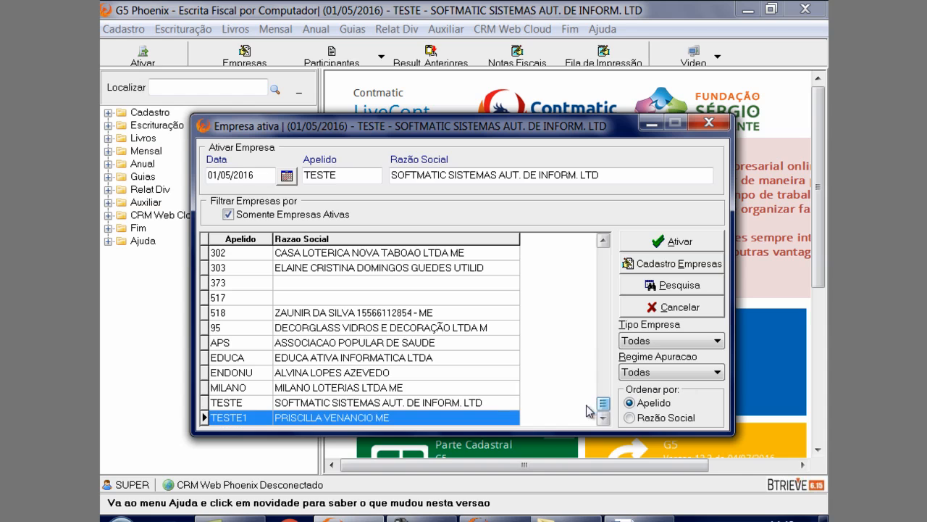
double_click(298, 418)
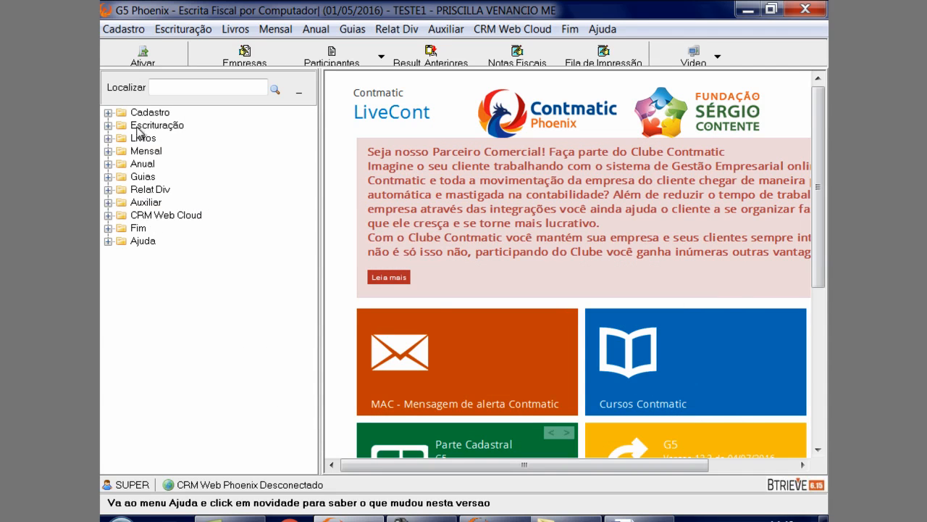
left_click(187, 30)
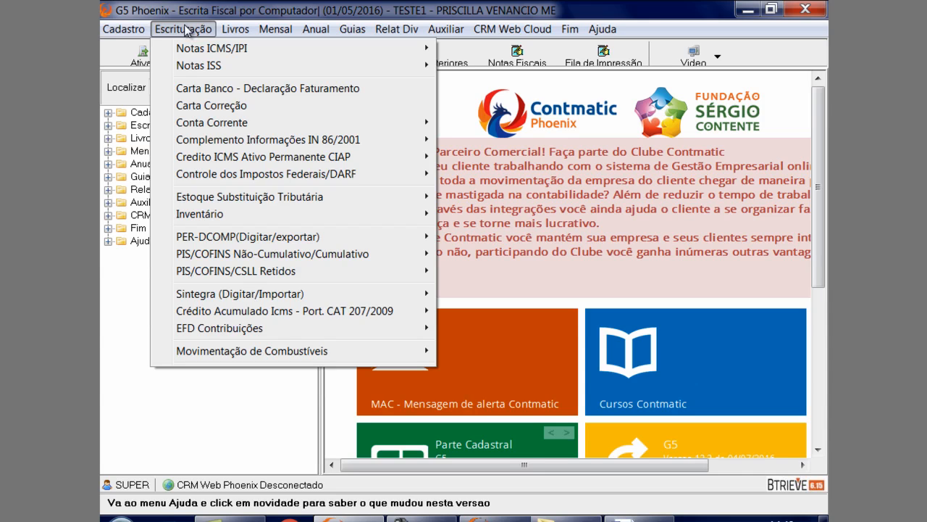
mouse_move(194, 51)
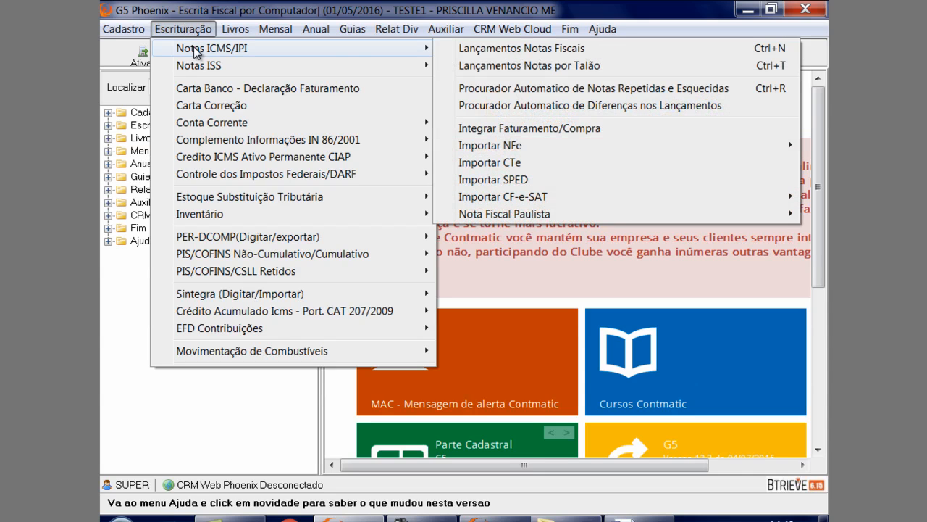
left_click(478, 49)
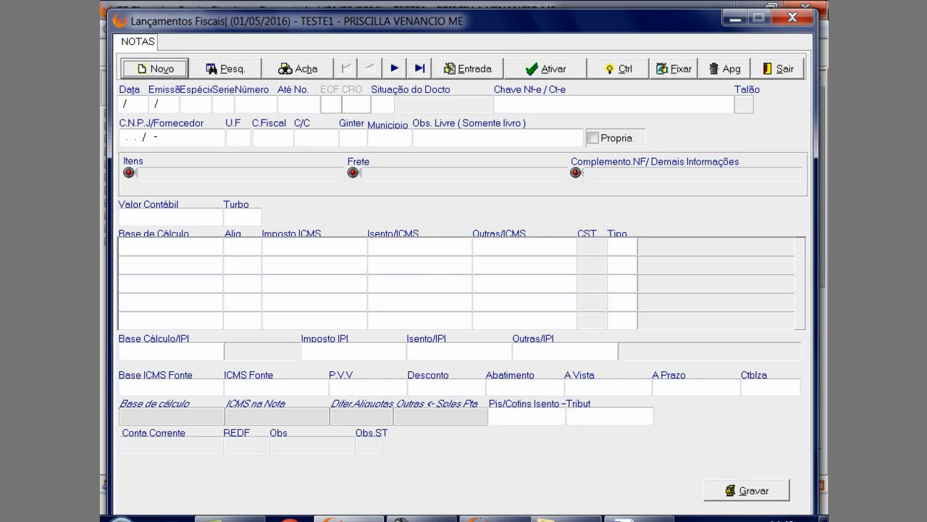
left_click(735, 18)
Check the Tipo Irpj in TESTE1's company registration and exit the record
left_click(118, 31)
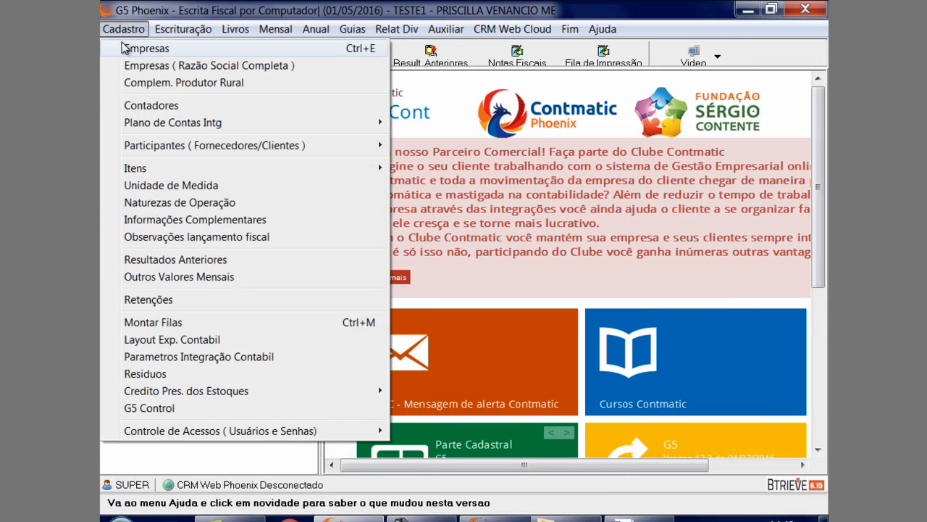
left_click(245, 54)
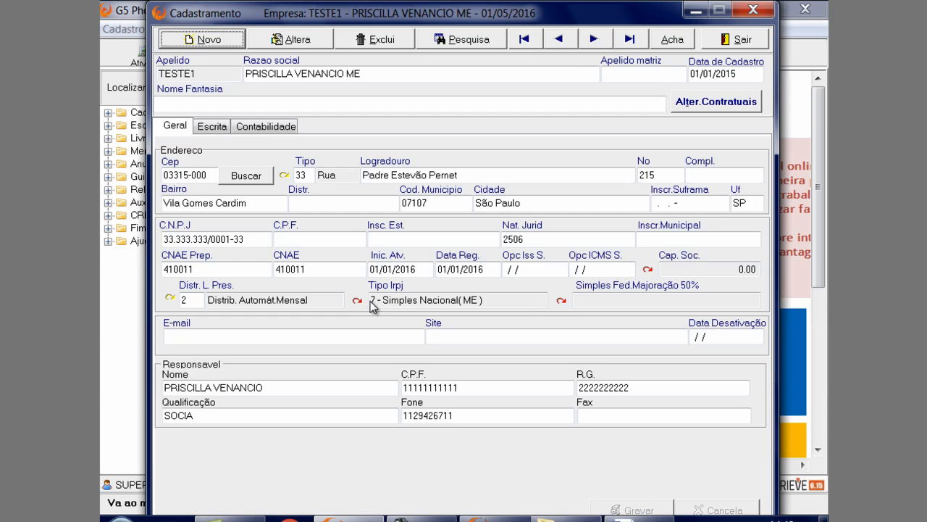
left_click(742, 10)
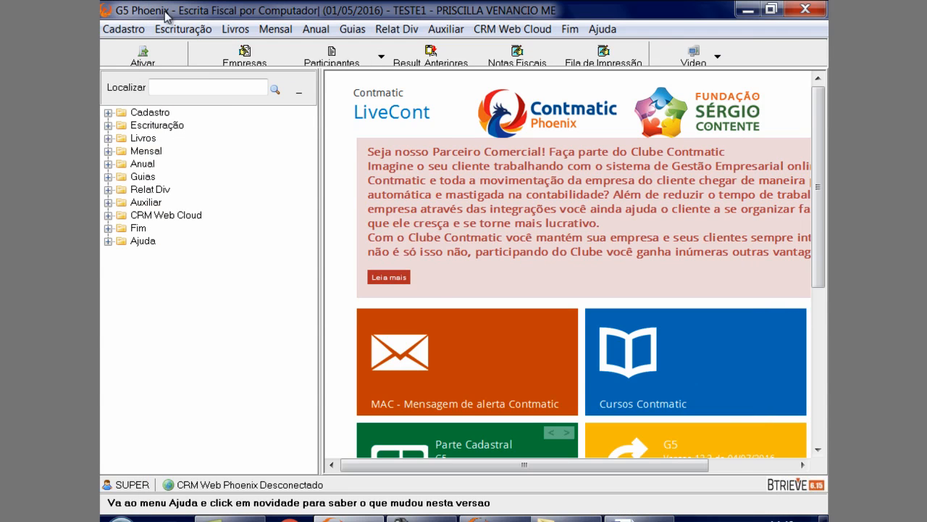
Open the ICMS/IPI fiscal note entries and browse from the first note to note number 2
left_click(184, 29)
mouse_move(229, 51)
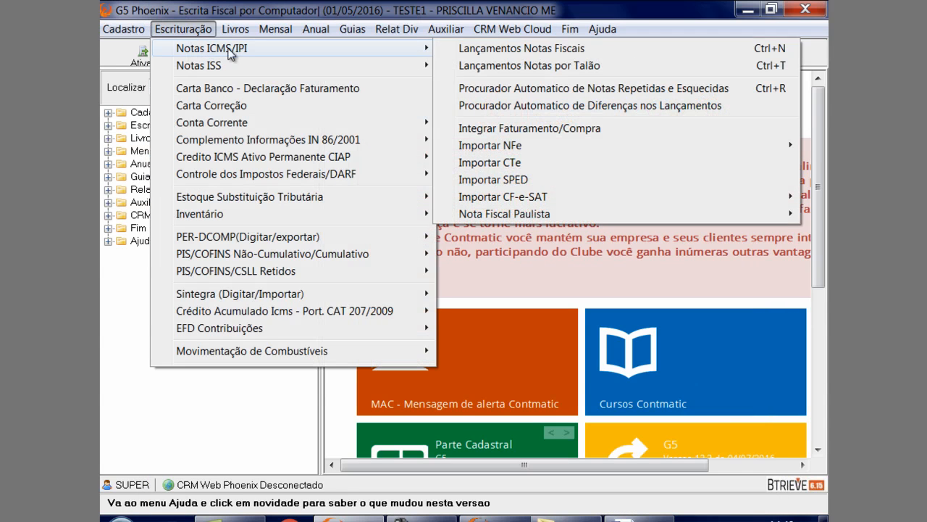
left_click(461, 48)
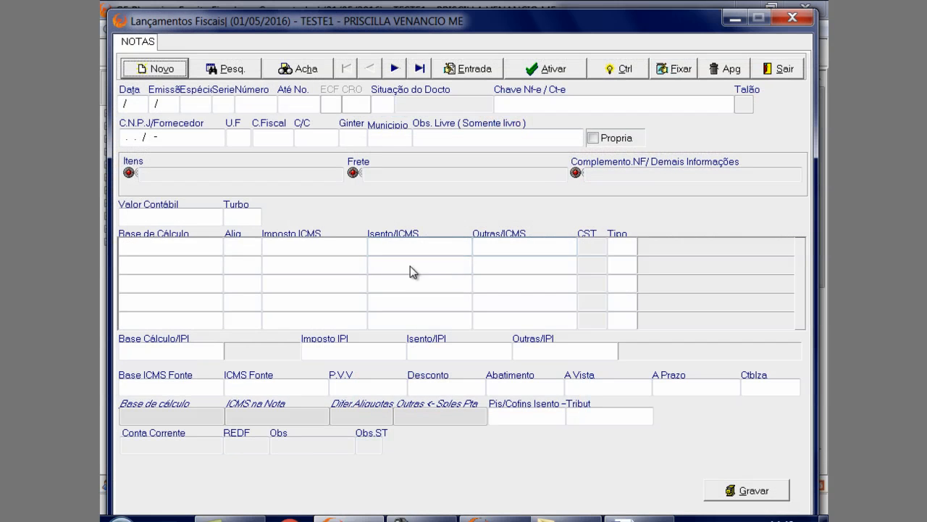
left_click(395, 68)
left_click(370, 68)
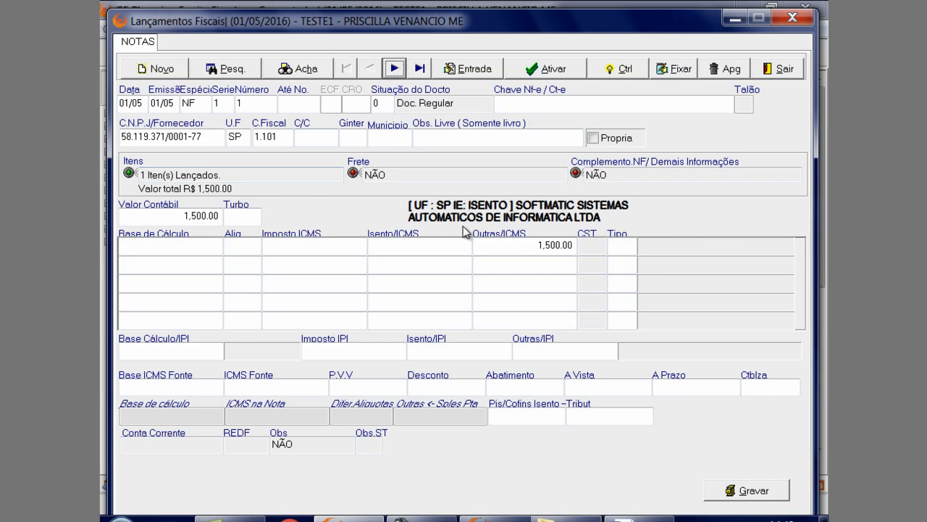
left_click(395, 69)
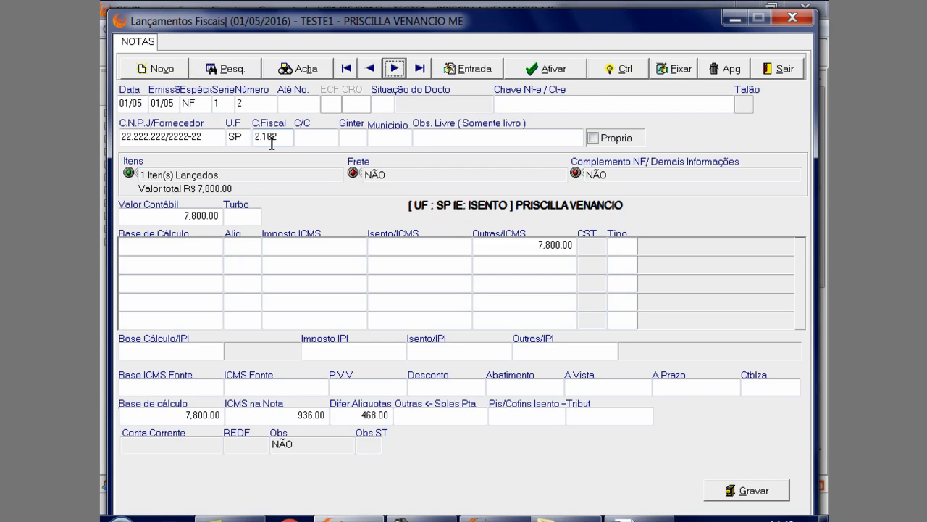
Open the tax details of the REVENDA item in incoming note number 2
left_click_drag(393, 23, 393, 11)
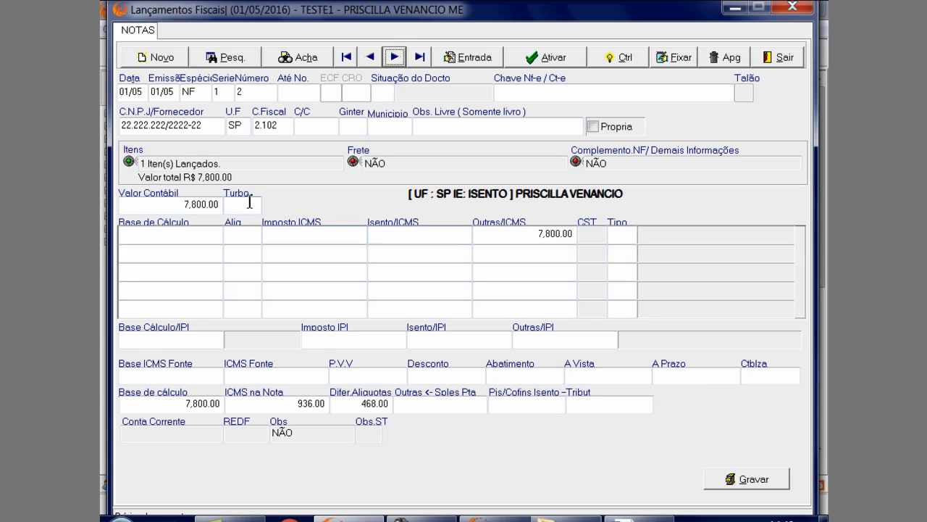
left_click(303, 162)
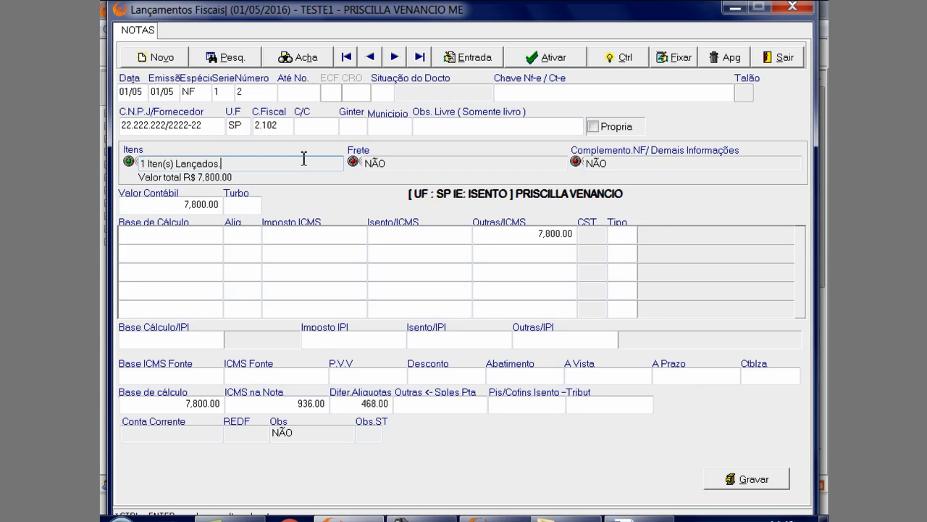
double_click(303, 162)
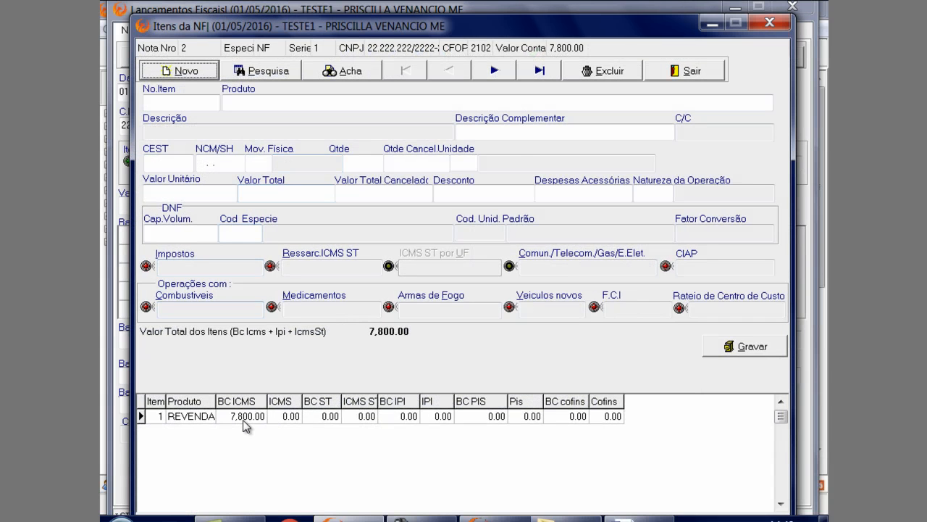
left_click(248, 420)
left_click(222, 265)
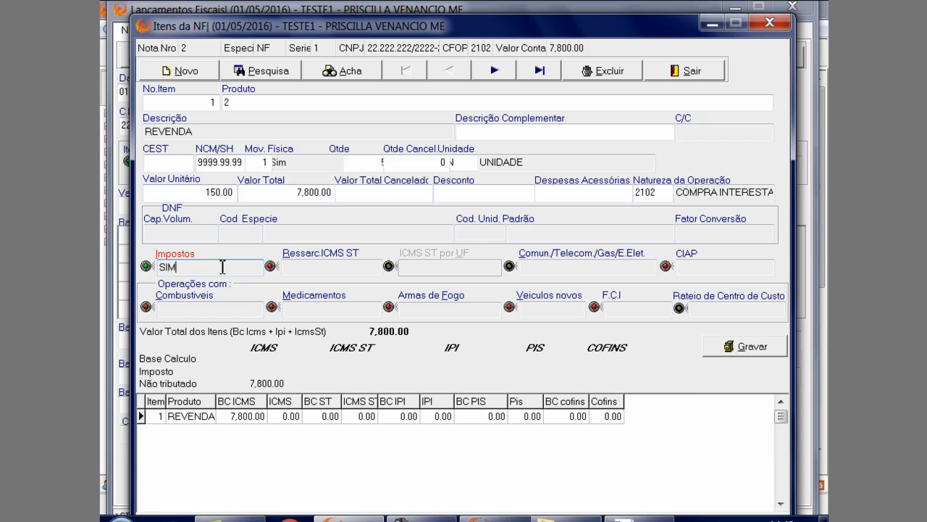
key("ctrl+Return")
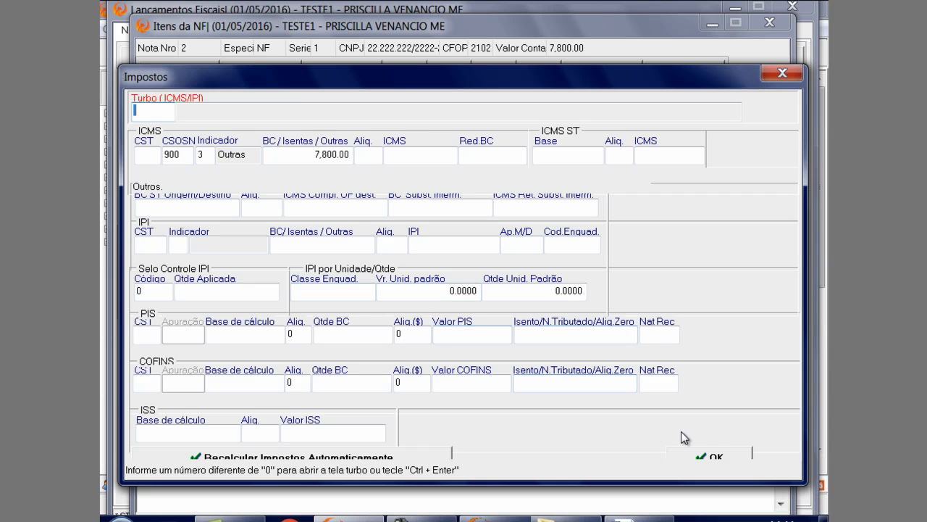
Accept the REVENDA item's taxes, save the item and return to the note
left_click(697, 454)
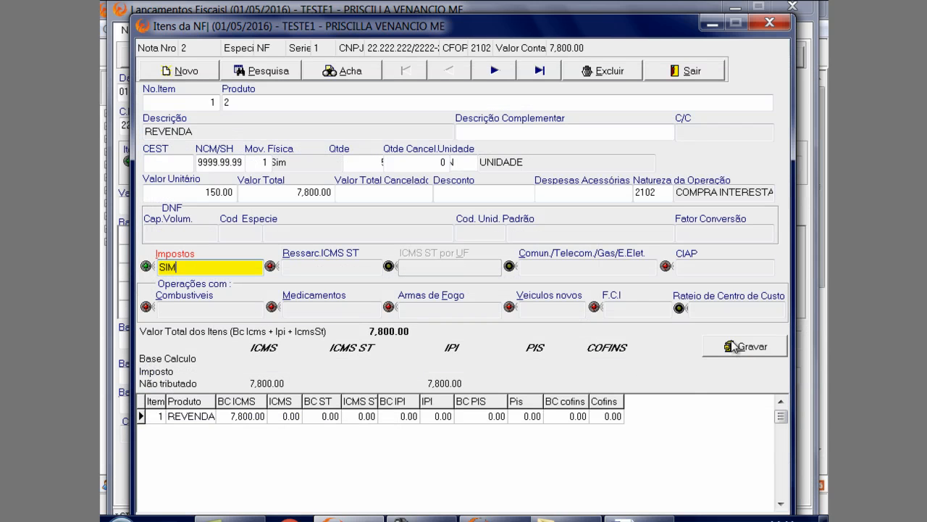
left_click(734, 346)
left_click(437, 341)
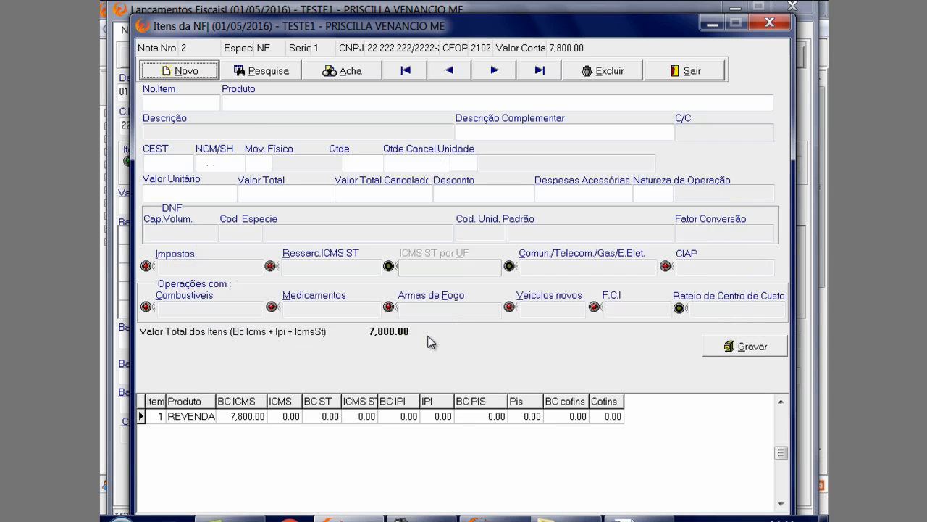
left_click(663, 71)
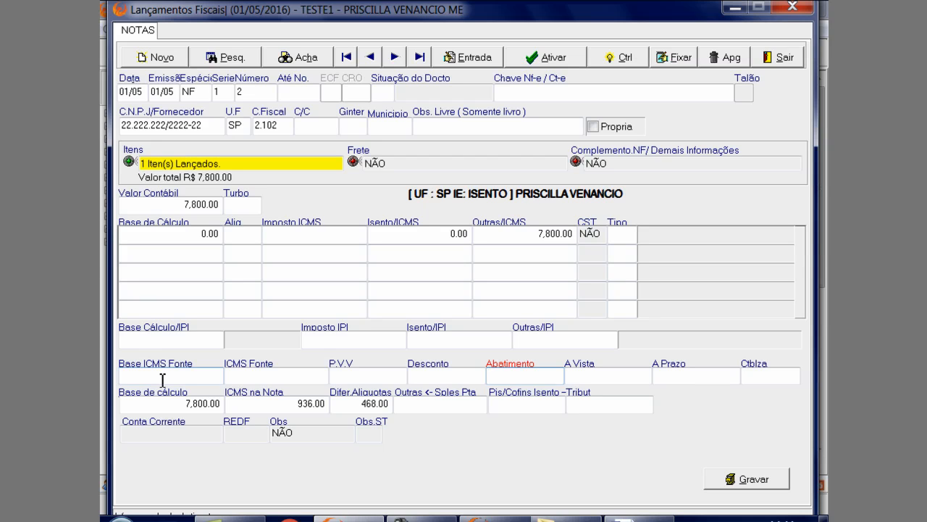
Recalculate the note's rate differential with a base of 7,800.00, a 12% origin rate and an 18% S.P. rate
left_click(178, 405)
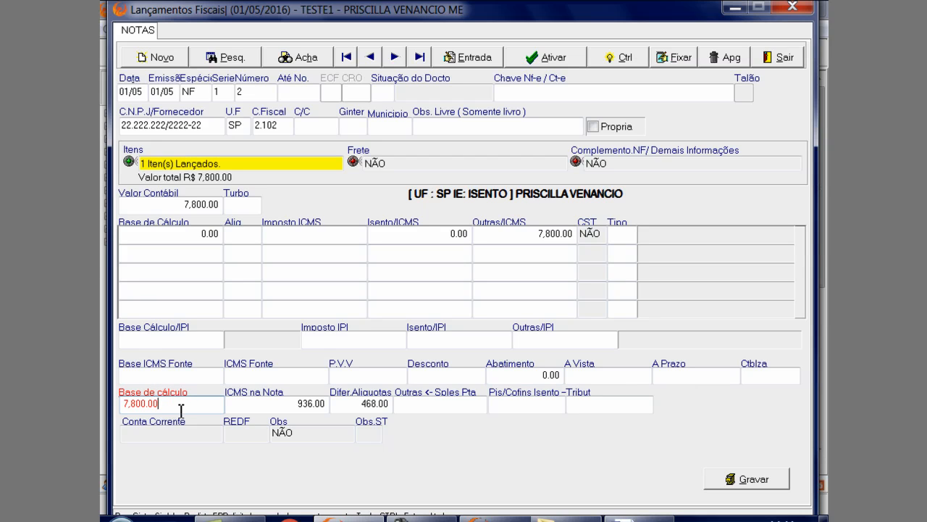
key("ctrl+Return")
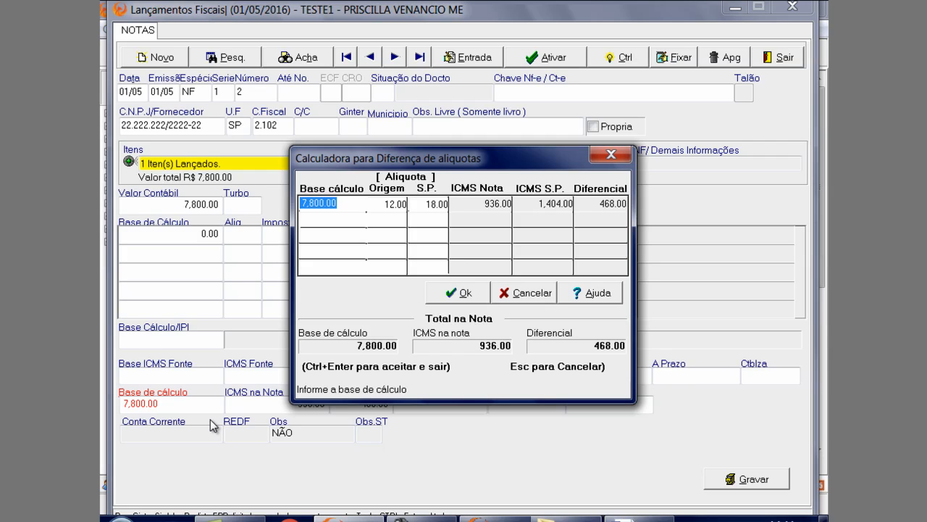
key("BackSpace")
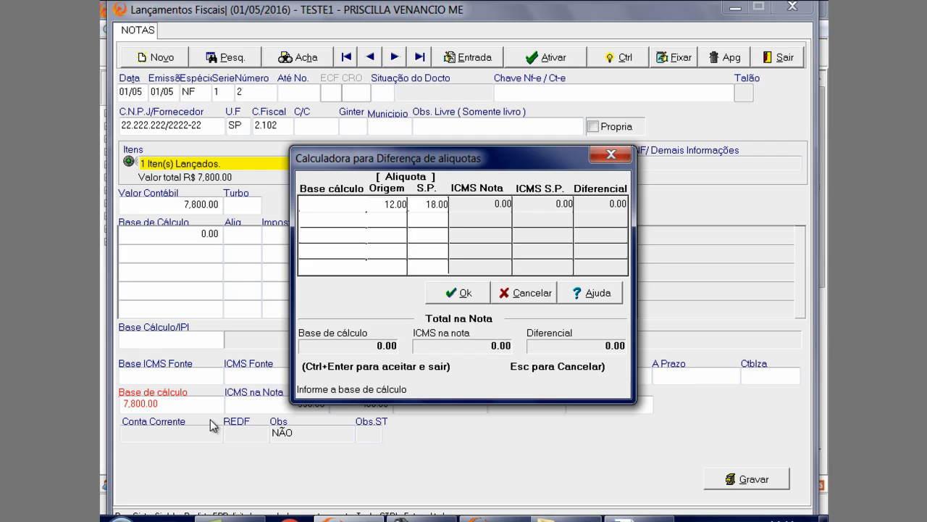
type("7800")
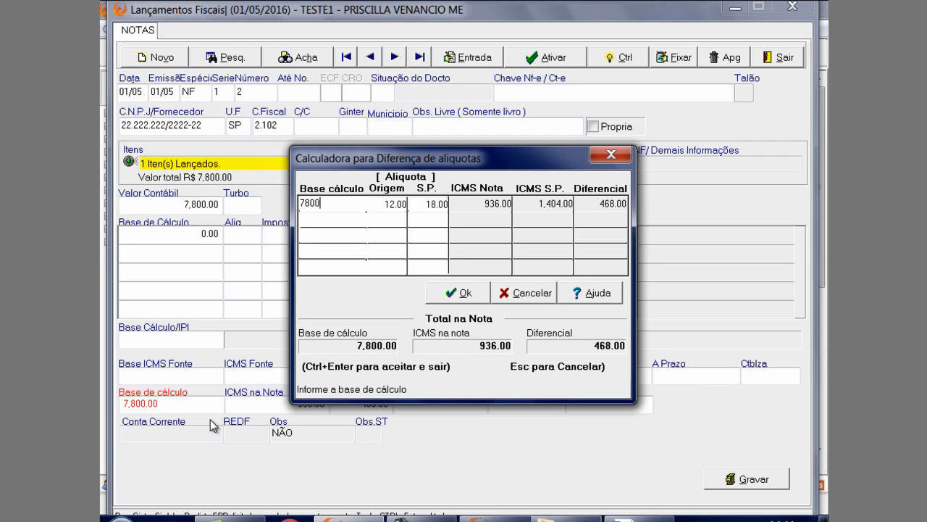
key("Return")
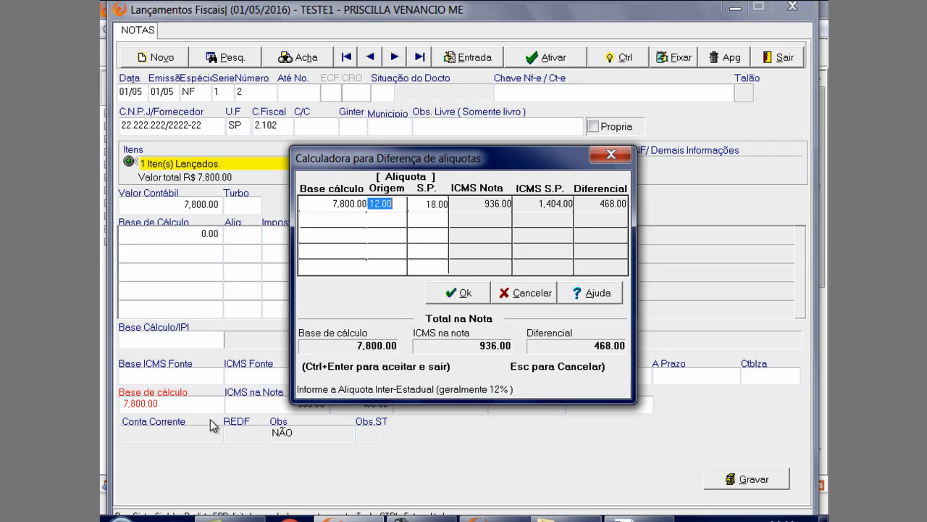
key("Return")
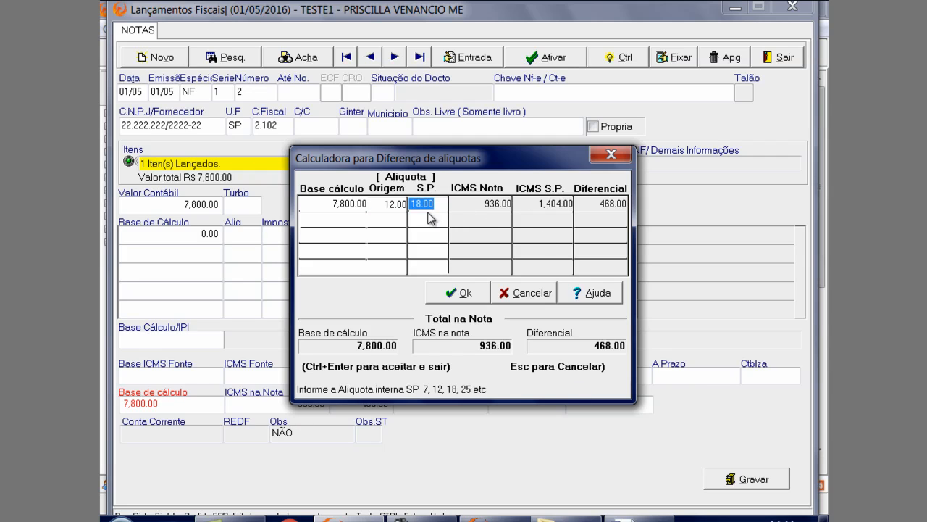
left_click(396, 207)
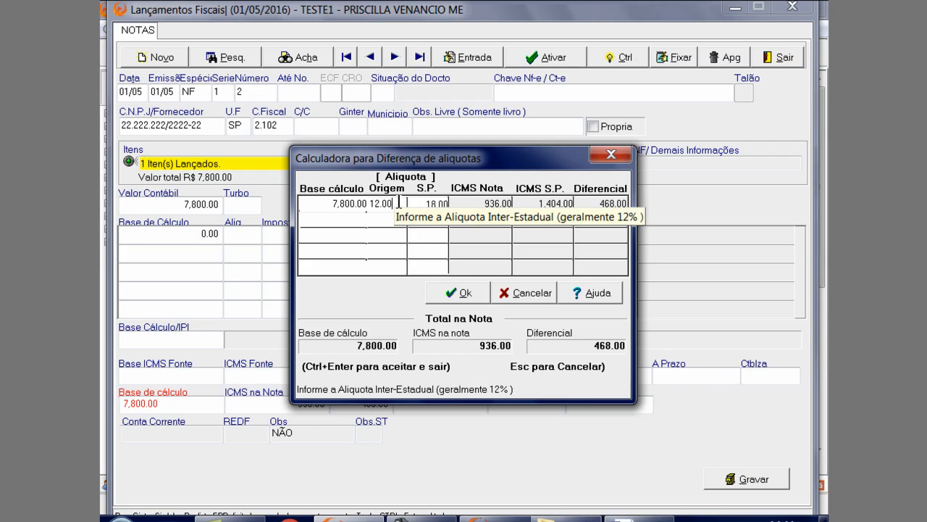
left_click(424, 205)
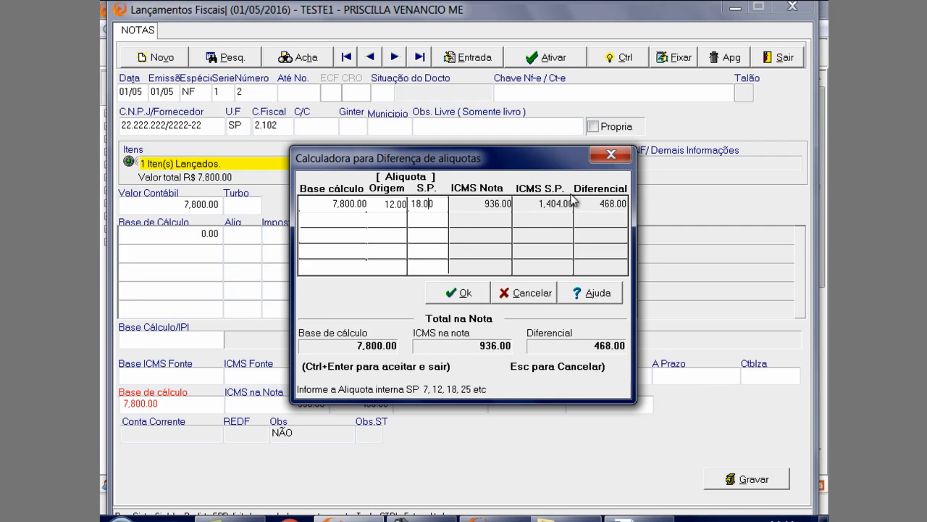
left_click(476, 294)
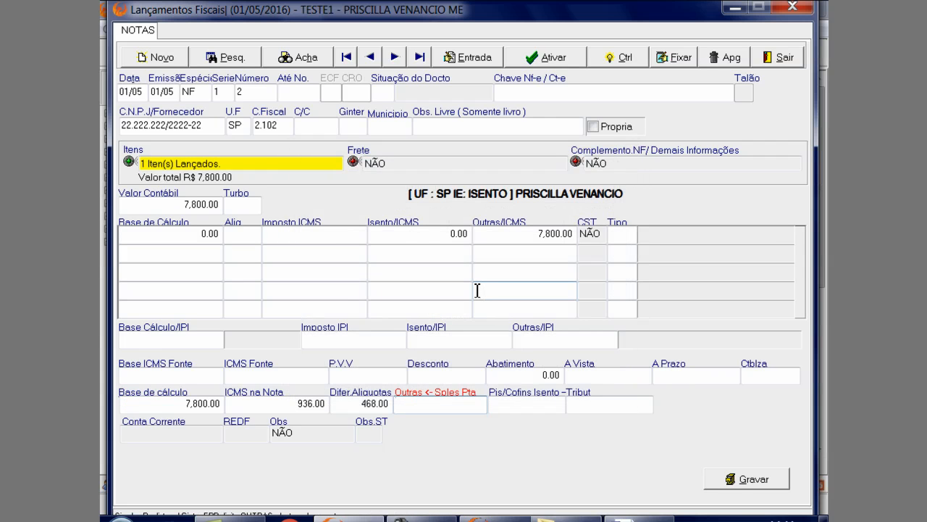
Save incoming note number 2, choosing to record it anyway, and display it again
left_click(733, 478)
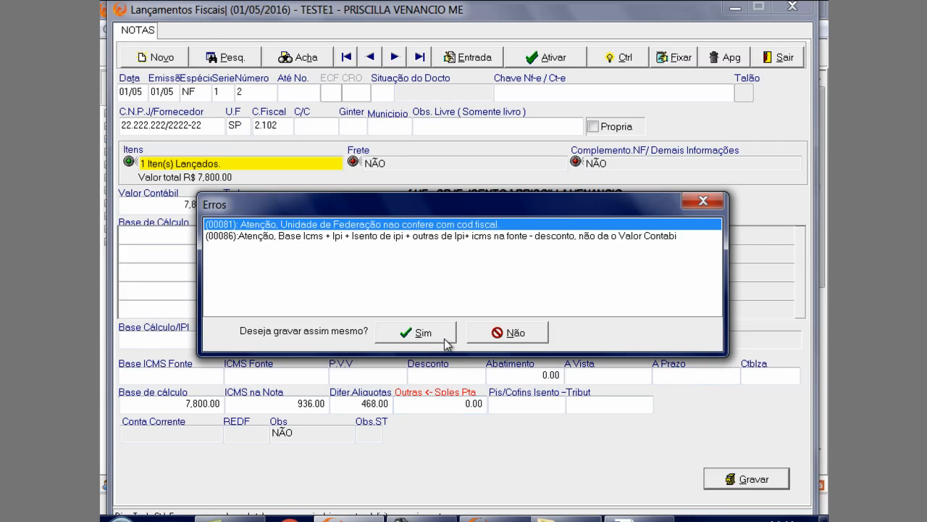
left_click(442, 336)
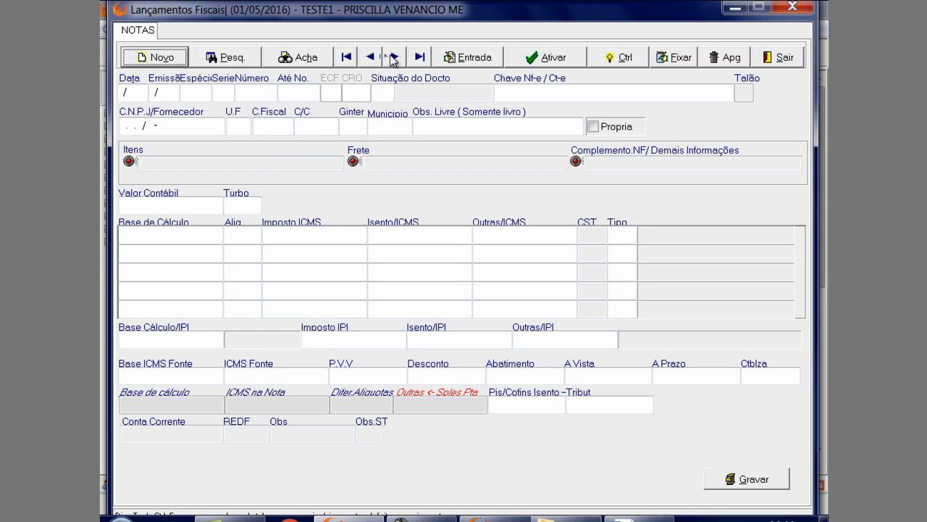
left_click(392, 57)
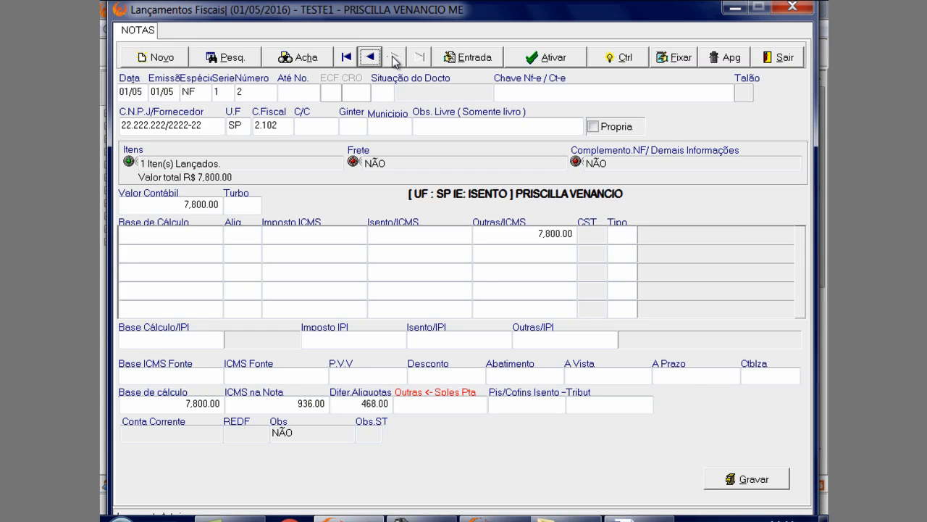
Switch the fiscal entries to outgoing notes (Saída) and display note number 1
left_click(449, 57)
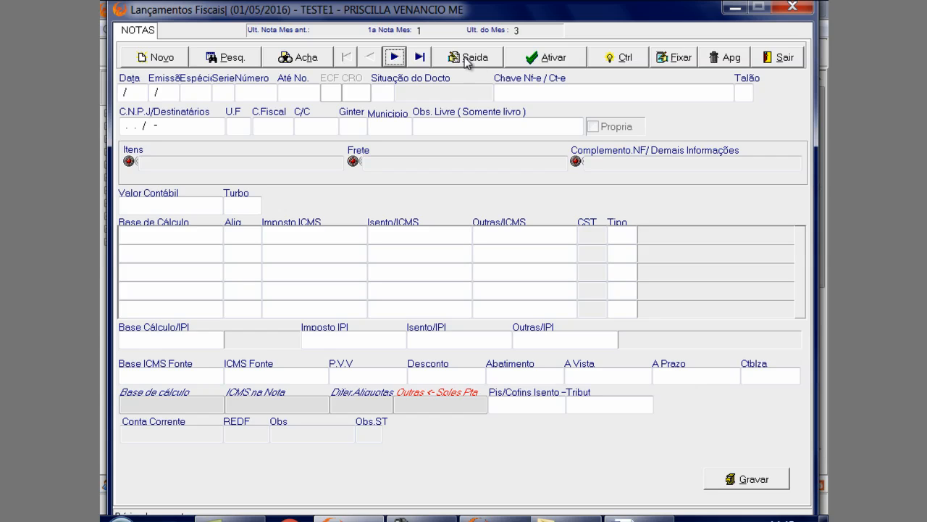
left_click(402, 58)
left_click(353, 58)
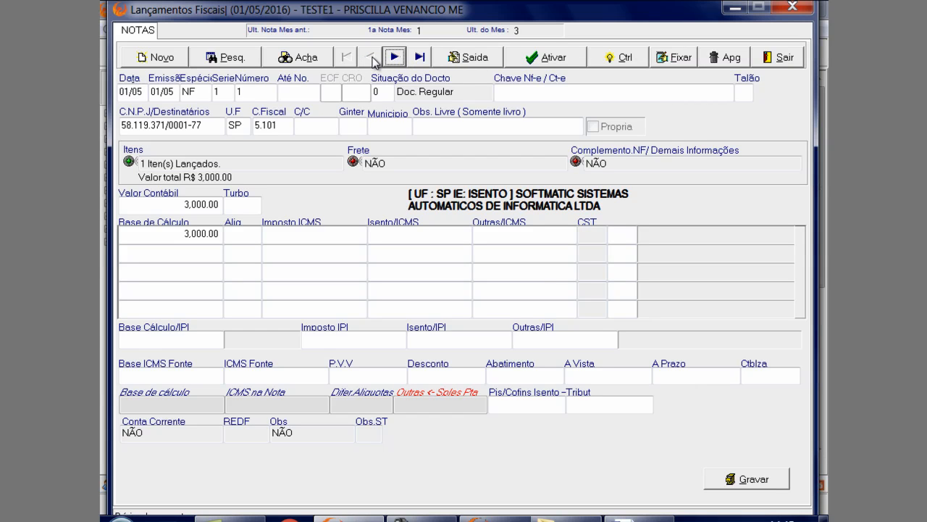
Open the tax details of the INDUSTRIALIZADO item in outgoing note number 1
left_click(256, 205)
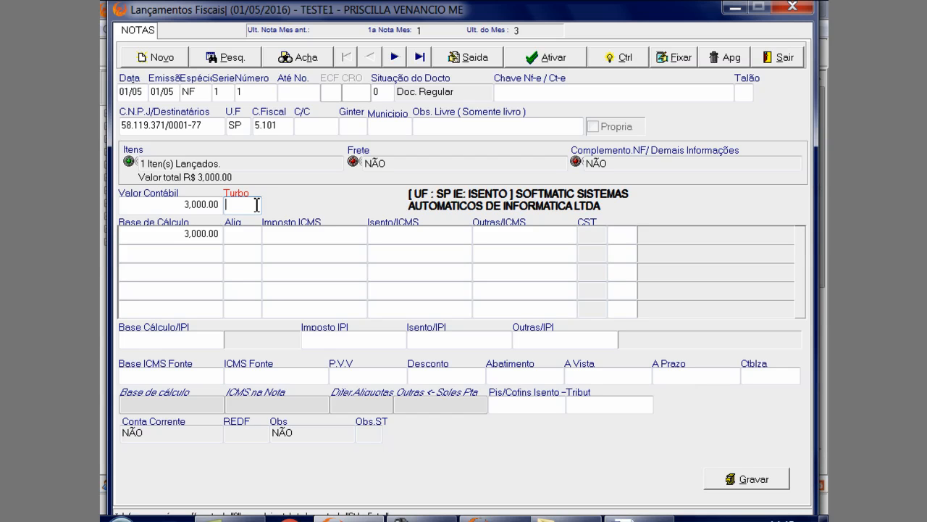
left_click(250, 163)
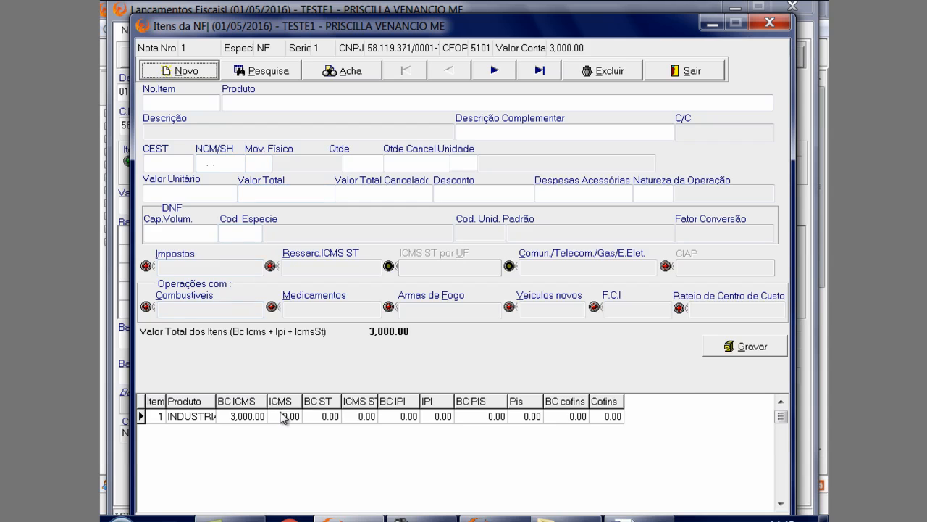
left_click(281, 415)
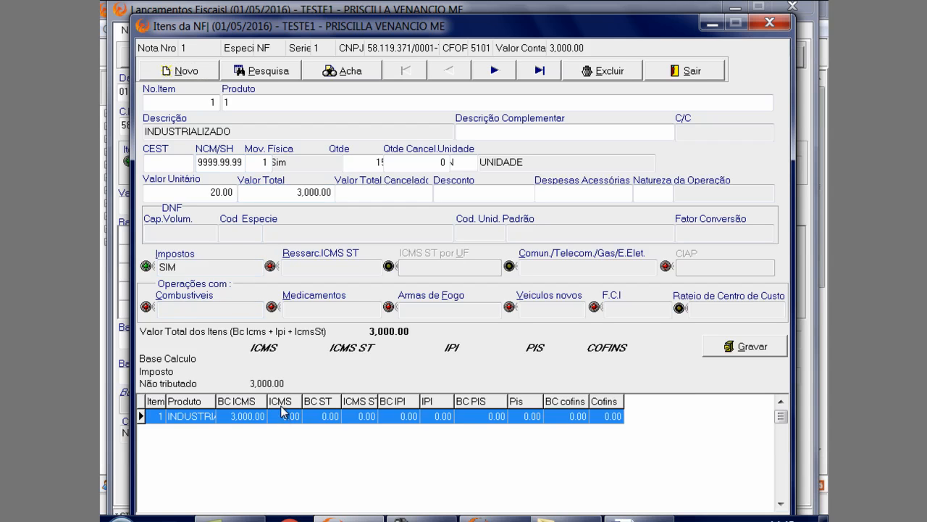
left_click(227, 272)
key("Return")
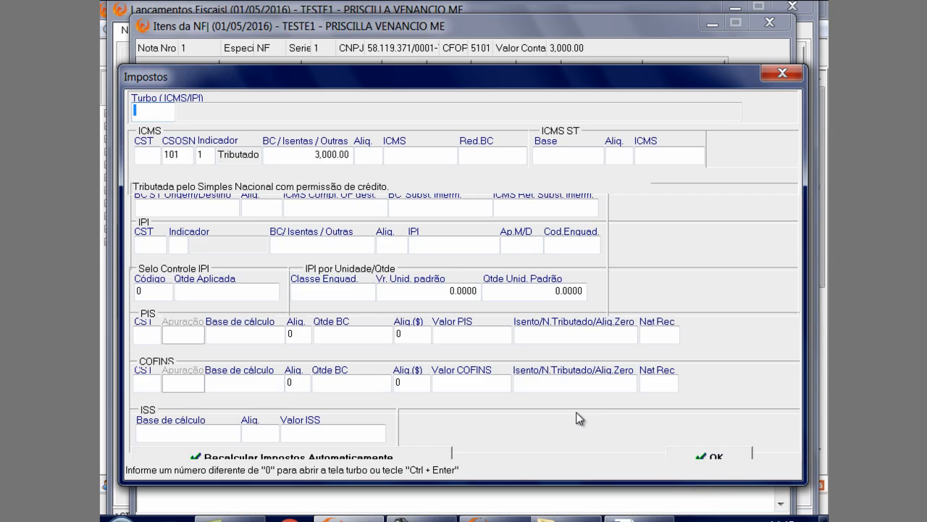
Close the tax details, save the INDUSTRIALIZADO item anyway and return to the note
left_click(783, 73)
left_click(727, 350)
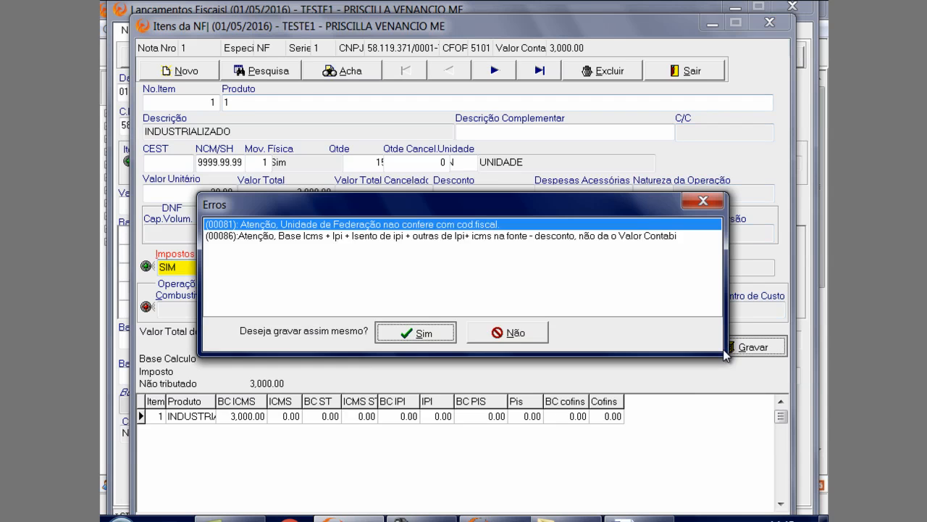
key("Return")
left_click(445, 333)
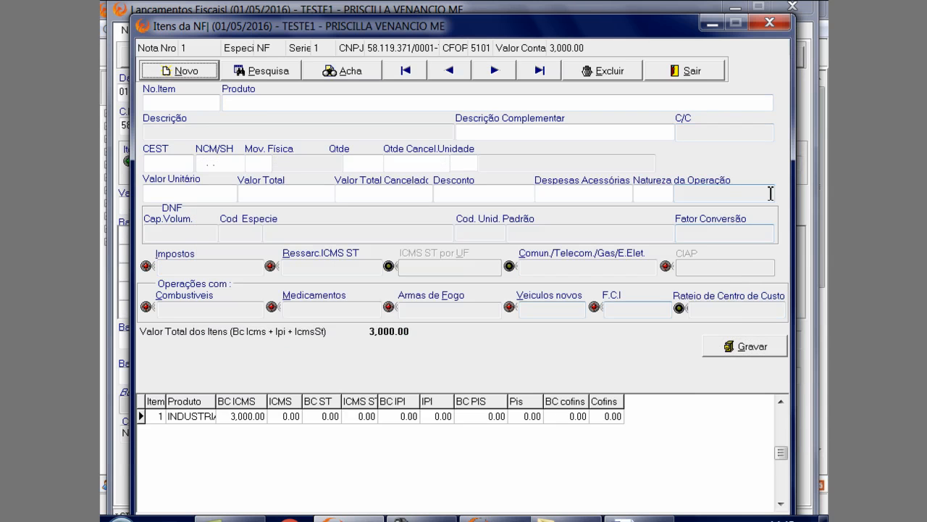
left_click(688, 72)
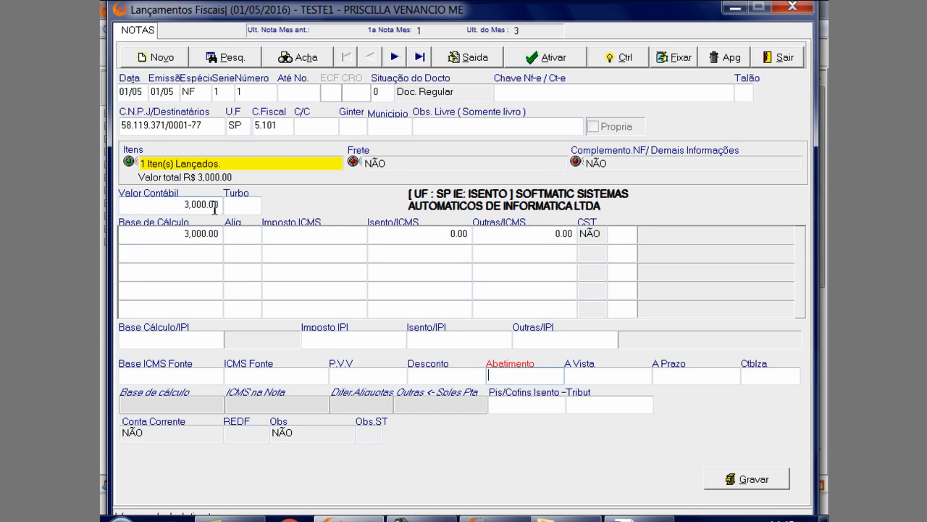
Check the calculation base of outgoing note number 1 and save the note anyway
left_click(212, 235)
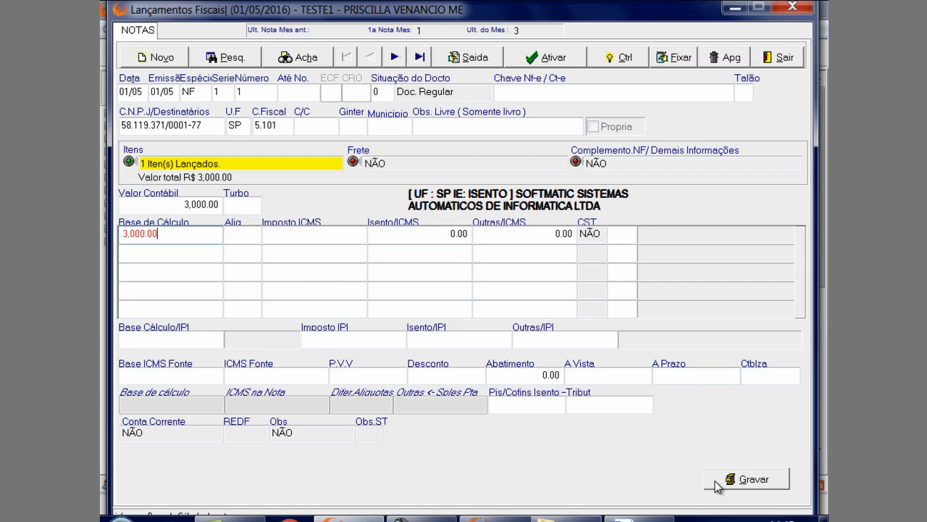
left_click(737, 480)
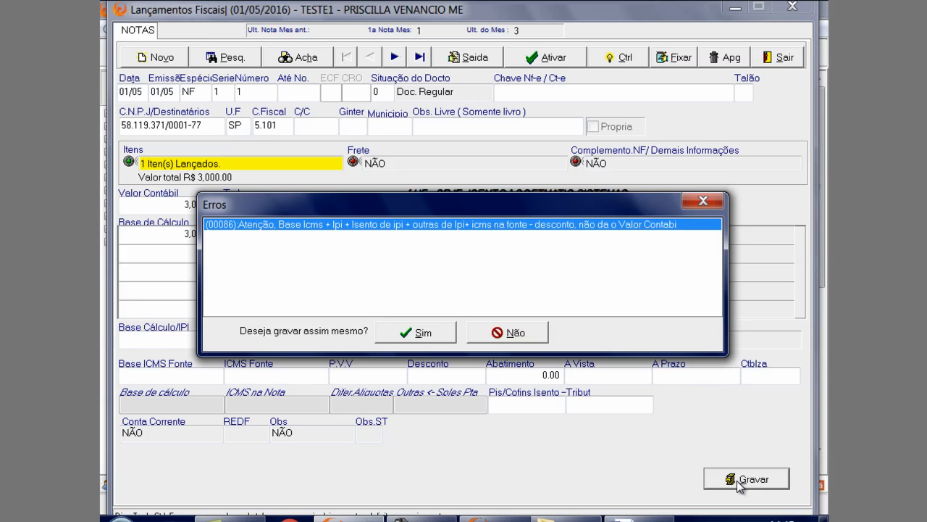
left_click(424, 337)
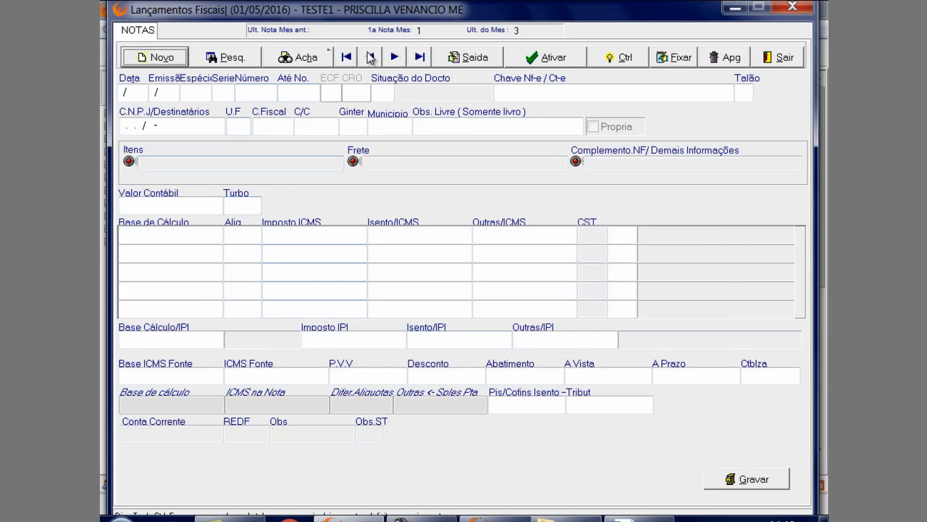
Display outgoing note number 2 and open the tax details of its REVENDA item
left_click(392, 58)
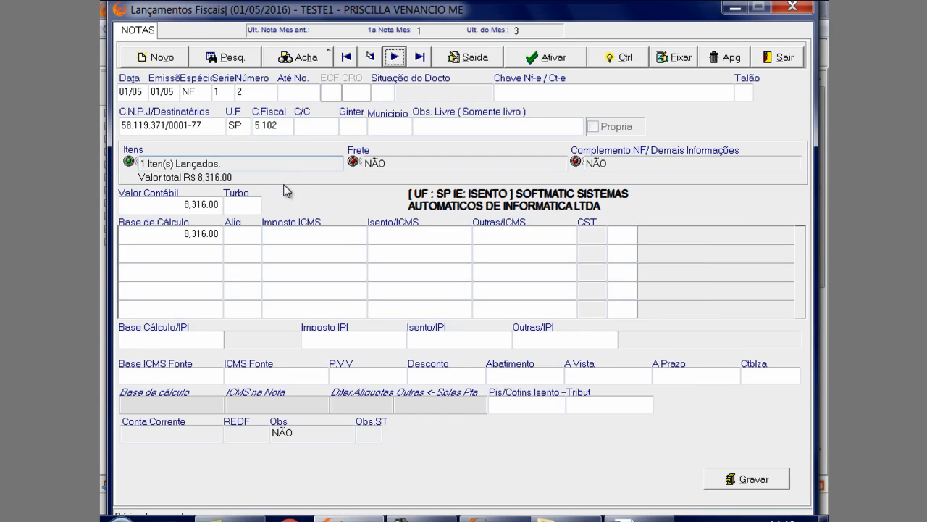
left_click(258, 163)
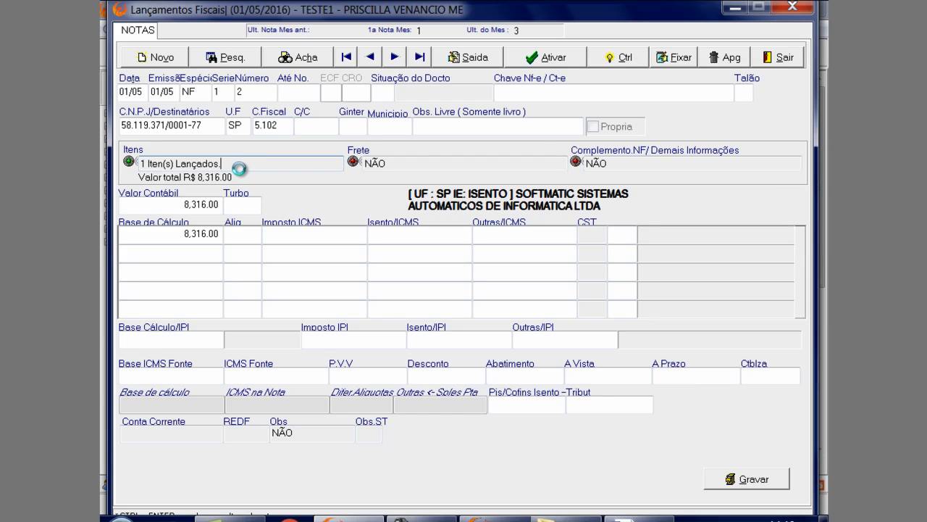
double_click(244, 172)
left_click(274, 417)
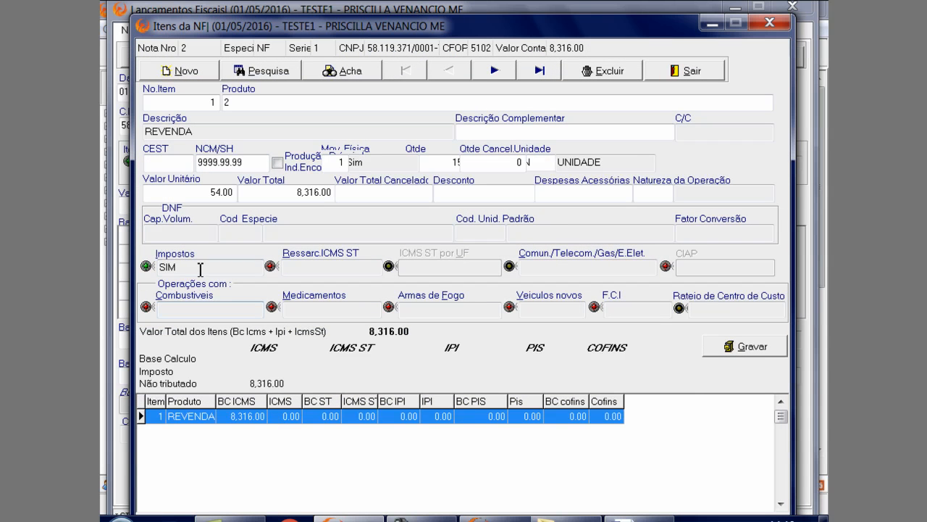
double_click(201, 267)
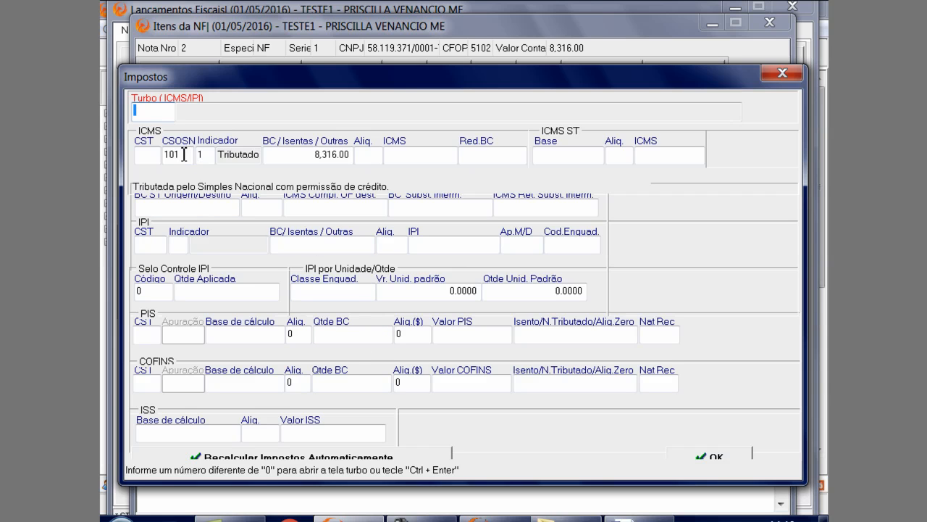
Accept the REVENDA item's taxes, then save both the item and outgoing note number 2 anyway
left_click(692, 454)
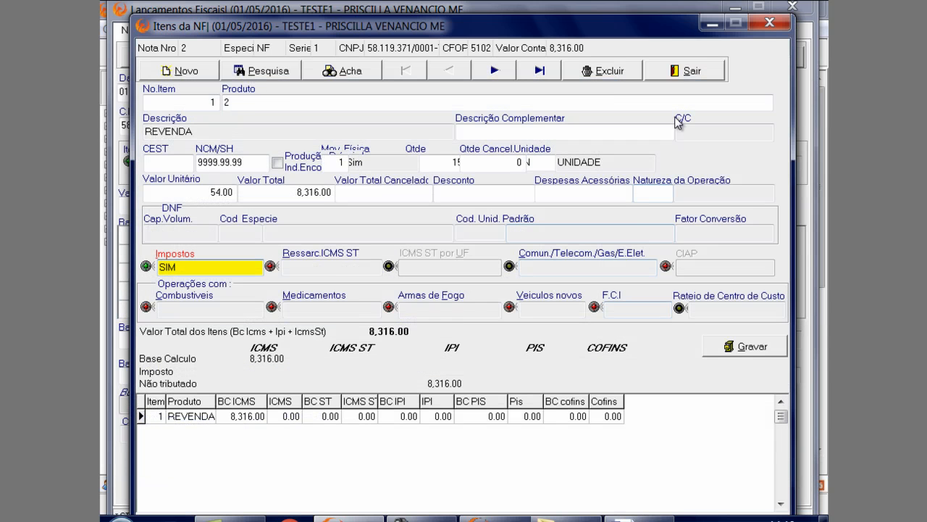
left_click(733, 340)
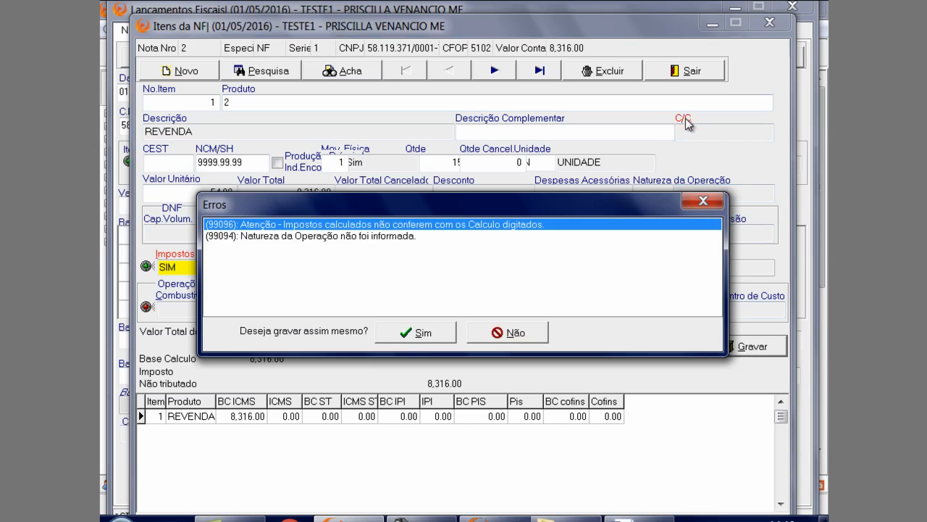
left_click(422, 335)
left_click(683, 70)
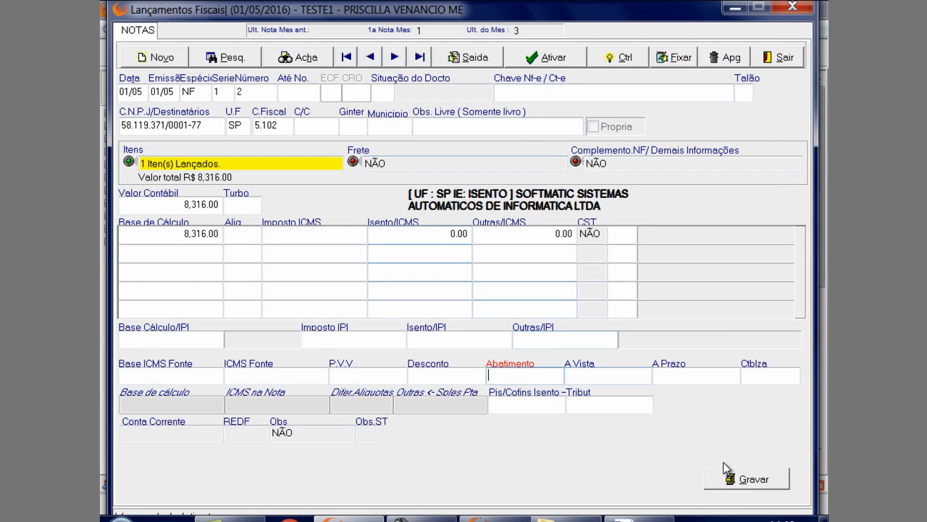
left_click(728, 472)
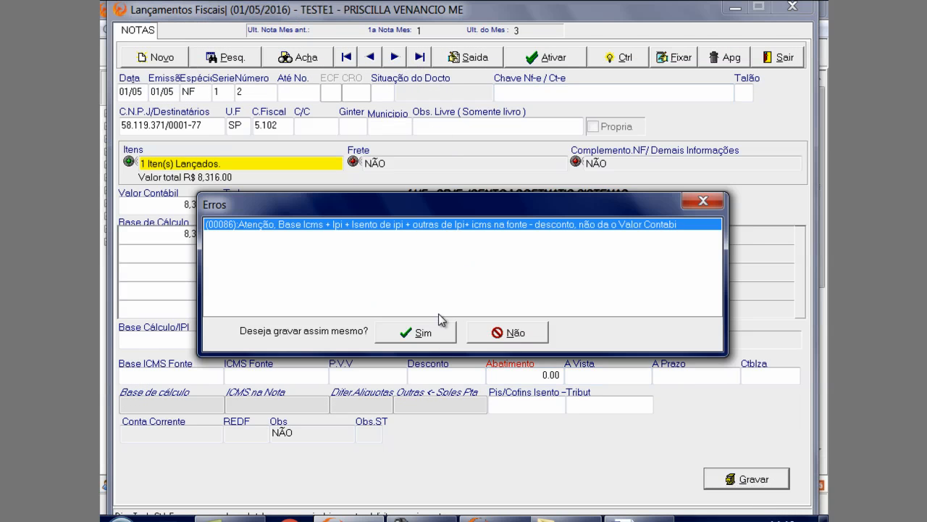
left_click(435, 330)
Display outgoing note number 3 and open the tax details of its INDUSTRIALIZADO 1 item
left_click(397, 59)
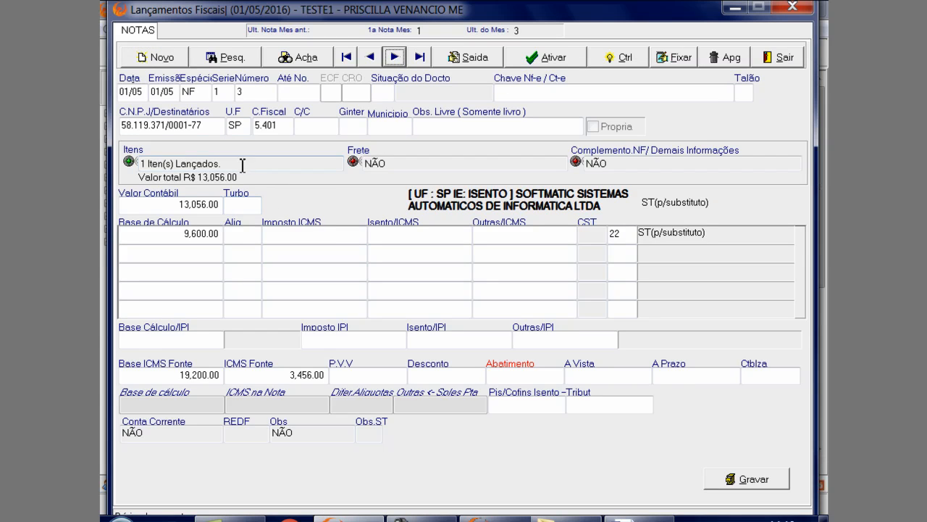
left_click(268, 165)
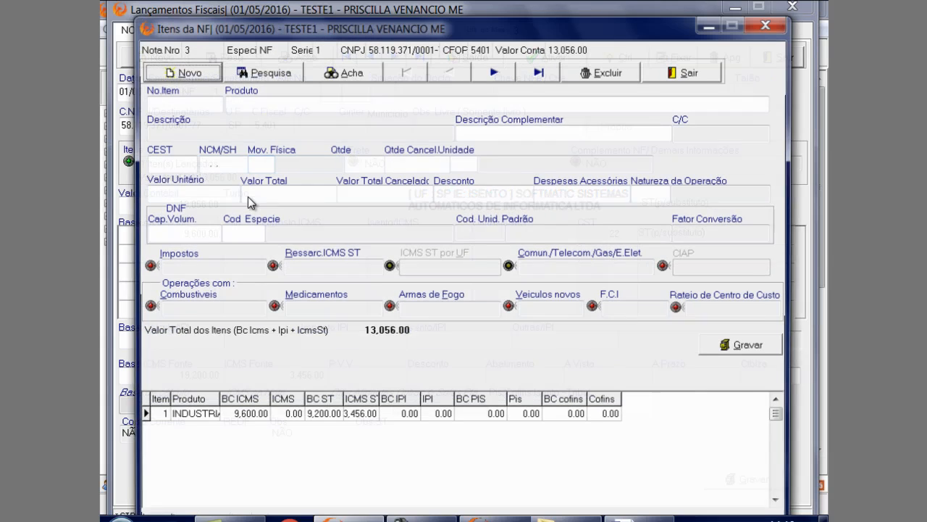
left_click(202, 266)
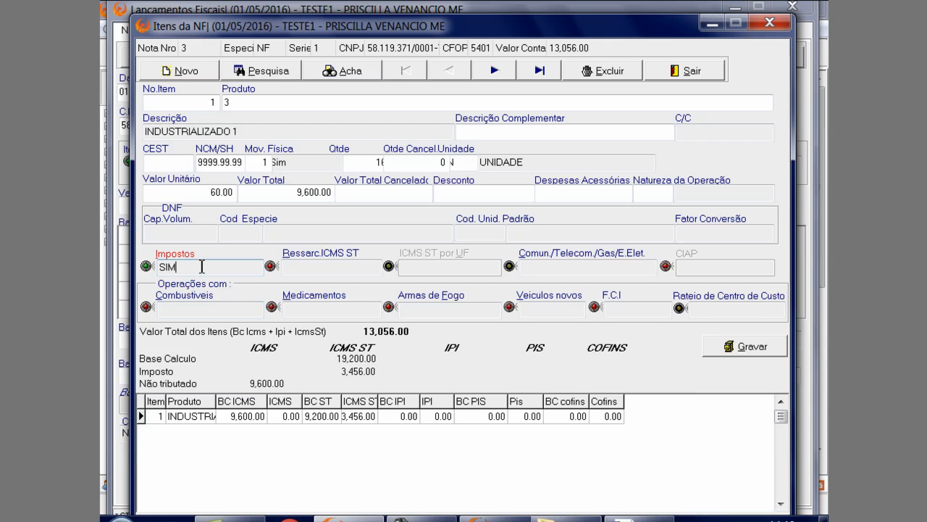
key("Return")
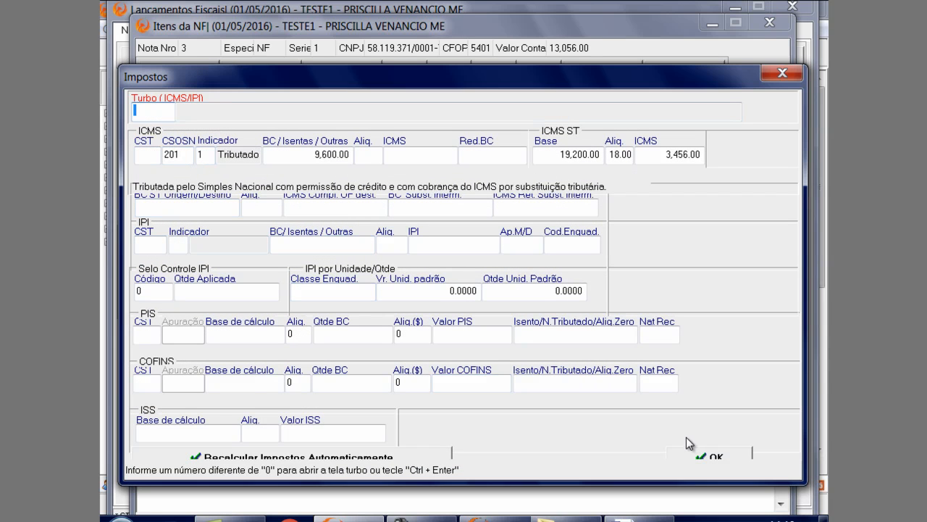
Select CSOSN 201 (Simples Nacional with credit permission and ICMS tax substitution) for the INDUSTRIALIZADO 1 item and accept the taxes
left_click(176, 154)
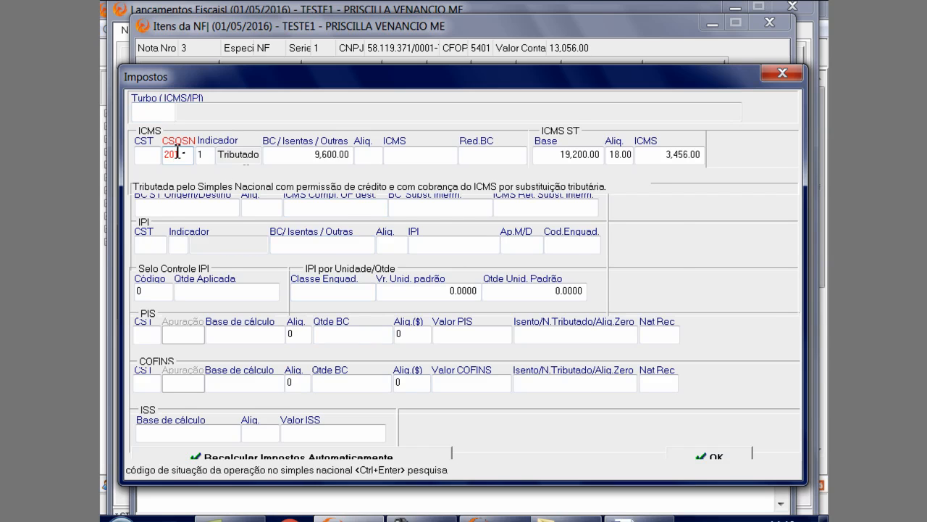
key("ctrl+Return")
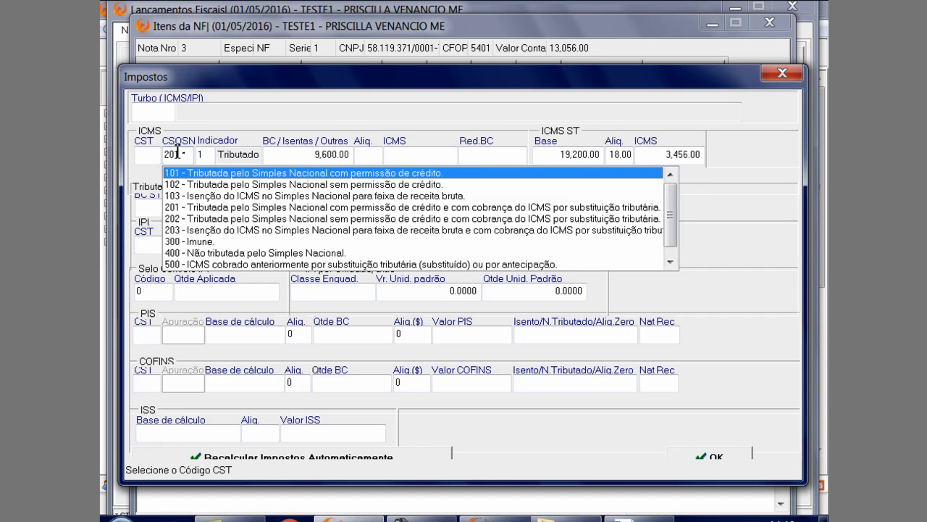
left_click(186, 206)
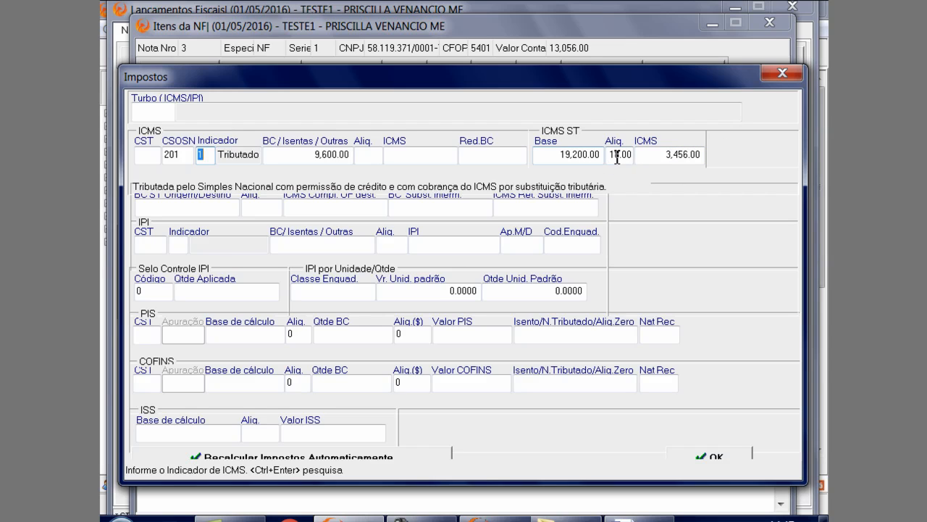
left_click(717, 457)
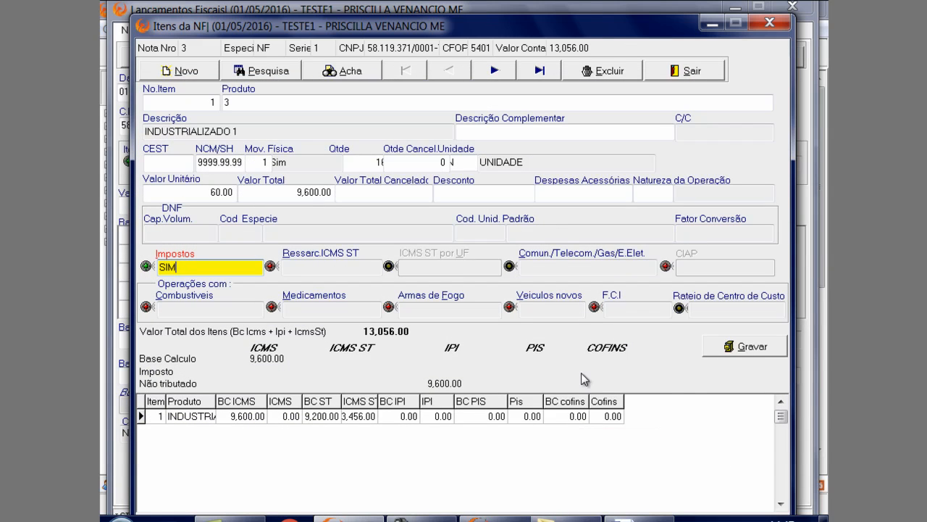
Save the INDUSTRIALIZADO 1 item anyway and return to outgoing note number 3
left_click(747, 347)
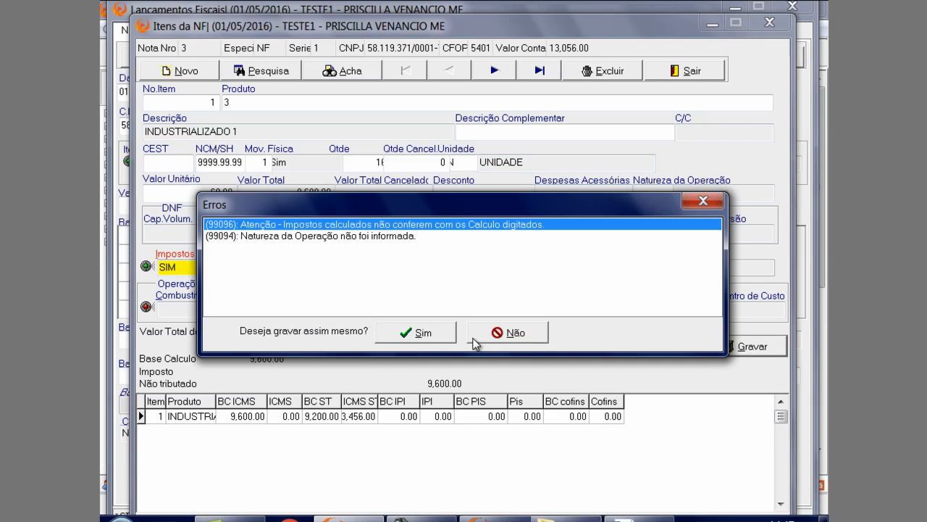
left_click(447, 335)
left_click(681, 74)
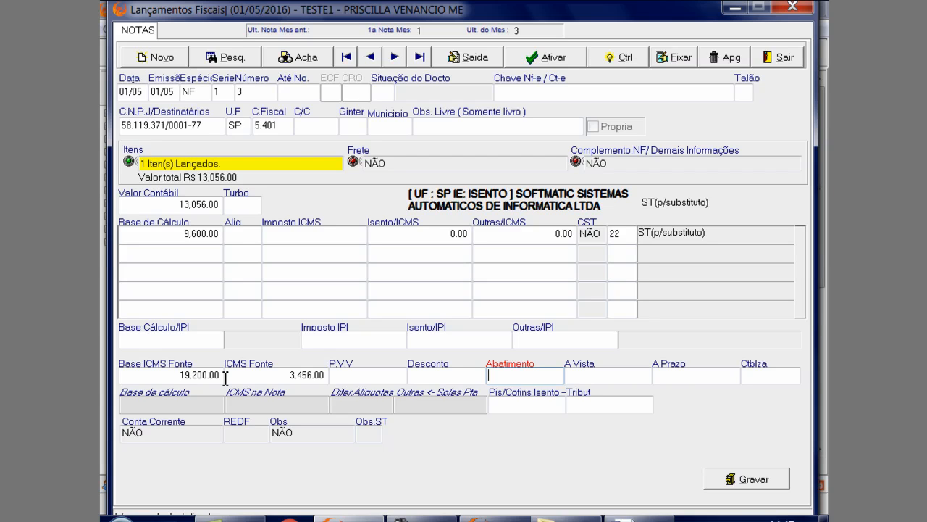
Select code 22 - St(p/Substituto) on the first ICMS line of outgoing note number 3 and save the note anyway
left_click(625, 237)
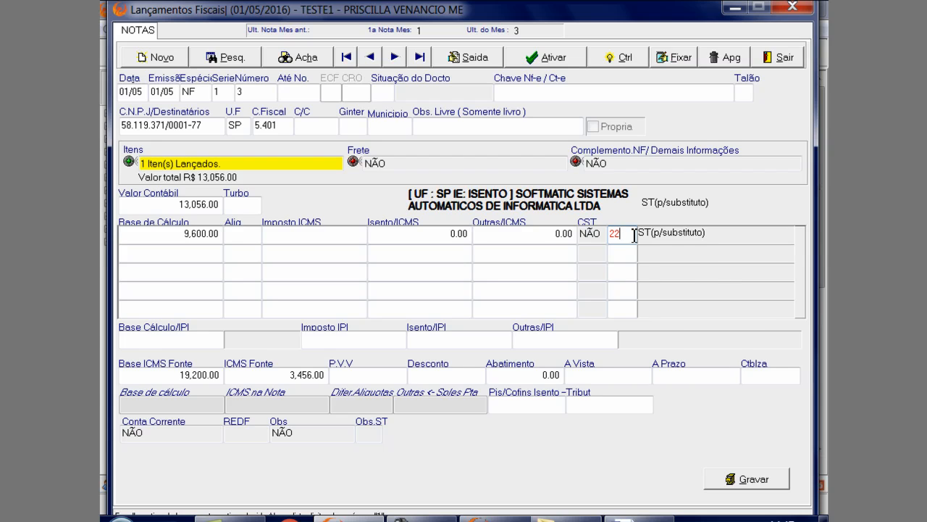
key("Return")
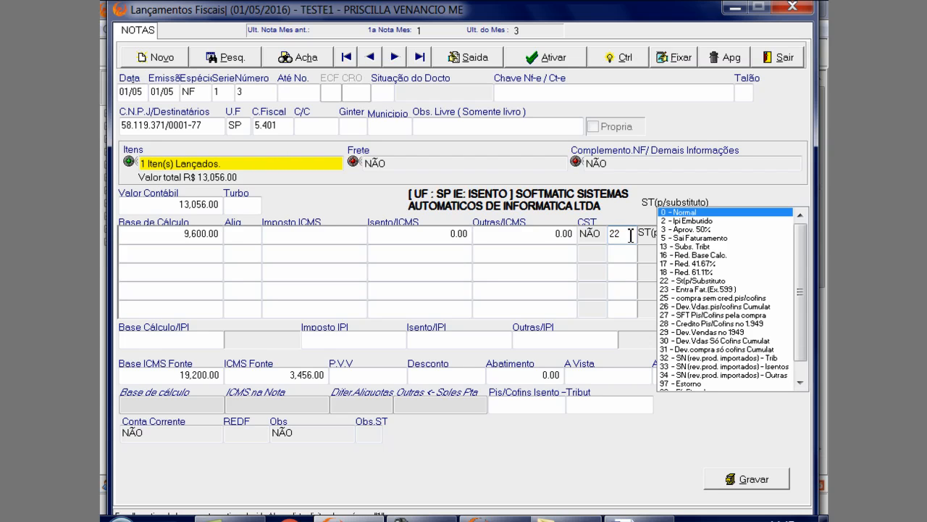
left_click(717, 280)
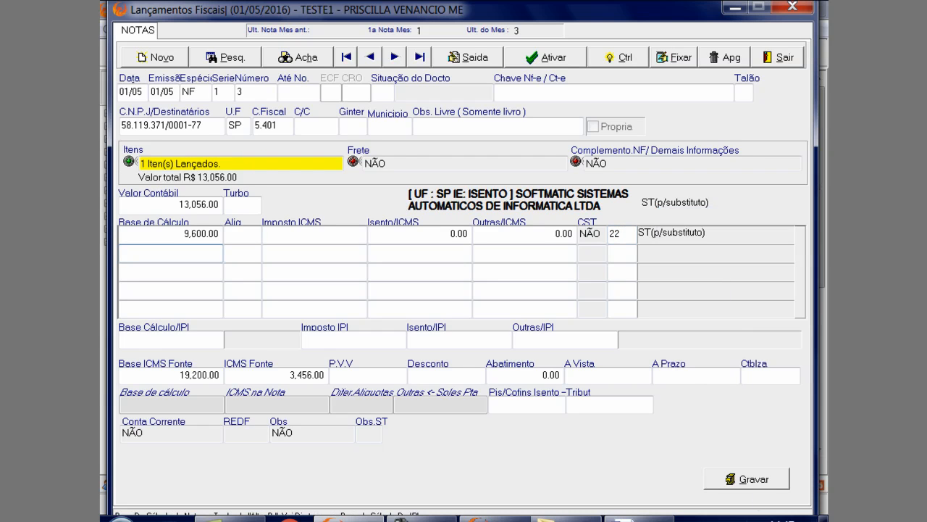
left_click(754, 480)
left_click(404, 337)
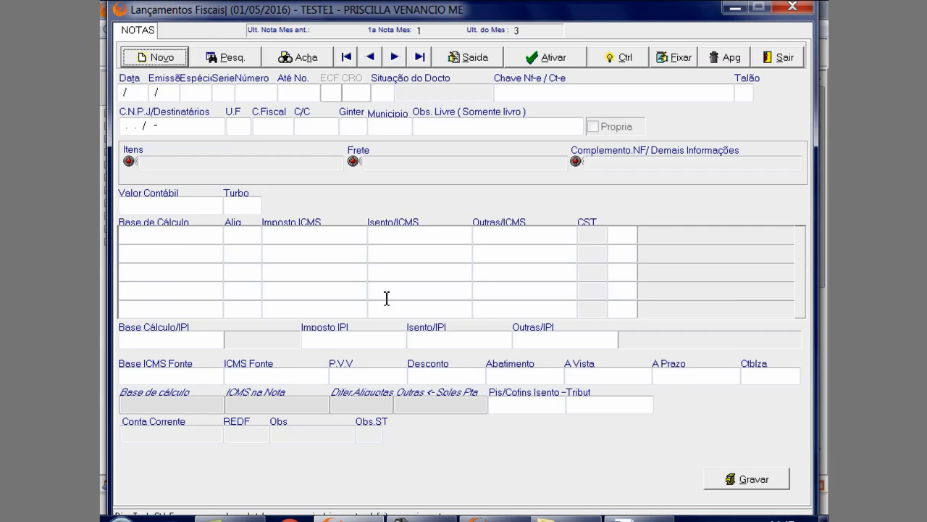
Look back through outgoing notes 3, 2 and 1 and close the fiscal entries
left_click(394, 57)
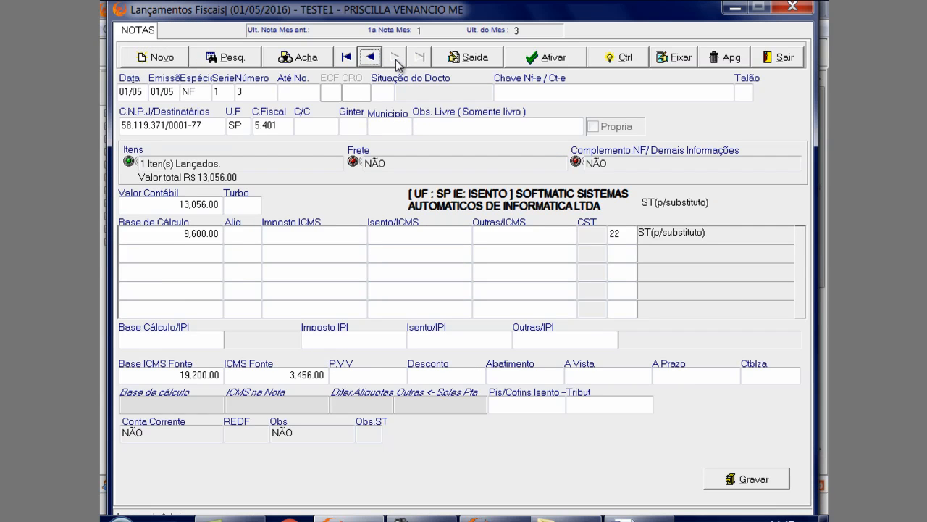
left_click(371, 57)
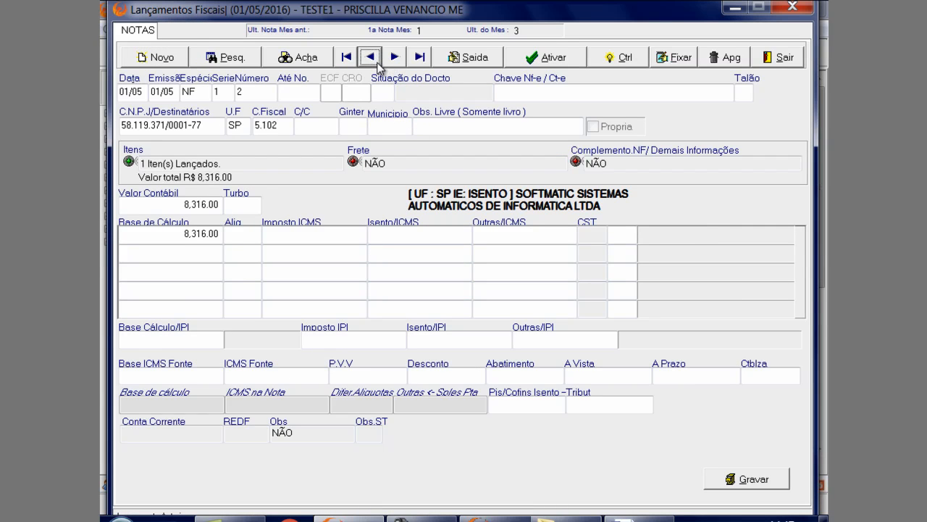
left_click(371, 57)
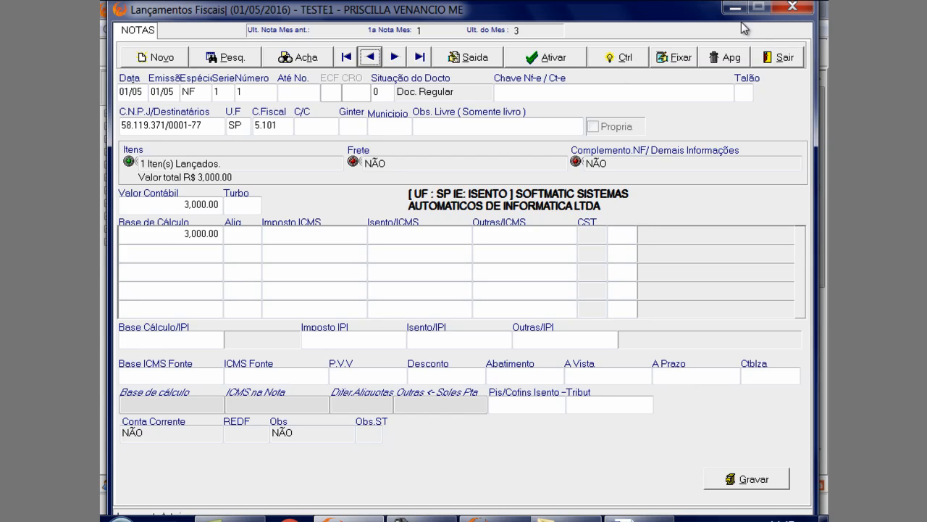
left_click(765, 58)
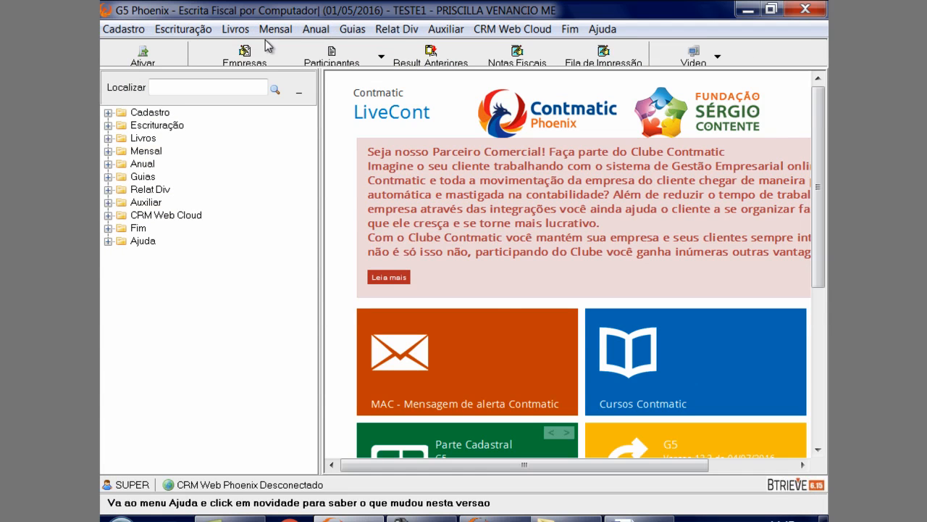
Generate the incoming book (Entradas) for month 5 in the old layout, review it and close the report
left_click(235, 30)
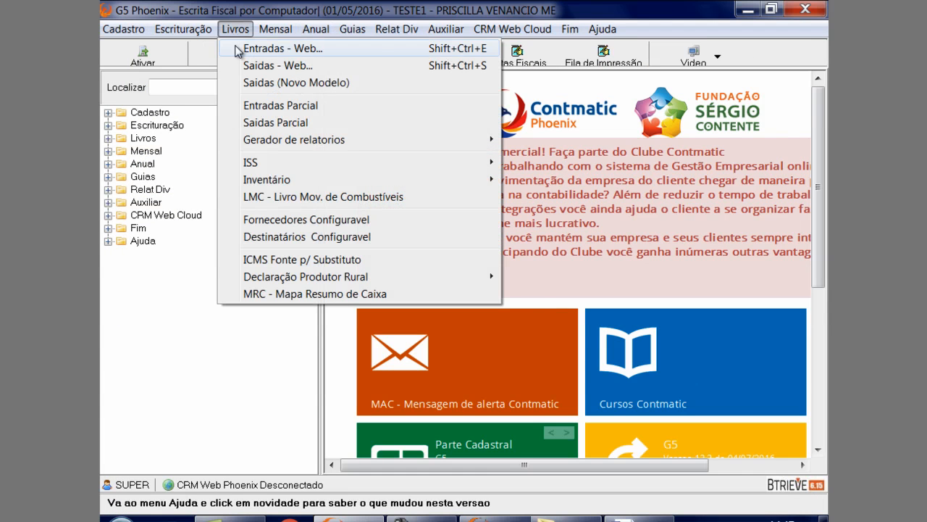
left_click(237, 50)
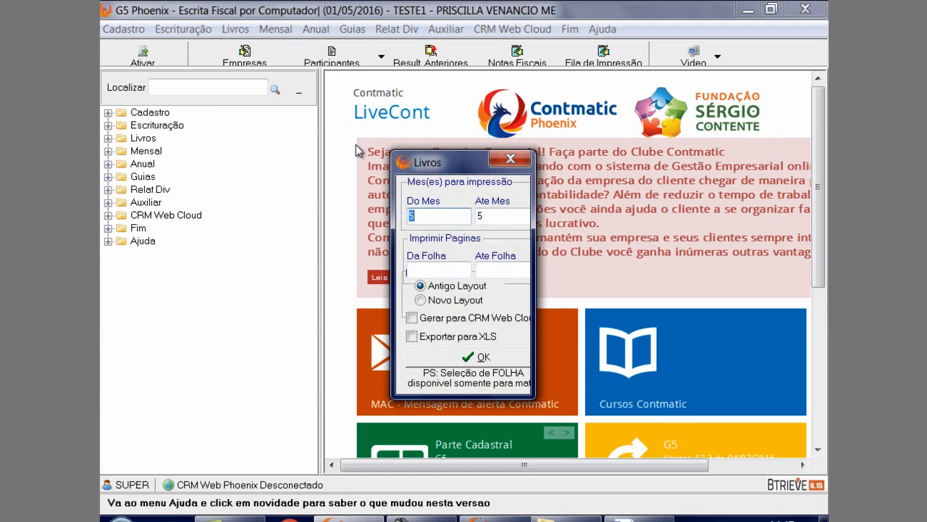
left_click(458, 357)
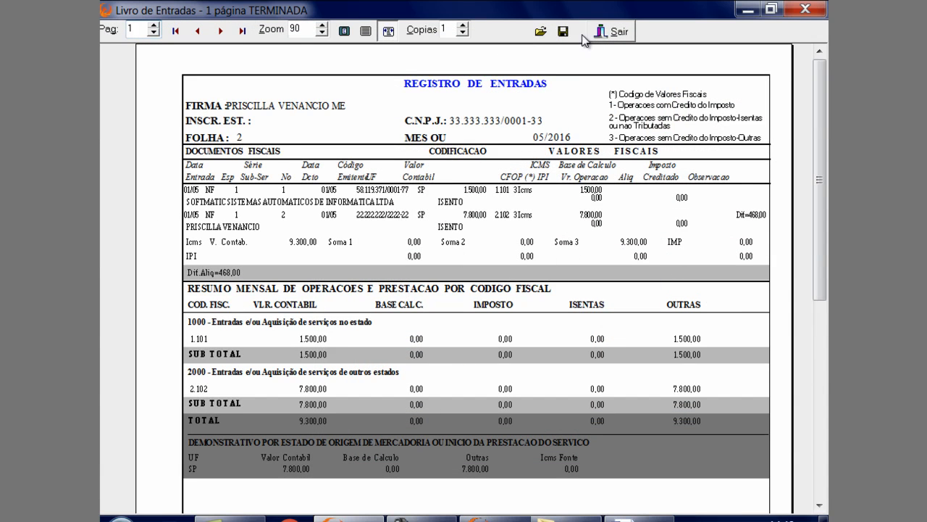
left_click(612, 31)
Generate the outgoing book (Saídas) for month 5 in the old layout, check its entries and close the report
left_click(247, 31)
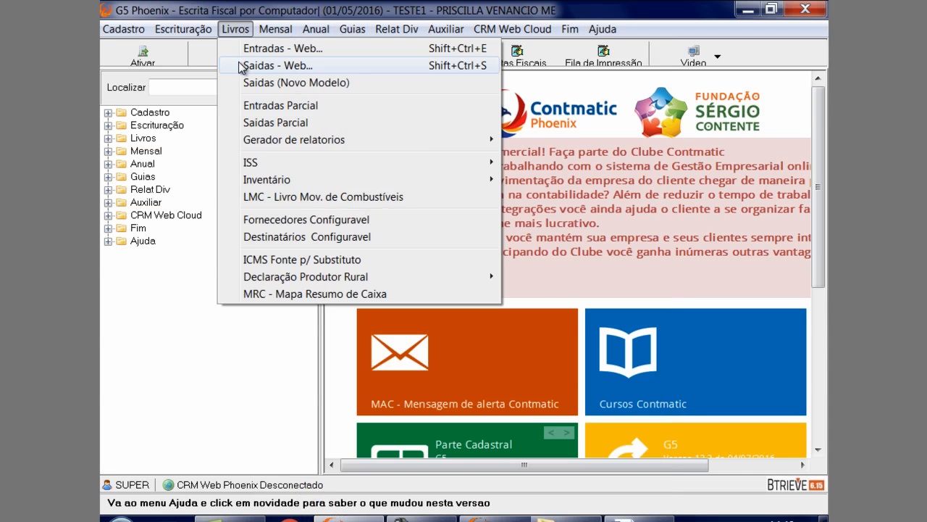
left_click(250, 66)
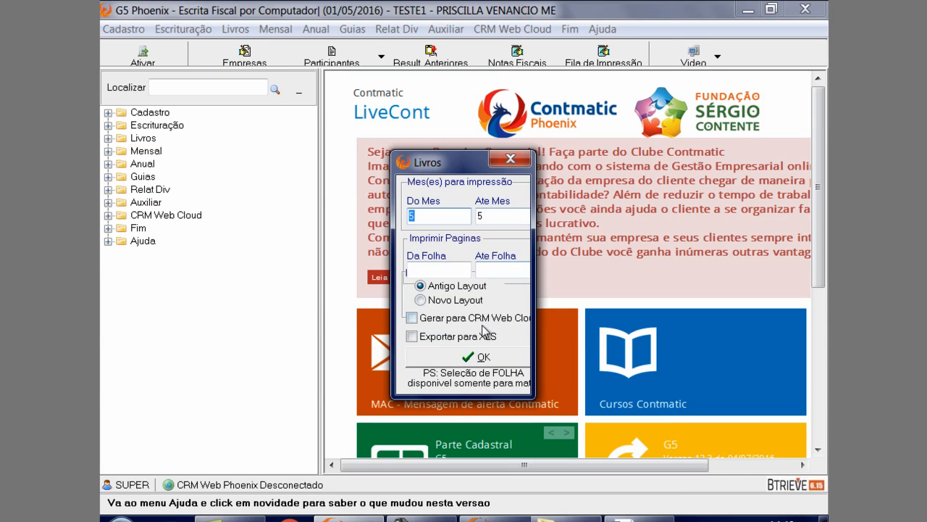
left_click(479, 358)
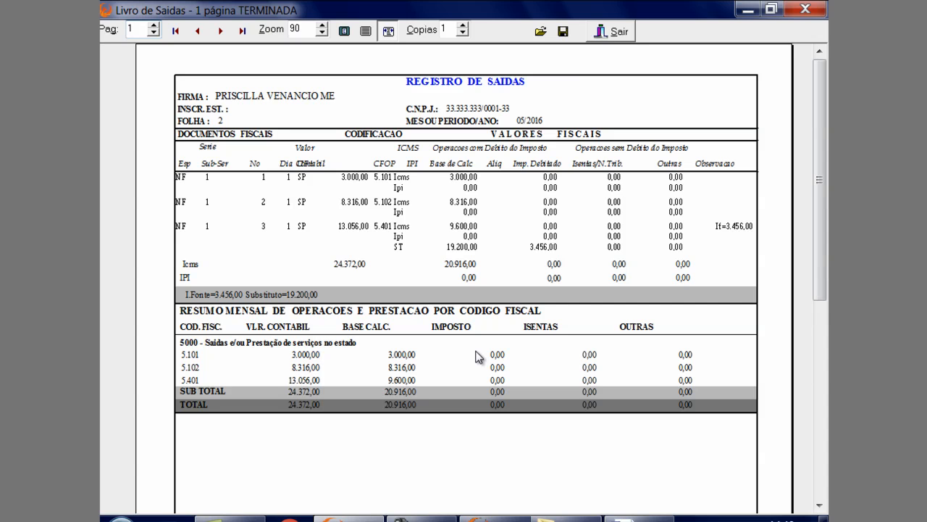
left_click(615, 32)
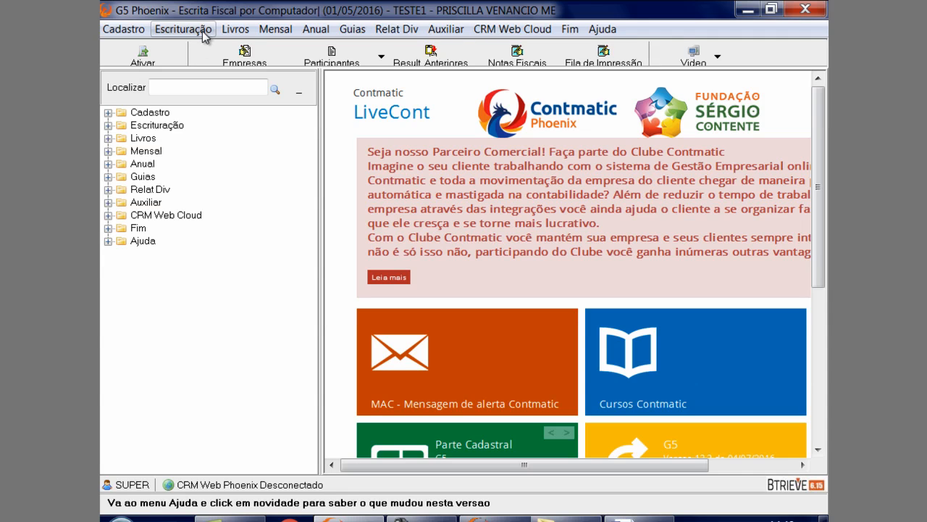
View the print control settings (Controle de Impressão) and close them without changes
left_click(457, 37)
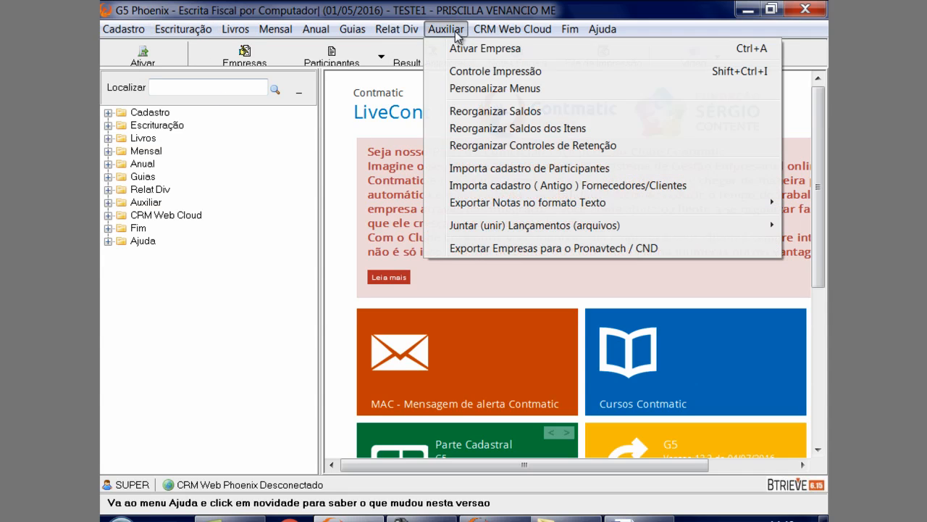
left_click(452, 72)
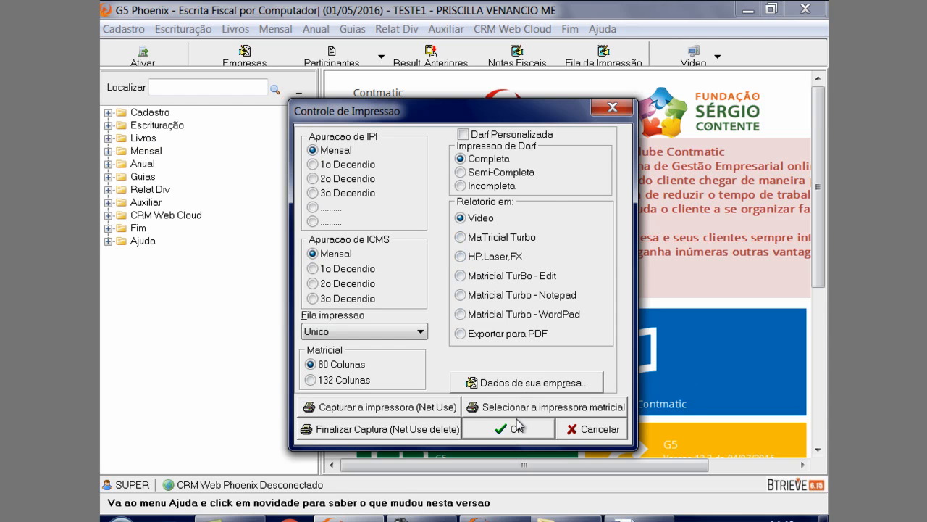
left_click(613, 110)
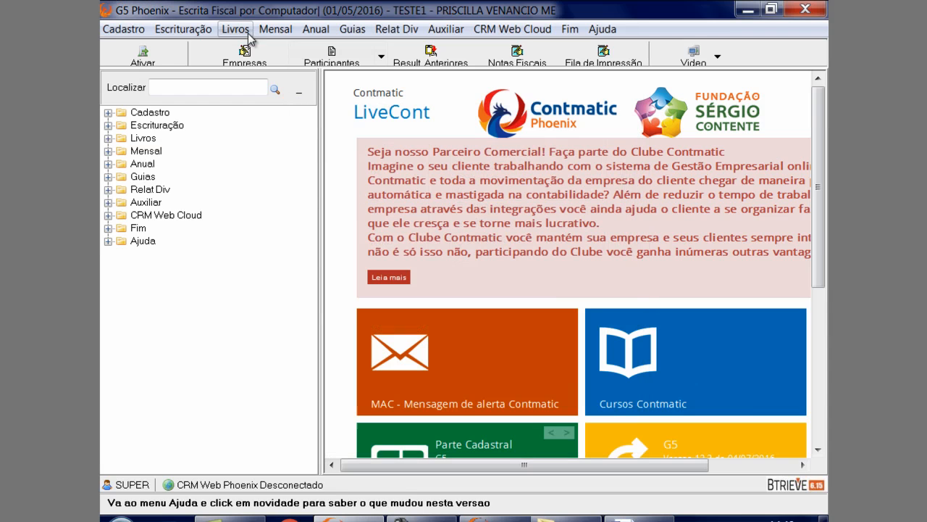
Load note number 1 in the ISS entries for services provided, re-save it and close the entries
left_click(208, 33)
mouse_move(201, 67)
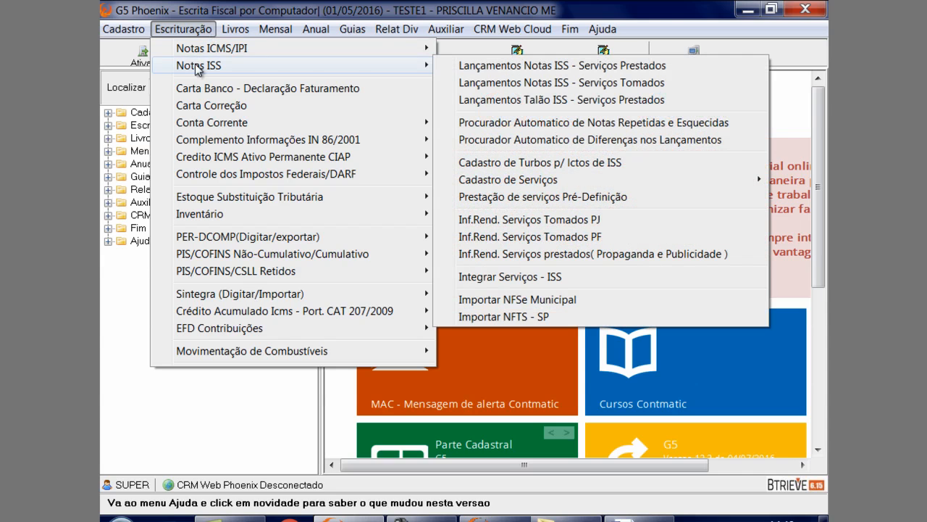
left_click(449, 67)
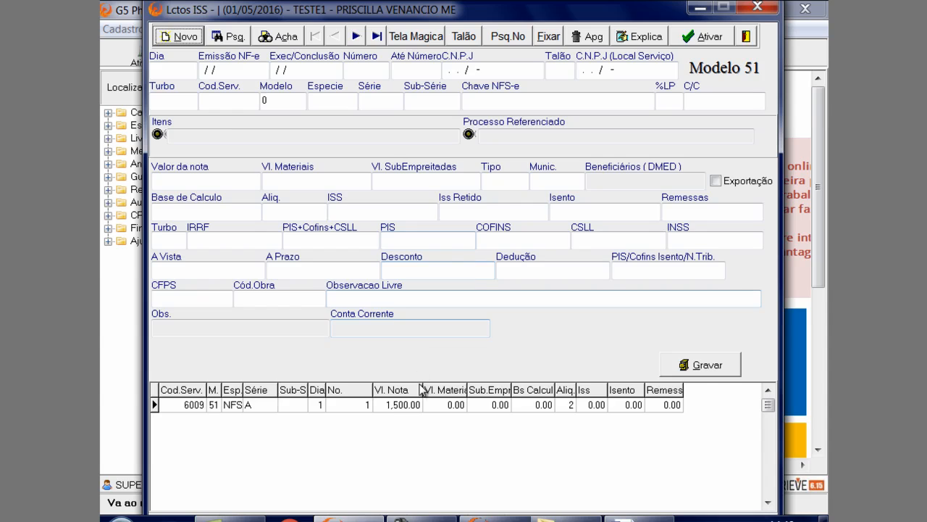
left_click(421, 403)
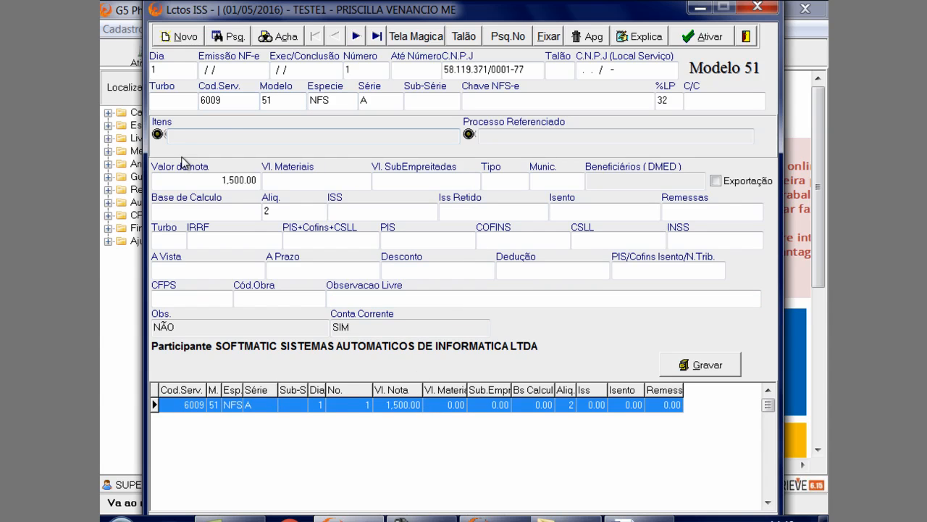
left_click(722, 367)
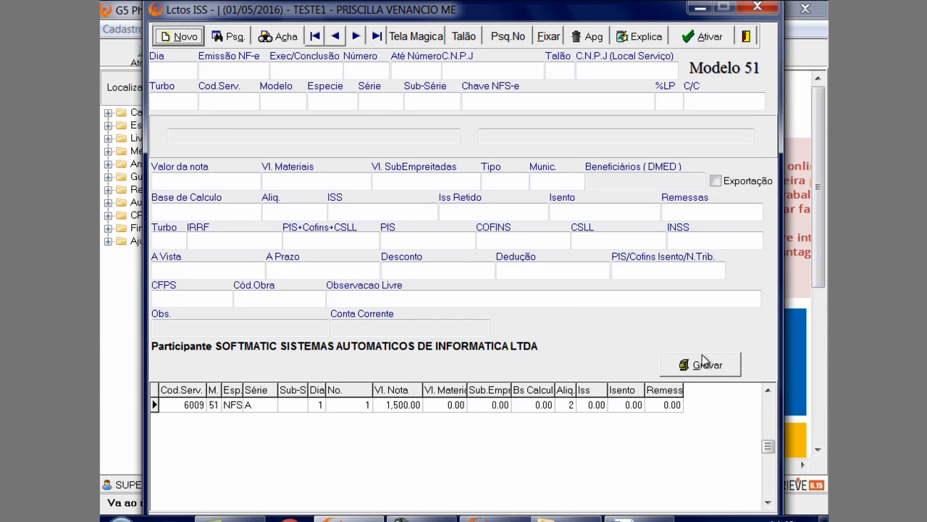
left_click(734, 38)
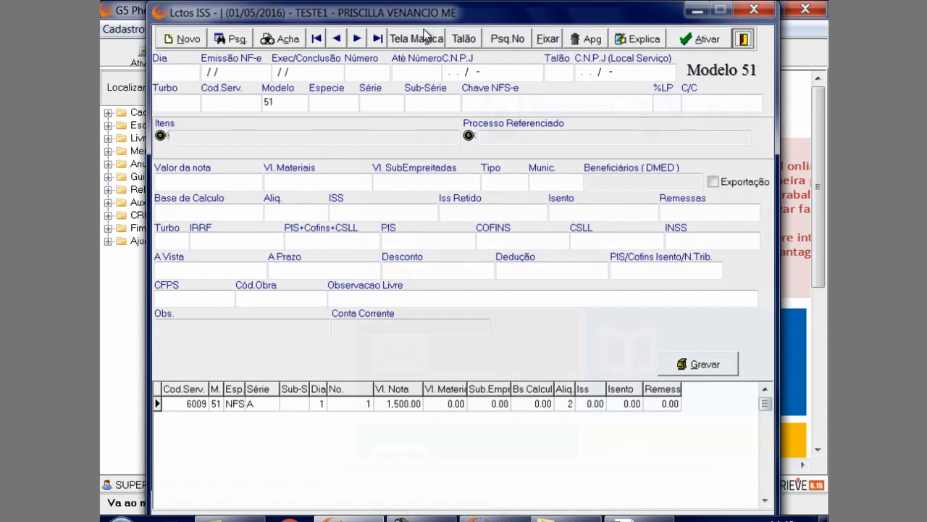
Check the ISS entries for services taken (Serviços Tomados) and close them
left_click(197, 29)
mouse_move(200, 67)
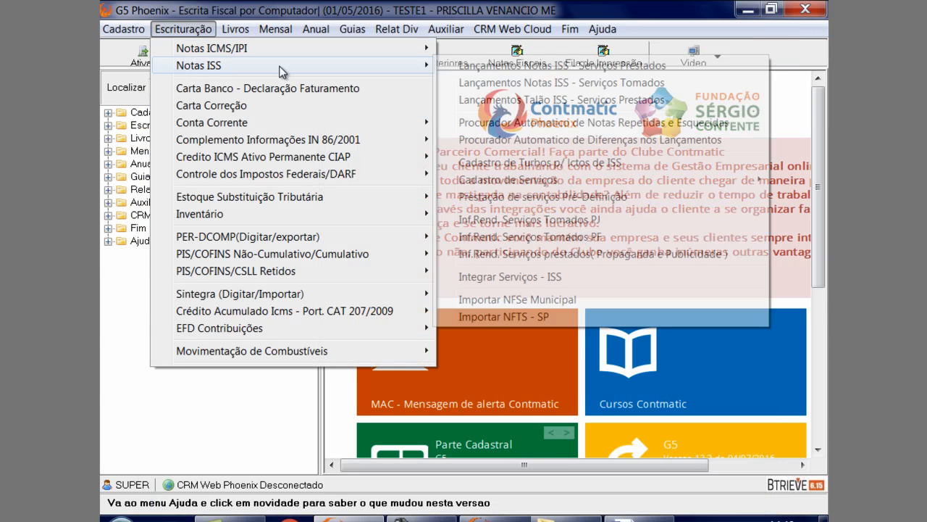
left_click(481, 84)
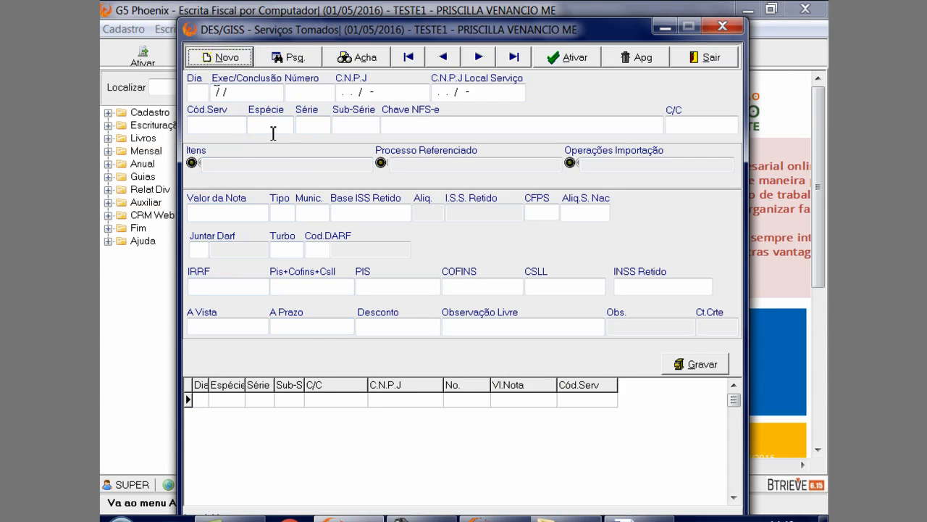
left_click(723, 26)
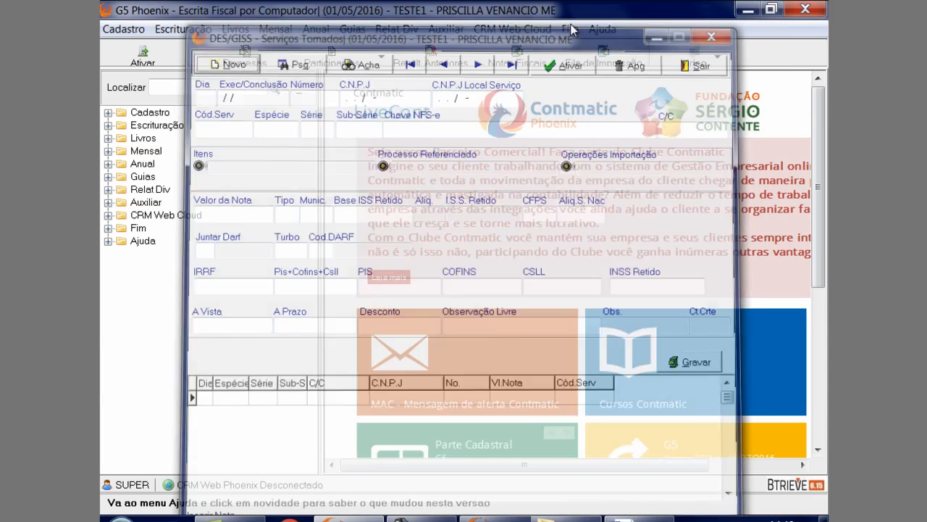
Load ISS note number 1 for services provided and open the service register from its service code lookup
left_click(182, 29)
mouse_move(187, 69)
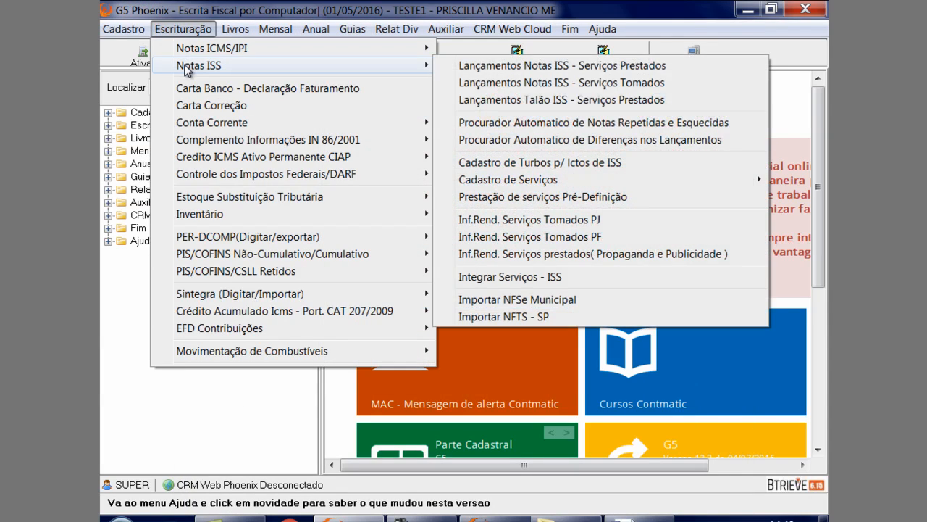
left_click(464, 66)
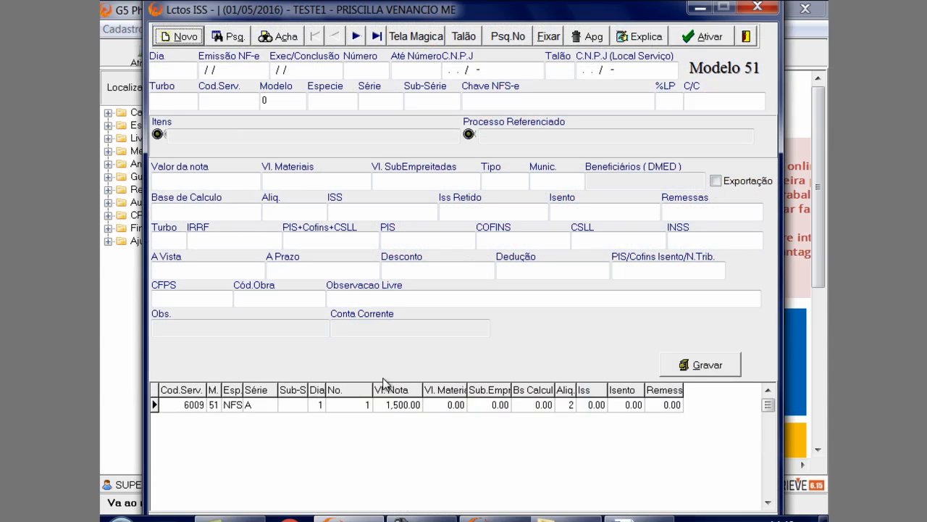
left_click(384, 404)
left_click(242, 100)
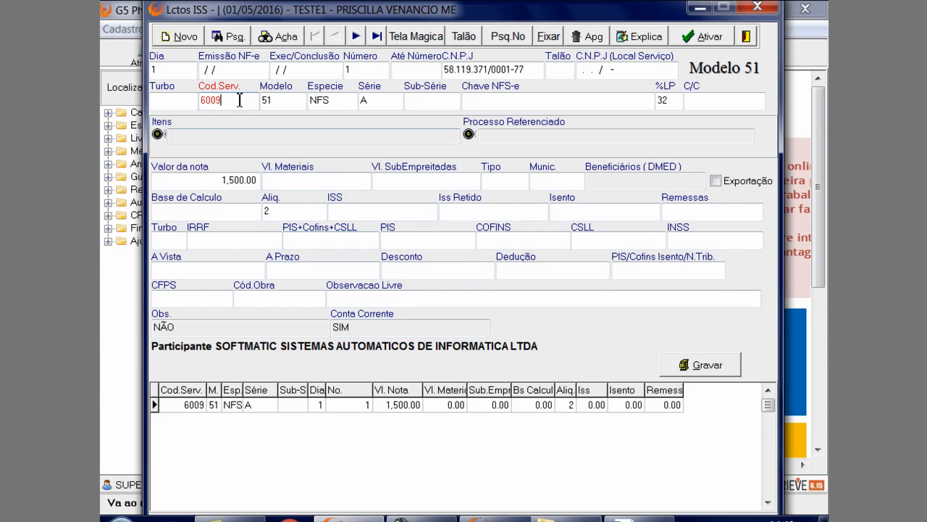
left_click(199, 85)
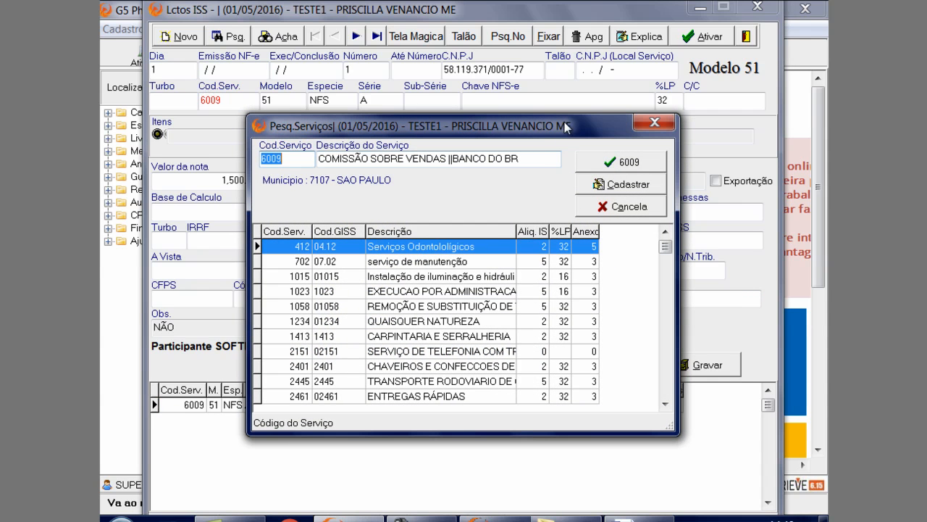
left_click(657, 125)
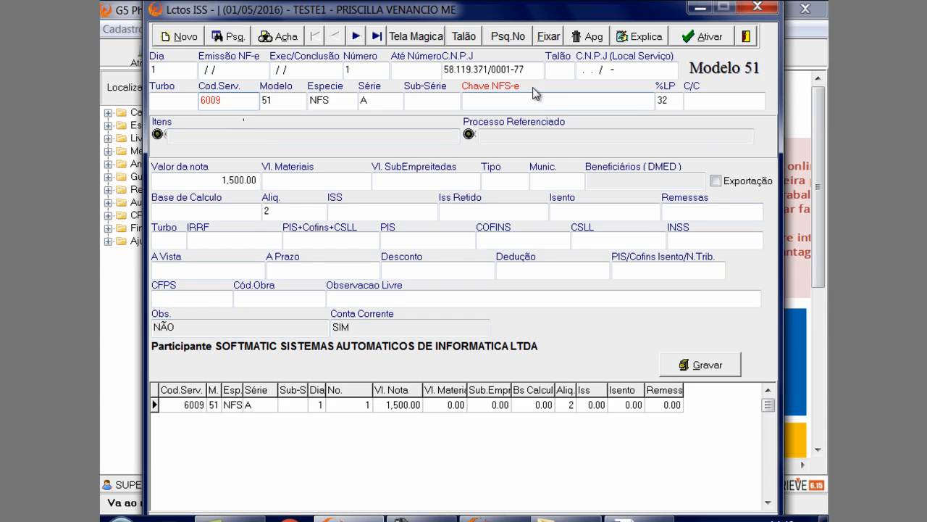
double_click(248, 104)
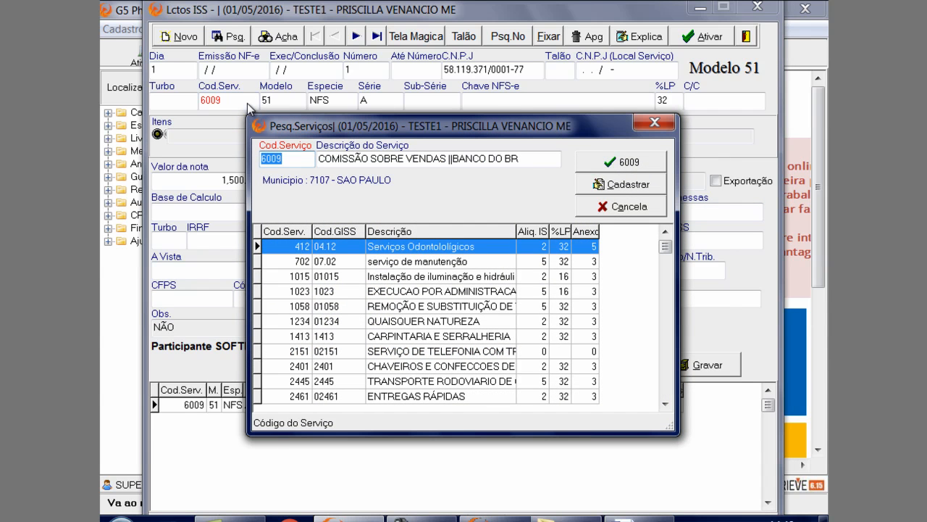
left_click(640, 192)
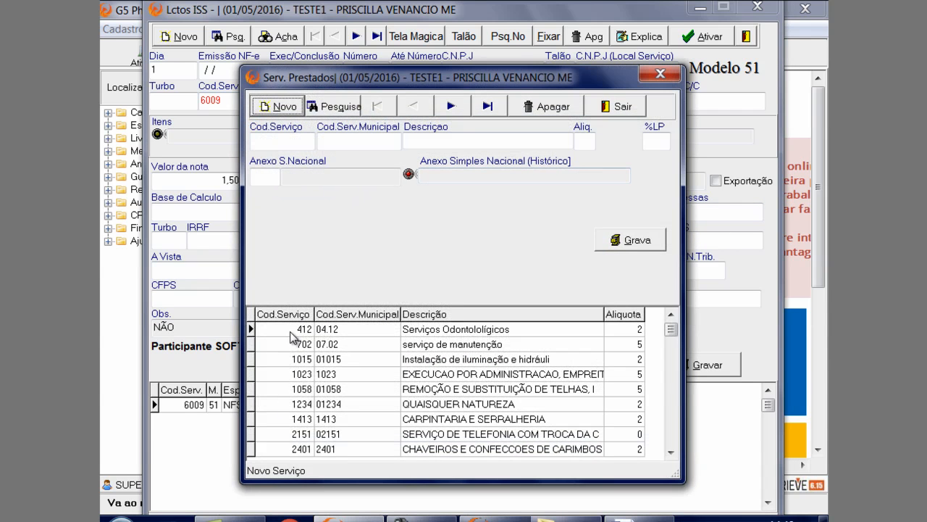
Find and load service 6009 in the register of services provided and enter 32 as its %LP
left_click(375, 433)
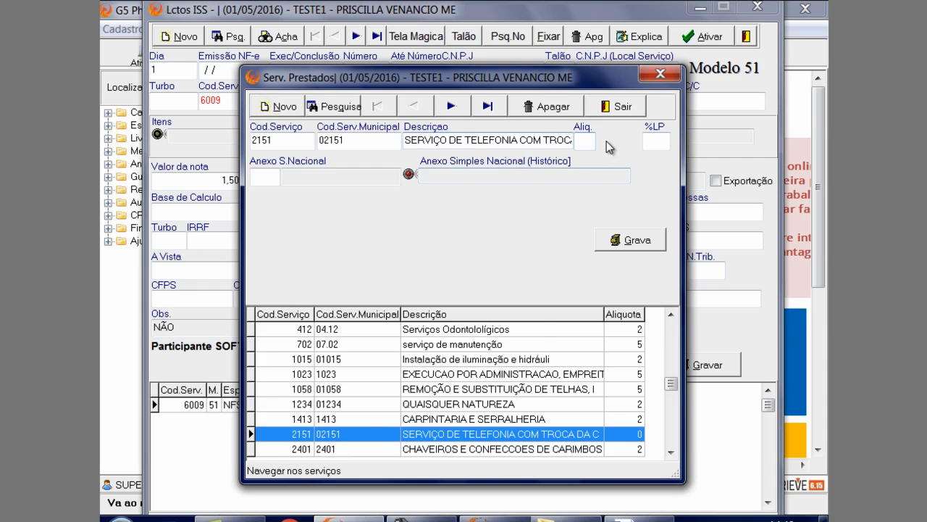
scroll(558, 435, "down", 1)
scroll(557, 434, "down", 15)
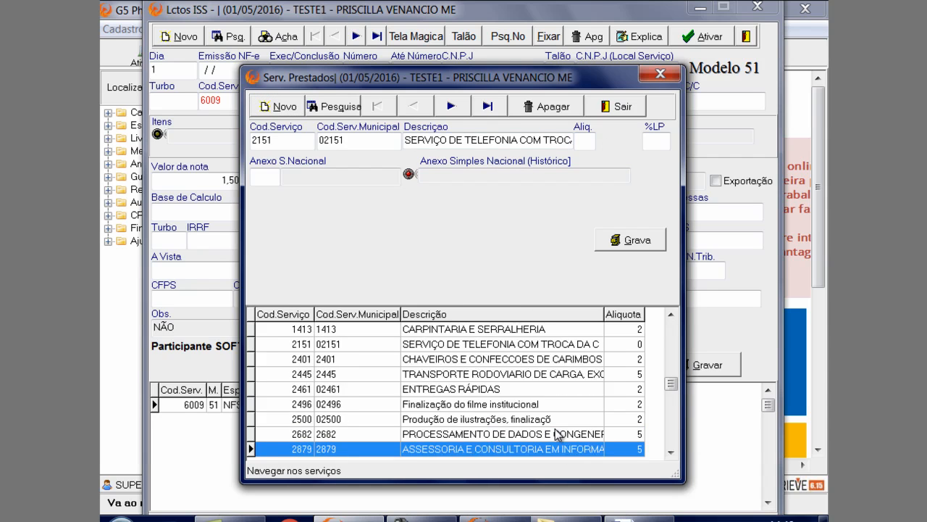
scroll(557, 434, "up", 2)
scroll(556, 434, "up", 8)
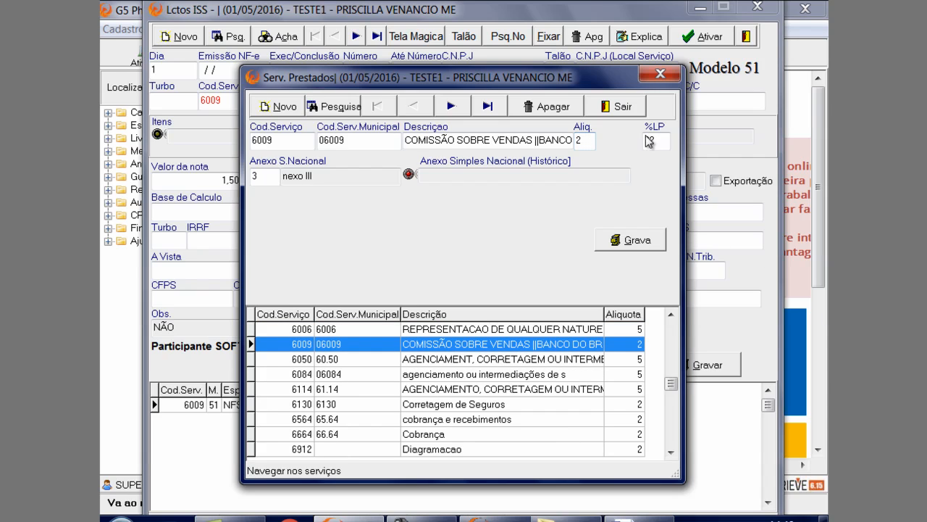
left_click(668, 140)
type("32")
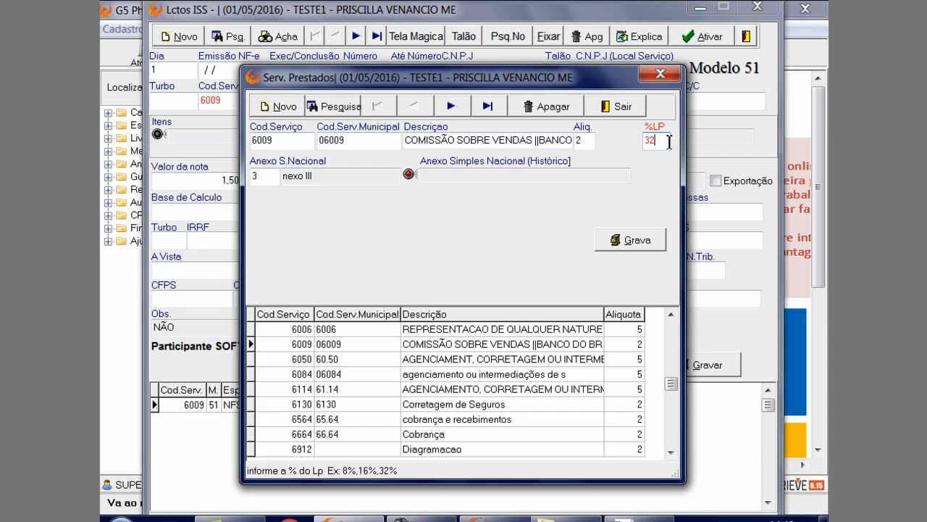
left_click(275, 176)
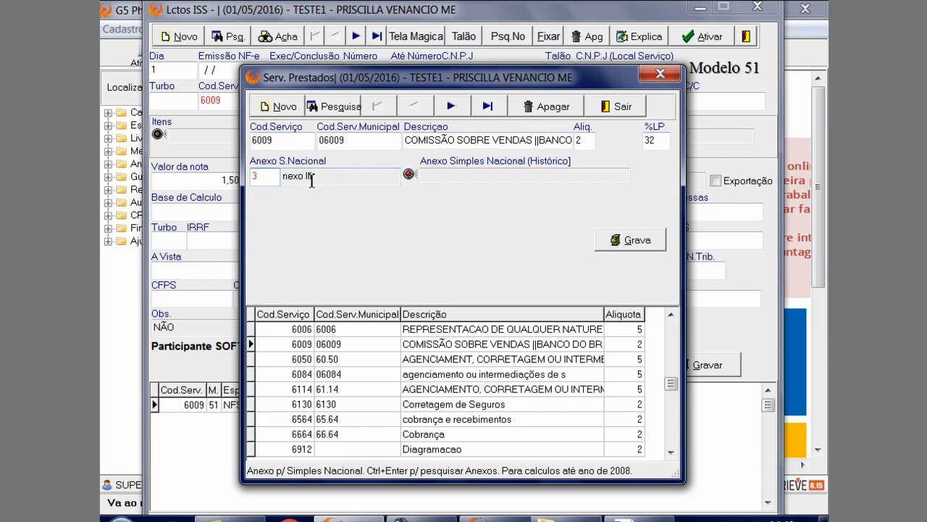
Add a Simples Nacional annex history entry dated 01/01/2016 with type 3 - Anexo III to service 6009, then save the service
left_click(511, 176)
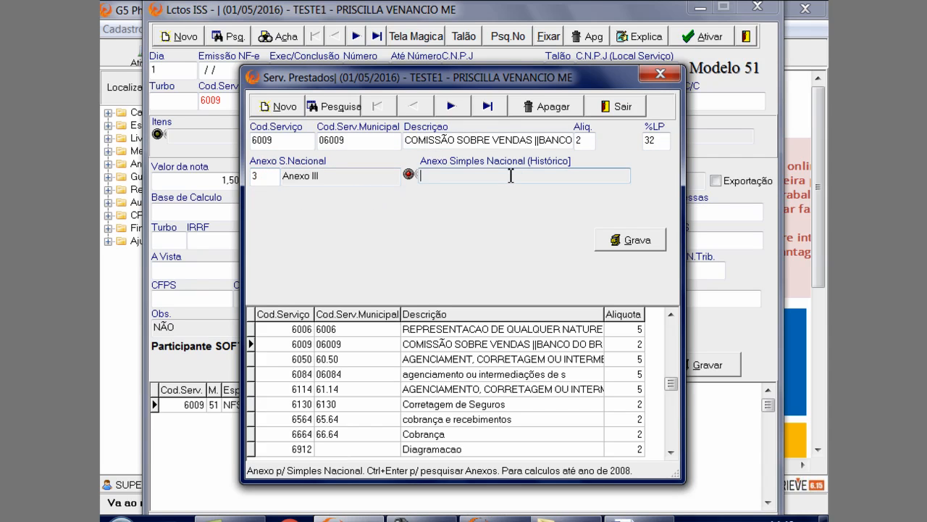
key("ctrl+Return")
type("01/01/")
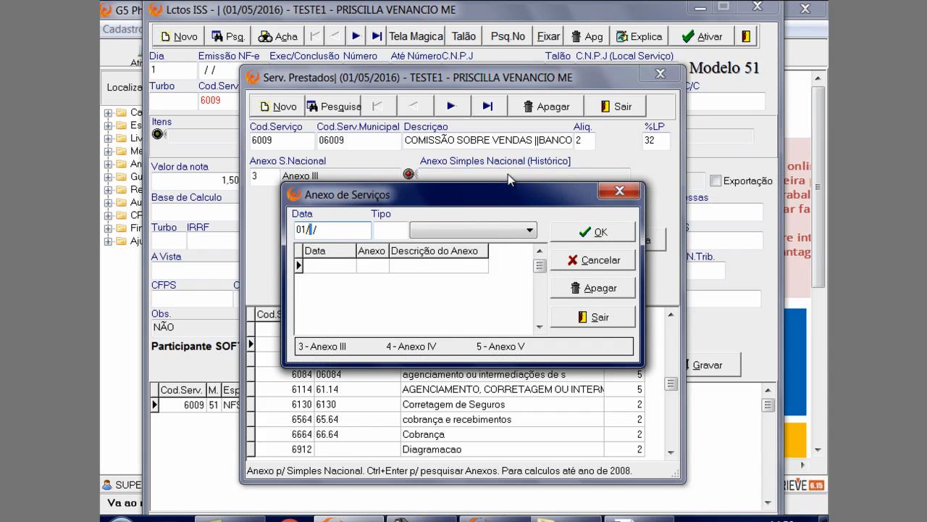
type("2016")
key("Return")
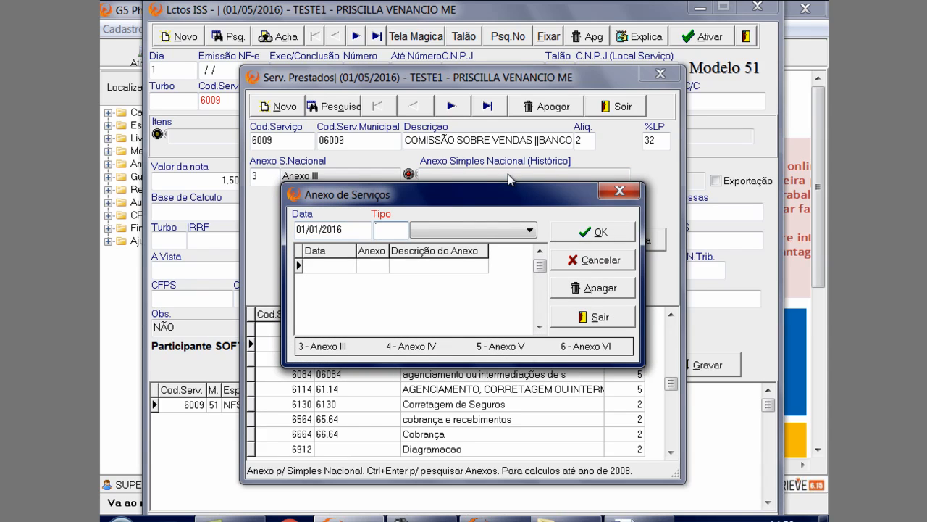
type("3")
key("Return")
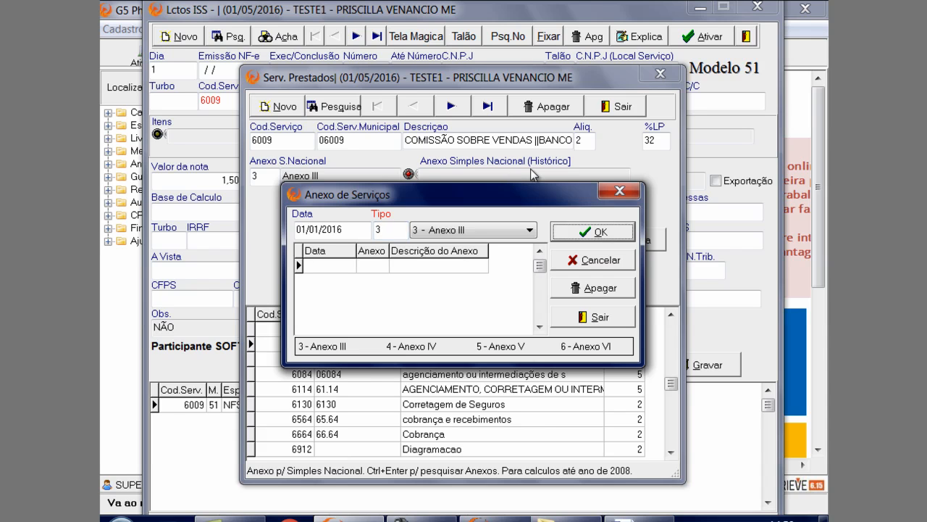
left_click(582, 233)
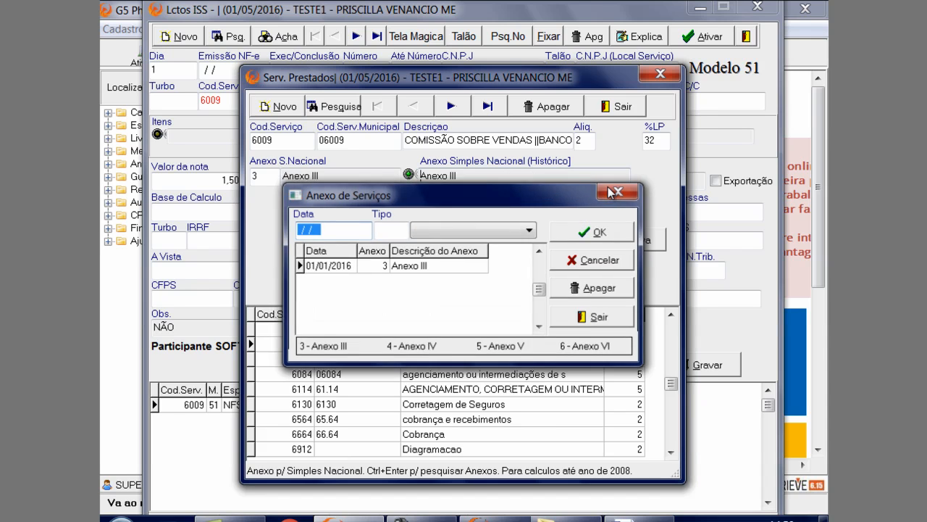
left_click(615, 192)
left_click(623, 241)
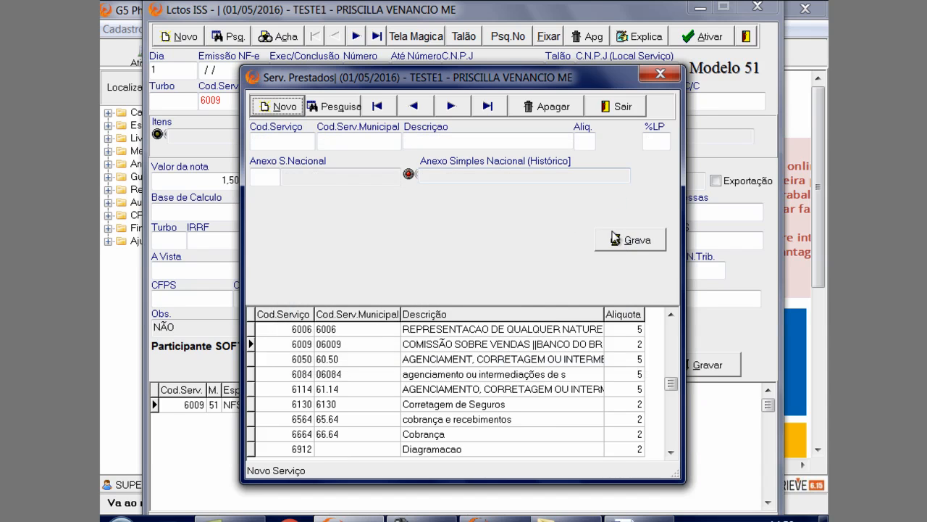
left_click(636, 106)
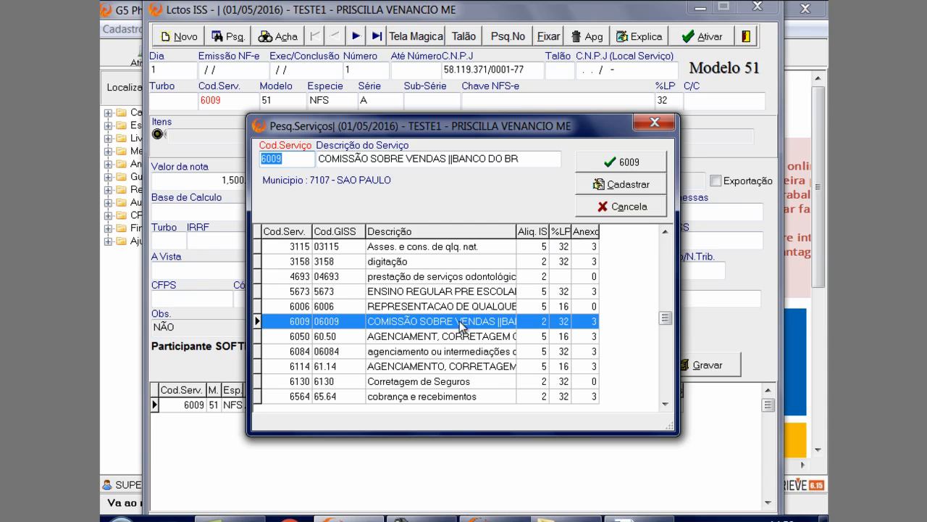
Enter service code 6009 on ISS note number 1, keeping model 51, then save the note and close the entries
type("1234")
key("Return")
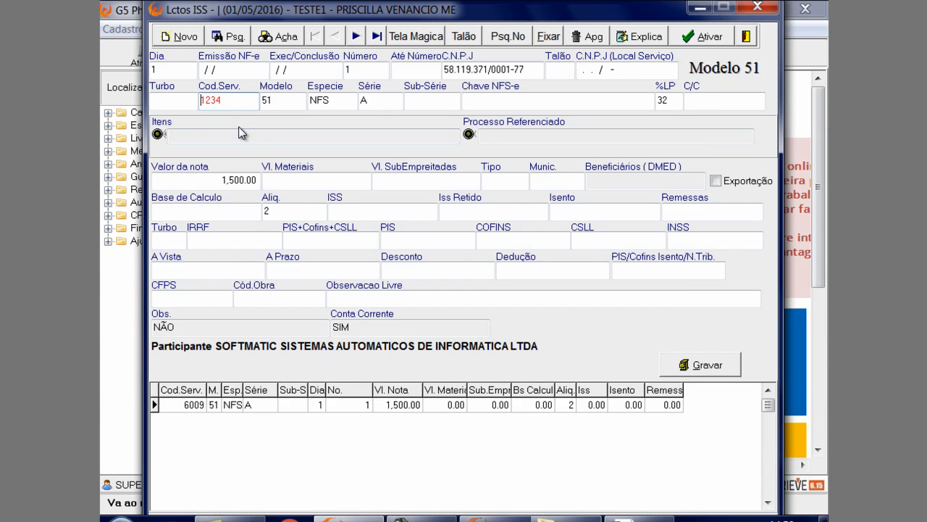
key("Delete")
key("Delete")
key("Delete")
key("Delete")
type("6009")
key("Return")
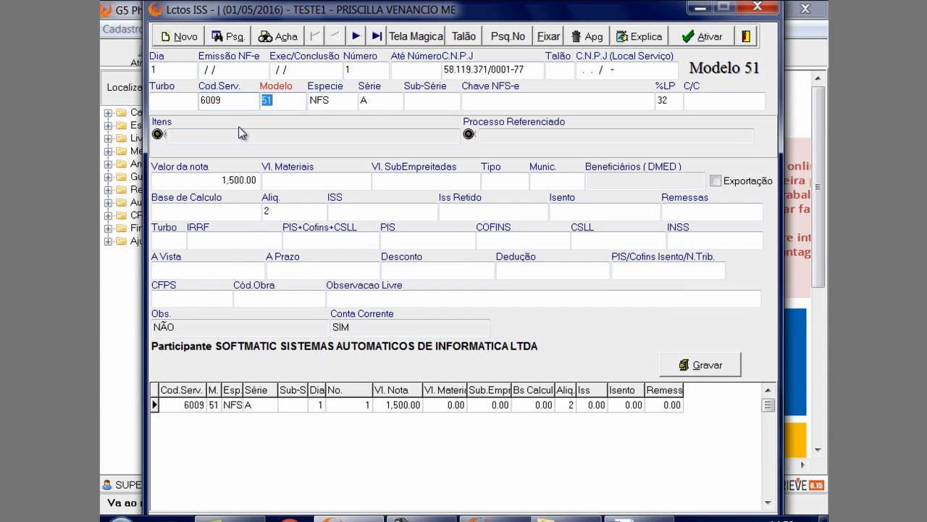
key("Return")
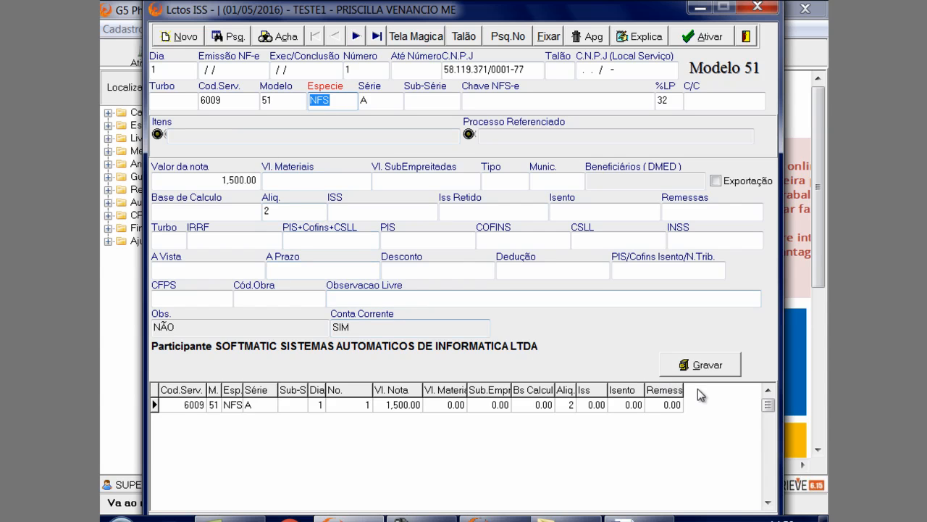
left_click(709, 369)
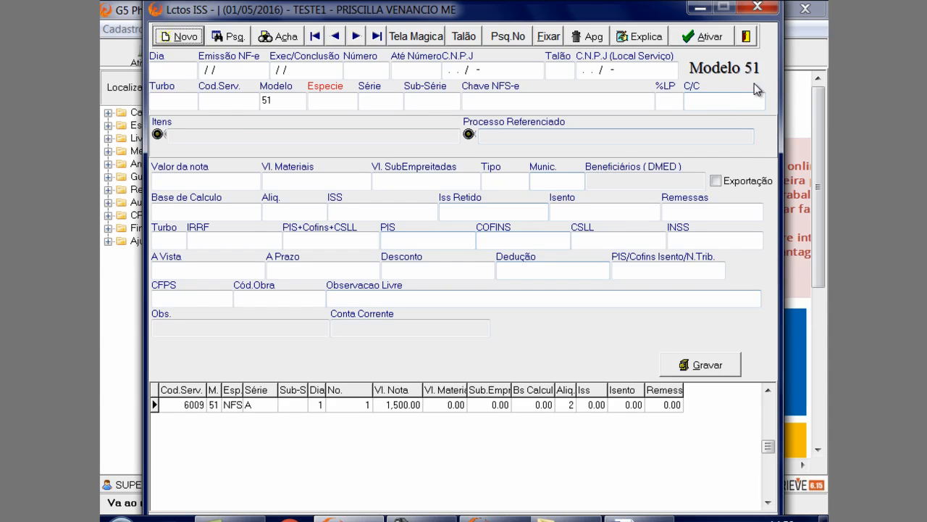
left_click(747, 40)
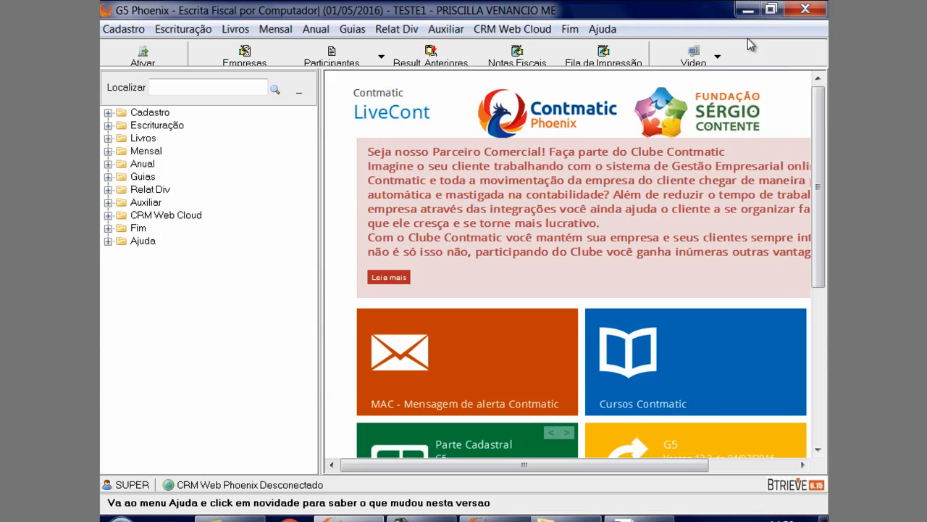
Generate the model 51 ISS book of services provided for May 2016 with the default options, review it and close the report
left_click(230, 29)
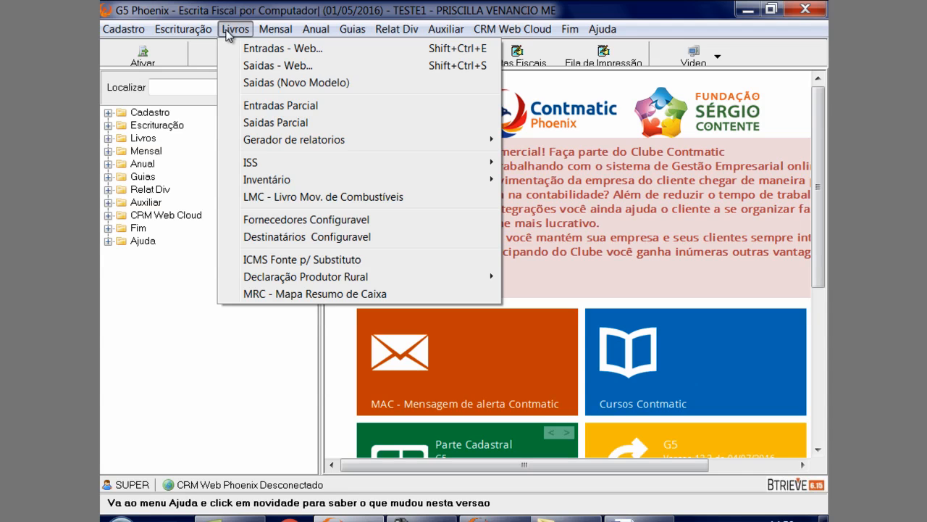
mouse_move(239, 162)
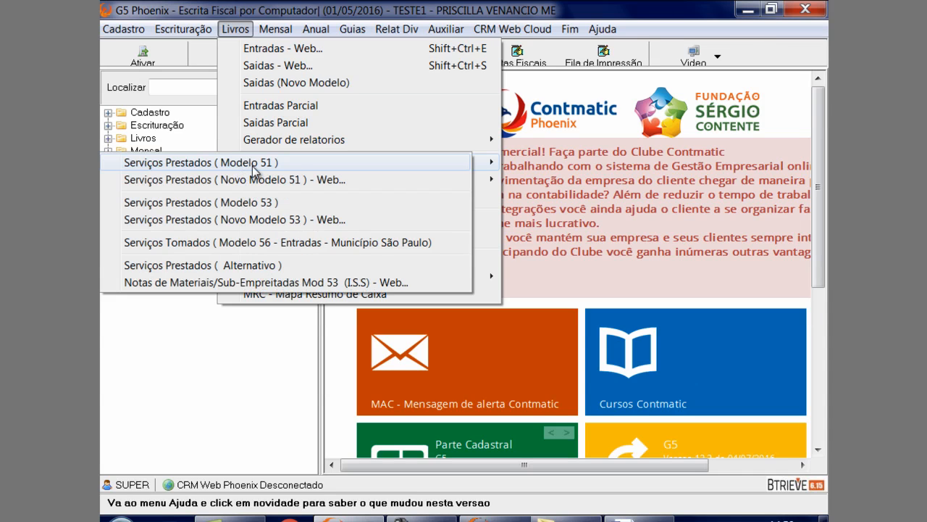
left_click(233, 169)
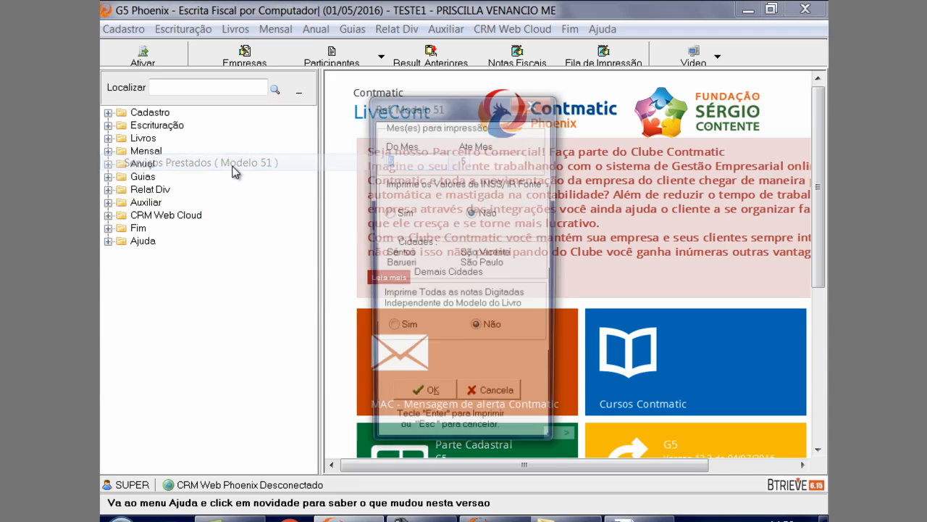
left_click(426, 400)
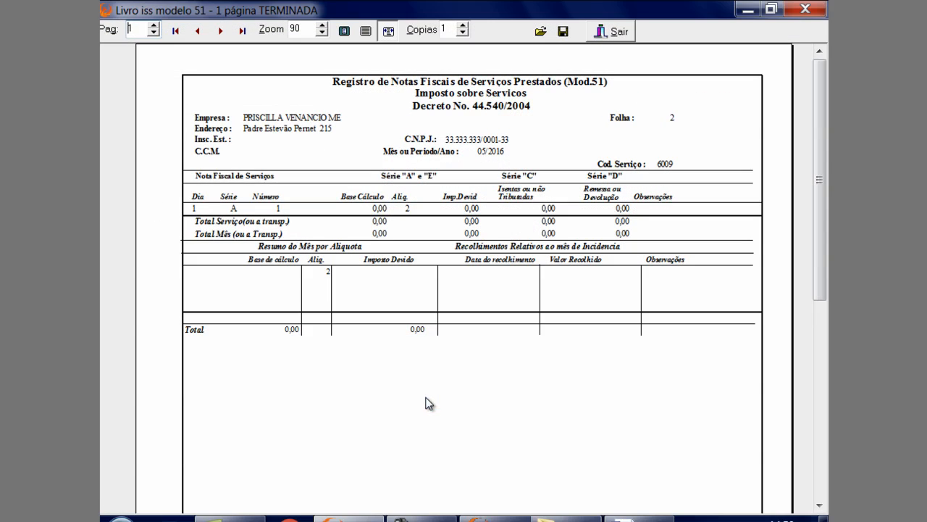
left_click(613, 31)
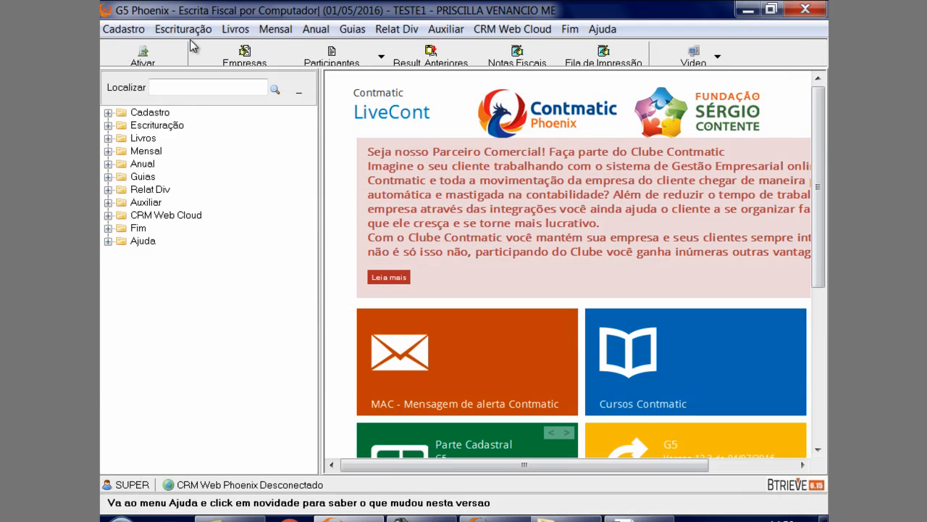
left_click(229, 33)
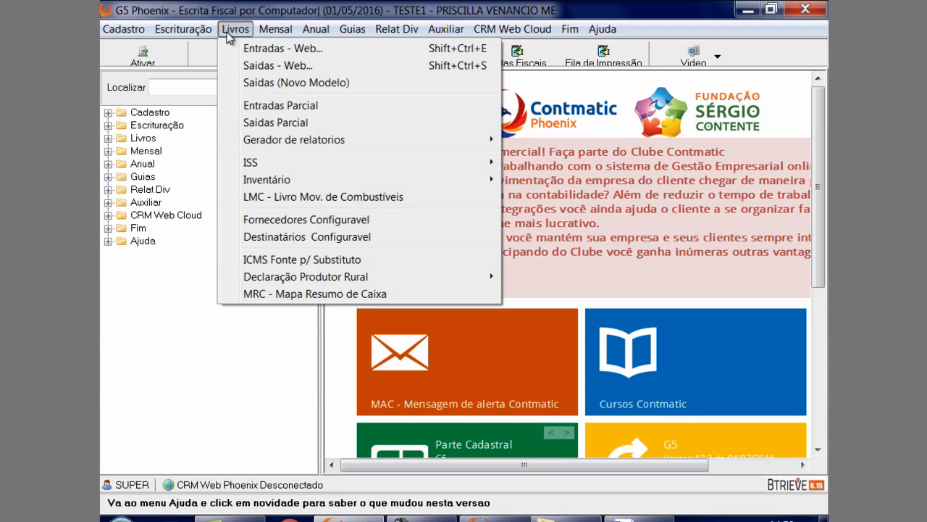
mouse_move(250, 162)
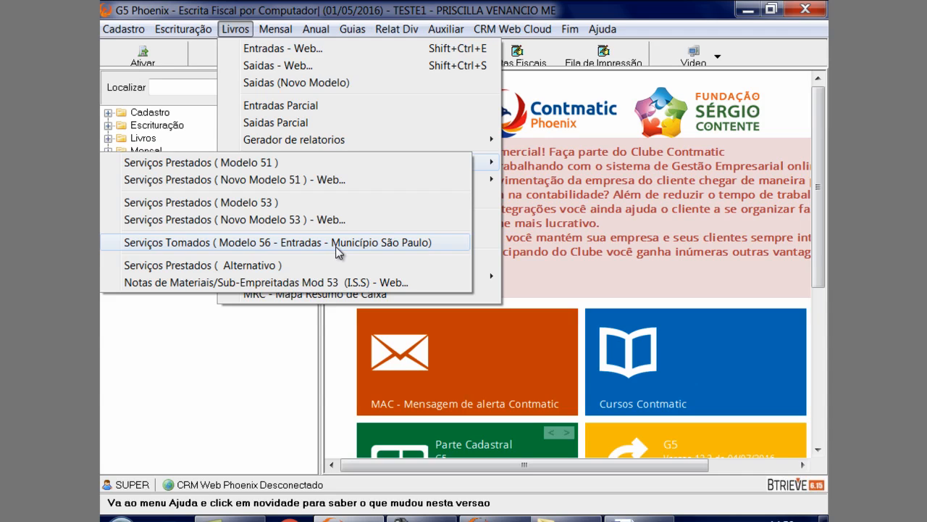
mouse_move(200, 35)
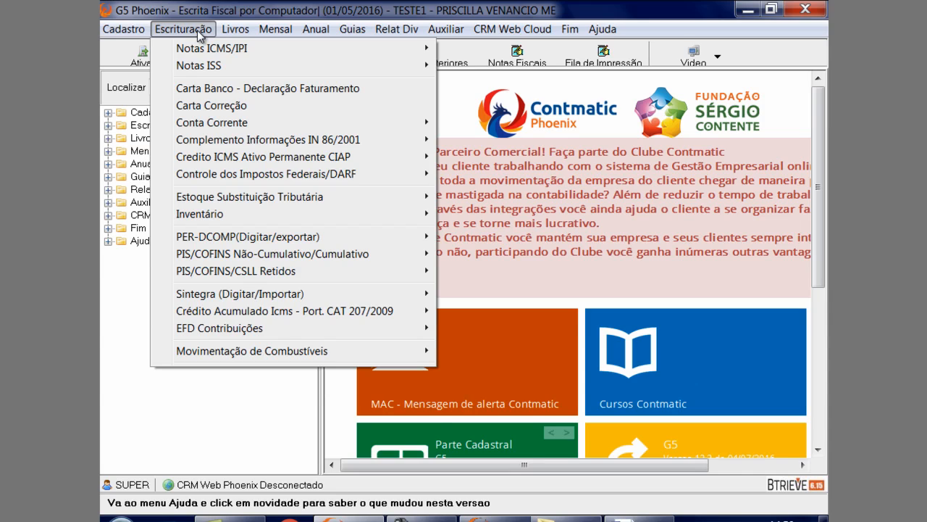
mouse_move(562, 518)
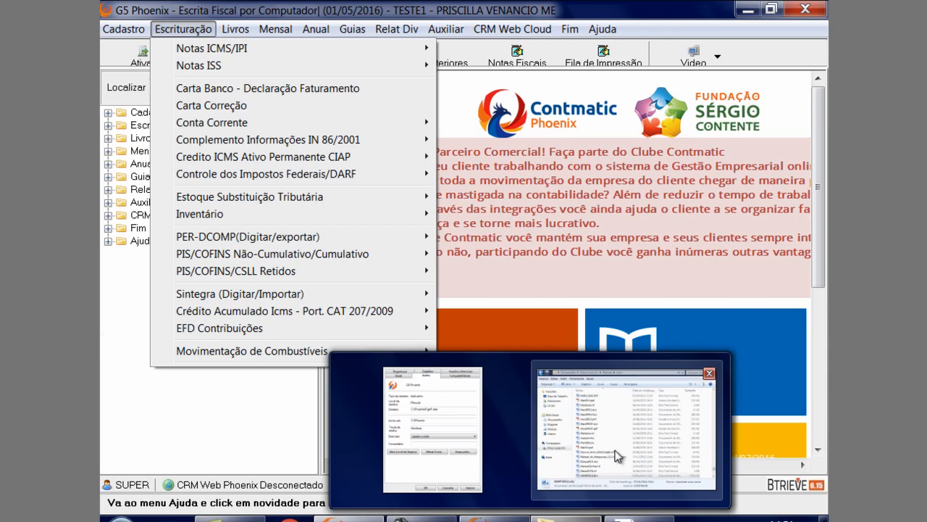
key("alt+Tab")
key("alt+Tab")
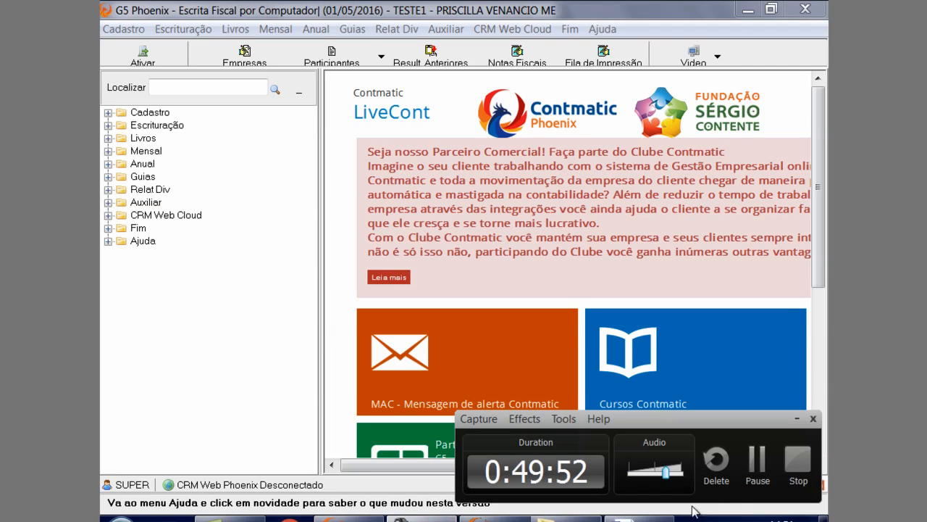